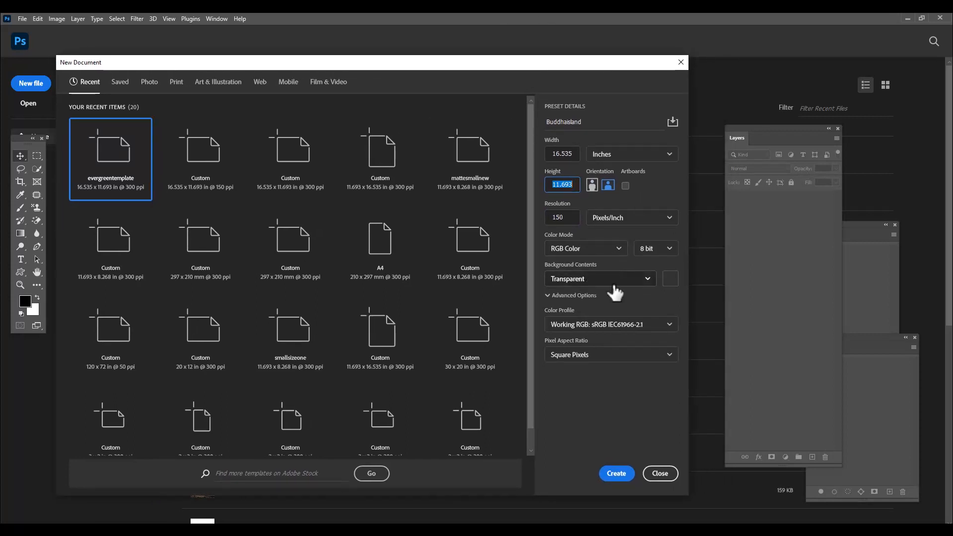
Create the 16.535 × 11.693 inch, 150 ppi RGB document with a transparent background, and open Sea-PNG from the desktop's buddhastatue folder.
left_click(611, 477)
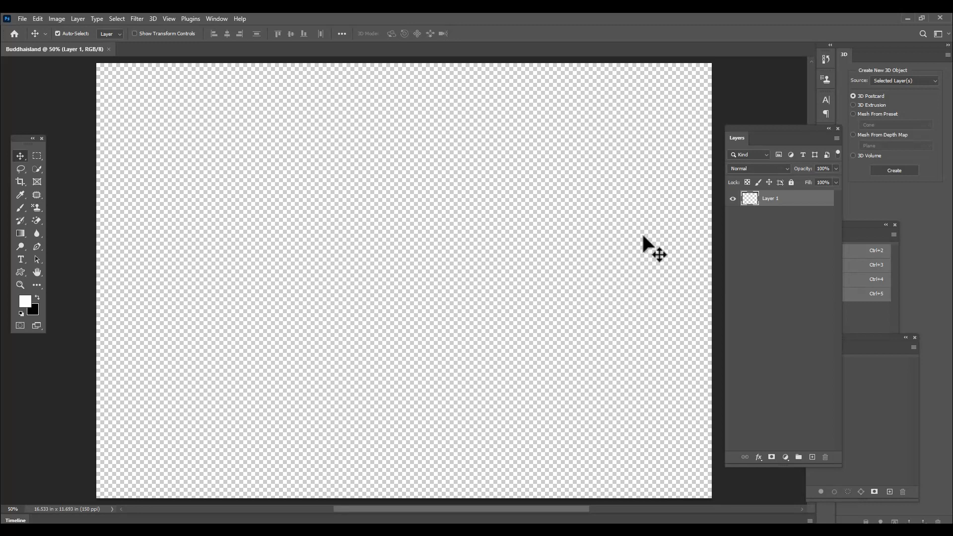
key("ctrl+o")
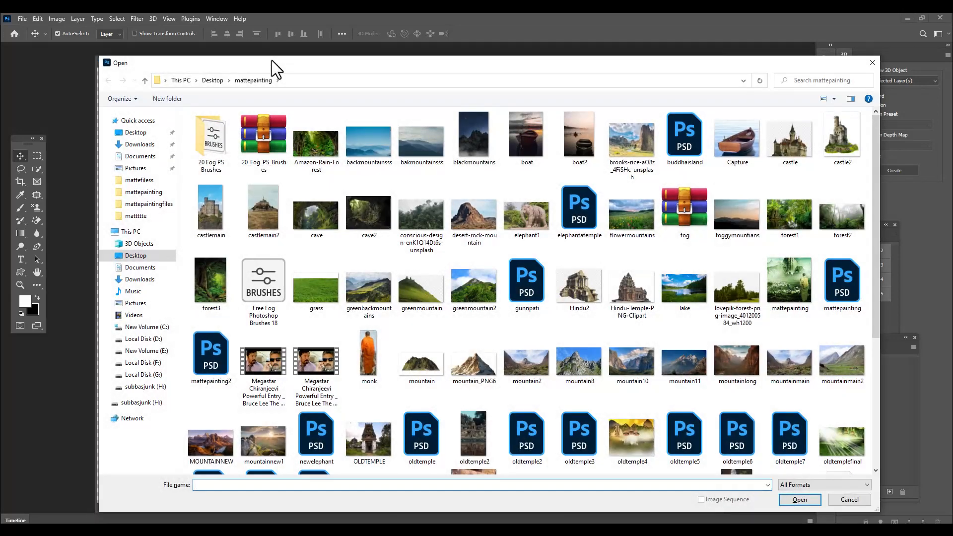
left_click(132, 132)
double_click(199, 134)
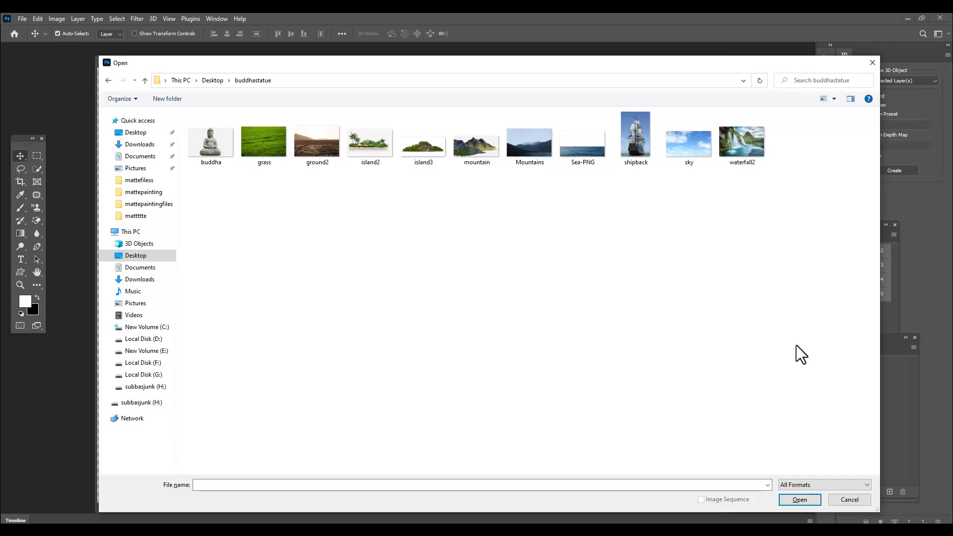
left_click(602, 155)
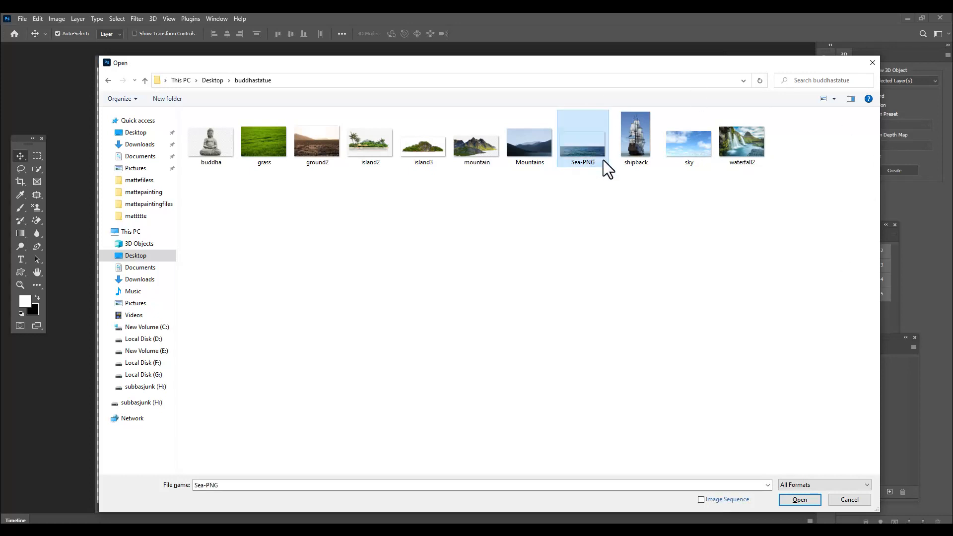
left_click(797, 501)
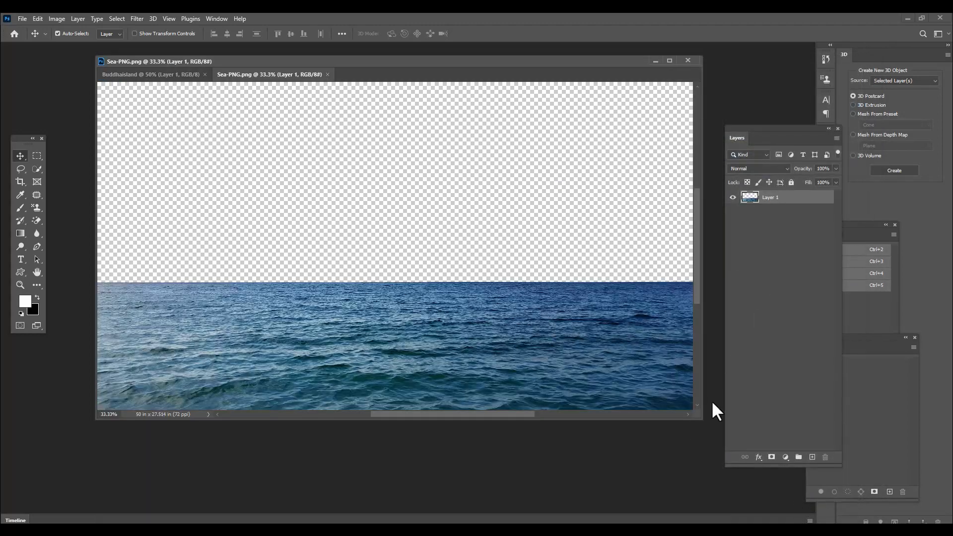
Copy the sea image into the Buddhaisland document and position it along the canvas's lower edge.
left_click_drag(699, 416, 743, 477)
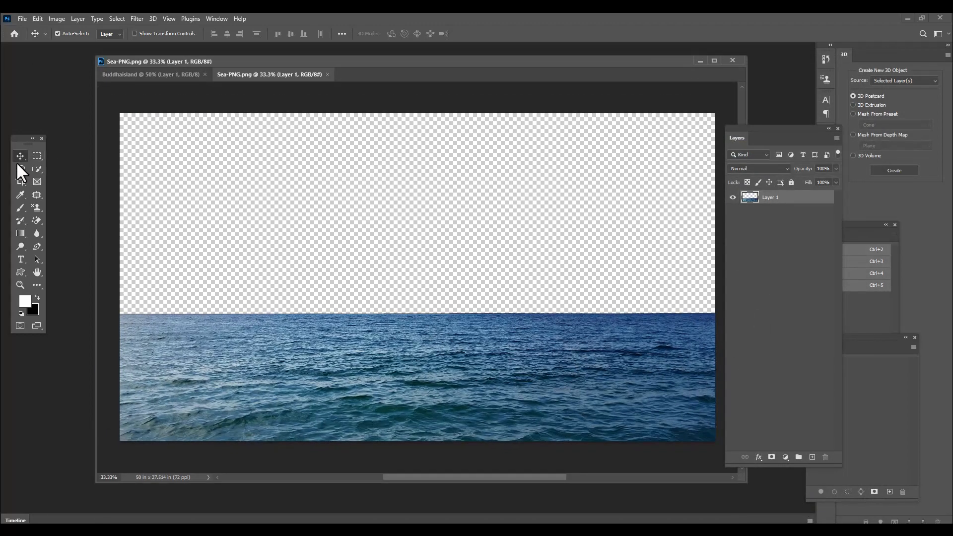
left_click_drag(437, 344, 398, 319)
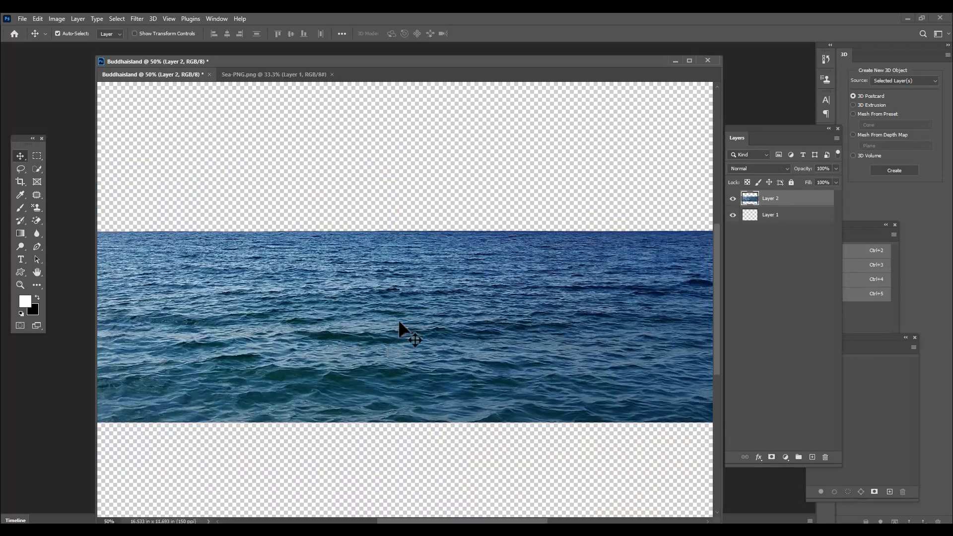
key("ctrl+minus")
key("ctrl+minus")
left_click_drag(481, 326, 464, 343)
Scale the sea layer proportionally to about 116% and shift it sideways so it fills the lower half of the canvas.
key("ctrl+t")
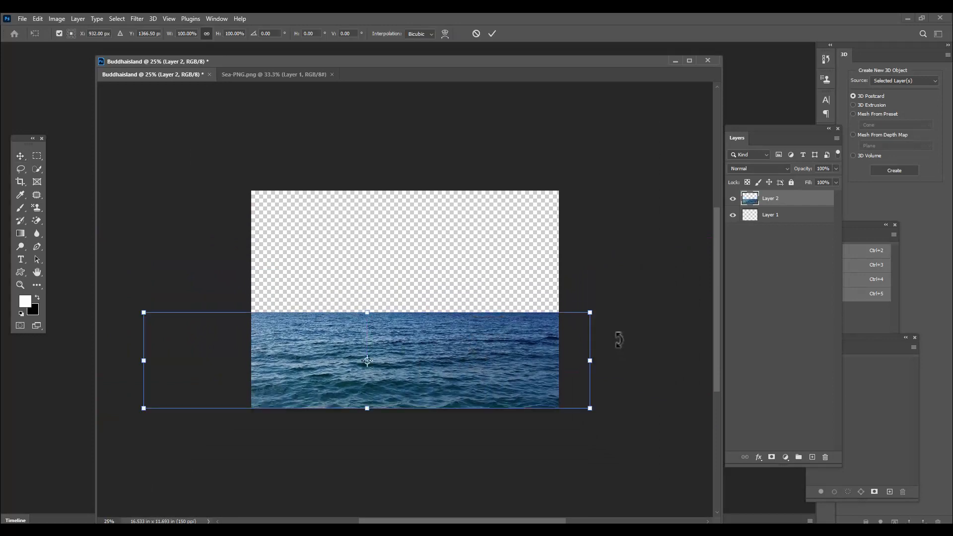
left_click_drag(598, 309, 629, 301)
left_click_drag(482, 332, 535, 340)
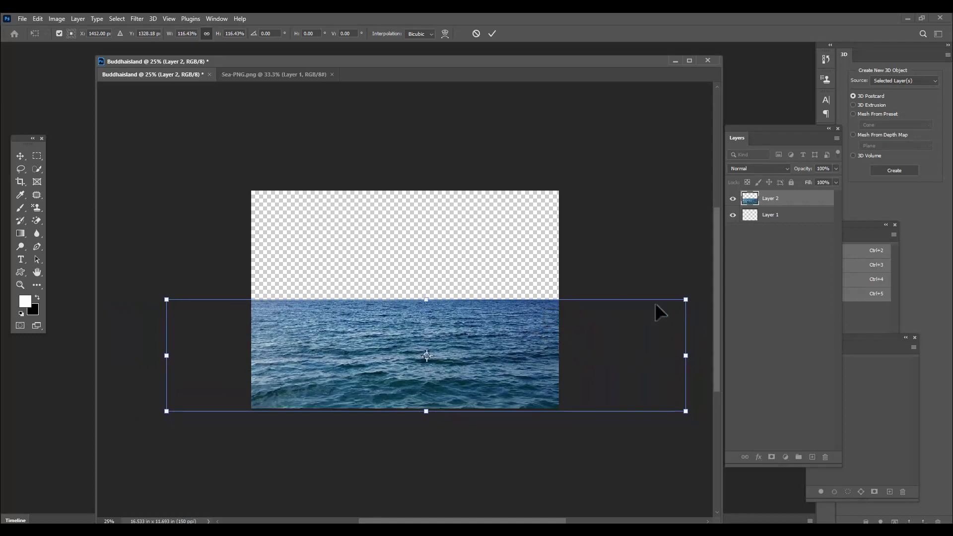
key("Return")
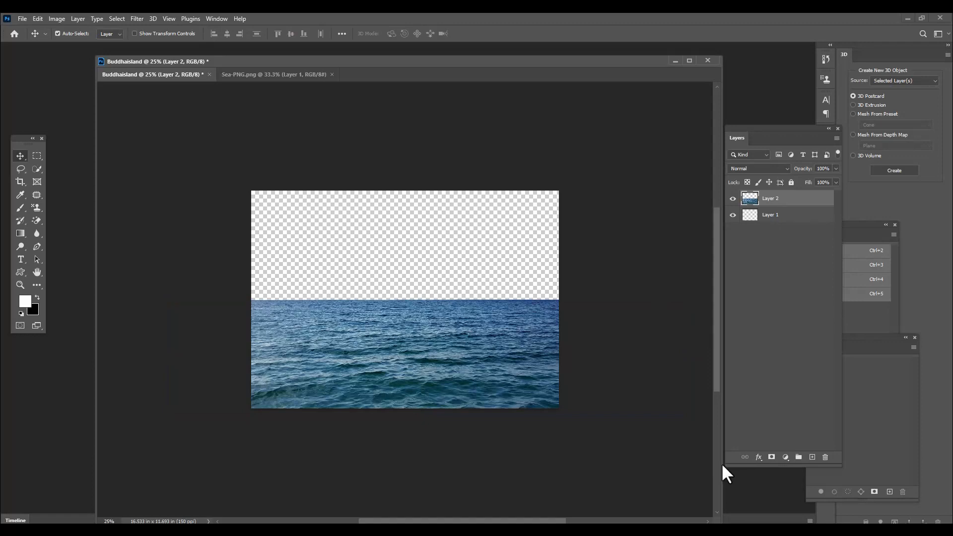
Widen the canvas equally on both sides with the Crop tool, revealing more of the sea.
left_click_drag(724, 499, 811, 499)
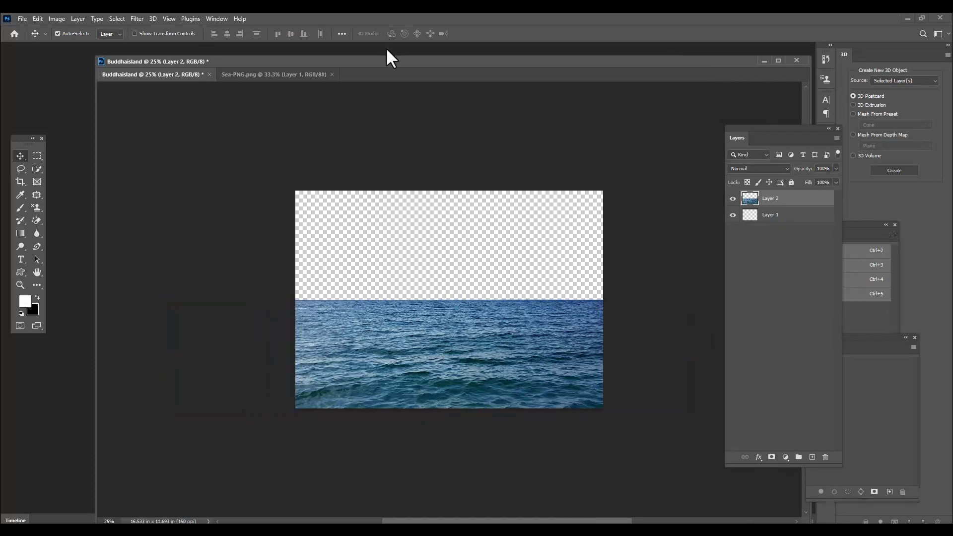
left_click_drag(386, 60, 362, 65)
key("ctrl+plus")
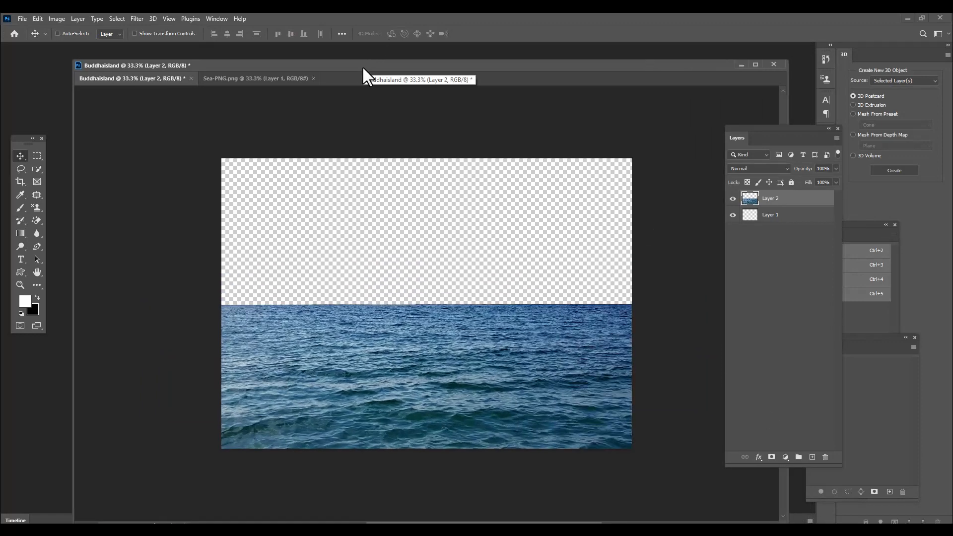
key("c")
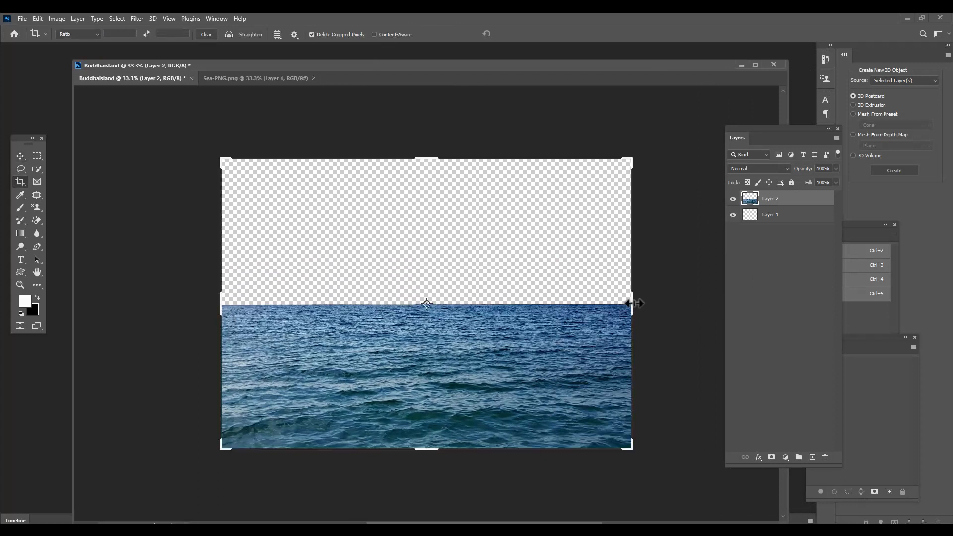
left_click_drag(633, 303, 713, 305)
key("Return")
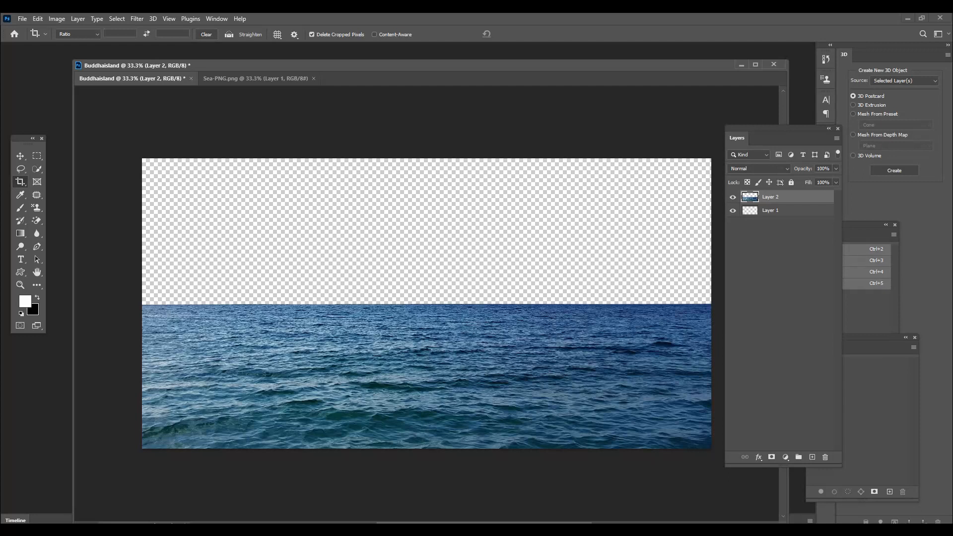
Stretch the sea layer's upper edge upward with Free Transform, keeping its full width.
left_click(24, 157)
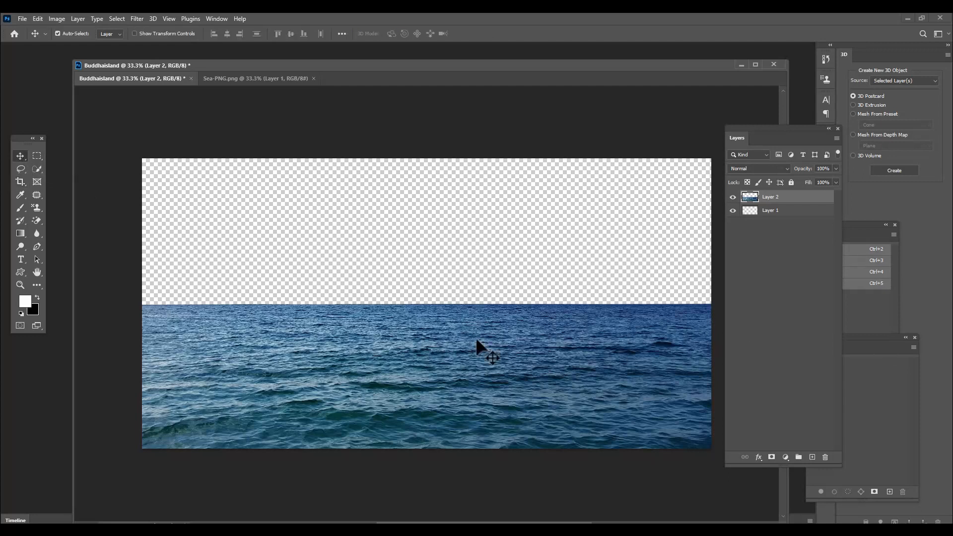
key("ctrl+t")
left_click_drag(428, 304, 427, 243)
key("Return")
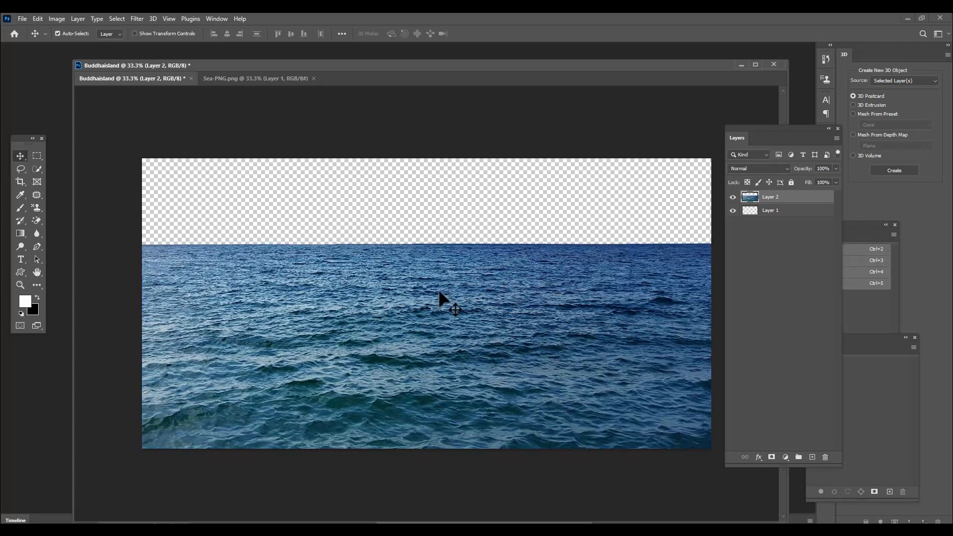
Duplicate the sea layer and place the copy higher so the water covers most of the canvas.
left_click_drag(500, 296, 502, 236)
key("ctrl+j")
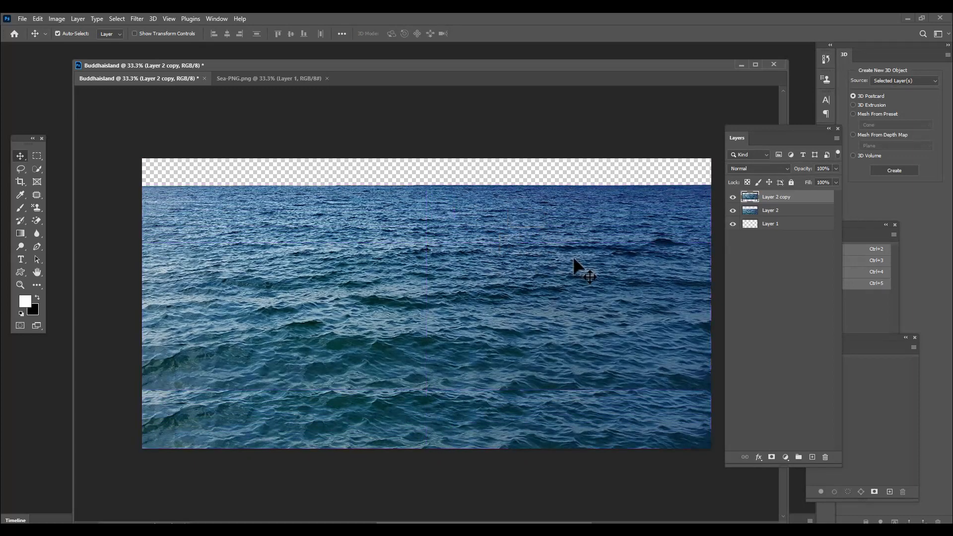
left_click_drag(573, 260, 571, 257)
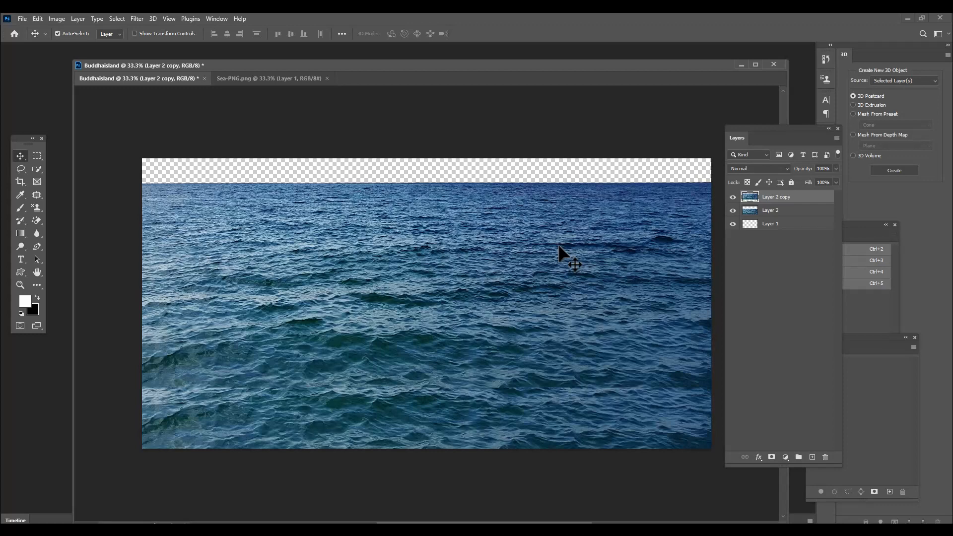
Extend the canvas height equally above and below the sea with the Crop tool.
key("c")
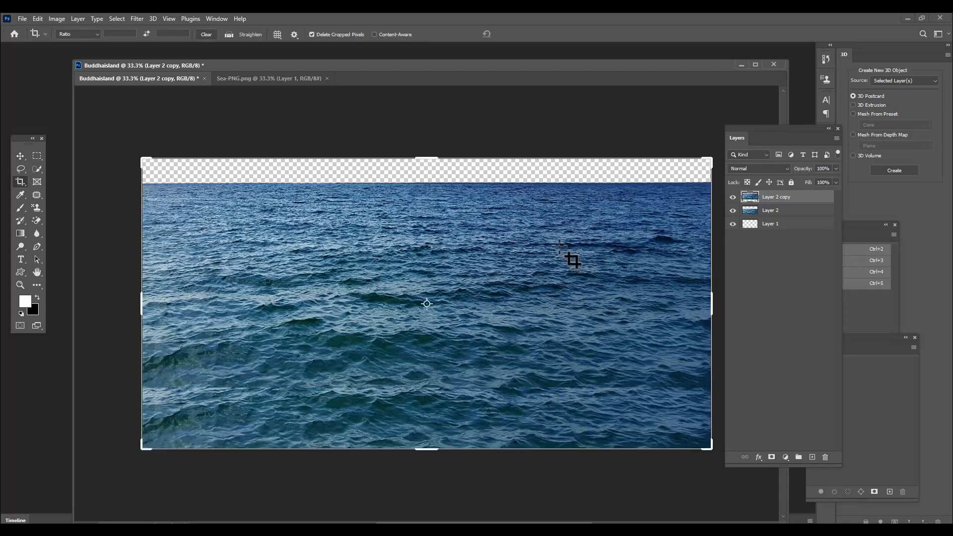
left_click_drag(429, 159, 428, 135)
key("Return")
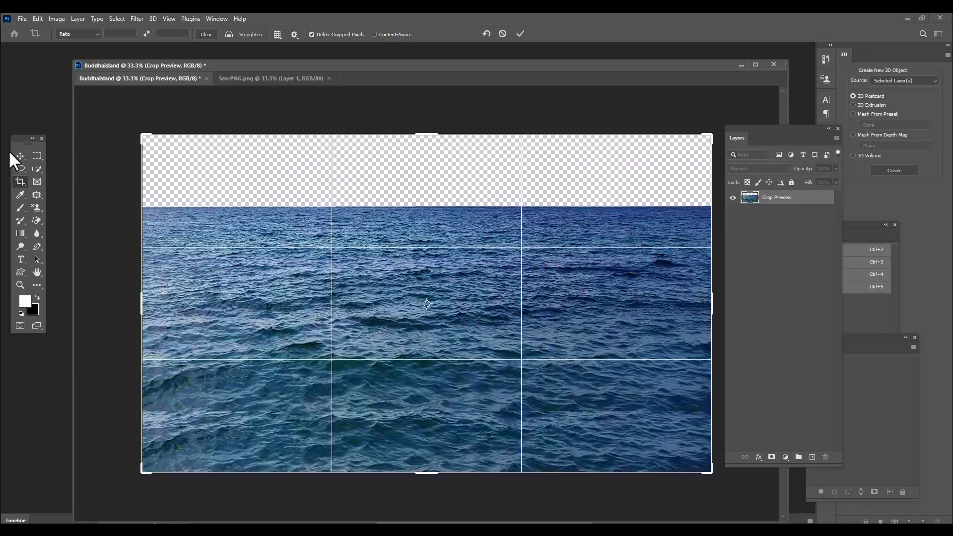
left_click(19, 155)
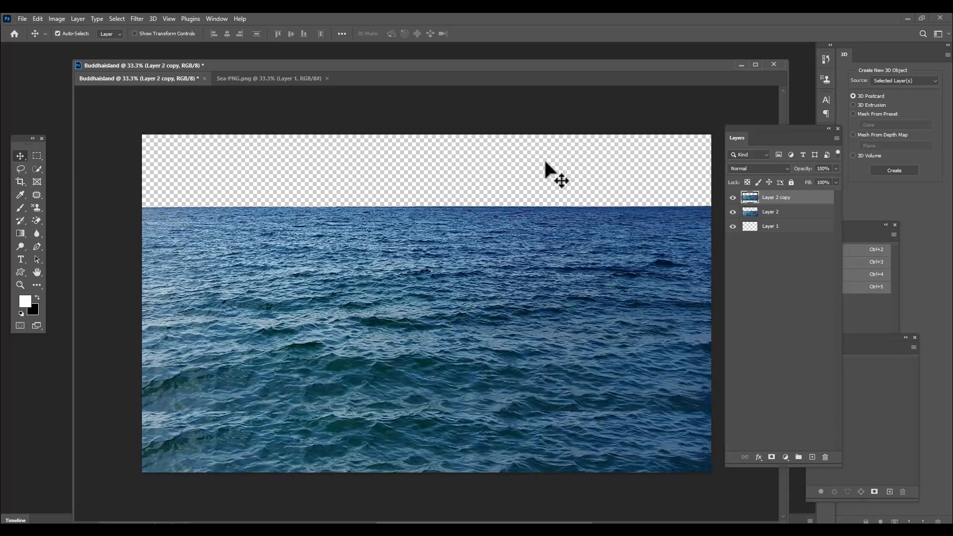
Move the sea copy slightly upward and merge it with Layer 2 into one sea layer.
left_click_drag(507, 237, 509, 224)
left_click_drag(740, 130, 769, 129)
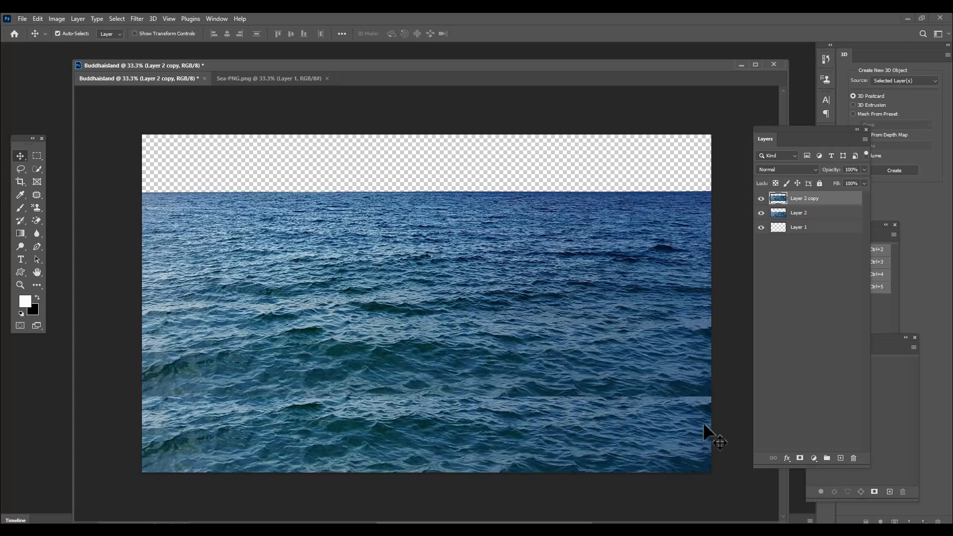
left_click(833, 213)
key("Delete")
Remove the horizontal seam in the lower water with the Spot Healing Brush at size 100.
left_click(34, 195)
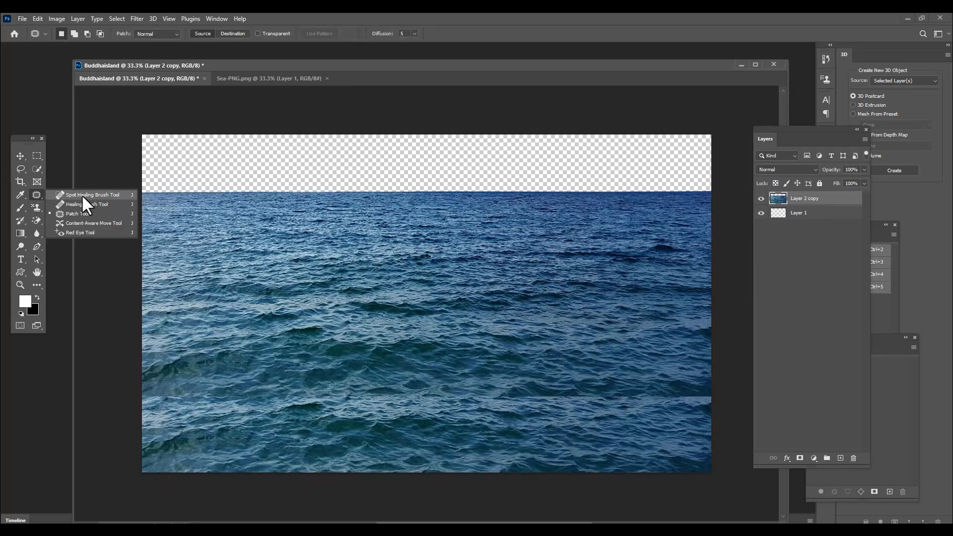
left_click(82, 195)
key("bracketleft")
key("bracketleft")
key("bracketleft")
key("bracketleft")
key("bracketleft")
key("bracketleft")
key("bracketleft")
key("bracketleft")
key("bracketleft")
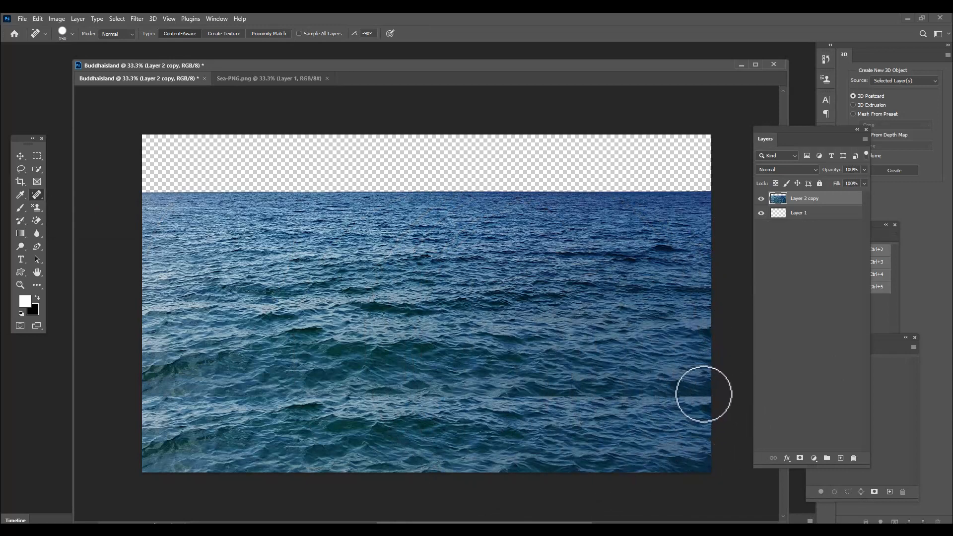
key("bracketleft")
key("bracketleft")
left_click_drag(703, 394, 356, 396)
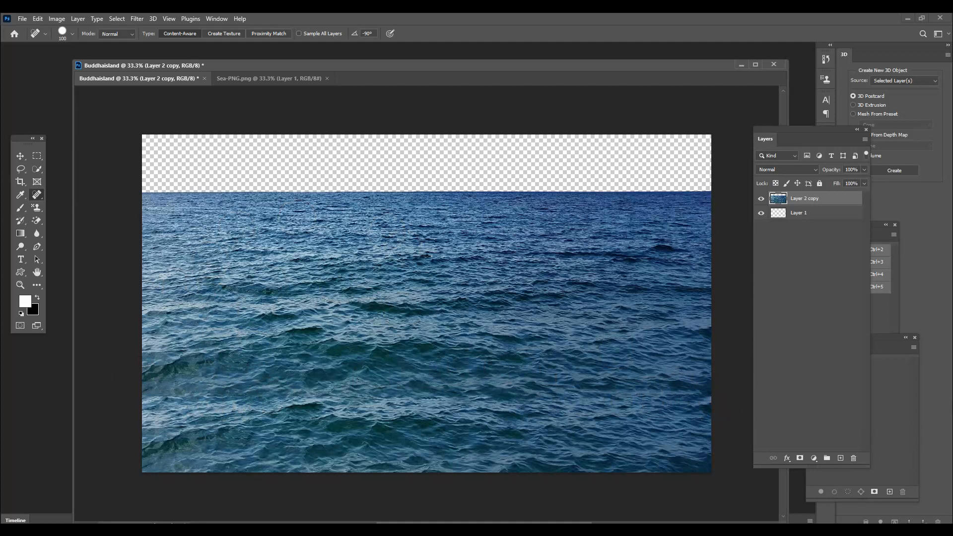
Extend the canvas height slightly more above and below the healed sea with the Crop tool.
key("c")
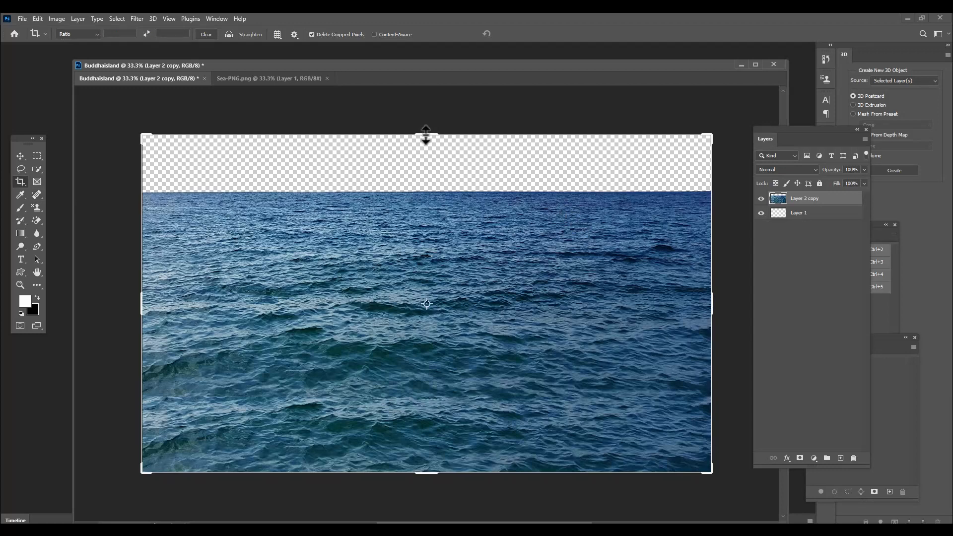
left_click_drag(426, 134, 427, 127)
left_click(21, 156)
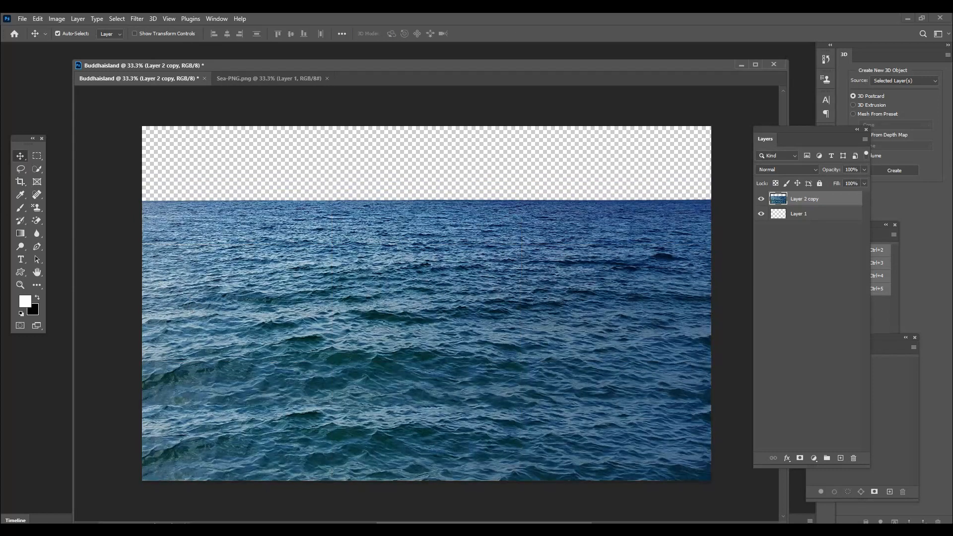
Open the sky.png image.
key("ctrl+o")
left_click(619, 118)
left_click(706, 458)
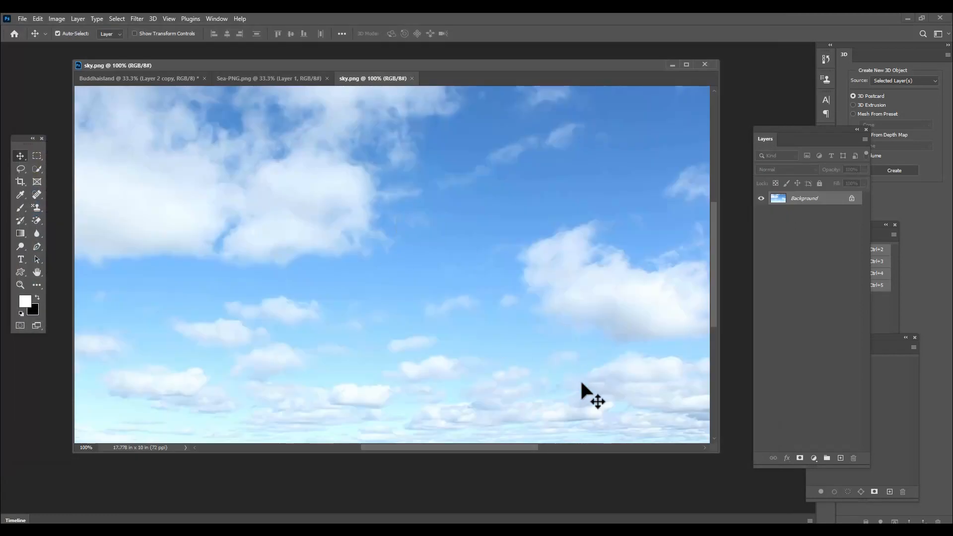
Copy the sky image into the Buddhaisland document and place its layer beneath all other layers.
left_click_drag(710, 450, 803, 512)
left_click_drag(358, 234, 445, 170)
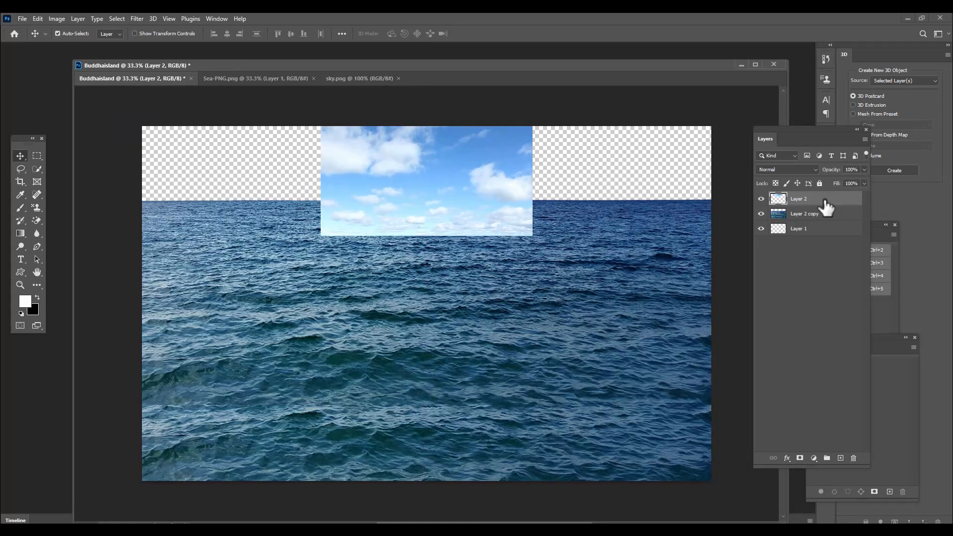
left_click_drag(825, 204, 819, 229)
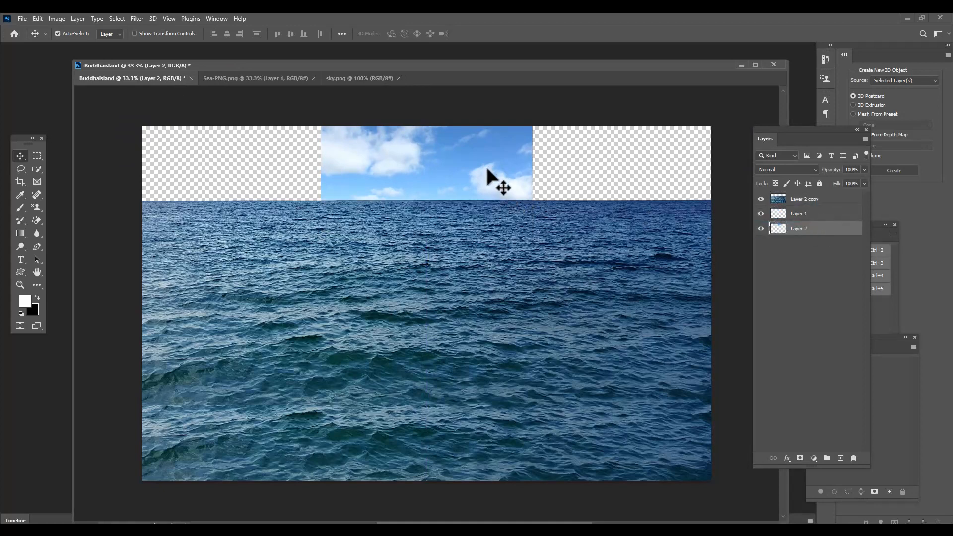
Scale the sky layer to about 272% width and 270% height so it spans the canvas behind the sea's horizon.
key("ctrl+t")
left_click_drag(531, 237, 720, 276)
left_click_drag(586, 147, 591, 205)
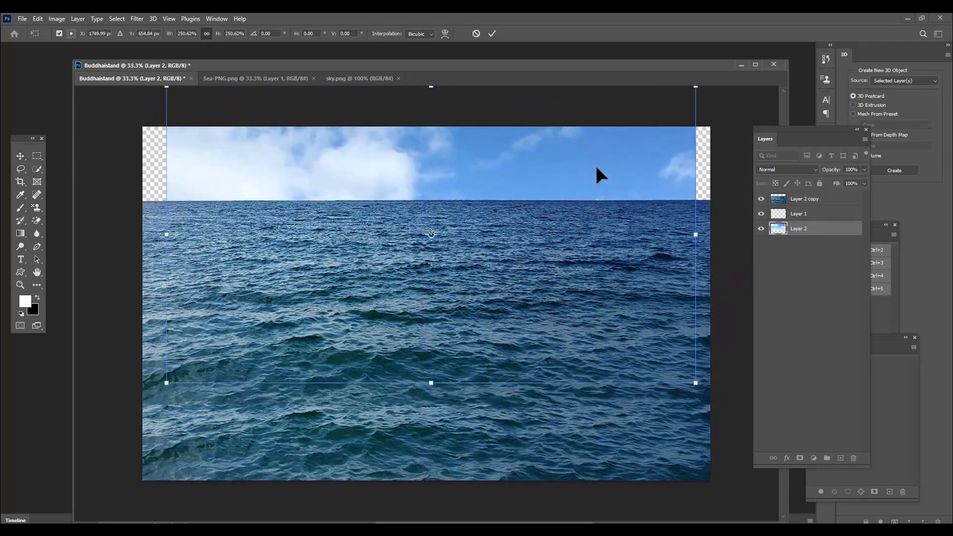
key("ctrl+minus")
left_click_drag(630, 140, 647, 134)
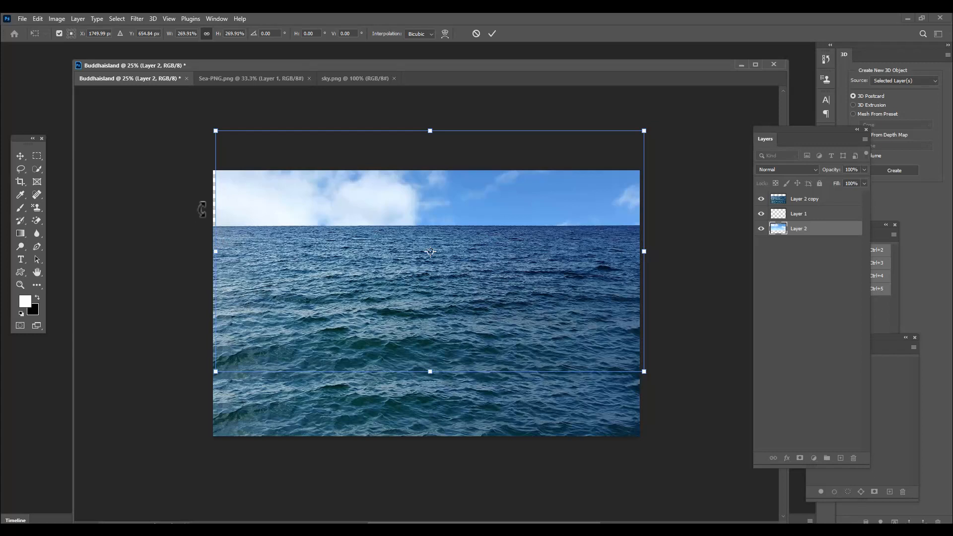
left_click_drag(215, 251, 213, 255)
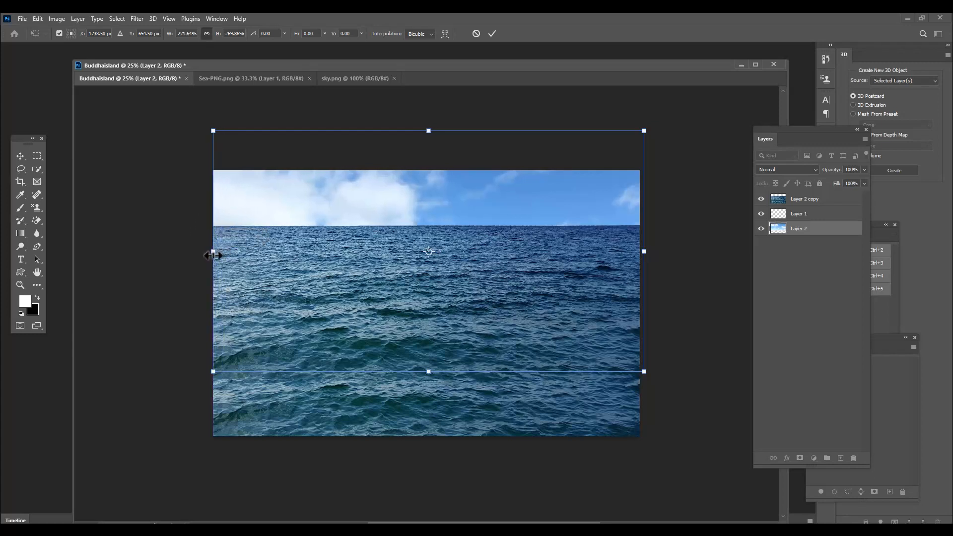
key("Return")
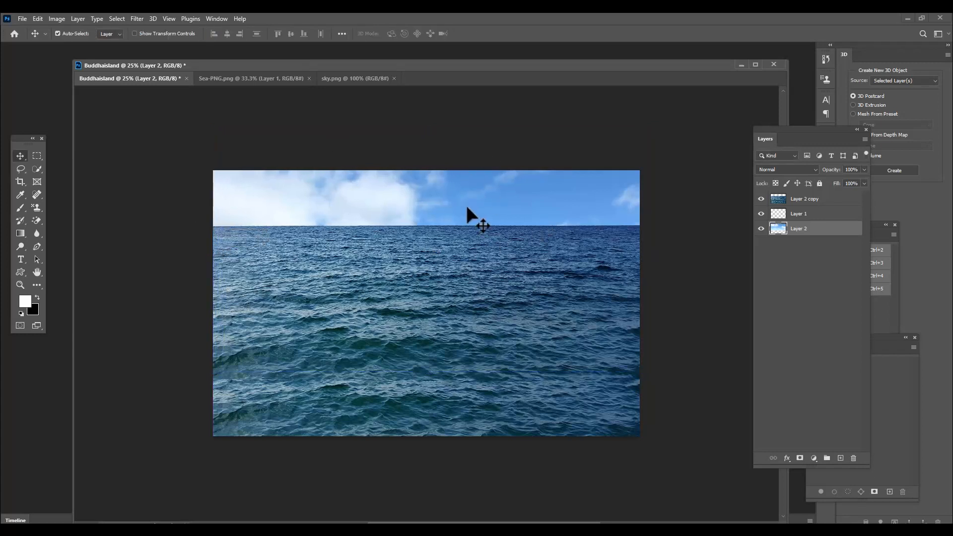
Extend the canvas height above and below the image with the Crop tool to reveal more sky over the horizon.
key("c")
left_click_drag(426, 169, 427, 152)
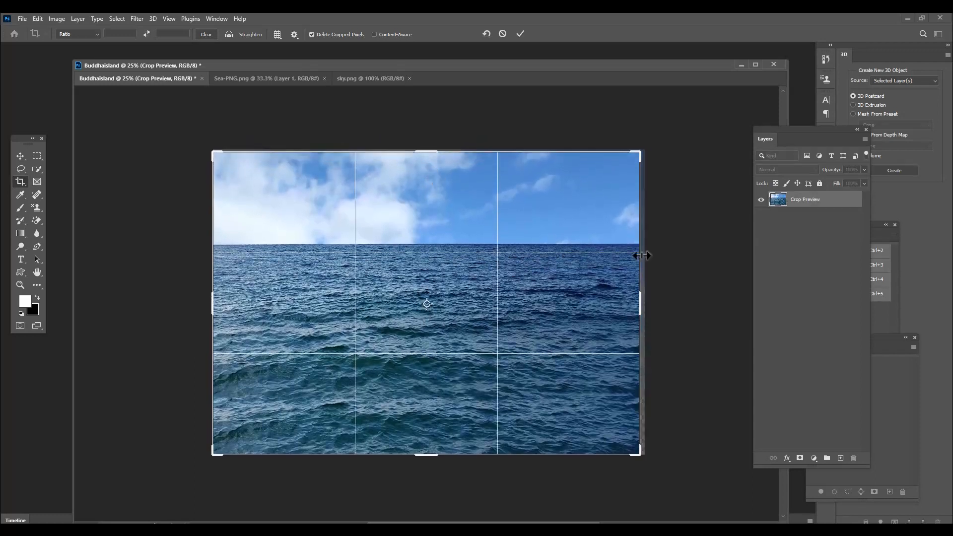
left_click_drag(640, 308, 639, 305)
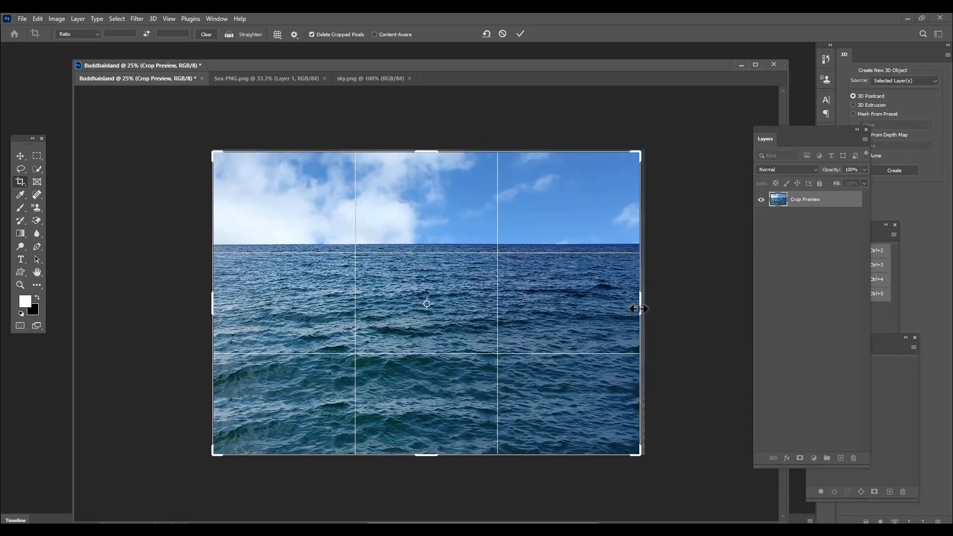
mouse_move(427, 156)
left_mouse_down()
mouse_move(428, 145)
mouse_move(430, 152)
left_mouse_up()
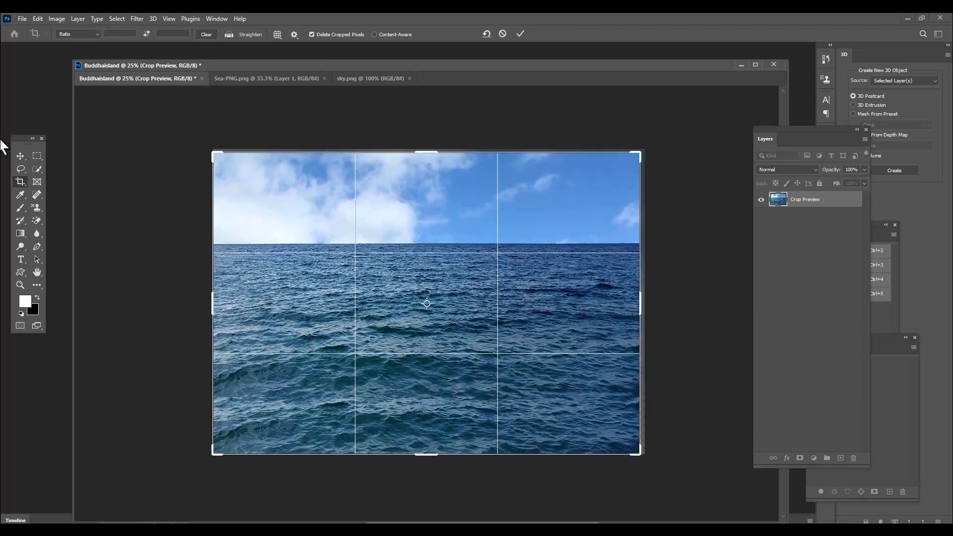
left_click(18, 156)
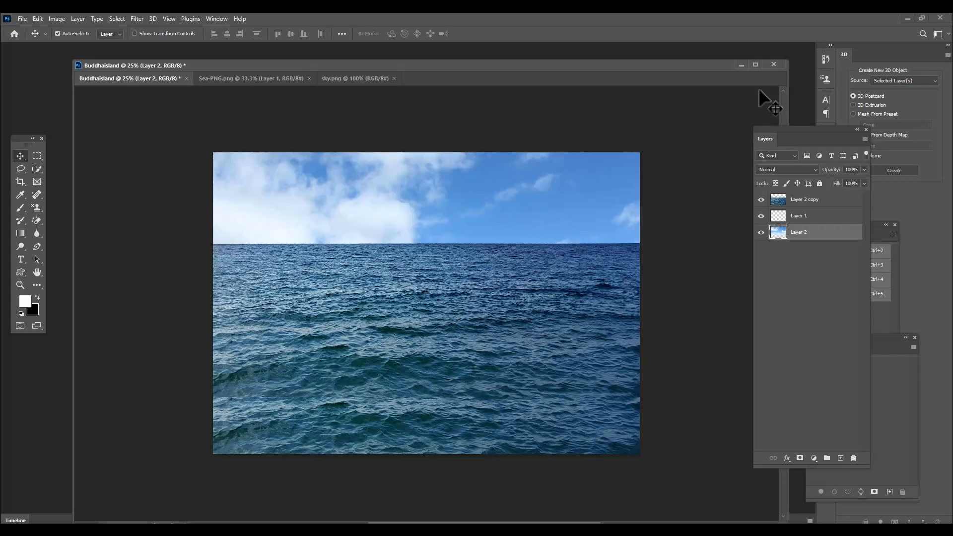
Open the buddha image from the buddhastatue folder and arrange its window and the Layers panel for a clear view.
key("ctrl+o")
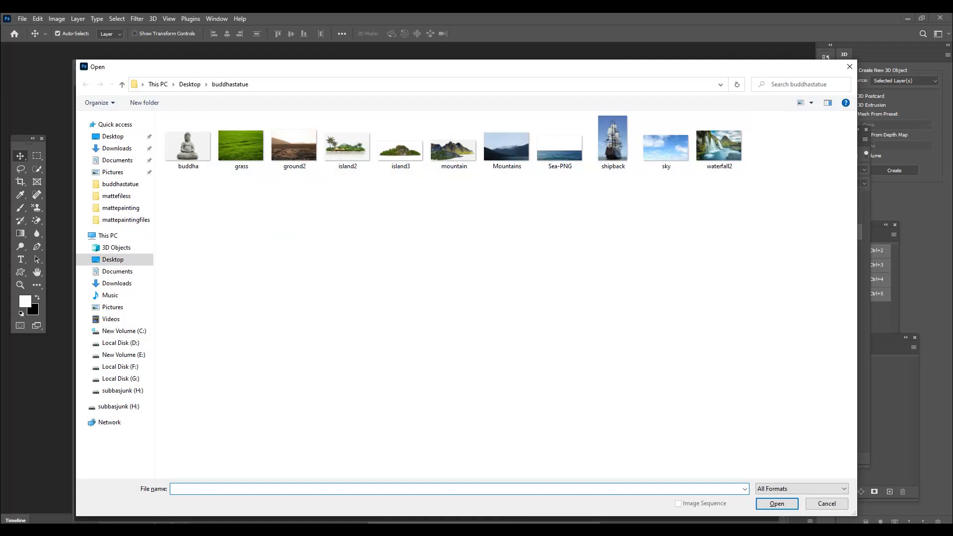
left_click_drag(389, 71, 407, 65)
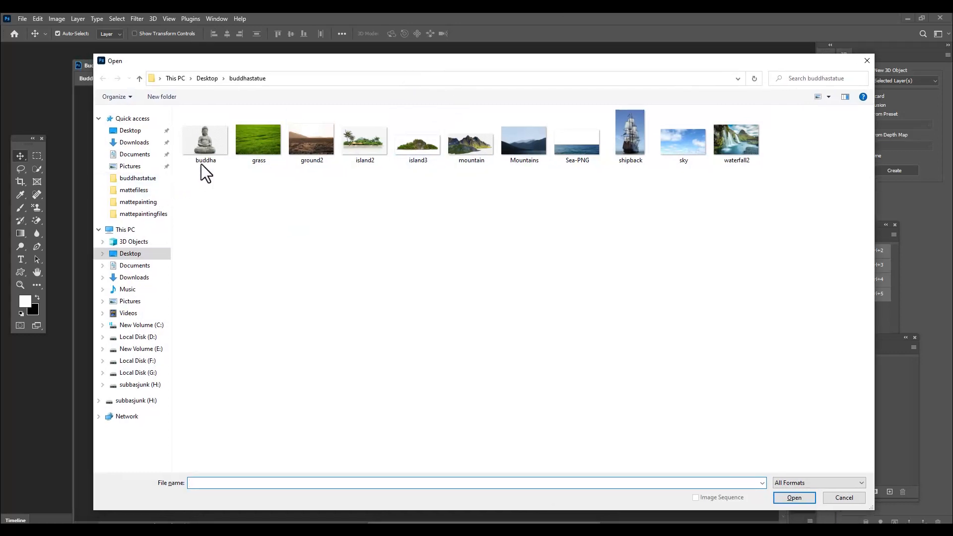
left_click(206, 142)
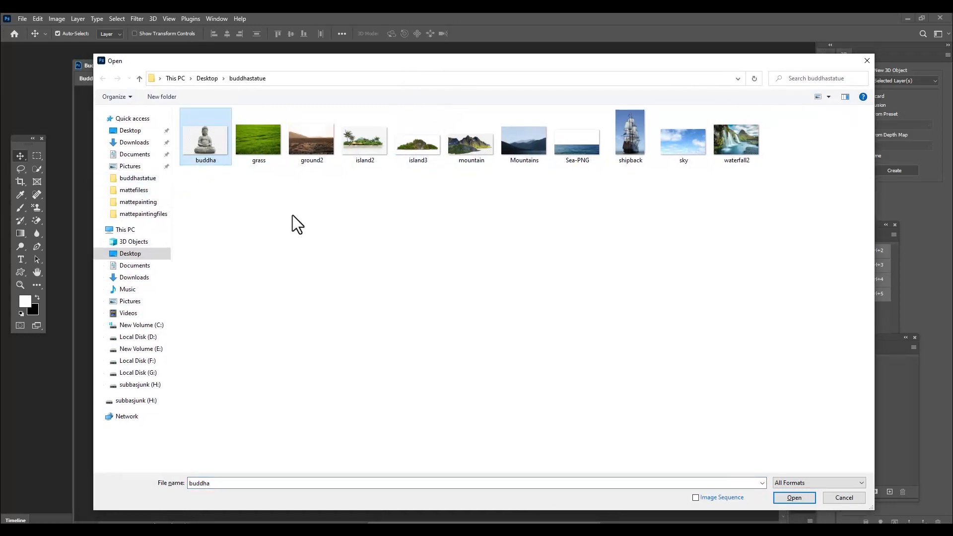
left_click(797, 498)
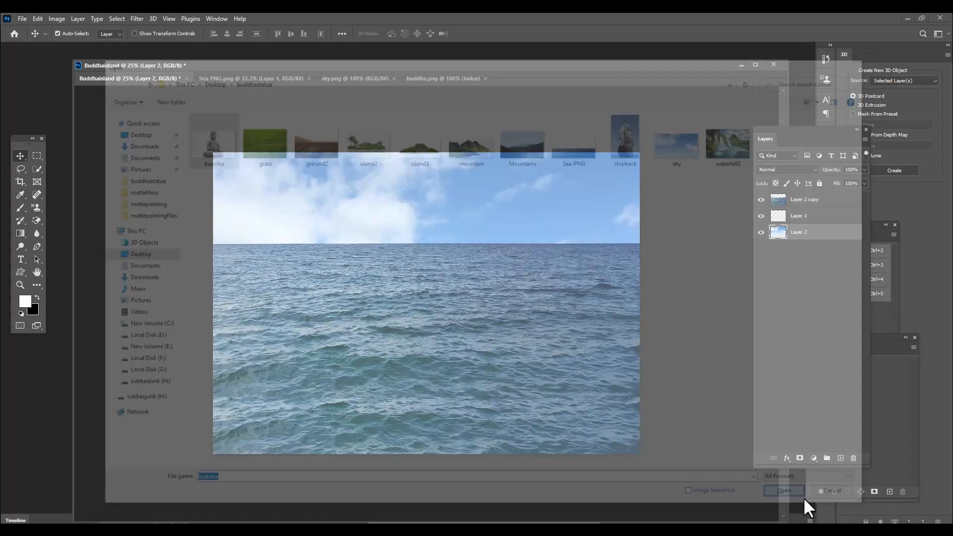
left_click_drag(539, 384, 716, 494)
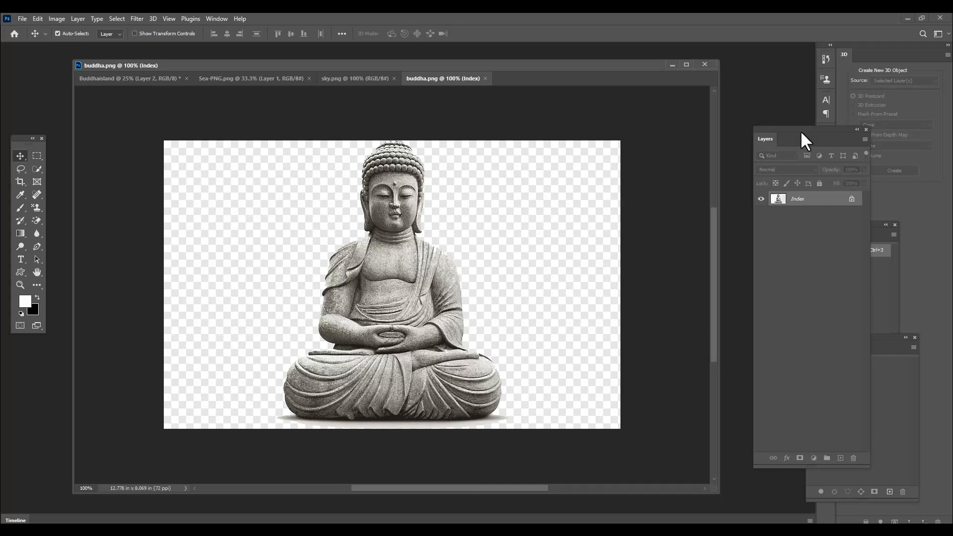
left_click_drag(802, 132, 715, 136)
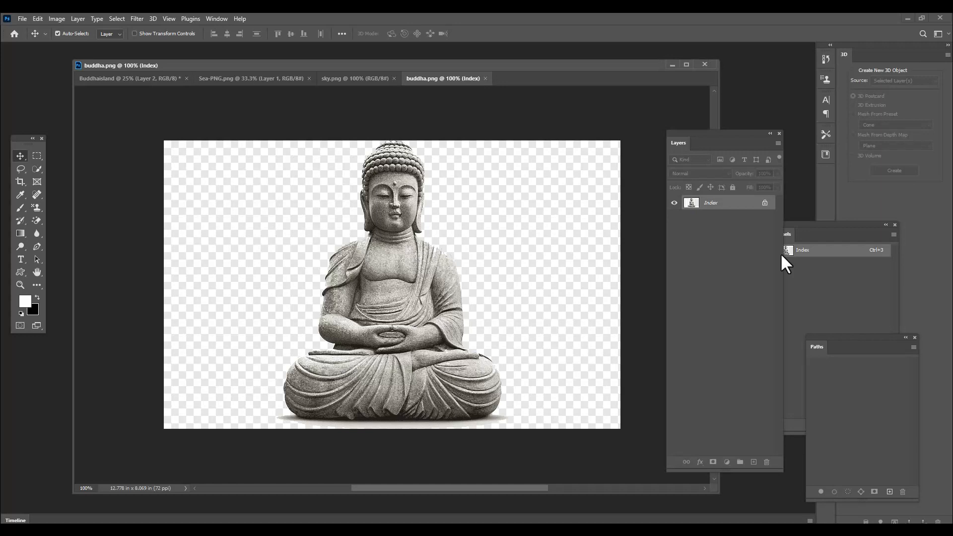
Convert the buddha image from indexed colour to RGB Color mode.
left_click(59, 18)
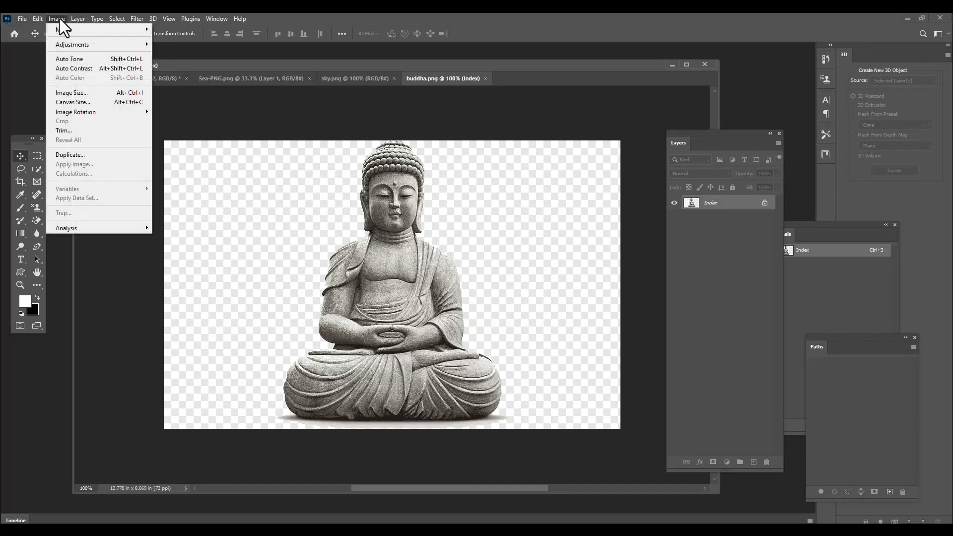
mouse_move(93, 31)
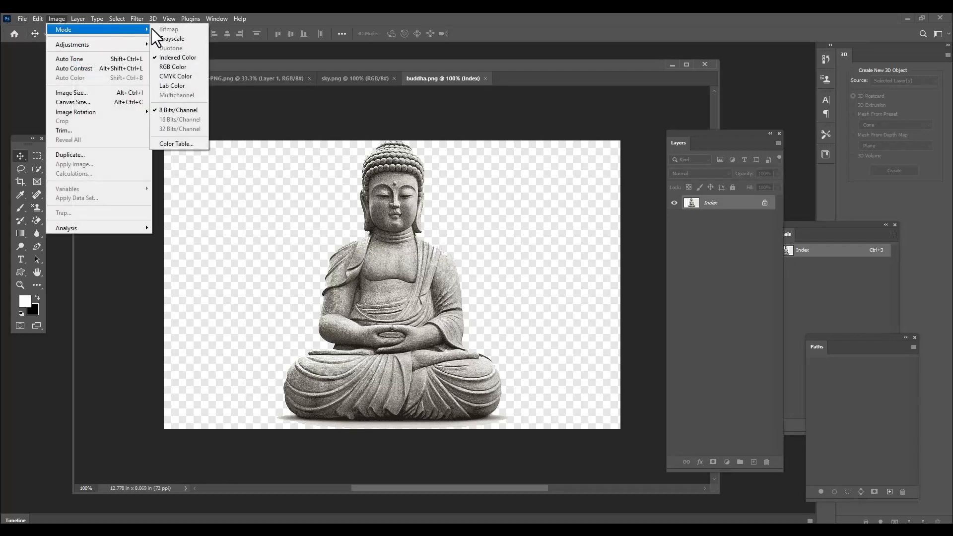
left_click(190, 67)
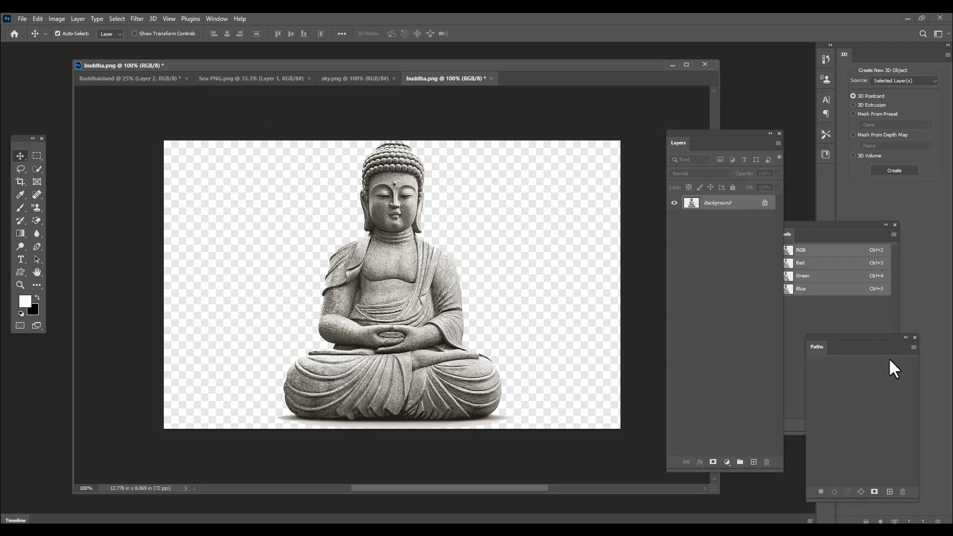
Select the Buddha statue automatically with the Quick Selection tool's Select Subject.
left_click(37, 168)
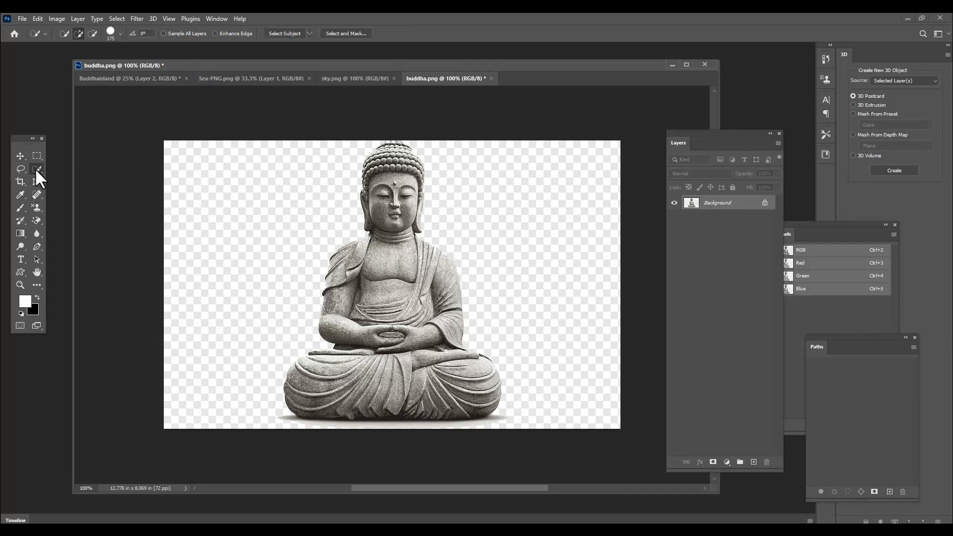
left_click(94, 178)
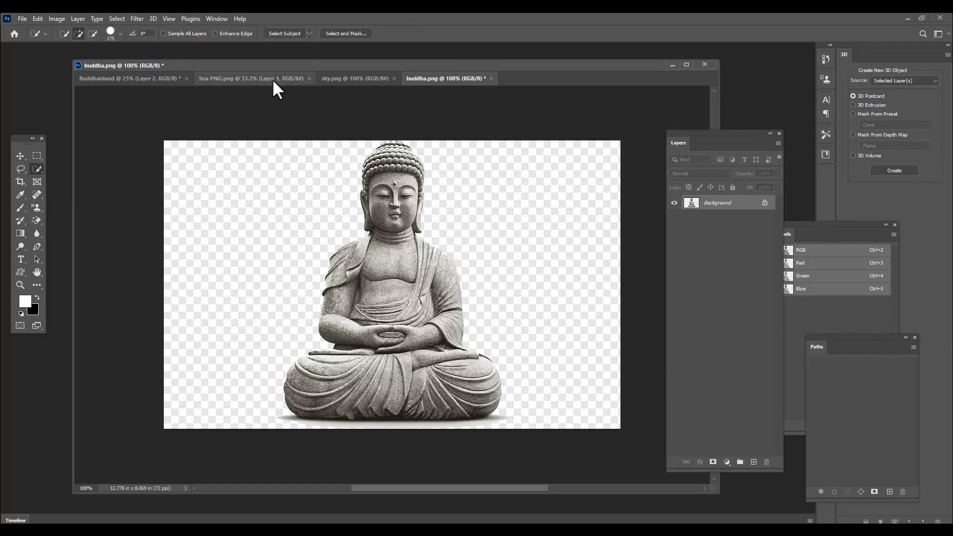
left_click(284, 33)
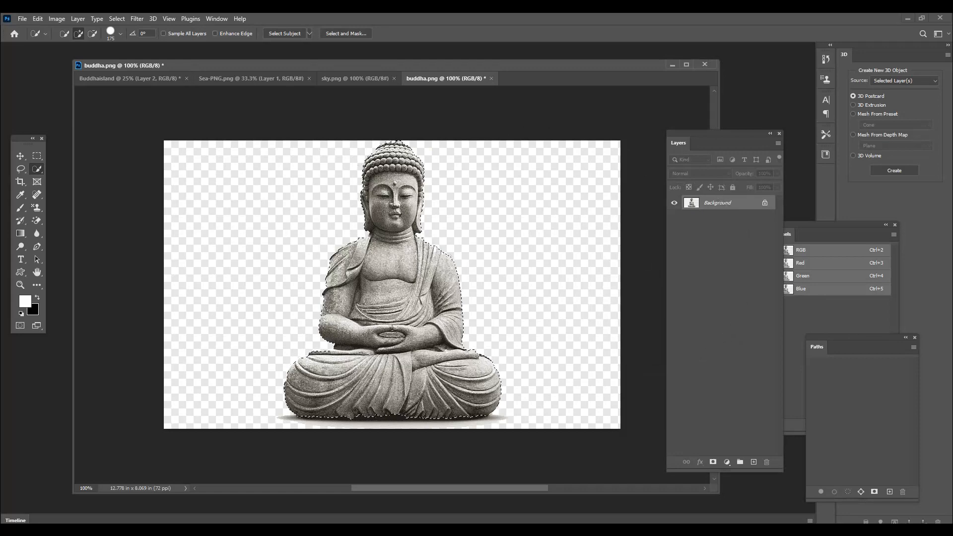
Copy the selected Buddha into the Buddhaisland document and place its layer above all other layers.
left_click(20, 157)
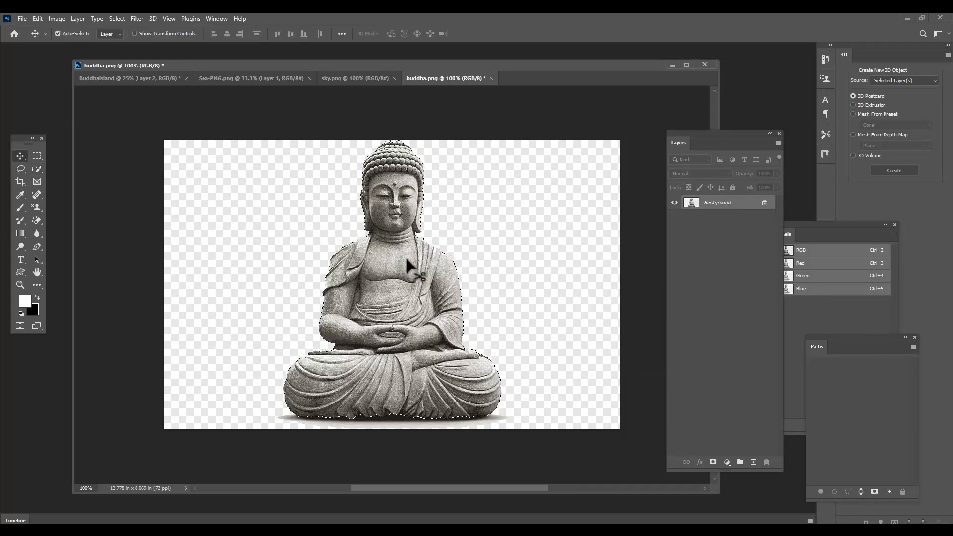
left_click_drag(412, 270, 463, 293)
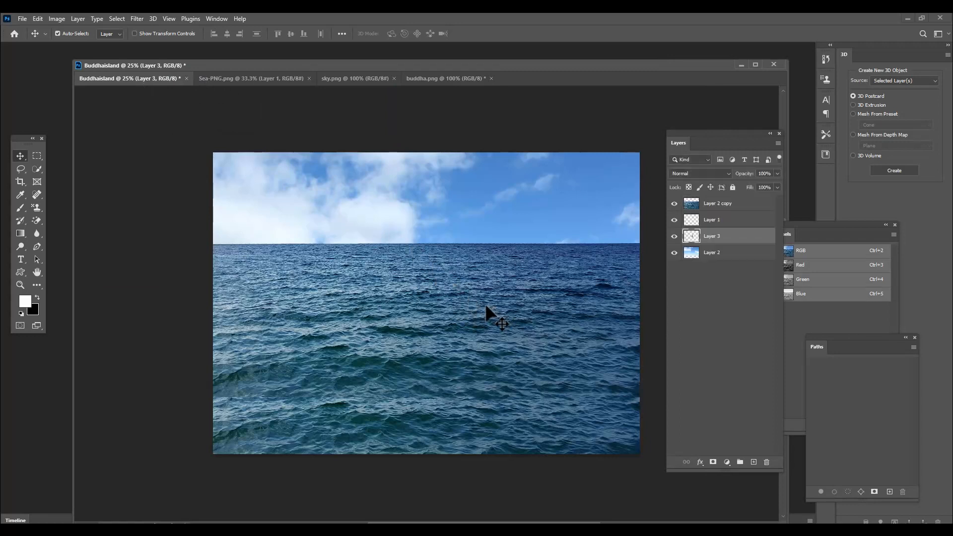
left_click_drag(748, 241, 749, 209)
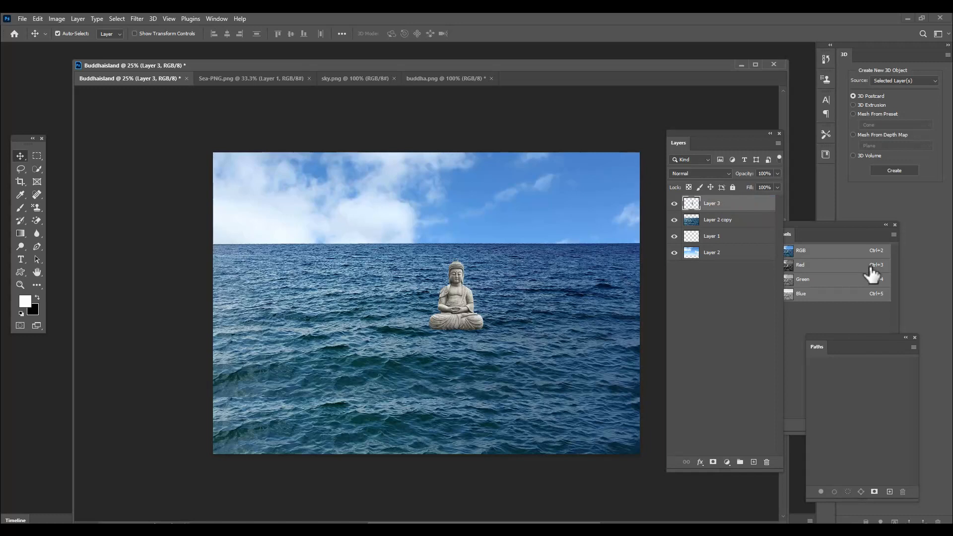
Move the Buddha statue up across the horizon near the canvas centre and scale it proportionally to about 168%.
left_click_drag(468, 303, 453, 267)
key("ctrl+t")
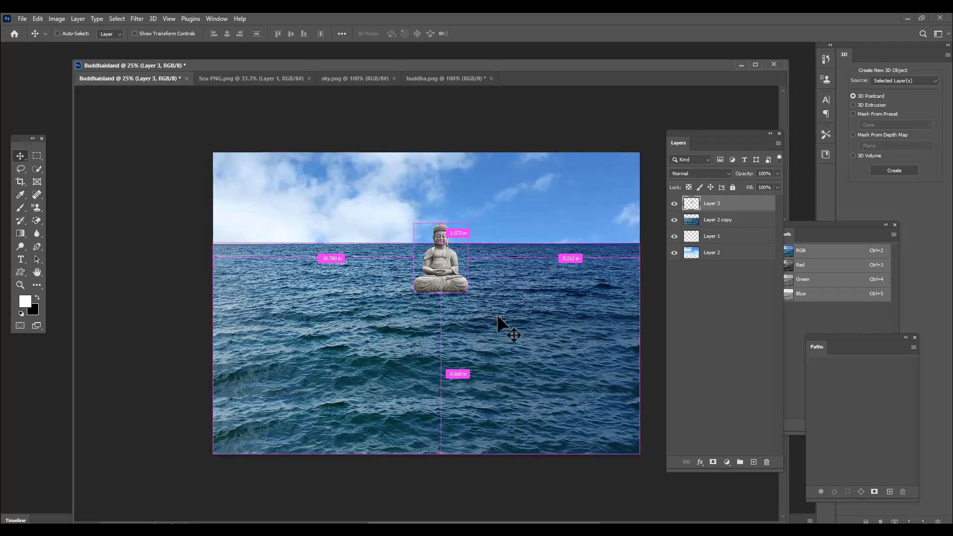
left_click_drag(471, 295, 490, 318)
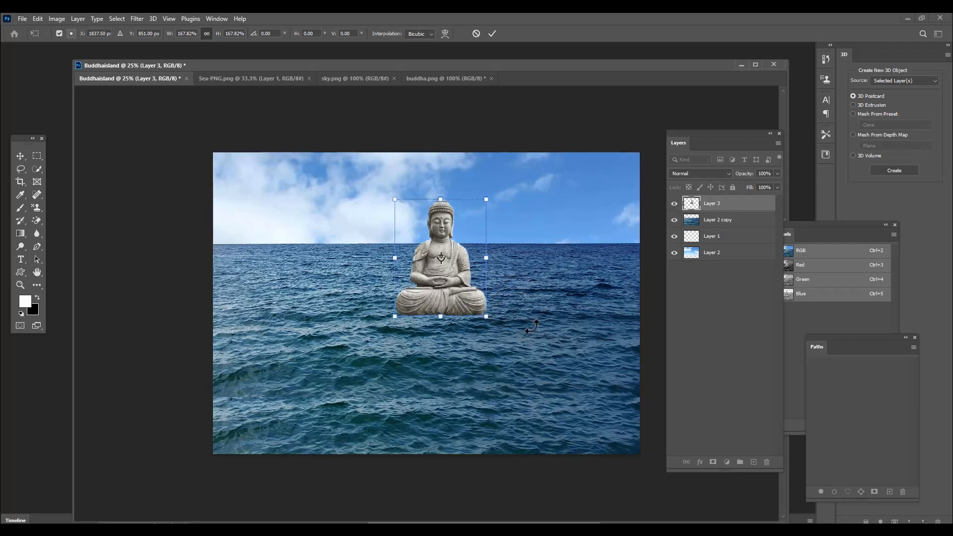
key("Return")
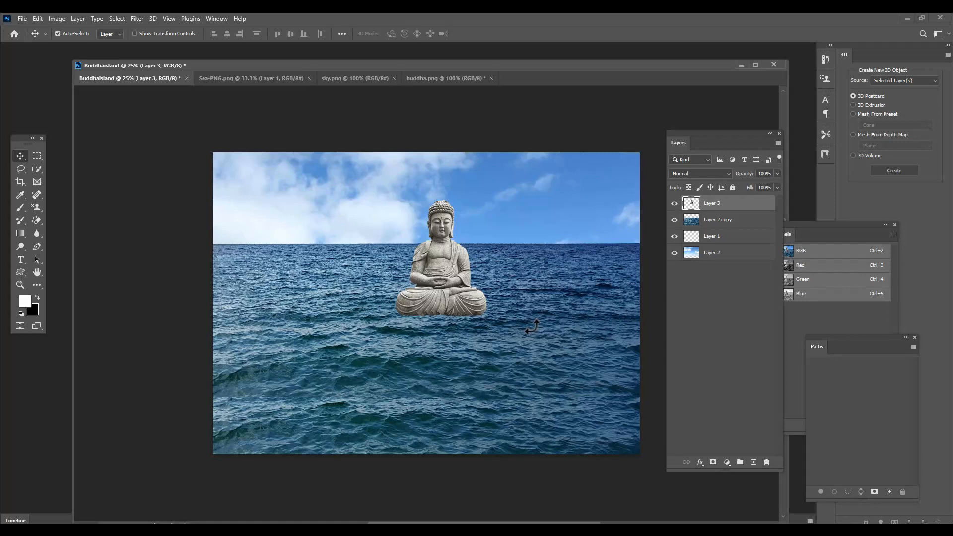
Rename the sea layer as sea, the statue layer as Buddha and the sky layer as sky.
double_click(722, 221)
type("se")
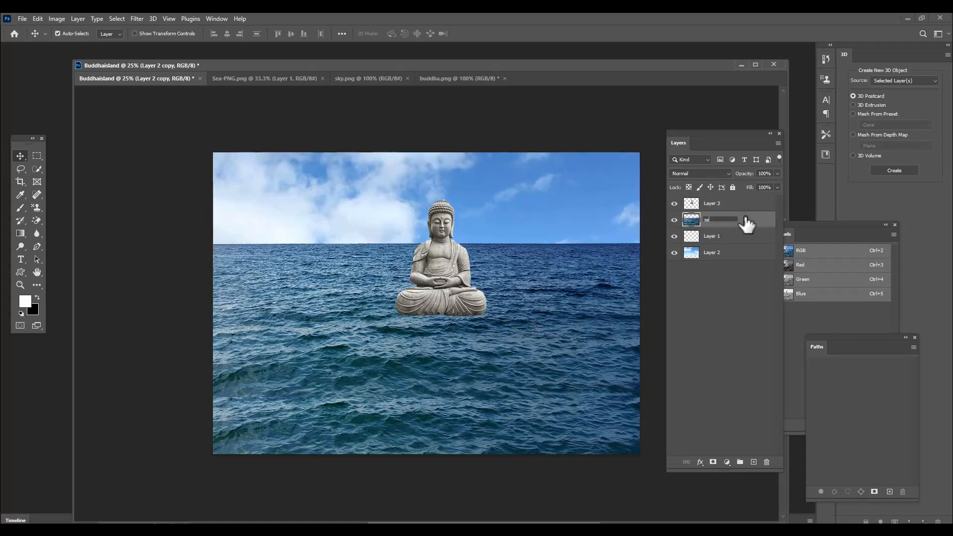
type("a")
key("Return")
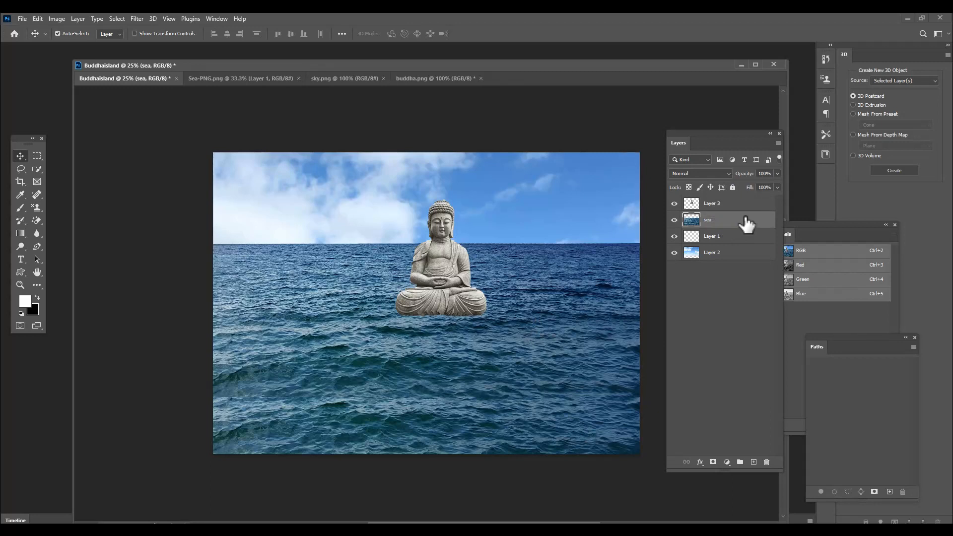
double_click(713, 203)
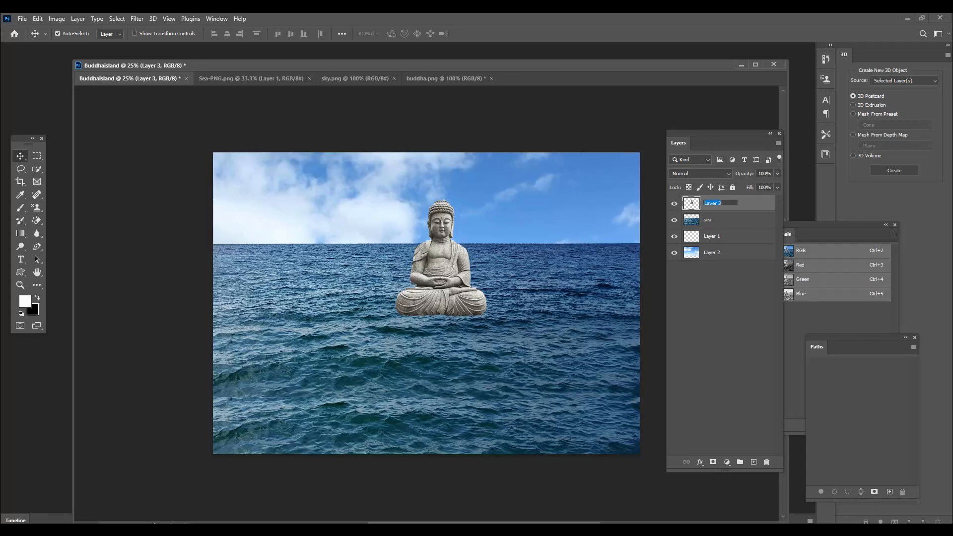
type("Buddha")
double_click(713, 252)
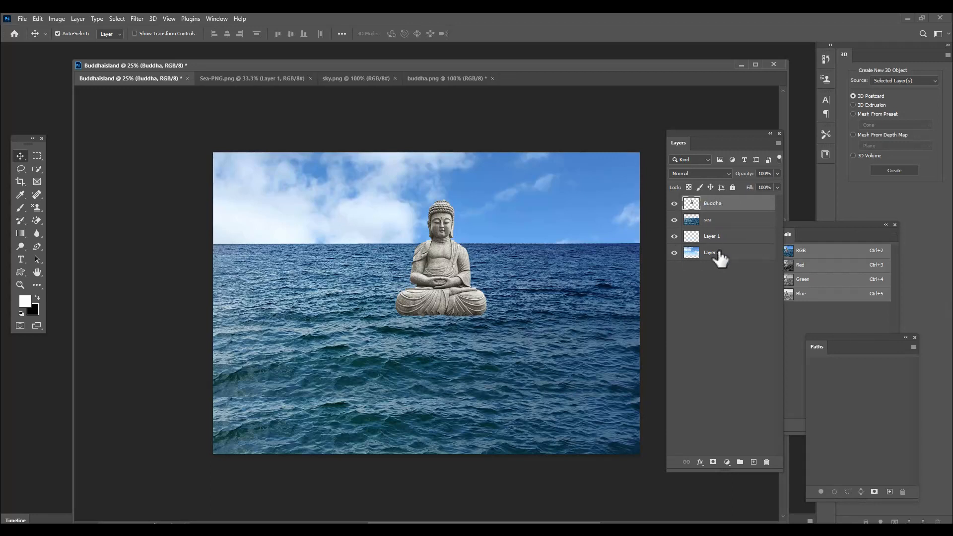
type("sky")
key("Return")
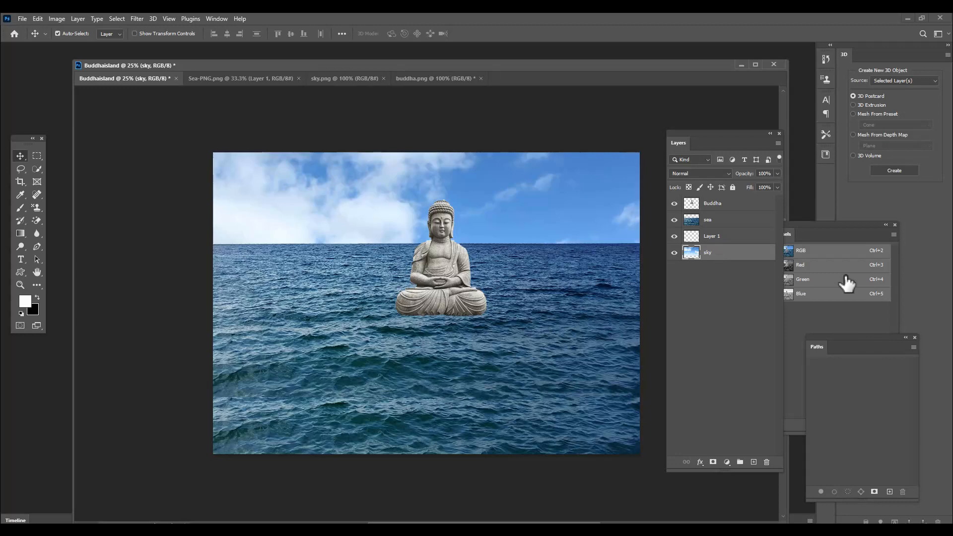
Open the island3 image from the buddhastatue folder and unlock its background layer.
key("ctrl+o")
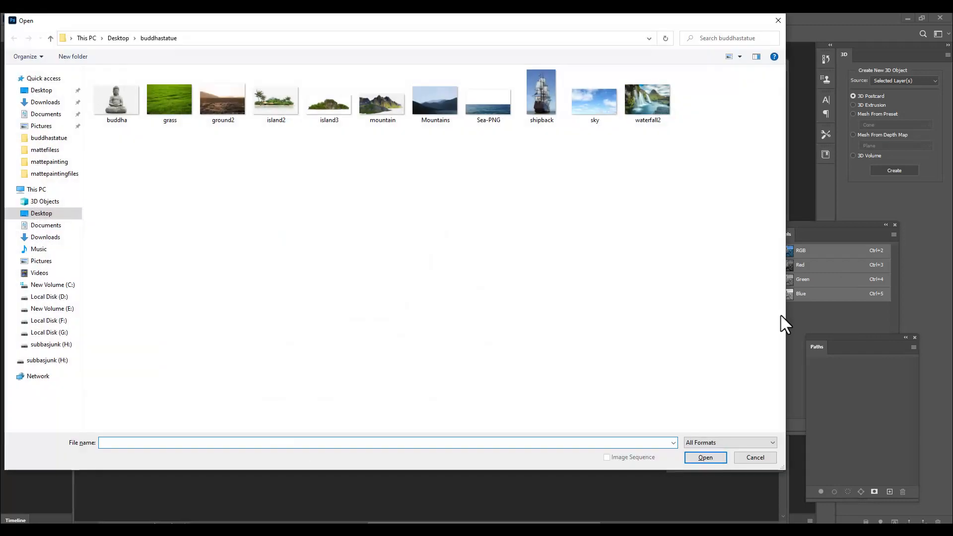
left_click(341, 115)
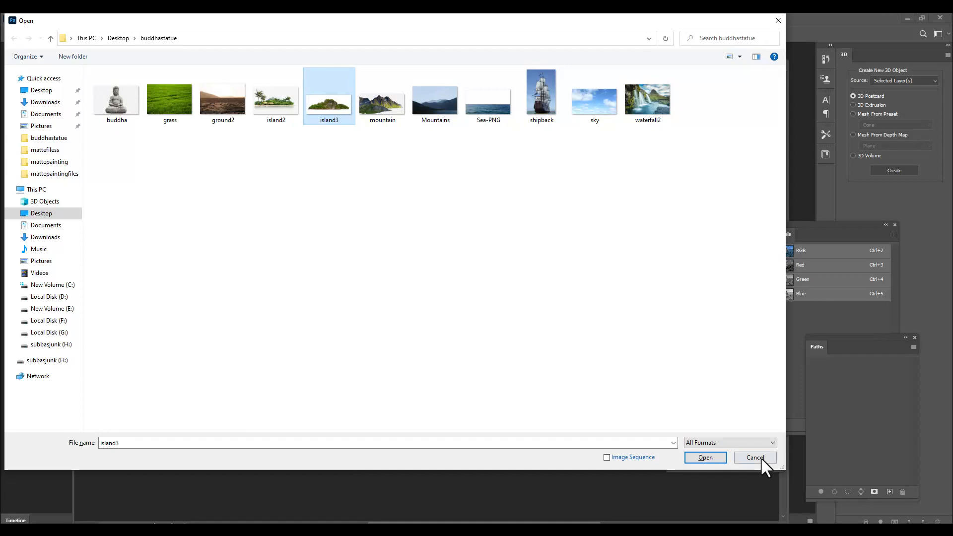
left_click(705, 457)
left_click_drag(645, 339, 658, 471)
left_click_drag(713, 136, 729, 136)
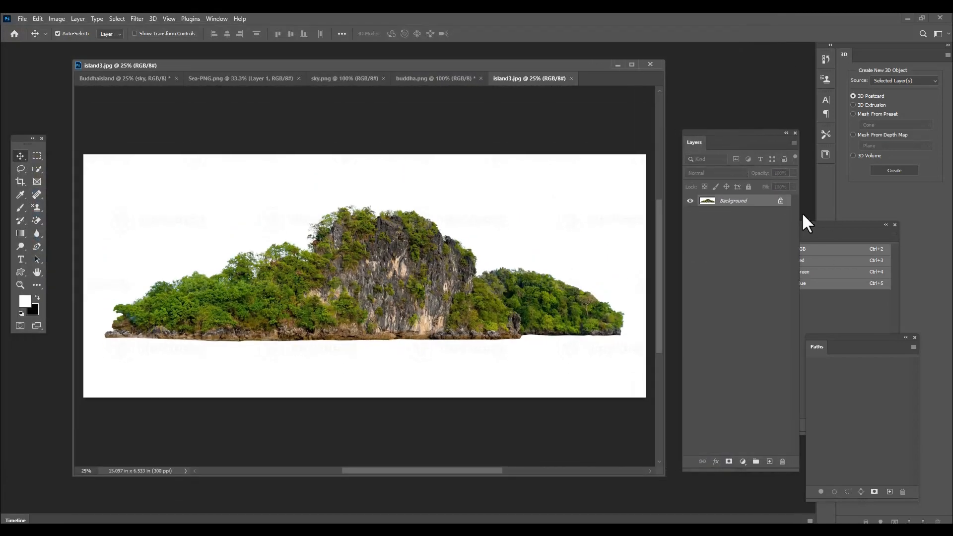
left_click(784, 206)
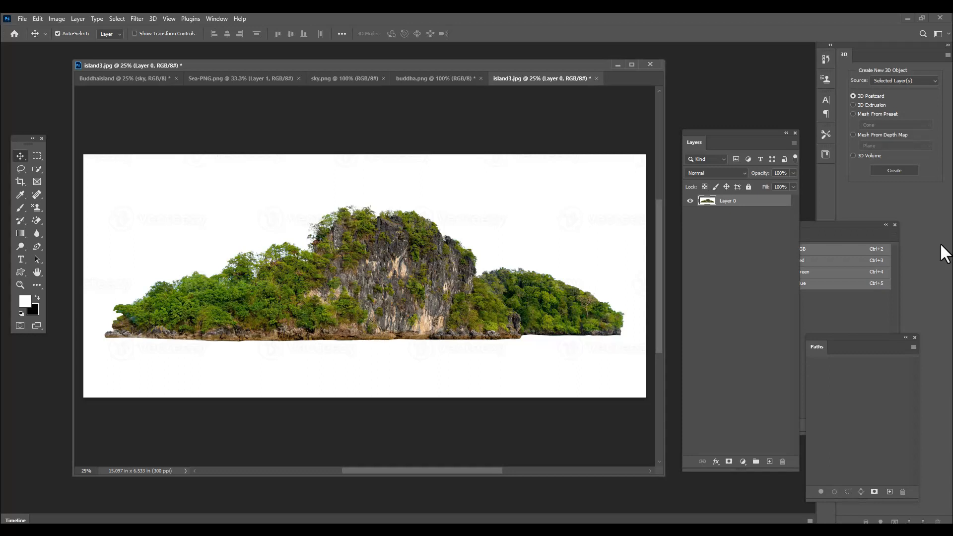
Select the island with Select Subject and add a layer mask from the selection to hide the white background.
left_click(37, 169)
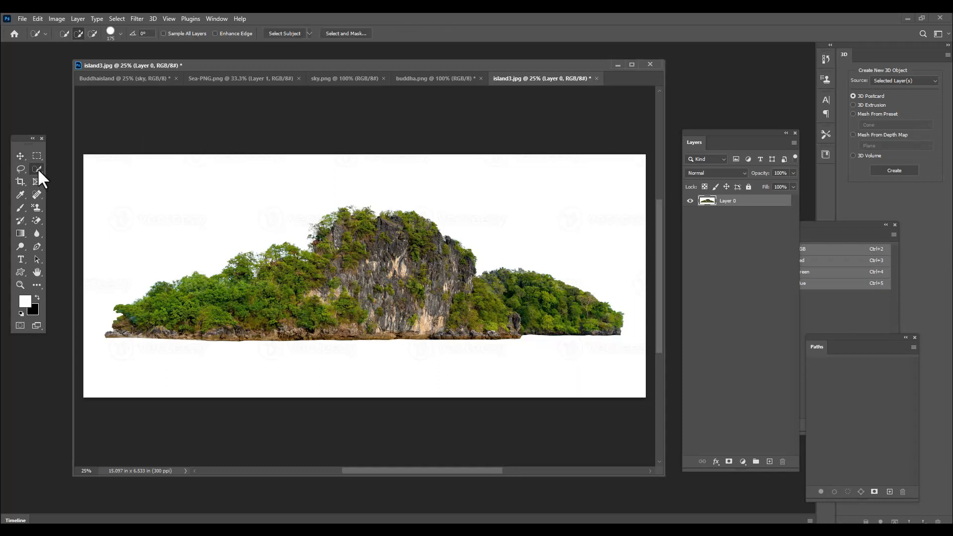
left_click(91, 180)
left_click_drag(303, 62, 311, 63)
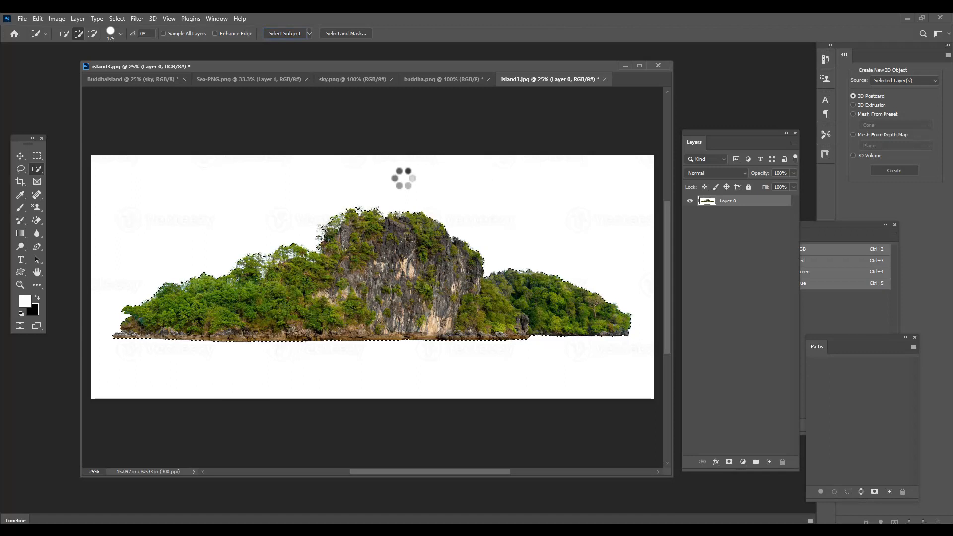
left_click_drag(719, 134, 705, 136)
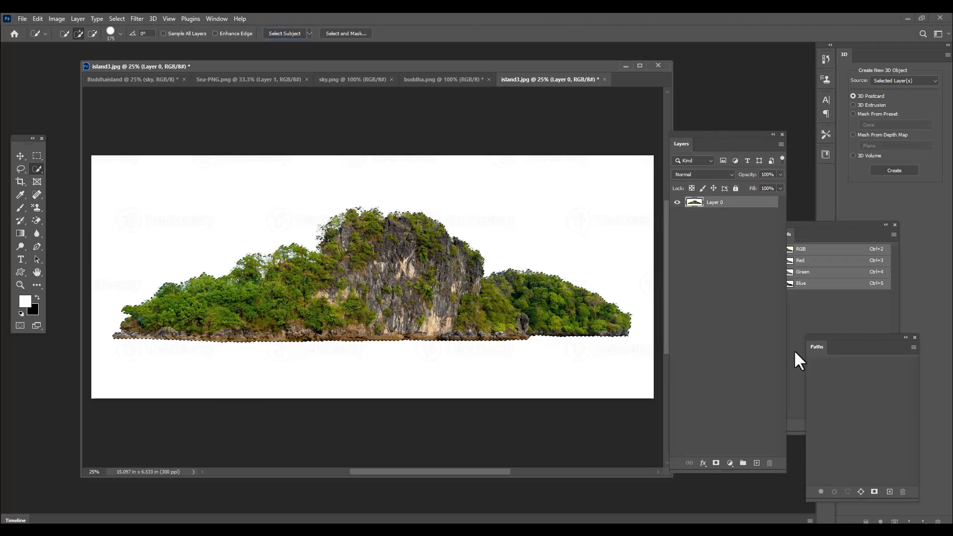
left_click(716, 464)
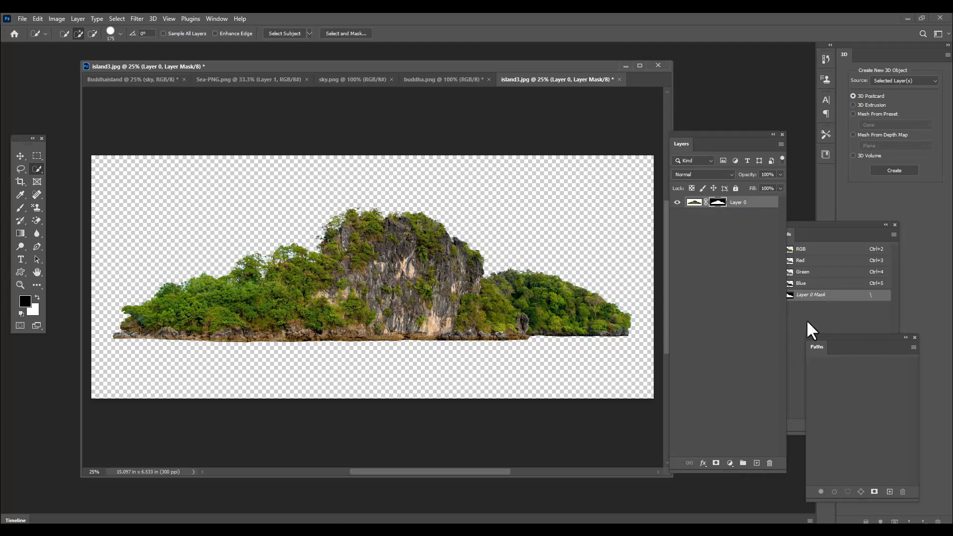
Place a temporary black-filled layer beneath the island to inspect its cut-out edges, and delete that layer.
left_click(757, 464, "ctrl")
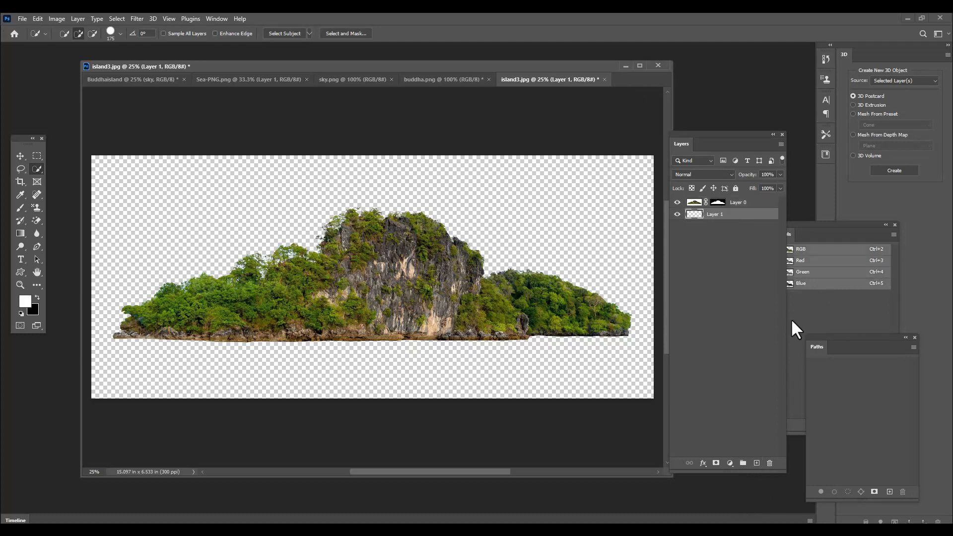
key("ctrl+BackSpace")
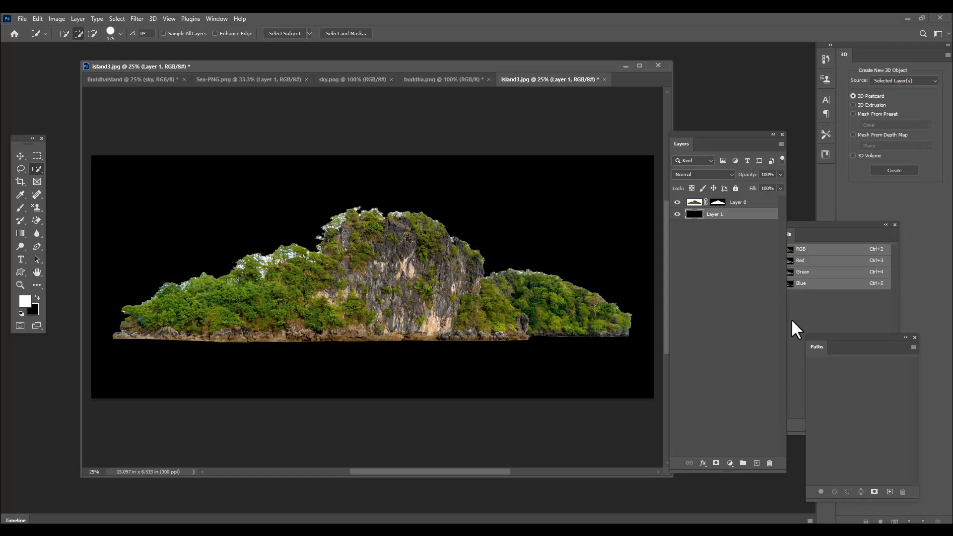
key("ctrl+plus")
key("ctrl+plus")
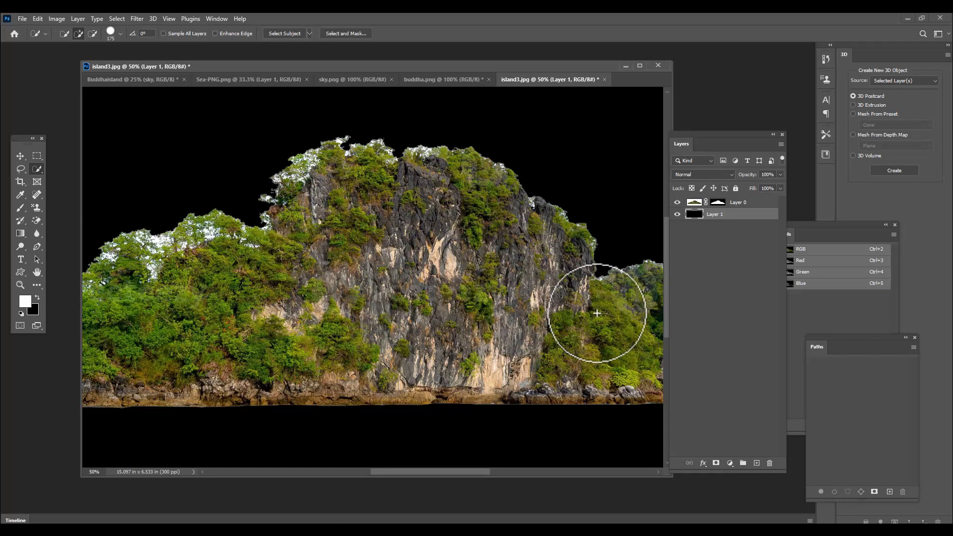
key("ctrl+minus")
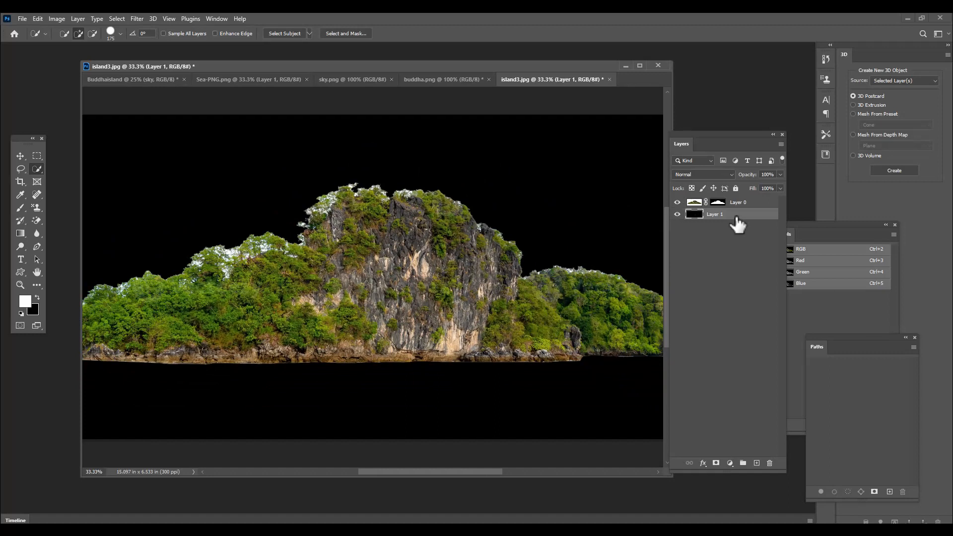
key("Delete")
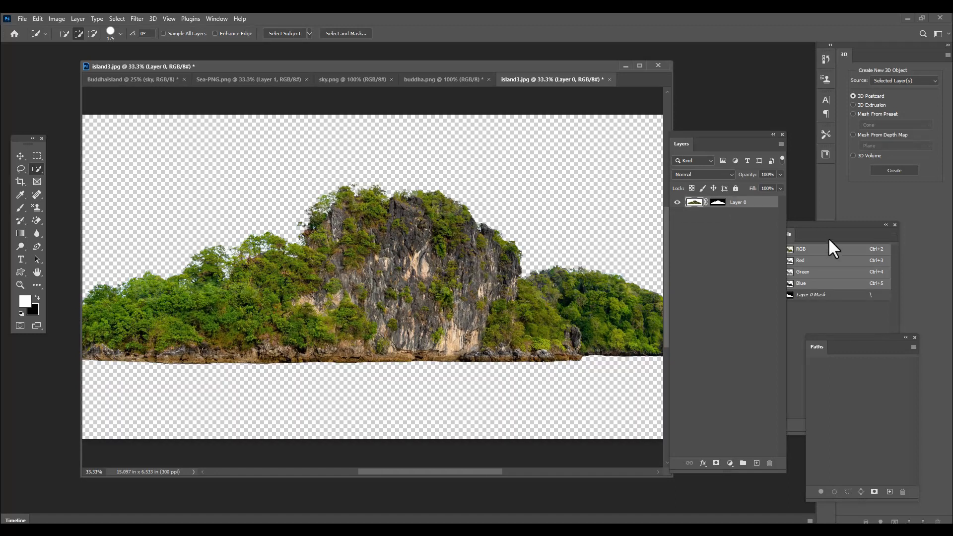
Apply the layer mask permanently to the island layer.
left_click_drag(682, 134, 687, 130)
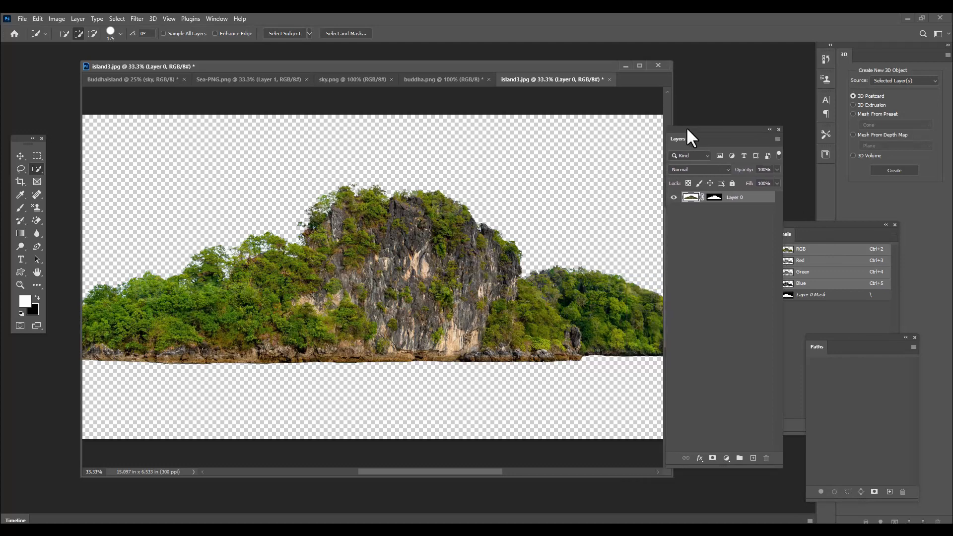
key("ctrl+minus")
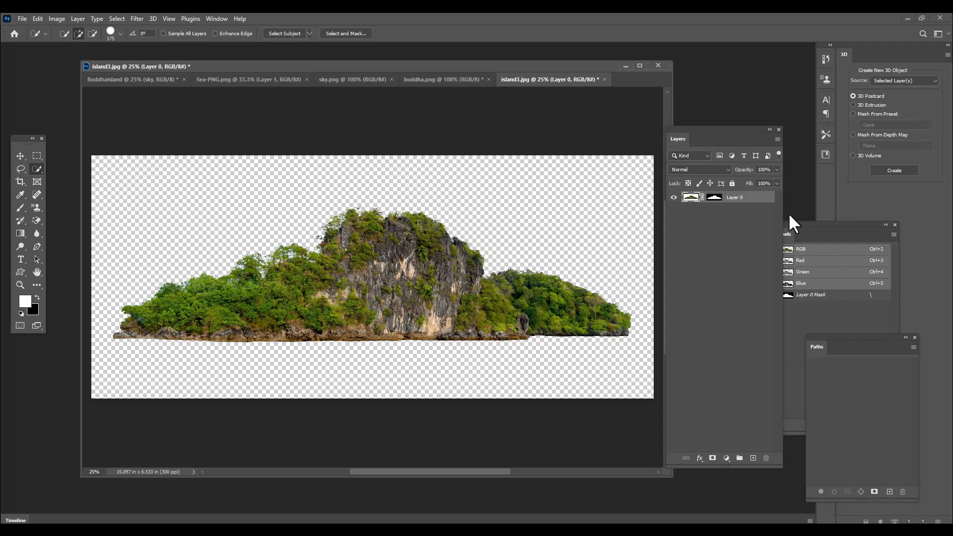
left_click_drag(714, 128, 672, 132)
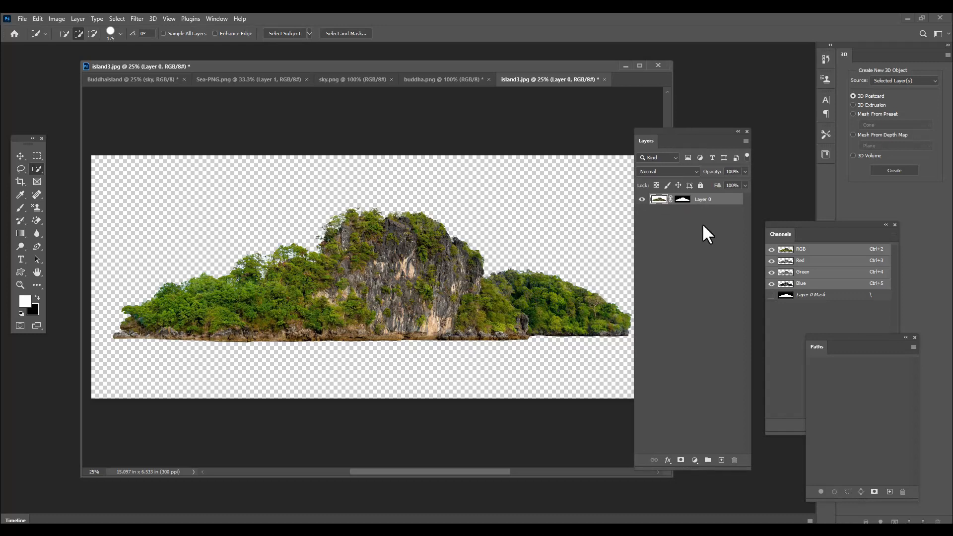
right_click(686, 201)
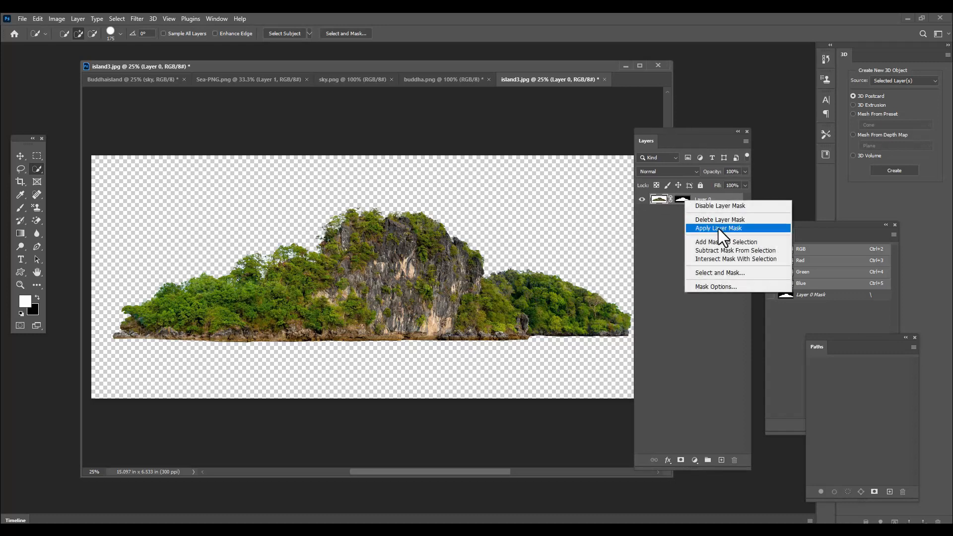
left_click(746, 228)
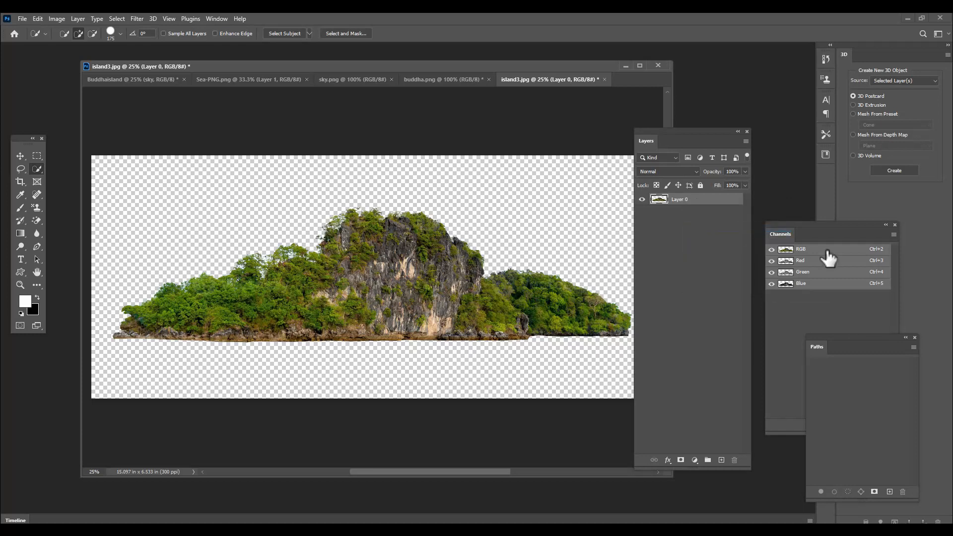
View the island's Blue channel on its own and duplicate it.
left_click_drag(795, 233, 711, 93)
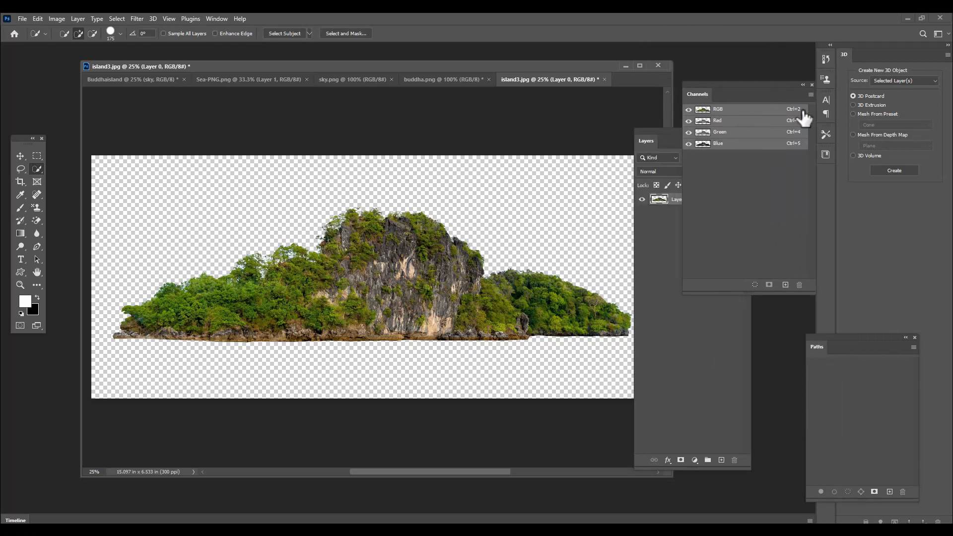
left_click(703, 144)
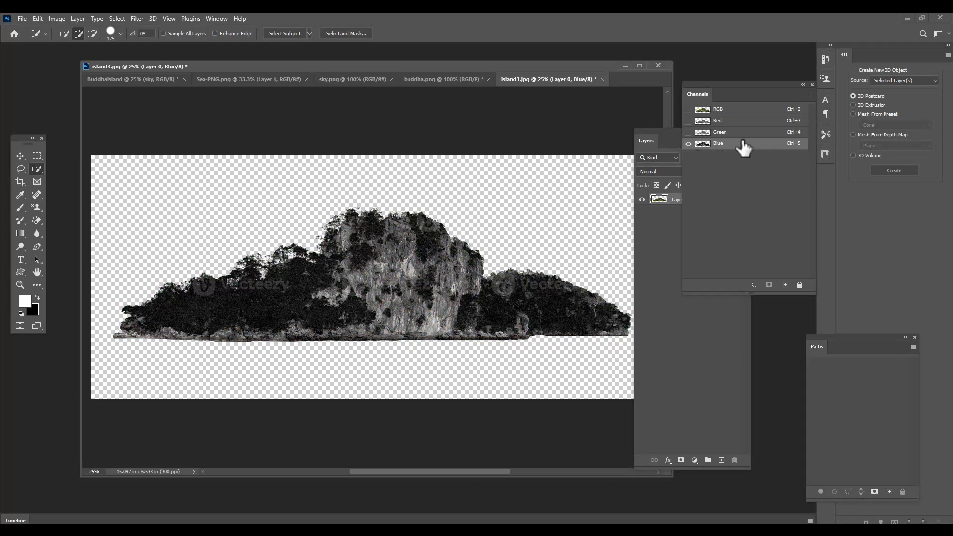
left_click_drag(724, 90, 704, 92)
left_click_drag(753, 148, 765, 287)
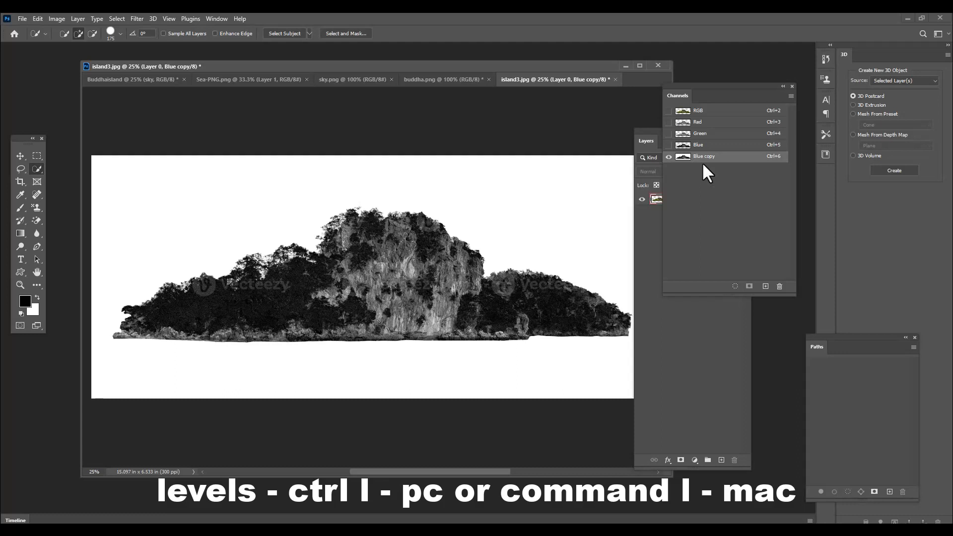
Increase the Blue copy channel's contrast with Levels, using a black input just above 66 and a white input of 194.
key("ctrl+l")
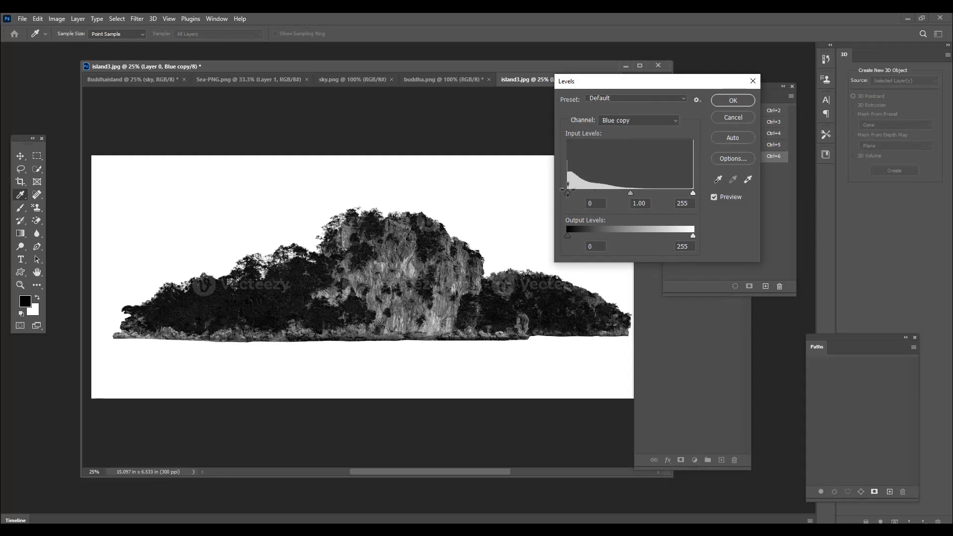
left_click_drag(567, 193, 599, 193)
left_click_drag(694, 193, 662, 193)
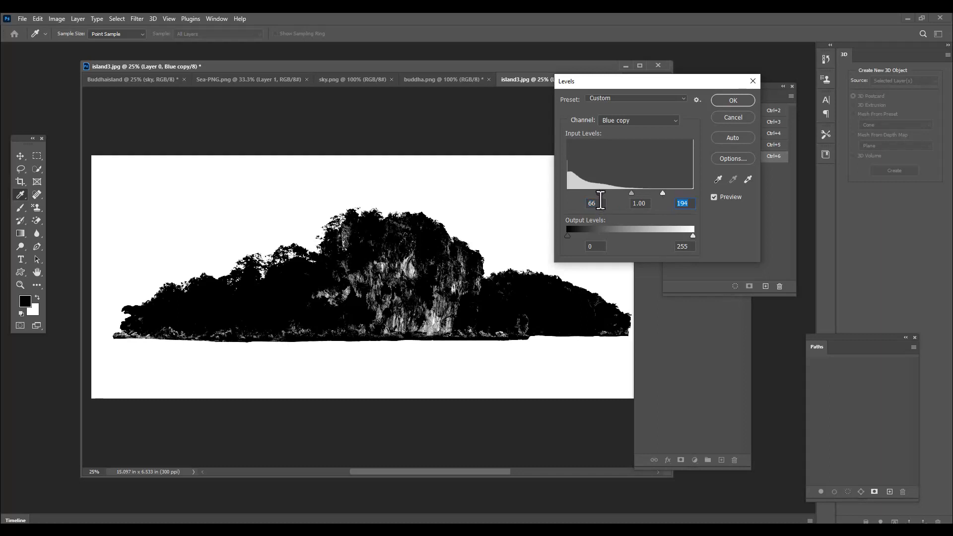
left_click_drag(600, 194, 602, 193)
left_click(732, 101)
key("w")
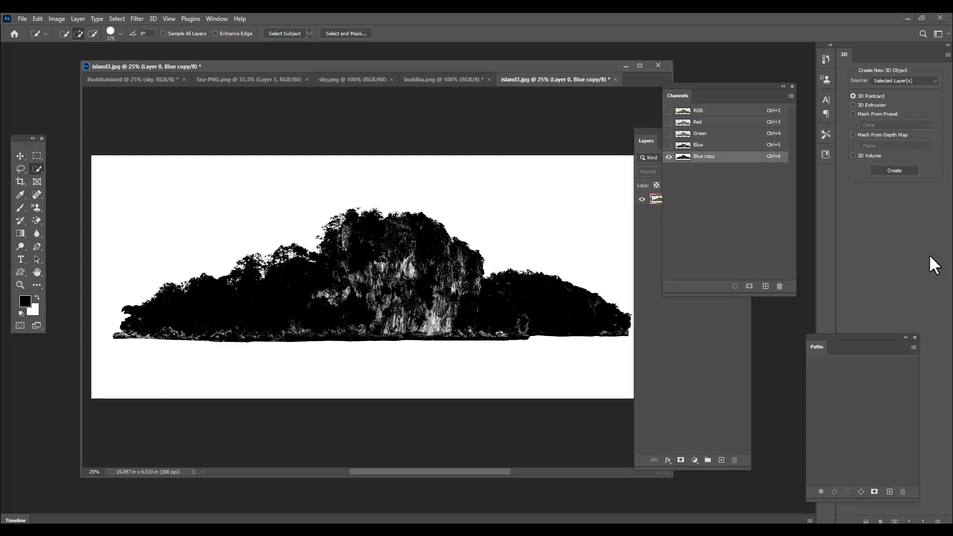
Load the Blue copy channel as a selection.
left_click_drag(702, 86, 694, 87)
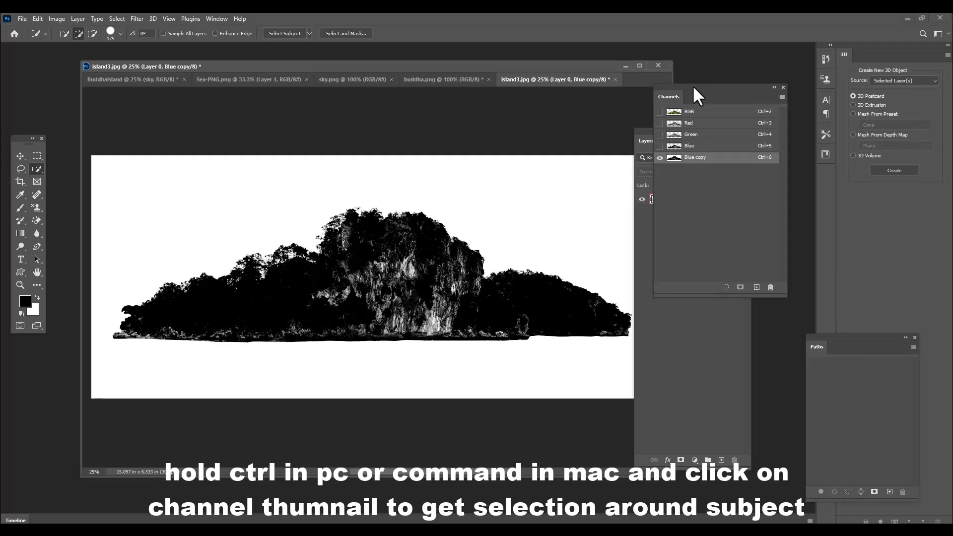
left_click_drag(701, 88, 721, 90)
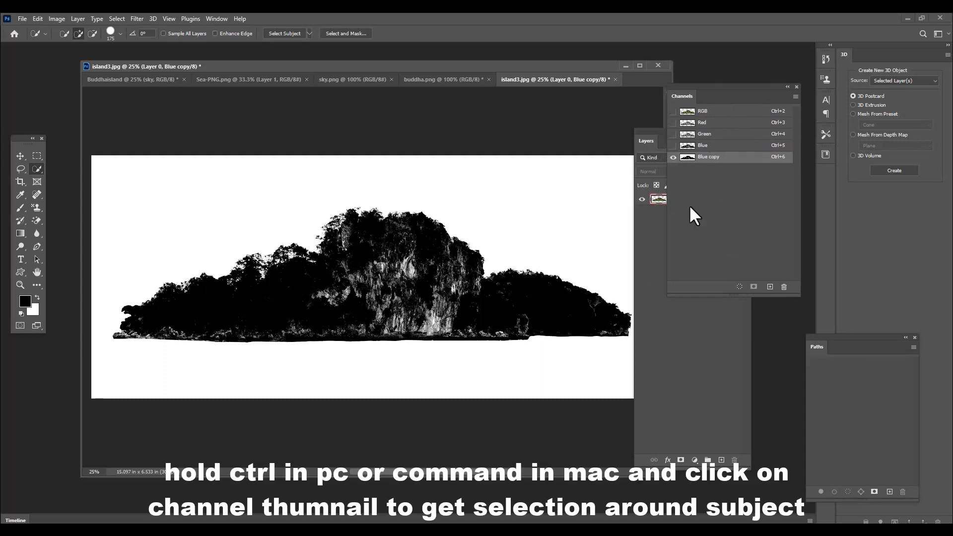
left_click(689, 158, "ctrl")
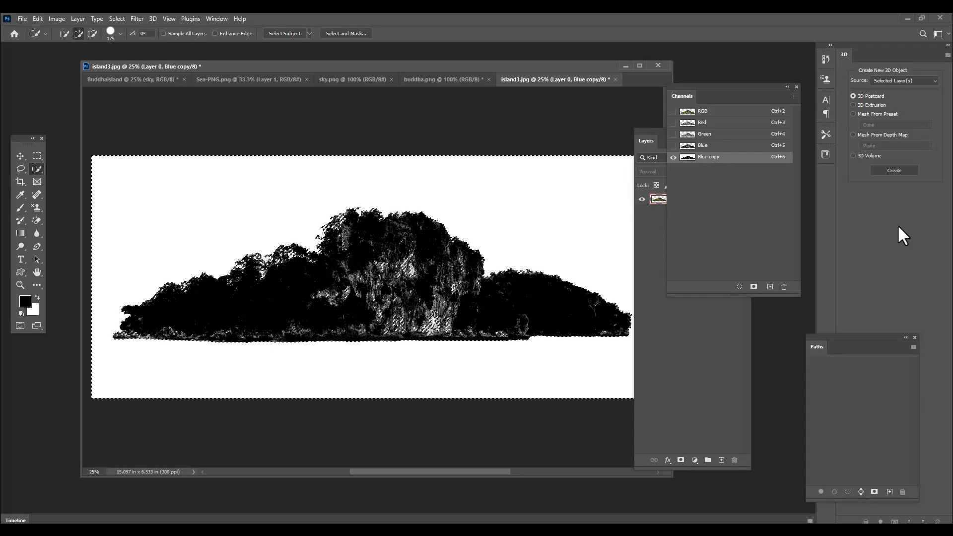
Add a layer mask to the island layer from the selection and invert the mask.
left_click_drag(728, 86, 750, 89)
left_click(658, 129)
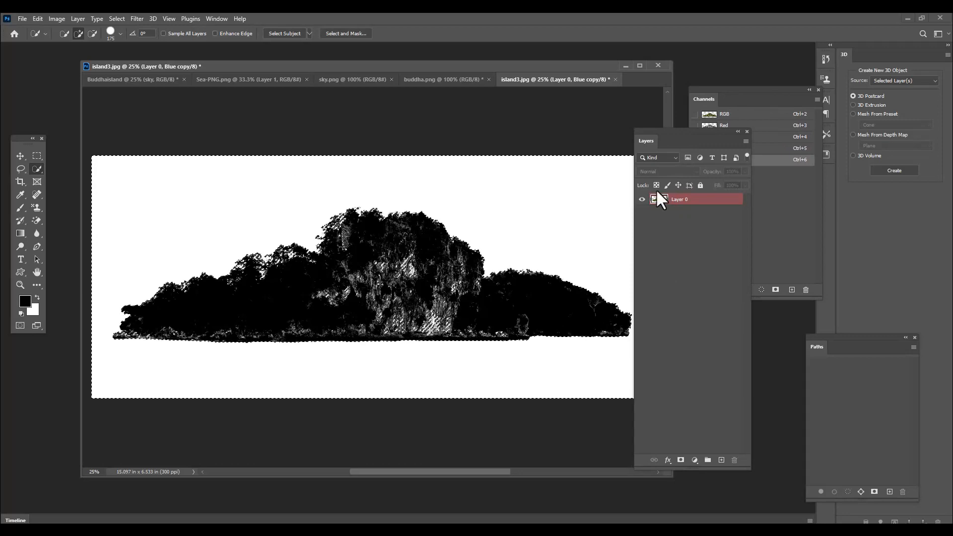
left_click_drag(670, 138, 677, 73)
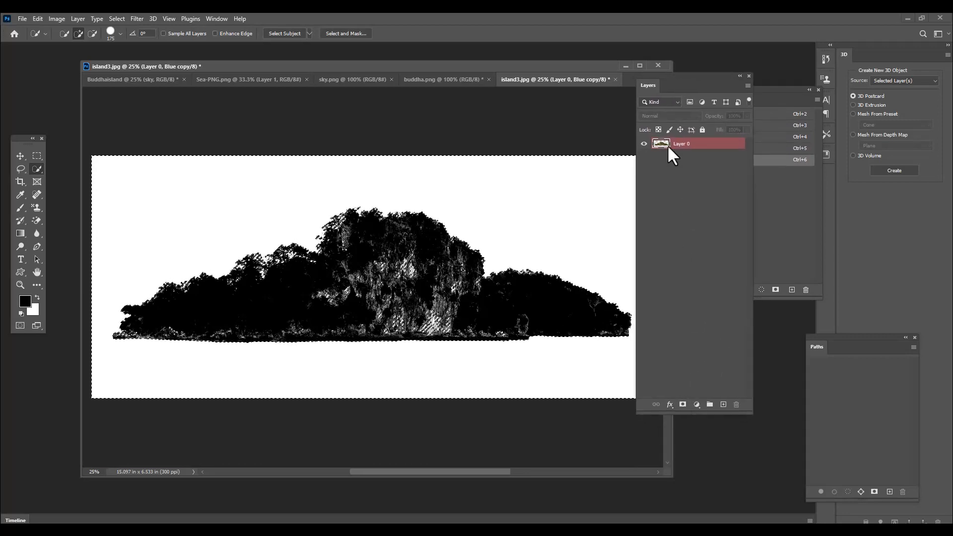
left_click(683, 405)
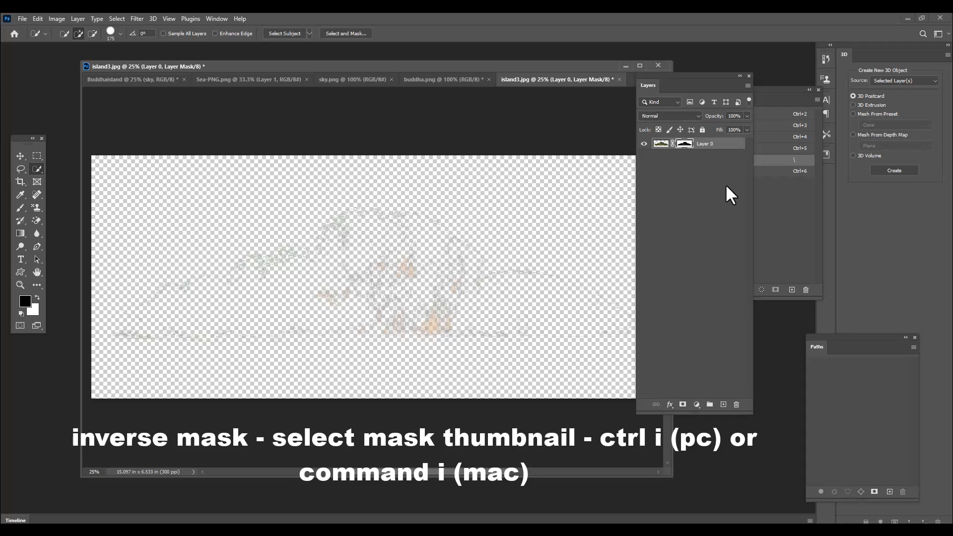
key("ctrl+i")
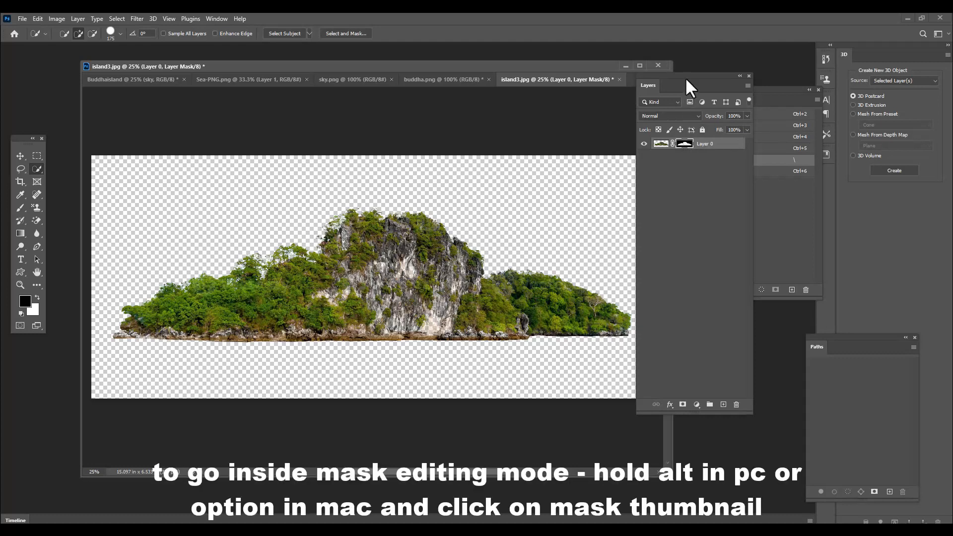
Display the island's layer mask by itself and set up a soft round Brush with white foreground and 100% flow.
left_click_drag(694, 79, 708, 86)
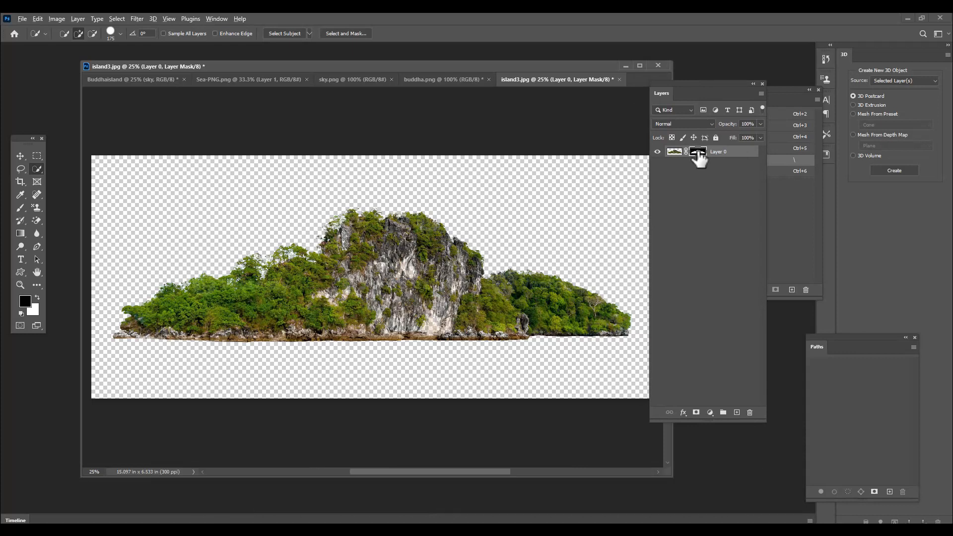
left_click(698, 152, "alt")
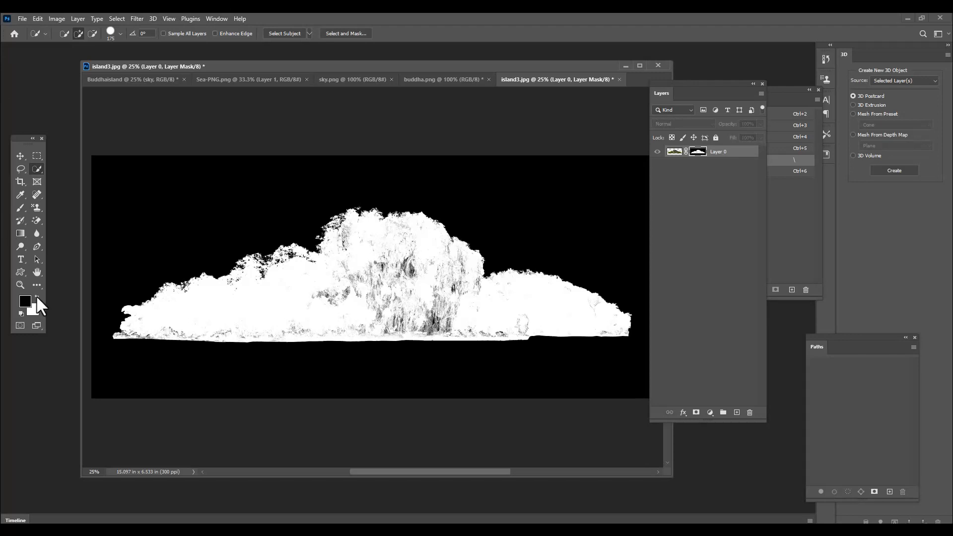
left_click_drag(15, 138, 30, 131)
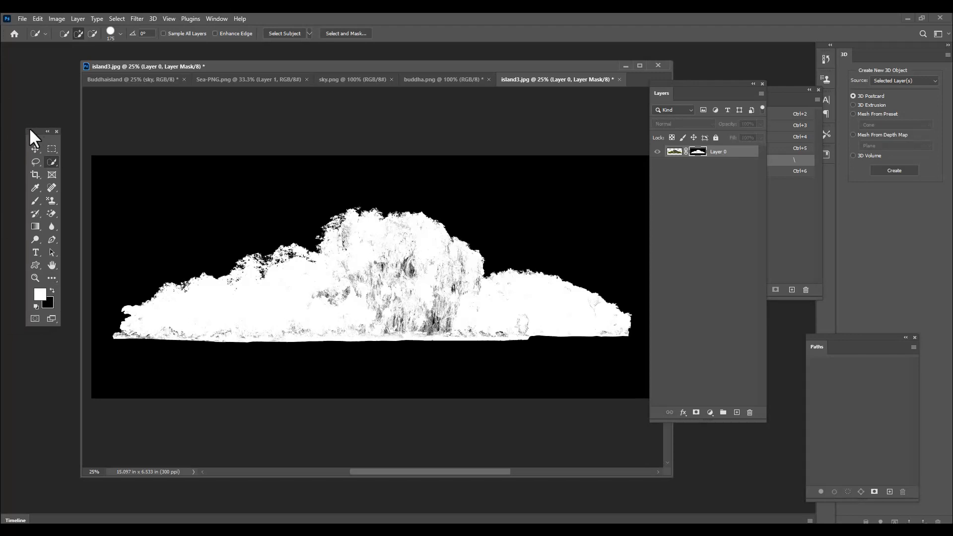
left_click(36, 200)
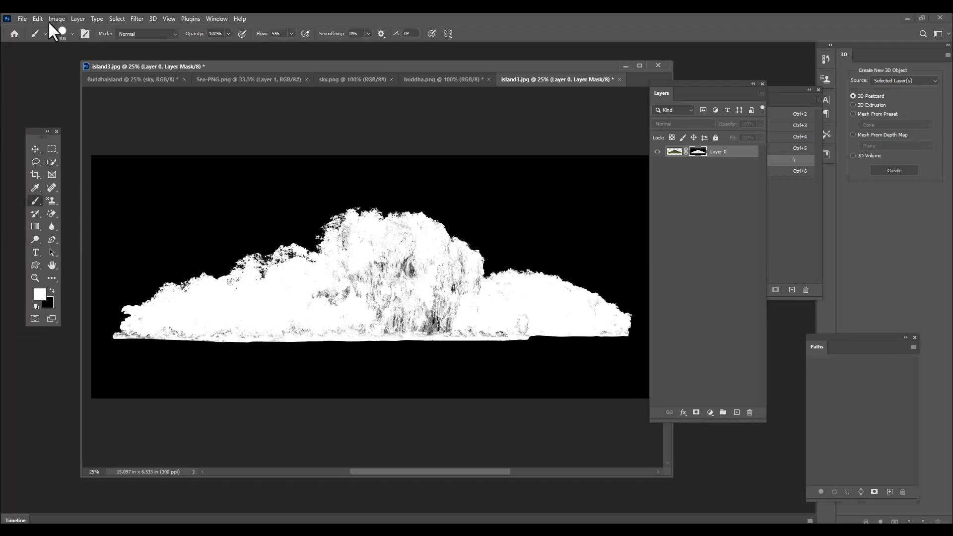
left_click(62, 32)
left_click(70, 160)
mouse_move(407, 63)
left_mouse_down()
mouse_move(419, 64)
mouse_move(406, 69)
left_mouse_up()
left_click(292, 34)
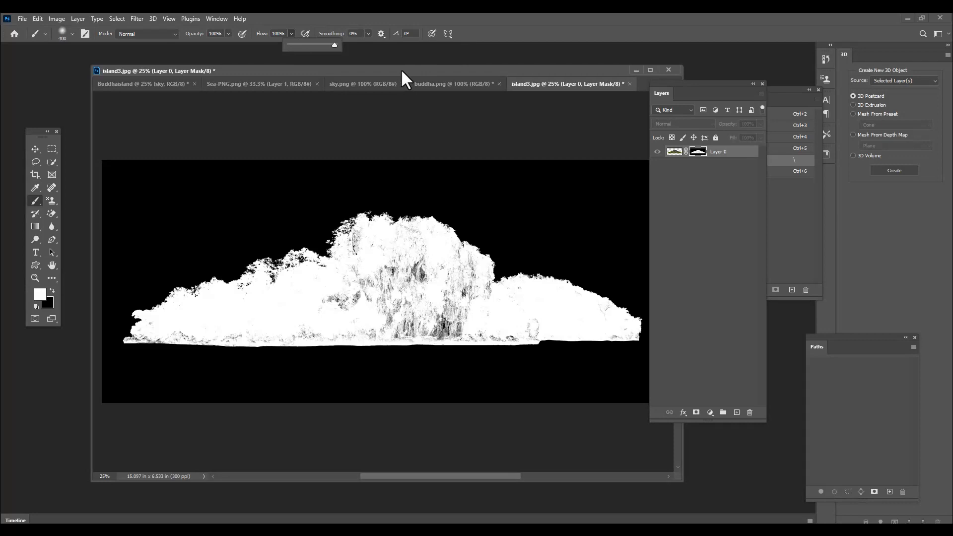
left_click_drag(401, 70, 389, 69)
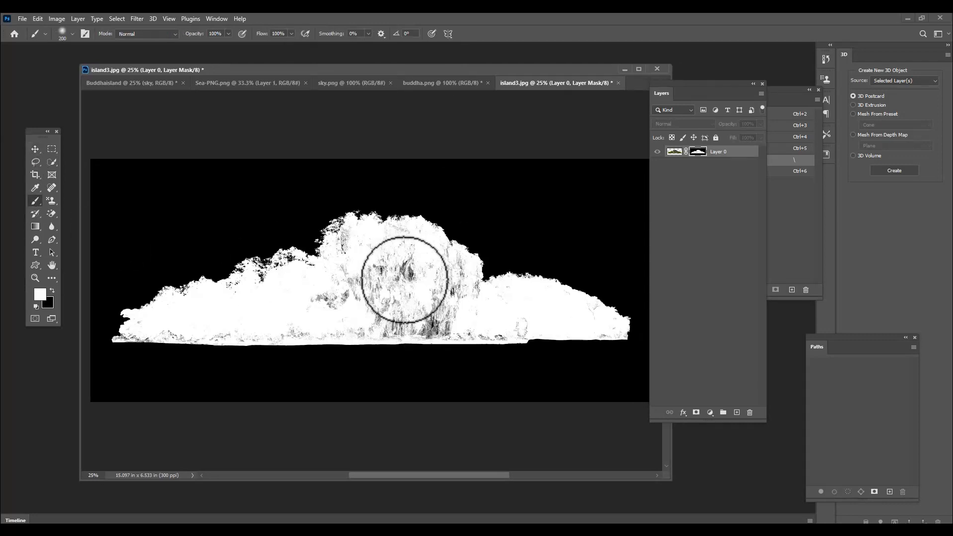
Paint white with a 300 px brush over the grey patches in the middle of the cliff on the mask.
key("bracketleft")
key("bracketleft")
key("bracketleft")
key("bracketleft")
key("bracketleft")
key("bracketright")
key("bracketright")
key("bracketright")
key("bracketright")
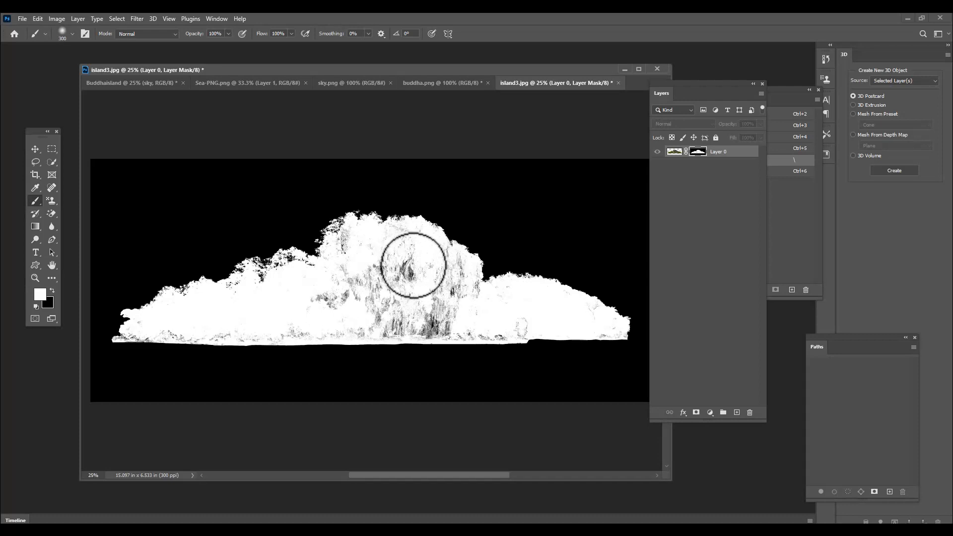
mouse_move(415, 256)
left_mouse_down()
mouse_move(398, 268)
mouse_move(420, 280)
mouse_move(378, 264)
mouse_move(319, 302)
mouse_move(426, 308)
mouse_move(402, 306)
left_mouse_up()
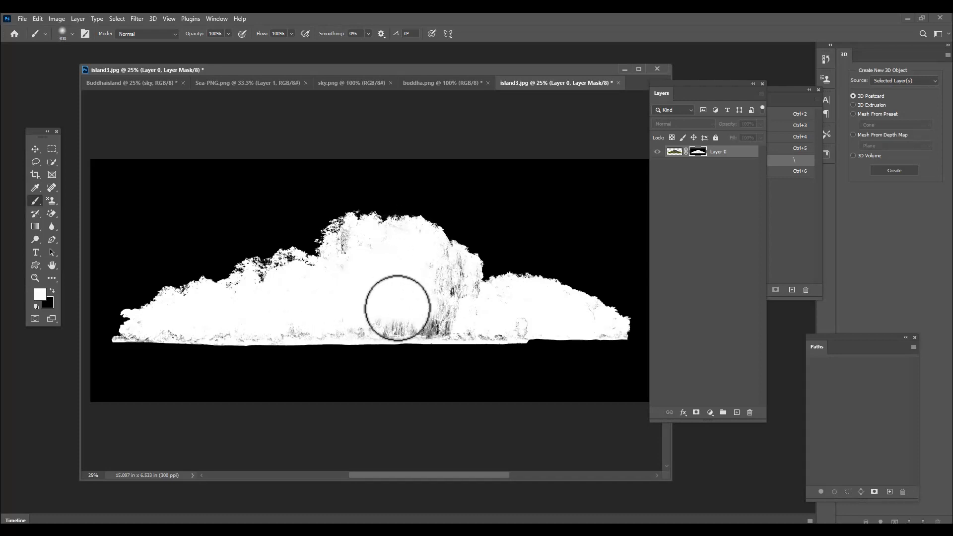
Paint the remaining grey areas inside the island white with a 150 px brush and return to the normal image view.
key("bracketleft")
key("bracketleft")
key("bracketleft")
key("bracketleft")
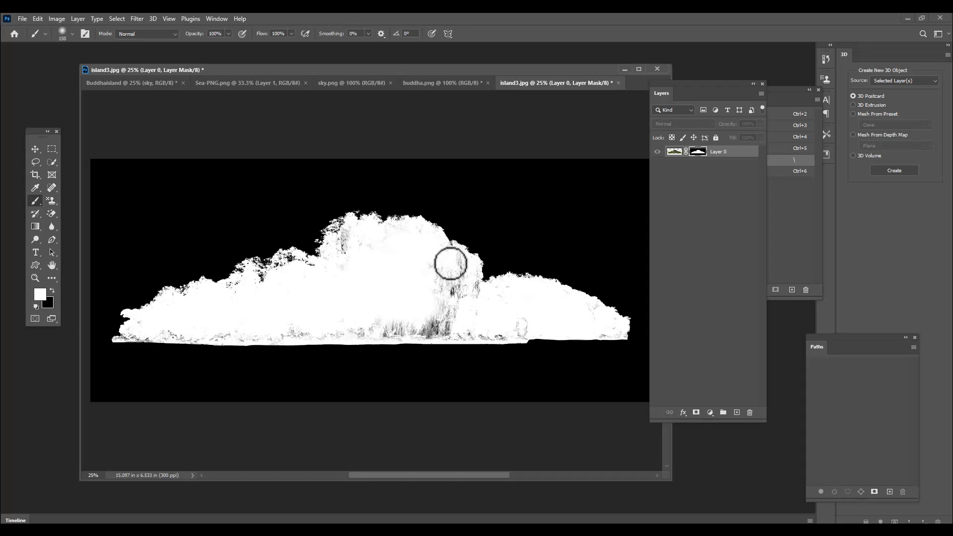
mouse_move(454, 272)
left_mouse_down()
mouse_move(464, 285)
mouse_move(449, 292)
mouse_move(451, 311)
mouse_move(475, 290)
mouse_move(526, 317)
mouse_move(526, 327)
mouse_move(162, 327)
mouse_move(332, 326)
mouse_move(340, 230)
mouse_move(344, 243)
mouse_move(313, 268)
mouse_move(335, 281)
mouse_move(207, 298)
mouse_move(126, 330)
mouse_move(593, 309)
mouse_move(609, 323)
mouse_move(603, 334)
mouse_move(613, 328)
mouse_move(468, 311)
left_mouse_up()
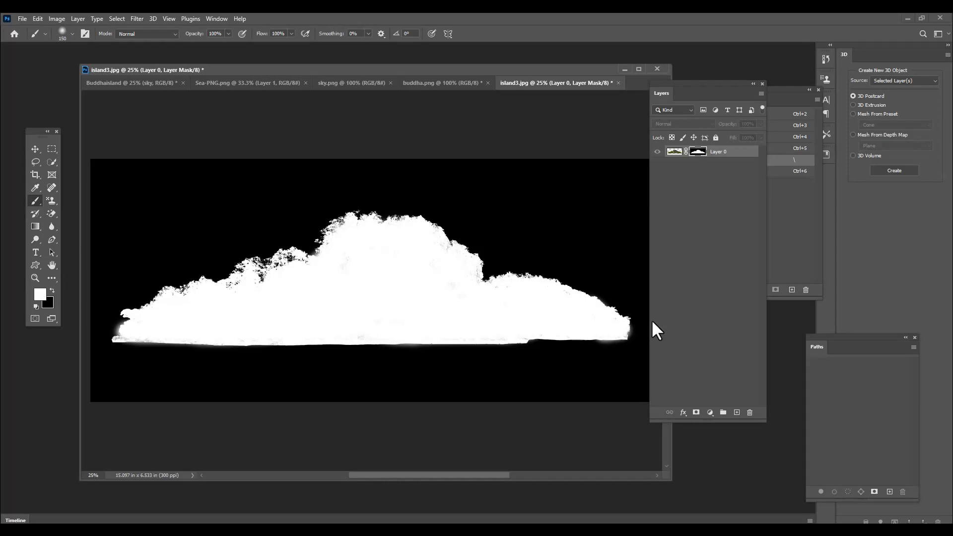
left_click(701, 155, "alt")
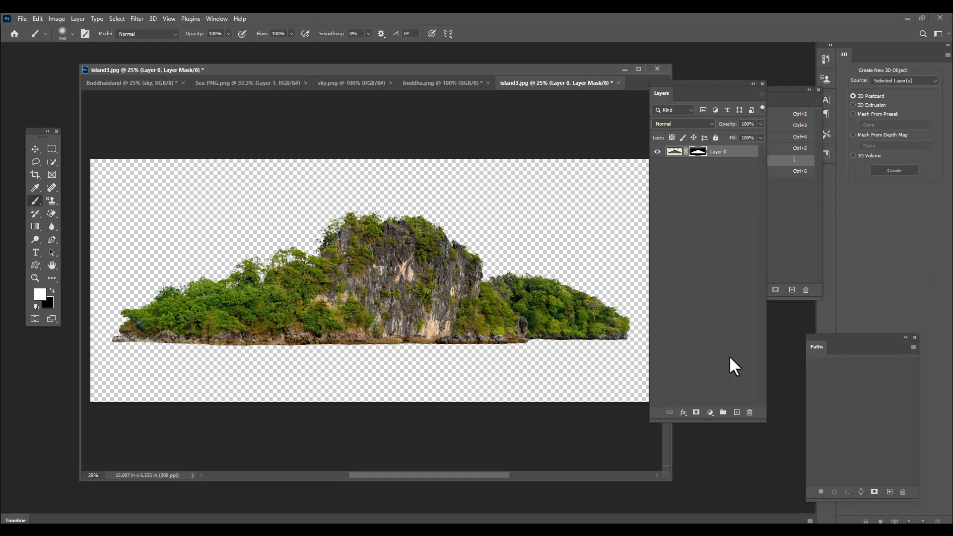
Add a new layer beneath the island layer and fill it with white, replacing that fill with black to check the cutout edges.
left_click(737, 414, "ctrl")
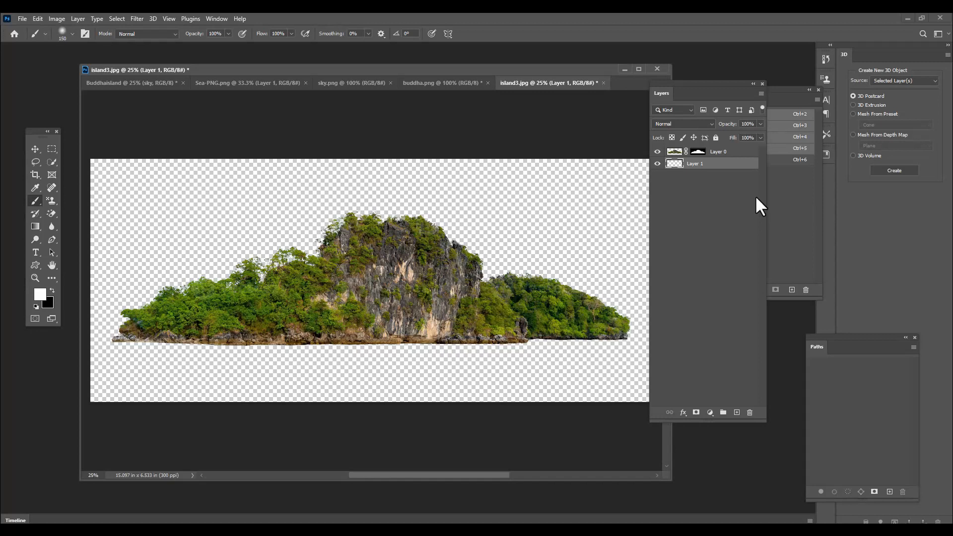
key("alt+BackSpace")
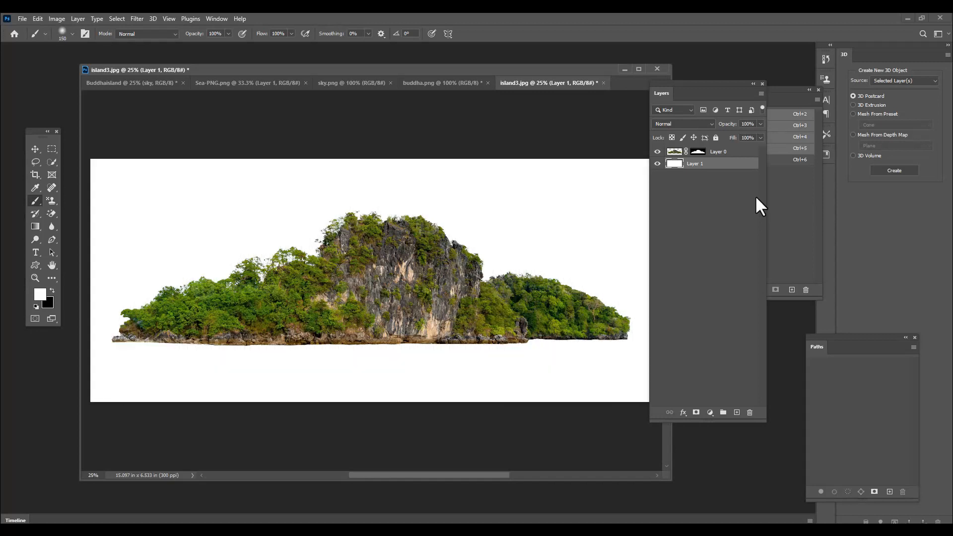
key("ctrl+BackSpace")
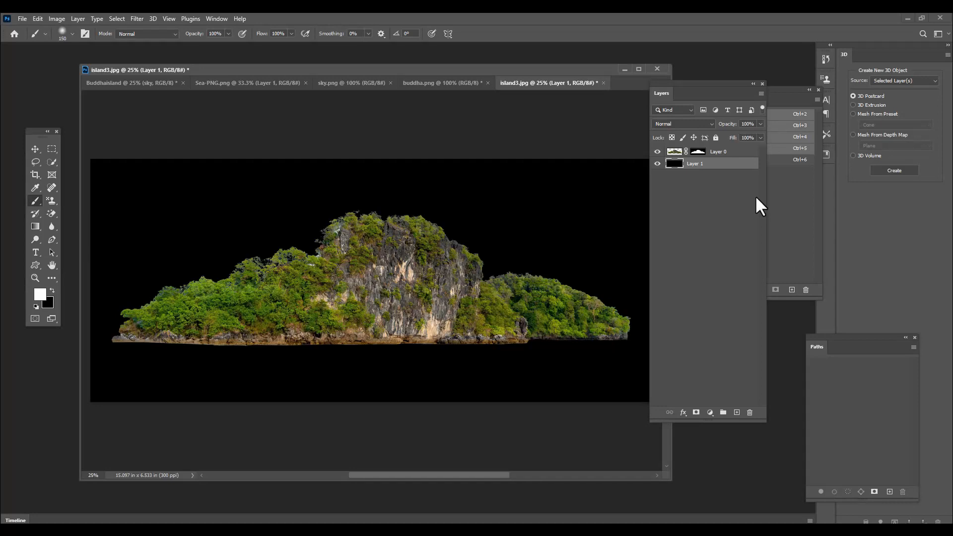
Add a new empty layer above the island layer and clip it to the island.
key("ctrl+plus")
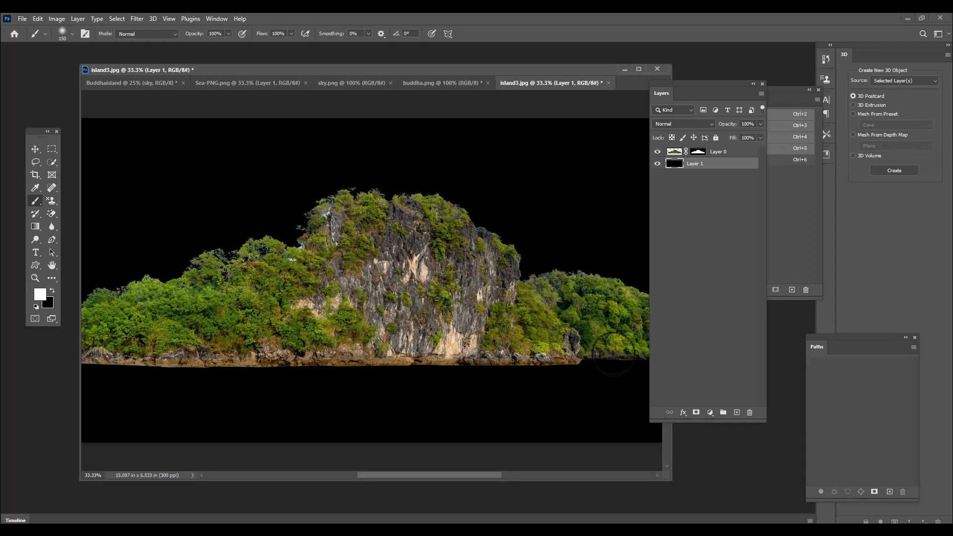
left_click_drag(429, 476, 373, 477)
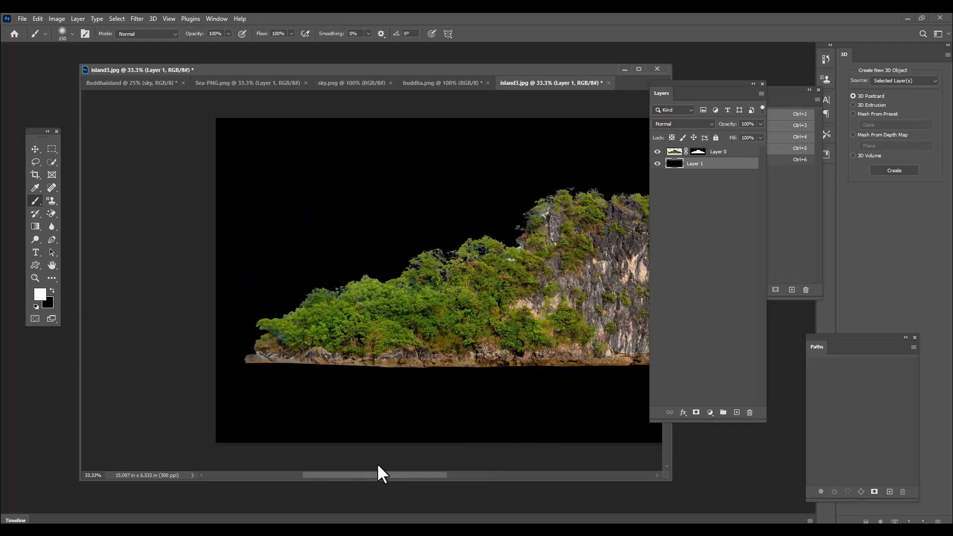
left_click(720, 152)
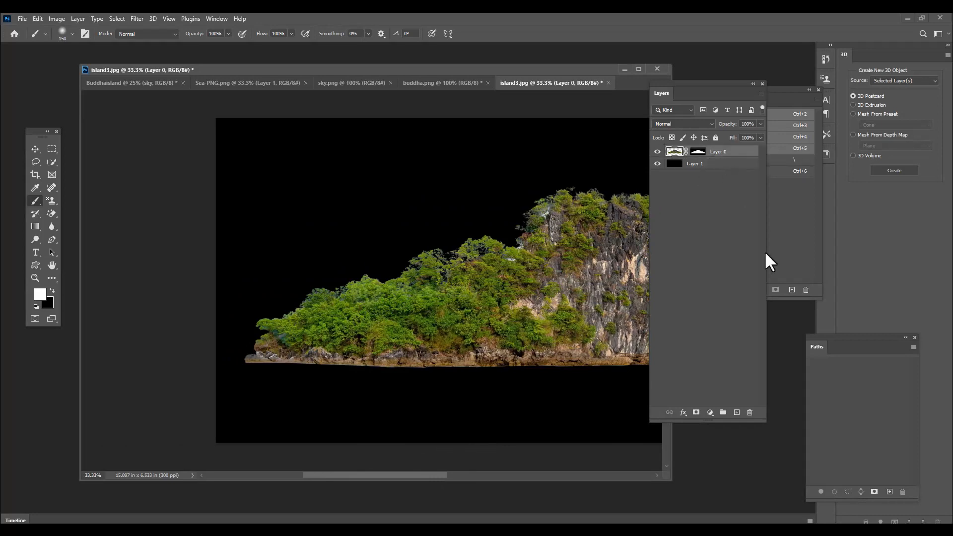
left_click(737, 413)
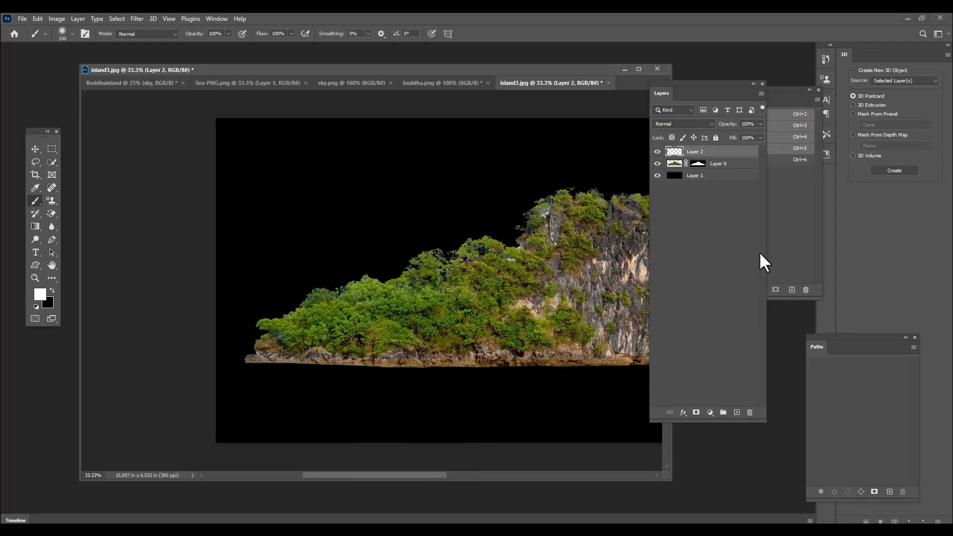
left_click_drag(668, 82, 690, 87)
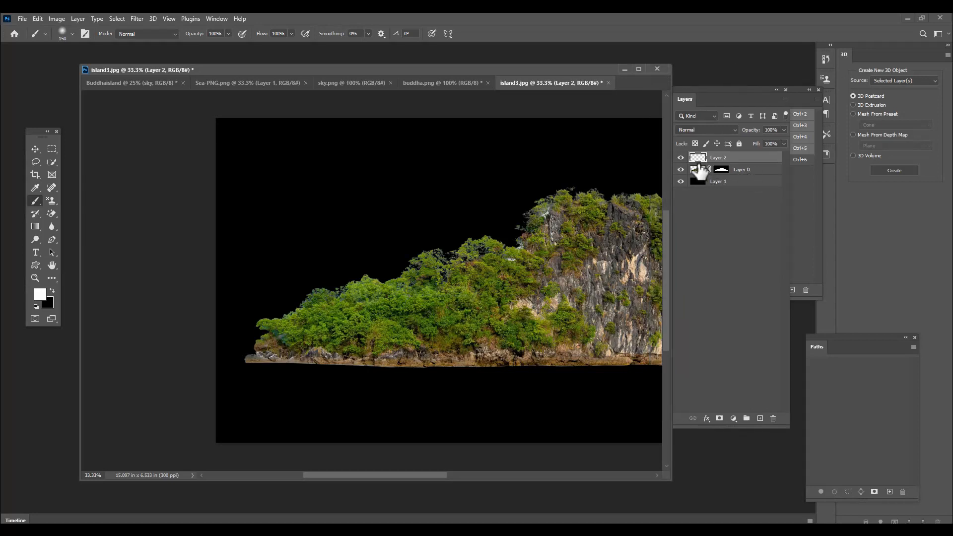
left_click_drag(721, 92, 737, 92)
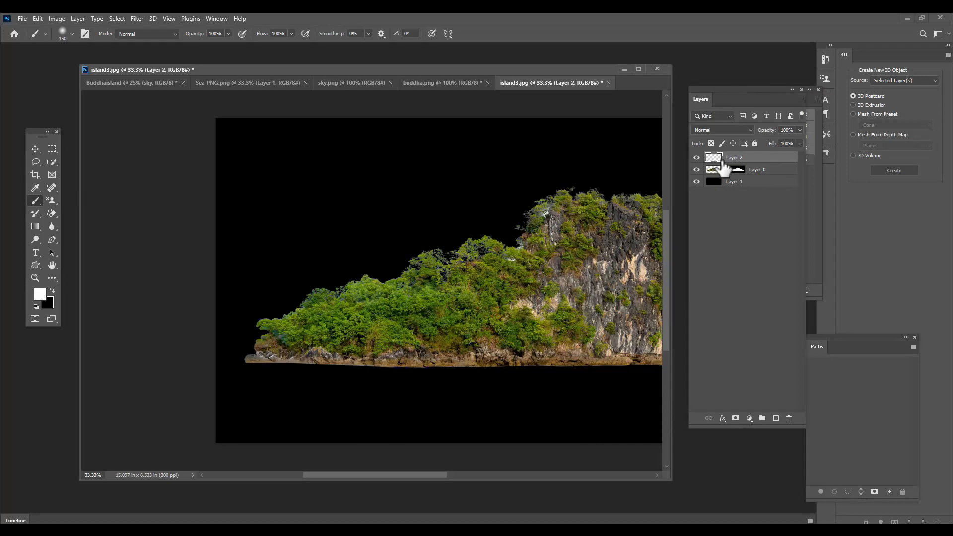
left_click_drag(734, 94, 722, 92)
left_click_drag(702, 158, 760, 160)
left_click(760, 164, "alt")
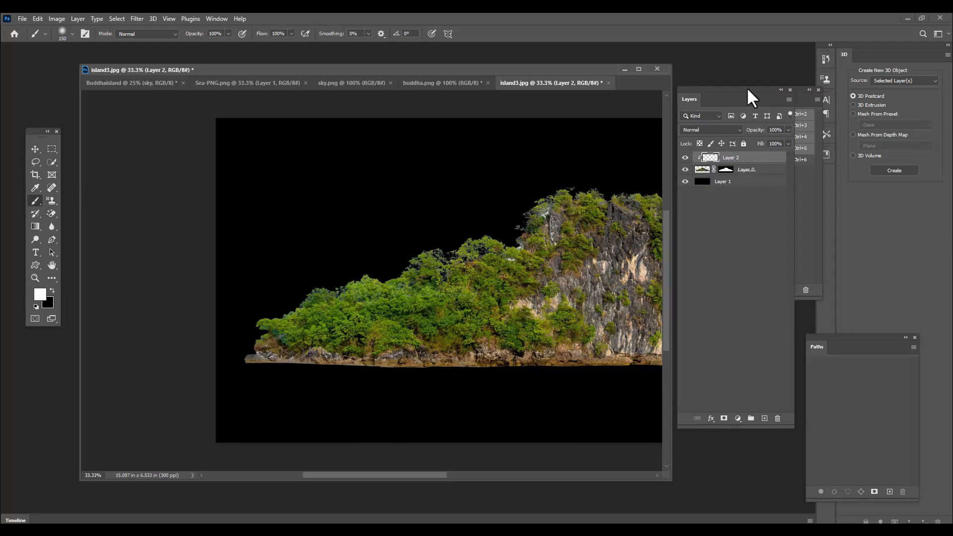
left_click_drag(706, 94, 718, 95)
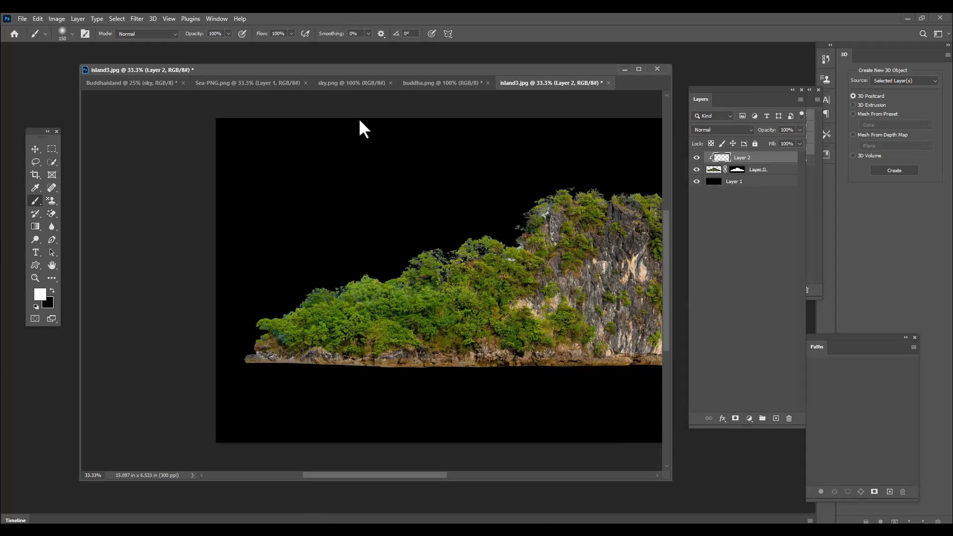
left_click_drag(404, 74, 385, 89)
left_click_drag(652, 495, 661, 498)
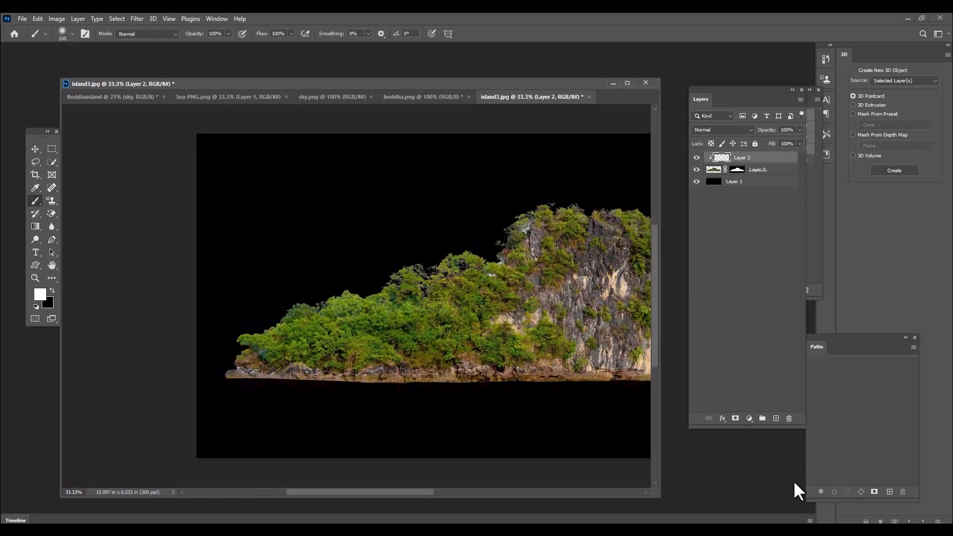
Ready the Brush at 200 px and set the clipped layer's blend mode to Darken.
left_click(35, 201)
left_click(74, 201)
key("bracketright")
left_click(733, 130)
left_click(720, 161)
Paint over the pale treetop fringes on the island's low left slope with a 150 px brush in a green sampled from the foliage.
key("ctrl+plus")
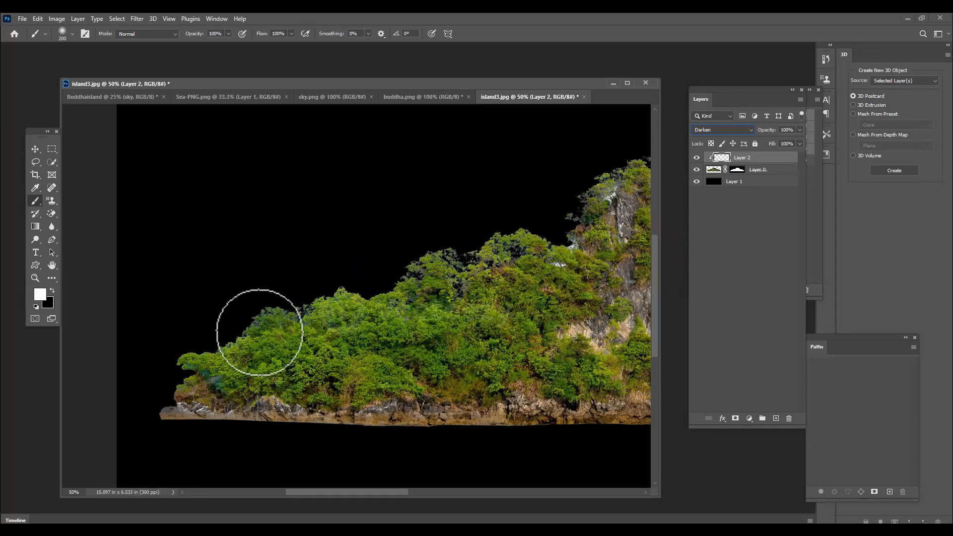
key("ctrl+plus")
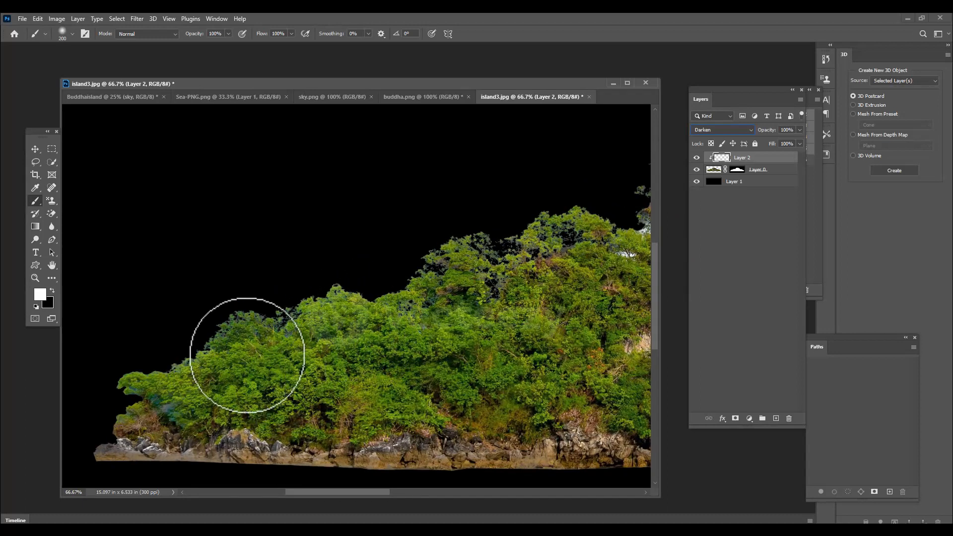
left_click(34, 149)
left_click(34, 200)
key("bracketleft")
key("bracketleft")
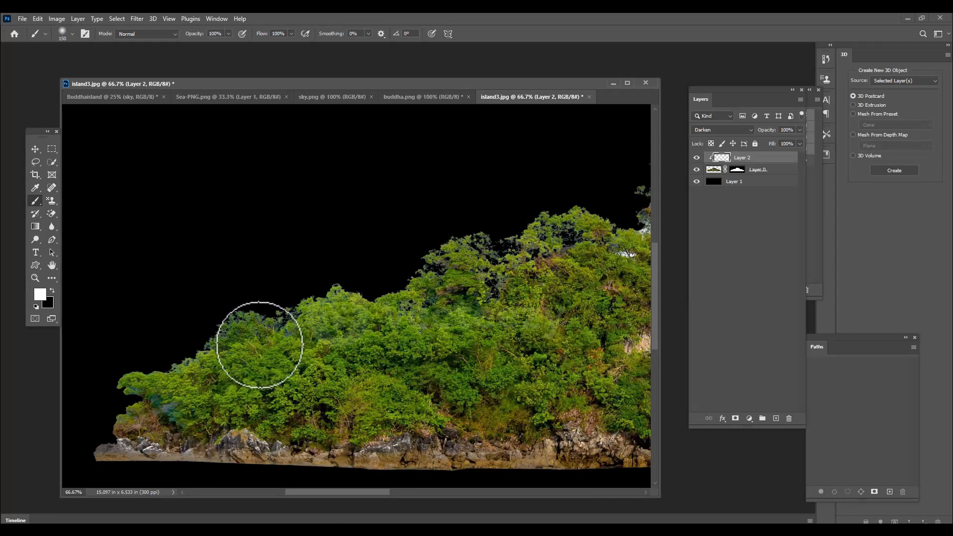
left_click(267, 339, "alt")
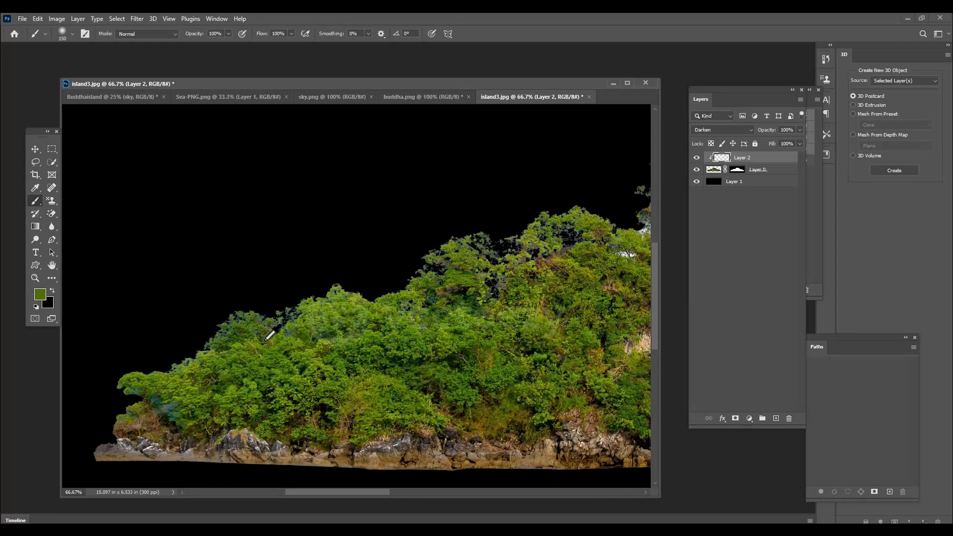
left_click_drag(284, 322, 341, 273)
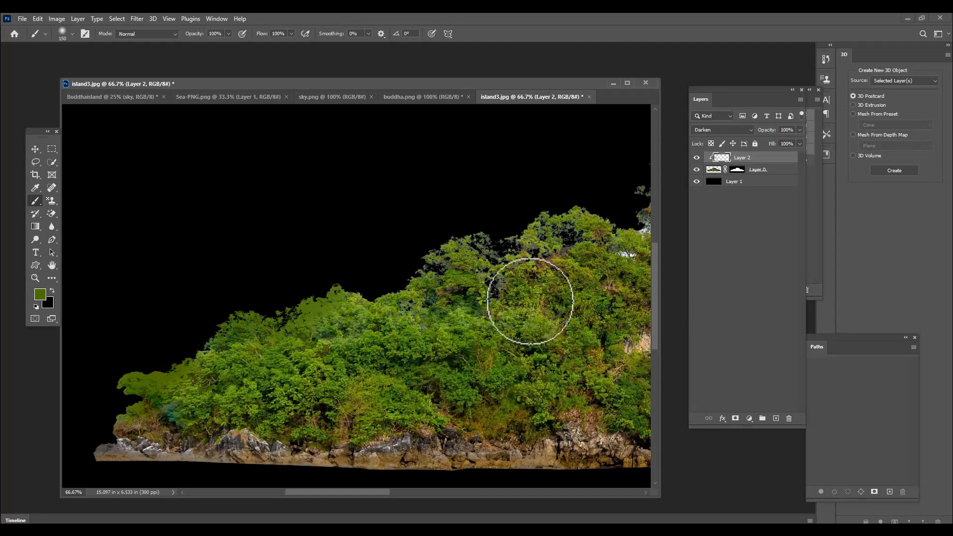
Cover the bluish fringes in the higher treetops of the left slope with greens sampled from the neighbouring foliage.
left_click(518, 270, "alt")
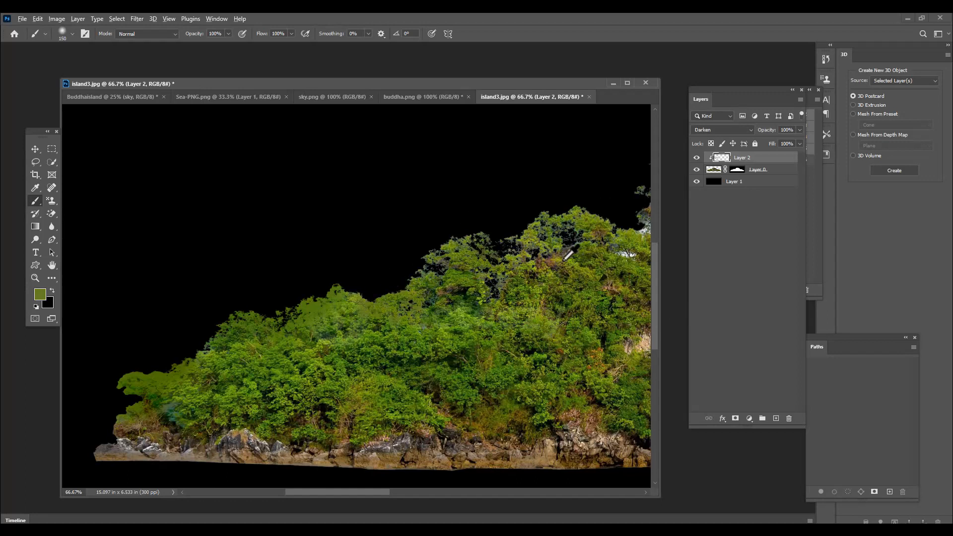
left_click_drag(476, 260, 506, 239)
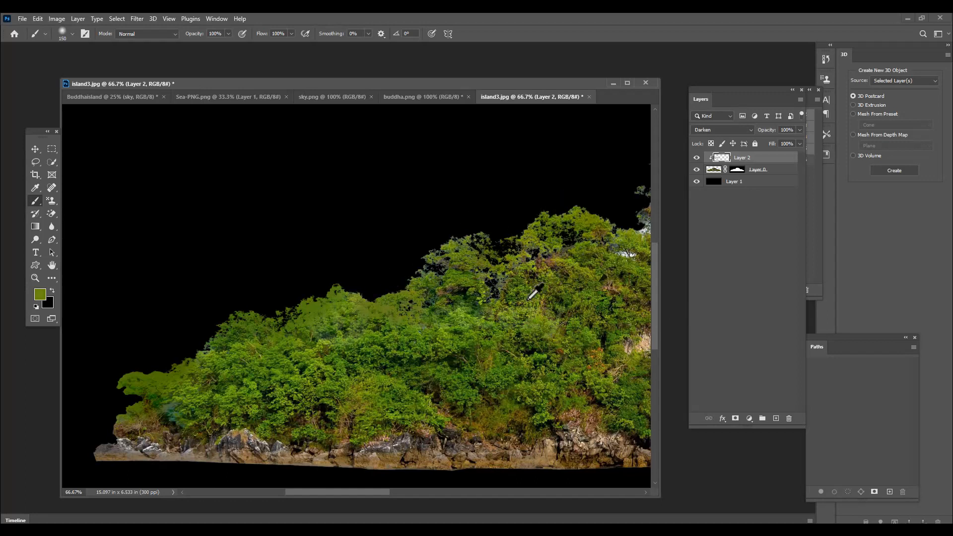
left_click(513, 284, "alt")
left_click_drag(498, 289, 463, 275)
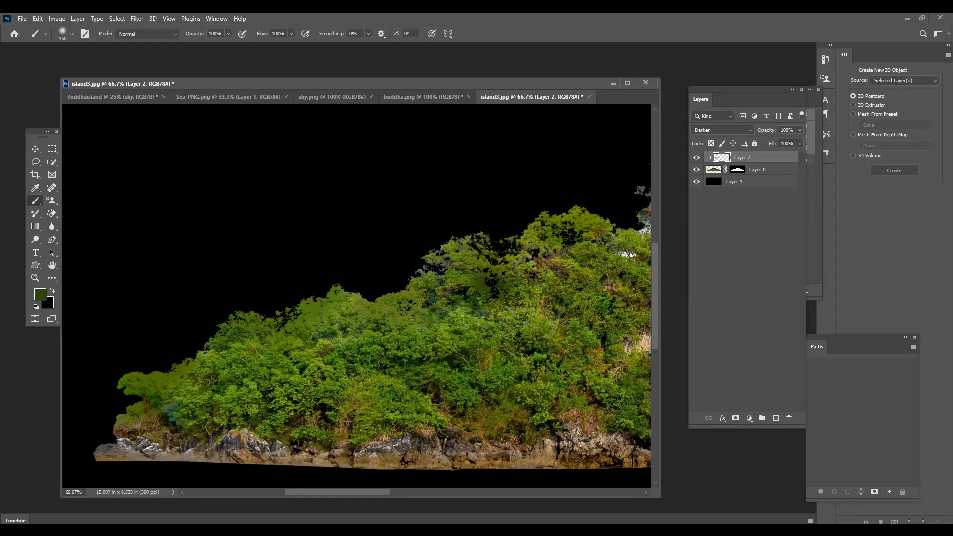
Try a sampled grey on the pale fringe at the cliff's upper left, undo it, and paint the fringe with a sampled olive green.
left_click_drag(359, 492, 413, 492)
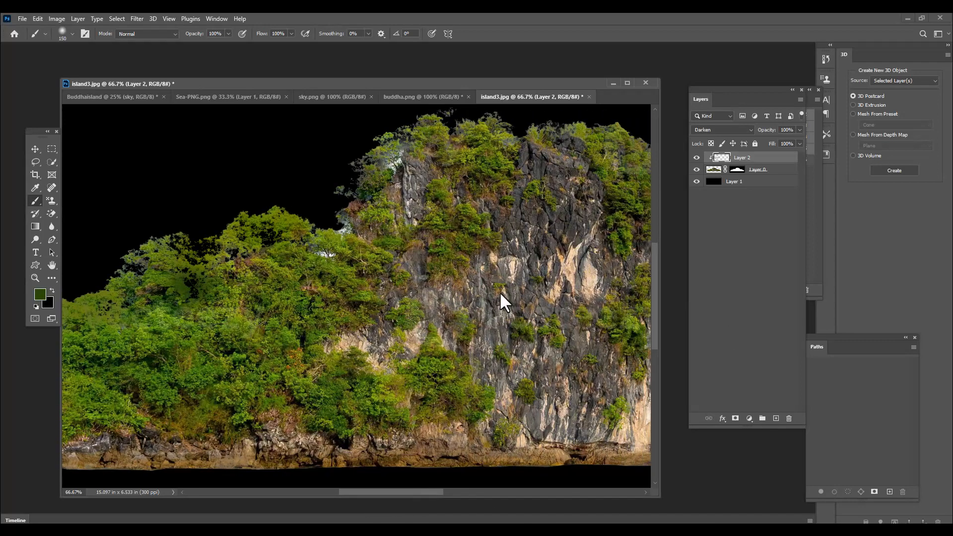
scroll(467, 249, "up", 2)
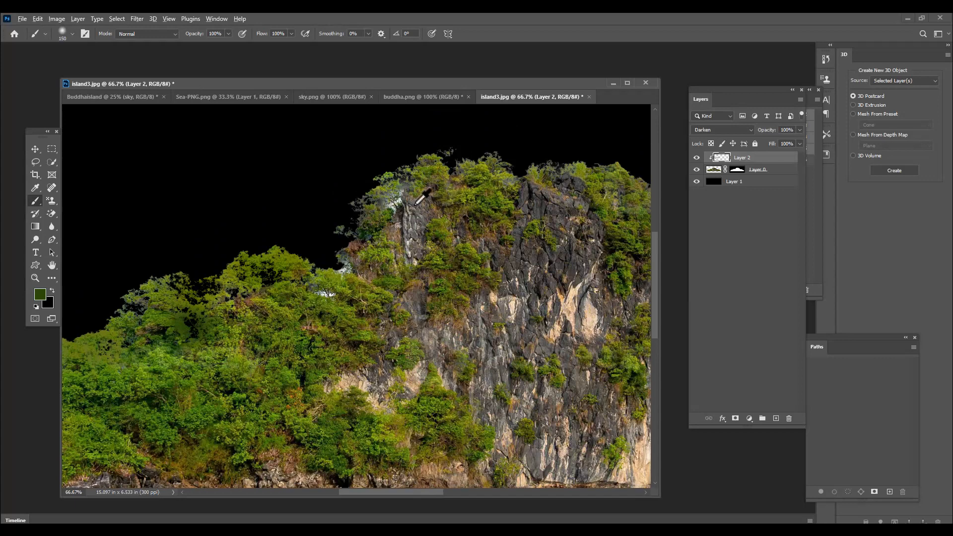
left_click(417, 202, "alt")
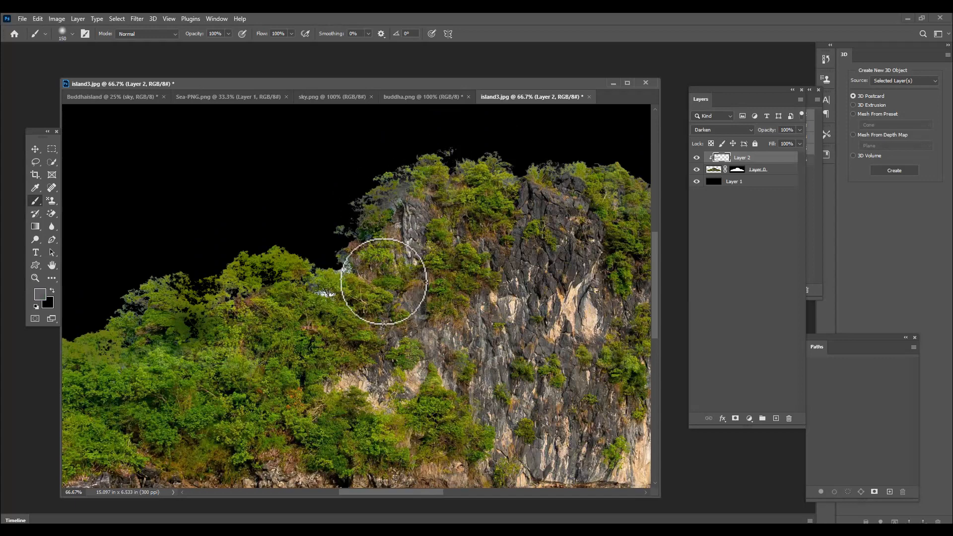
key("ctrl+z")
left_click(423, 172, "alt")
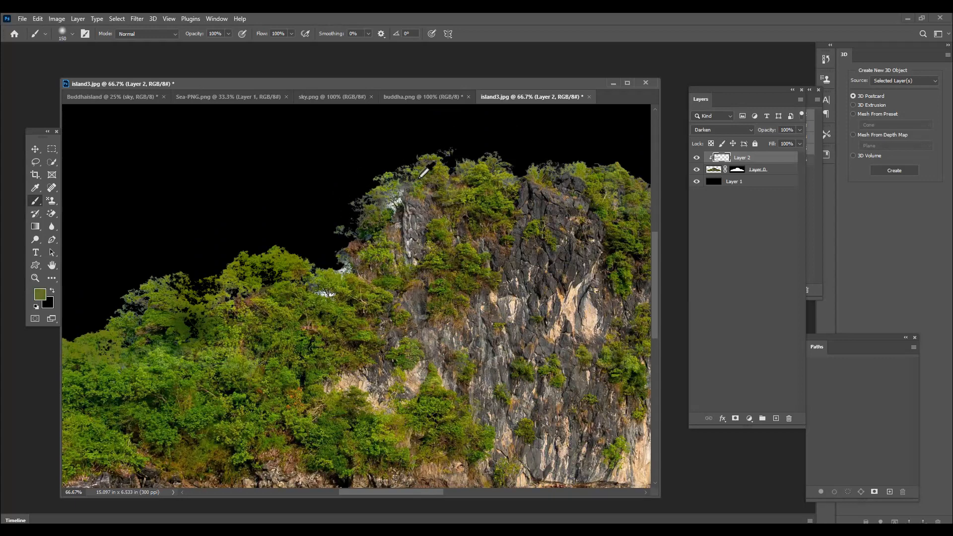
left_click_drag(389, 202, 394, 217)
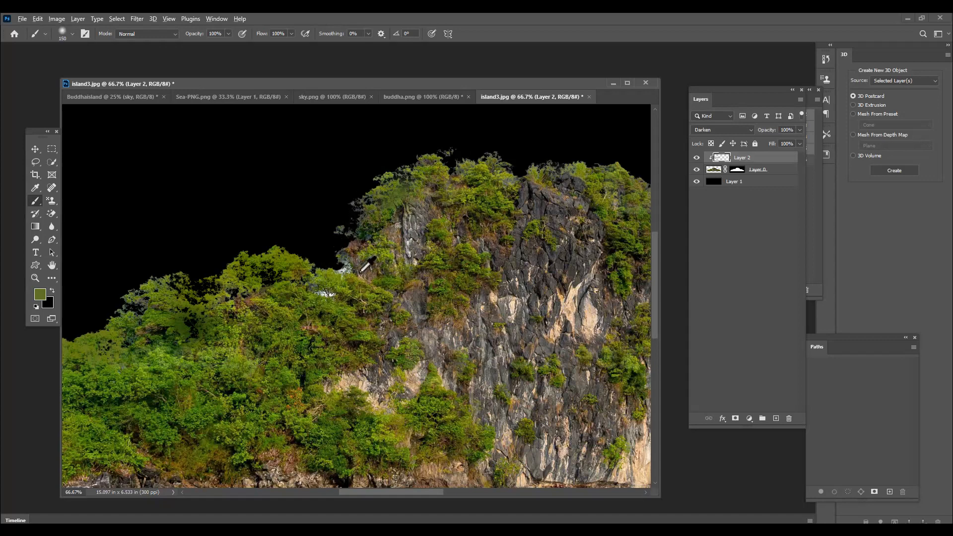
Paint over the white gaps where the left slope meets the cliff, using grey-green and olive tones sampled nearby.
left_click(359, 264, "alt")
left_click(347, 269)
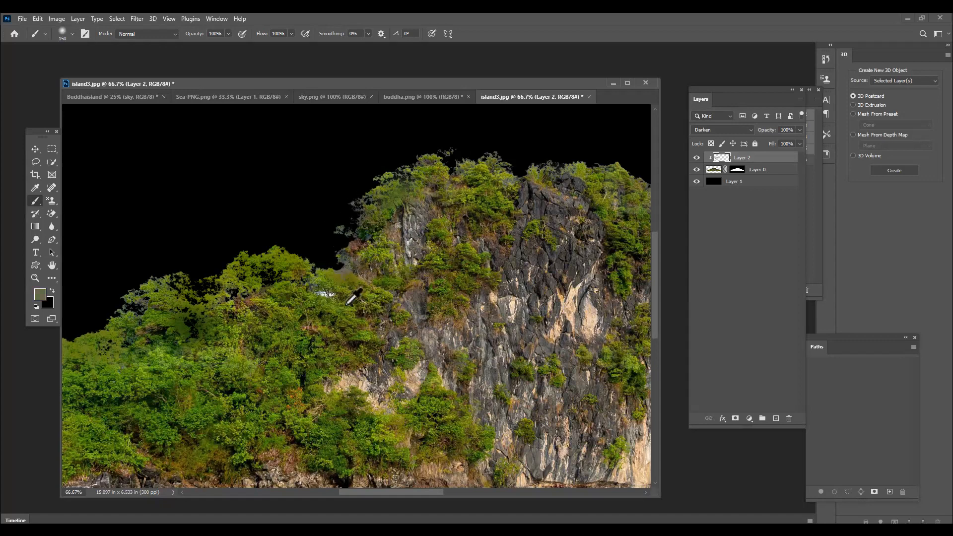
left_click(330, 309, "alt")
left_click(330, 270)
left_click_drag(337, 302, 349, 285)
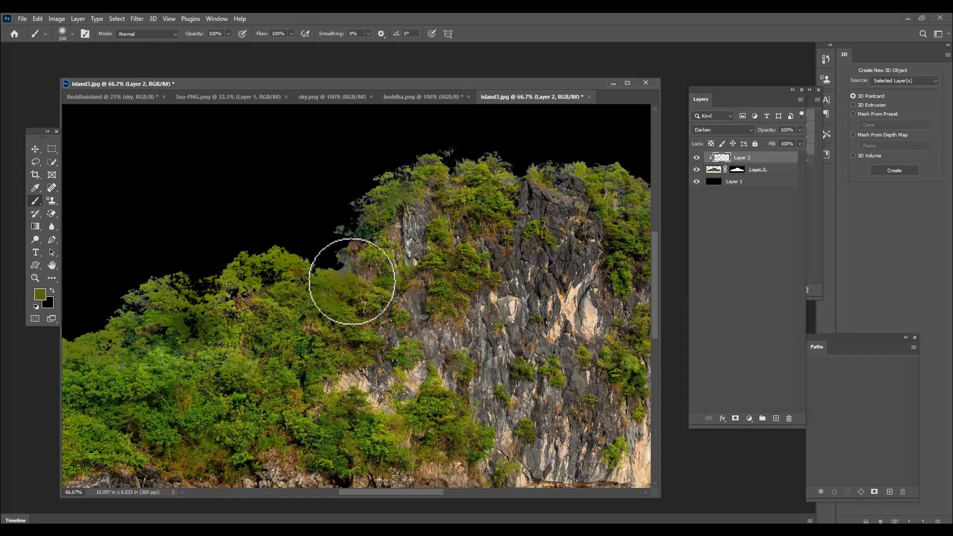
Darken the pale fringes along the right hill's ridge and far right tip with greens sampled from the adjacent trees.
left_click_drag(406, 491, 511, 493)
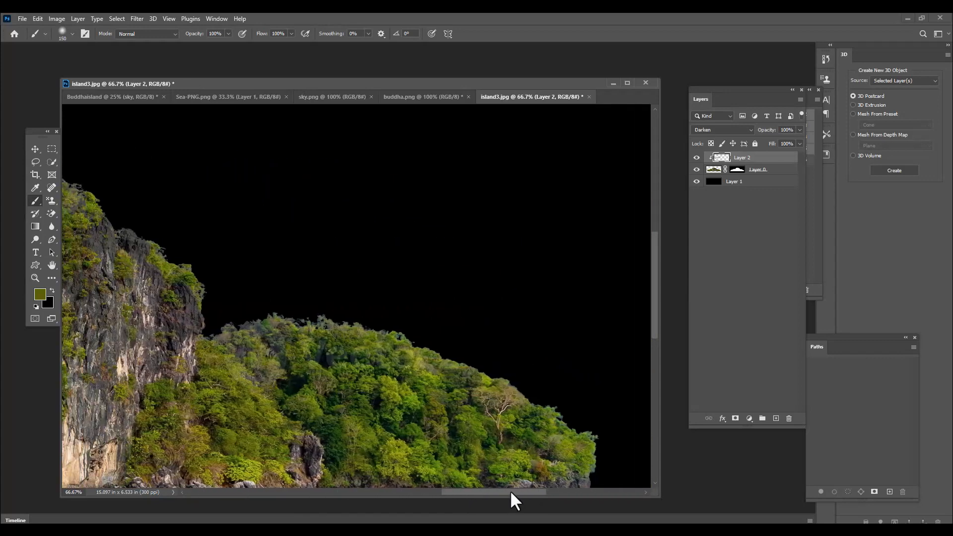
left_click(436, 370, "alt")
left_click(553, 425, "alt")
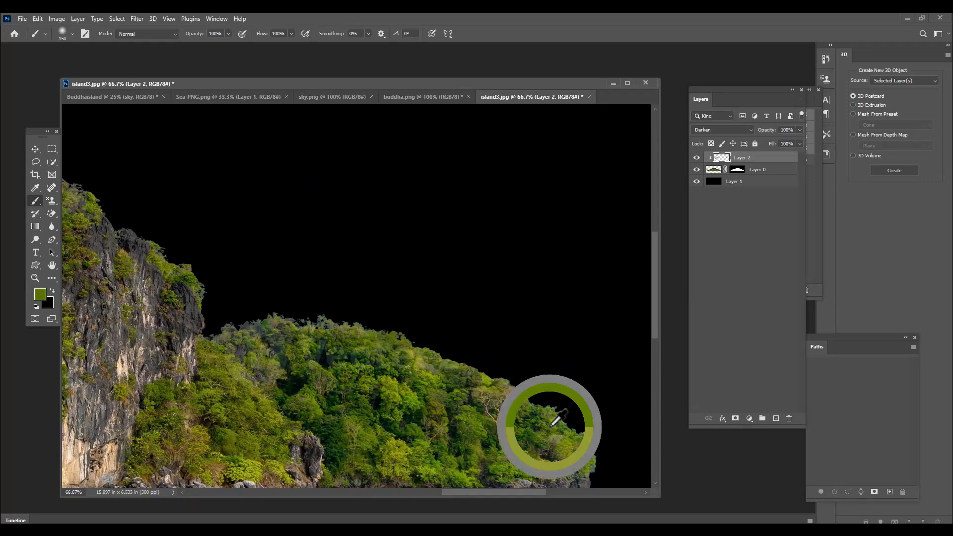
left_click(570, 434, "alt")
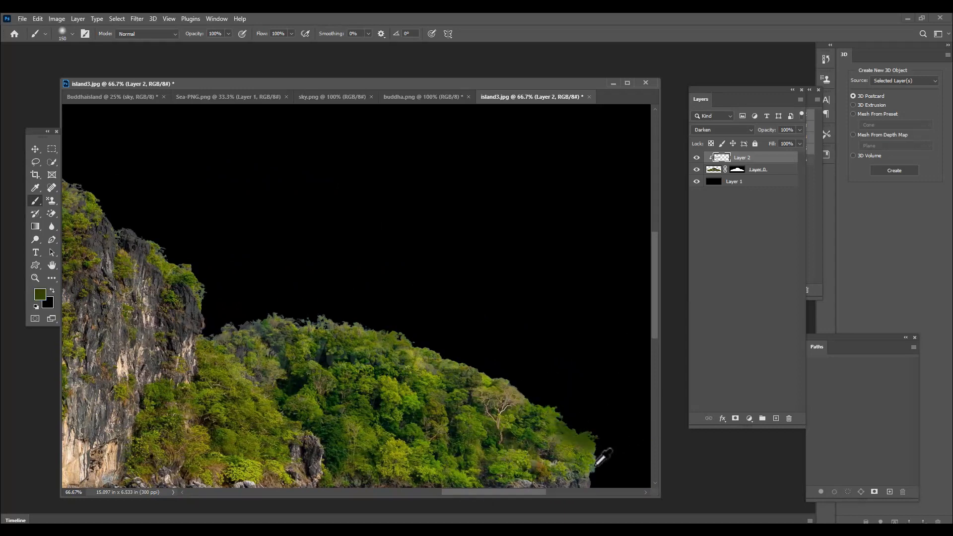
left_click(581, 443, "alt")
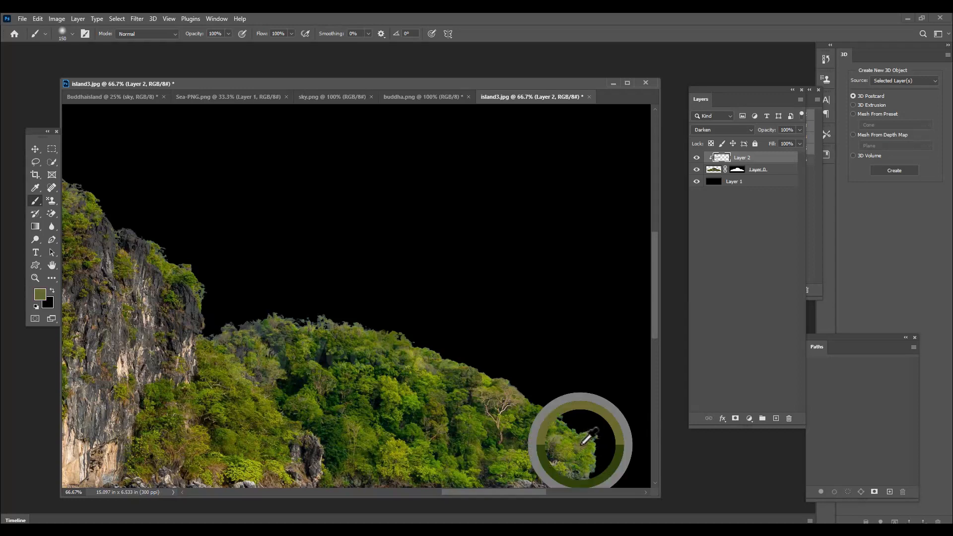
left_click(571, 429, "alt")
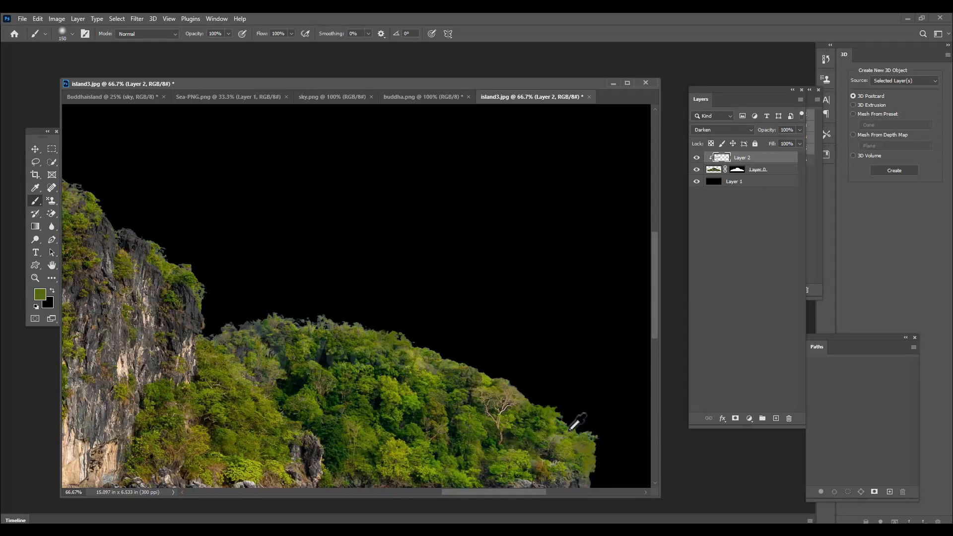
Paint over the pale edges where the right hill meets the cliff and along the cliff's right edge with sampled foliage colours.
left_click(245, 339, "alt")
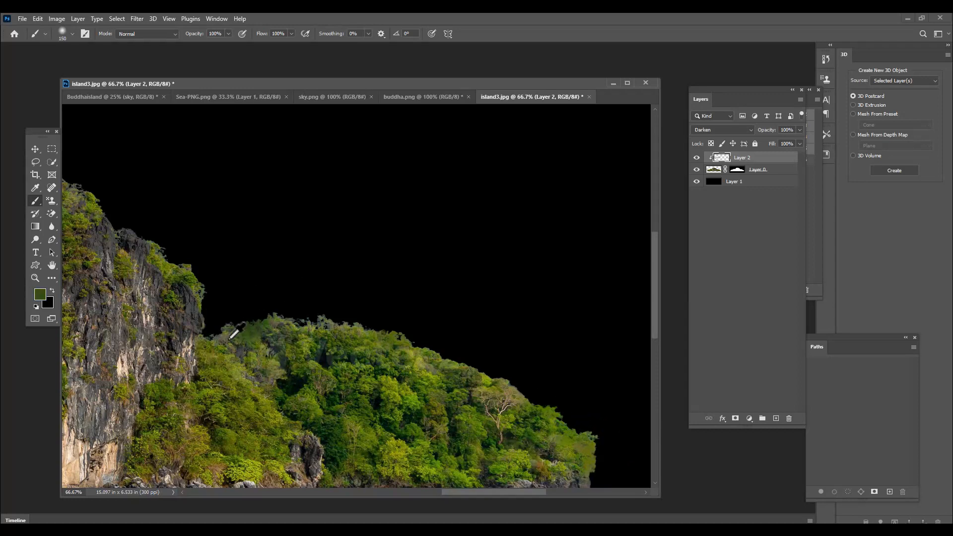
left_click(213, 355, "alt")
left_click(195, 295, "alt")
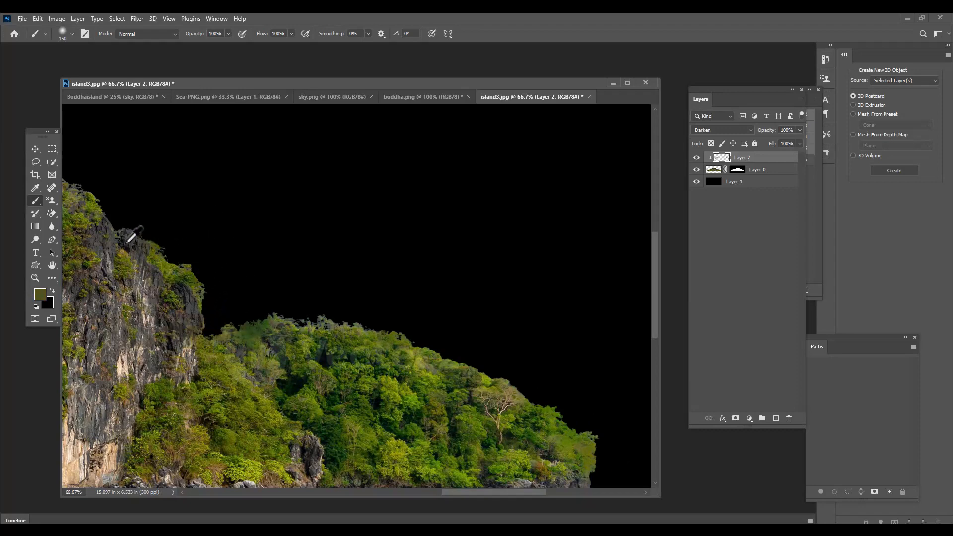
scroll(447, 331, "down", 4)
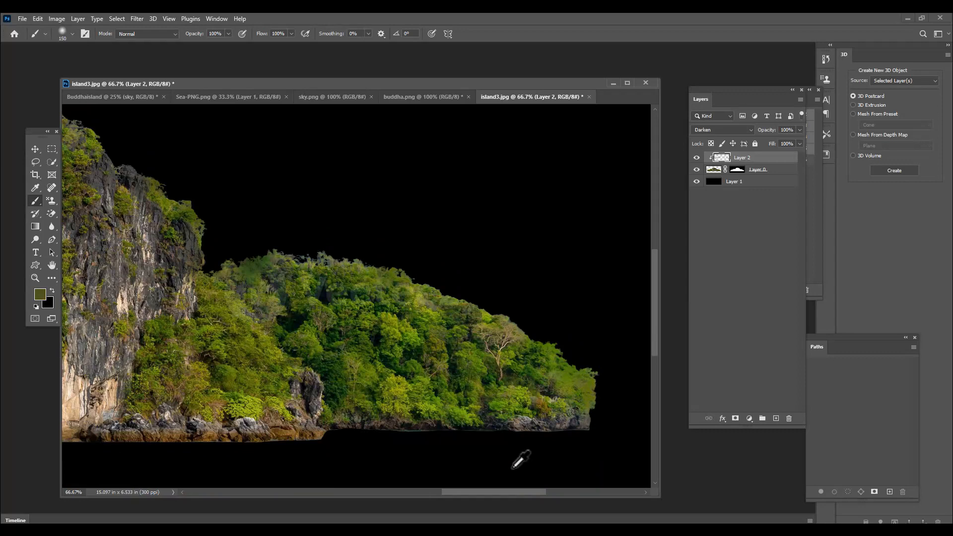
Paint over the pale fringes along the cliff's summit using green and grey tones sampled from the nearby foliage and rock.
left_click_drag(503, 490, 400, 479)
scroll(446, 362, "up", 3)
left_click(482, 176, "alt")
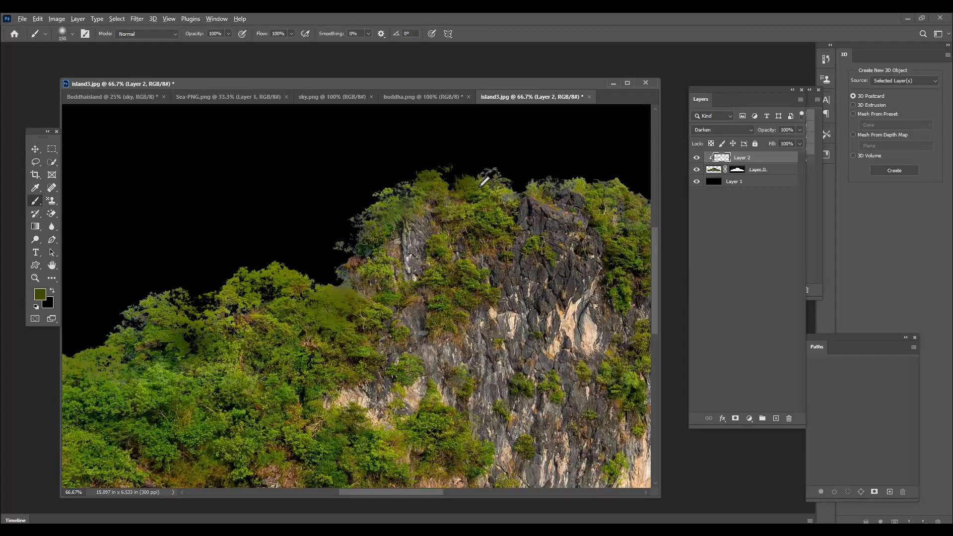
left_click(595, 195, "alt")
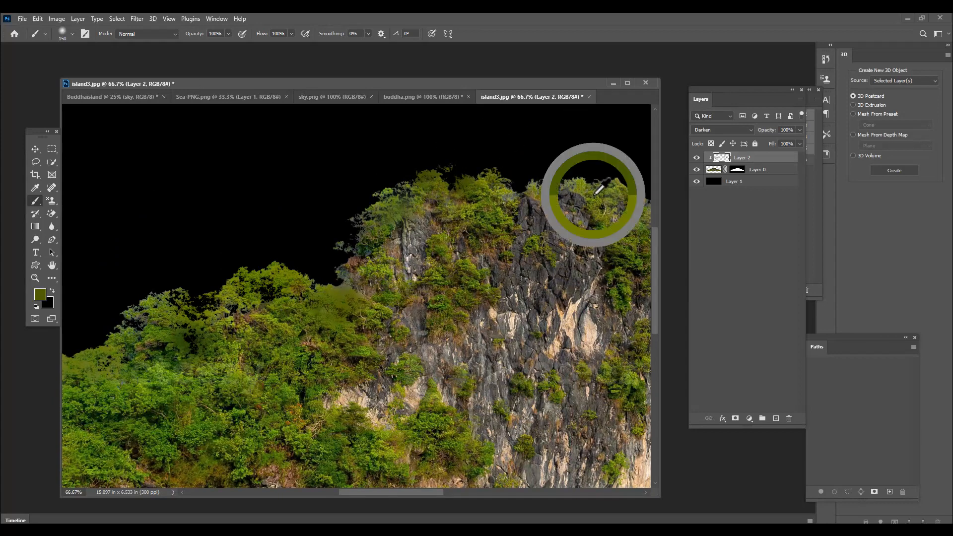
left_click(616, 186, "alt")
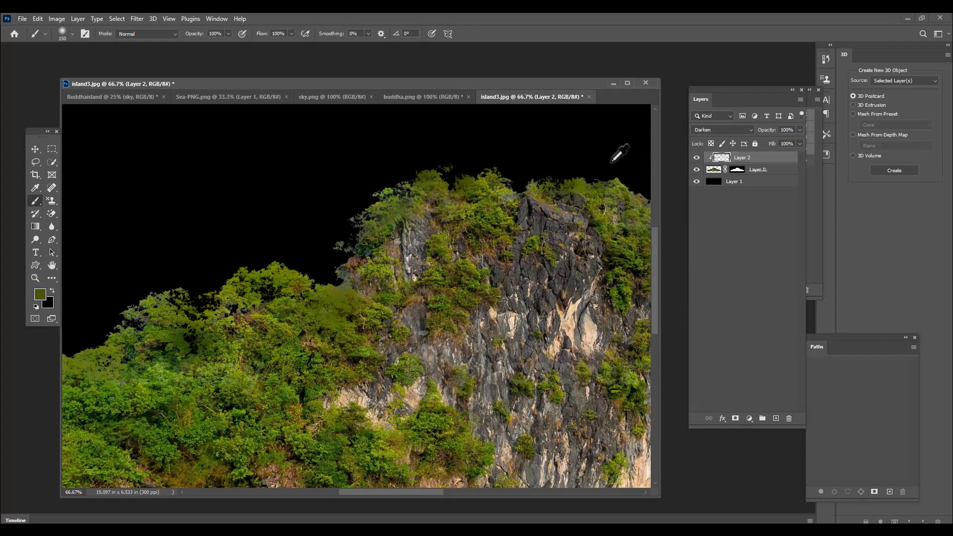
left_click_drag(428, 492, 473, 494)
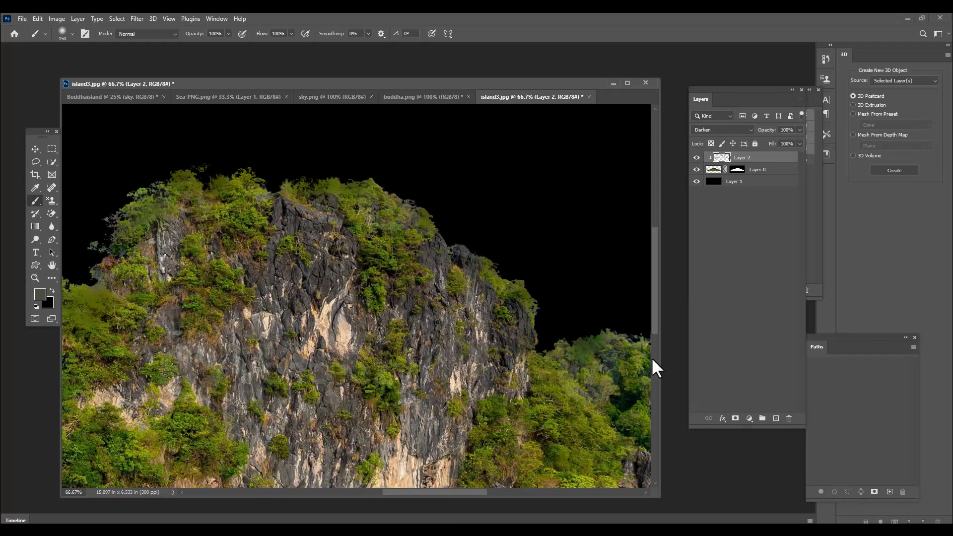
key("ctrl+minus")
key("ctrl+minus")
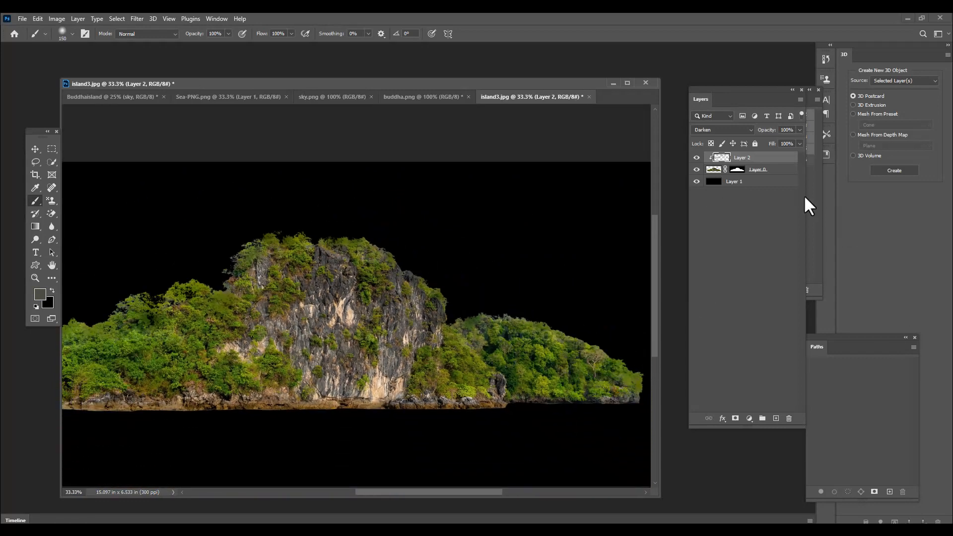
Merge the clipped Darken paint layer with the masked island layer, and delete the black background layer.
left_click(783, 171, "shift")
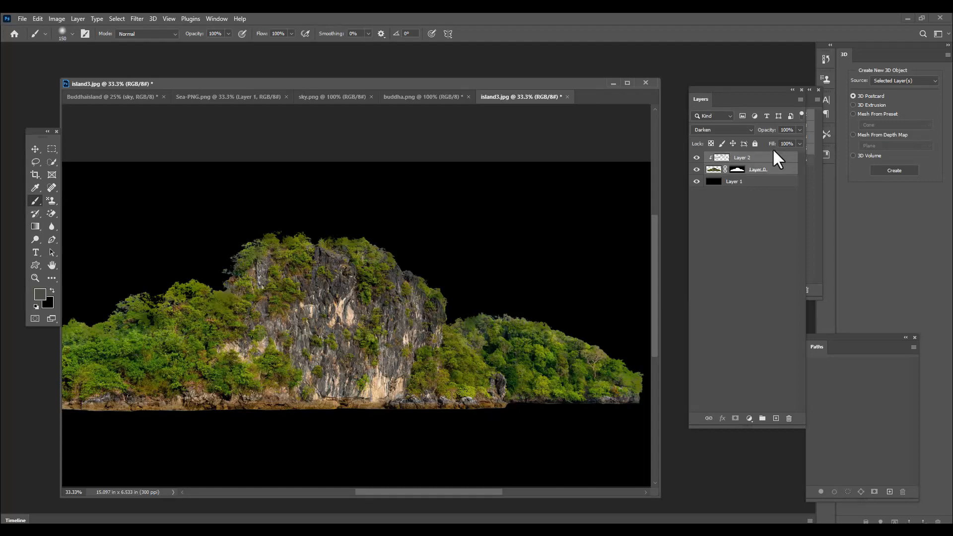
key("ctrl+e")
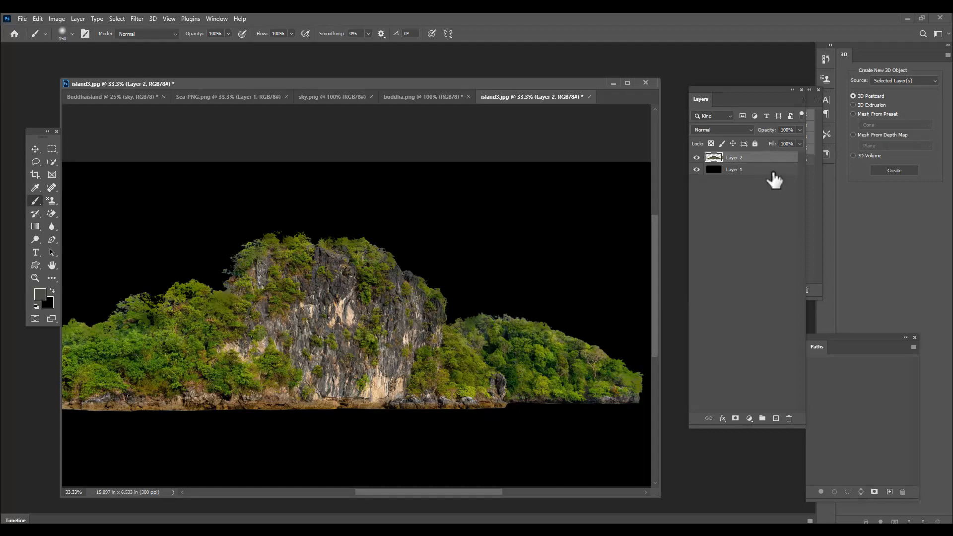
left_click(775, 173)
key("Delete")
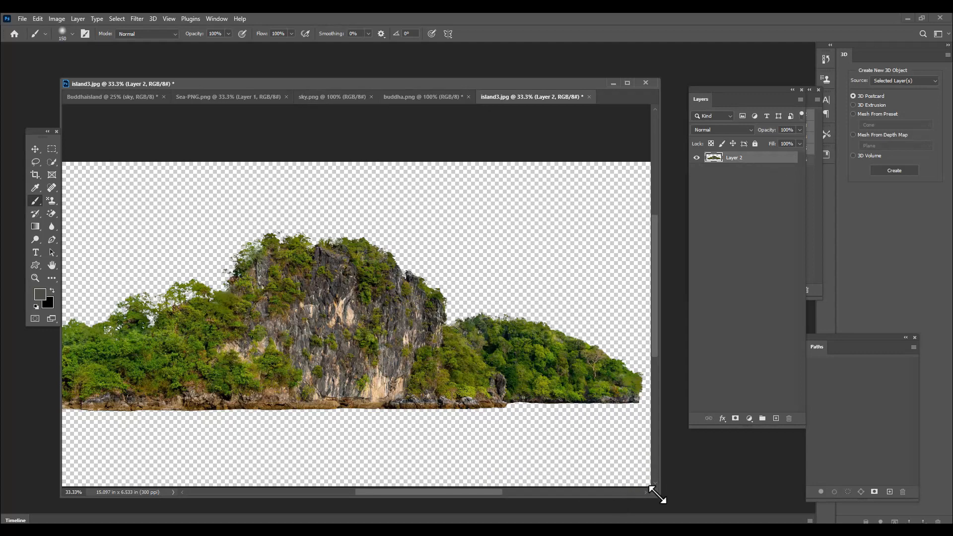
left_click_drag(661, 498, 801, 528)
key("ctrl+minus")
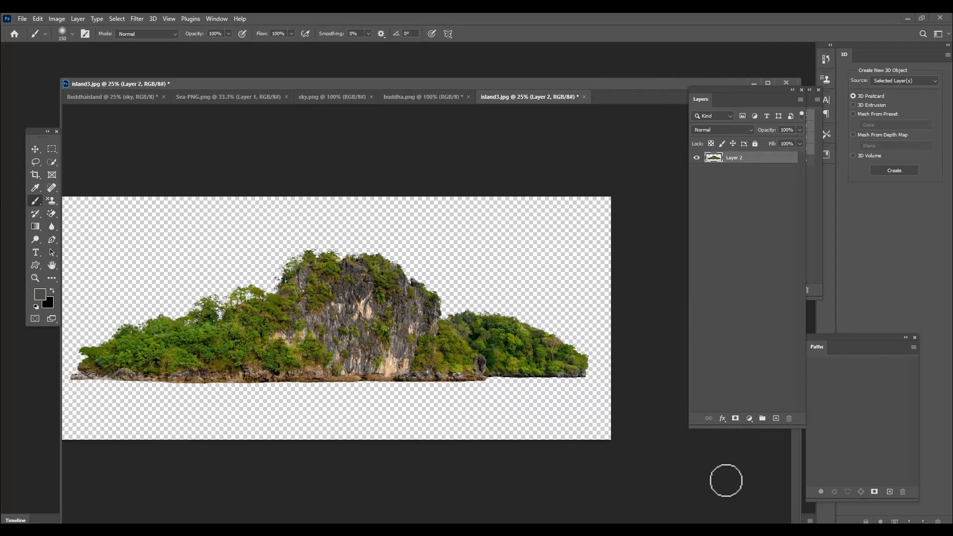
Bring the cut-out island into the Buddhaisland document and stack its layer between the Buddha and sea layers.
left_click_drag(297, 83, 360, 86)
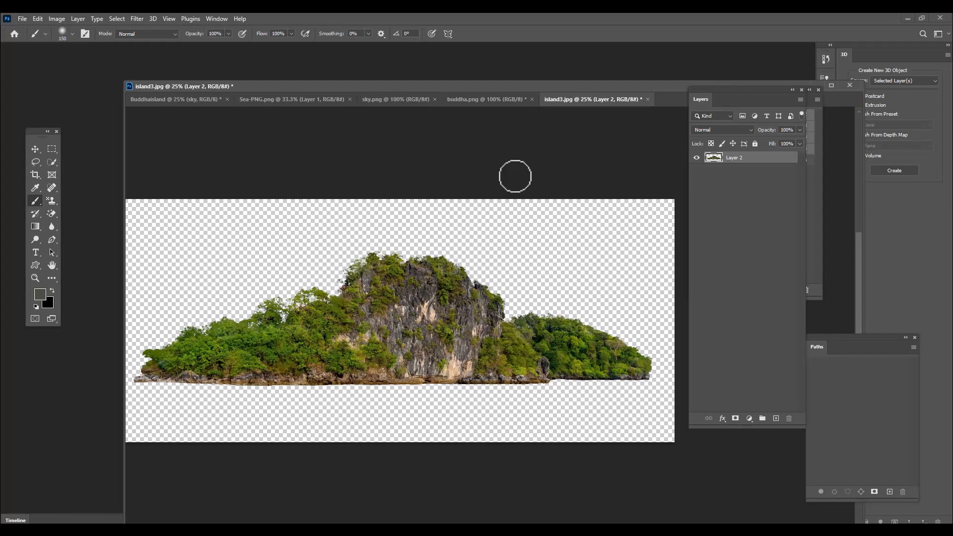
left_click(35, 149)
left_click_drag(394, 276, 546, 310)
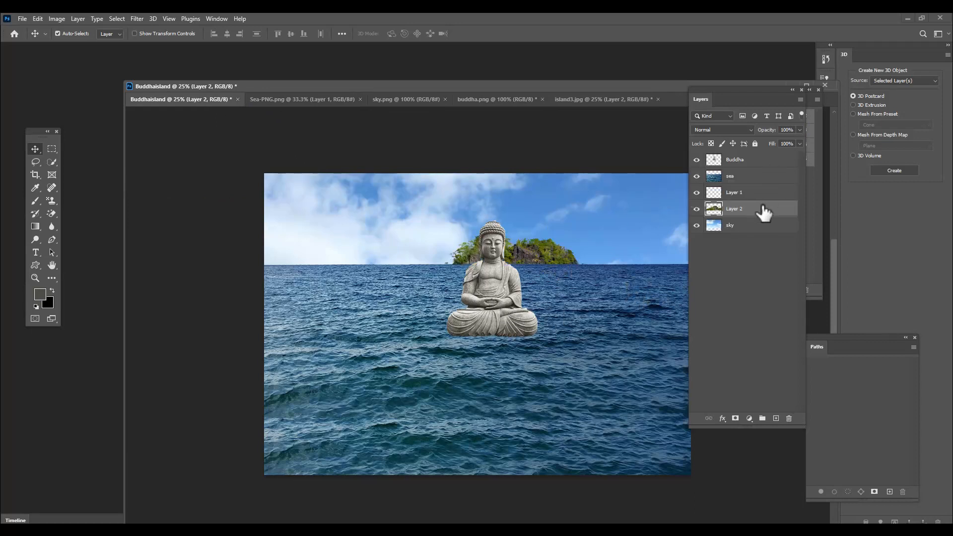
left_click_drag(762, 209, 758, 169)
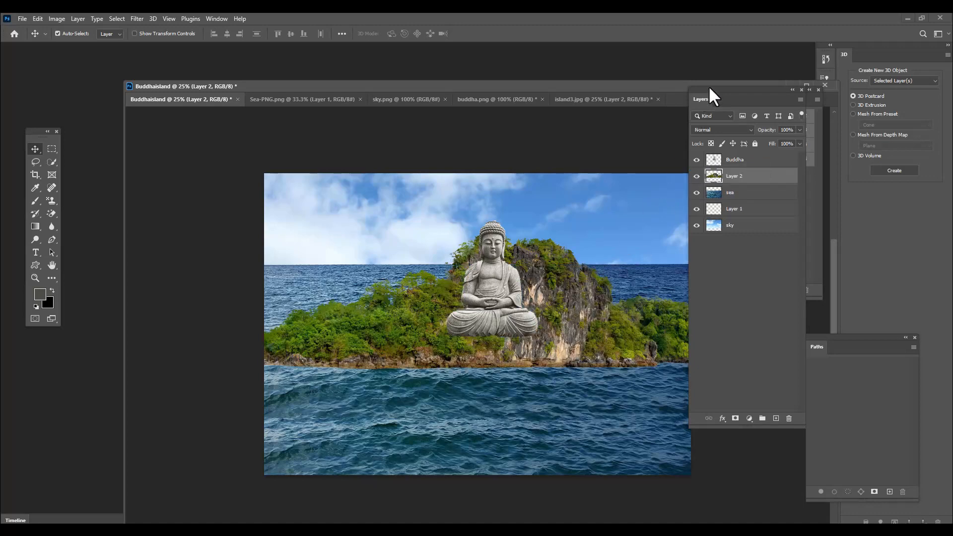
Scale the island down to just over half its width and place it on the sea behind the Buddha.
left_click_drag(708, 86, 754, 94)
key("ctrl+t")
left_click_drag(574, 335, 490, 279)
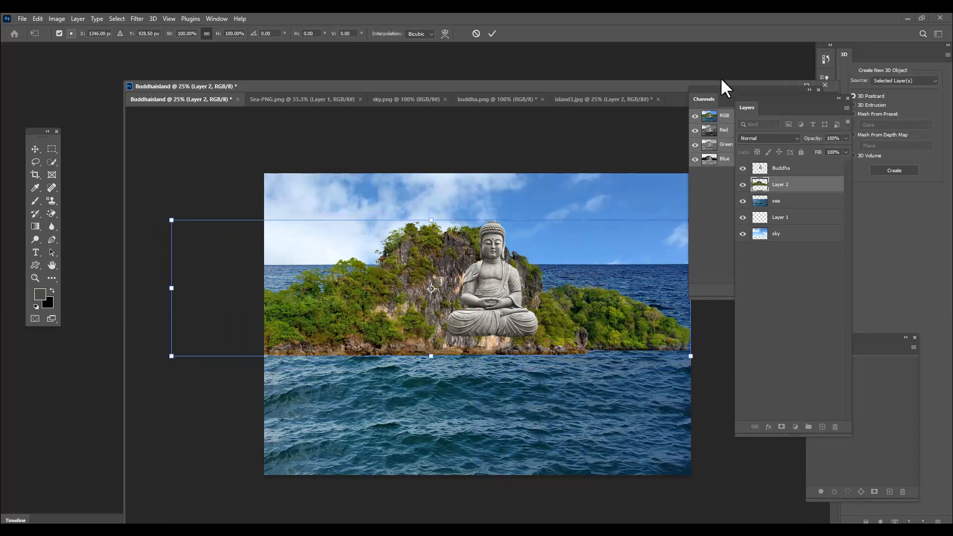
left_click_drag(722, 81, 826, 101)
left_click_drag(690, 220, 551, 257)
left_click_drag(531, 300, 580, 314)
left_click_drag(599, 271, 619, 260)
mouse_move(574, 311)
left_mouse_down()
mouse_move(569, 296)
mouse_move(567, 305)
left_mouse_up()
key("Return")
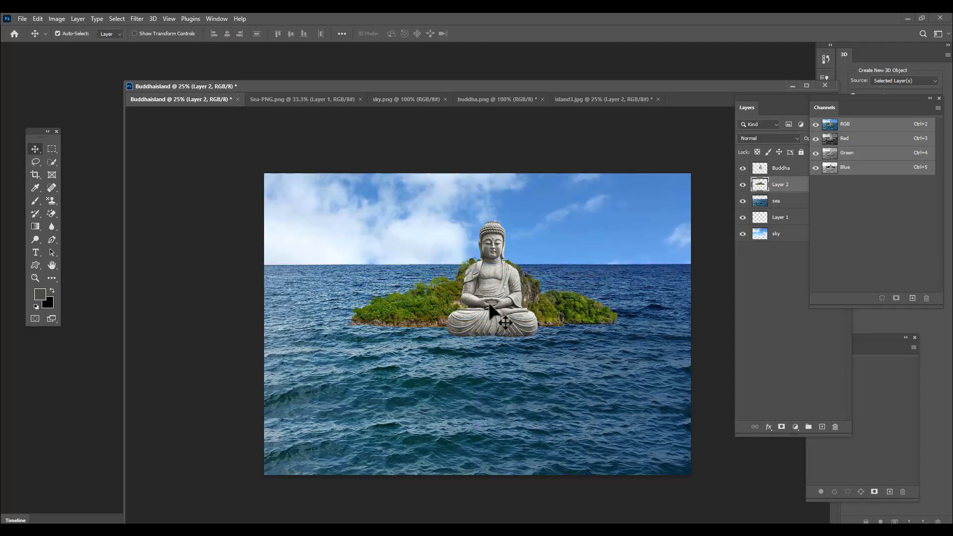
Move the Buddha toward the island's left half, enlarge it to about 105%, and raise it slightly.
left_click(784, 170)
left_click_drag(494, 288, 457, 284)
key("ctrl+t")
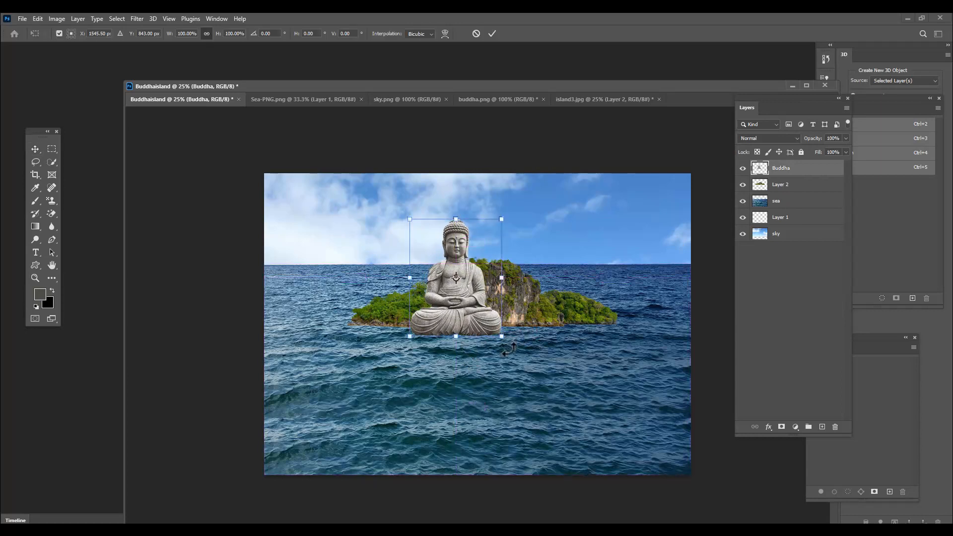
left_click_drag(502, 337, 484, 310)
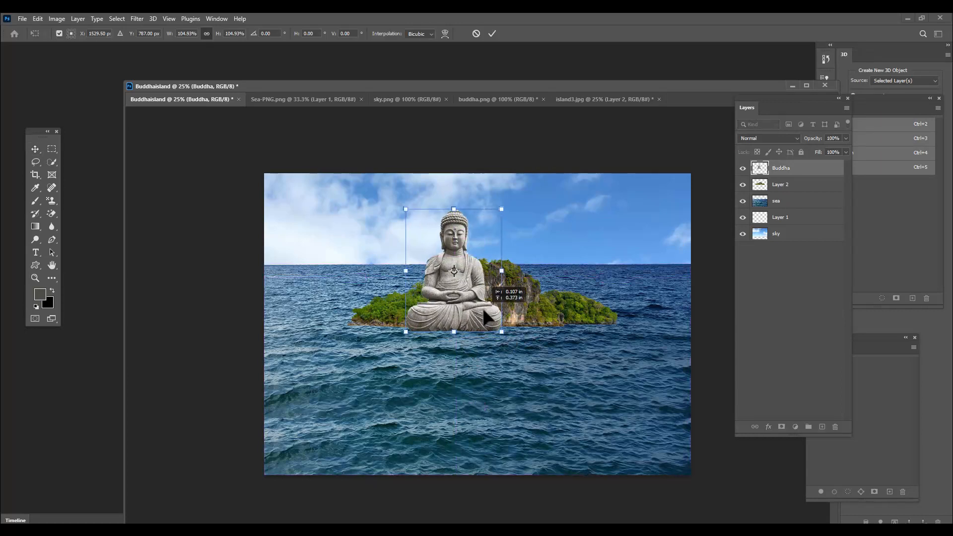
key("Return")
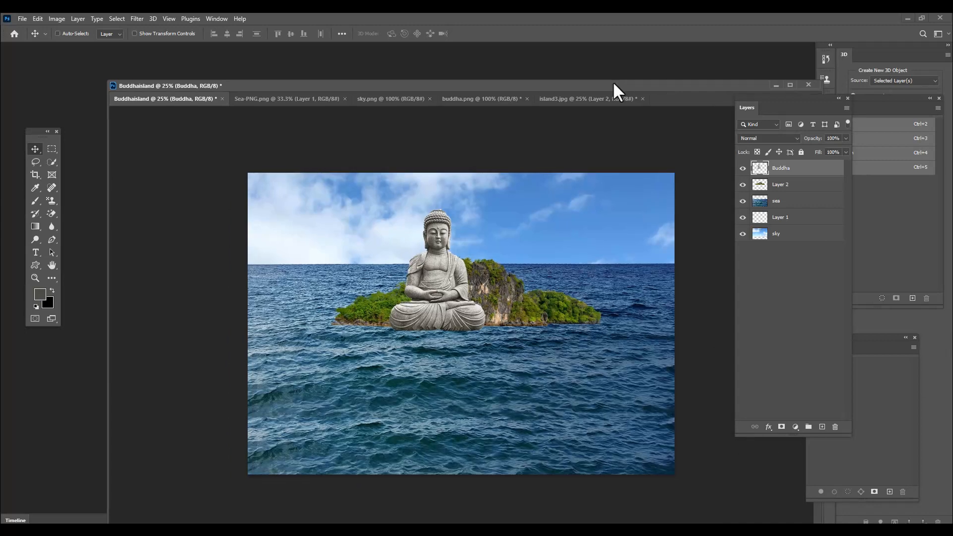
Open the island2 image from the buddhastatue folder and enlarge its document window.
key("ctrl+o")
left_click(380, 162)
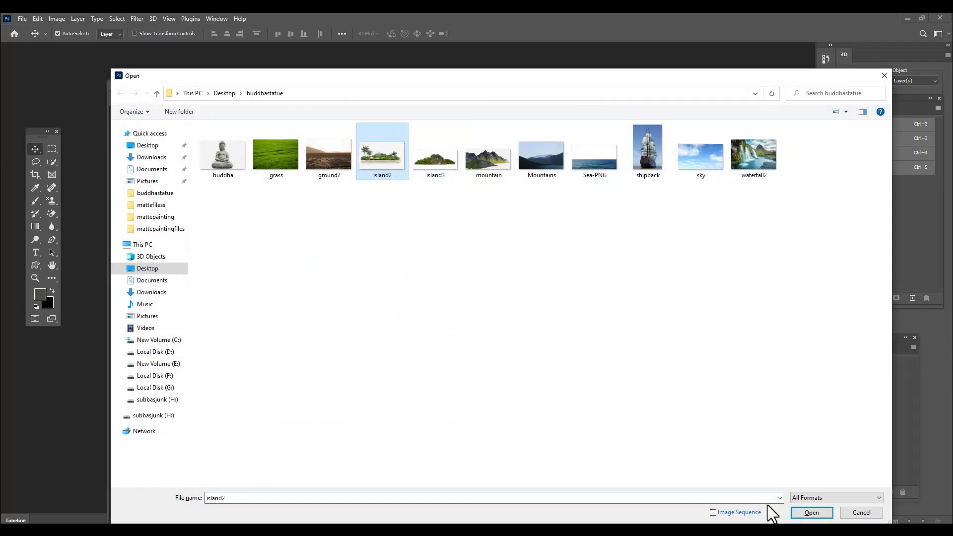
left_click(813, 513)
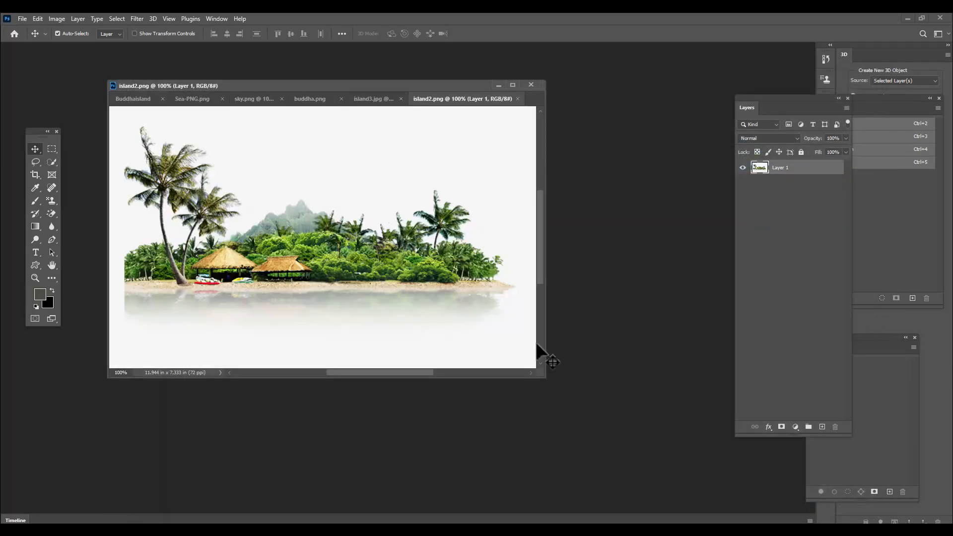
left_click_drag(545, 375, 691, 452)
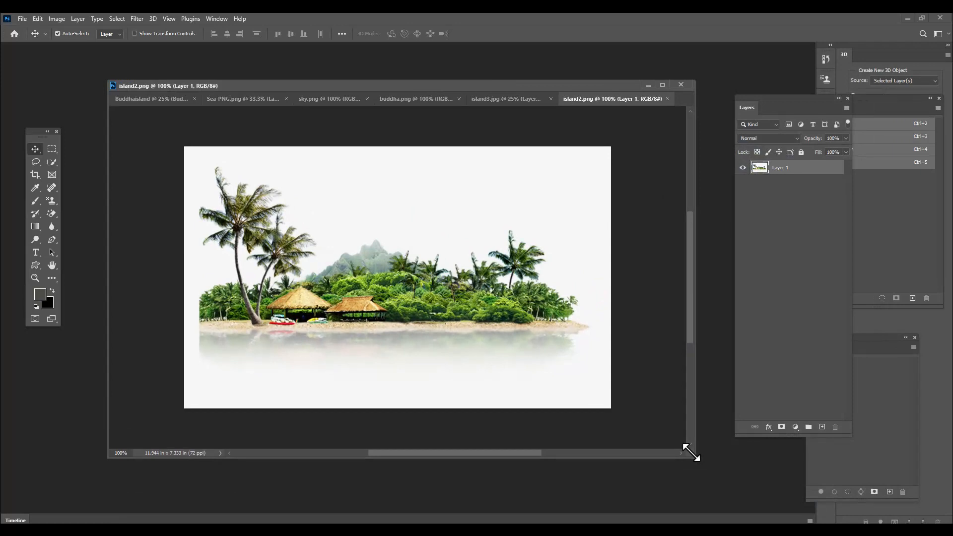
Compare the Red, Green and Blue channels of the palm island image and duplicate the Blue channel.
left_click_drag(857, 96, 708, 87)
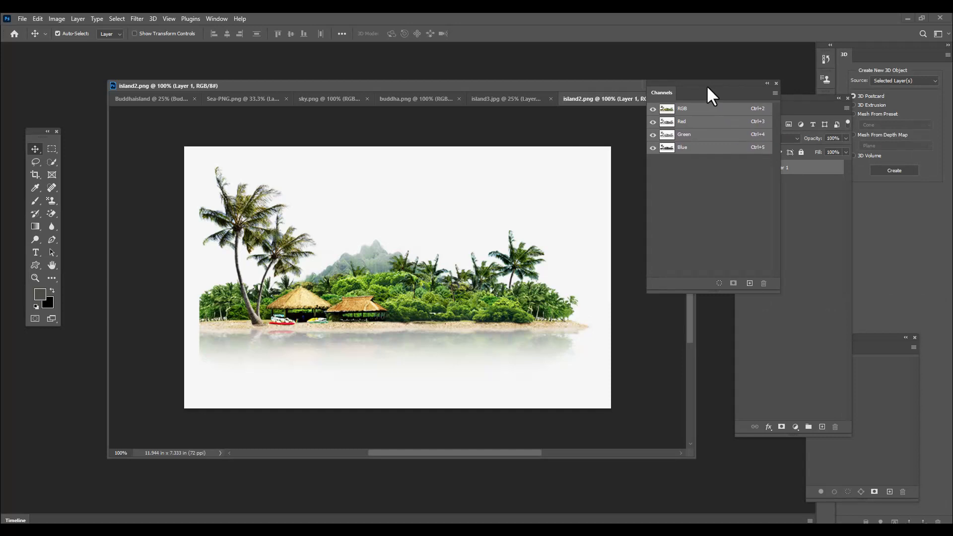
left_click_drag(723, 85, 714, 85)
left_click(688, 122)
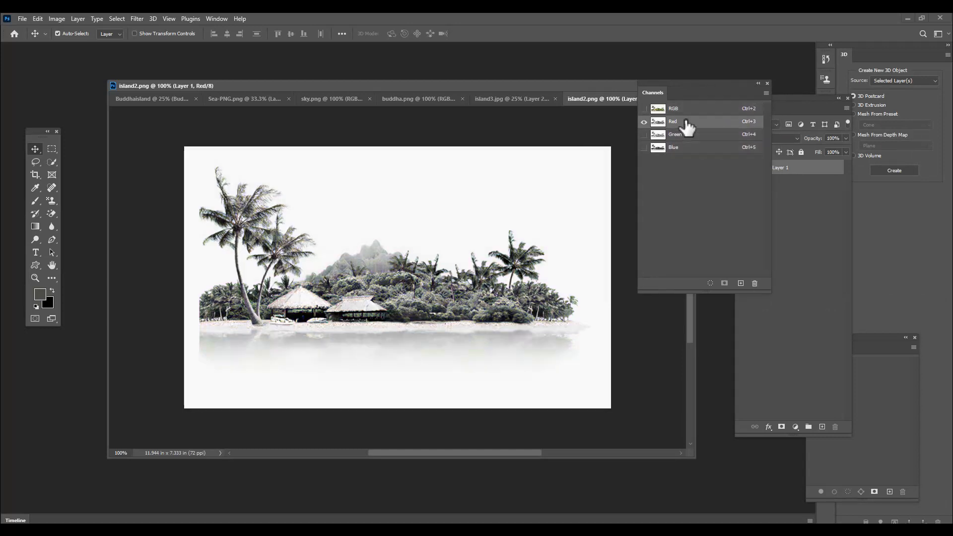
left_click(690, 136)
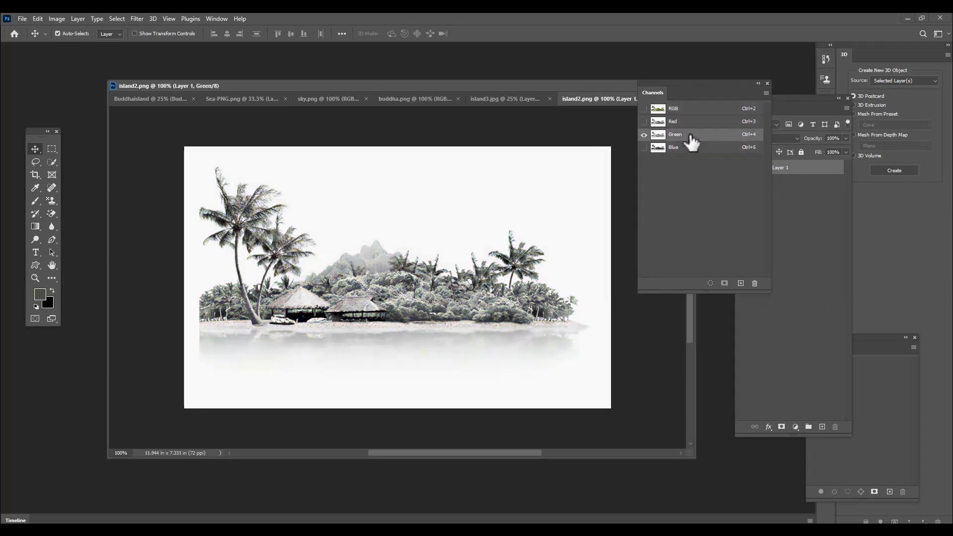
left_click(687, 122)
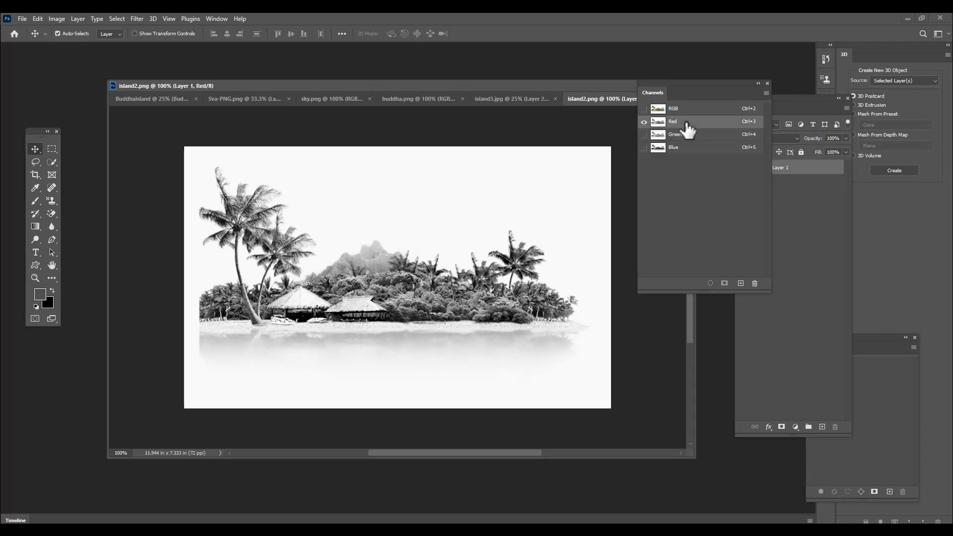
left_click(687, 135)
left_click(687, 147)
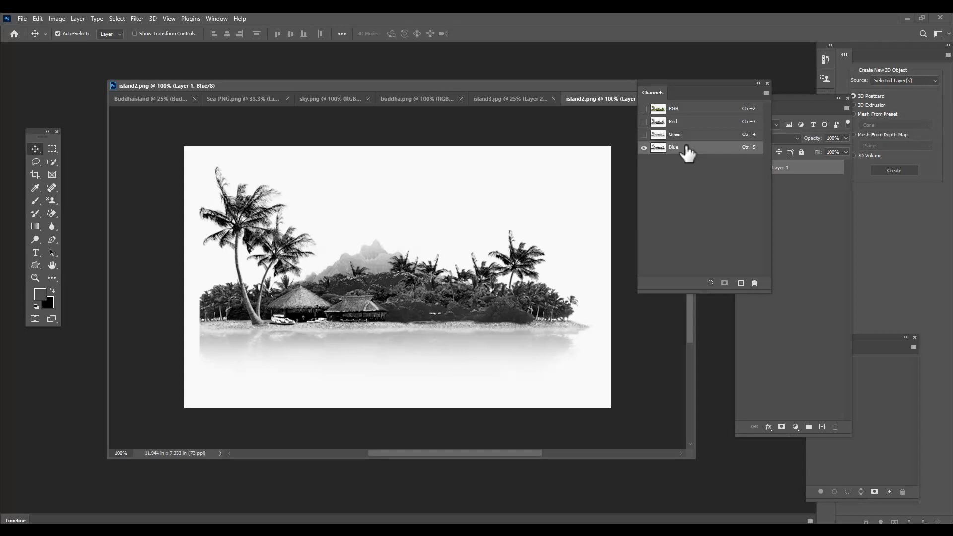
left_click_drag(733, 158, 740, 283)
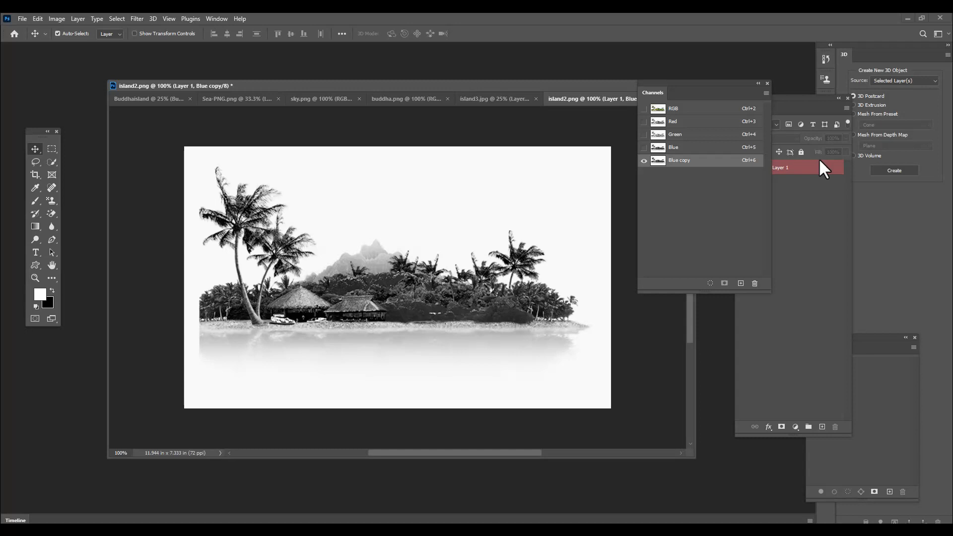
Increase the Blue copy channel's contrast with Levels, raising the black input level and lowering the white input level.
key("ctrl+l")
left_click_drag(569, 78, 546, 70)
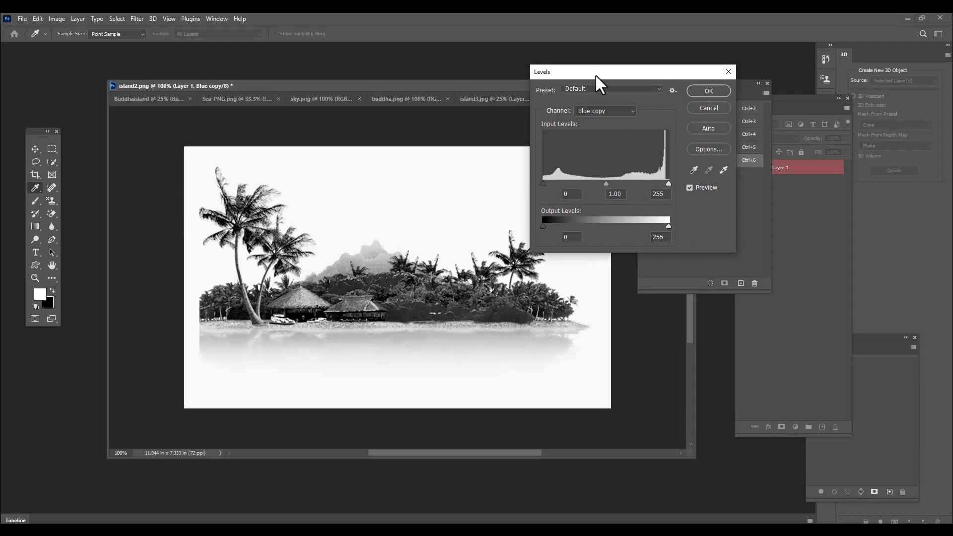
mouse_move(596, 73)
left_mouse_down()
mouse_move(639, 66)
mouse_move(599, 77)
left_mouse_up()
left_click_drag(547, 188, 573, 188)
left_click_drag(672, 187, 629, 186)
left_click(712, 95)
mouse_move(678, 82)
left_mouse_down()
mouse_move(662, 74)
mouse_move(677, 75)
left_mouse_up()
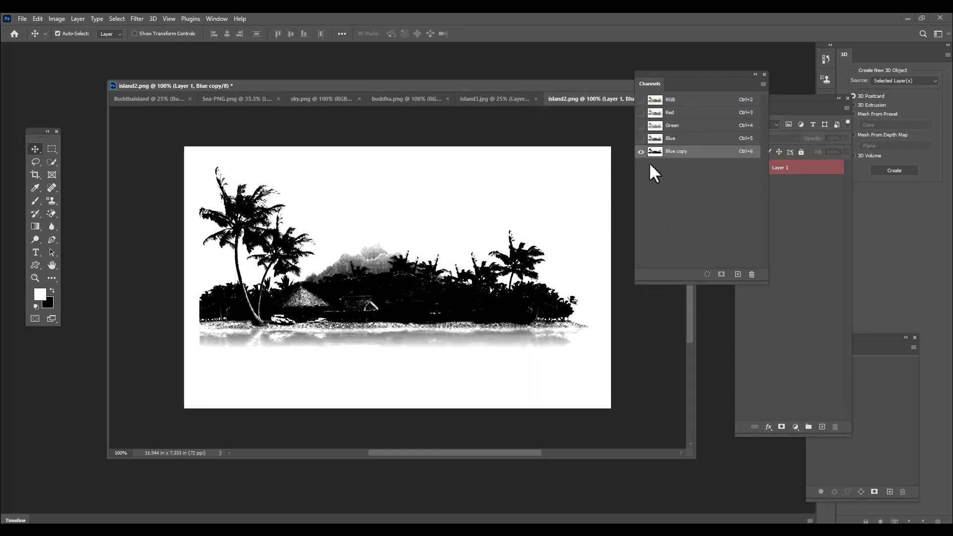
Load the Blue copy channel as a selection, add it as a mask on Layer 1, and invert the mask.
left_click_drag(682, 74, 688, 72)
left_click(663, 149, "ctrl")
left_click_drag(791, 102, 635, 80)
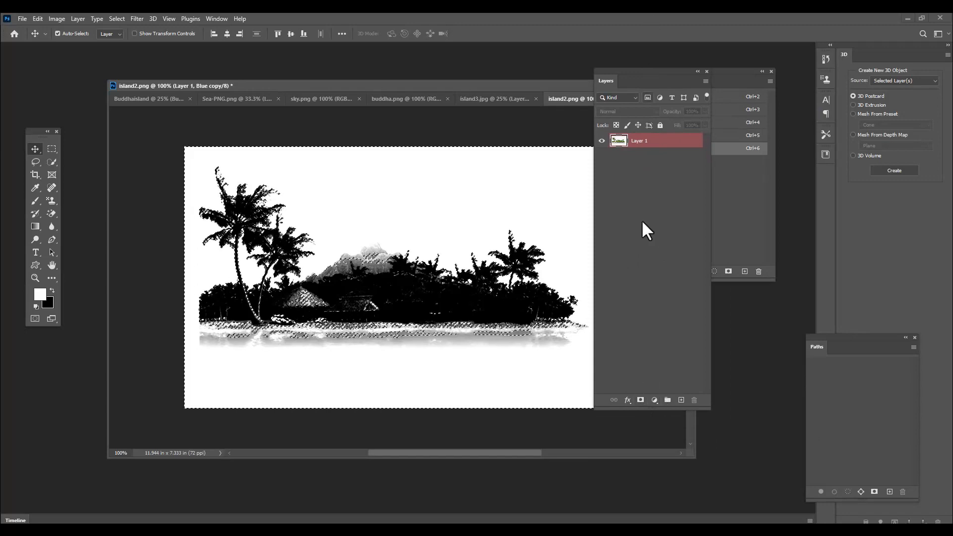
left_click(641, 401)
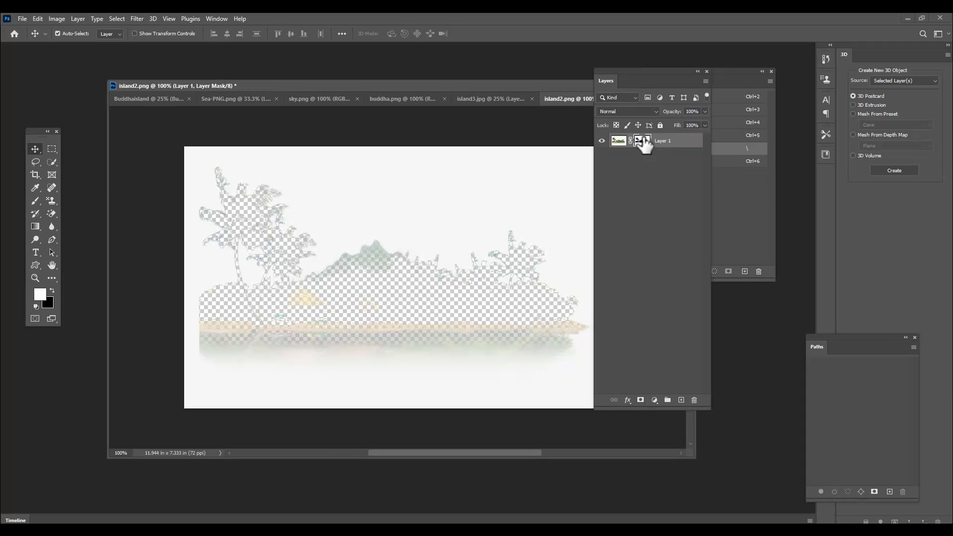
key("ctrl+i")
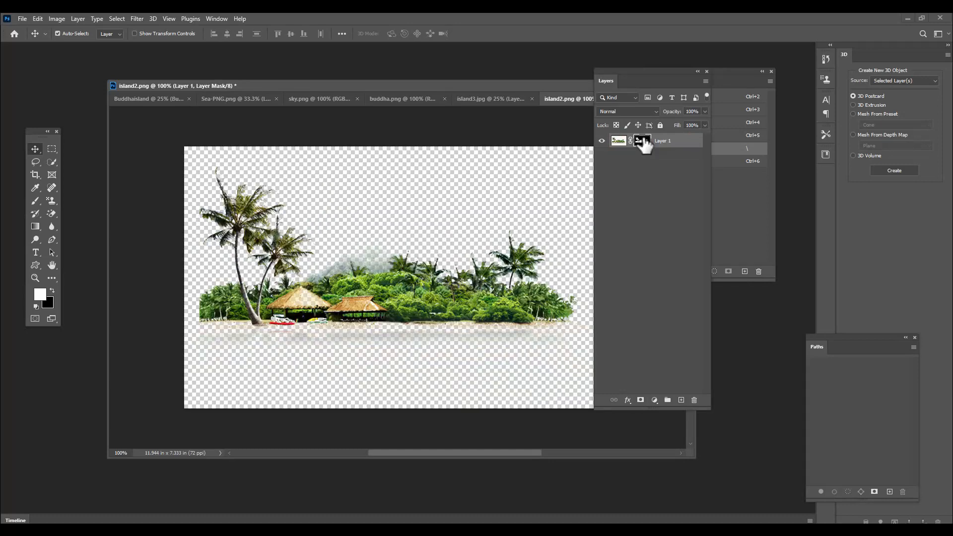
left_click_drag(663, 68, 690, 72)
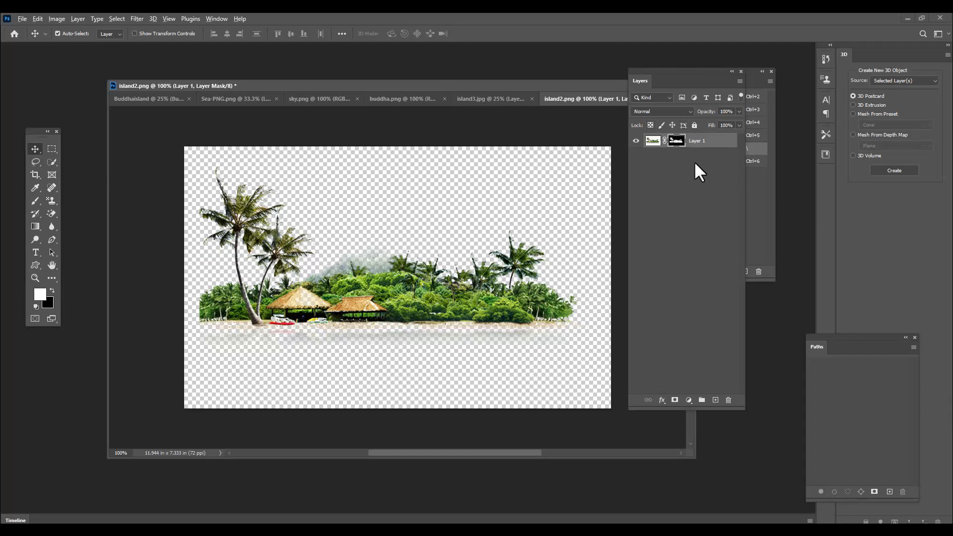
Display Layer 1's mask on its own and enlarge the island2 document window for retouching it.
left_click(677, 142, "alt")
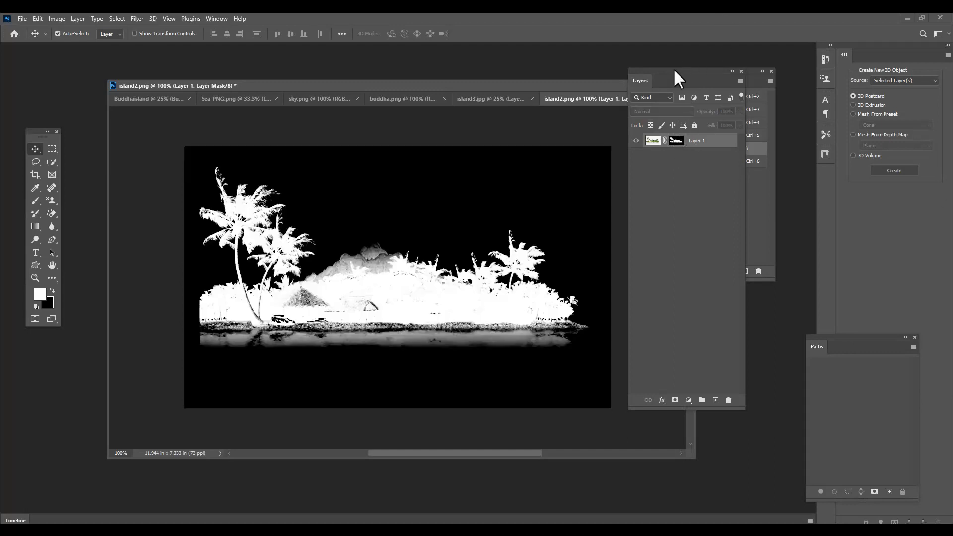
left_click_drag(674, 71, 775, 70)
left_click_drag(689, 451, 789, 485)
left_click_drag(670, 70, 806, 87)
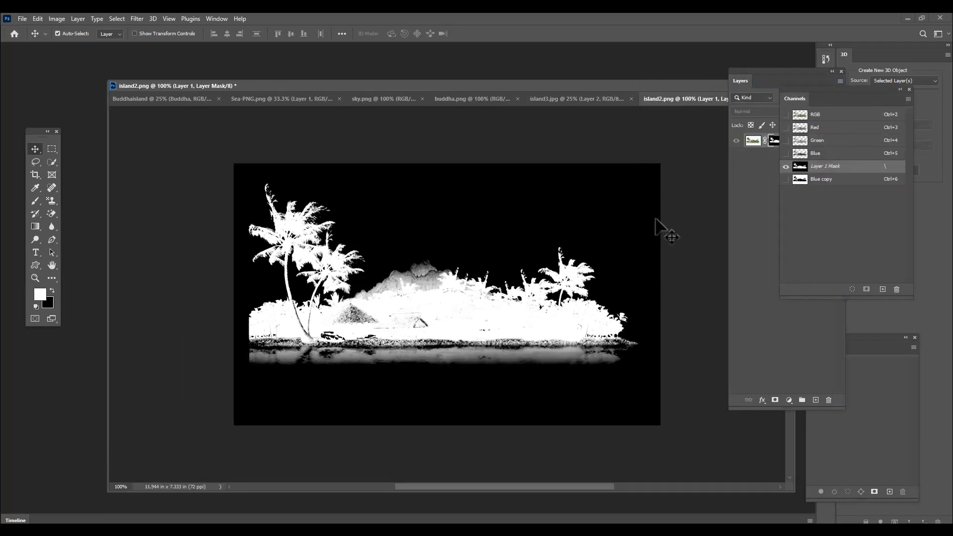
key("ctrl+plus")
key("ctrl+plus")
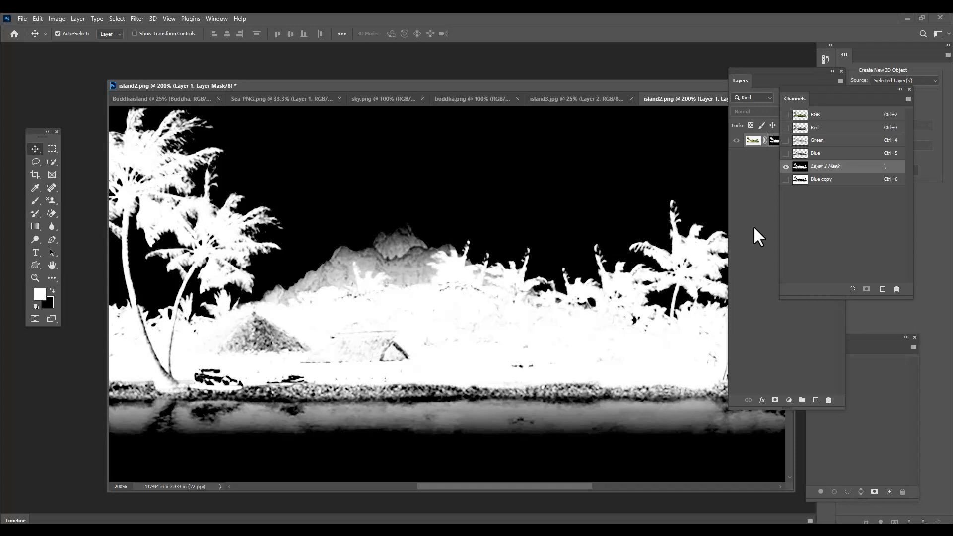
key("ctrl+minus")
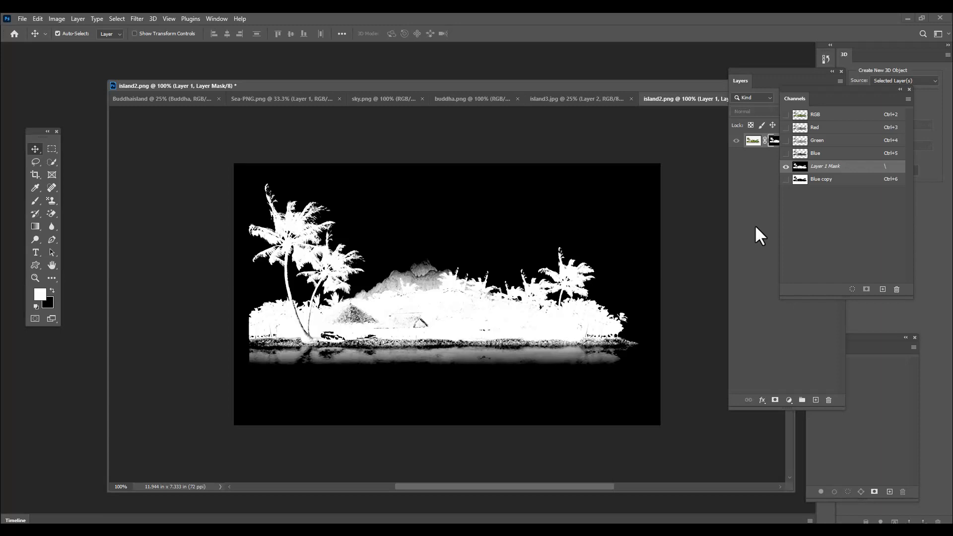
left_click_drag(281, 83, 293, 83)
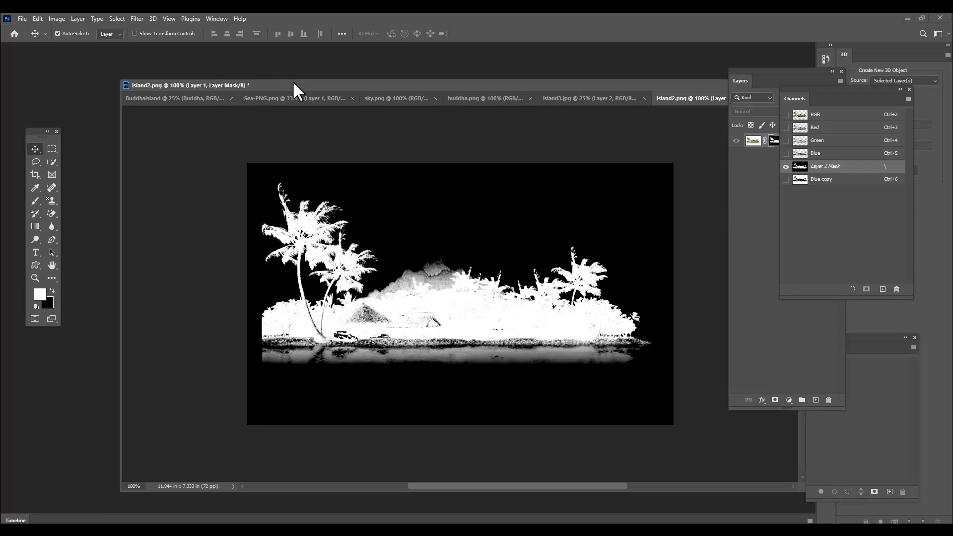
Paint white over the grey patches inside the island and hill on Layer 1's mask with a 60 px soft round brush.
left_click(32, 200)
left_click(72, 199)
left_click(66, 39)
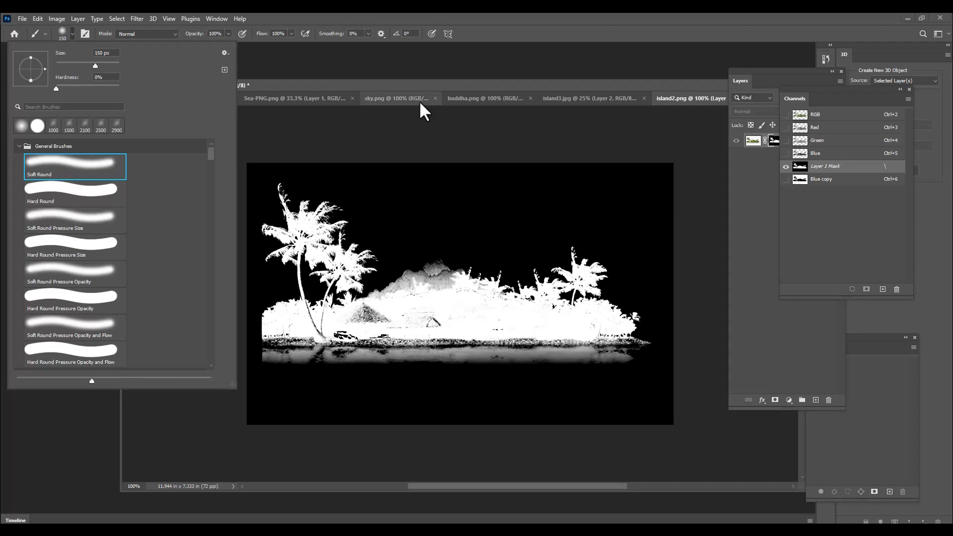
left_click_drag(407, 84, 400, 81)
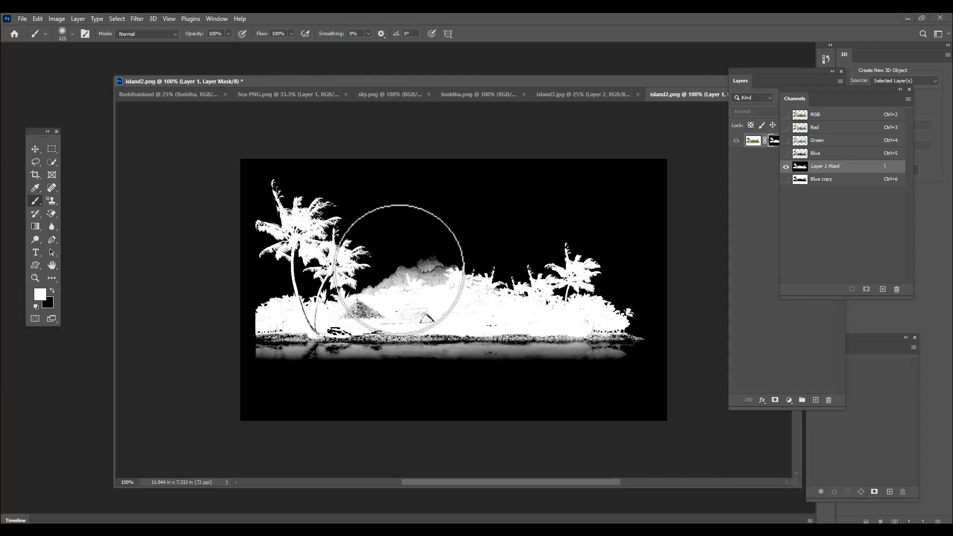
key("bracketleft")
key("bracketleft")
key("bracketleft")
key("bracketleft")
key("bracketleft")
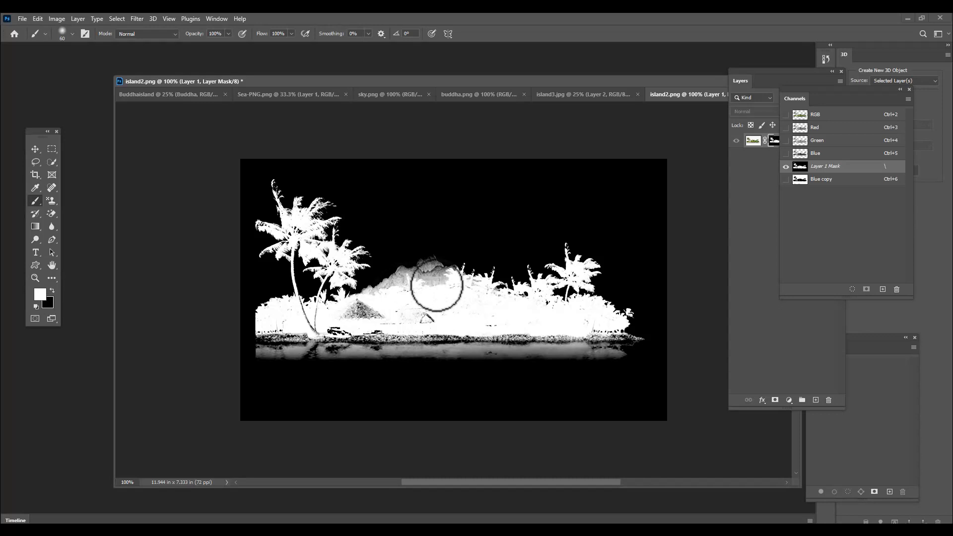
mouse_move(437, 286)
left_mouse_down()
mouse_move(444, 291)
mouse_move(426, 293)
mouse_move(417, 277)
mouse_move(353, 315)
mouse_move(340, 308)
mouse_move(462, 313)
mouse_move(432, 323)
mouse_move(396, 318)
mouse_move(506, 319)
mouse_move(472, 304)
mouse_move(596, 316)
left_mouse_up()
Fill the remaining dark gaps around the palm trunk bases, hill ridge and shoreline in the mask with white, using a smaller brush.
key("bracketleft")
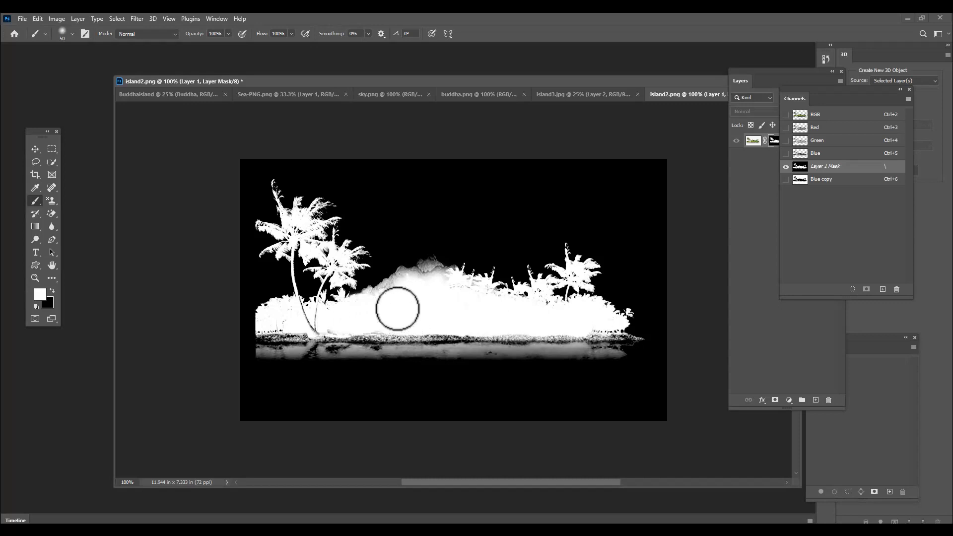
key("bracketleft")
key("bracketleft")
key("bracketleft")
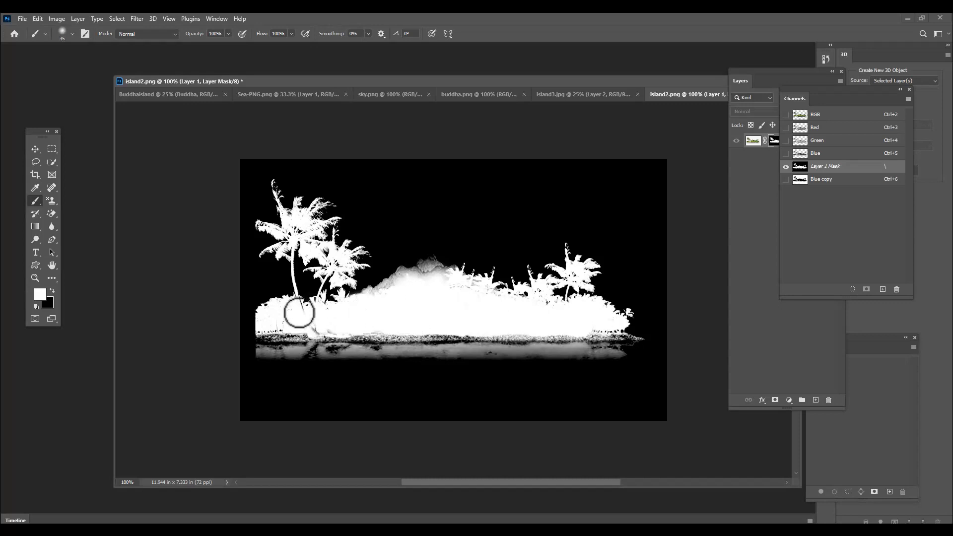
key("bracketleft")
key("bracketleft")
key("bracketleft")
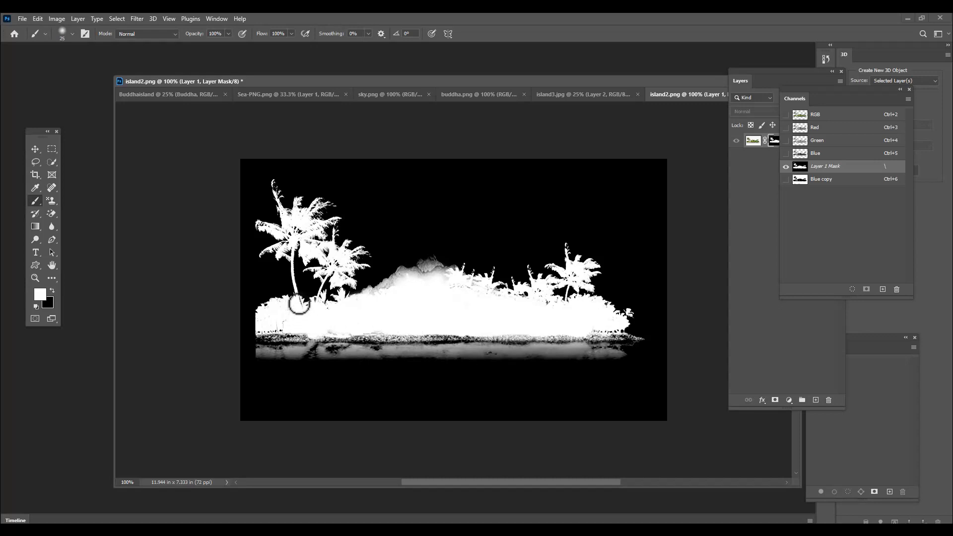
mouse_move(299, 302)
left_mouse_down()
mouse_move(263, 330)
mouse_move(320, 330)
mouse_move(262, 330)
mouse_move(619, 327)
left_mouse_up()
mouse_move(472, 305)
left_mouse_down()
mouse_move(424, 273)
mouse_move(435, 265)
mouse_move(400, 281)
mouse_move(420, 270)
mouse_move(401, 272)
mouse_move(381, 291)
mouse_move(433, 267)
mouse_move(492, 294)
mouse_move(481, 292)
mouse_move(504, 315)
mouse_move(569, 321)
mouse_move(374, 324)
mouse_move(381, 295)
mouse_move(353, 305)
mouse_move(615, 323)
mouse_move(375, 330)
mouse_move(290, 314)
mouse_move(266, 321)
mouse_move(298, 322)
mouse_move(278, 328)
mouse_move(302, 332)
mouse_move(278, 335)
mouse_move(469, 331)
mouse_move(260, 332)
mouse_move(298, 335)
left_mouse_up()
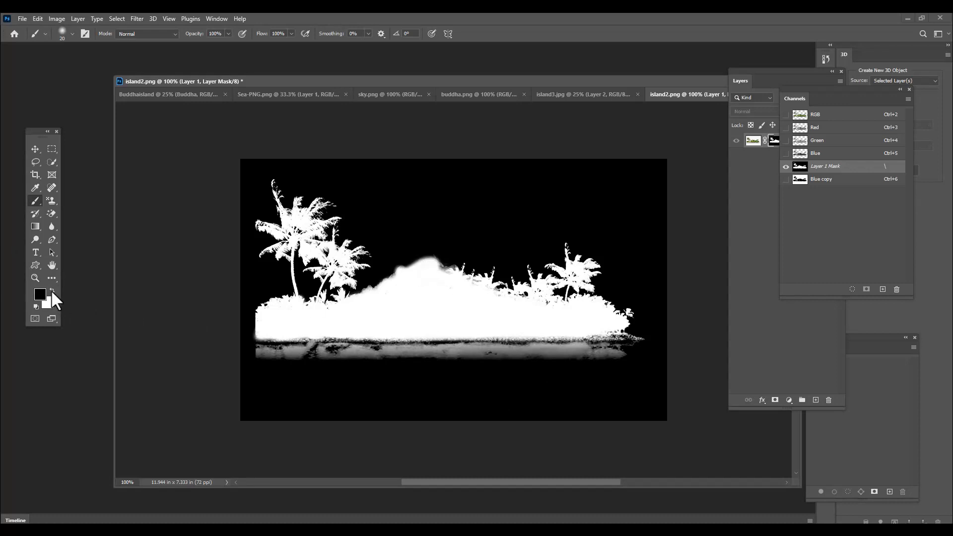
Paint black over the water reflection below the shoreline on the mask with a soft round brush.
key("bracketright")
key("bracketright")
key("bracketright")
key("bracketright")
key("bracketright")
key("bracketleft")
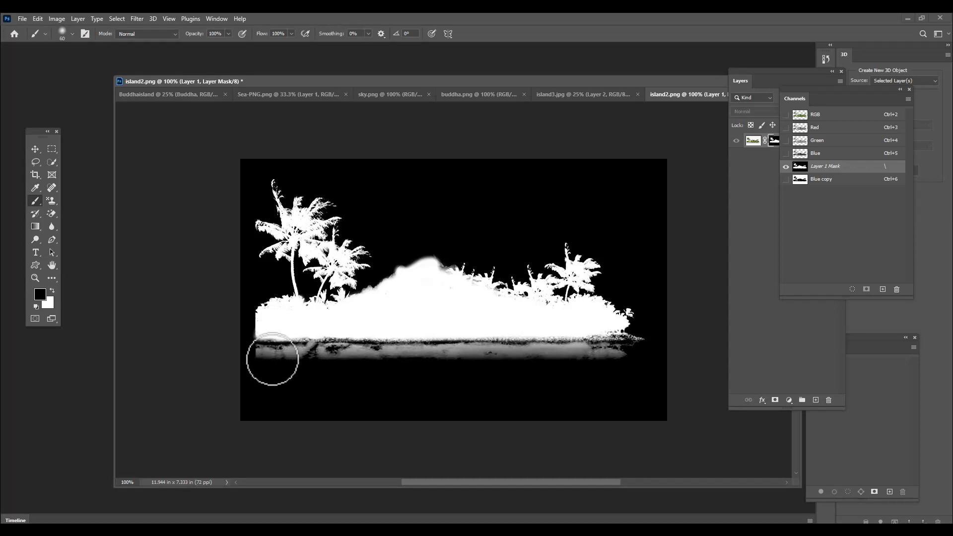
key("bracketright")
key("bracketleft")
left_click_drag(258, 357, 355, 364)
key("bracketleft")
key("bracketleft")
mouse_move(257, 356)
left_mouse_down()
mouse_move(676, 352)
mouse_move(628, 345)
mouse_move(643, 340)
mouse_move(583, 354)
mouse_move(306, 353)
mouse_move(532, 352)
left_mouse_up()
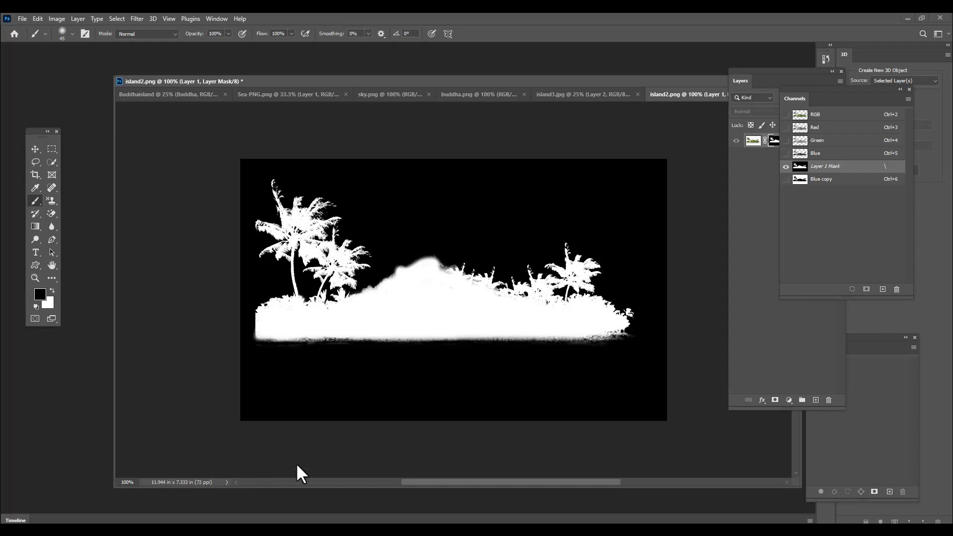
Return from the mask to the image view and add a black-filled layer beneath Layer 1.
left_click_drag(747, 70, 704, 70)
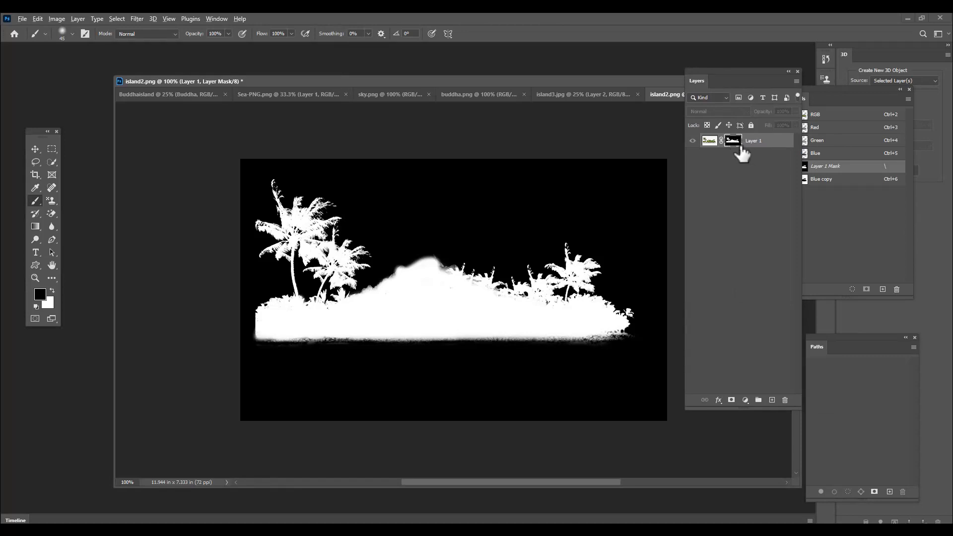
left_click(735, 142, "alt")
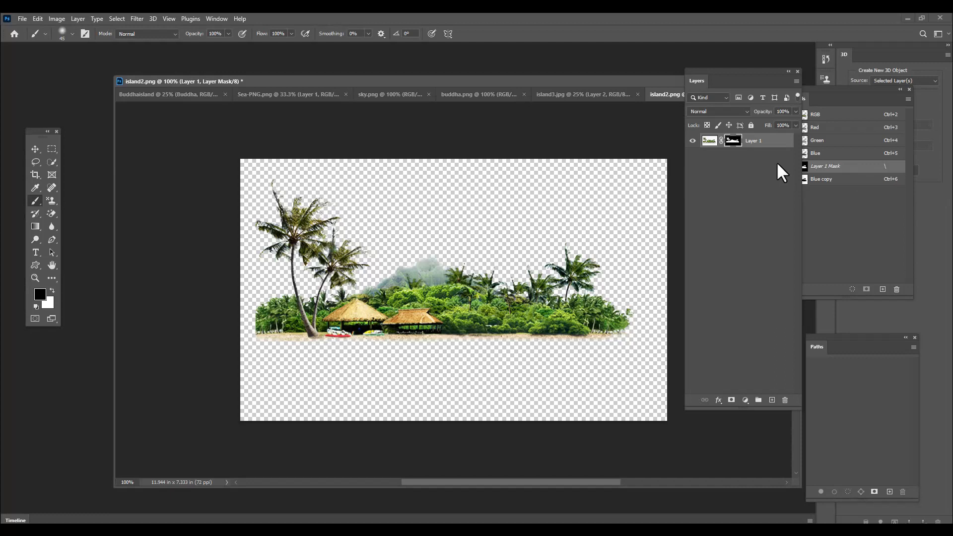
left_click(772, 399, "ctrl")
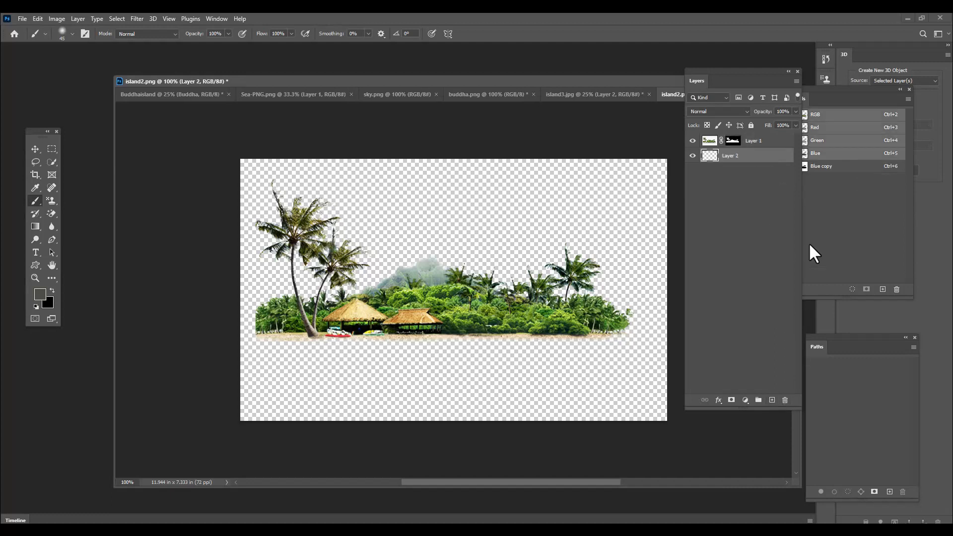
key("ctrl+BackSpace")
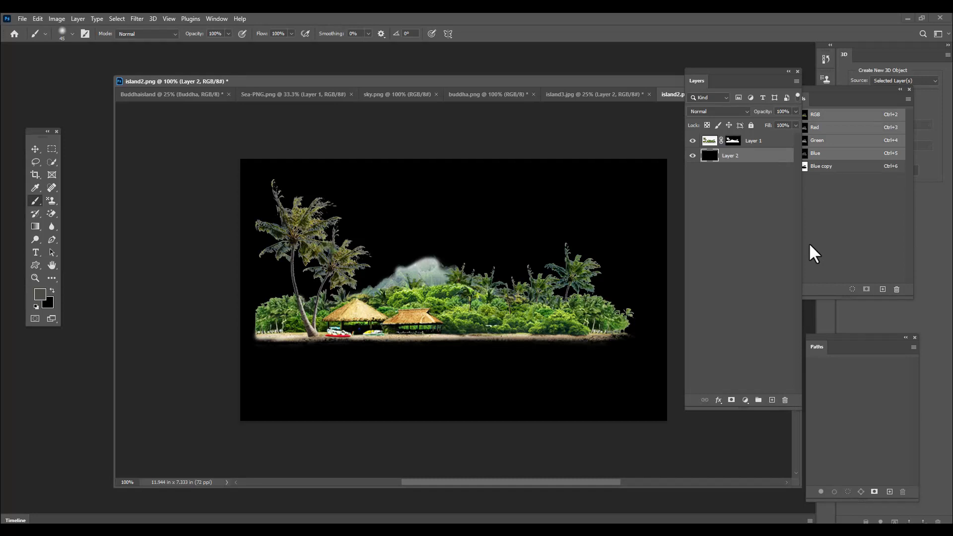
Trim the blurry hill peak by painting black on Layer 1's mask with a 35 px soft brush, then show the image again.
key("ctrl+plus")
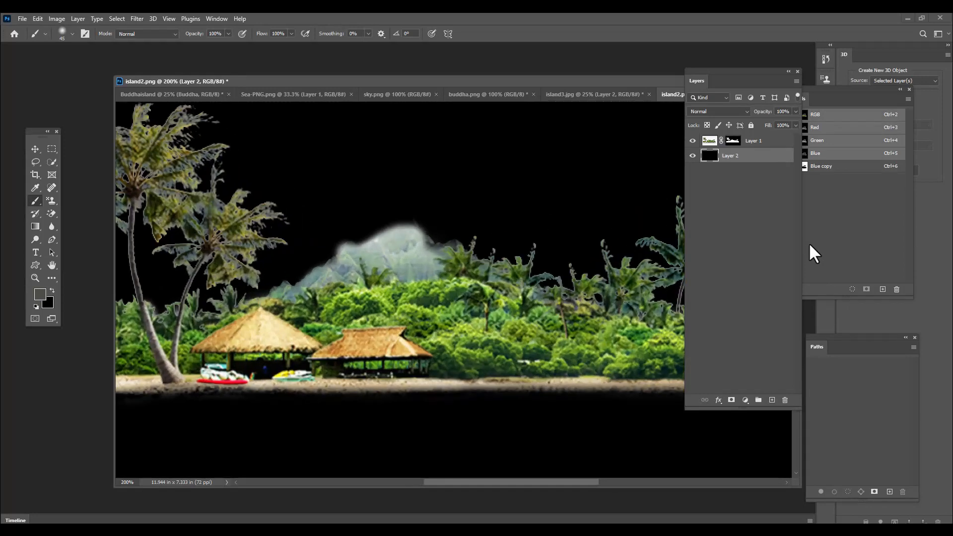
key("ctrl+minus")
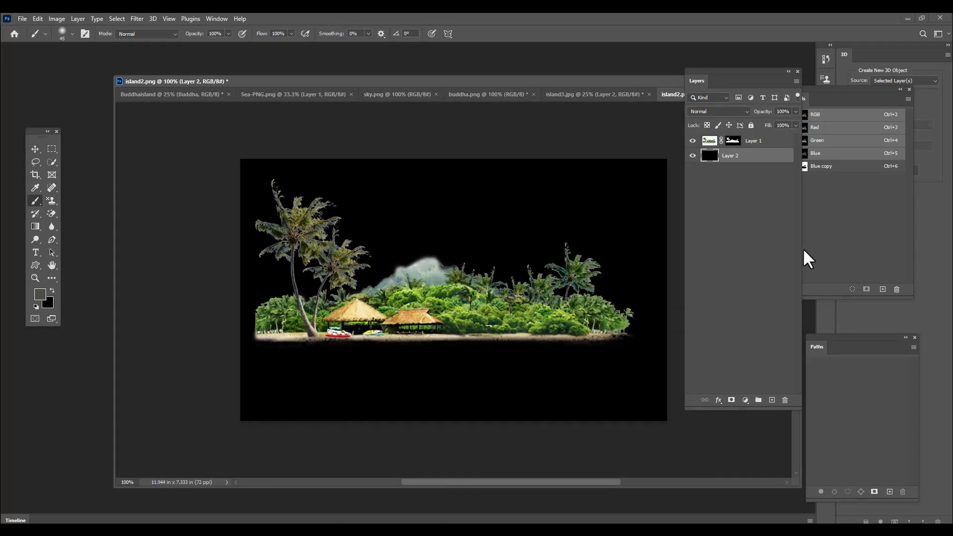
key("ctrl+plus")
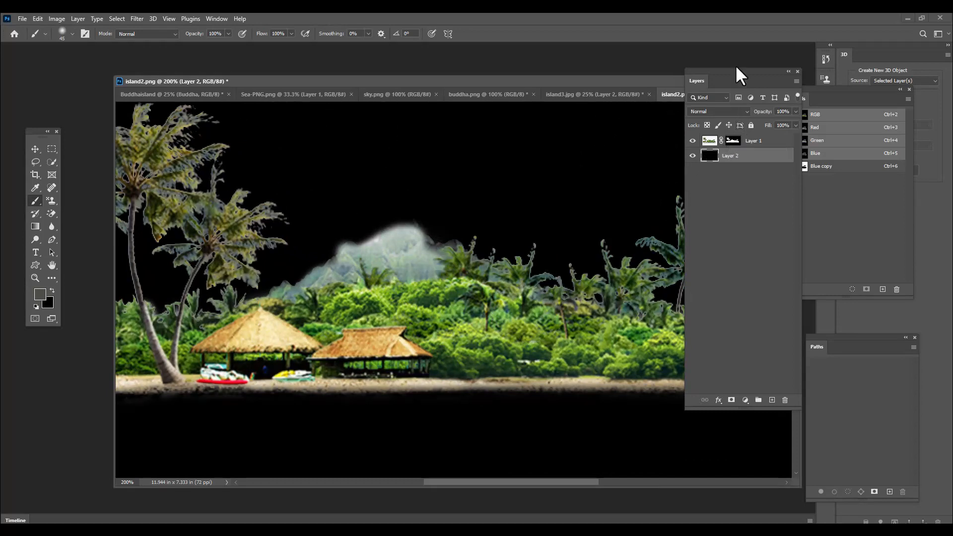
left_click_drag(739, 74, 748, 69)
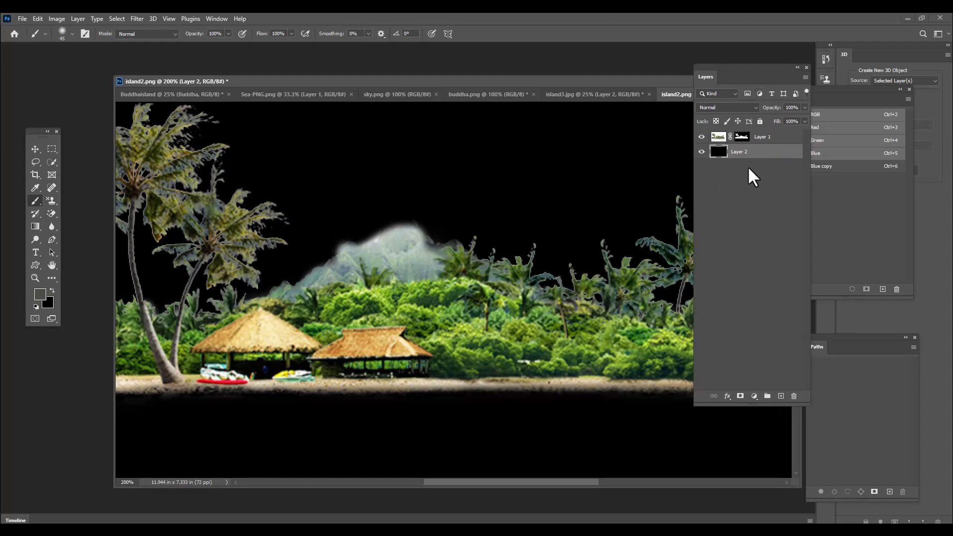
left_click(742, 138, "alt")
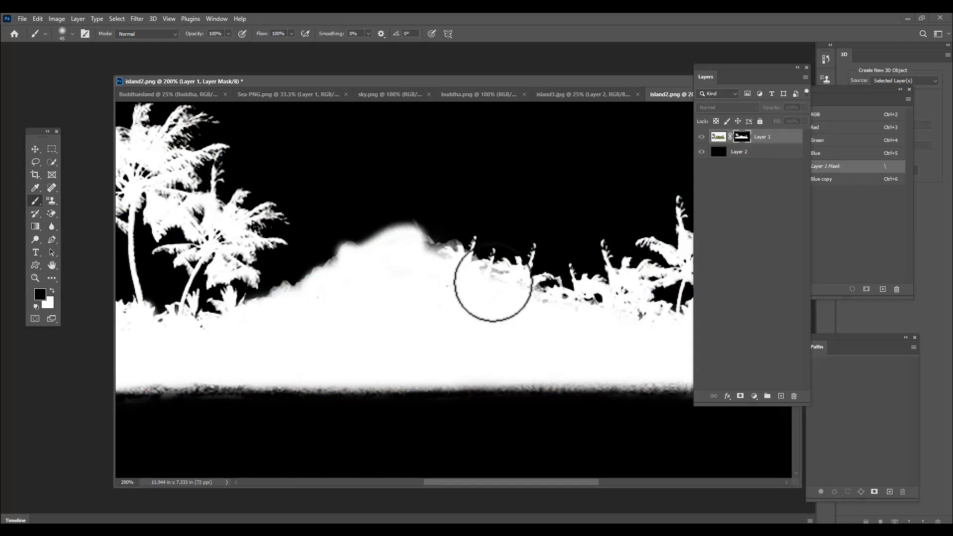
key("bracketleft")
mouse_move(426, 215)
left_mouse_down()
mouse_move(351, 232)
mouse_move(394, 223)
mouse_move(454, 230)
mouse_move(425, 239)
mouse_move(377, 229)
mouse_move(327, 242)
mouse_move(369, 229)
mouse_move(425, 230)
left_mouse_up()
left_click_drag(502, 482, 487, 482)
left_click(742, 137, "alt")
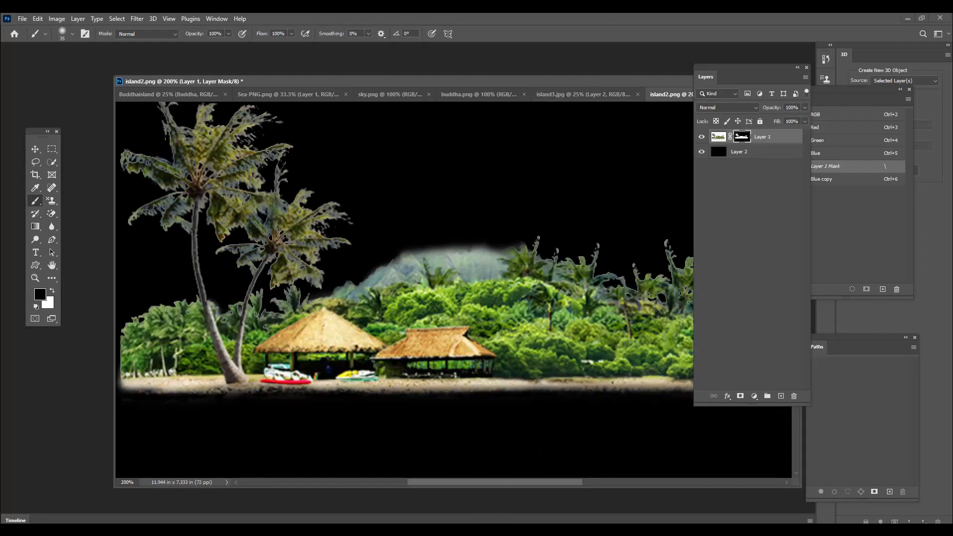
Inspect the island cutout's edges and add a new empty layer clipped to Layer 1.
left_click_drag(497, 481, 462, 484)
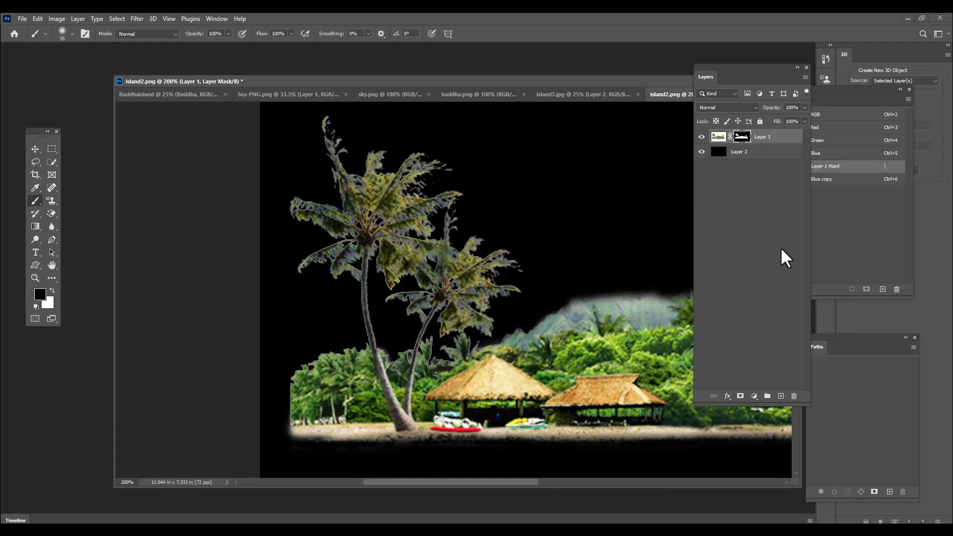
left_click_drag(465, 484, 519, 485)
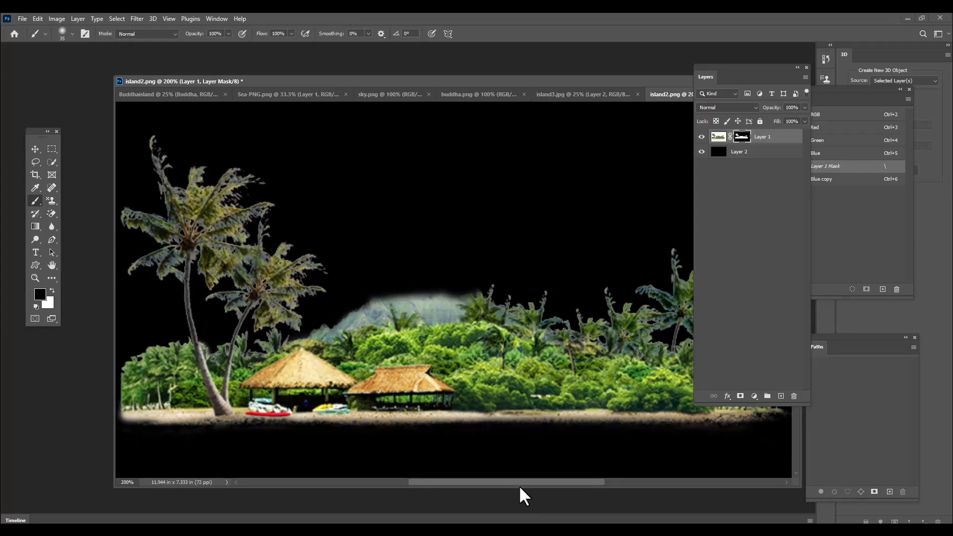
key("ctrl+minus")
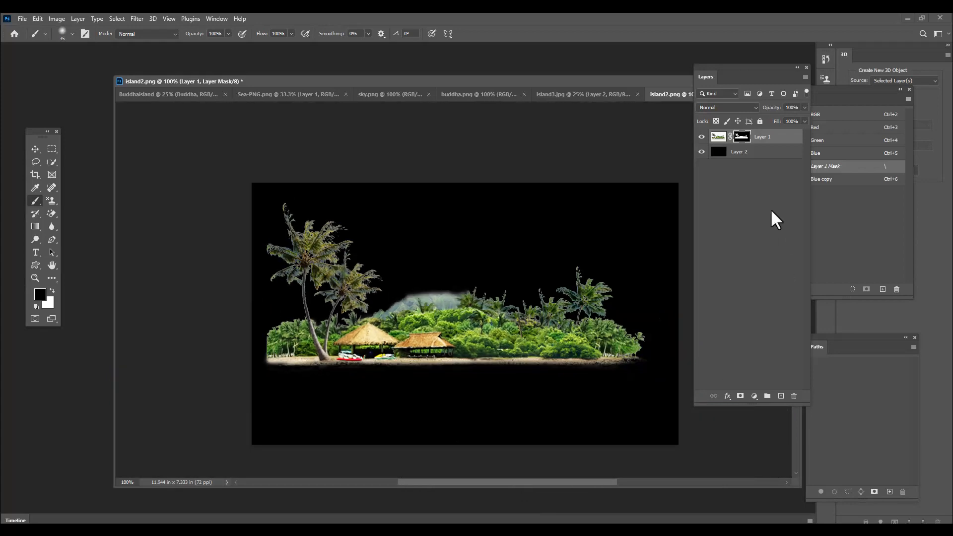
left_click(781, 396)
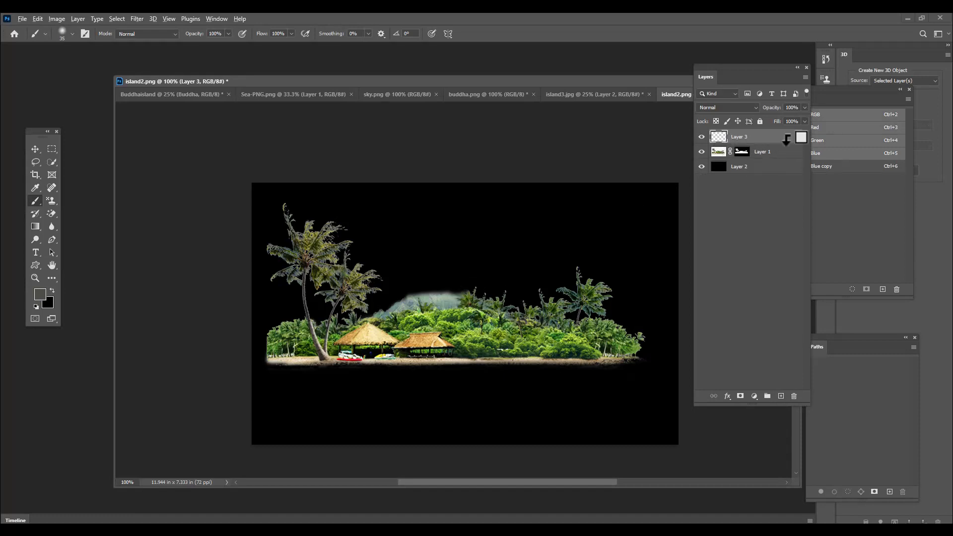
left_click(786, 140, "alt")
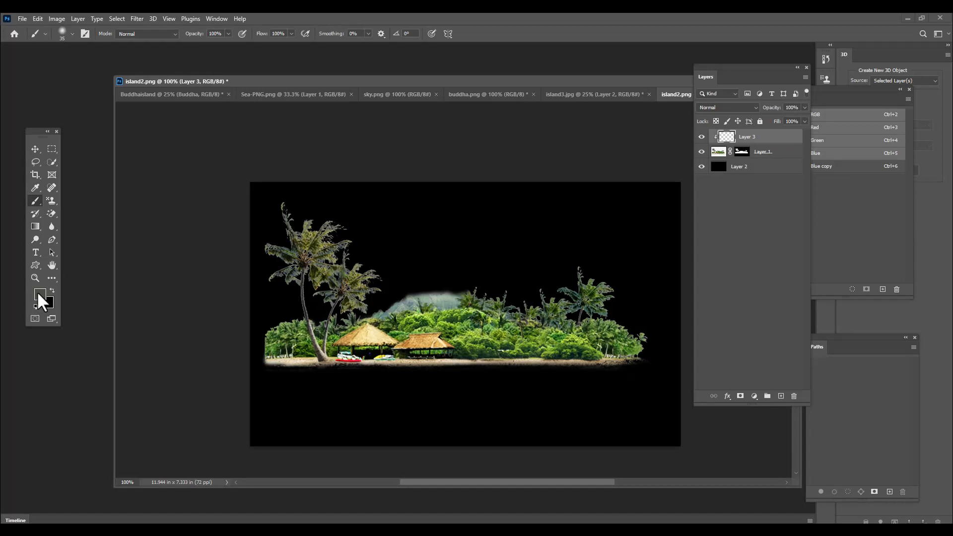
Sample an olive tone from the tall palm's leaves and set the foreground color to the lighter shade a6a74b.
key("ctrl+plus")
left_click_drag(426, 481, 389, 482)
left_click(40, 293)
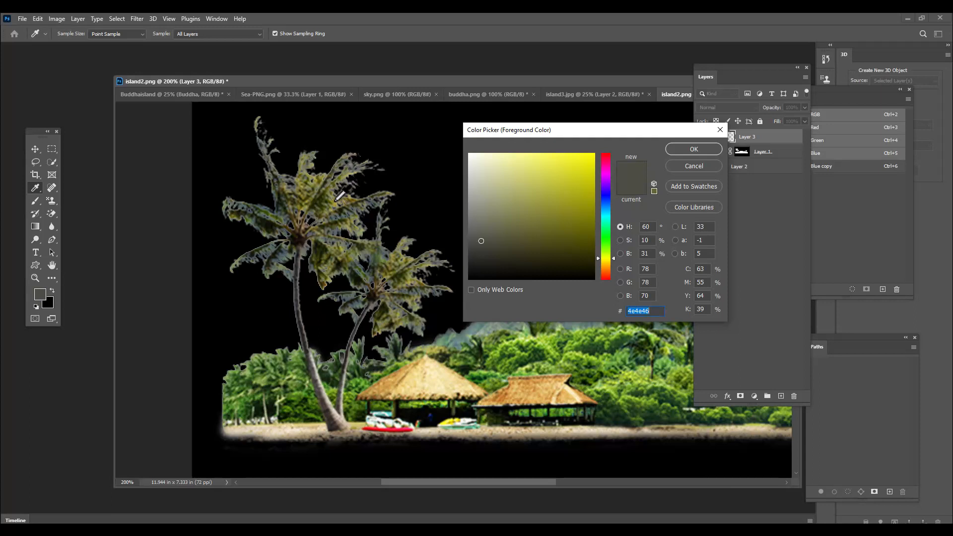
left_click(338, 199)
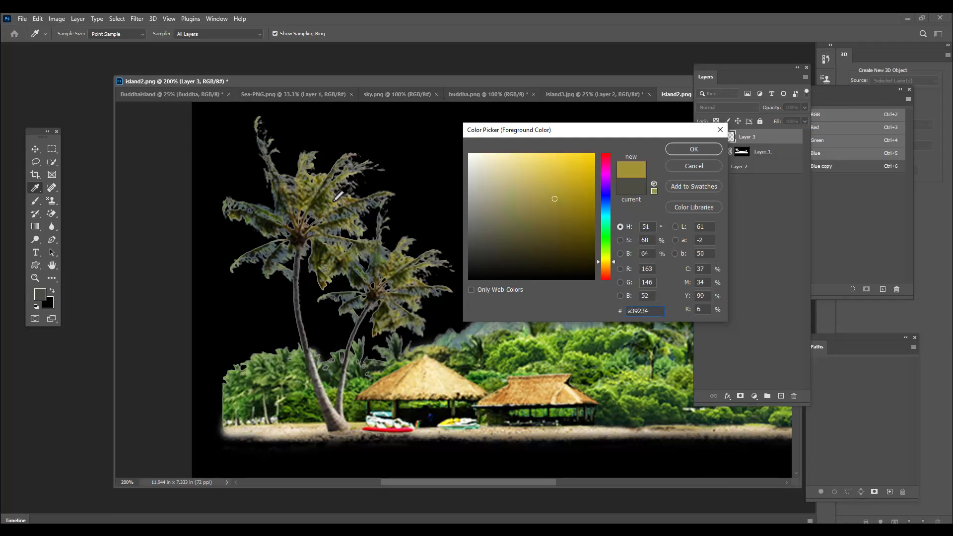
left_click(336, 198)
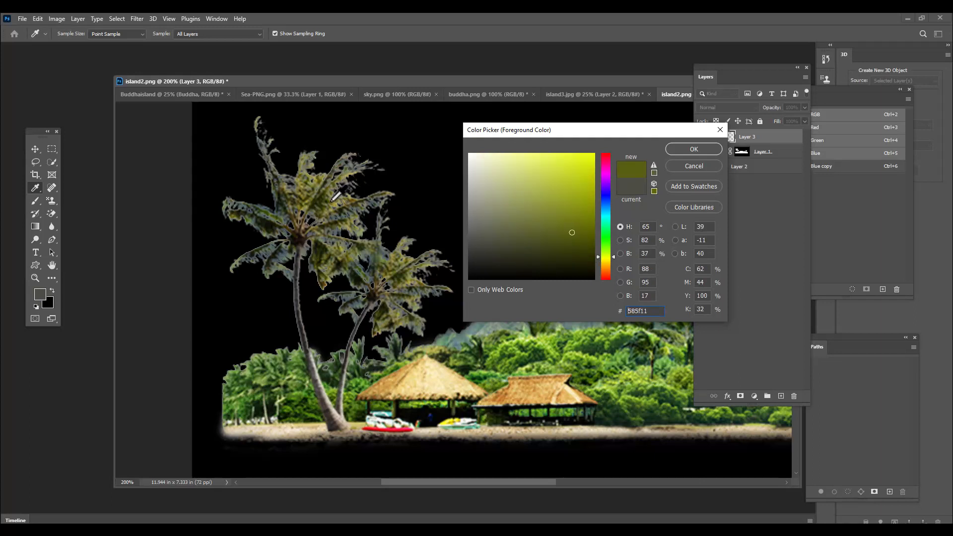
left_click(338, 196)
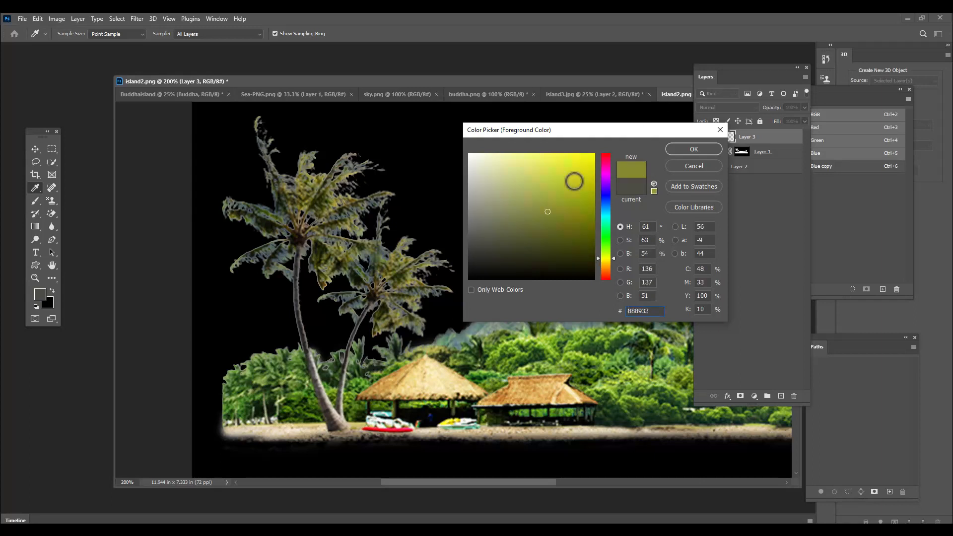
left_click(537, 197)
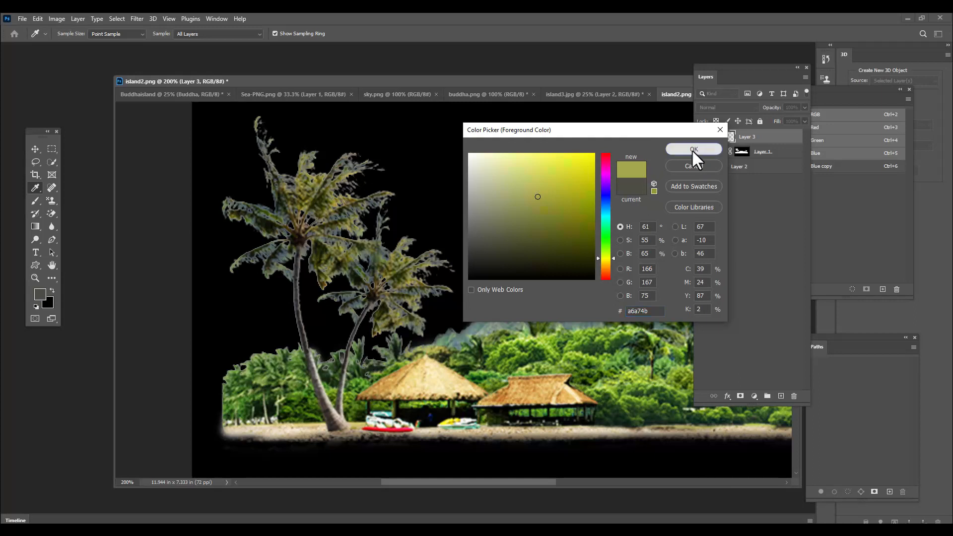
left_click(693, 149)
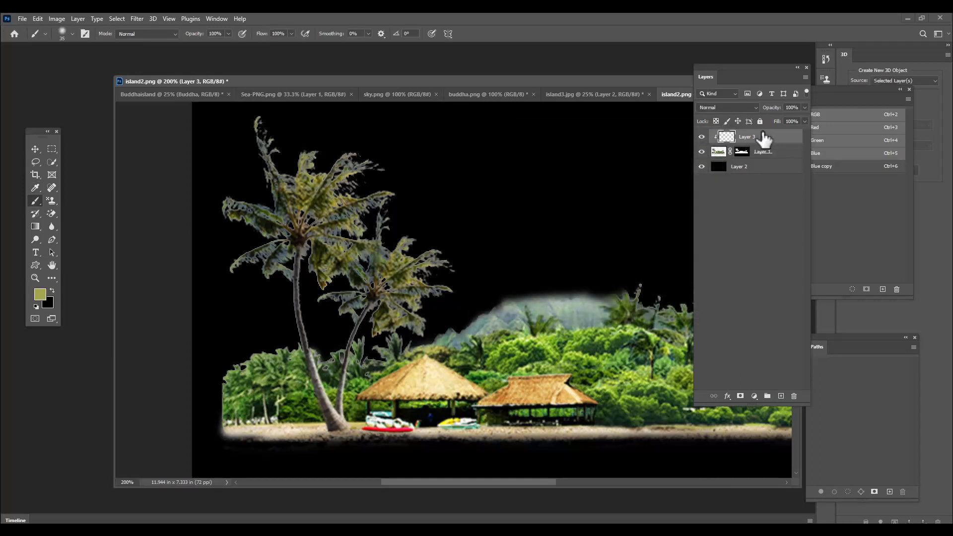
Fill the clipped Layer 3 with the olive foreground color and set its blend mode to Overlay.
key("alt+BackSpace")
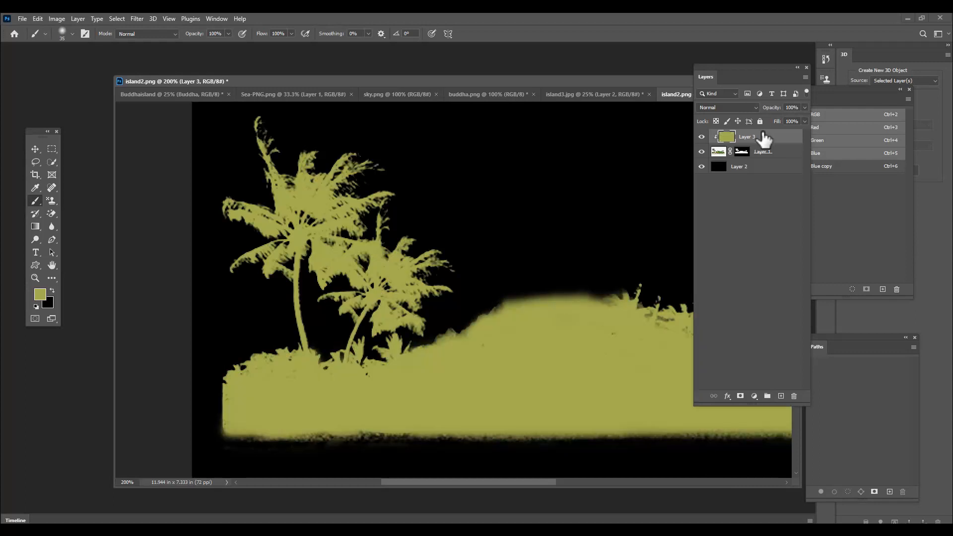
key("ctrl+minus")
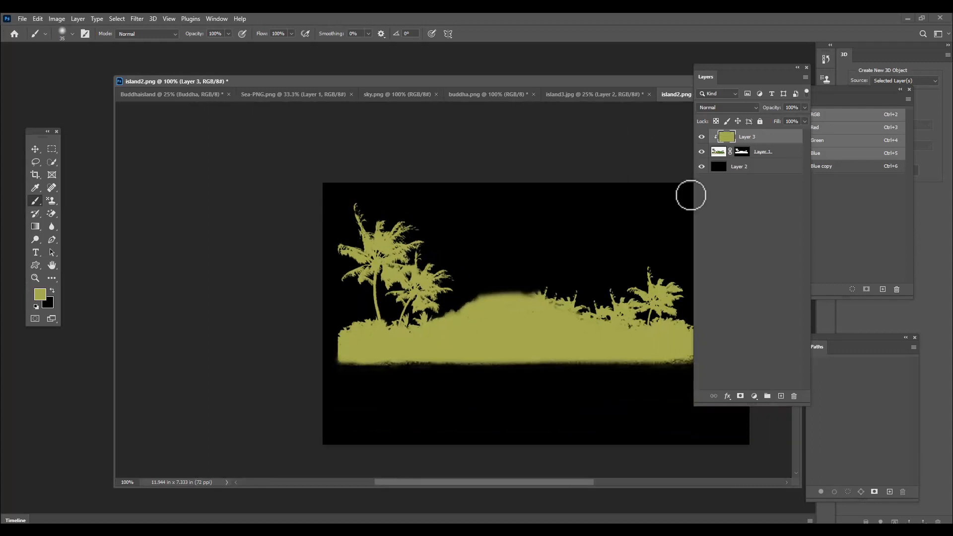
left_click(729, 107)
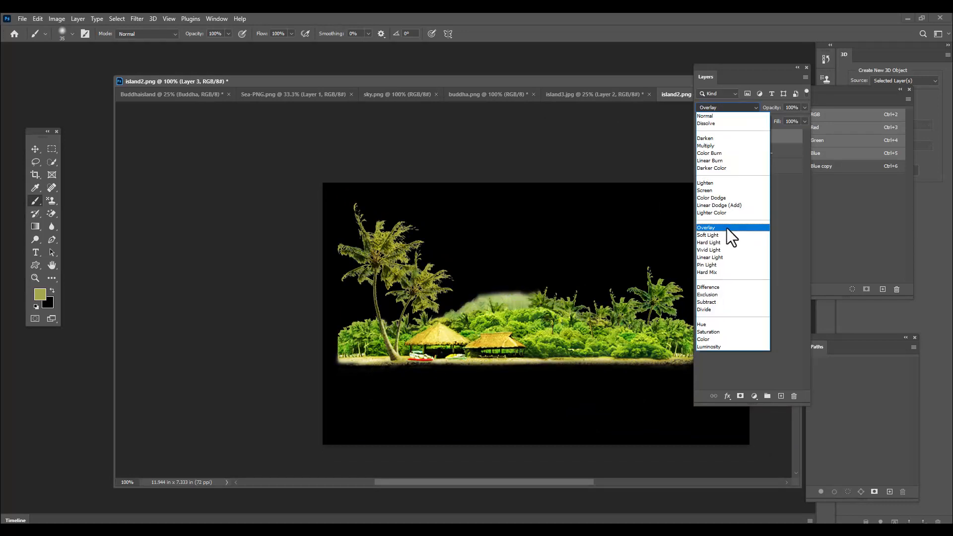
left_click(727, 228)
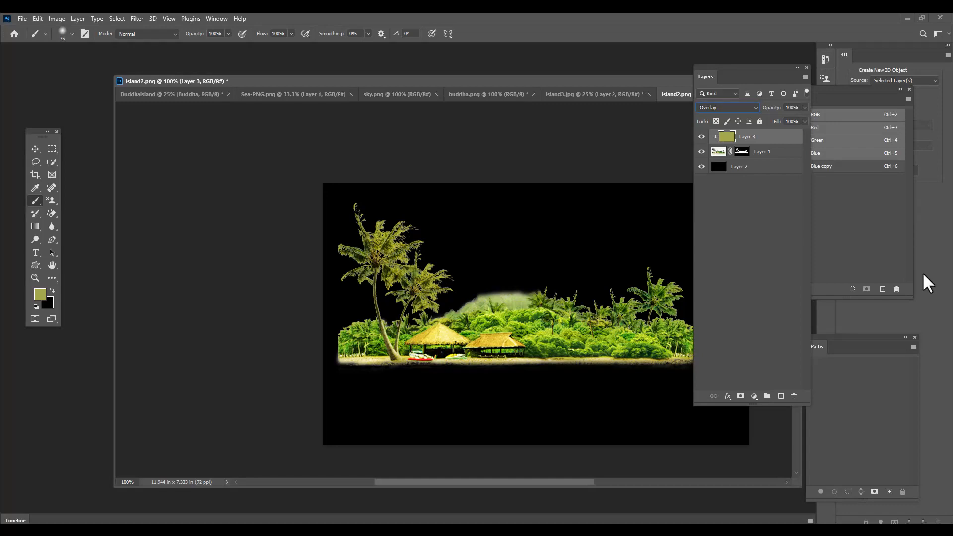
key("ctrl+plus")
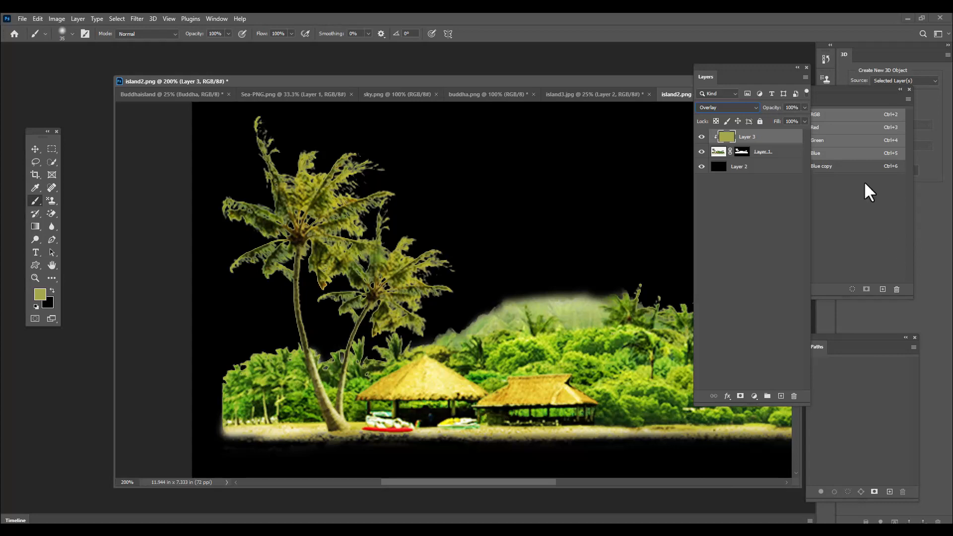
left_click(730, 107)
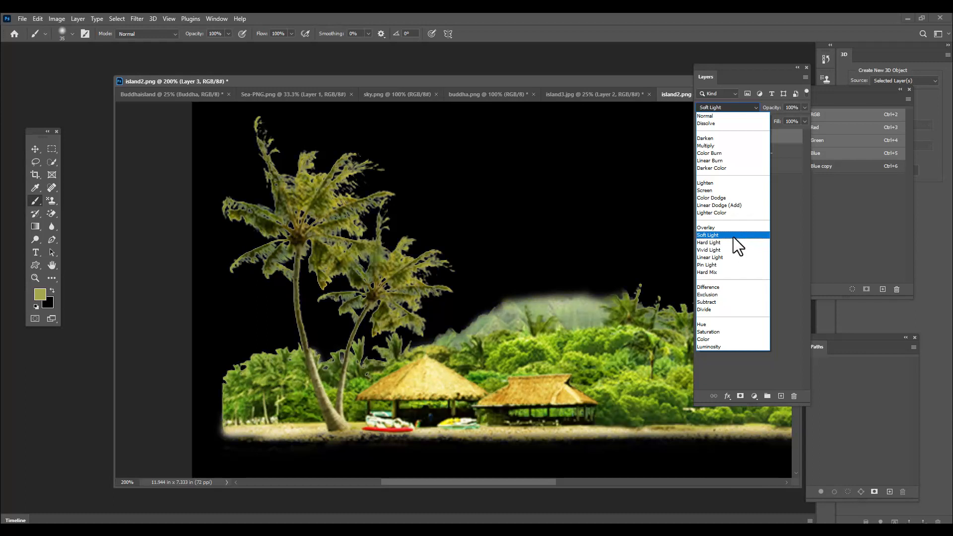
left_click(734, 229)
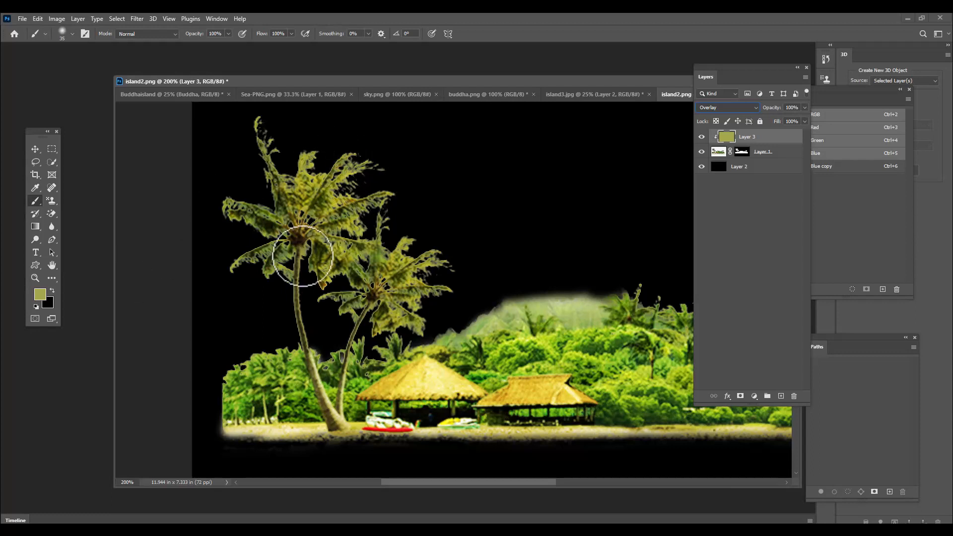
Add a black mask hiding Layer 3's olive tint and ready the brush with 74% flow and a white foreground.
left_click_drag(721, 67, 722, 61)
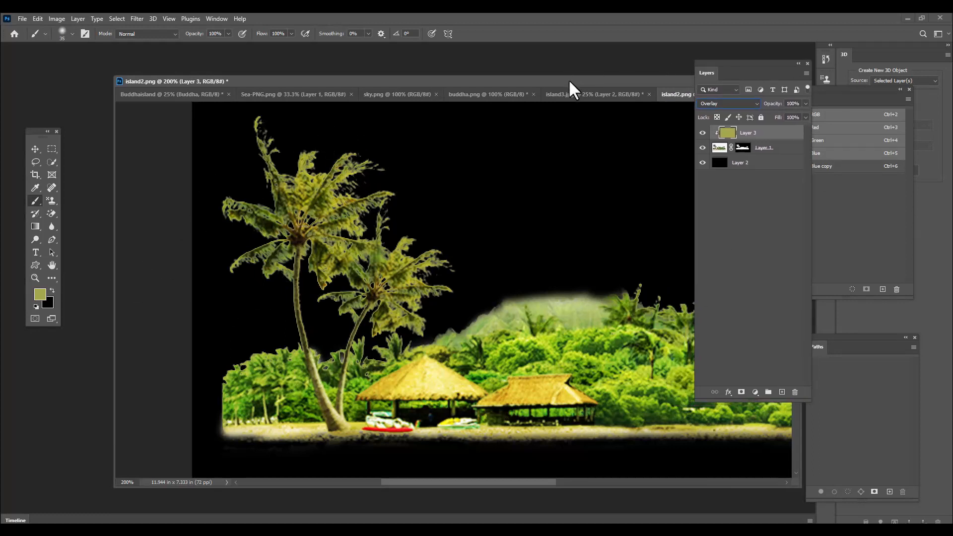
left_click_drag(569, 79, 511, 77)
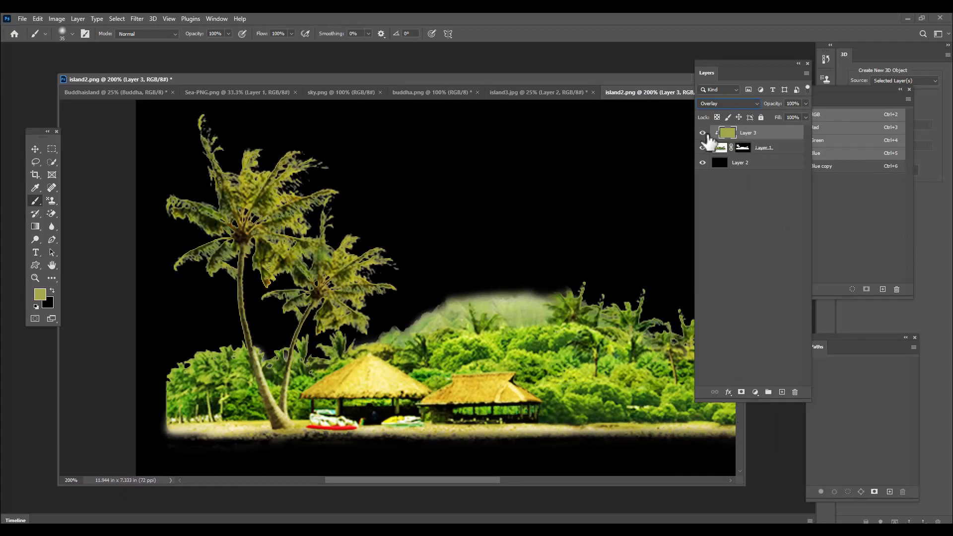
left_click(741, 393, "alt")
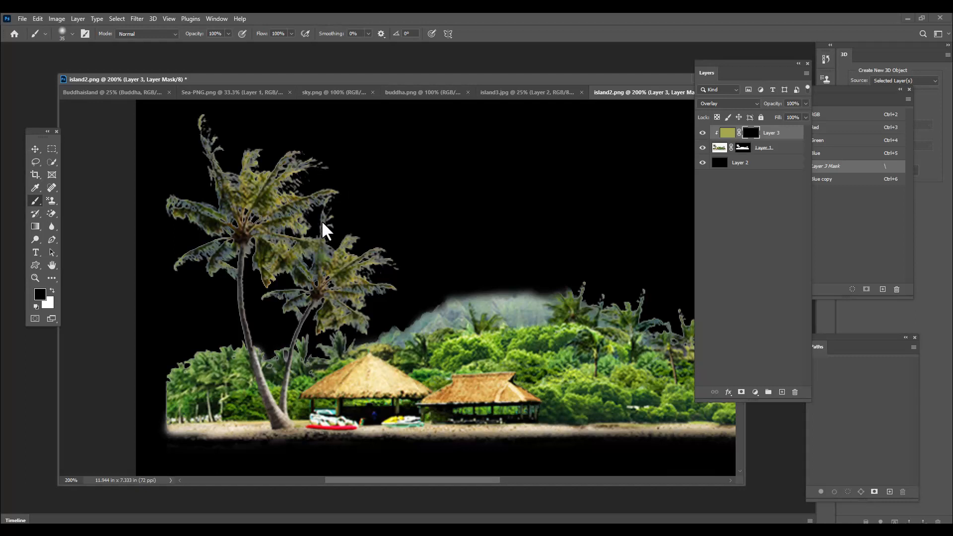
left_click(291, 33)
left_click_drag(291, 45, 279, 45)
left_click_drag(314, 78, 324, 79)
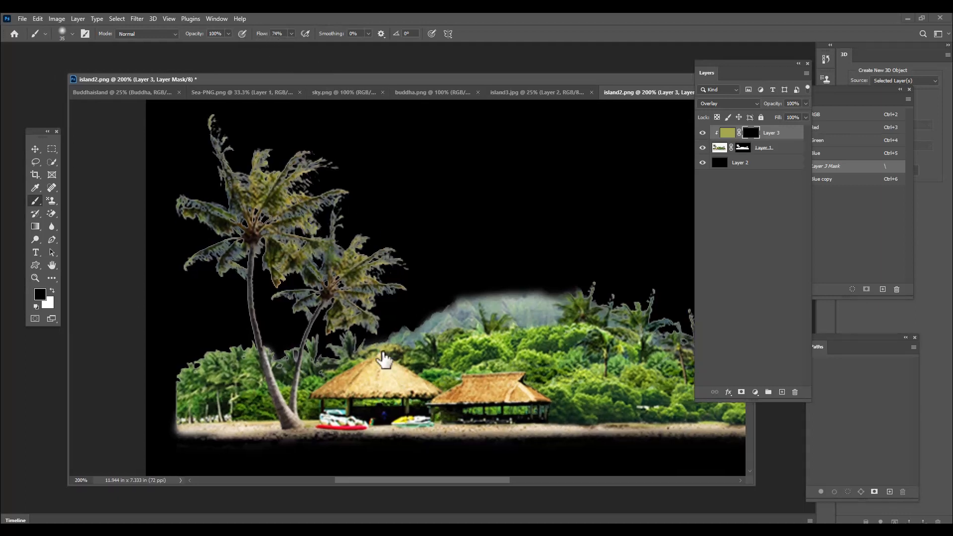
left_click(52, 291)
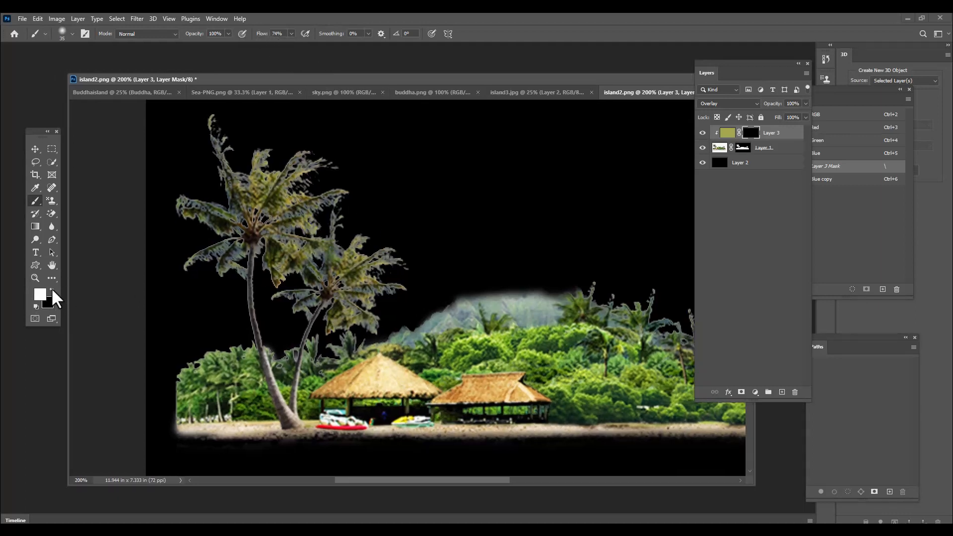
Paint white on Layer 3's mask over the palms and outer foliage across the island to tint their edges olive.
mouse_move(293, 223)
left_mouse_down()
mouse_move(211, 182)
mouse_move(239, 230)
mouse_move(176, 209)
mouse_move(230, 226)
mouse_move(246, 242)
mouse_move(198, 266)
mouse_move(219, 245)
mouse_move(184, 270)
mouse_move(276, 261)
mouse_move(273, 282)
mouse_move(285, 269)
mouse_move(261, 217)
mouse_move(296, 247)
mouse_move(336, 260)
mouse_move(327, 274)
mouse_move(339, 299)
mouse_move(312, 272)
mouse_move(331, 308)
mouse_move(291, 312)
mouse_move(294, 293)
mouse_move(358, 306)
mouse_move(349, 302)
mouse_move(339, 303)
mouse_move(395, 336)
mouse_move(359, 288)
mouse_move(411, 288)
mouse_move(357, 275)
mouse_move(409, 256)
mouse_move(321, 239)
mouse_move(308, 248)
mouse_move(312, 215)
mouse_move(276, 296)
mouse_move(266, 236)
mouse_move(245, 281)
left_mouse_up()
left_click_drag(482, 480, 570, 438)
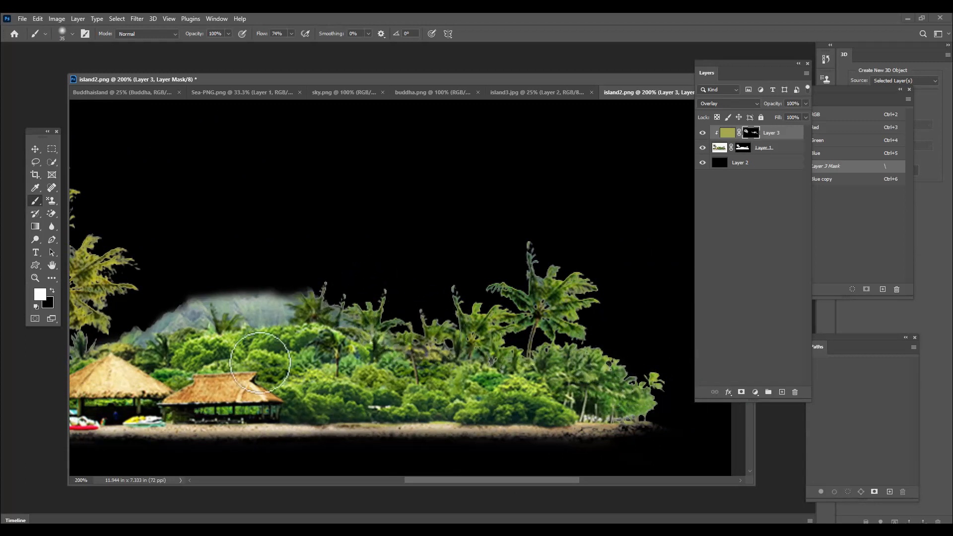
left_click_drag(441, 481, 374, 472)
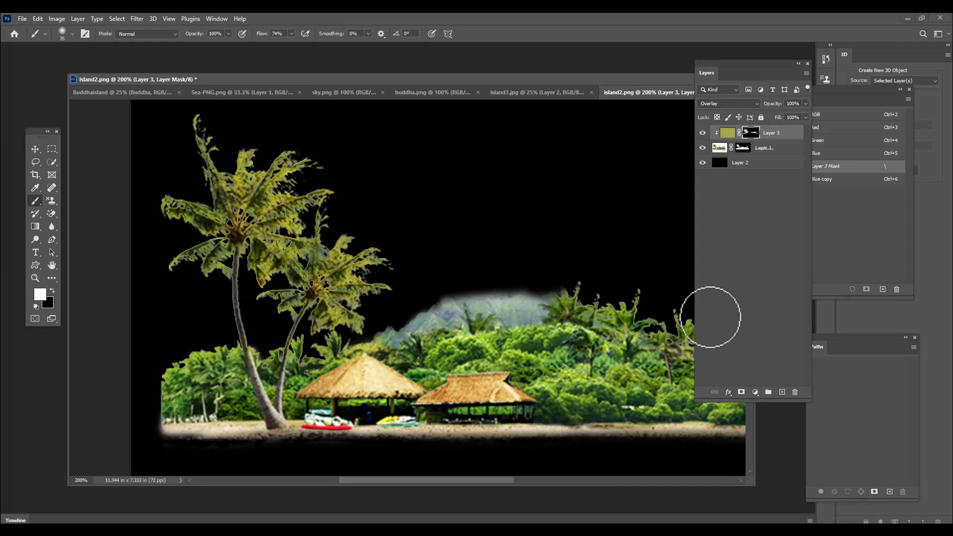
left_click_drag(497, 475, 585, 444)
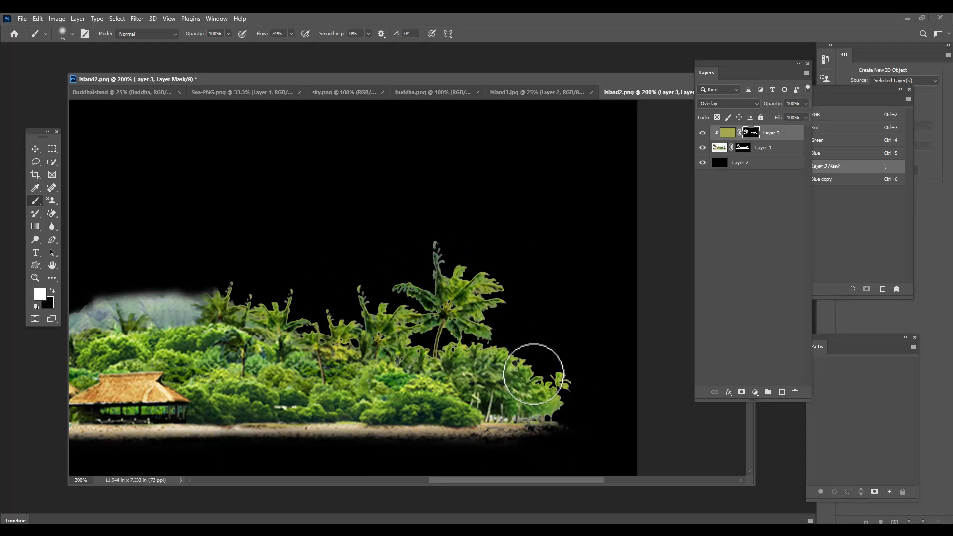
left_click_drag(494, 479, 448, 484)
Delete the black backdrop Layer 2 and merge the olive tint layer with the masked island layer.
left_click(773, 167)
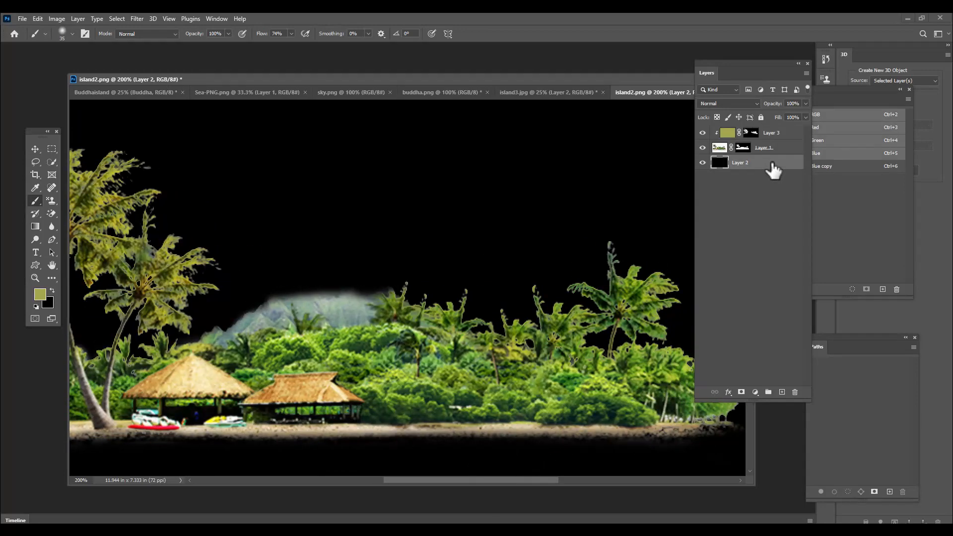
key("Delete")
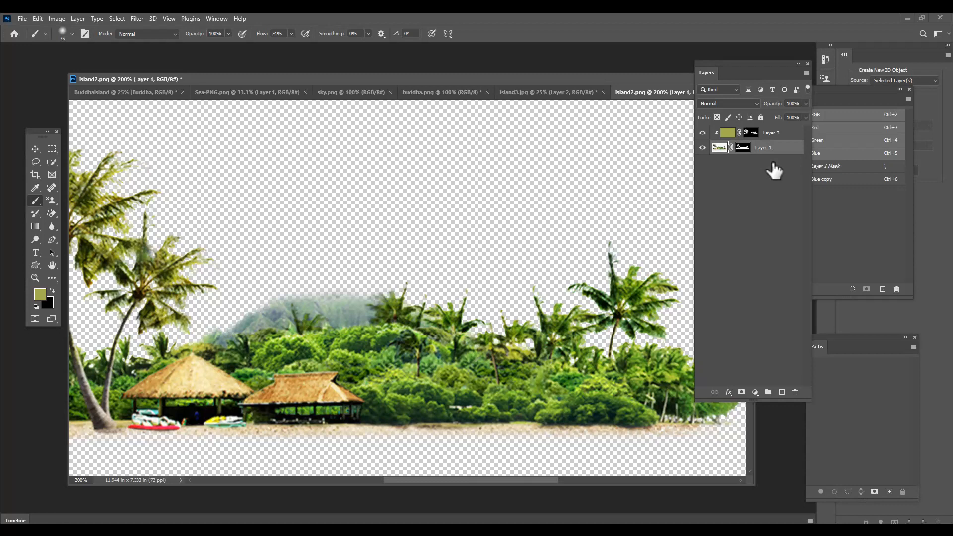
left_click(793, 134, "shift")
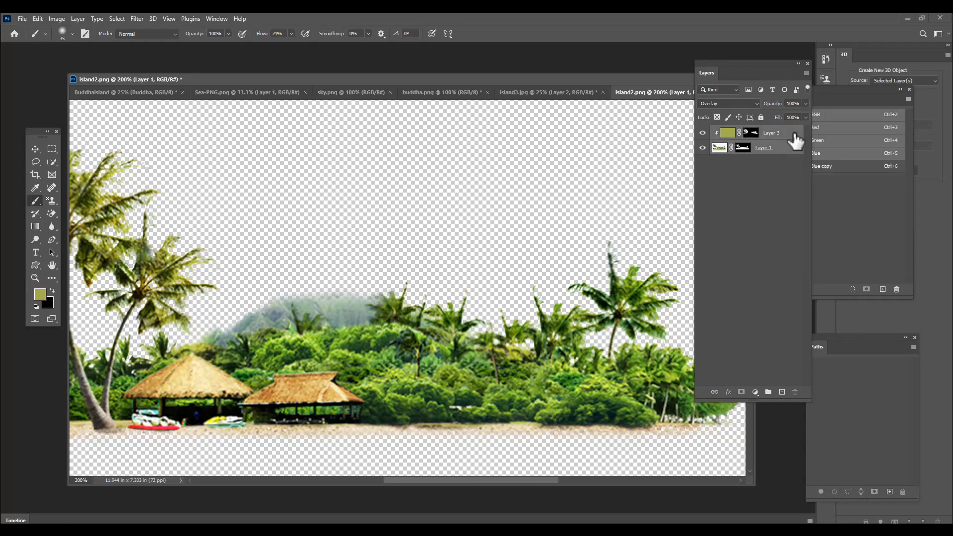
key("ctrl+e")
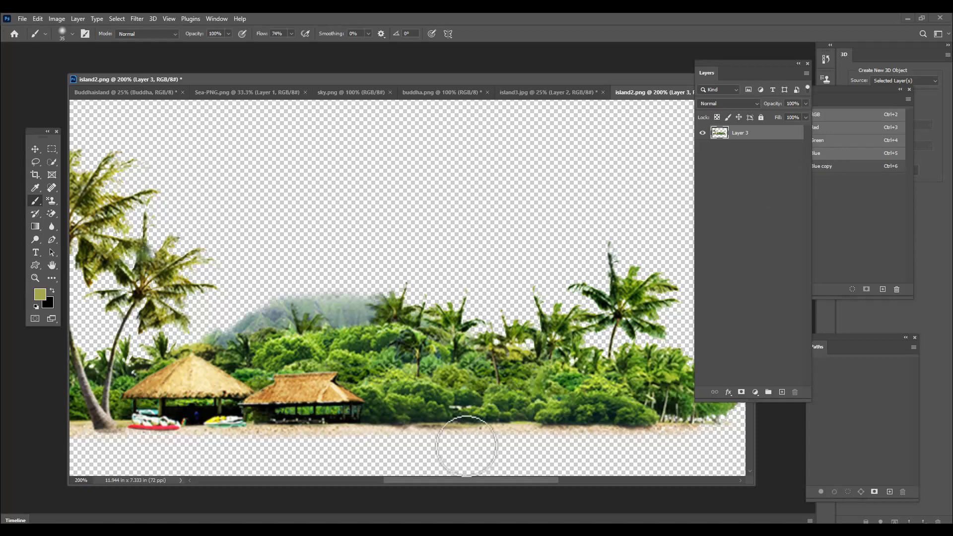
left_click_drag(456, 481, 424, 491)
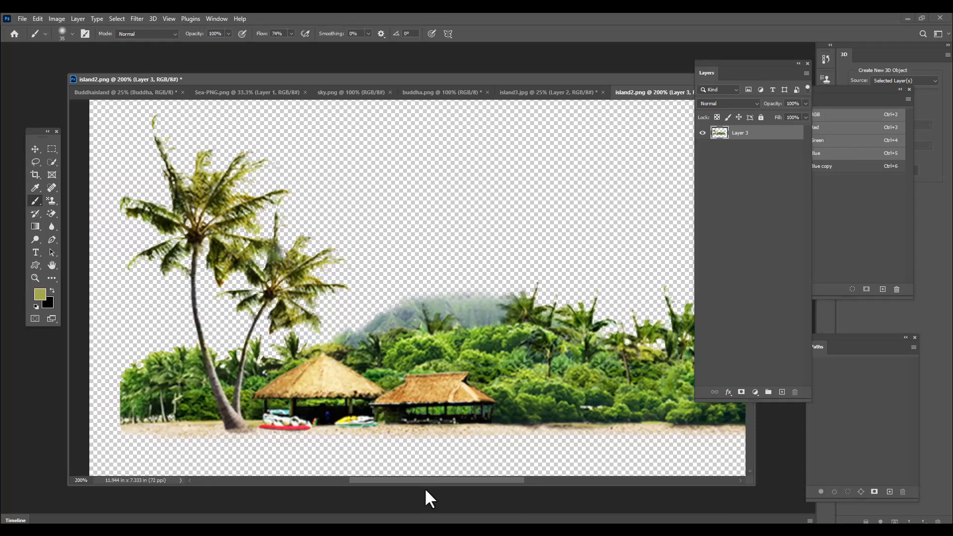
key("ctrl+minus")
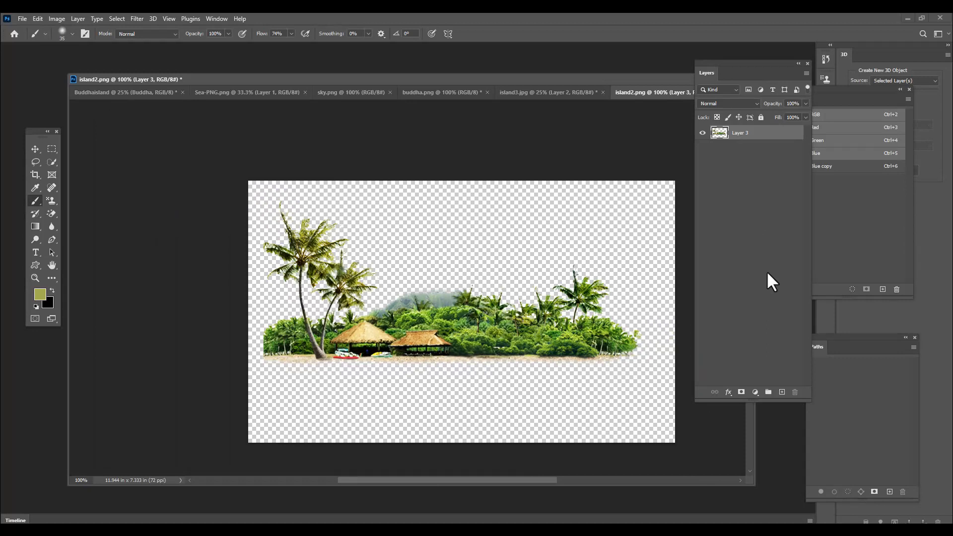
Bring the merged palm island into the Buddhaisland document and place its layer beneath the Buddha layer.
left_click(32, 150)
left_click_drag(488, 342, 366, 318)
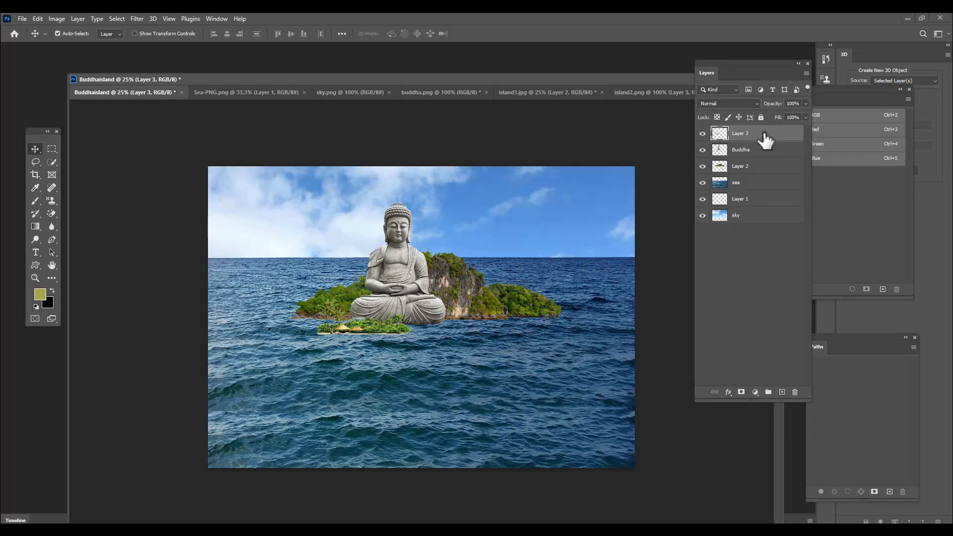
left_click_drag(763, 141, 762, 154)
Scale the palm island proportionally to about 253% and position it behind the Buddha, over the front of the rocky island.
key("ctrl+t")
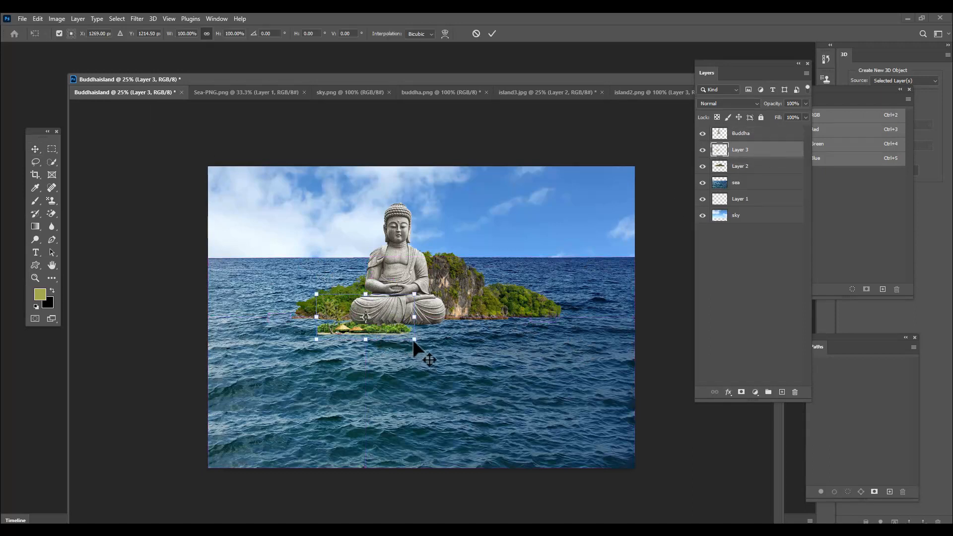
left_click_drag(415, 295, 530, 240)
left_click_drag(491, 308, 551, 260)
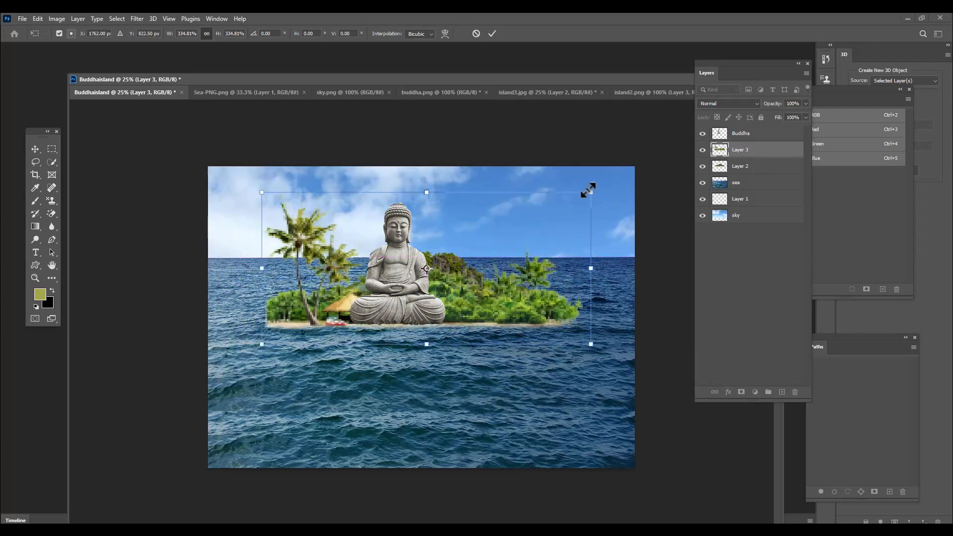
left_click_drag(592, 192, 550, 211)
left_click_drag(495, 288, 501, 305)
left_click_drag(556, 344, 558, 343)
left_click_drag(496, 301, 497, 302)
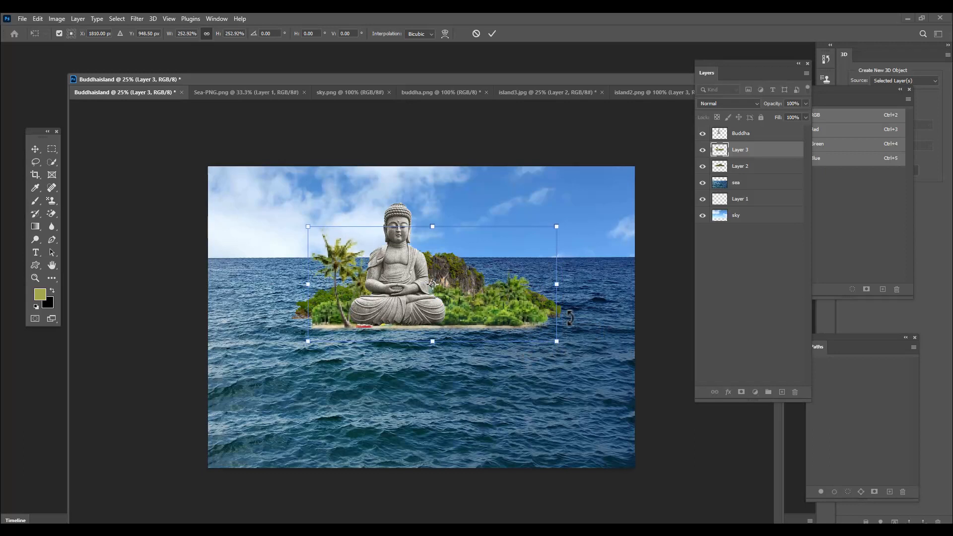
Nudge the palm island upward to a Y position of 920.50 px and apply the transform.
key("shift+Up")
key("shift+Up")
key("Up")
key("Up")
key("Up")
key("Up")
key("Up")
key("Up")
key("Up")
key("Up")
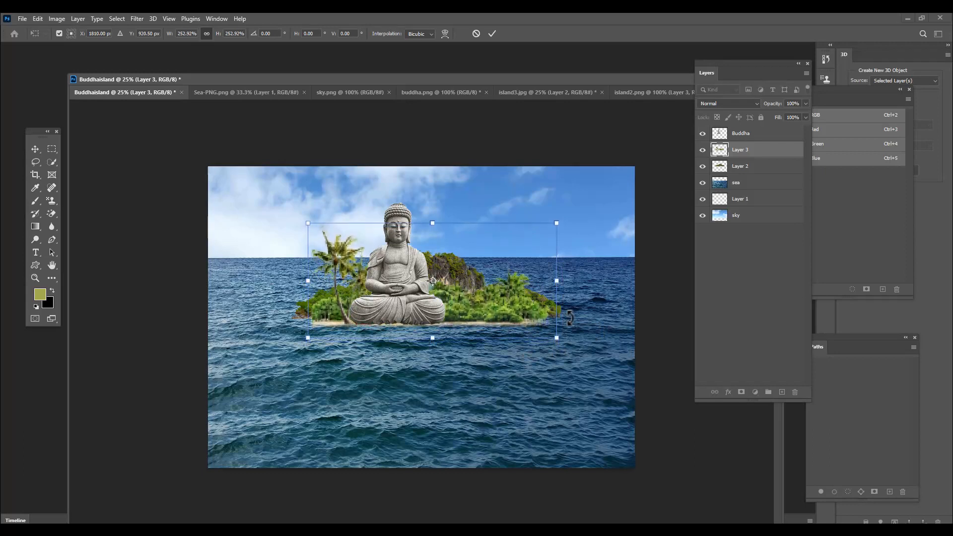
key("Return")
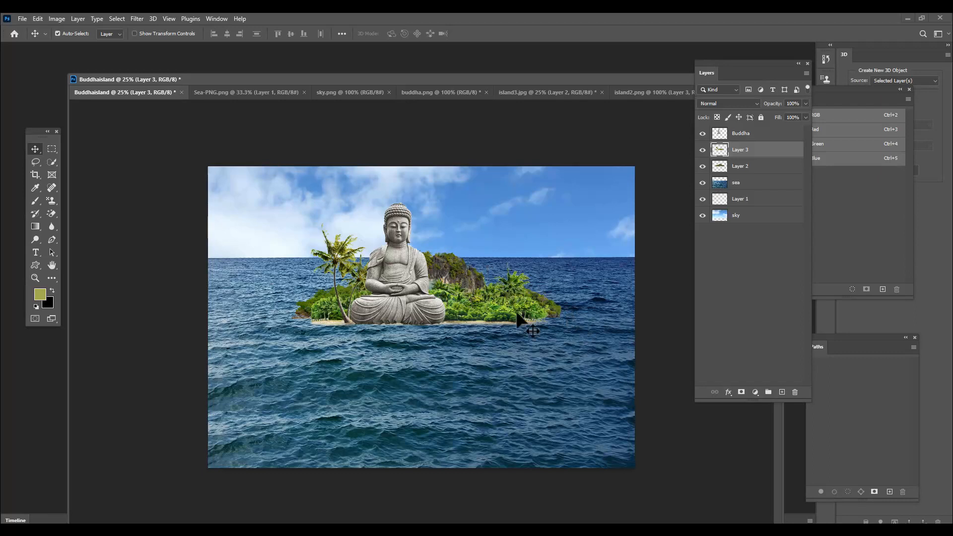
Rename Layer 2 as backisland and Layer 3 as frontisland.
double_click(749, 164)
type("back")
type("sland")
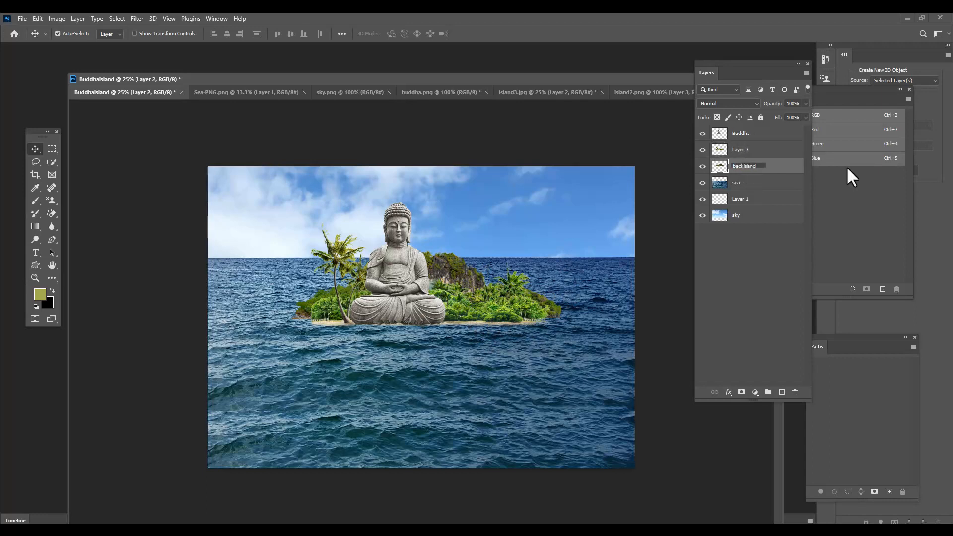
left_click(747, 155)
double_click(748, 154)
type("f")
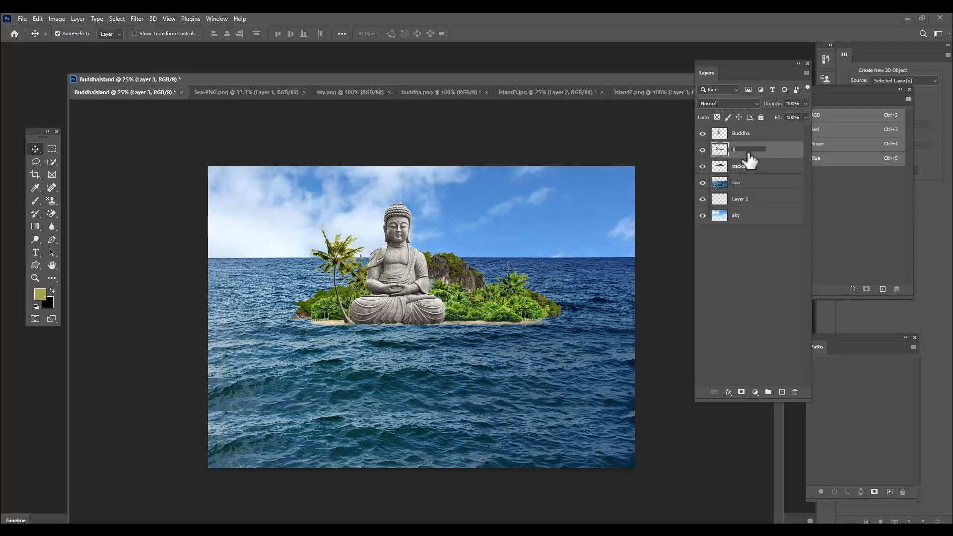
type("rontisland")
key("Return")
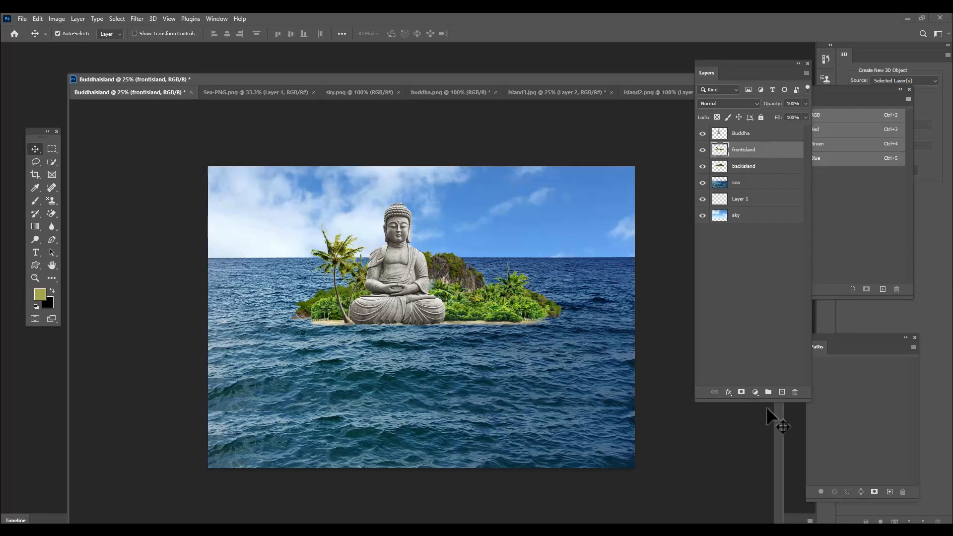
Add a layer mask to frontisland and paint black along its sandy shoreline with a 250 px soft brush.
left_click(742, 392)
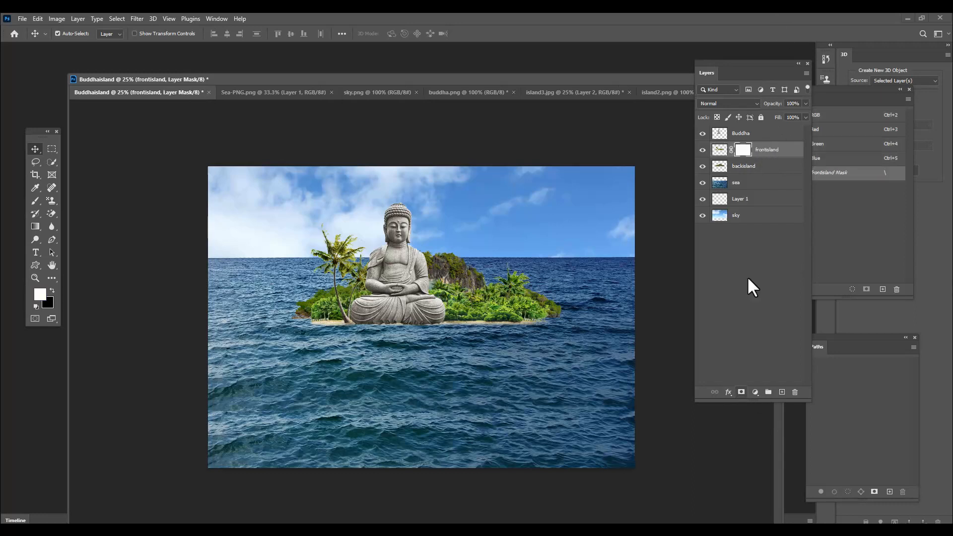
left_click(35, 201)
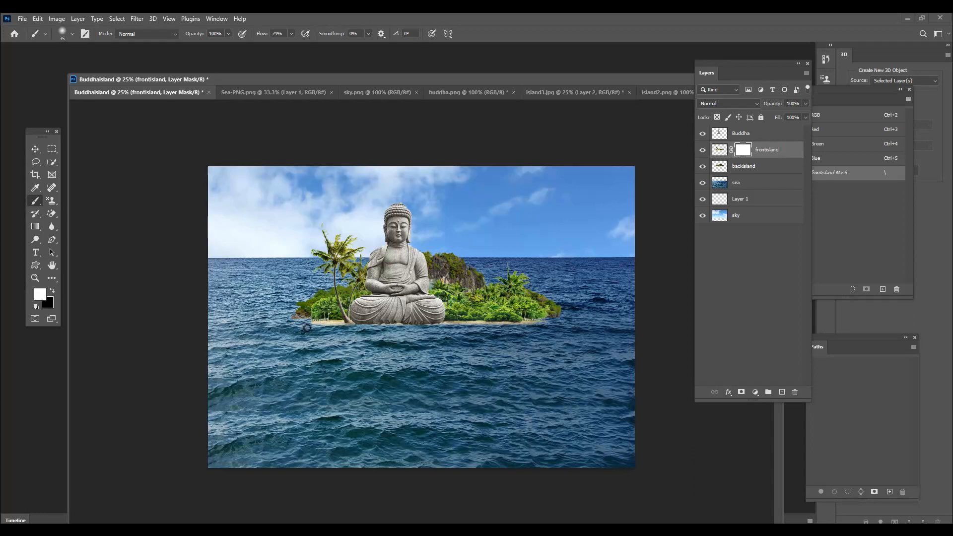
key("bracketright")
key("bracketright")
key("bracketright")
key("bracketright")
key("bracketright")
key("bracketright")
key("bracketright")
key("bracketright")
key("bracketright")
key("bracketright")
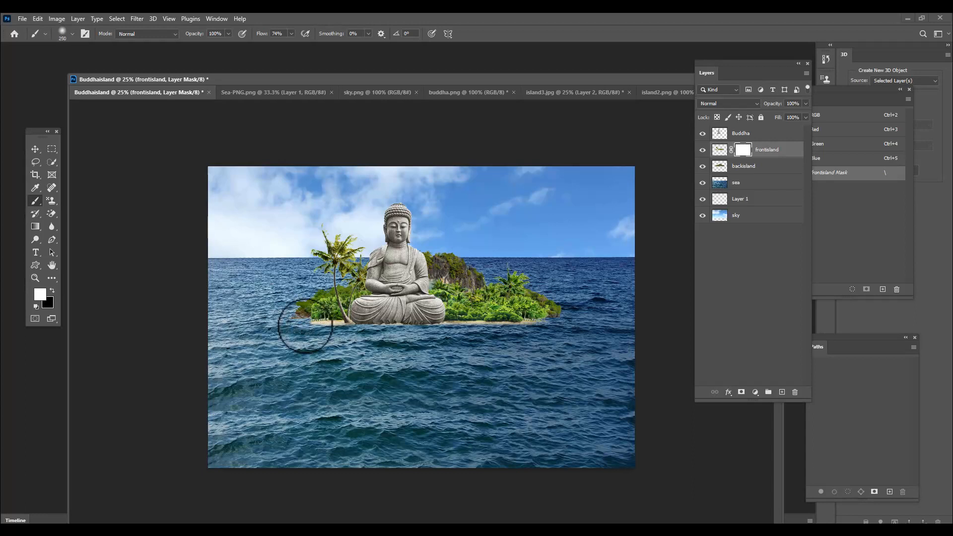
left_click(55, 293)
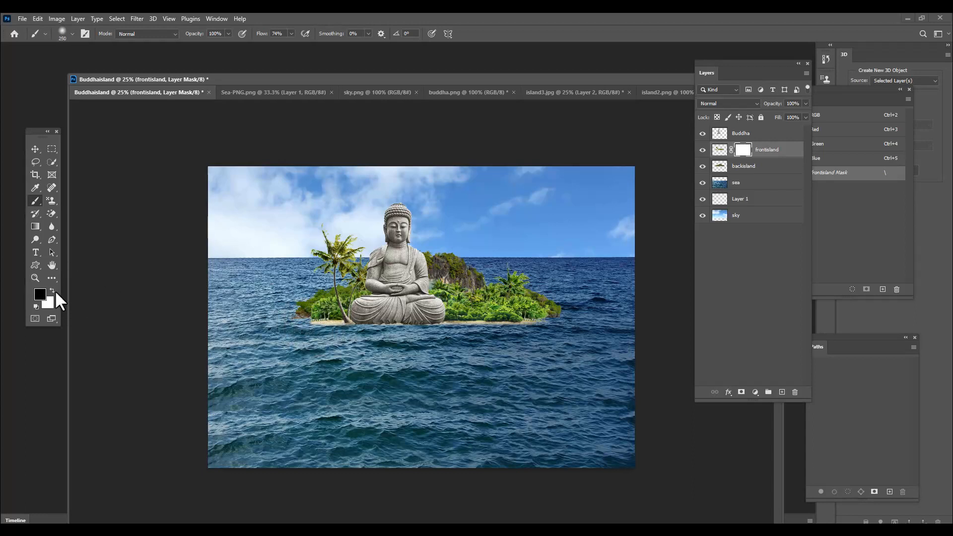
left_click_drag(289, 332, 592, 324)
left_click(34, 149)
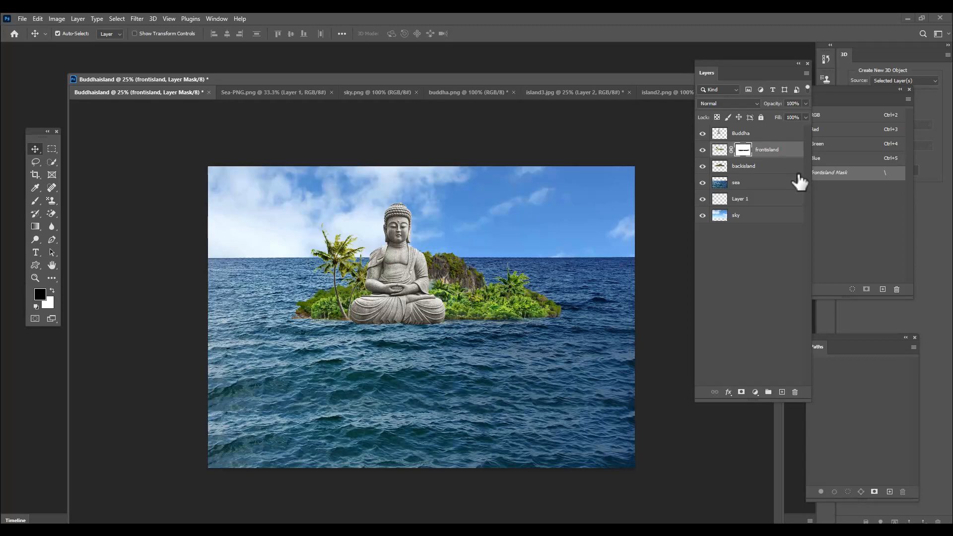
Open the ground2 image from the buddhastatue folder and enlarge its document window.
key("ctrl+o")
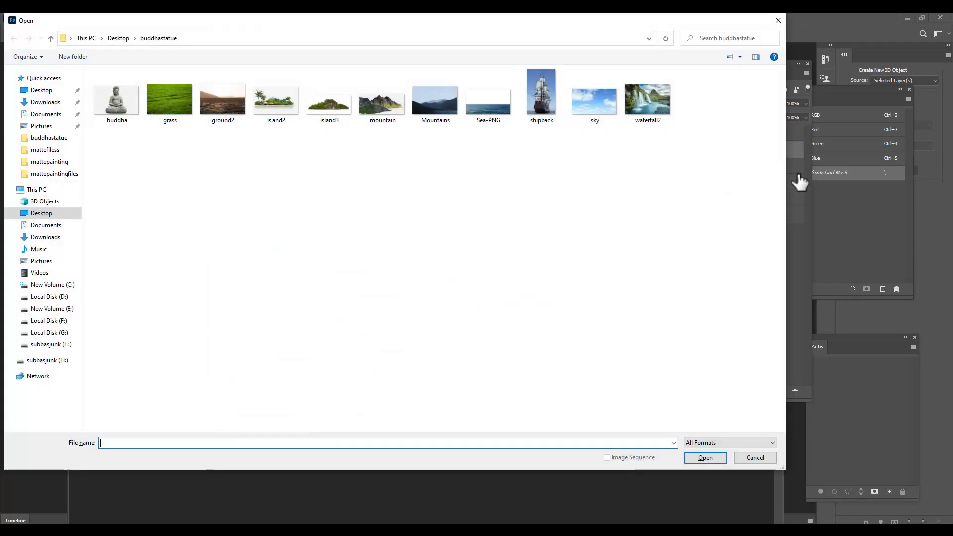
left_click(228, 119)
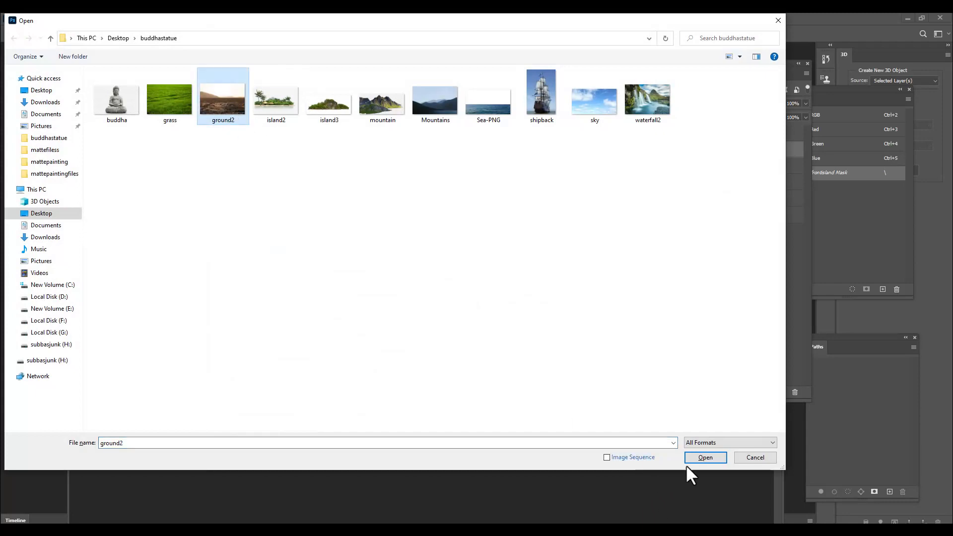
left_click(705, 458)
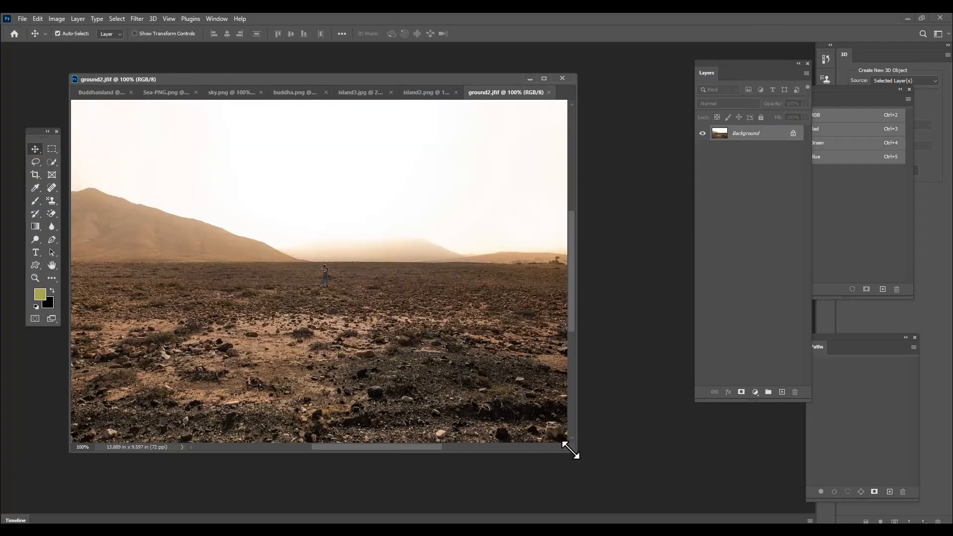
left_click_drag(571, 452, 723, 504)
Lasso the person standing in the field and replace the area with clean ground from beside it using the Patch tool.
left_click(37, 161)
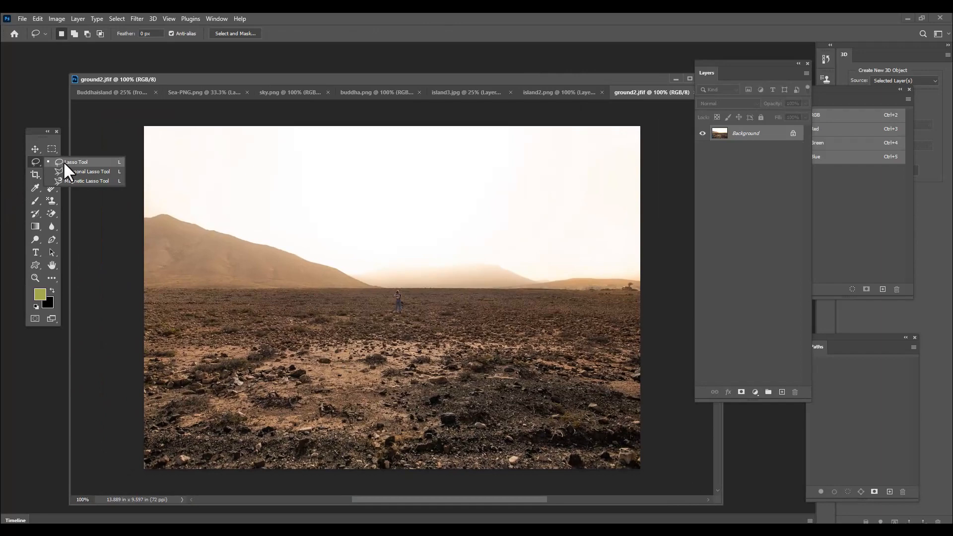
left_click(65, 163)
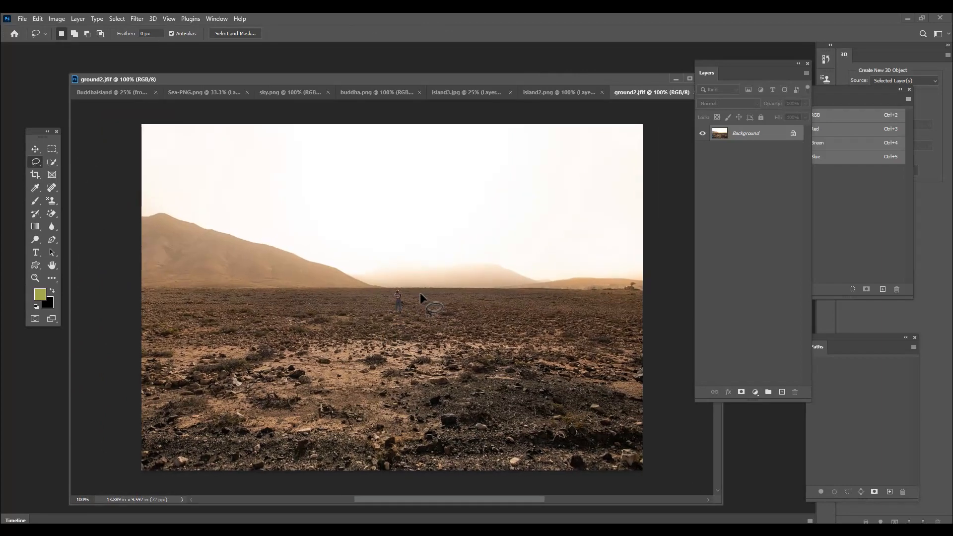
key("ctrl+plus")
mouse_move(420, 309)
left_mouse_down()
mouse_move(408, 284)
mouse_move(388, 327)
mouse_move(401, 341)
mouse_move(416, 332)
mouse_move(420, 310)
left_mouse_up()
left_click(51, 189)
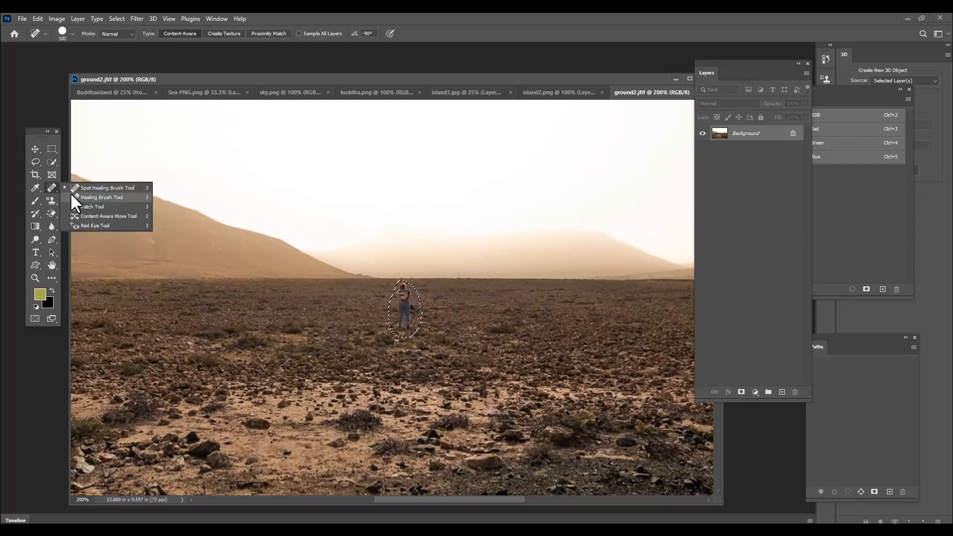
left_click(80, 205)
mouse_move(408, 318)
left_mouse_down()
mouse_move(417, 329)
mouse_move(508, 319)
left_mouse_up()
left_click(425, 321)
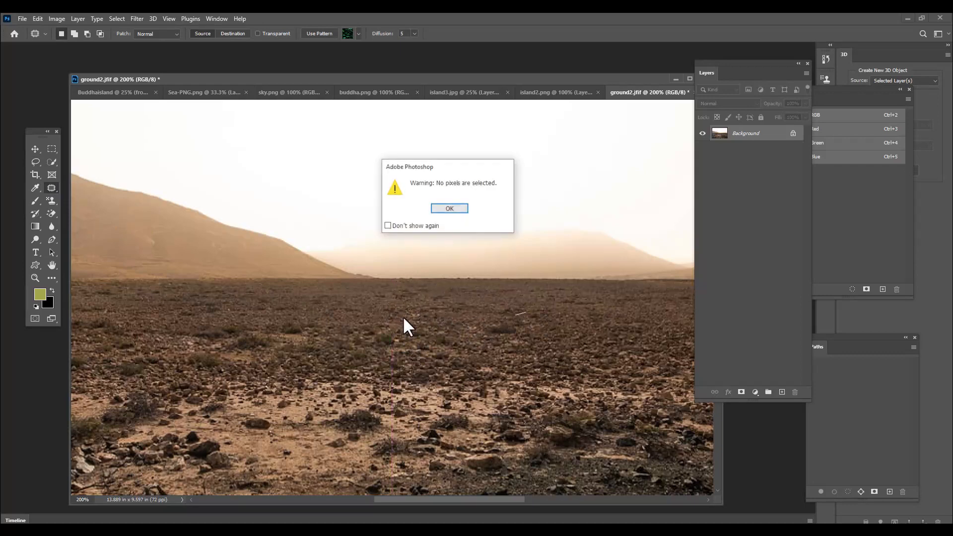
left_click(456, 210)
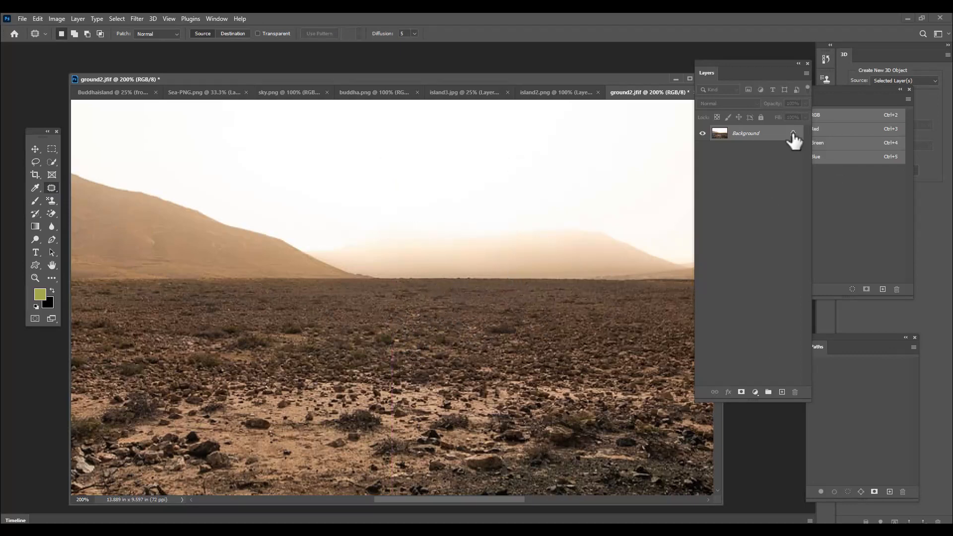
key("ctrl+minus")
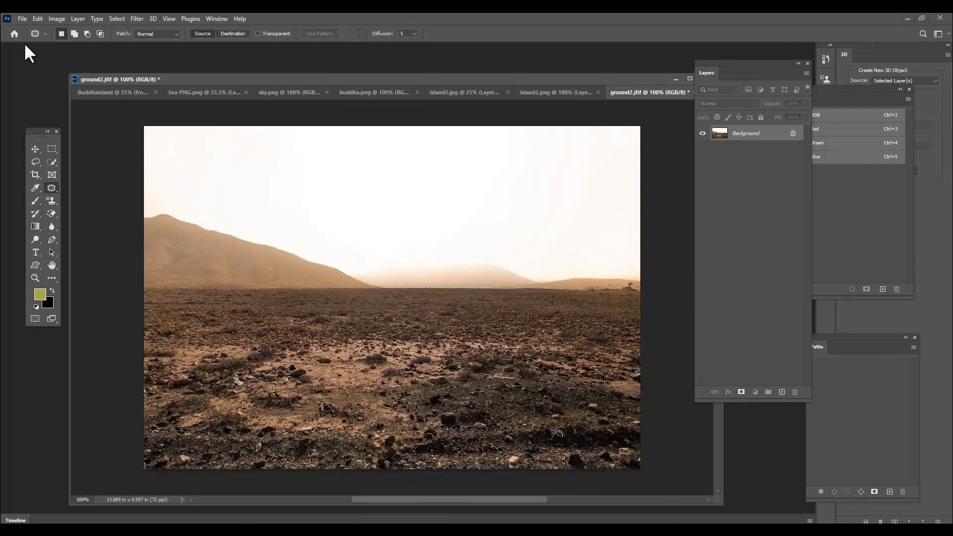
Select a wide rectangle of bare ground below the horizon and feather the selection by 7 pixels.
left_click_drag(50, 149, 85, 150)
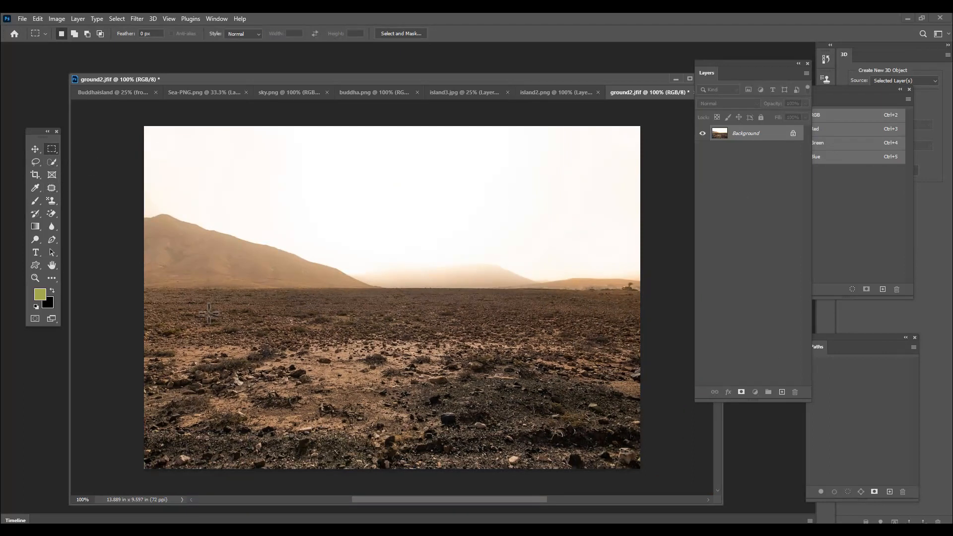
left_click_drag(177, 298, 618, 425)
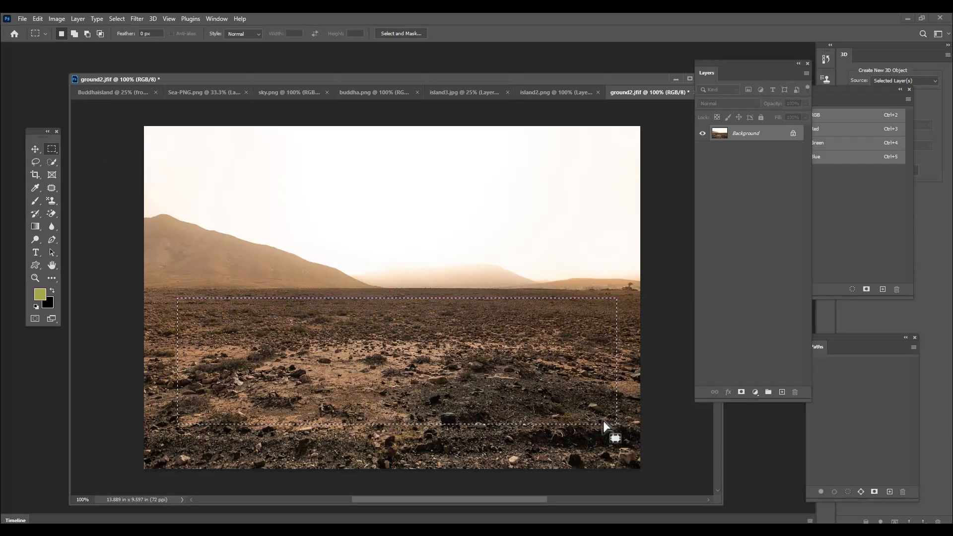
right_click(401, 327)
left_click(439, 348)
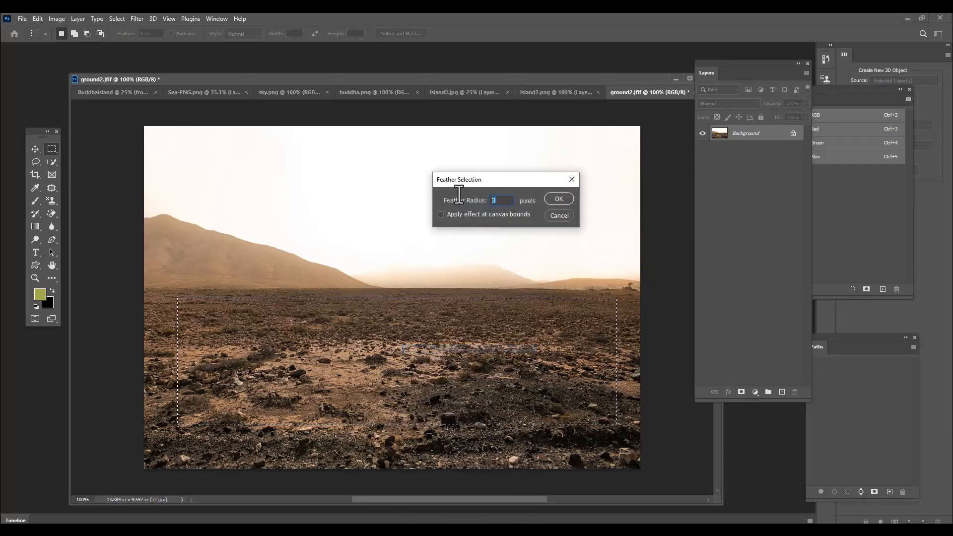
type("7")
left_click(558, 200)
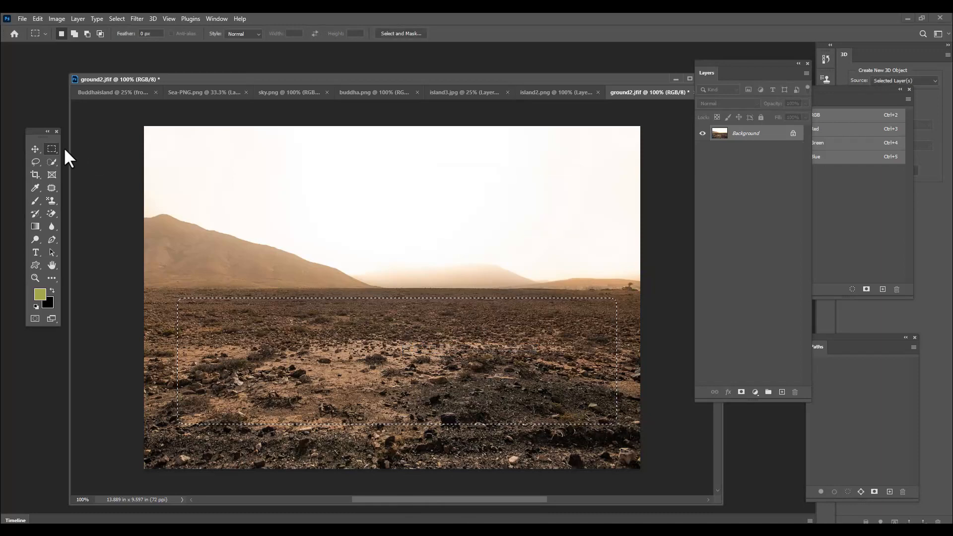
Bring the selected ground into the Buddhaisland composition and order its layer between backisland and sea.
left_click(28, 150)
left_click_drag(428, 319, 505, 309)
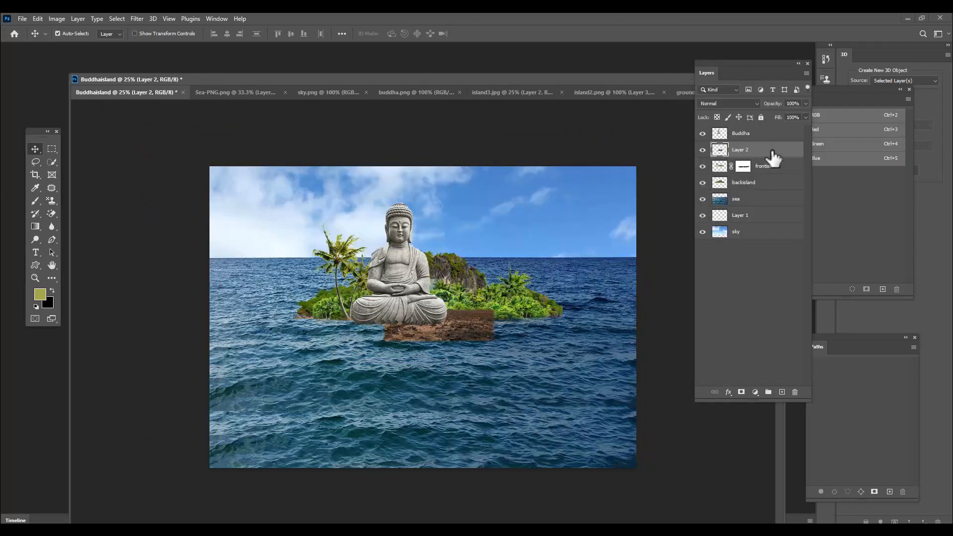
left_click_drag(773, 157, 763, 185)
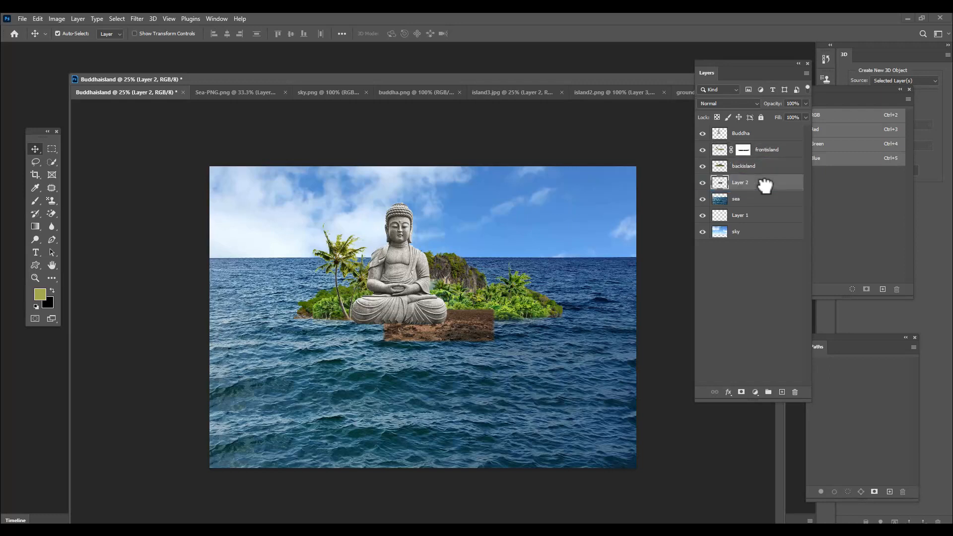
Scale the ground piece proportionally to 285.80% and distort its two upper corners inward to the island's sides.
key("ctrl+t")
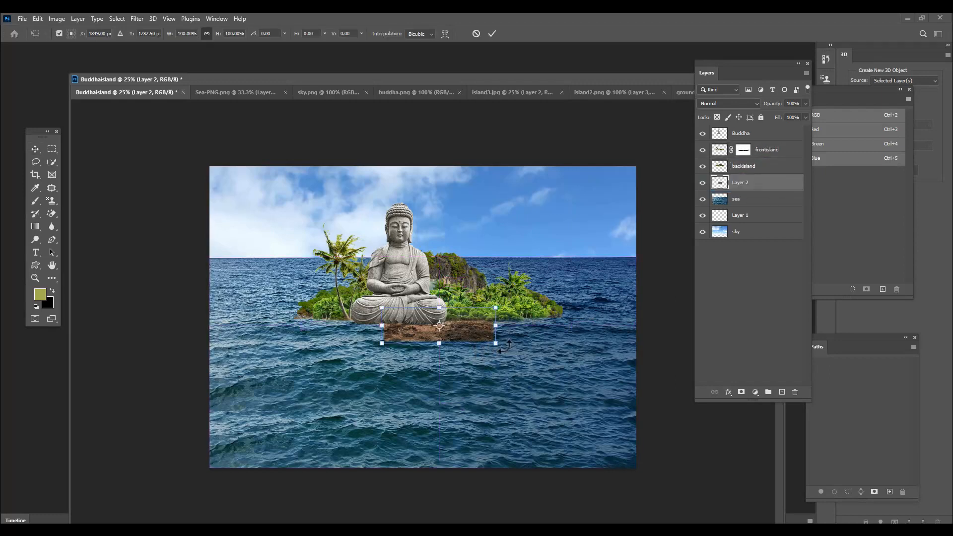
left_click_drag(496, 343, 590, 377)
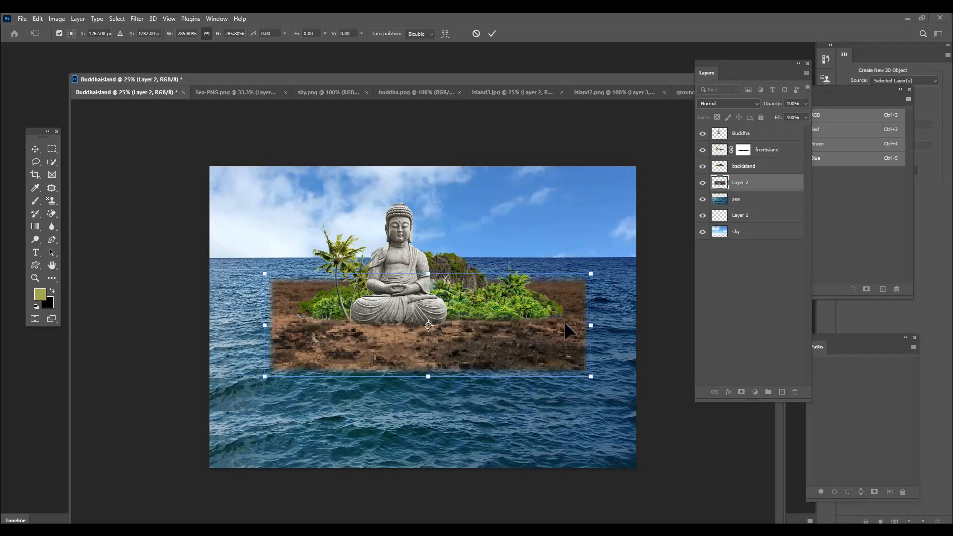
right_click(564, 323)
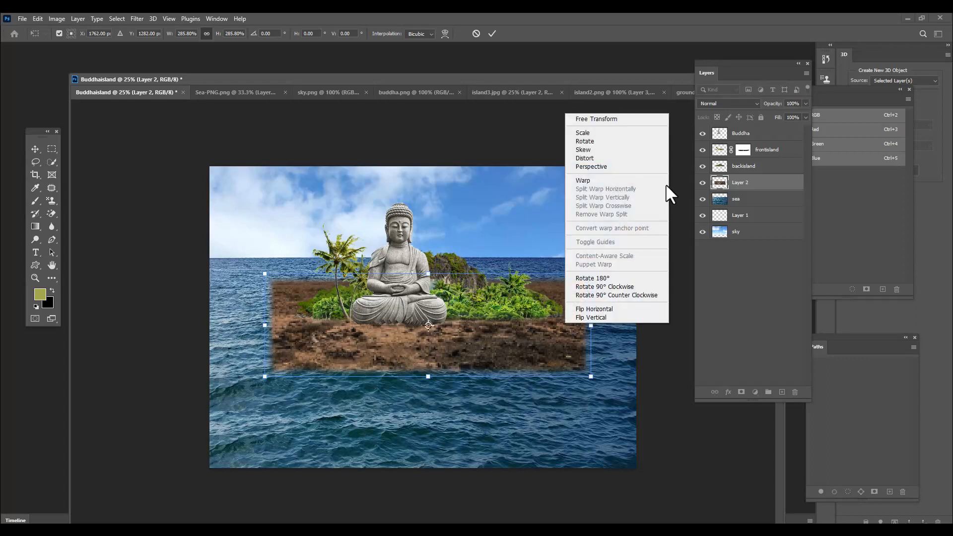
left_click(581, 158)
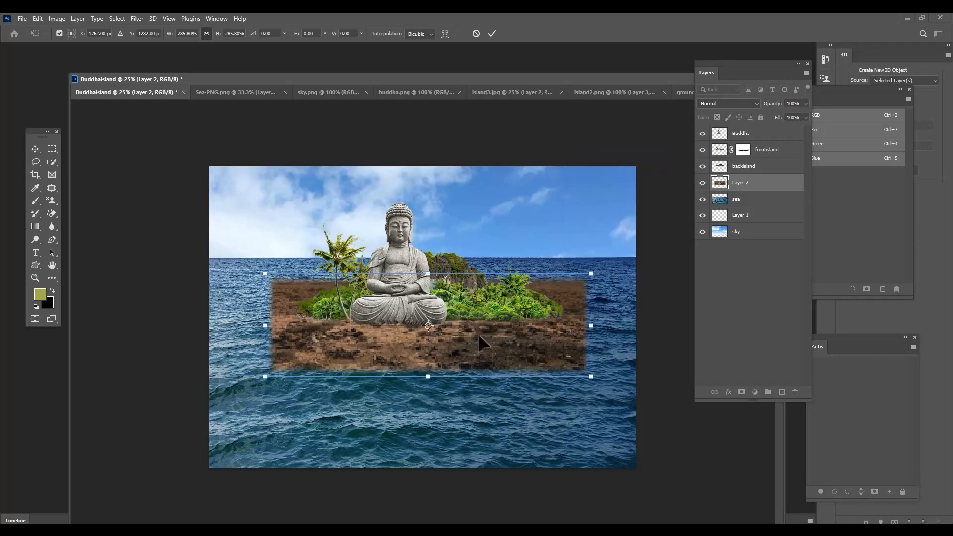
left_click_drag(265, 273, 301, 293)
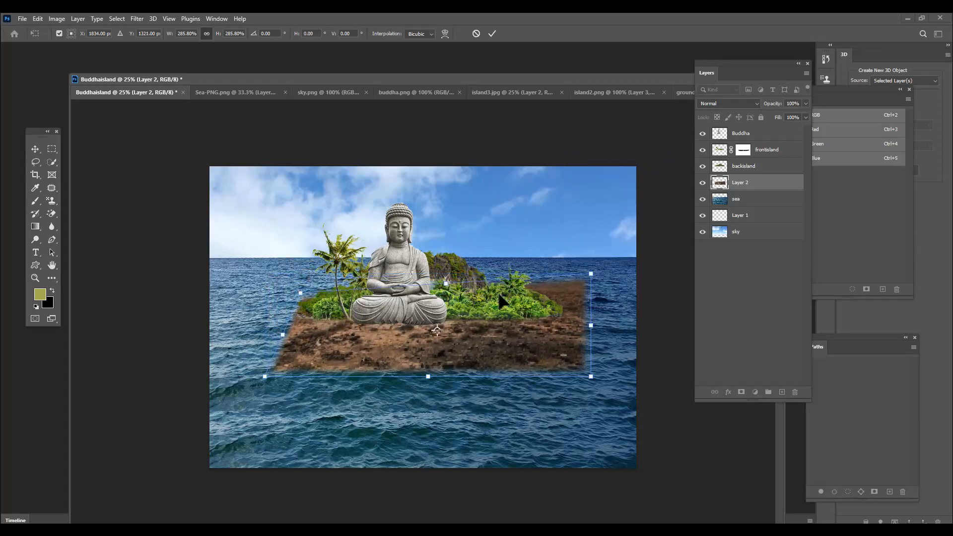
left_click_drag(591, 273, 558, 287)
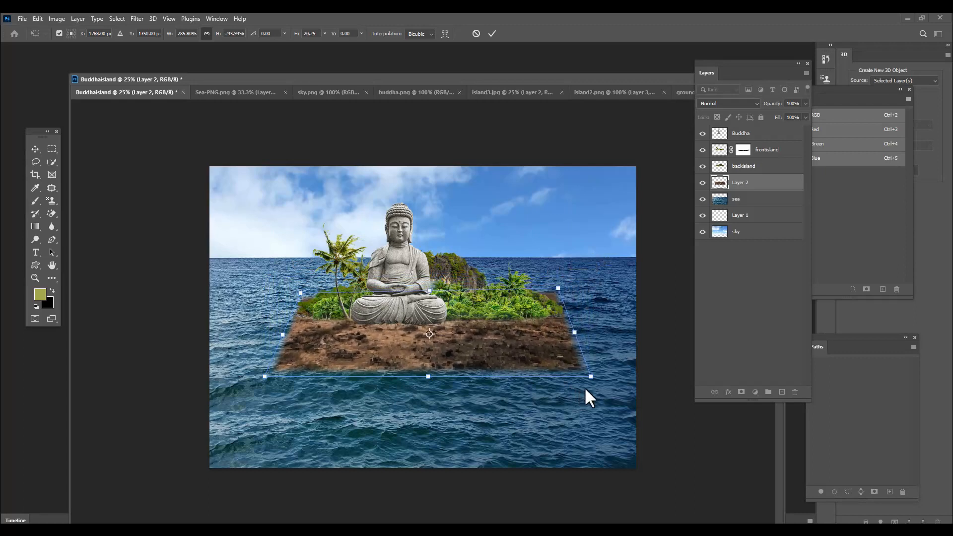
Distort the ground's lower corners outward almost to the canvas sides, refine the upper corners and apply the transform.
left_click_drag(592, 376, 614, 366)
left_click_drag(266, 376, 239, 357)
left_click_drag(301, 292, 301, 287)
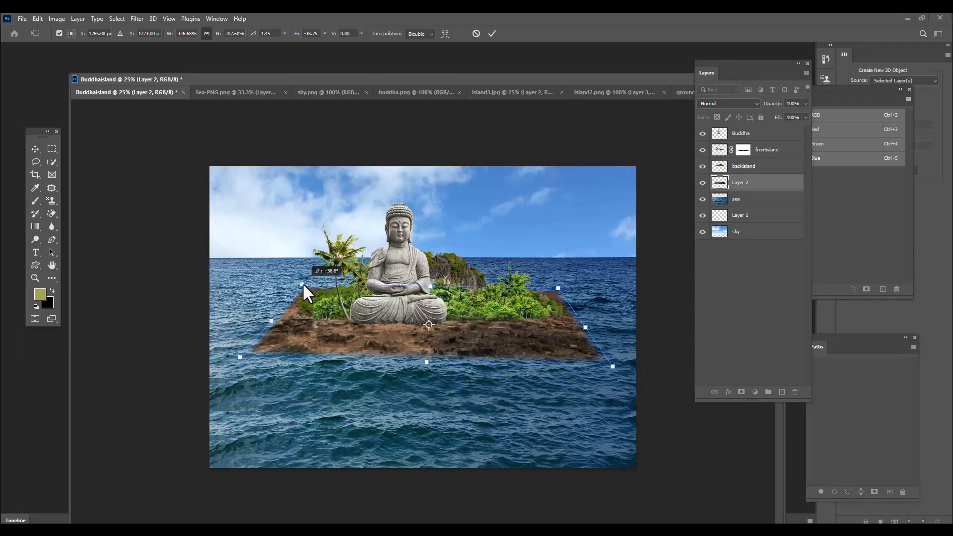
left_click_drag(559, 287, 569, 289)
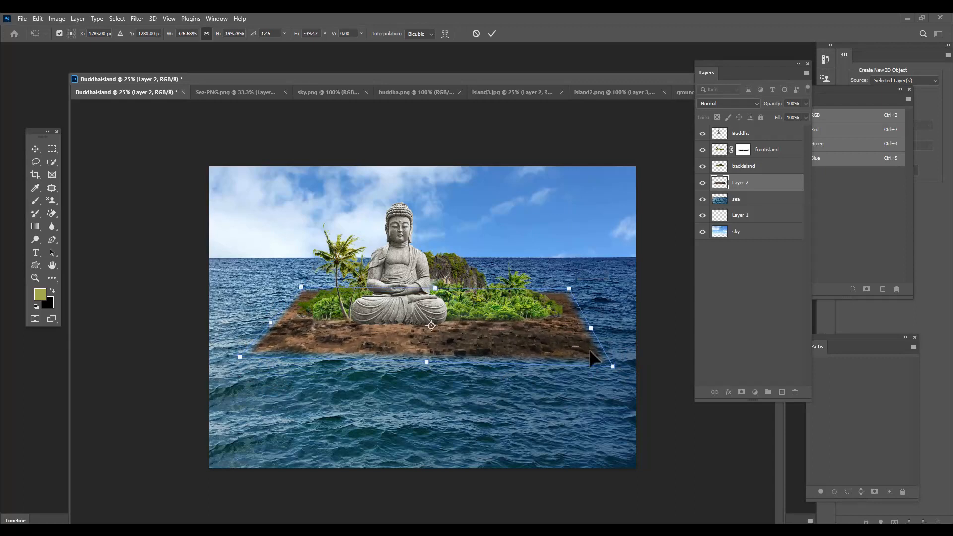
left_click_drag(613, 366, 634, 360)
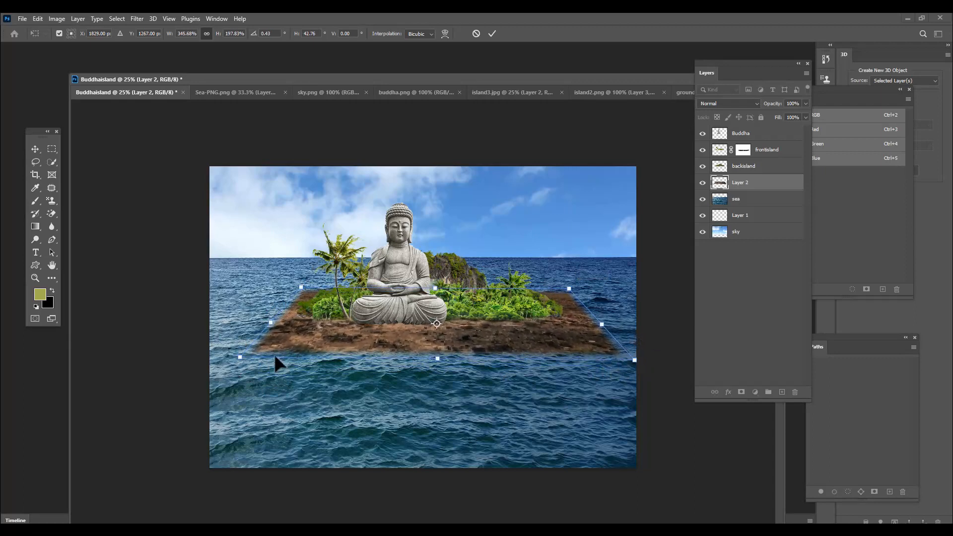
left_click_drag(239, 357, 213, 367)
left_click_drag(302, 287, 291, 279)
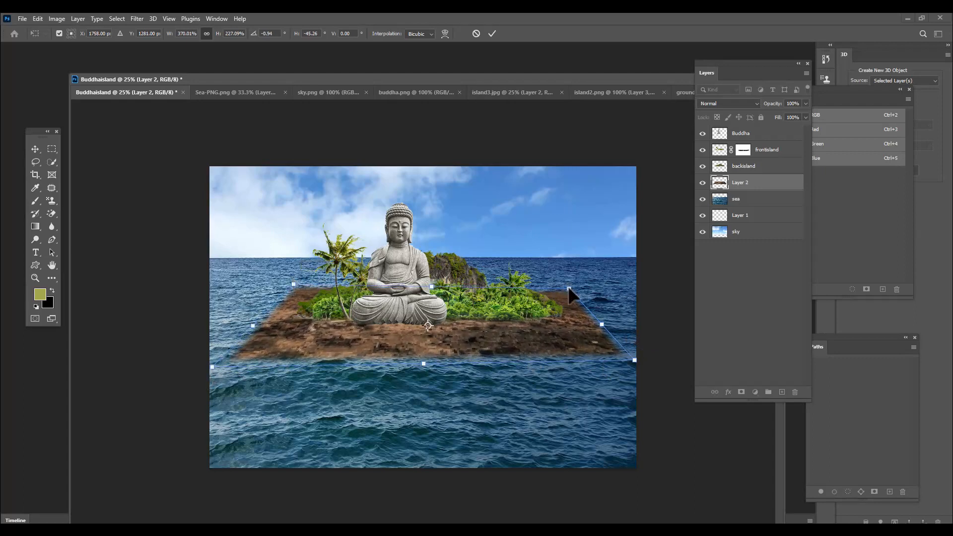
left_click_drag(568, 286, 571, 283)
left_click_drag(634, 361, 634, 363)
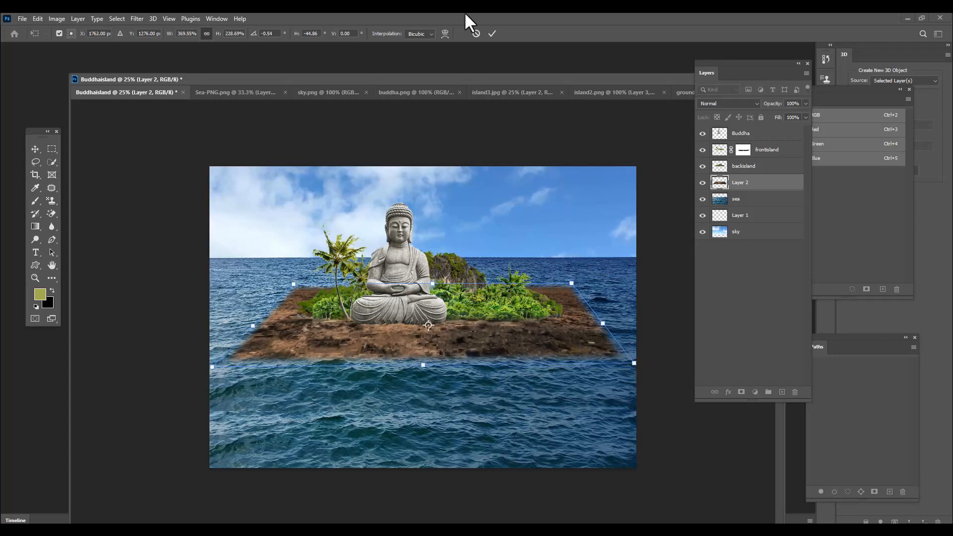
left_click(492, 34)
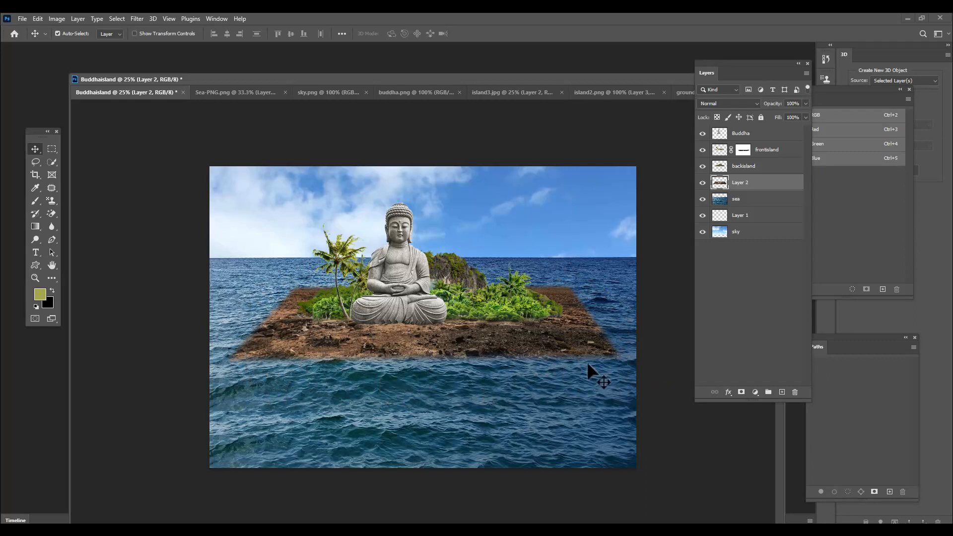
Rename Layer 2 as ground and add a layer mask to it.
double_click(738, 183)
type("ground")
key("Return")
left_click(741, 393)
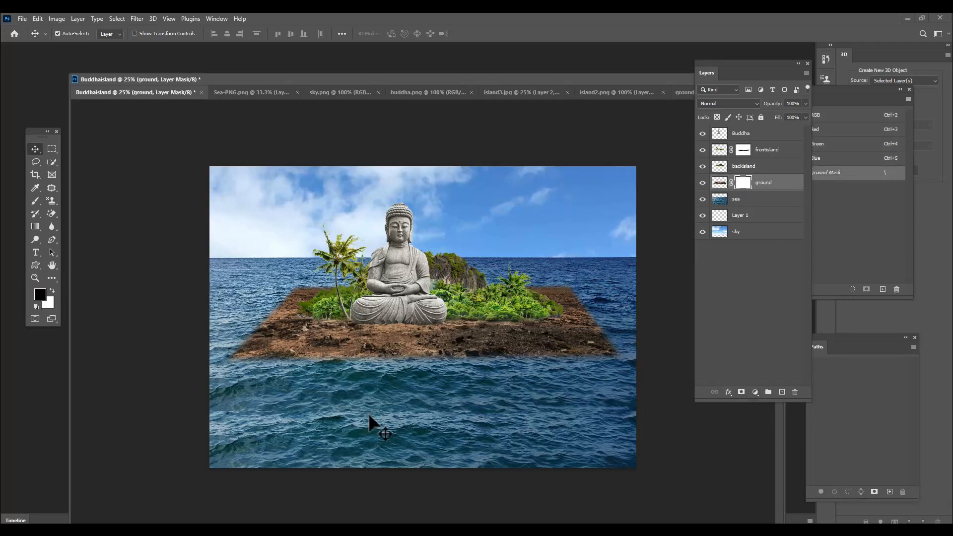
Paint black on the ground mask with a 200 px soft brush at 100% flow, rounding its edges into an island shoreline.
left_click(34, 201)
left_click(88, 200)
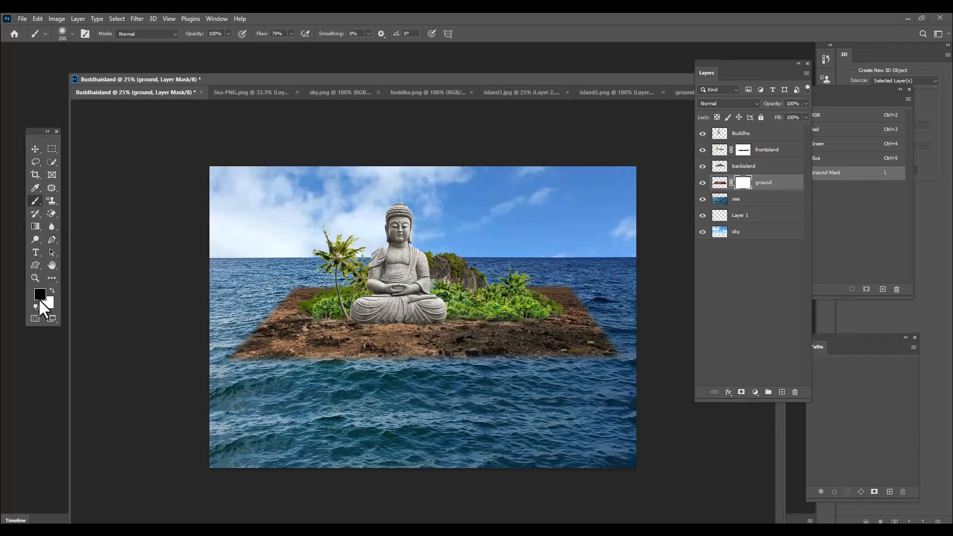
left_click(292, 32)
left_click_drag(292, 44, 359, 51)
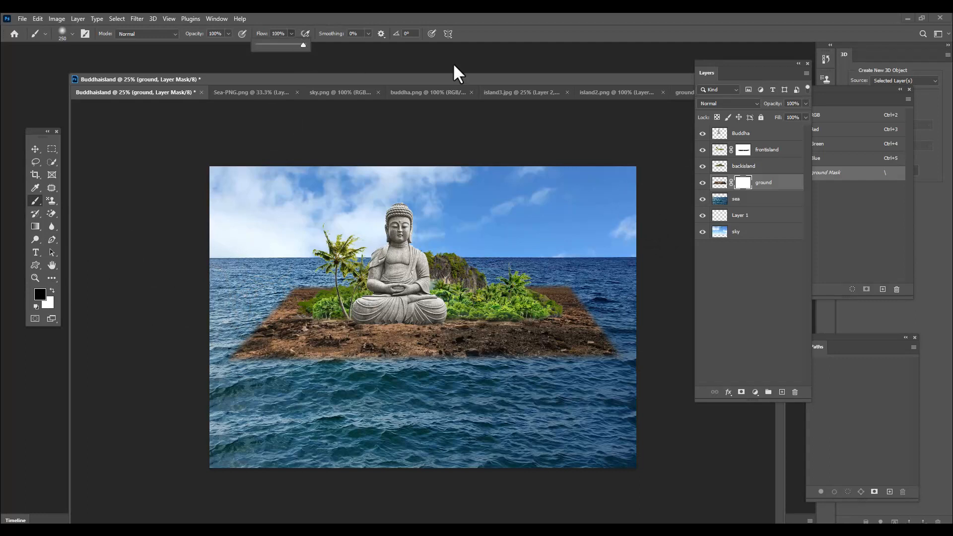
left_click_drag(422, 78, 441, 70)
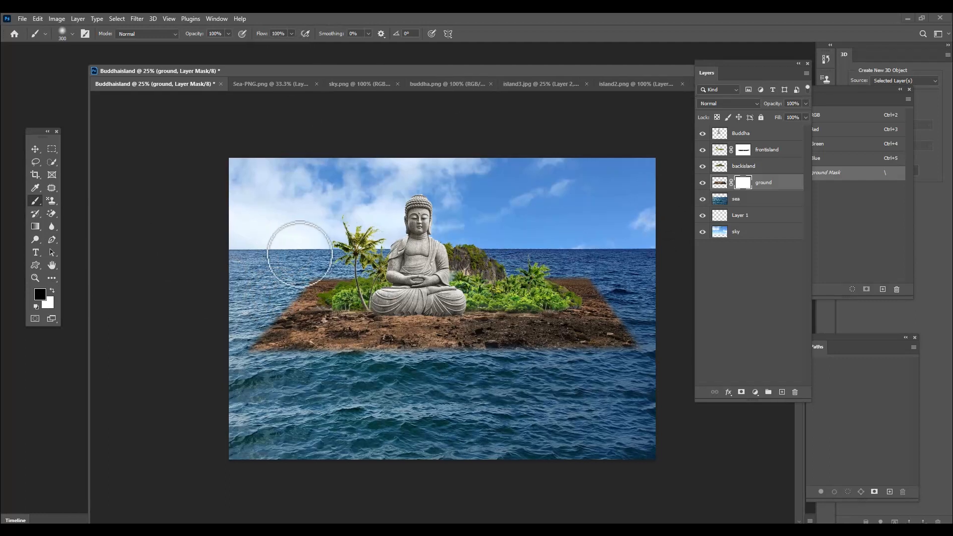
key("bracketleft")
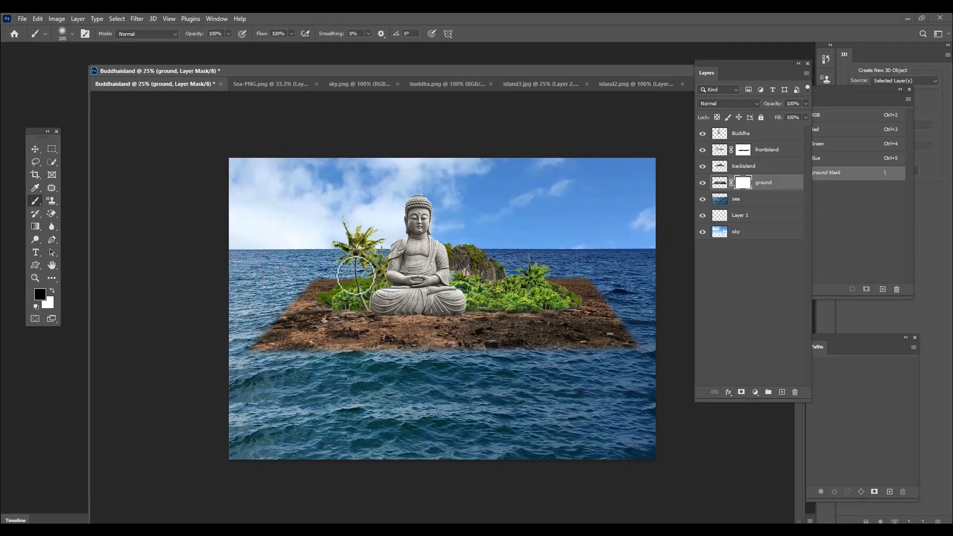
mouse_move(337, 279)
left_mouse_down()
mouse_move(307, 283)
mouse_move(261, 344)
mouse_move(302, 356)
mouse_move(248, 348)
mouse_move(303, 361)
mouse_move(263, 350)
mouse_move(262, 337)
mouse_move(301, 353)
mouse_move(277, 337)
mouse_move(374, 365)
mouse_move(353, 357)
mouse_move(442, 366)
mouse_move(418, 356)
mouse_move(506, 365)
mouse_move(468, 357)
mouse_move(633, 340)
mouse_move(644, 315)
mouse_move(561, 272)
mouse_move(594, 275)
mouse_move(575, 274)
mouse_move(621, 295)
mouse_move(610, 301)
mouse_move(660, 337)
mouse_move(605, 293)
left_mouse_up()
left_click_drag(557, 273, 605, 281)
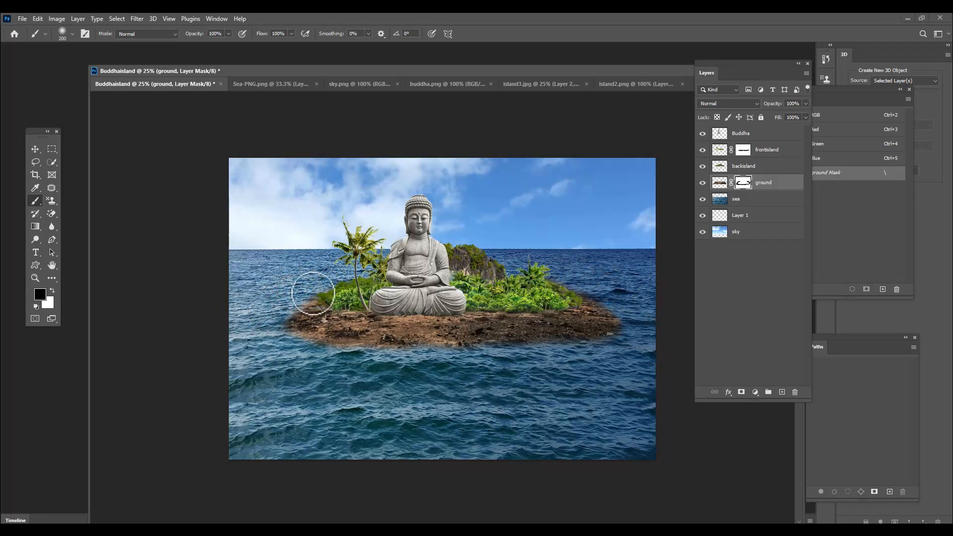
Target the ground layer's image and stretch it to 104.51% width and 107.07% height with Free Transform.
left_click(36, 149)
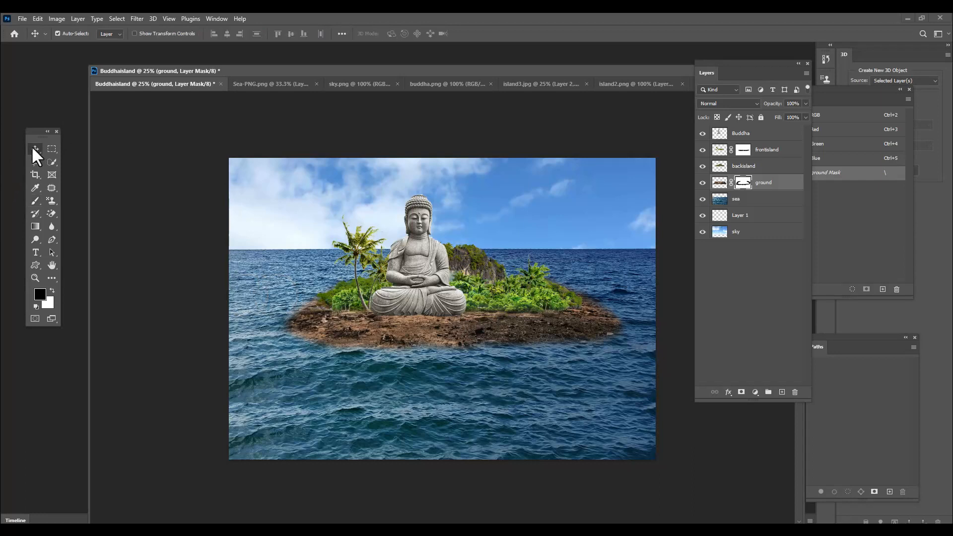
key("ctrl+t")
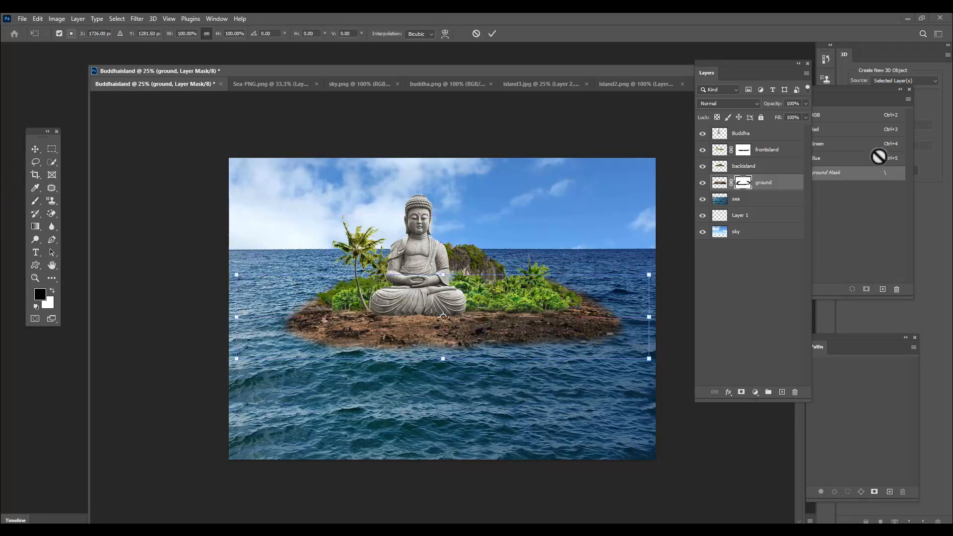
left_click(720, 183)
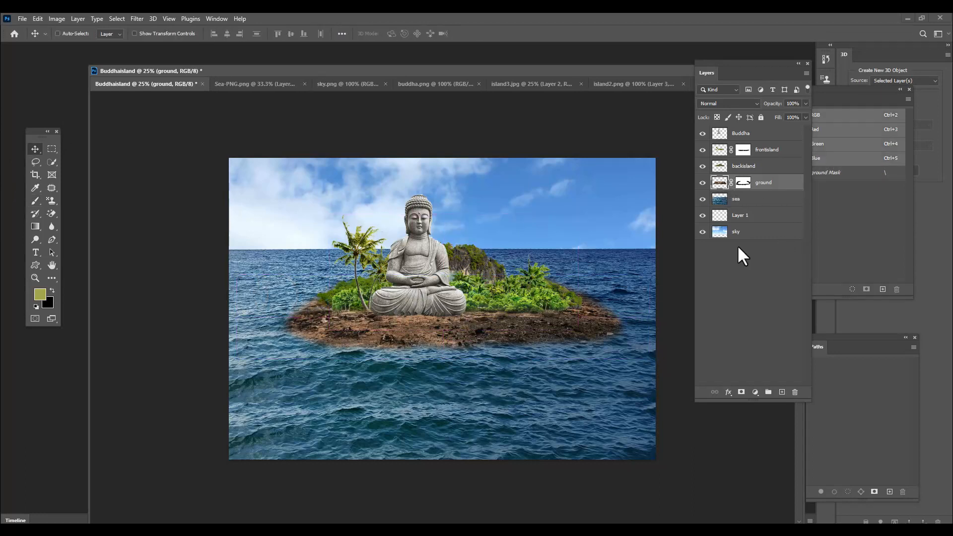
left_click_drag(237, 317, 224, 317)
left_click_drag(653, 318, 657, 318)
left_click_drag(442, 357, 437, 365)
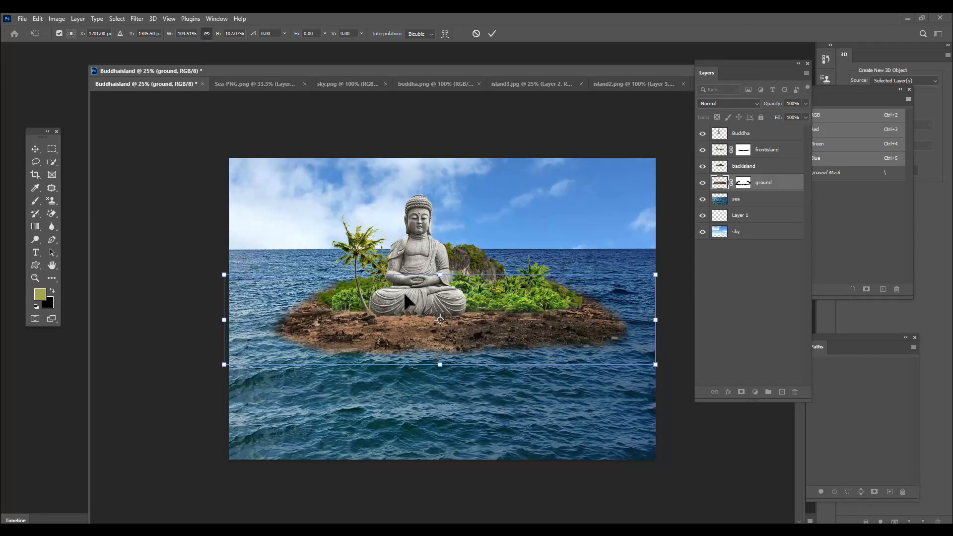
right_click(331, 302)
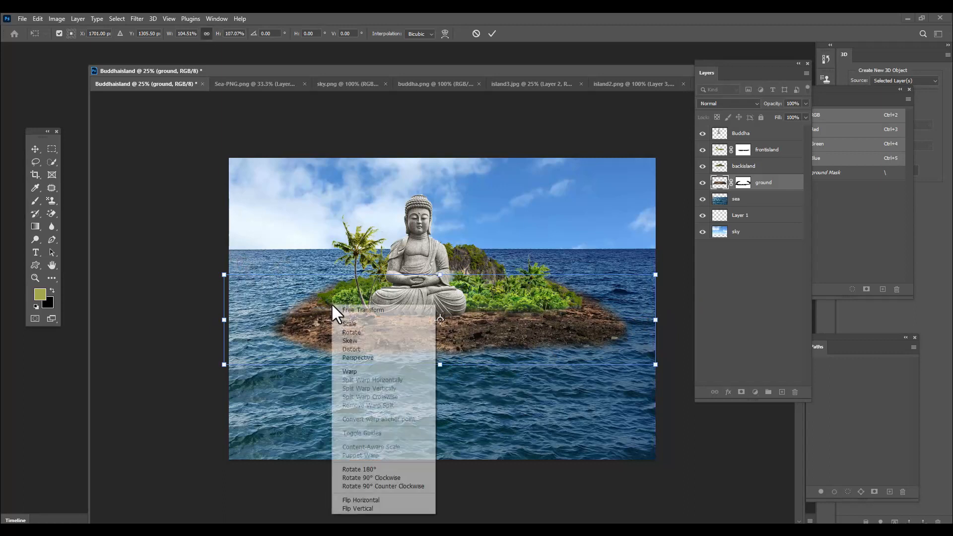
Distort the ground layer by pulling its upper corners slightly inward and down, extend its lower edge slightly, and apply the transform.
left_click(346, 347)
left_click_drag(224, 276, 232, 280)
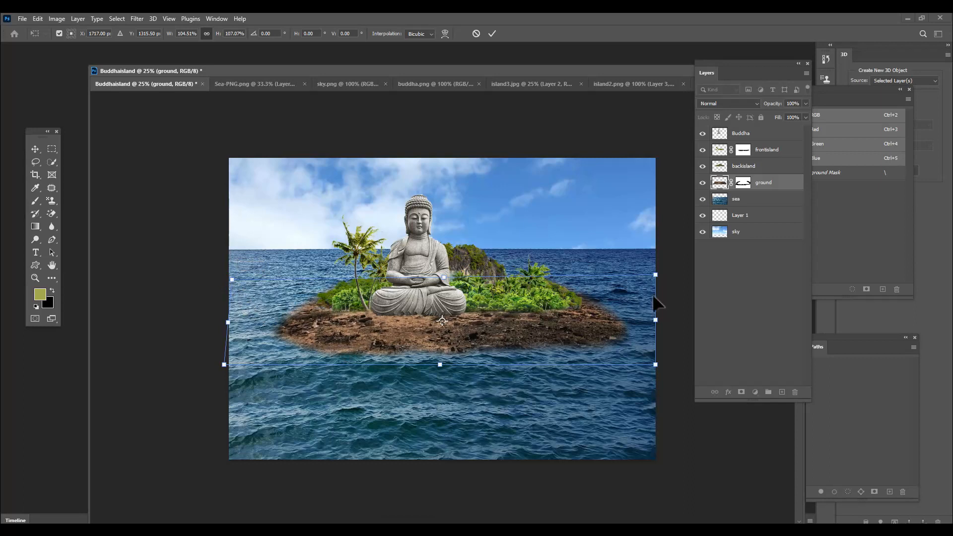
left_click_drag(656, 275, 647, 280)
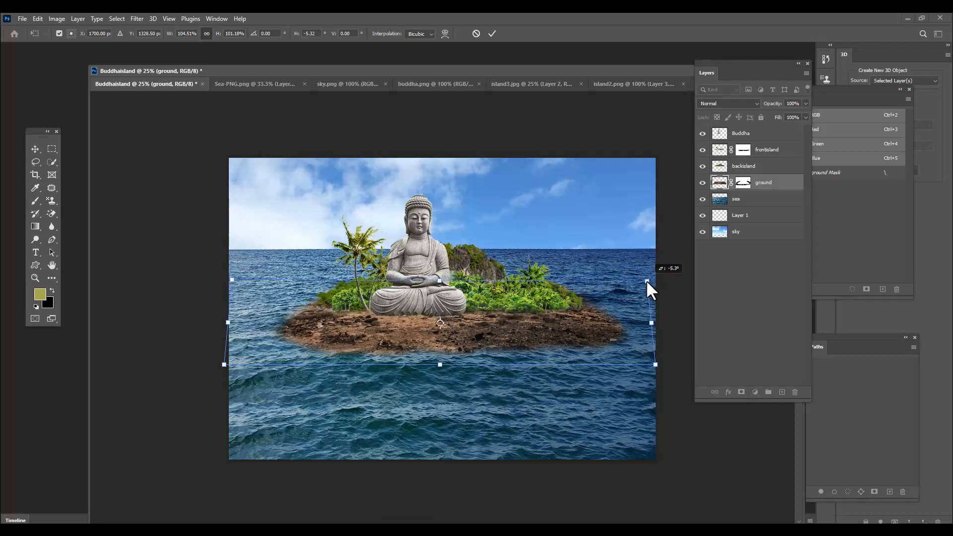
left_click_drag(440, 365, 440, 369)
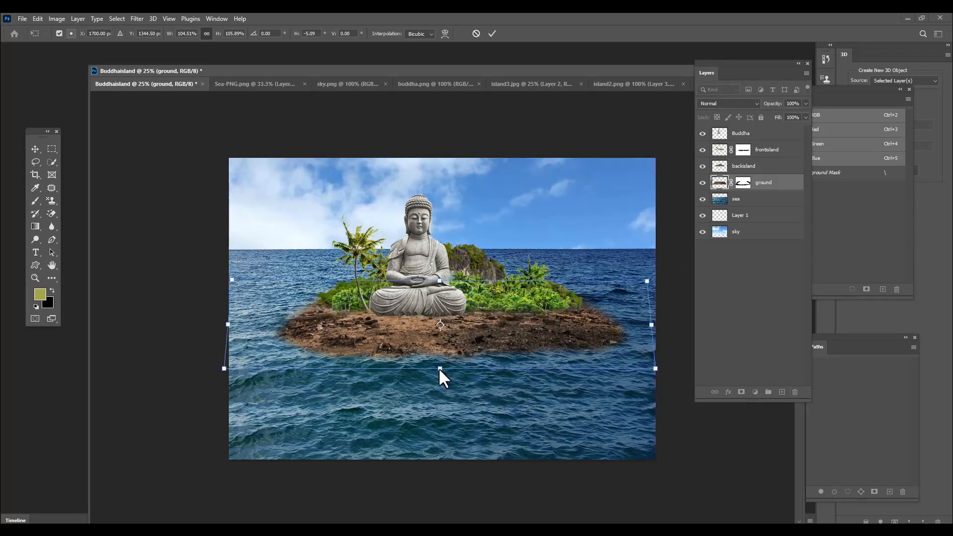
key("Return")
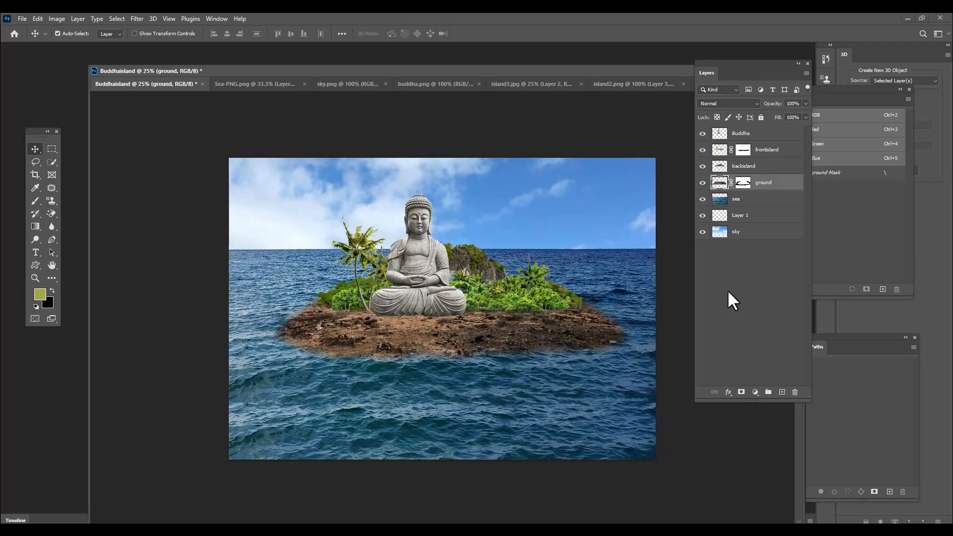
Open the grass image from the buddhastatue folder.
key("ctrl+o")
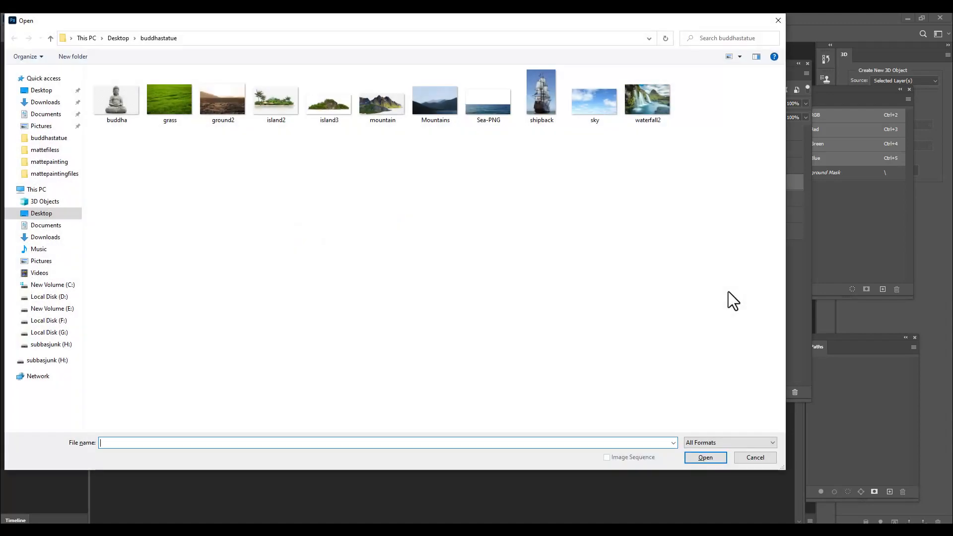
left_click(187, 114)
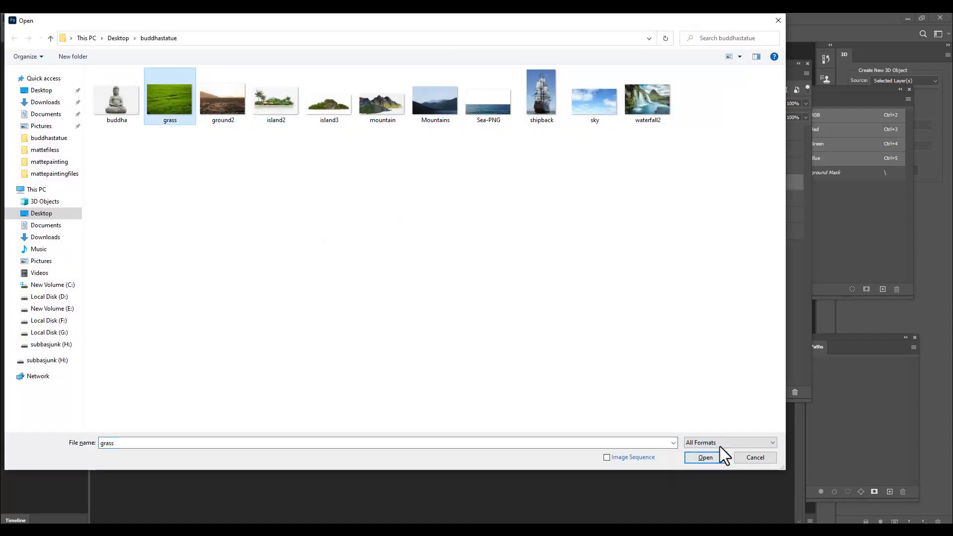
left_click(706, 458)
left_click_drag(522, 381, 791, 463)
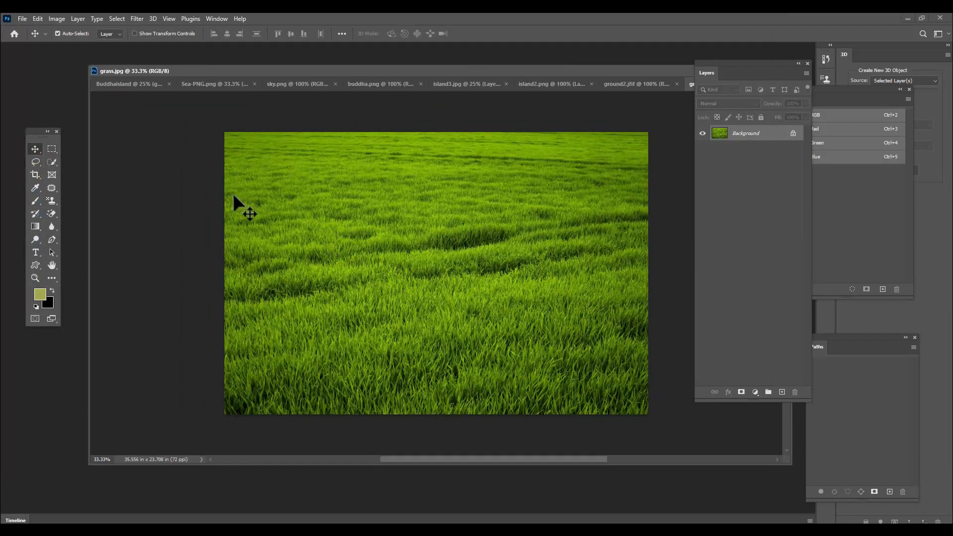
Select a wide rectangular area across the middle of the grass image and feather the selection by 8 pixels.
left_click(51, 149)
left_click_drag(236, 186, 639, 365)
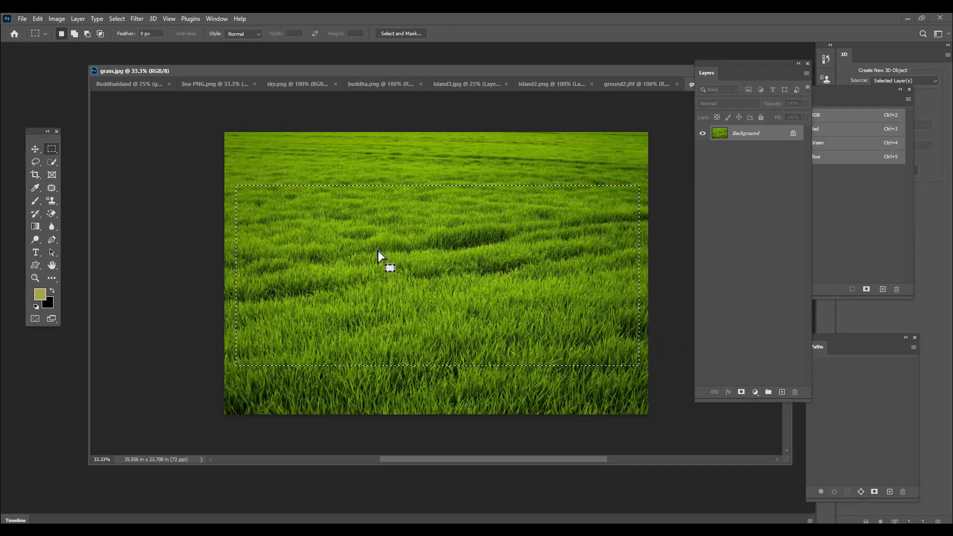
right_click(352, 245)
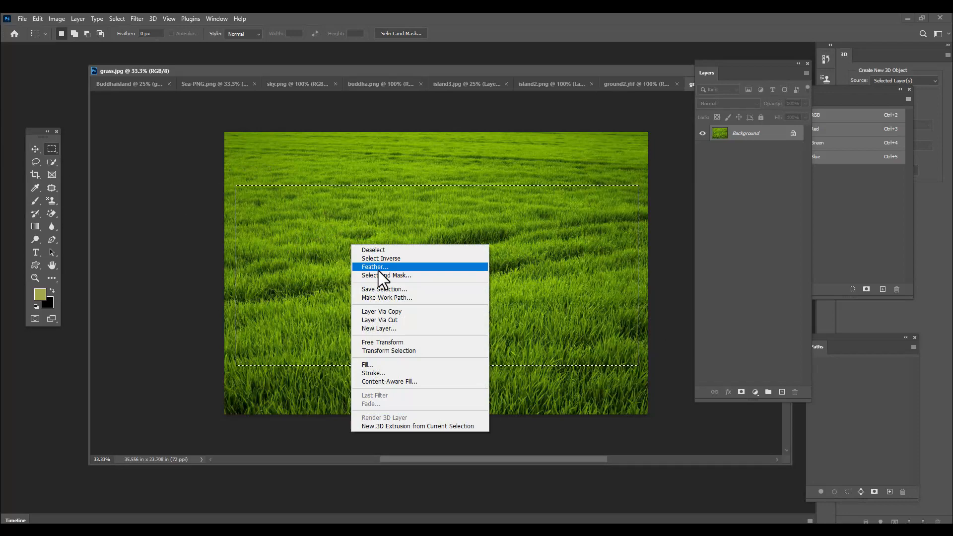
left_click(379, 270)
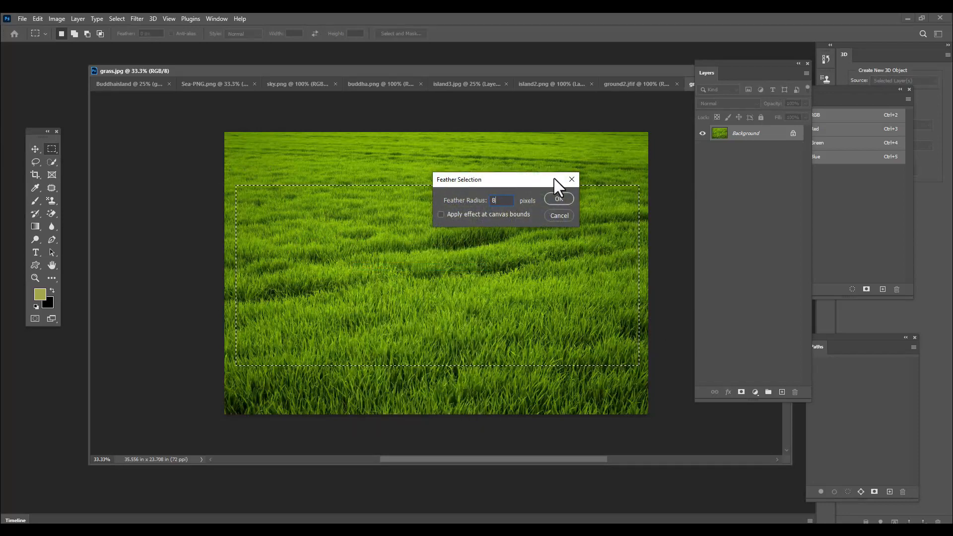
left_click(560, 200)
Move the feathered grass selection into the Buddhaisland document and place it over the island.
key("v")
left_click_drag(318, 201, 306, 220)
left_click_drag(407, 323, 466, 323)
Enlarge the grass layer to about 112% width and 108% height so it spans the island.
key("ctrl+t")
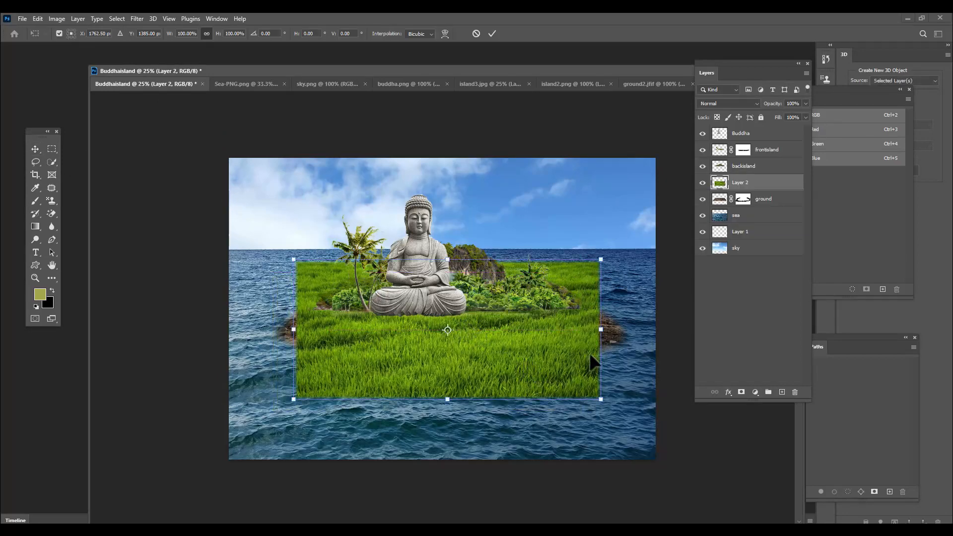
left_click_drag(601, 399, 626, 406)
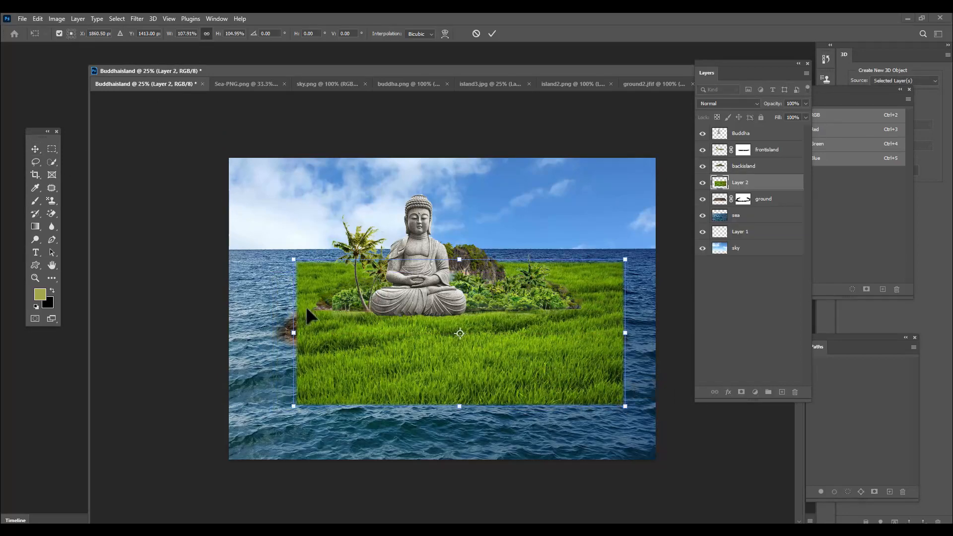
left_click_drag(295, 260, 280, 257)
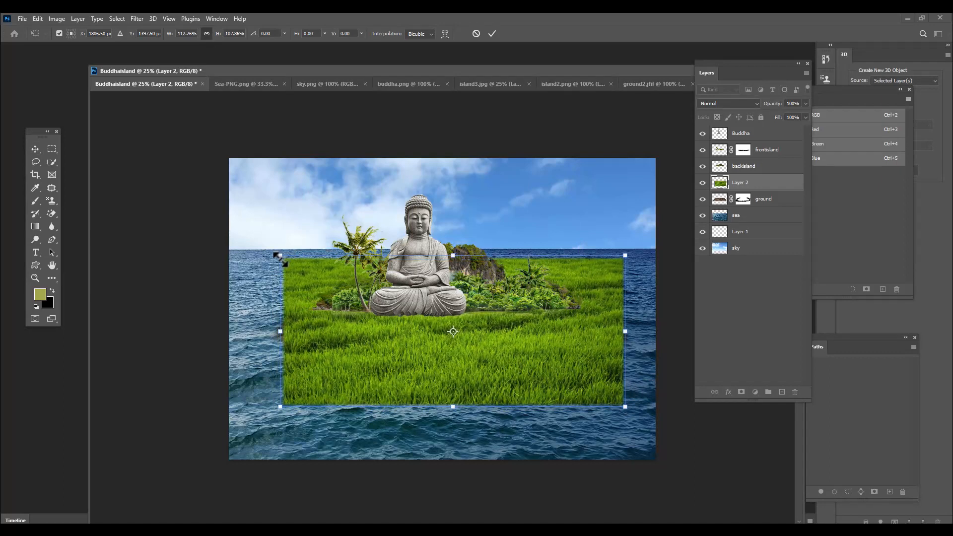
key("Return")
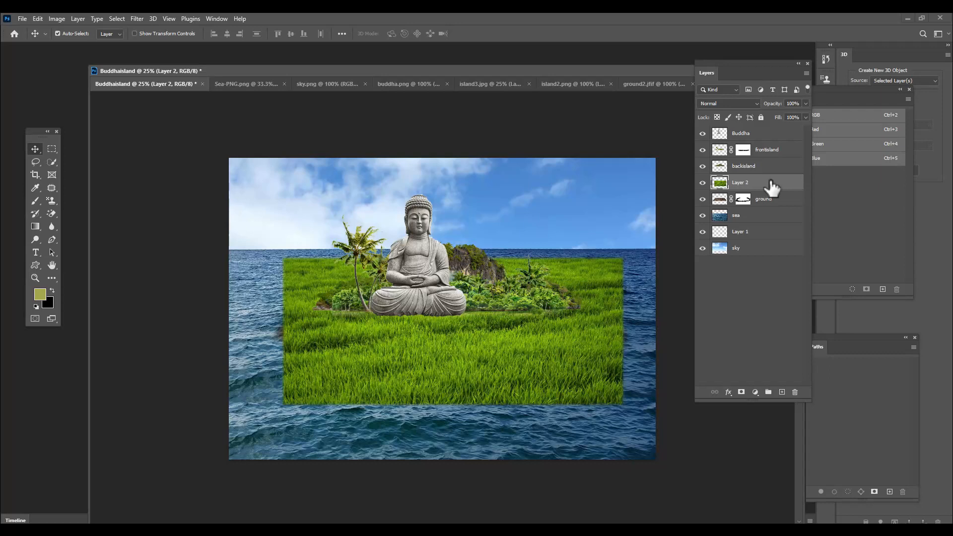
Bring the grass layer above the Buddha layer in the stack and shift the grass slightly to the left.
left_click_drag(773, 187, 762, 131)
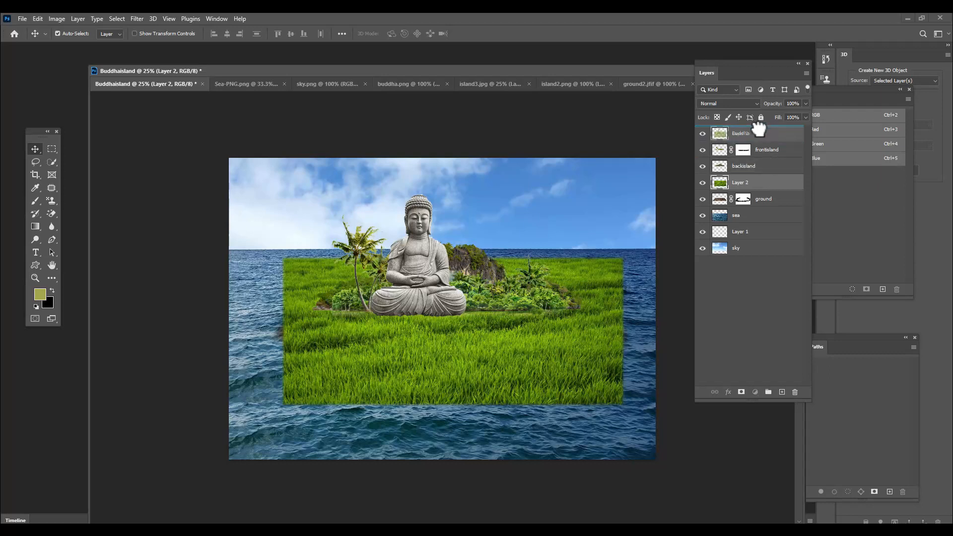
left_click_drag(759, 130, 760, 132)
left_click_drag(519, 257, 512, 280)
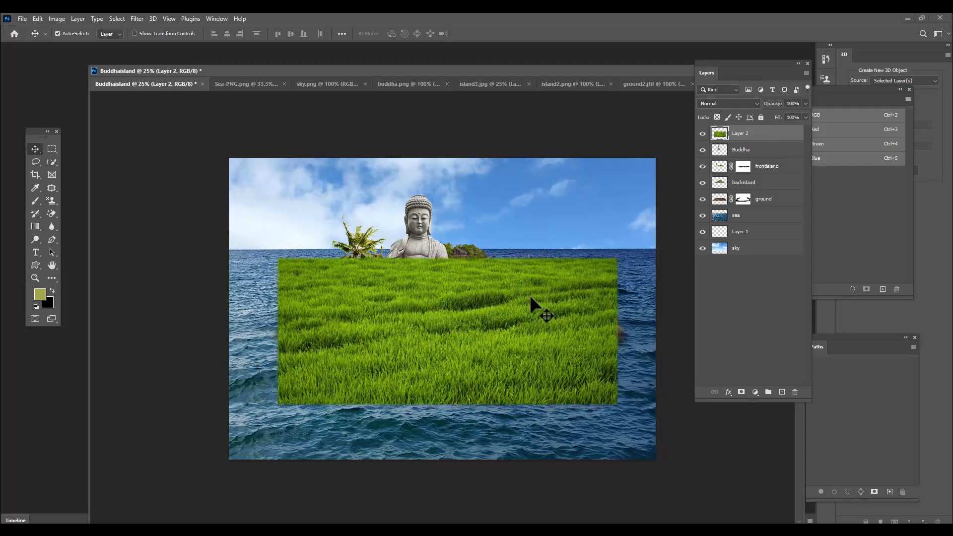
Distort the grass into a trapezoid with a narrowed, lowered upper edge and a widened, raised lower edge, and apply the transform.
key("ctrl+t")
right_click(529, 296)
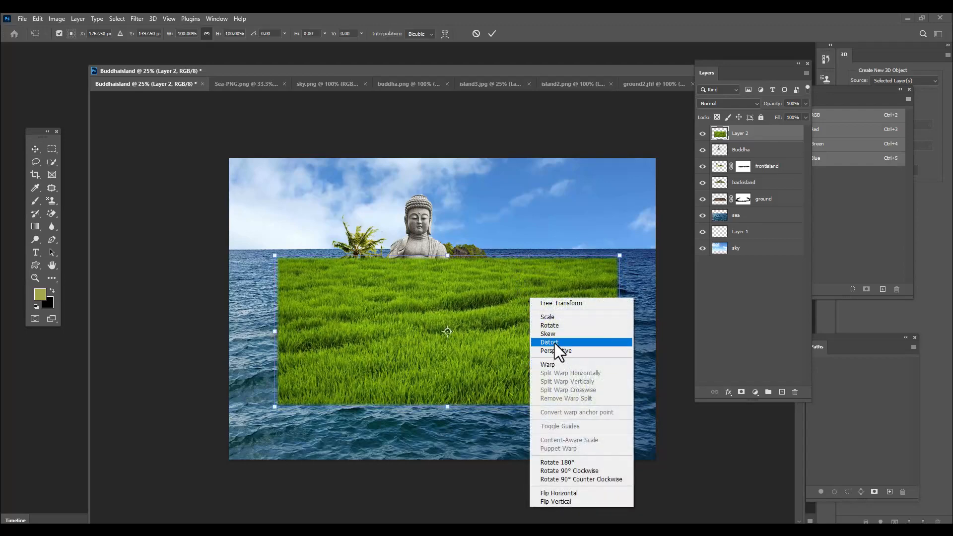
left_click(556, 342)
left_click_drag(276, 256, 304, 282)
left_click_drag(620, 255, 599, 278)
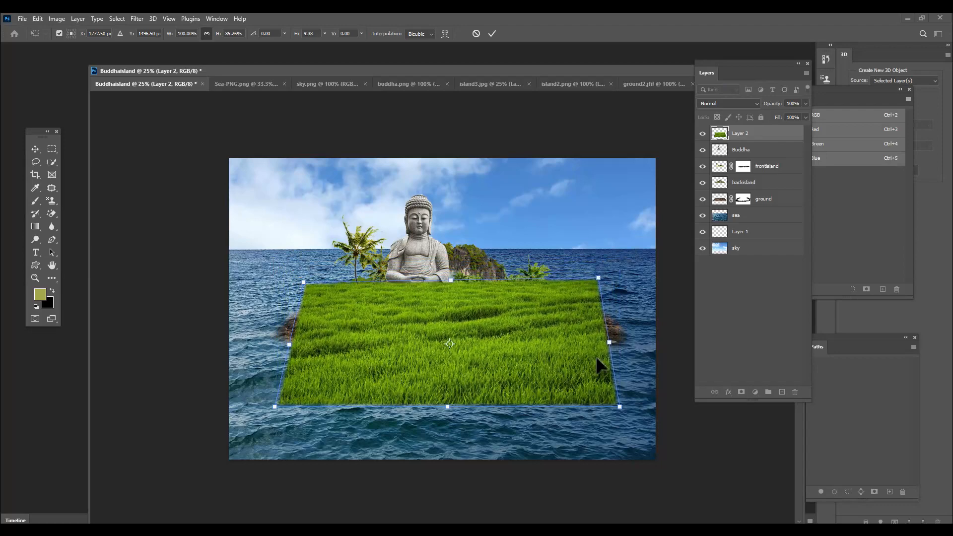
left_click_drag(620, 408, 655, 393)
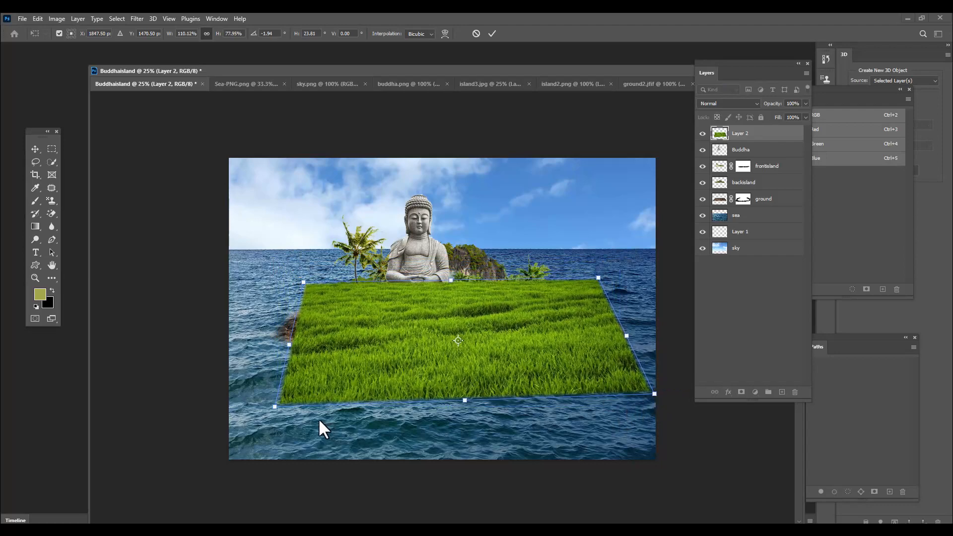
left_click_drag(275, 408, 237, 391)
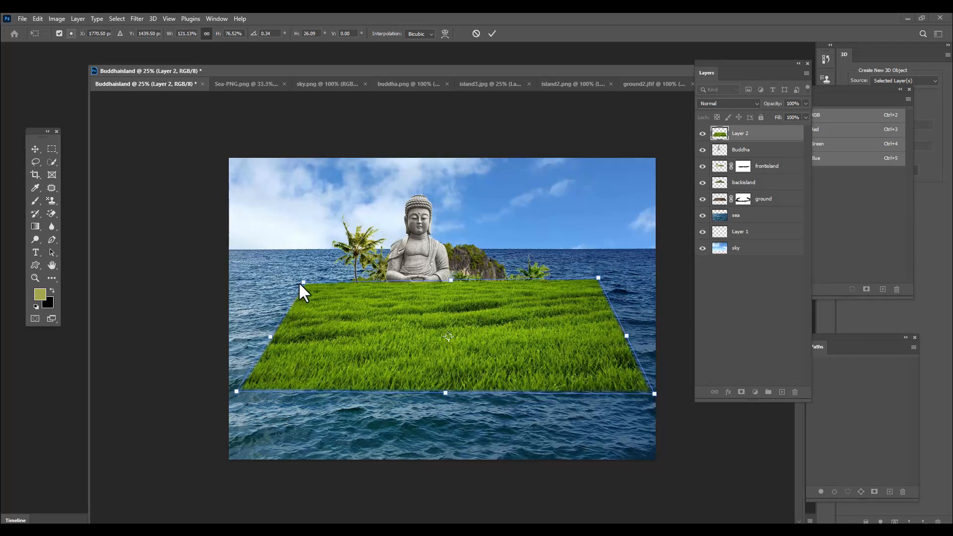
left_click_drag(302, 282, 306, 285)
left_click_drag(594, 277, 597, 282)
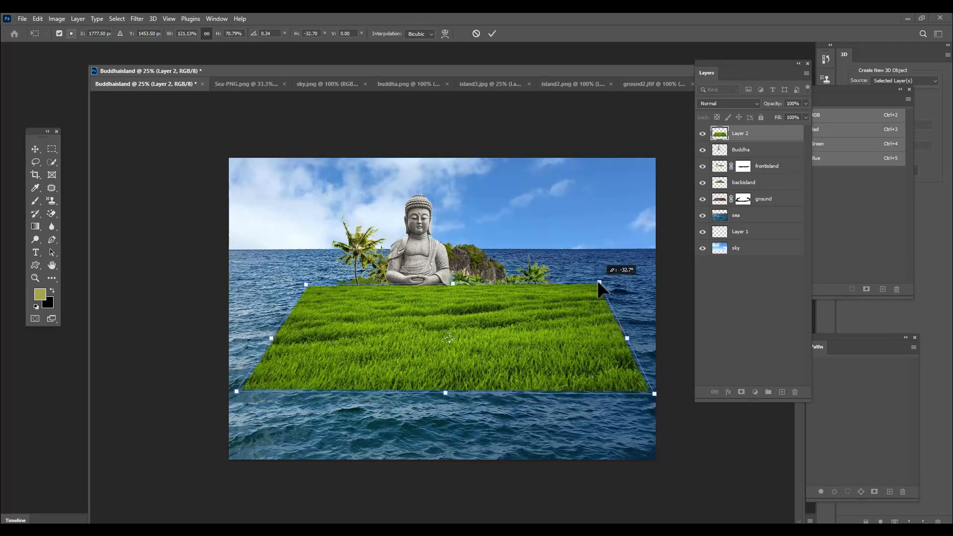
key("Return")
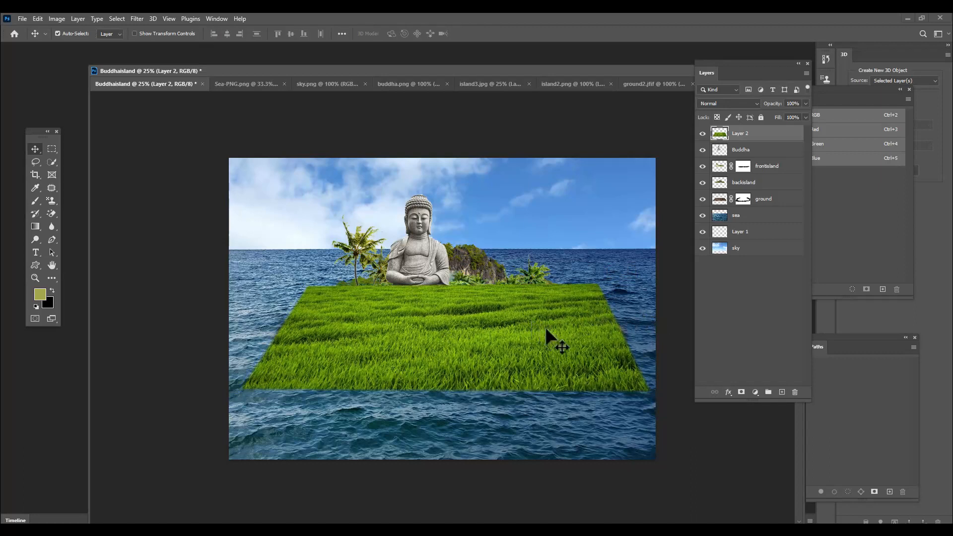
Add a black layer mask to Layer 2 that hides all of the grass.
left_click_drag(741, 70, 734, 70)
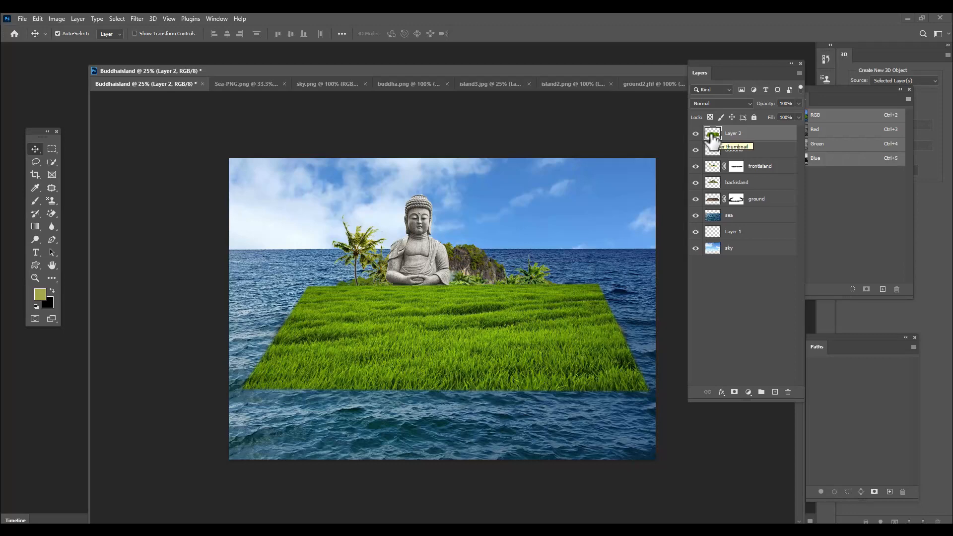
left_click(734, 393, "alt")
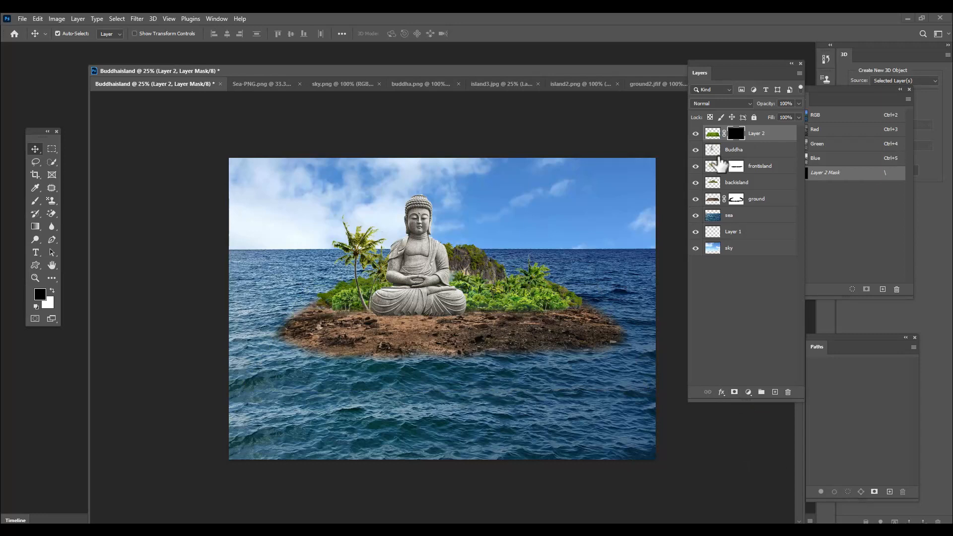
left_click_drag(219, 73, 231, 74)
Paint the grass back in over the island's ground on the mask with a soft white 250 px brush at 10% flow.
left_click(33, 201)
left_click(54, 201)
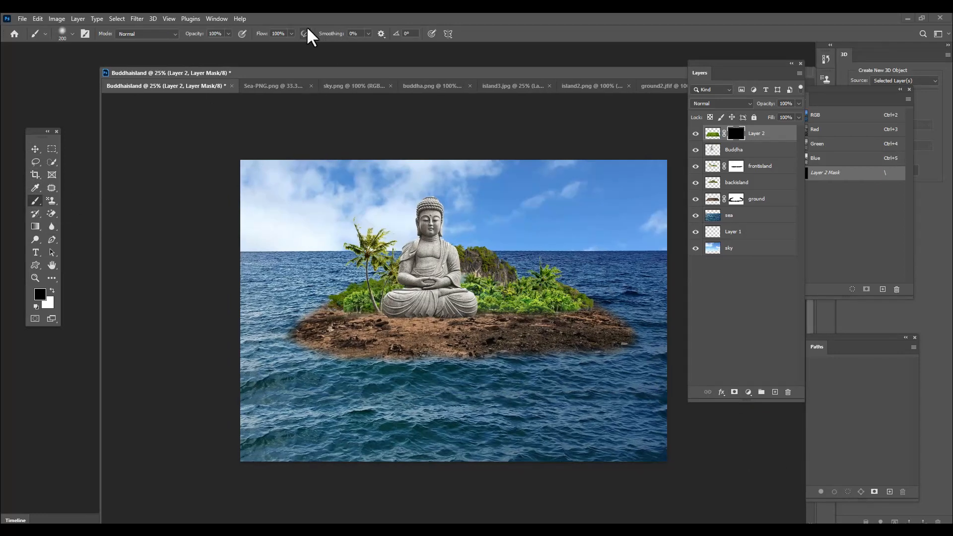
left_click(291, 34)
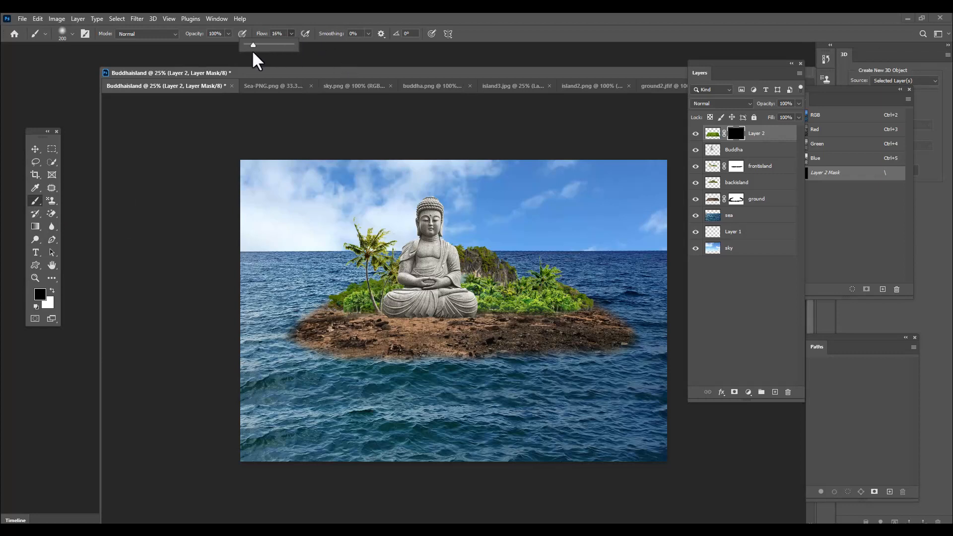
left_click_drag(292, 73, 303, 73)
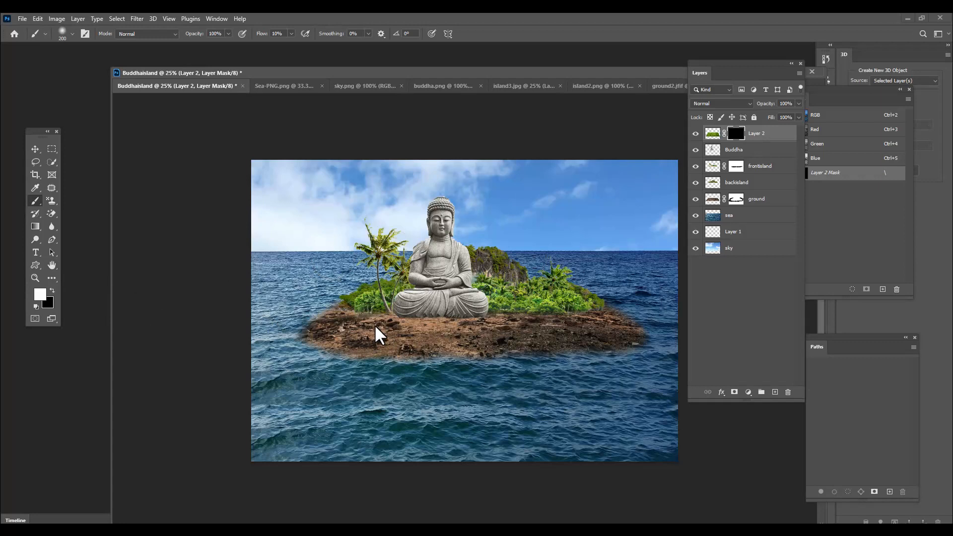
key("bracketright")
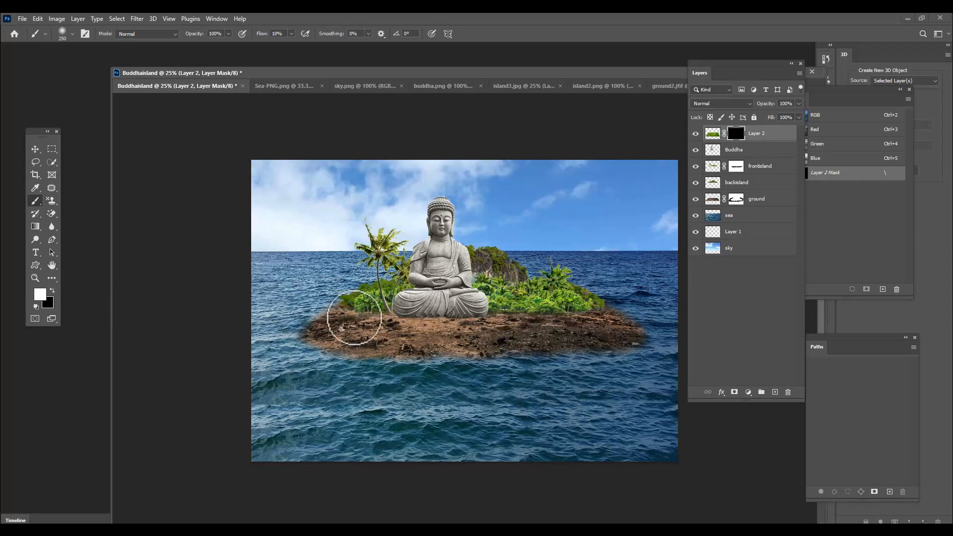
mouse_move(342, 318)
left_mouse_down()
mouse_move(423, 326)
mouse_move(316, 321)
mouse_move(629, 326)
mouse_move(511, 320)
mouse_move(606, 325)
mouse_move(564, 309)
mouse_move(628, 320)
left_mouse_up()
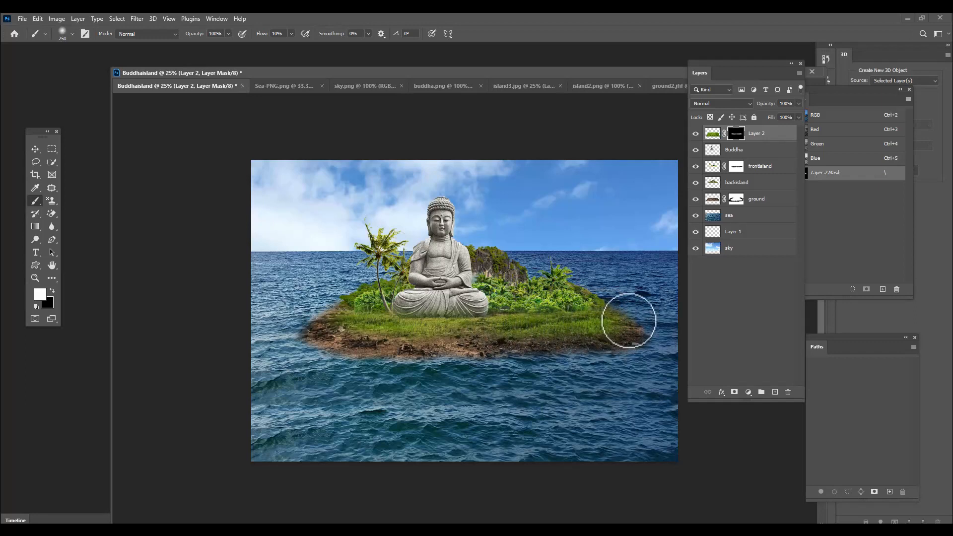
mouse_move(366, 326)
left_mouse_down()
mouse_move(328, 321)
mouse_move(368, 322)
mouse_move(387, 335)
mouse_move(578, 336)
mouse_move(534, 334)
mouse_move(569, 333)
mouse_move(485, 314)
mouse_move(501, 314)
mouse_move(627, 330)
mouse_move(604, 323)
mouse_move(617, 325)
mouse_move(460, 336)
mouse_move(320, 326)
mouse_move(381, 329)
mouse_move(335, 317)
mouse_move(322, 321)
mouse_move(466, 329)
mouse_move(459, 324)
mouse_move(480, 319)
mouse_move(471, 316)
mouse_move(496, 315)
mouse_move(390, 316)
mouse_move(491, 314)
mouse_move(345, 318)
mouse_move(366, 314)
mouse_move(366, 338)
mouse_move(333, 331)
mouse_move(479, 339)
mouse_move(434, 343)
mouse_move(628, 329)
left_mouse_up()
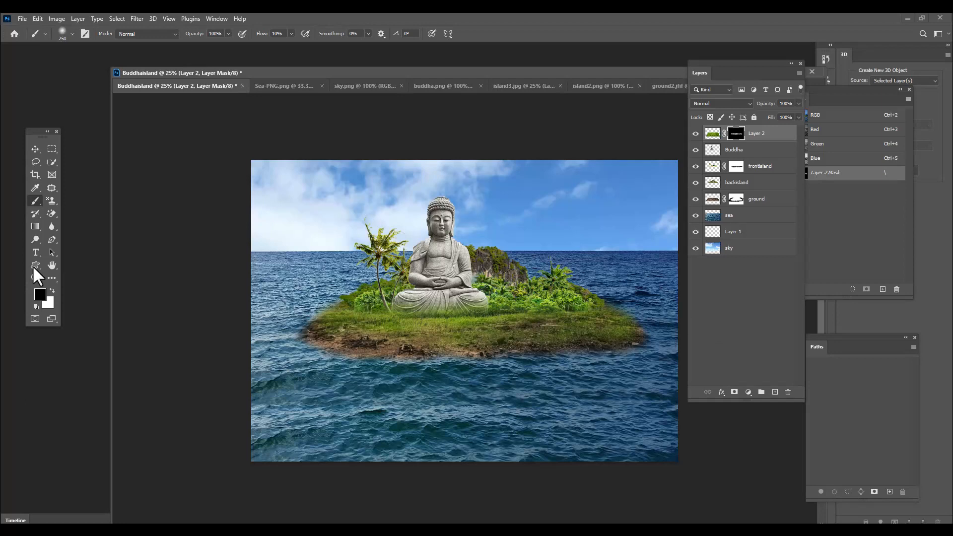
Rename Layer 2 as grass.
left_click(35, 150)
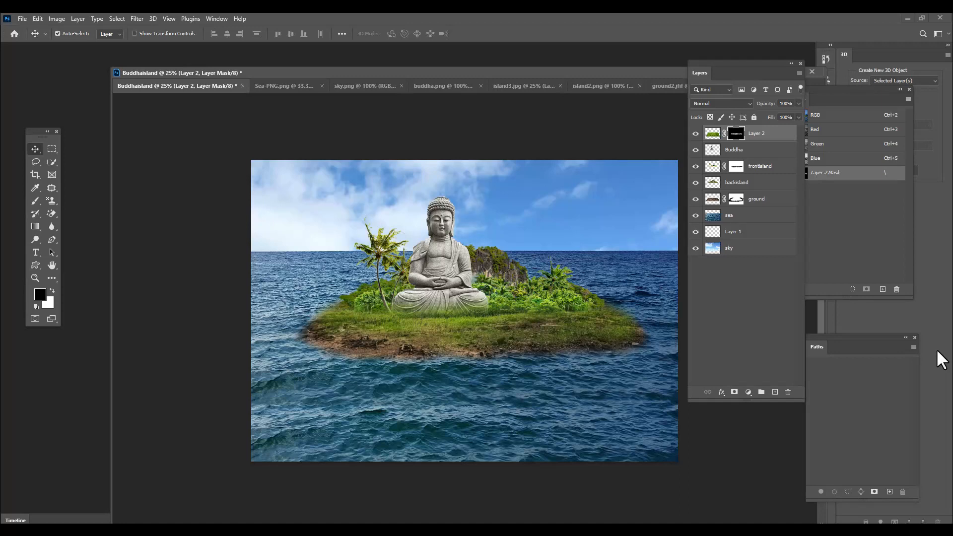
double_click(759, 134)
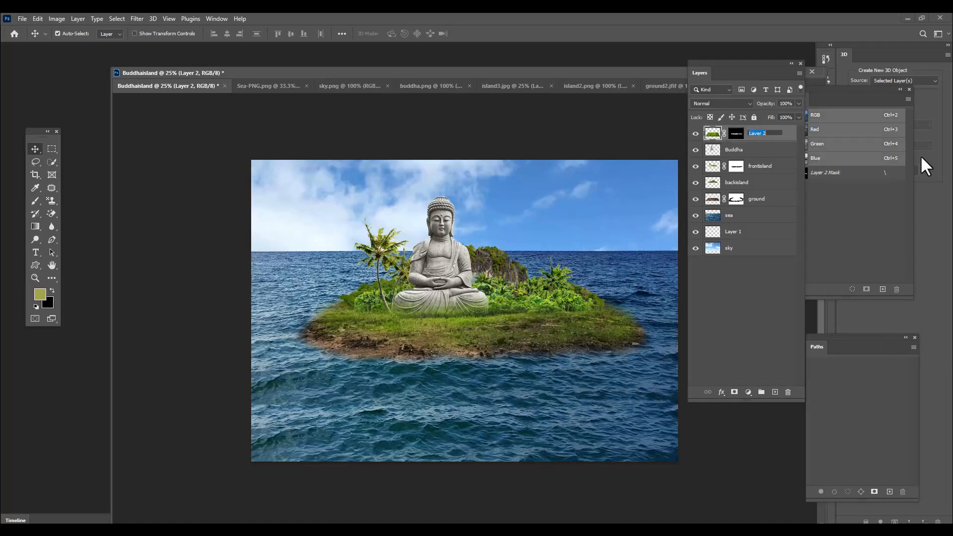
type("drass")
key("Return")
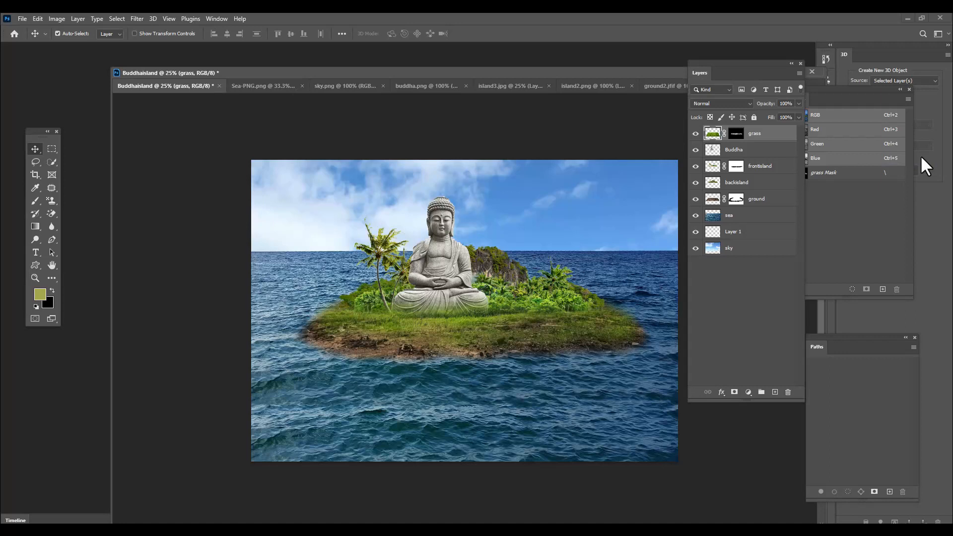
Group the layers from grass down to ground and name the group islandobjects.
left_click(782, 201, "shift")
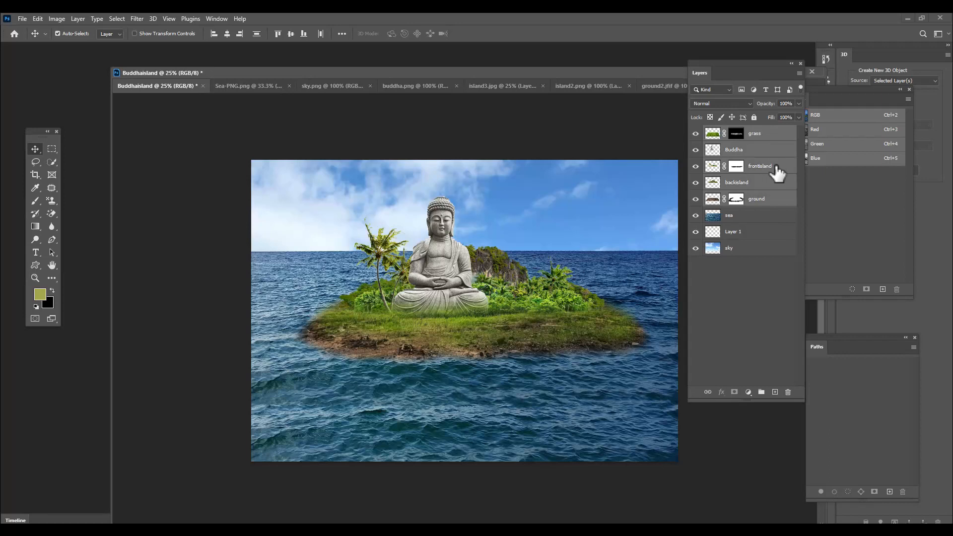
key("ctrl+g")
double_click(738, 132)
type("sland")
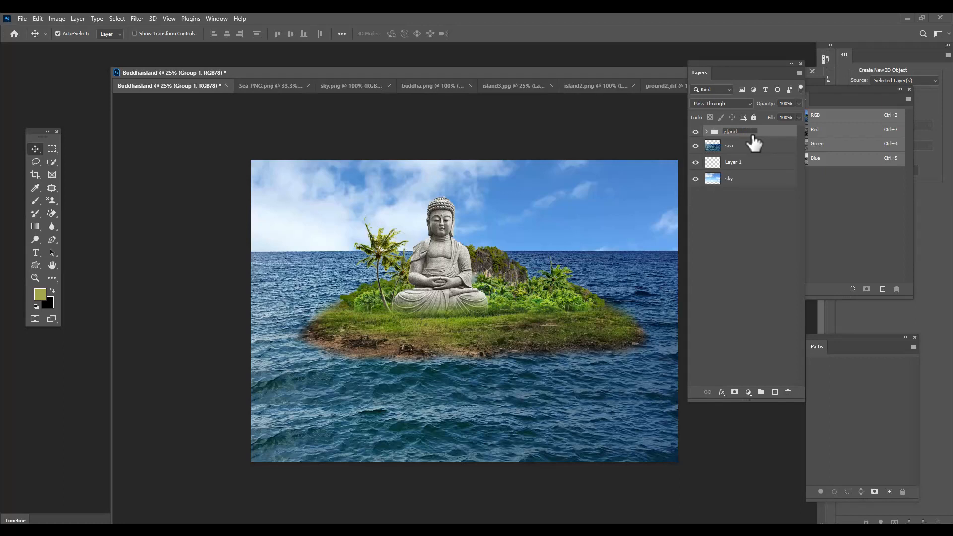
type("objec")
key("Return")
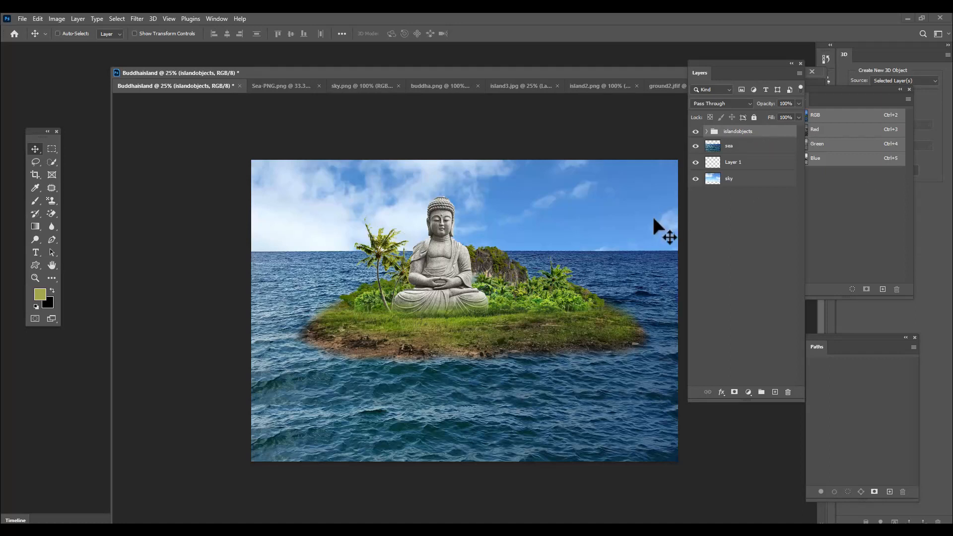
Scale the islandobjects group down to about 53% and position the island near the middle of the horizon.
key("ctrl+t")
left_click_drag(677, 196, 600, 232)
left_click_drag(511, 300, 507, 275)
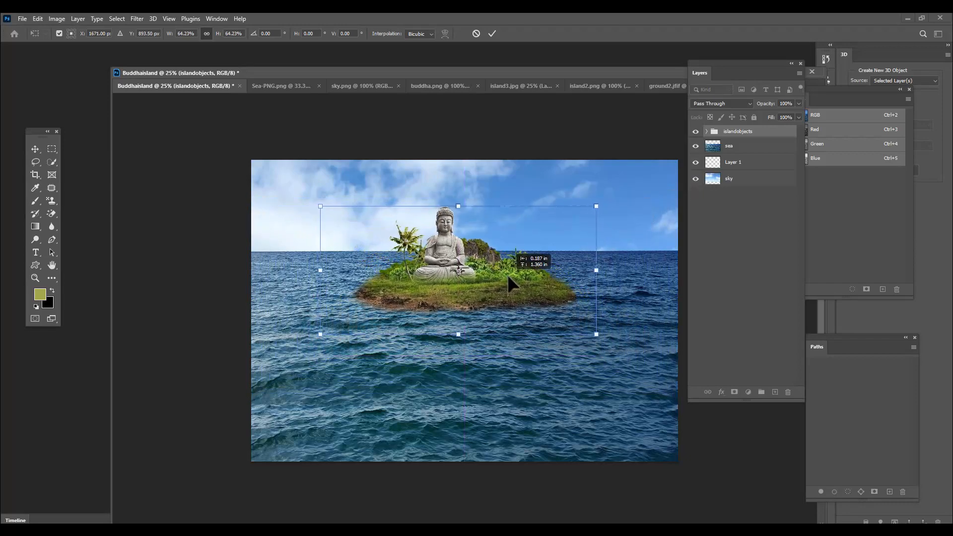
left_click_drag(596, 335, 589, 333)
left_click_drag(530, 282, 537, 288)
left_click_drag(597, 219, 579, 225)
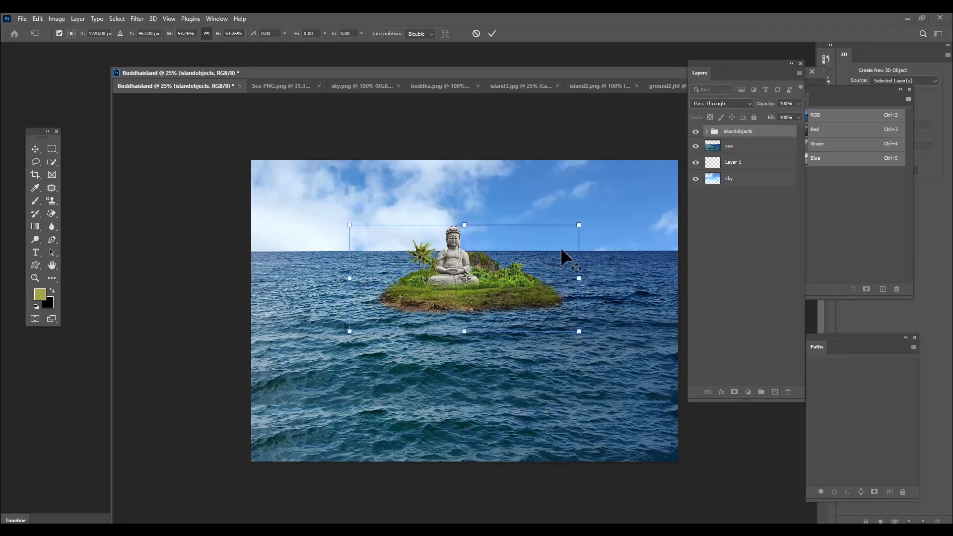
left_click_drag(511, 275, 494, 270)
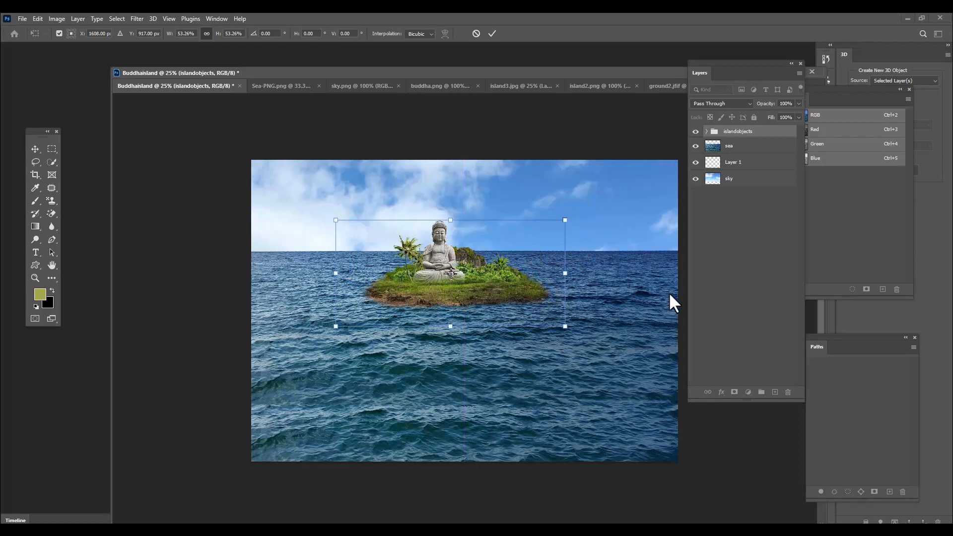
key("Return")
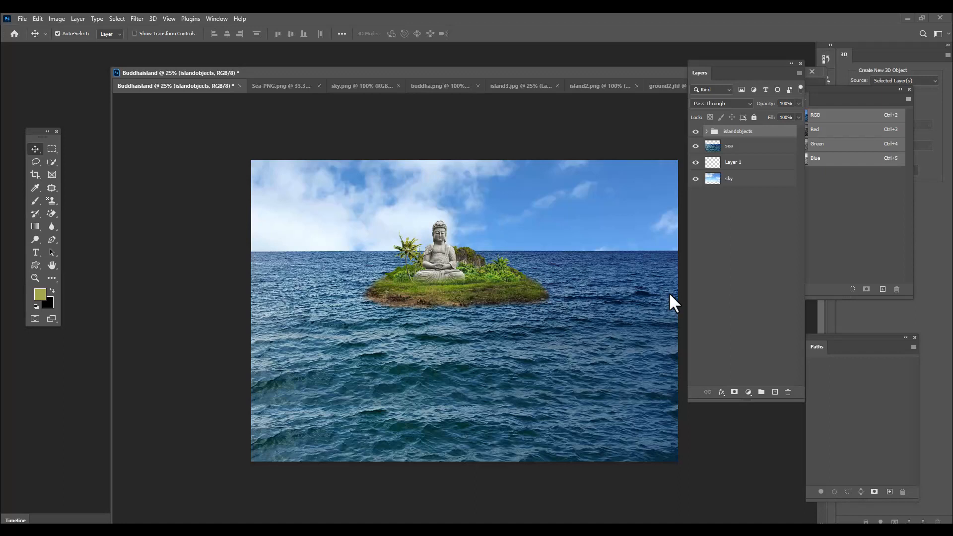
Open the Mountains image from the buddhastatue folder.
left_click_drag(737, 64, 793, 77)
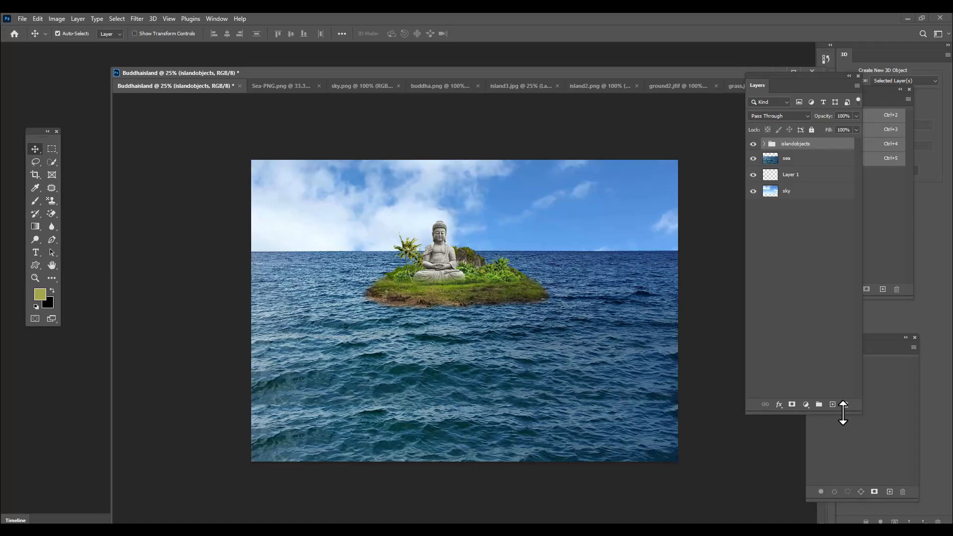
key("ctrl+o")
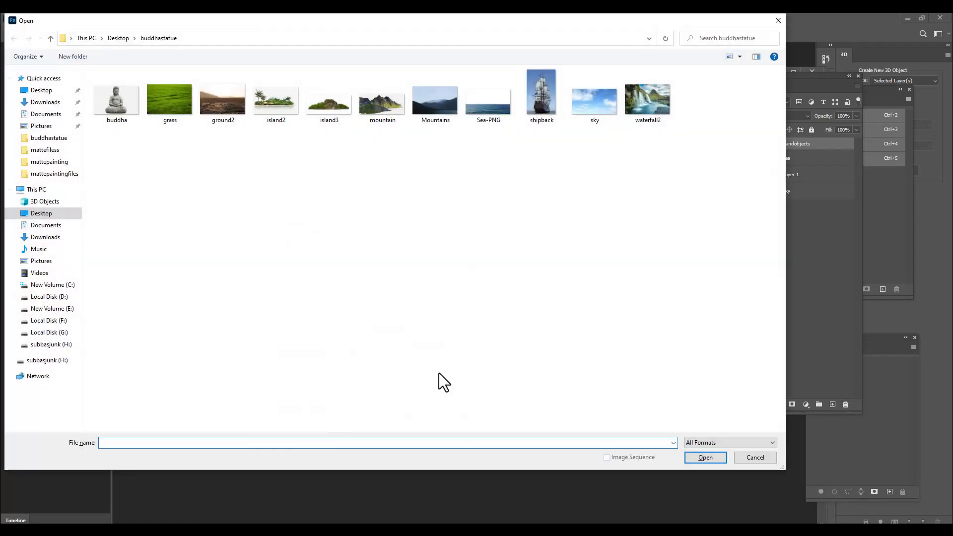
left_click(435, 100)
left_click(706, 458)
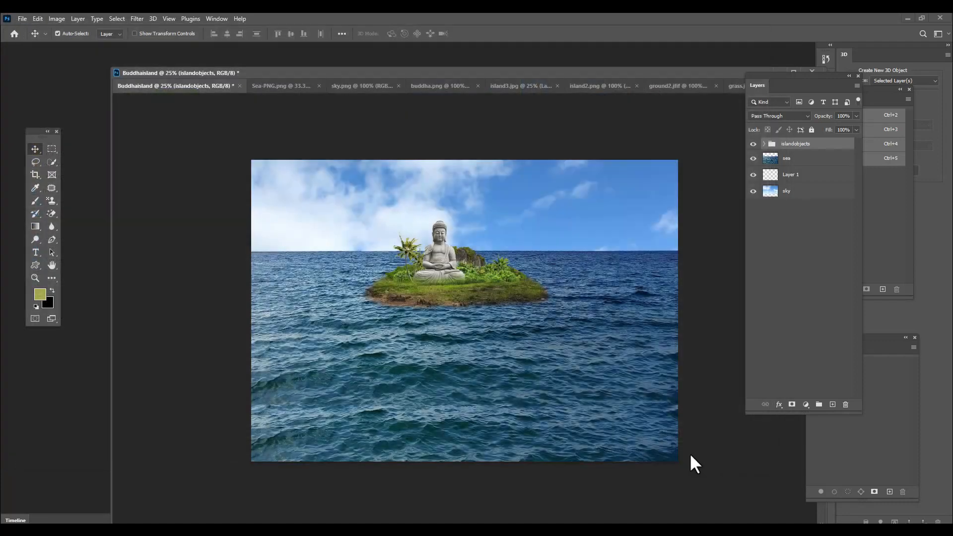
key("ctrl+minus")
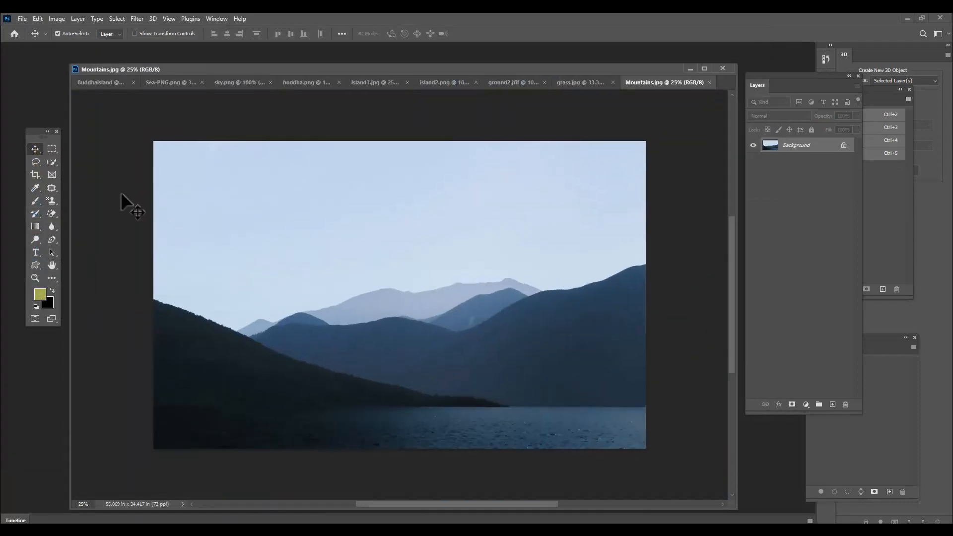
Select the dark mountains down to the waterline with a 125 px Quick Selection brush, leaving out the sky and water.
left_click_drag(52, 162, 82, 172)
key("bracketleft")
key("bracketleft")
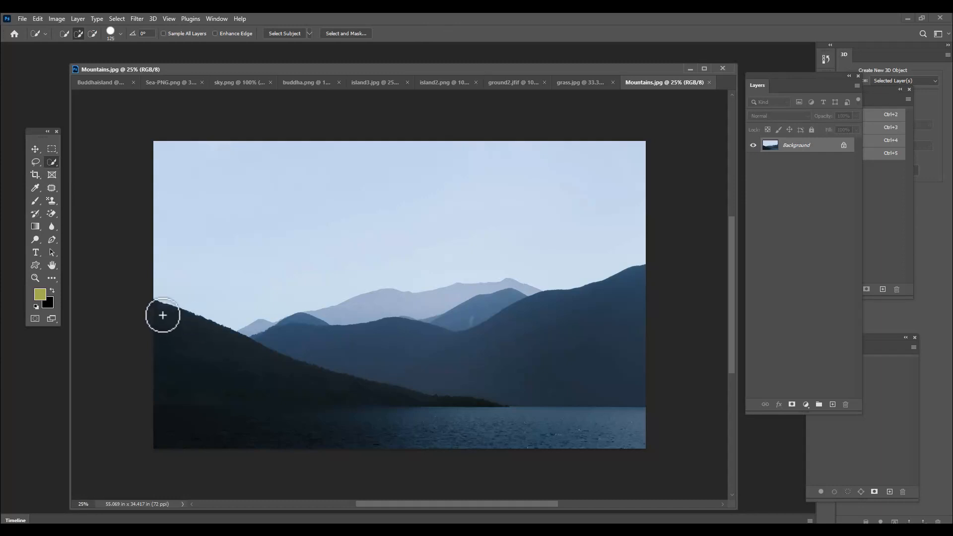
mouse_move(162, 311)
left_mouse_down()
mouse_move(221, 356)
mouse_move(267, 362)
mouse_move(297, 338)
mouse_move(548, 356)
left_mouse_up()
mouse_move(157, 415)
left_mouse_down()
mouse_move(319, 427)
mouse_move(635, 427)
left_mouse_up()
mouse_move(424, 369)
left_mouse_down()
mouse_move(472, 389)
mouse_move(236, 377)
mouse_move(296, 389)
mouse_move(157, 391)
left_mouse_up()
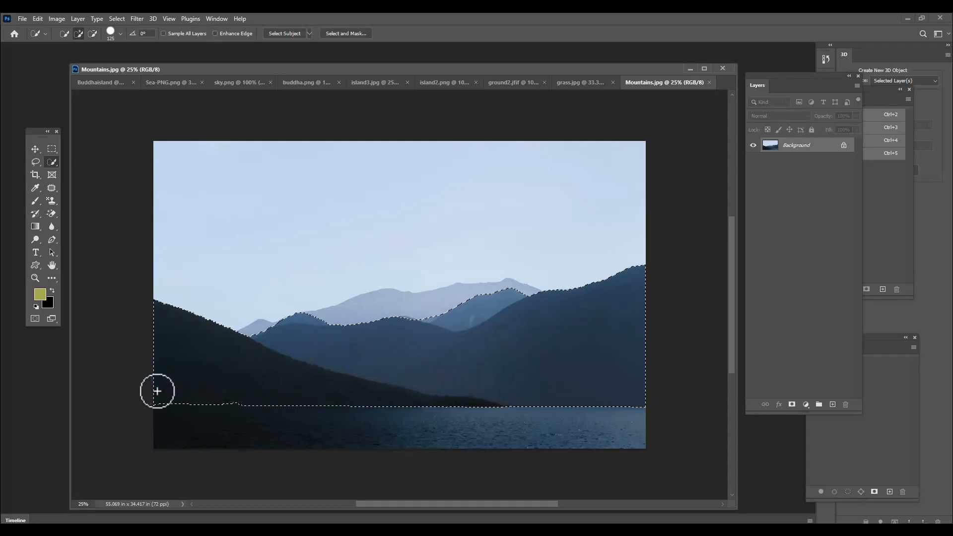
key("alt")
left_click(430, 326)
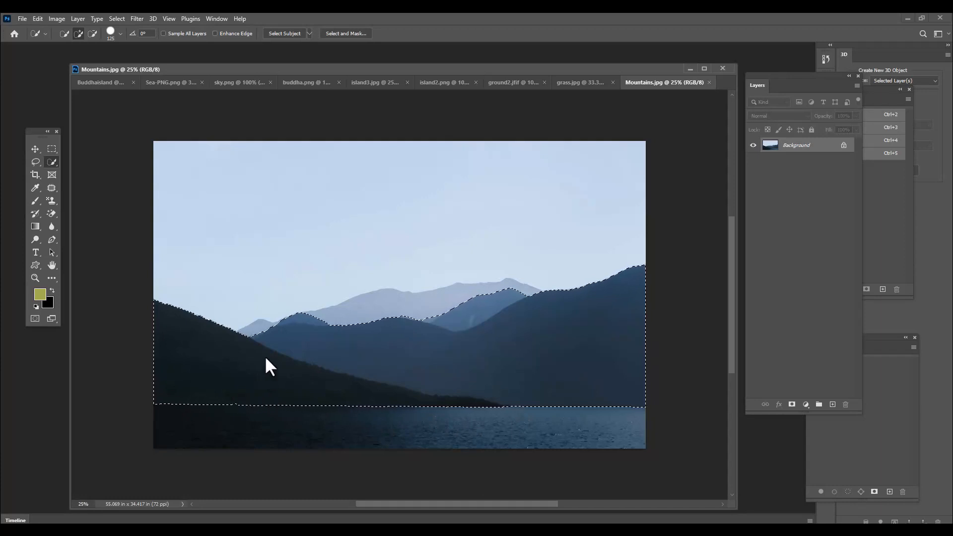
Move the selected mountains into the Buddhaisland document and place their layer beneath the sea layer.
left_click(35, 148)
left_click_drag(525, 336, 267, 239)
left_click_drag(817, 146, 813, 181)
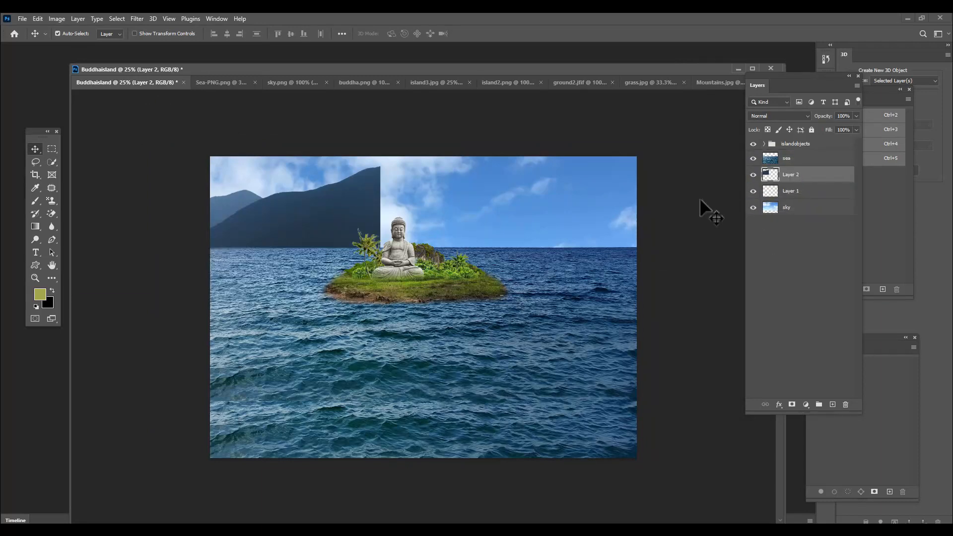
Scale the mountains down proportionally into a low range along the horizon, starting at the image's left edge.
left_click_drag(329, 207, 440, 207)
key("ctrl+t")
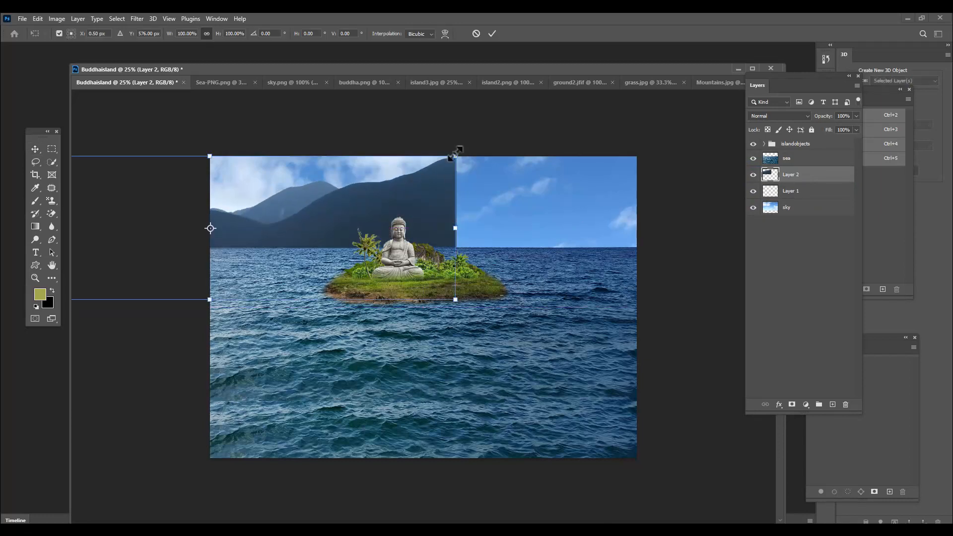
left_click_drag(457, 155, 357, 249)
key("Return")
Duplicate the mountain layer, flip the copy horizontally and join it to the original's right edge.
left_click_drag(226, 250, 387, 250)
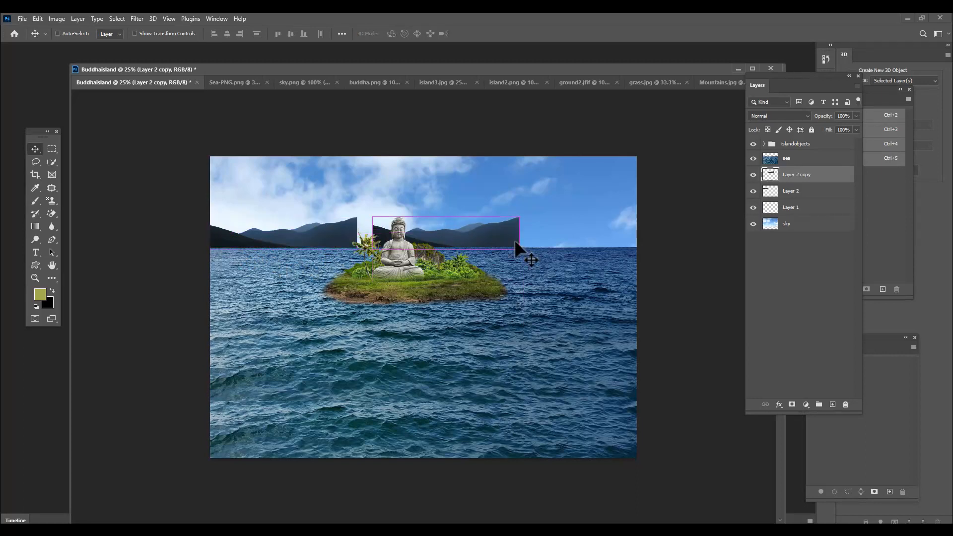
key("ctrl+t")
right_click(497, 237)
left_click(538, 430)
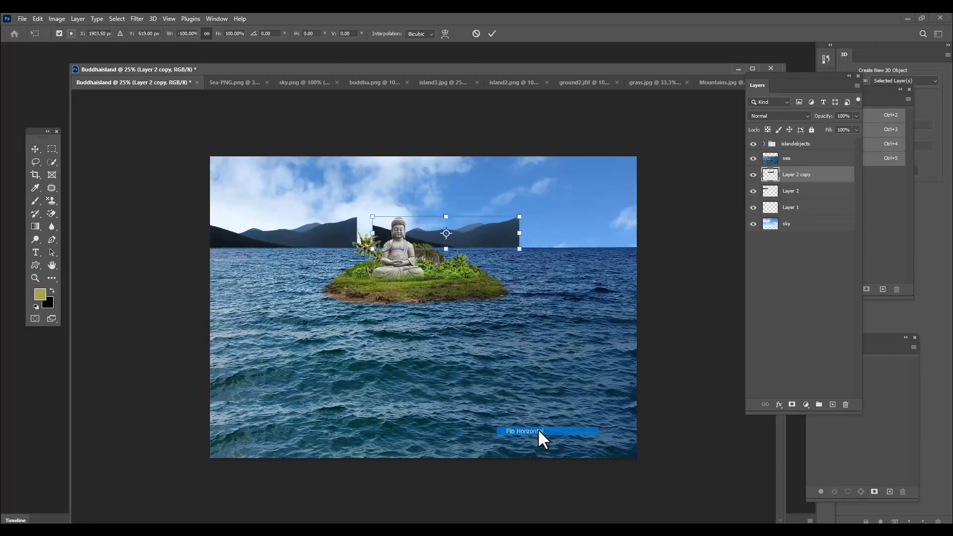
left_click_drag(498, 237, 483, 238)
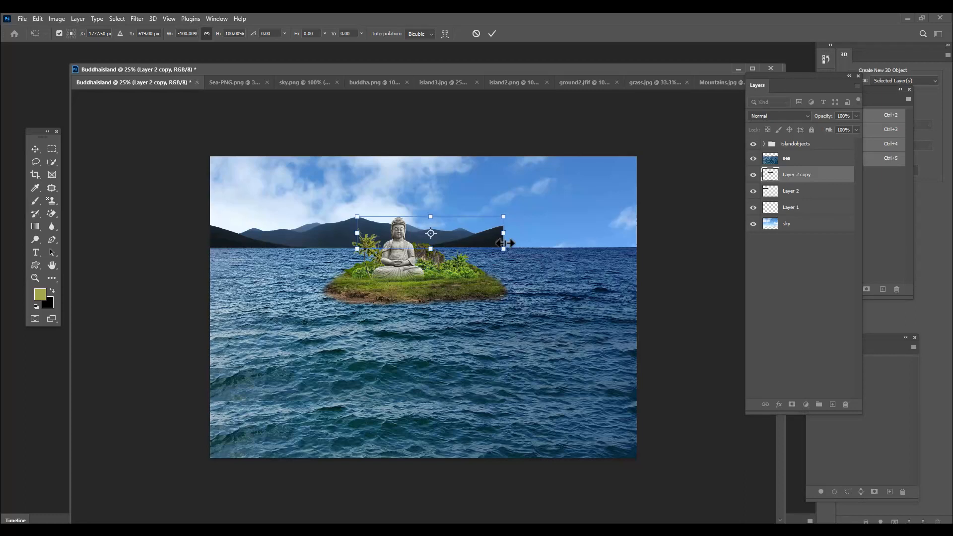
key("Return")
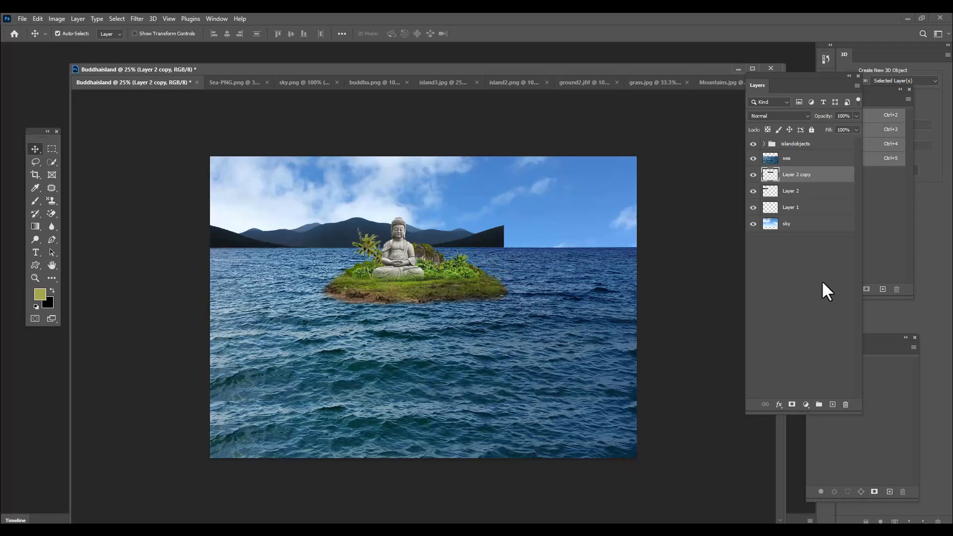
left_click(817, 193, "shift")
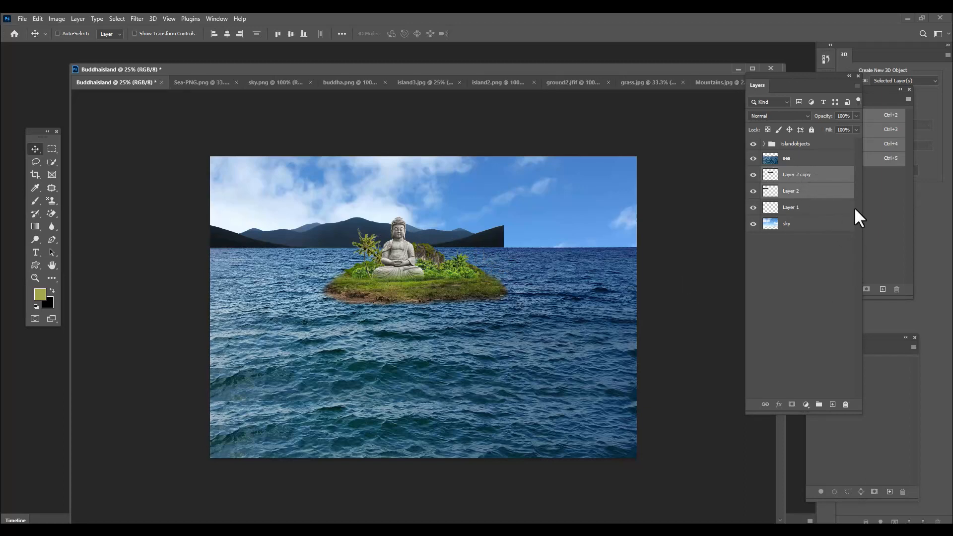
key("ctrl+e")
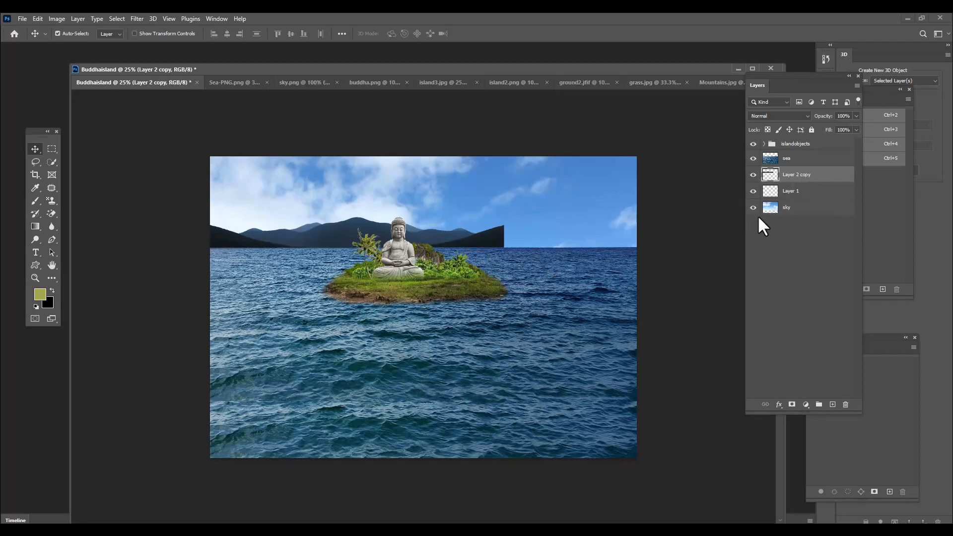
key("ctrl+z")
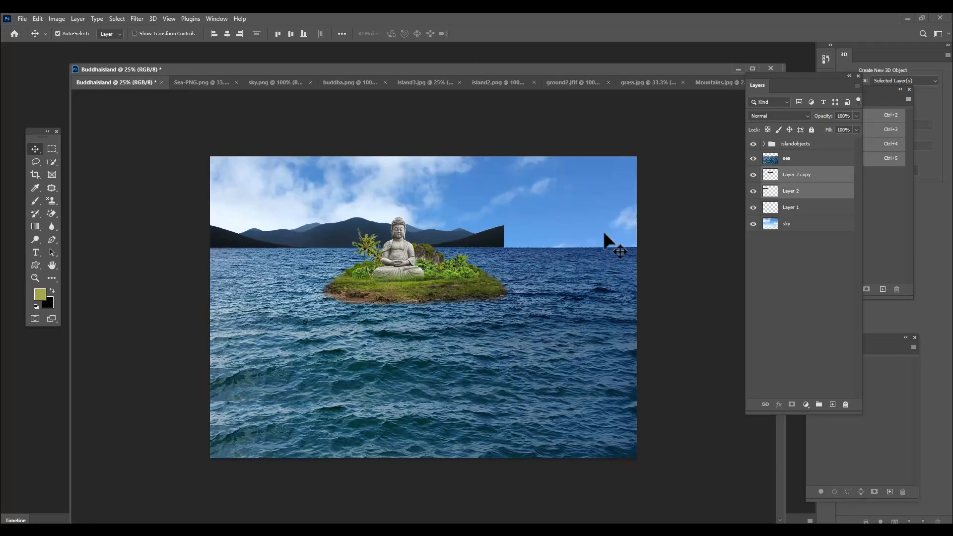
Merge Layer 2 and Layer 2 copy, and extend the range to the image's right edge with a duplicate of the merged mountains.
left_click(815, 176)
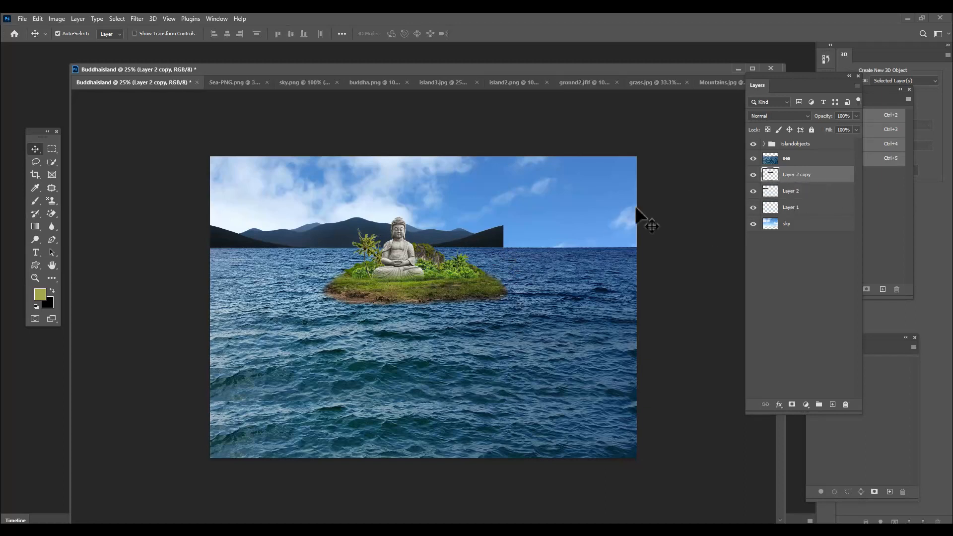
left_click(810, 193, "ctrl")
key("ctrl+e")
left_click_drag(227, 245, 517, 239)
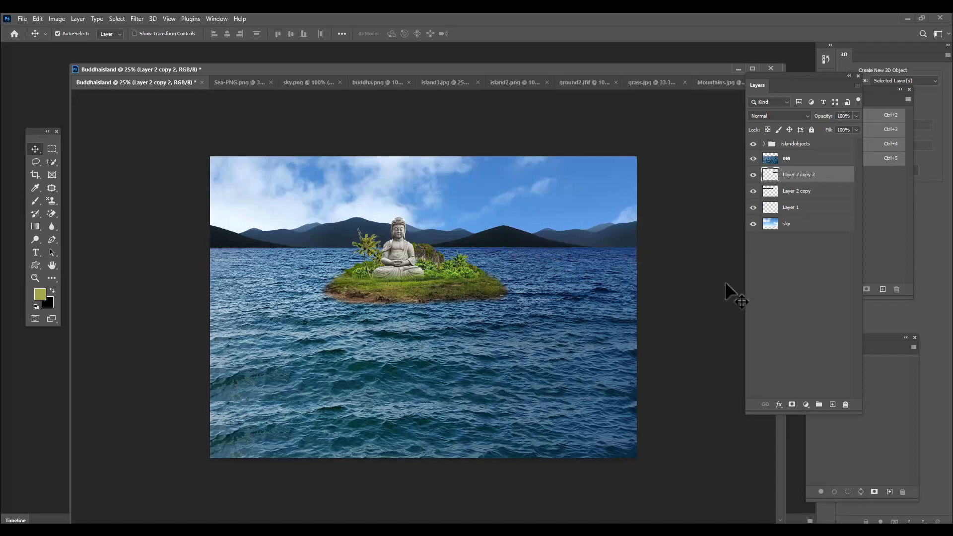
Merge Layer 2 copy 2 and Layer 2 copy into a single mountain layer.
left_click(817, 192, "shift")
key("ctrl")
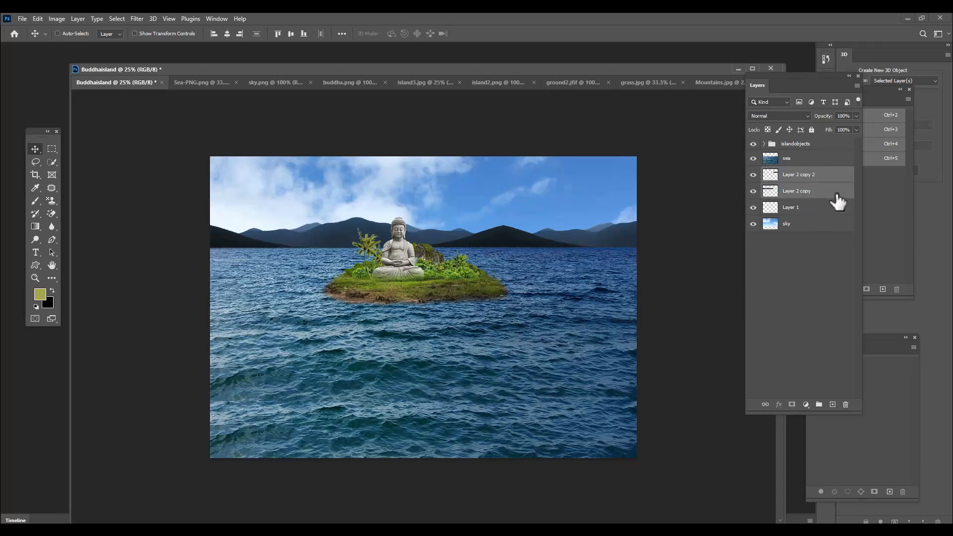
key("ctrl+e")
Scale the merged mountain range to about 76% width and 67% height, spanning the full image width and resting on the horizon.
key("ctrl+t")
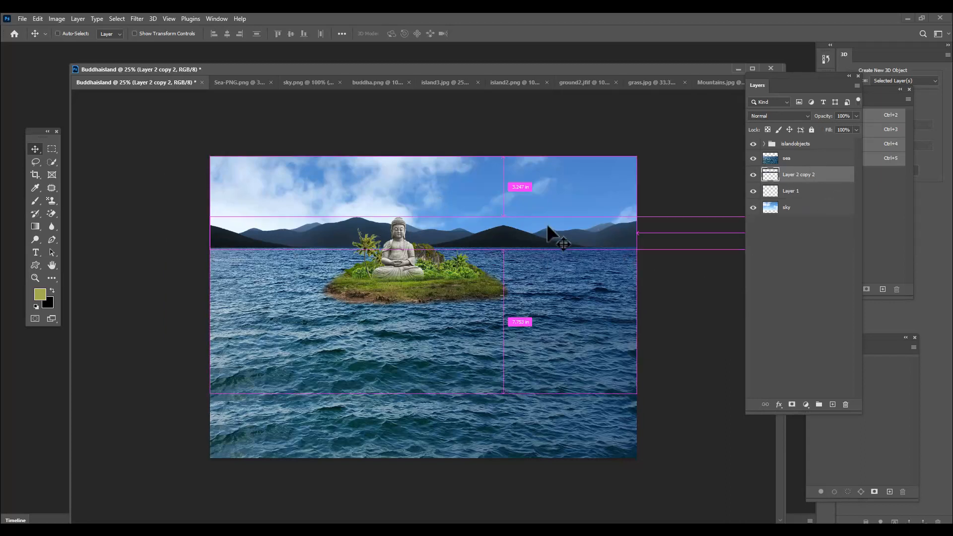
left_click_drag(628, 241, 502, 239)
left_click_drag(383, 216, 381, 219)
left_click_drag(553, 238, 526, 239)
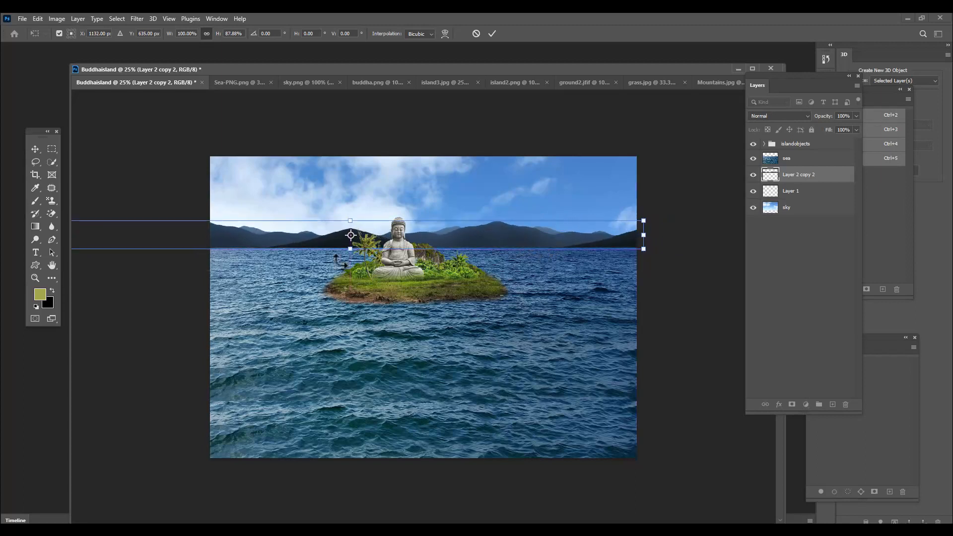
left_click_drag(351, 218, 352, 219)
left_click_drag(618, 223, 590, 224)
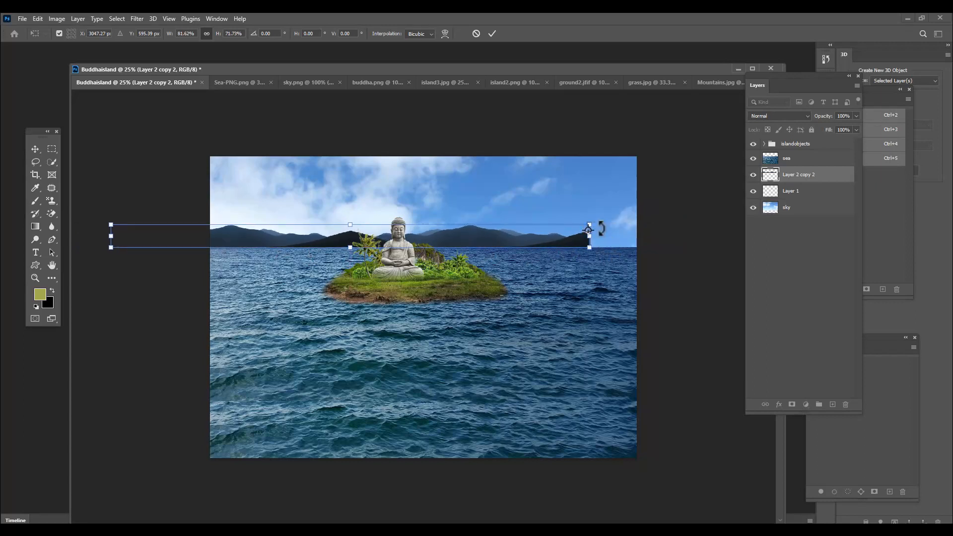
left_click_drag(590, 224, 574, 226)
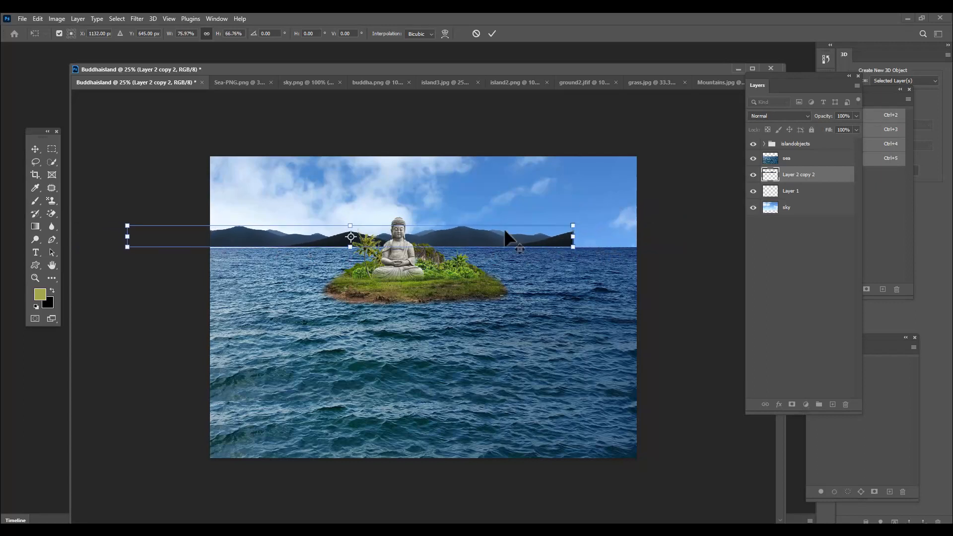
left_click_drag(477, 234, 547, 235)
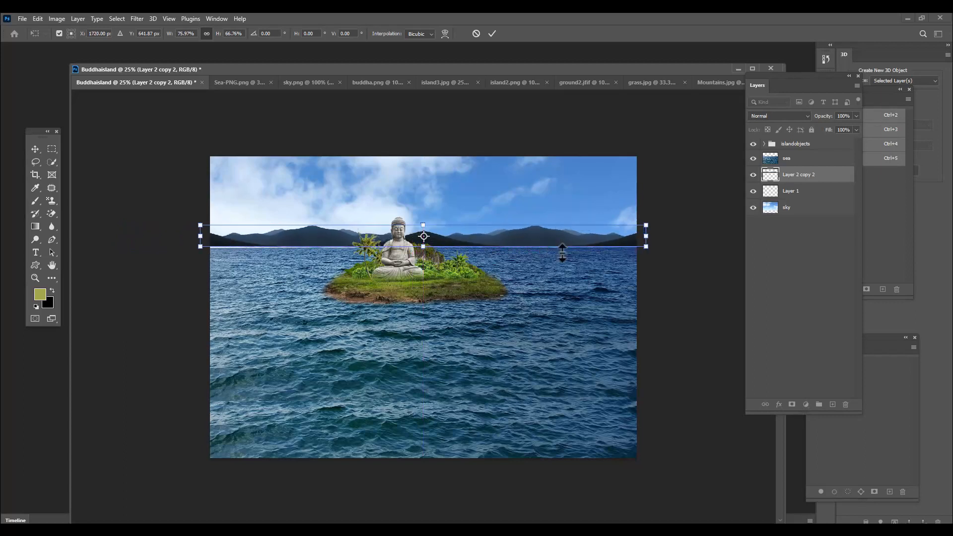
key("Down")
key("Down")
key("Down")
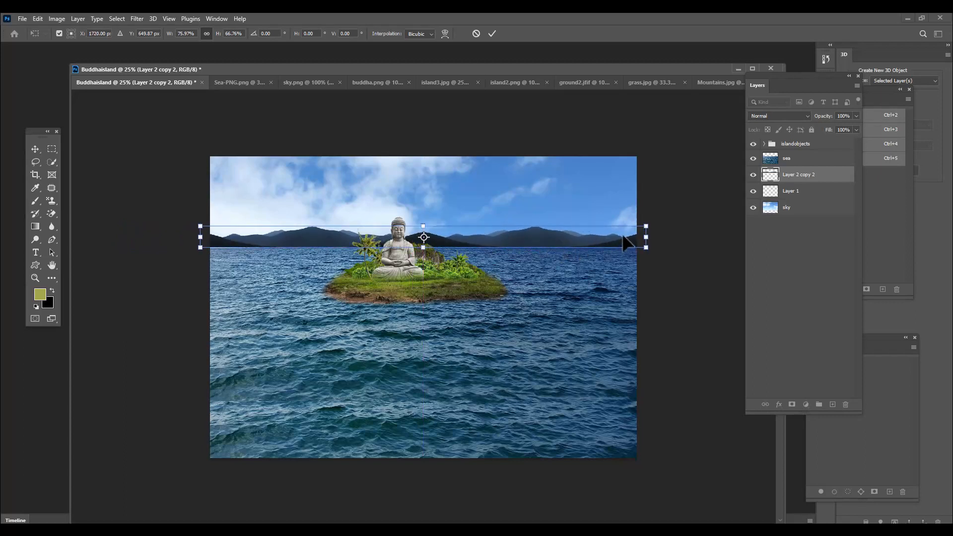
key("Return")
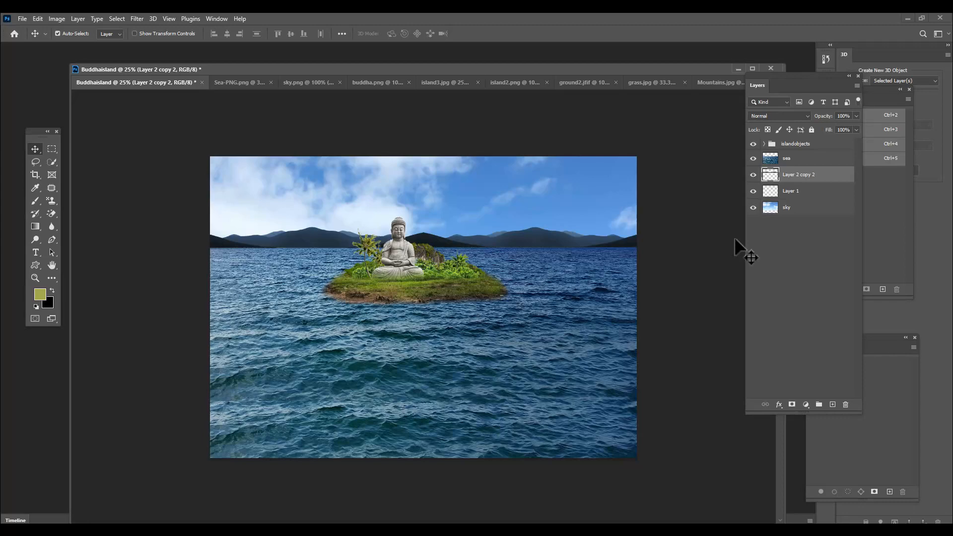
Open the waterfall2 image from the buddhastatue folder.
key("ctrl+o")
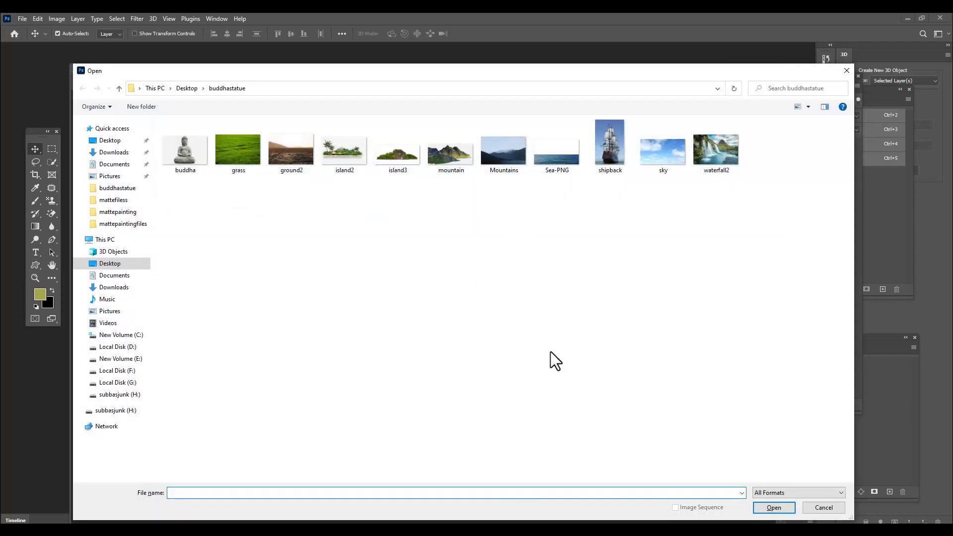
left_click(720, 156)
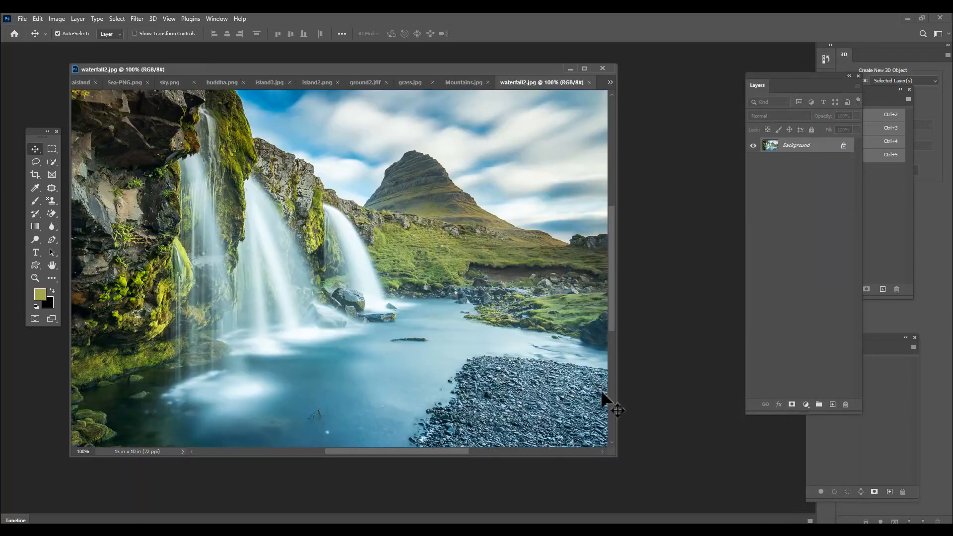
Select the mossy cliff with the nearest waterfall in waterfall2 using the Quick Selection tool.
left_click_drag(611, 456, 864, 535)
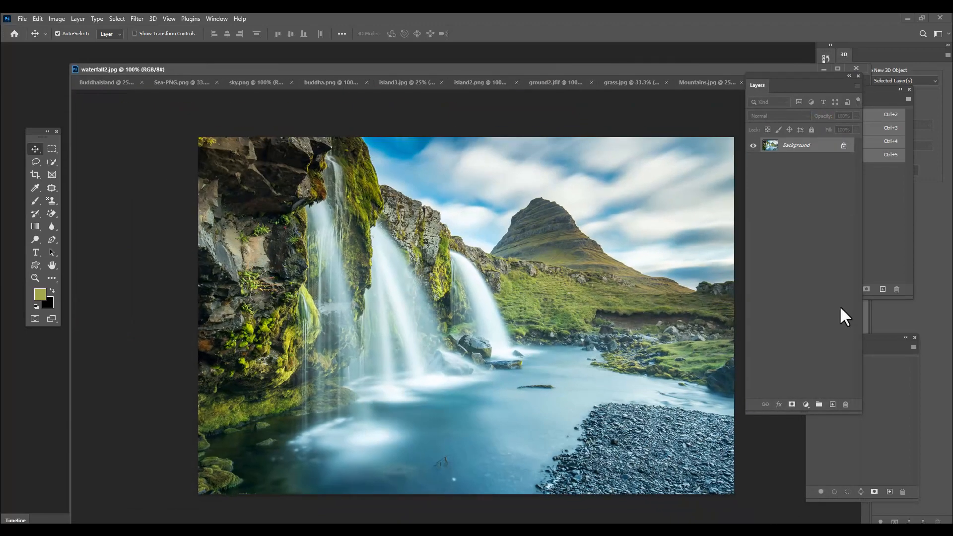
left_click(48, 161)
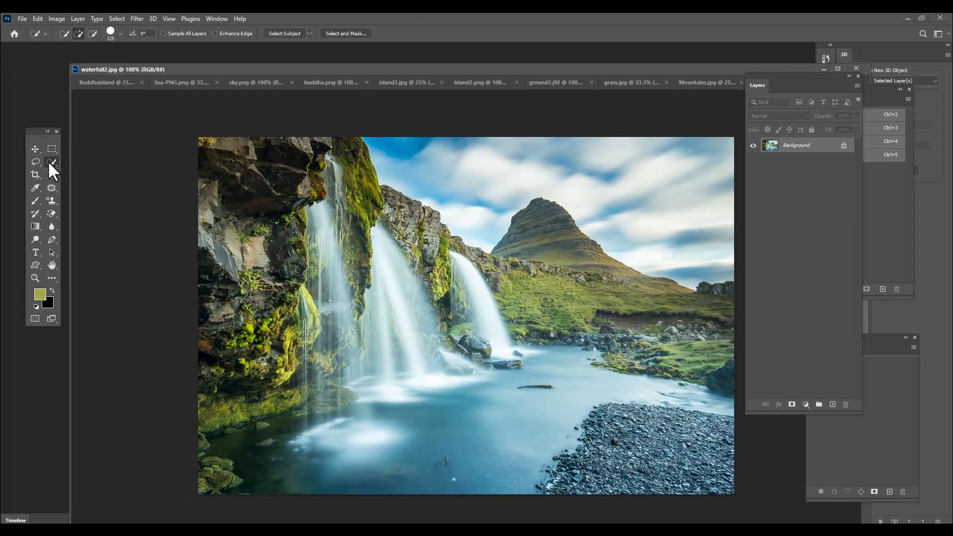
left_click(94, 170)
key("bracketleft")
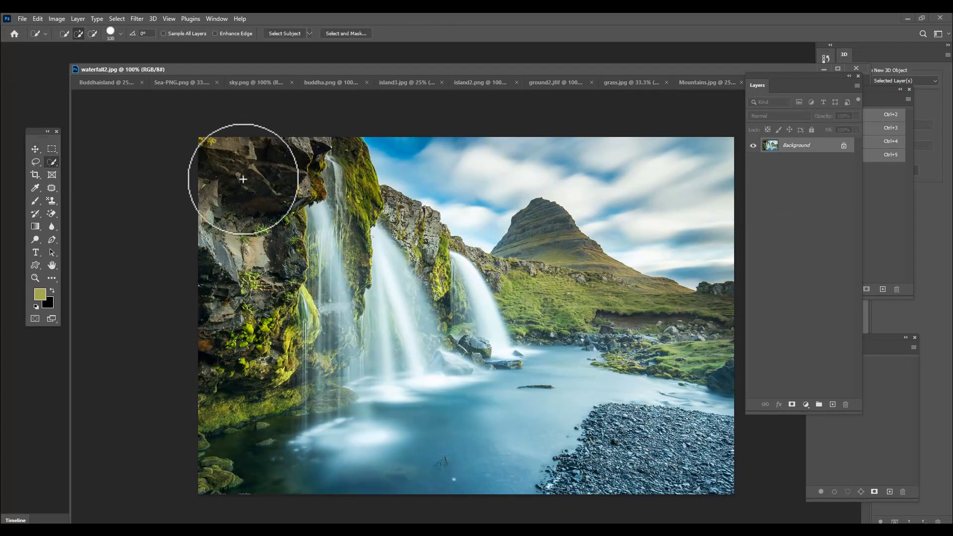
mouse_move(223, 159)
left_mouse_down()
mouse_move(316, 161)
mouse_move(330, 181)
mouse_move(333, 229)
mouse_move(304, 271)
mouse_move(326, 343)
mouse_move(277, 383)
mouse_move(266, 224)
mouse_move(221, 398)
mouse_move(281, 379)
mouse_move(288, 387)
mouse_move(223, 411)
mouse_move(372, 383)
mouse_move(365, 328)
left_mouse_up()
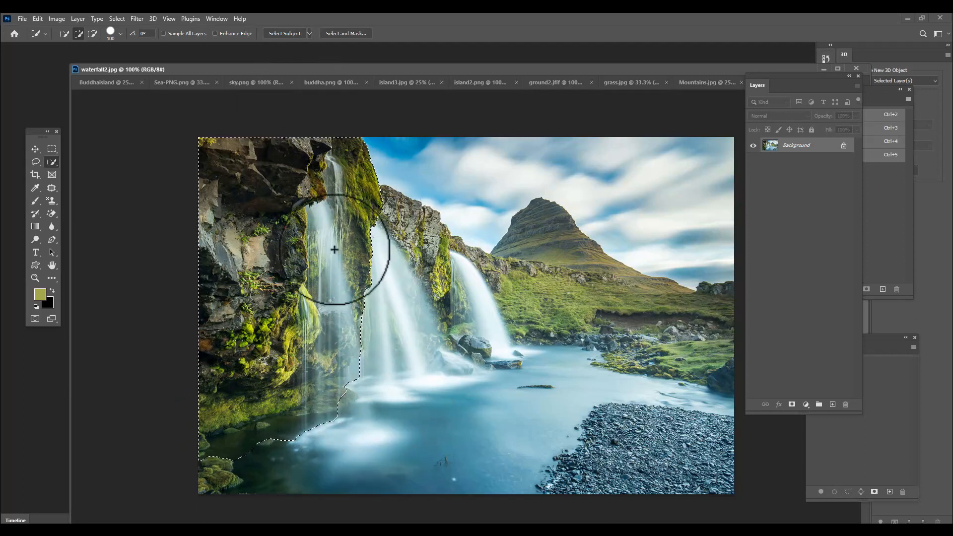
Subtract the pool water and shoreline rocks below the cliff from the selection with a smaller Quick Selection brush.
key("bracketleft")
key("bracketleft")
key("bracketleft")
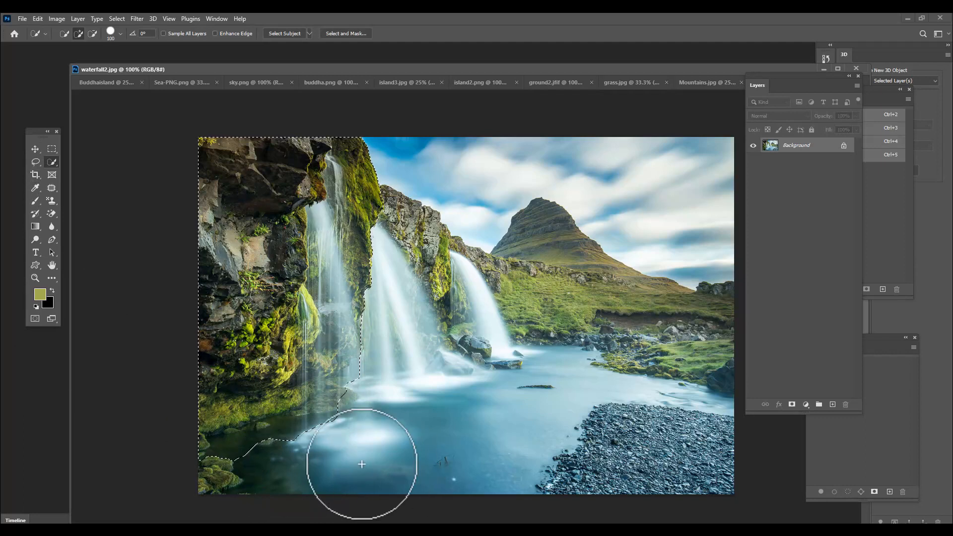
key("bracketleft")
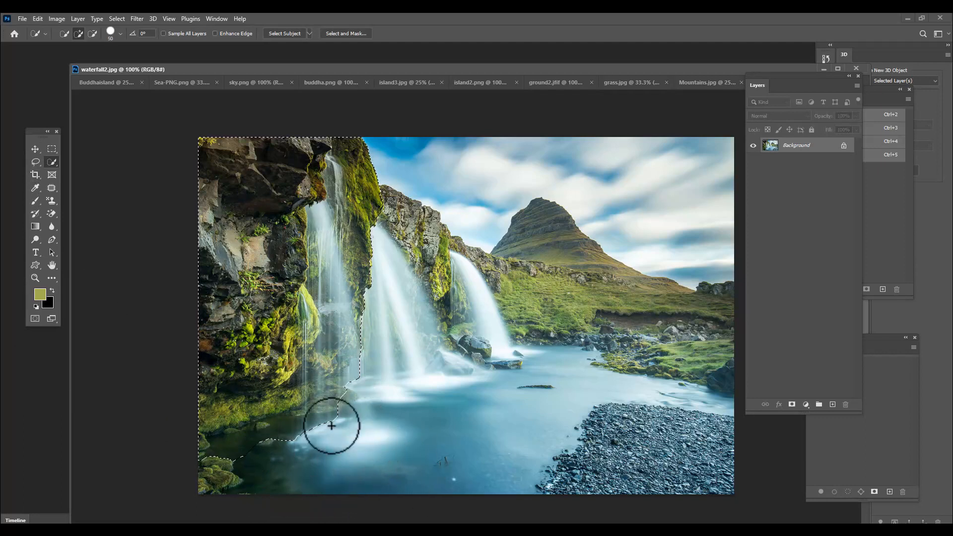
key("alt")
mouse_move(340, 431)
left_mouse_down()
mouse_move(239, 454)
mouse_move(191, 447)
left_mouse_up()
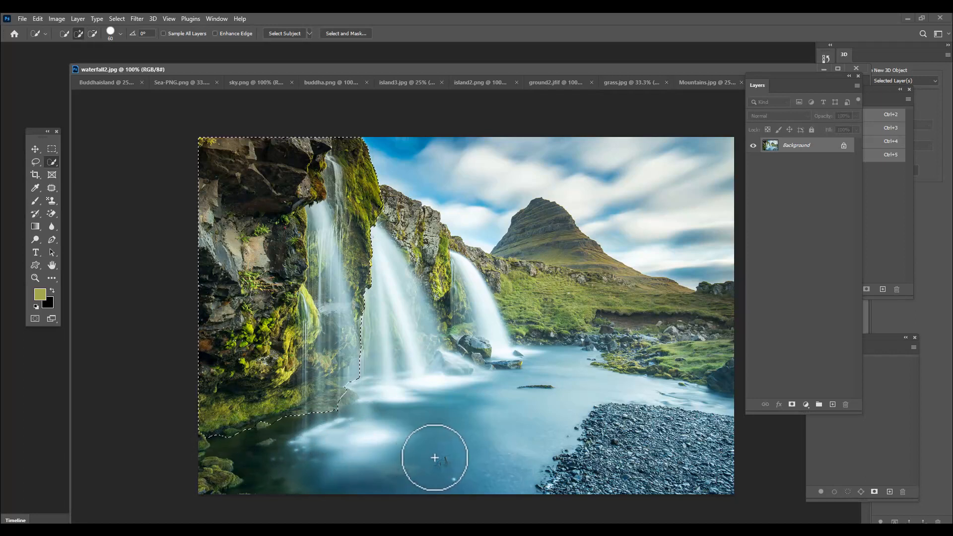
Copy the selected waterfall cliff into the Buddhaisland document, placing it at the image's left edge.
left_click(34, 149)
left_click_drag(329, 171, 181, 179)
left_click_drag(240, 293, 255, 295)
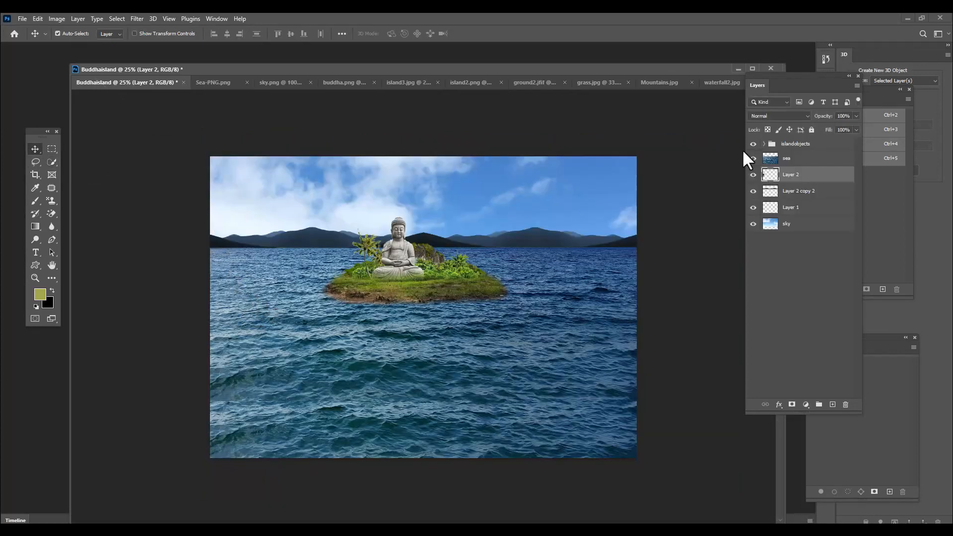
Move the waterfall cliff's Layer 2 to the top of the layer stack, outside and above the islandobjects group.
left_click_drag(827, 183, 816, 141)
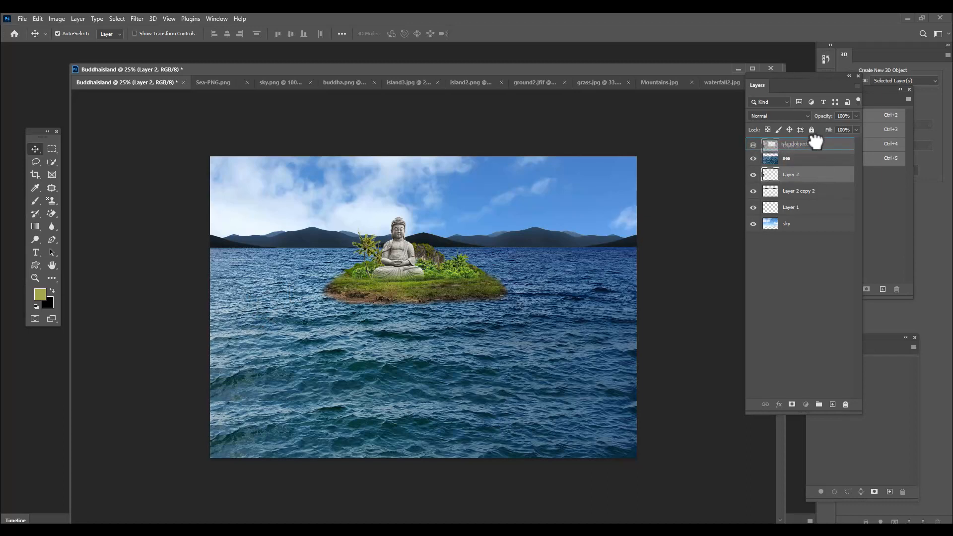
left_click_drag(816, 142, 816, 143)
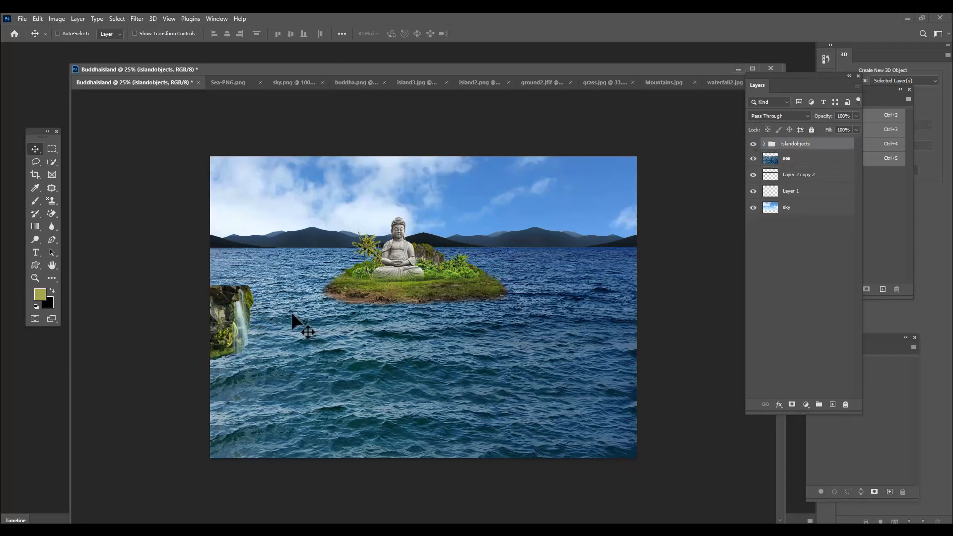
key("ctrl+t")
key("ctrl+z")
left_click(765, 144)
left_click_drag(819, 161, 809, 140)
left_click(764, 159)
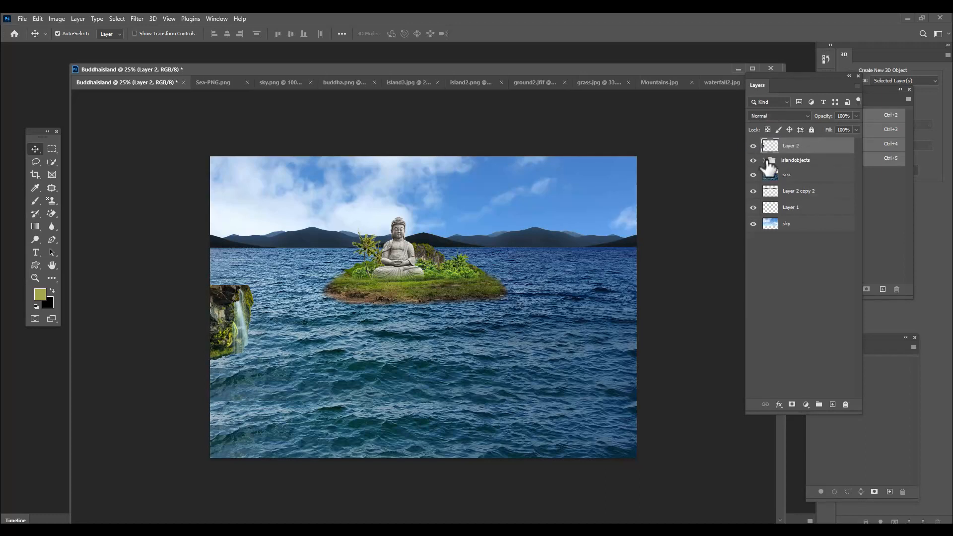
Enlarge the waterfall cliff to span the full image height and position it along the image's left edge.
key("ctrl+t")
left_click_drag(251, 283, 323, 106)
left_click_drag(318, 170, 308, 187)
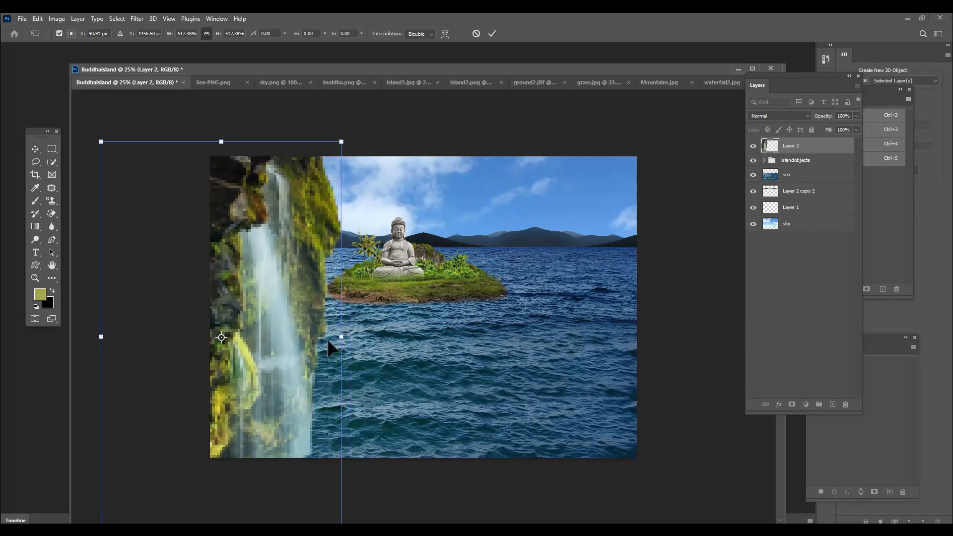
left_click_drag(341, 142, 354, 131)
key("Return")
left_click_drag(317, 211, 306, 206)
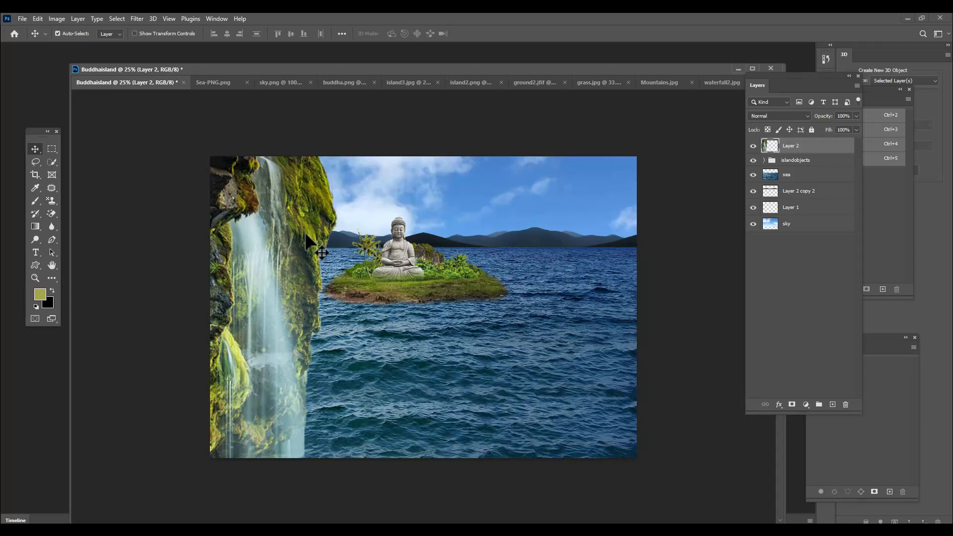
Extend the canvas on the image's right side by about 16% of its width with the Crop tool.
key("c")
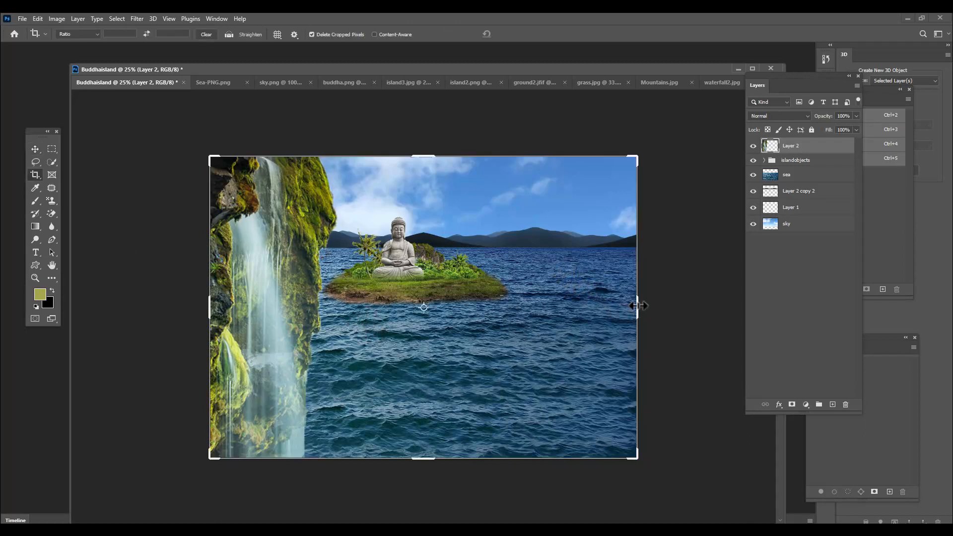
left_click_drag(640, 306, 673, 321)
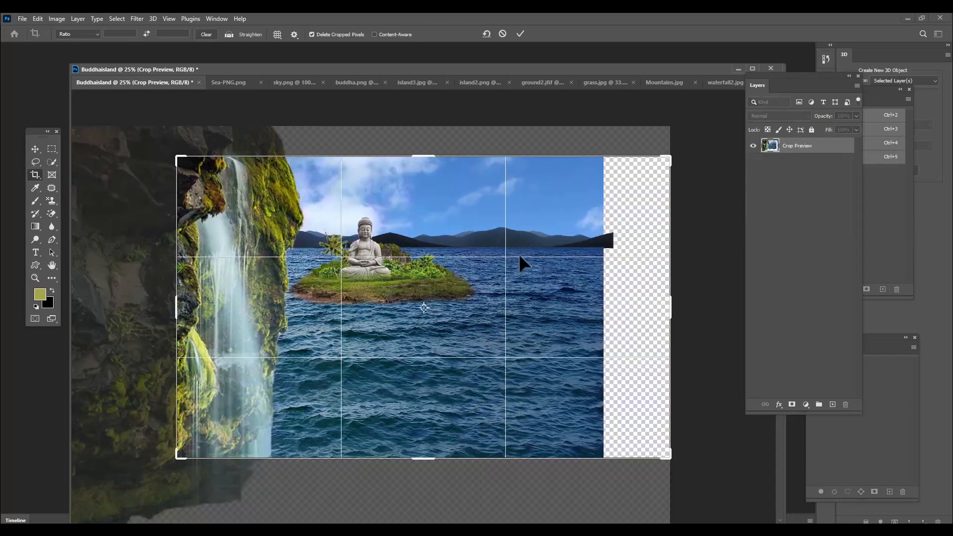
key("Return")
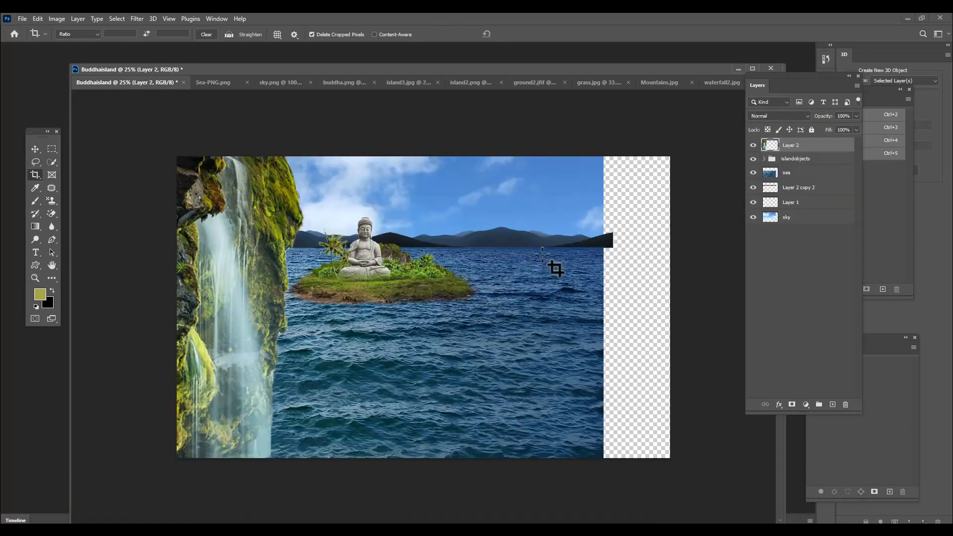
Stretch the sky layer horizontally to the new right edge of the canvas.
left_click(35, 149)
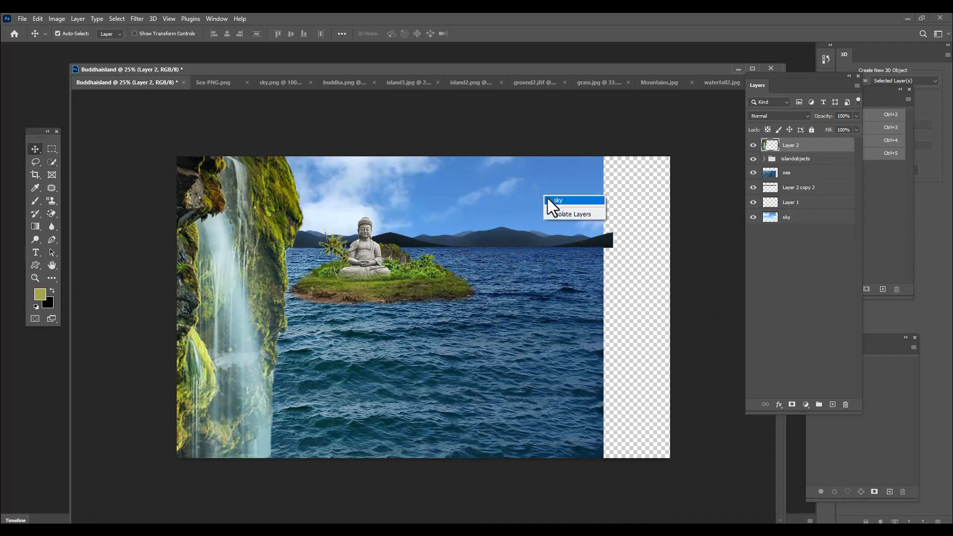
left_click(547, 198)
key("ctrl+t")
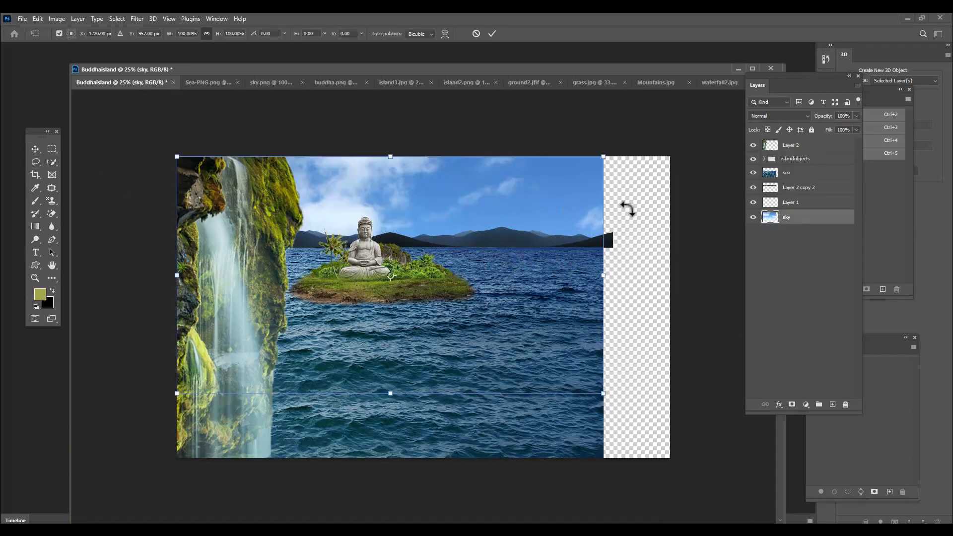
left_click_drag(602, 274, 670, 275)
key("Return")
Stretch the sea layer to 115.58% width so it reaches the canvas's right edge.
right_click(528, 318)
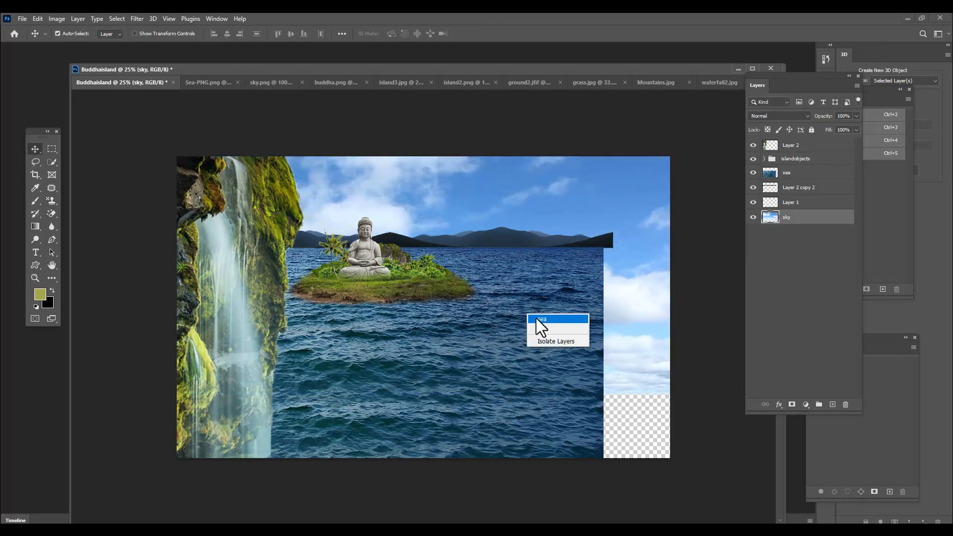
left_click(536, 318)
key("ctrl+t")
left_click_drag(607, 351, 672, 354)
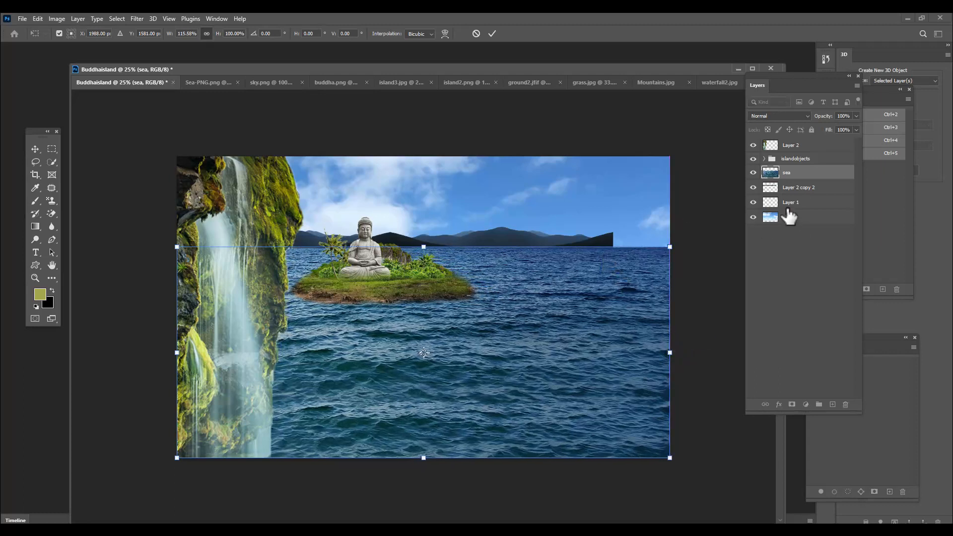
key("Return")
Scale the mountain range on Layer 2 copy 2 to about 113% width and 123% height, reaching the canvas's right edge.
left_click(805, 188)
key("ctrl+t")
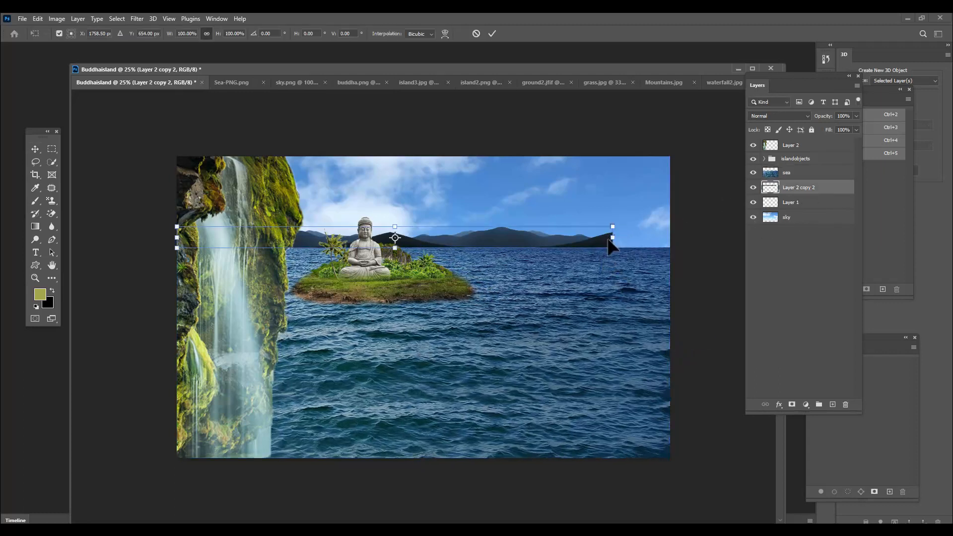
left_click_drag(615, 238, 672, 239)
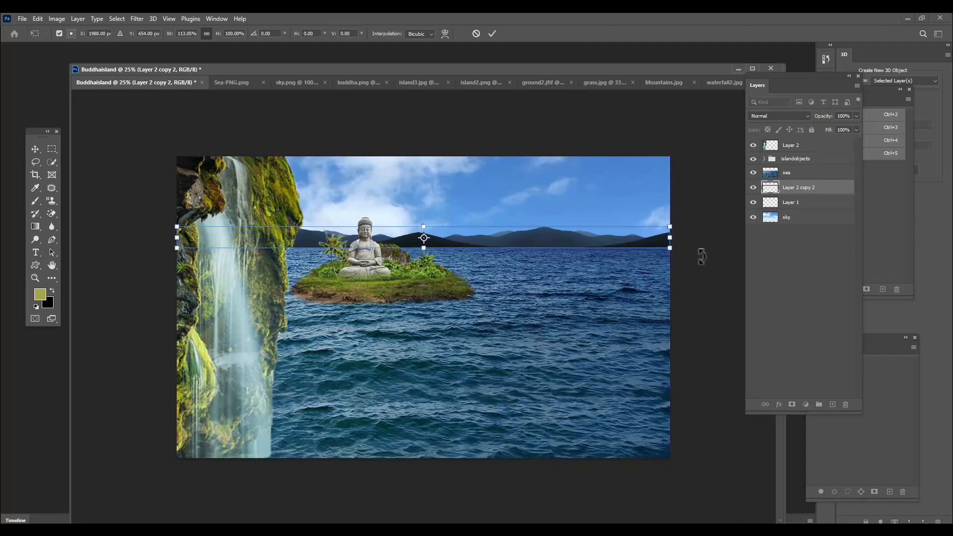
mouse_move(423, 223)
left_mouse_down()
mouse_move(424, 199)
mouse_move(426, 219)
left_mouse_up()
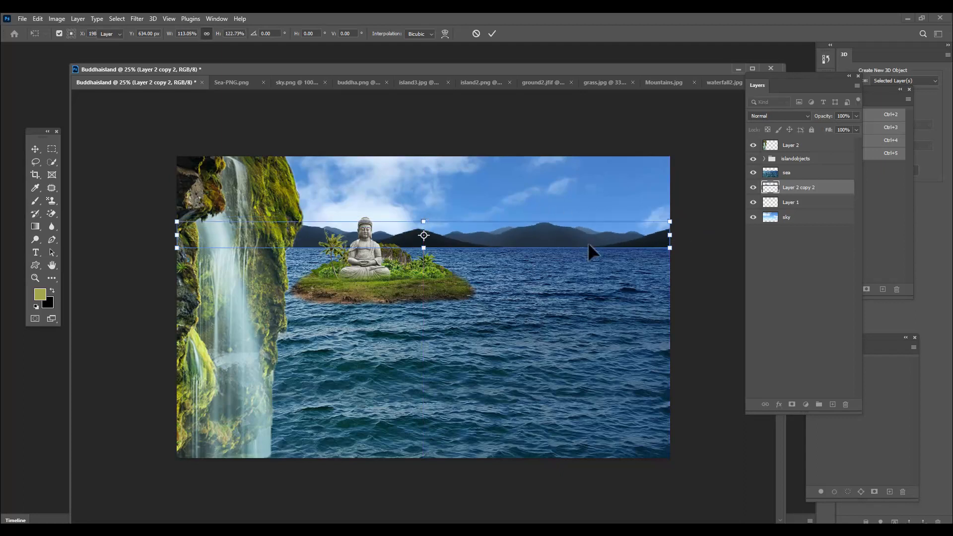
key("Return")
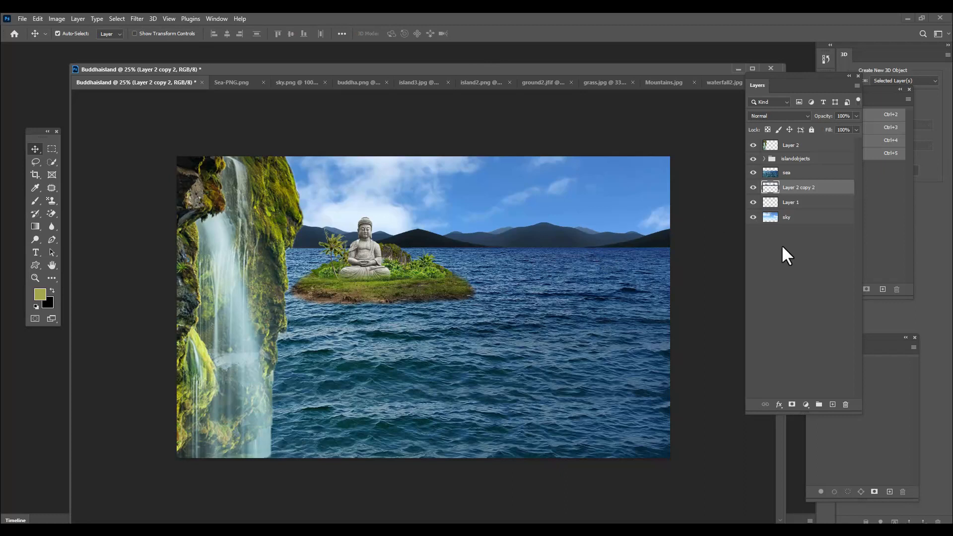
Scale the waterfall cliff on Layer 2 to about 109% around its center.
left_click(804, 139)
key("ctrl+t")
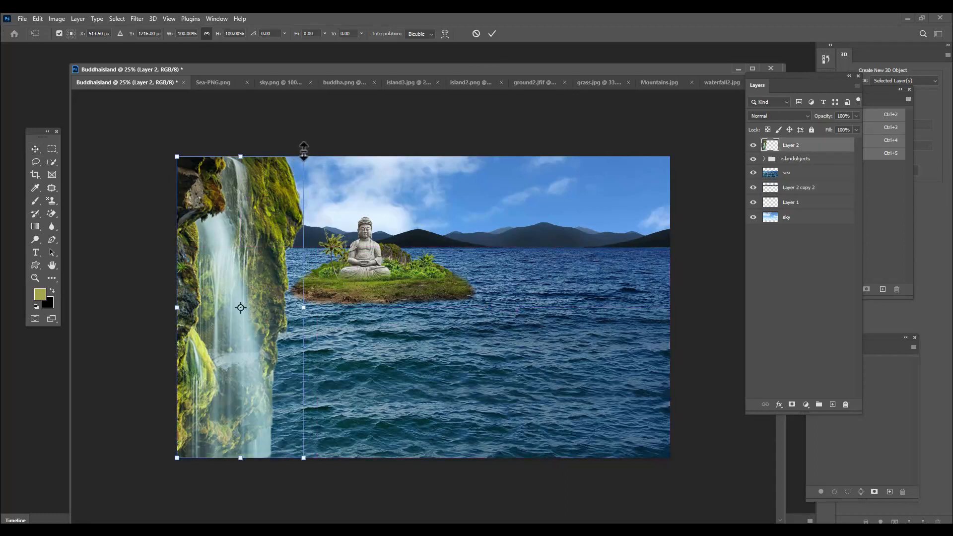
left_click_drag(304, 152, 318, 145)
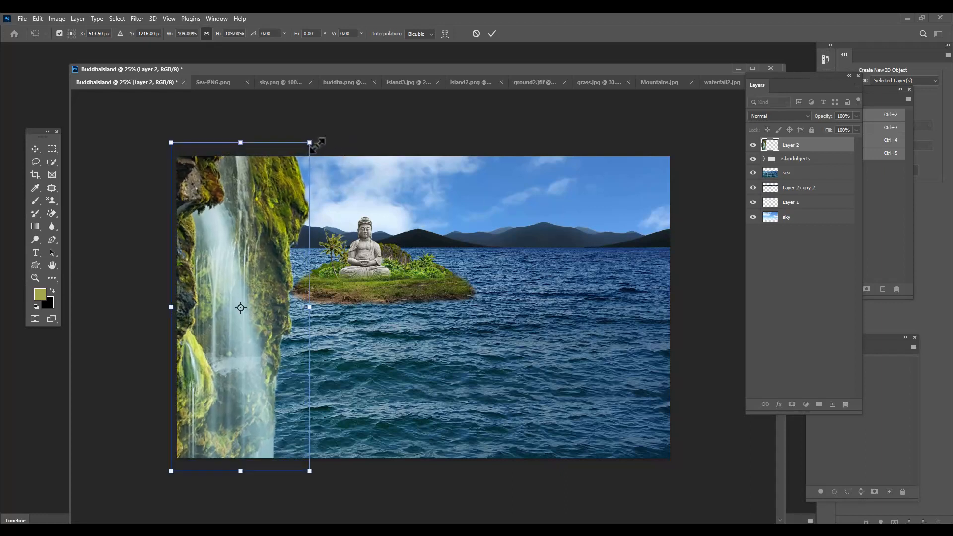
key("Return")
Move the islandobjects group right, near the middle of the horizon, and scale it to about 78%.
left_click(818, 159)
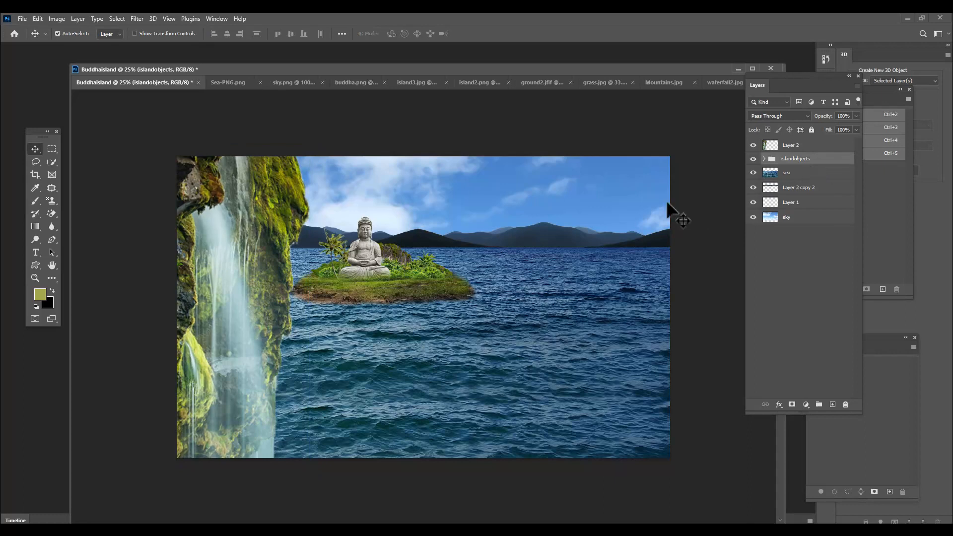
key("ctrl+t")
left_click_drag(426, 287, 505, 283)
mouse_move(572, 217)
left_mouse_down()
mouse_move(552, 222)
mouse_move(576, 210)
left_mouse_up()
left_click_drag(546, 242, 455, 252)
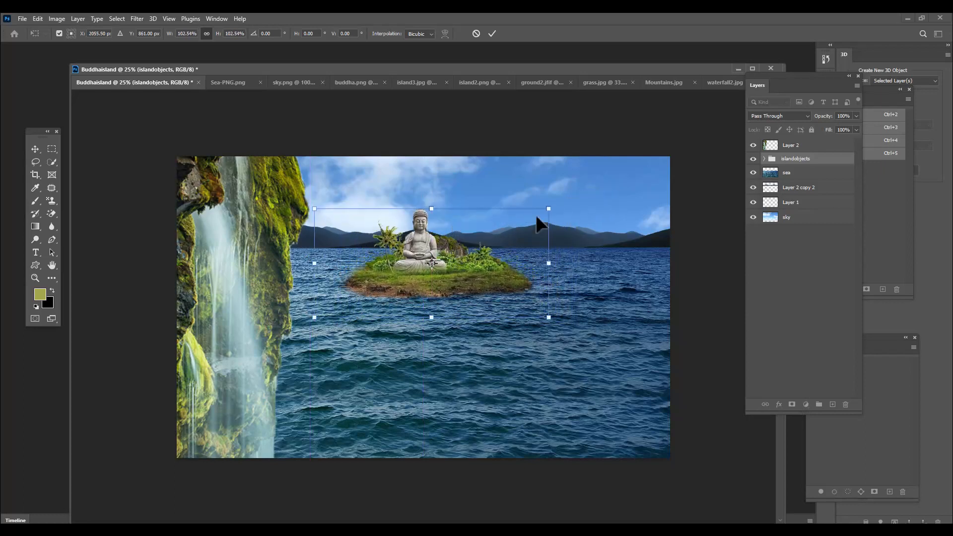
left_click_drag(551, 208, 521, 221)
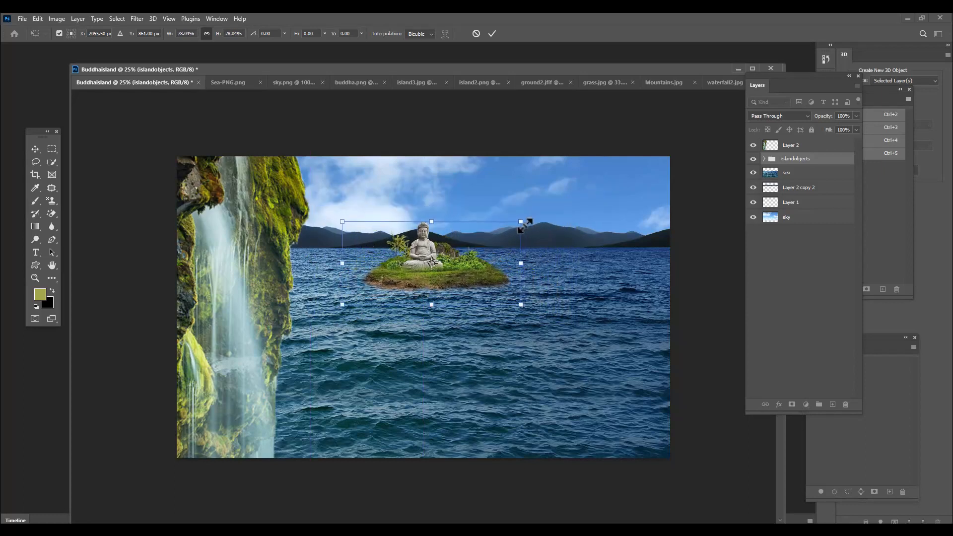
key("Return")
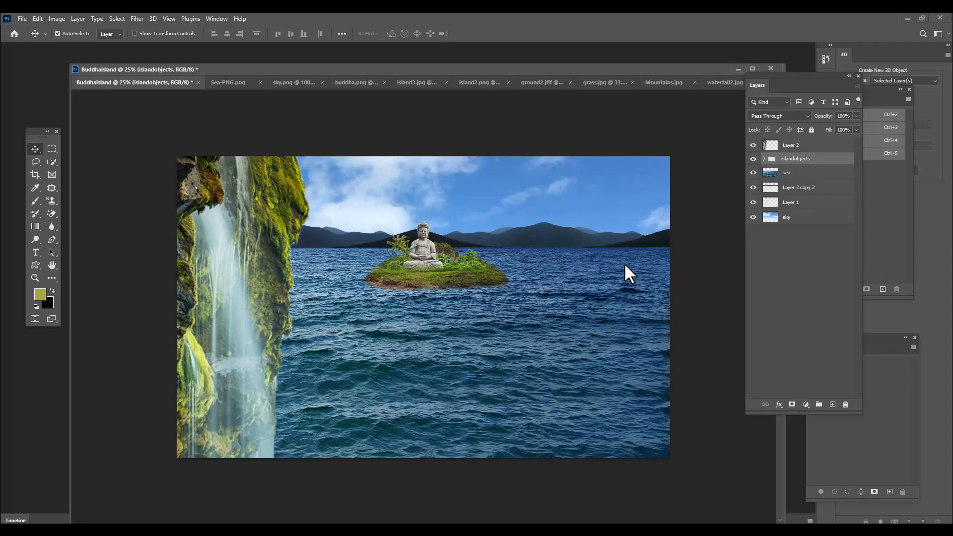
Open the mountain image from the buddhastatue folder and enlarge its window to show the whole picture.
key("ctrl+o")
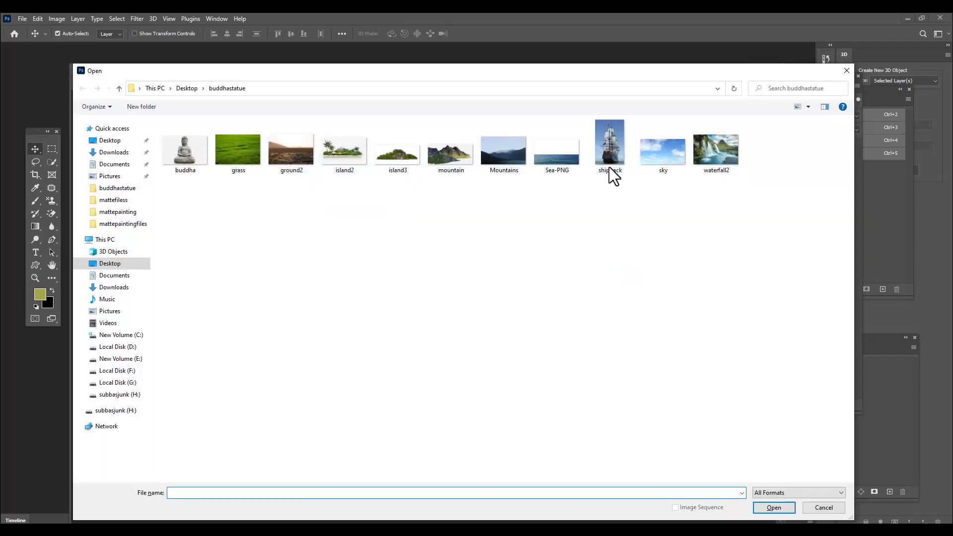
left_click(461, 160)
left_click(756, 507)
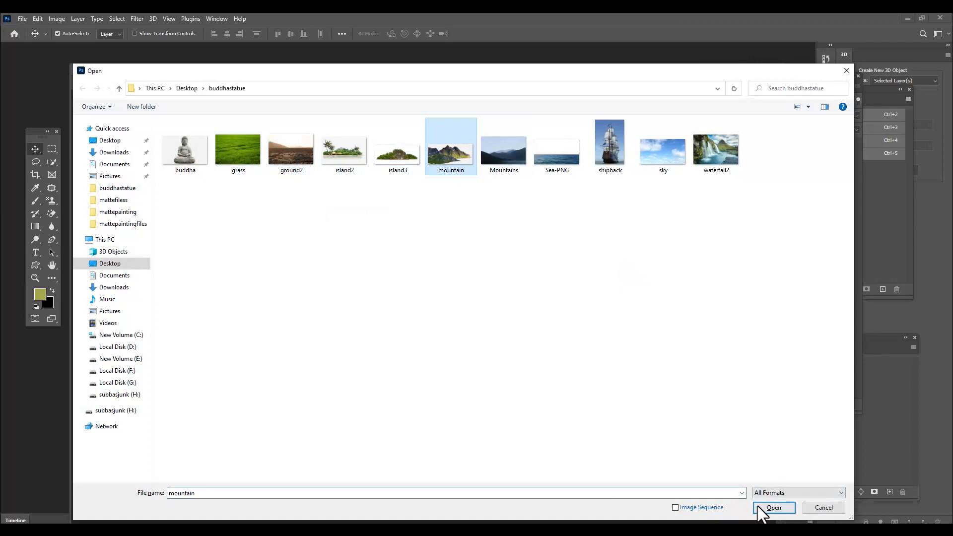
left_click_drag(521, 301, 817, 450)
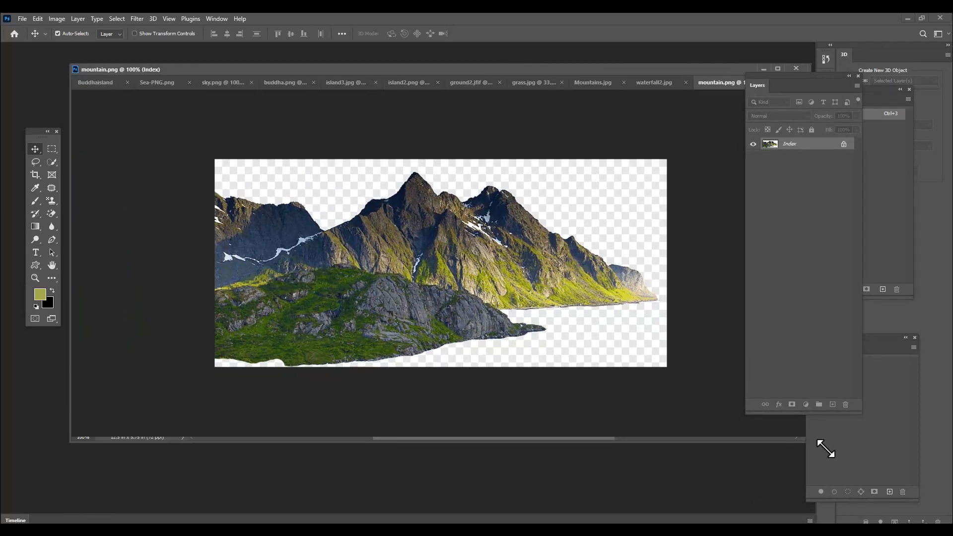
left_click_drag(459, 69, 461, 68)
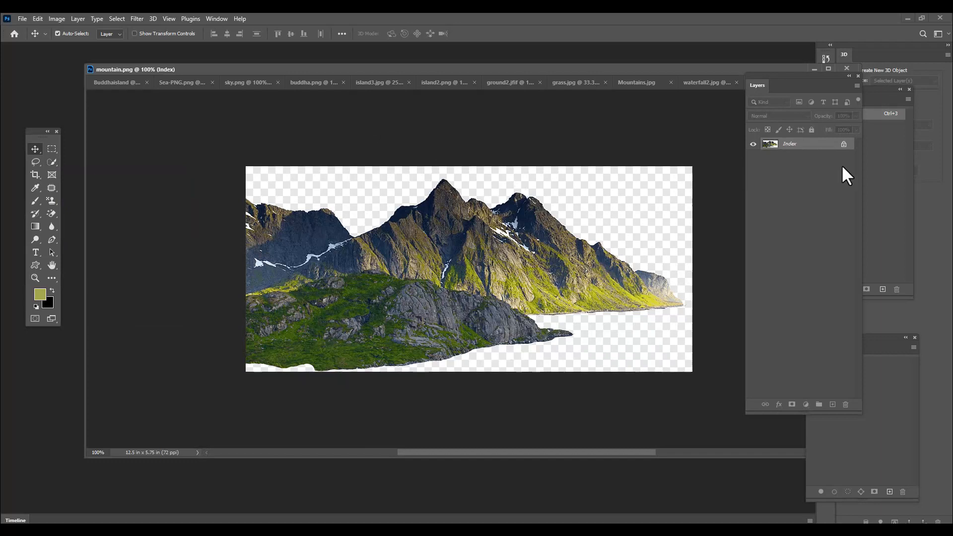
Convert the mountain image from indexed color to RGB Color mode.
left_click(62, 19)
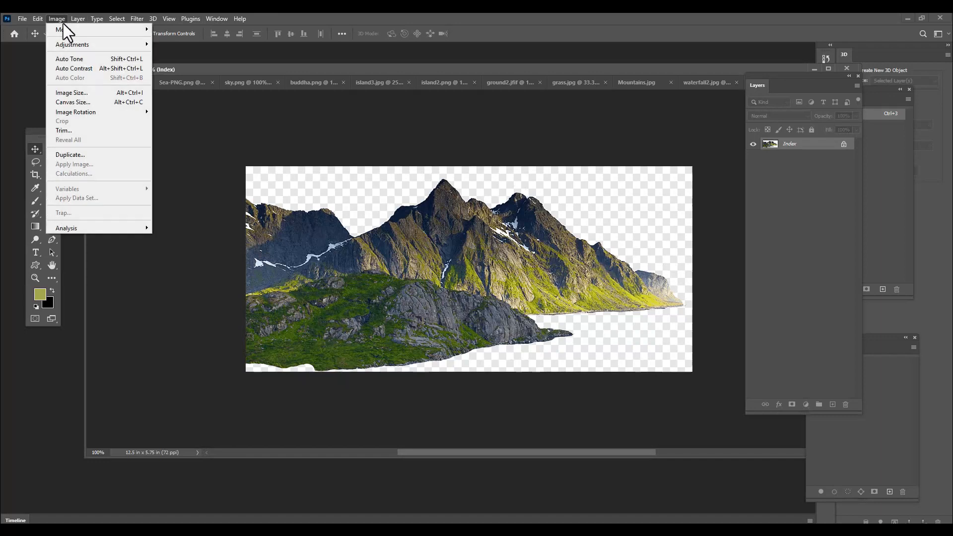
mouse_move(89, 29)
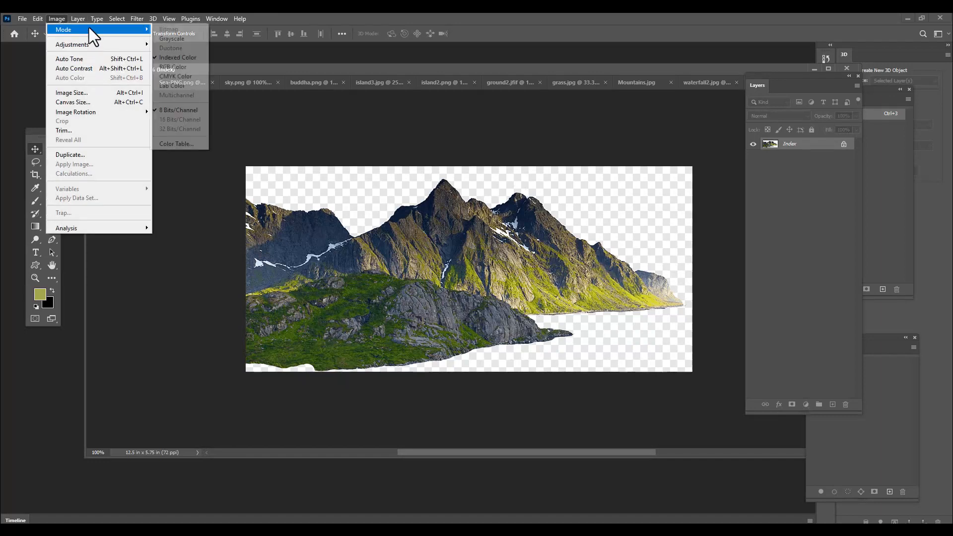
left_click(183, 70)
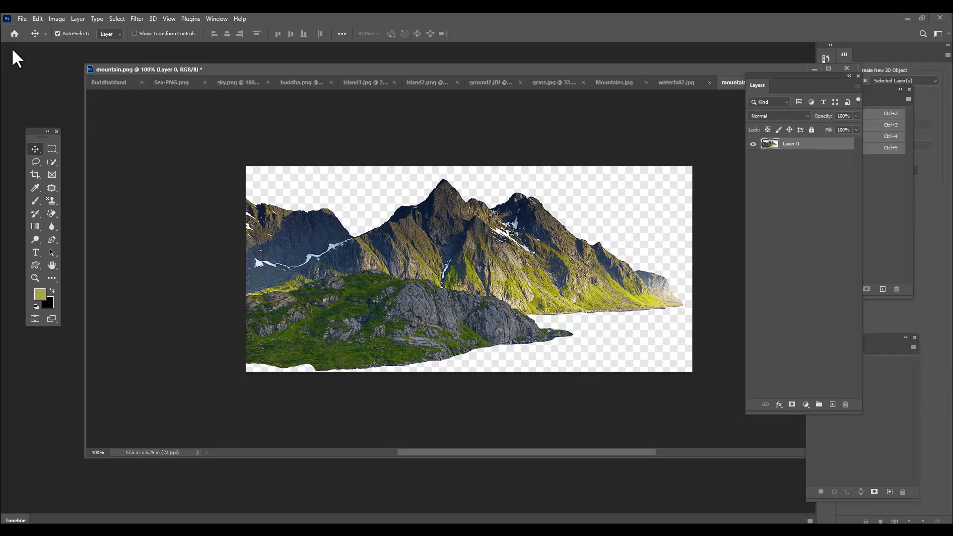
Select all the mountains with the Quick Selection tool and bring them into the Buddhaisland document, beside the Buddha island.
left_click_drag(53, 163, 79, 169)
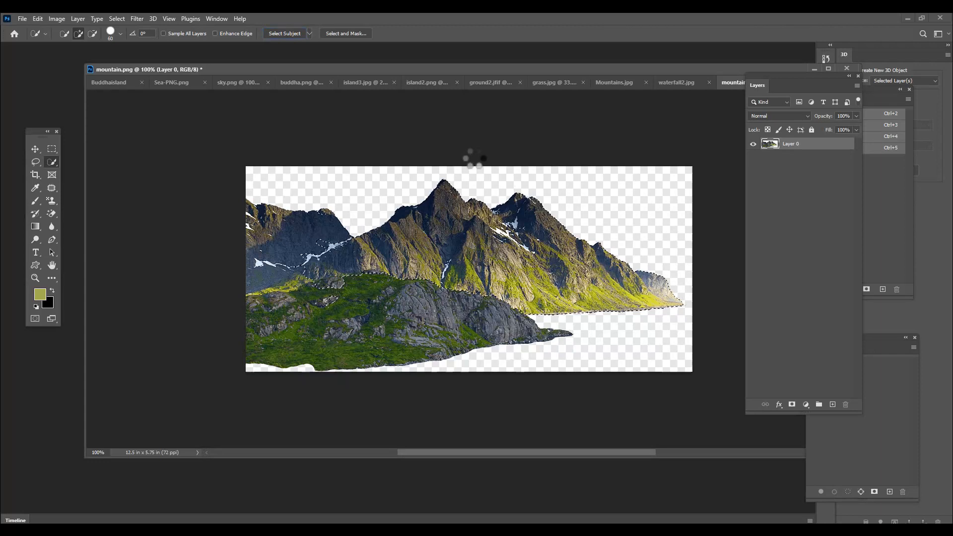
mouse_move(272, 231)
left_mouse_down()
mouse_move(315, 239)
mouse_move(301, 288)
mouse_move(326, 315)
mouse_move(490, 322)
mouse_move(295, 323)
mouse_move(399, 336)
mouse_move(279, 256)
left_mouse_up()
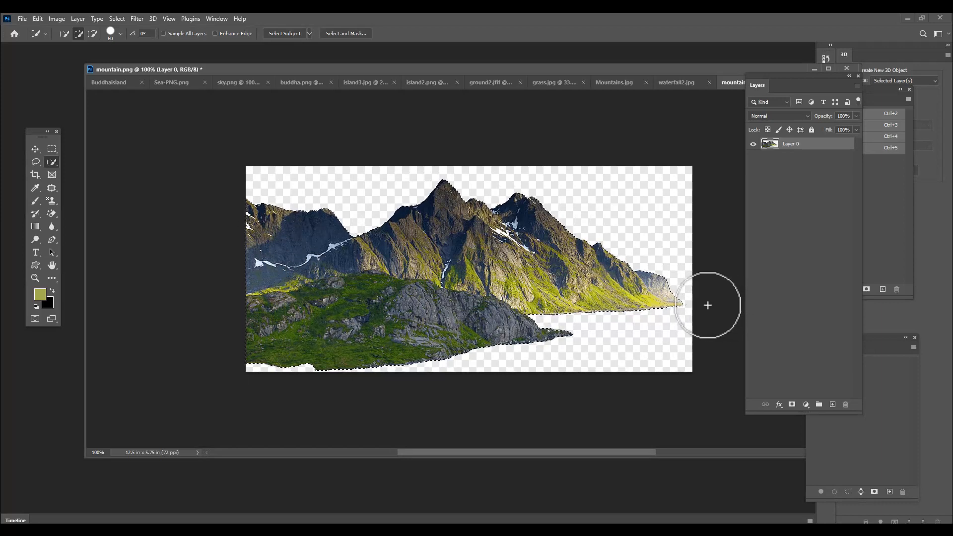
left_click(36, 149)
left_click_drag(424, 220, 563, 280)
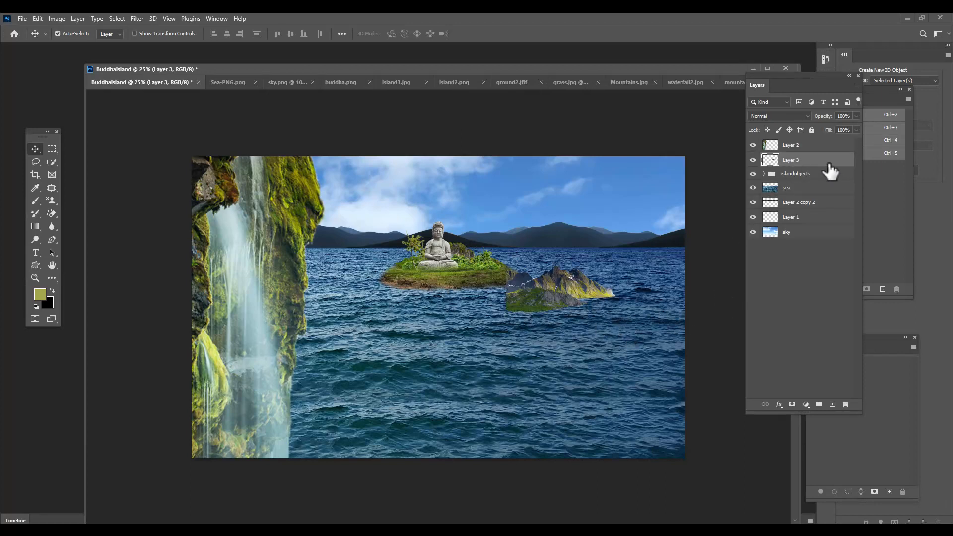
Flip the mountains on Layer 3 horizontally and place them at the horizon, right of the Buddha island.
key("ctrl+t")
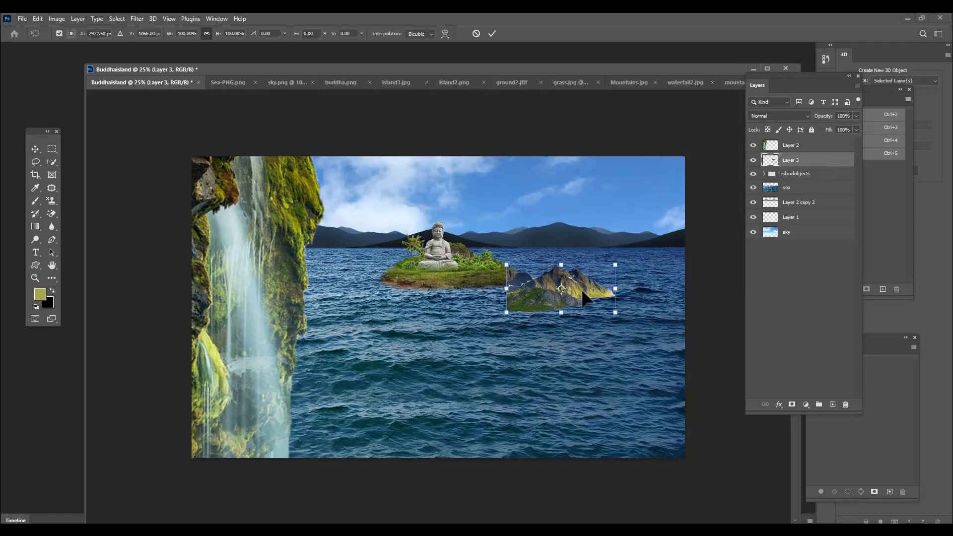
right_click(582, 289)
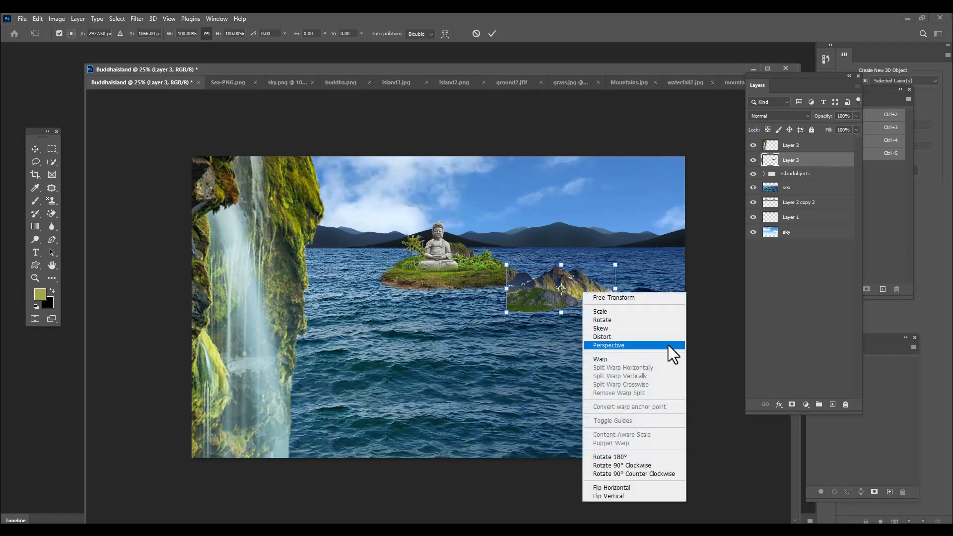
left_click(647, 489)
left_click_drag(627, 243, 622, 243)
key("Return")
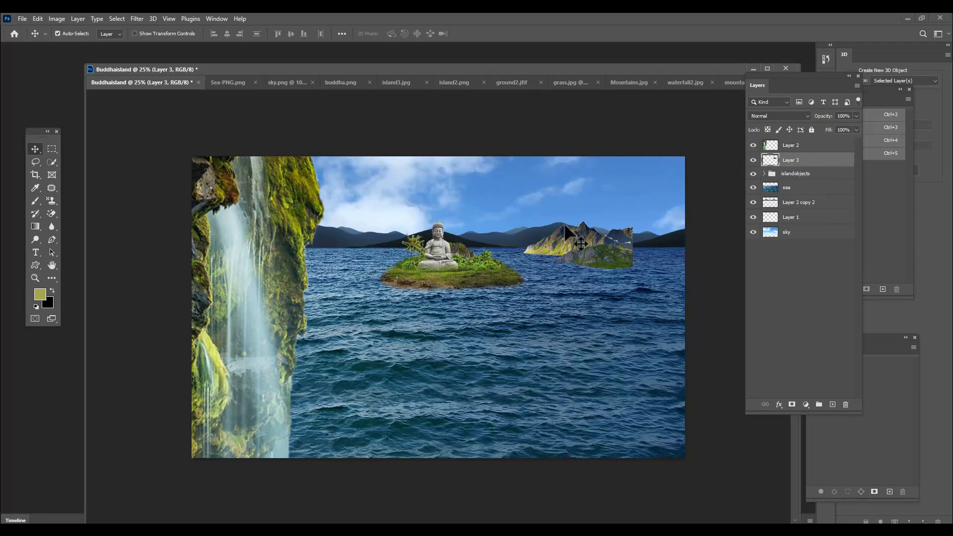
Move the Layer 3 mountains into the foreground and enlarge them to fill the sea right of the waterfall.
left_click_drag(579, 243, 509, 364)
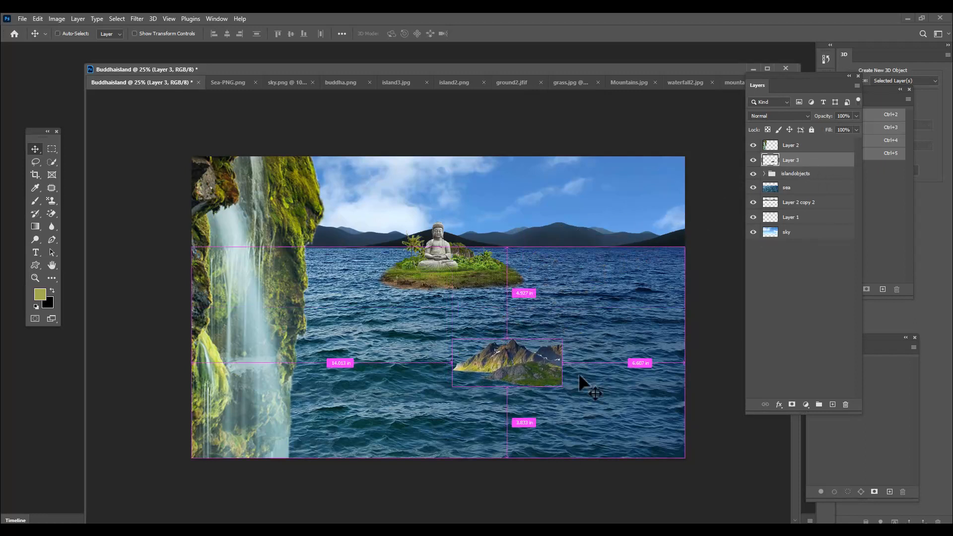
key("ctrl+t")
left_click_drag(564, 339, 743, 226)
left_click_drag(525, 328, 518, 331)
key("Return")
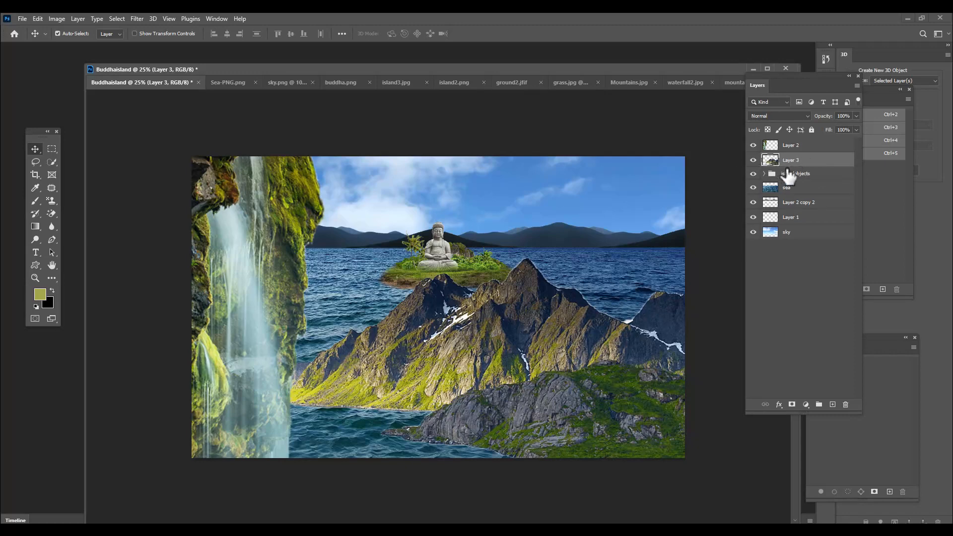
Convert Layer 3 to a smart object and rename it mountain.
right_click(810, 161)
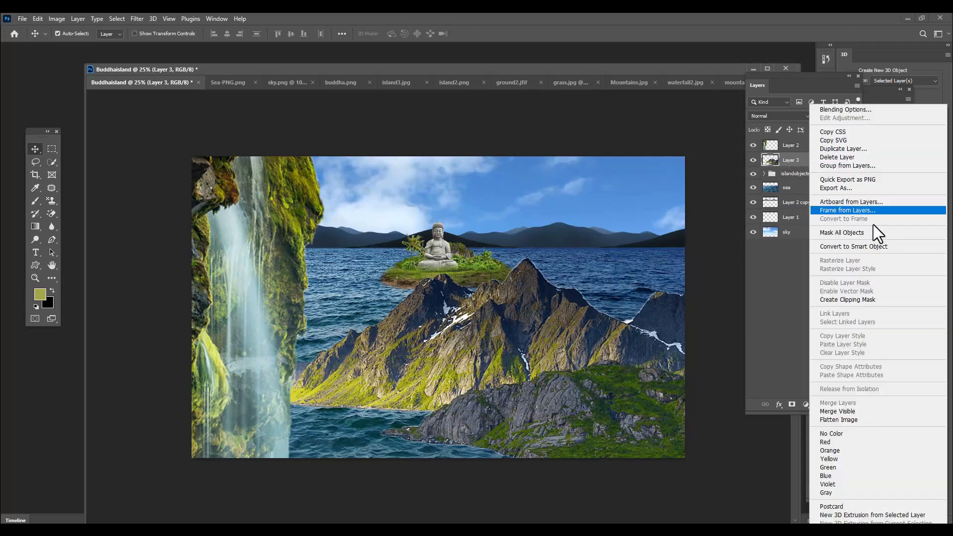
left_click(892, 246)
double_click(792, 160)
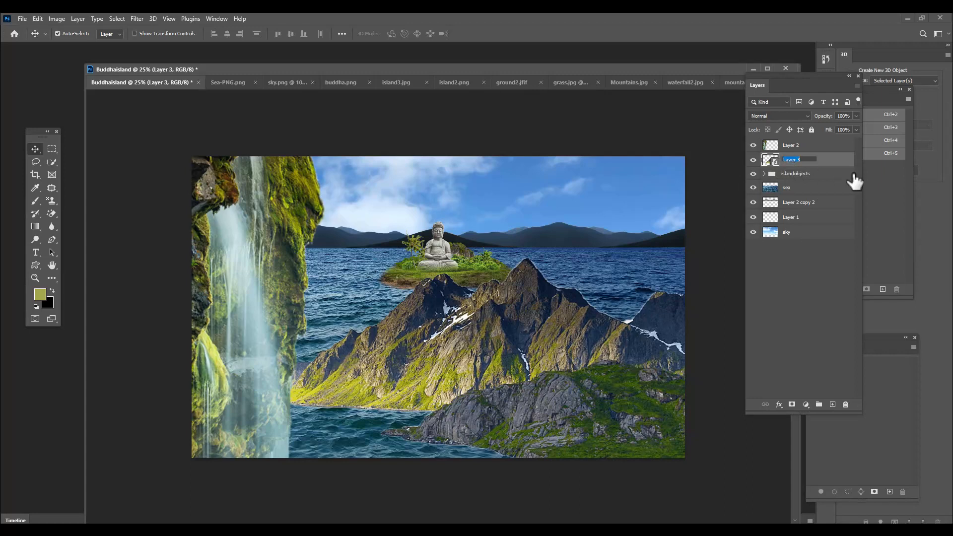
type("mountain")
key("Return")
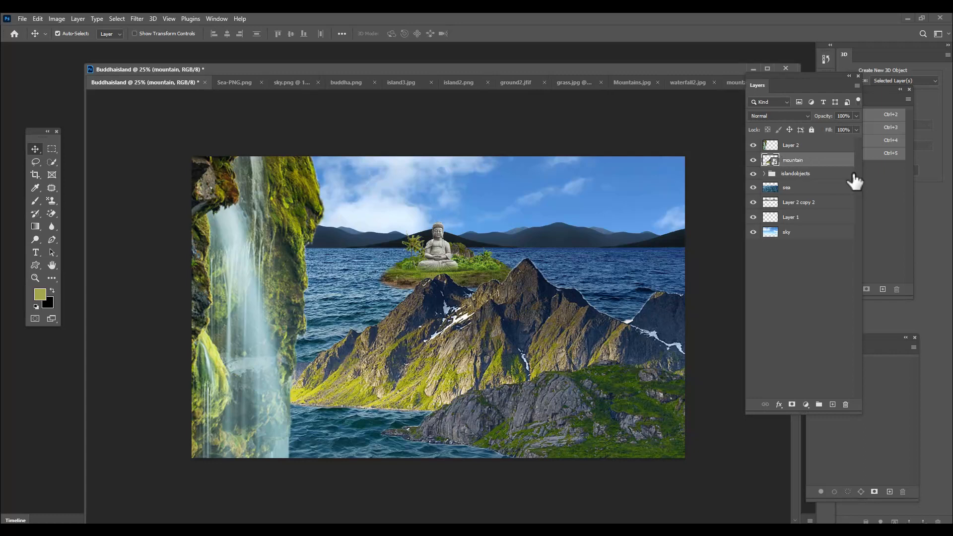
Rename Layer 2 as waterfall and Layer 2 copy 2 as backmountains.
double_click(793, 146)
type("wat")
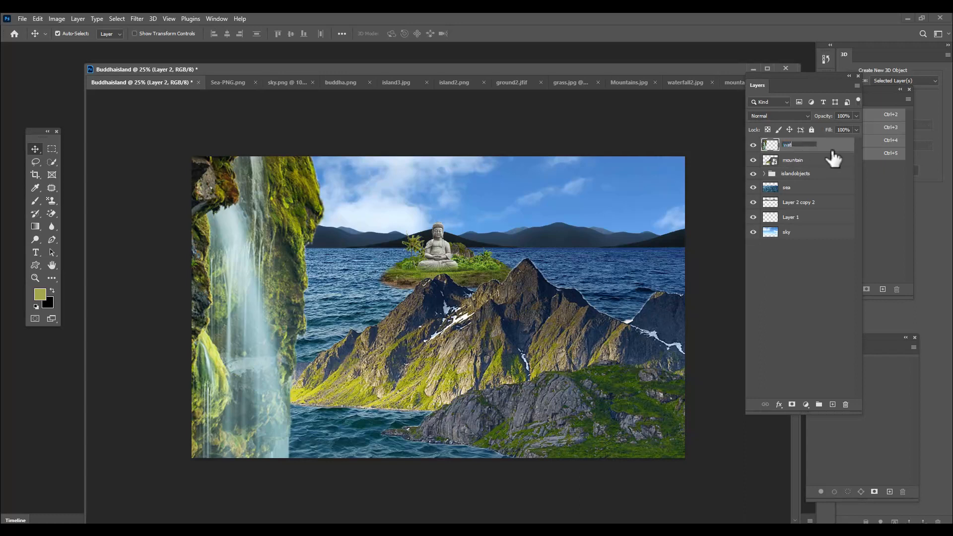
key("Return")
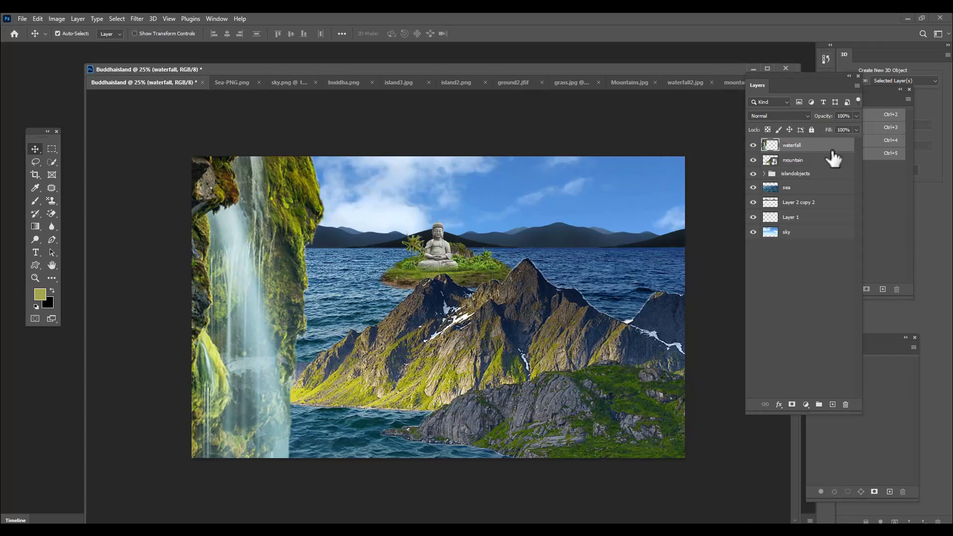
double_click(802, 202)
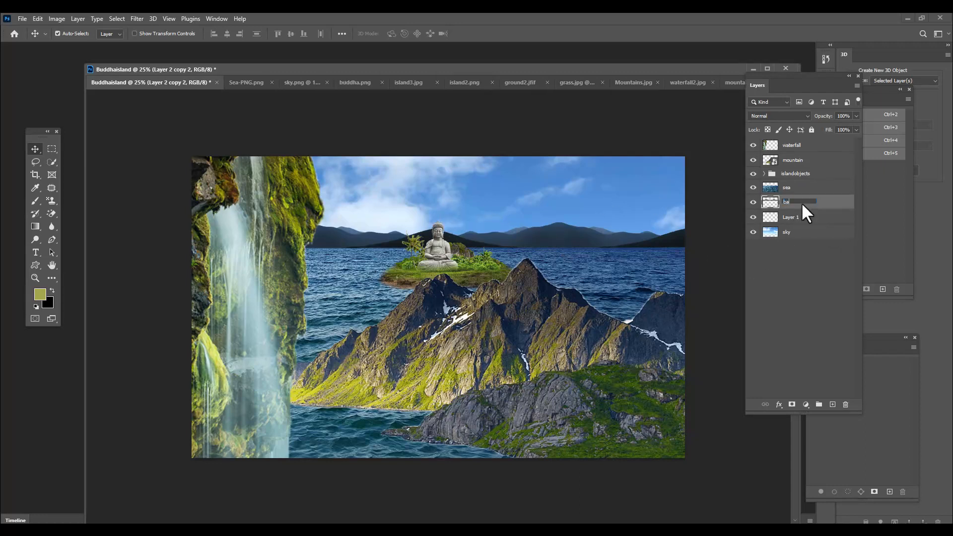
type("backmountains")
key("Return")
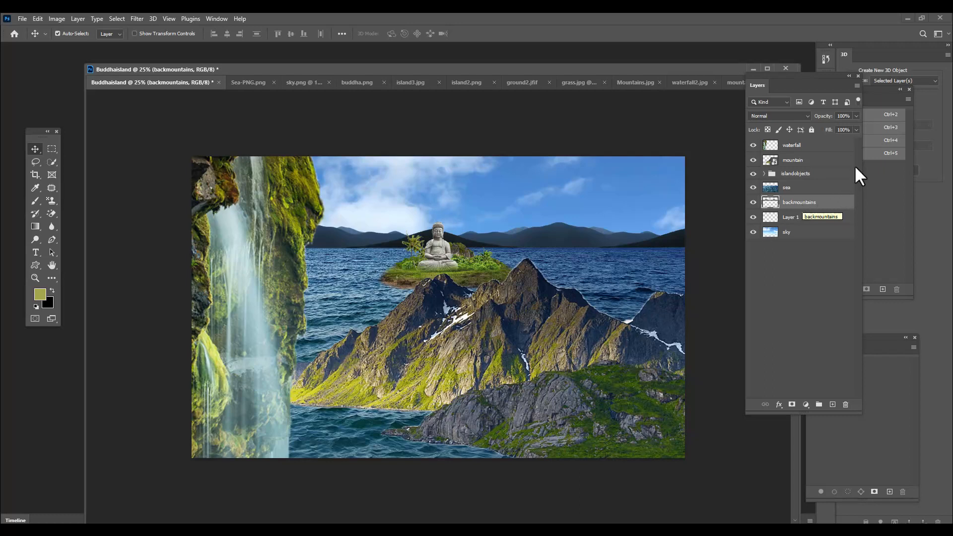
Scale the mountain layer down to about 13% and place it at the horizon, just right of the Buddha island.
left_click(806, 159)
key("ctrl+t")
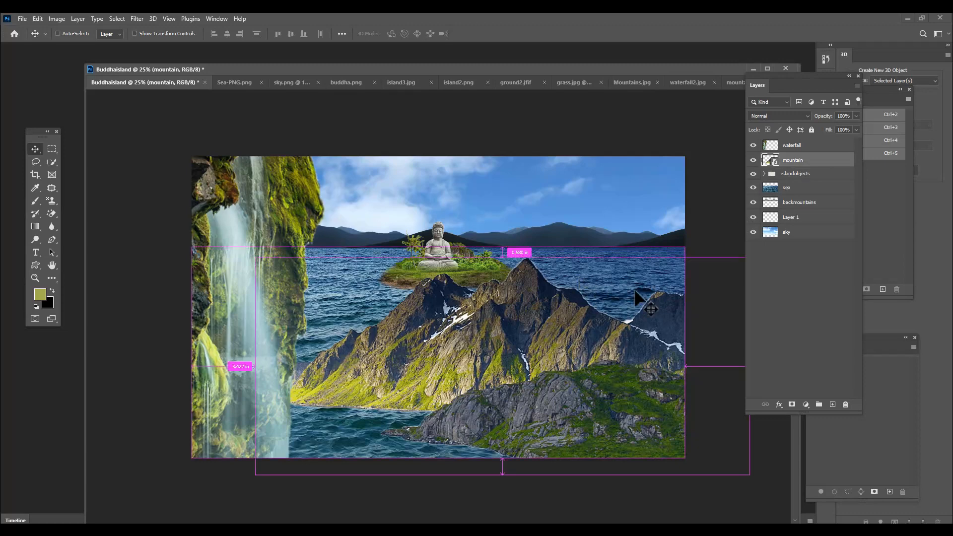
left_click_drag(605, 327, 520, 290)
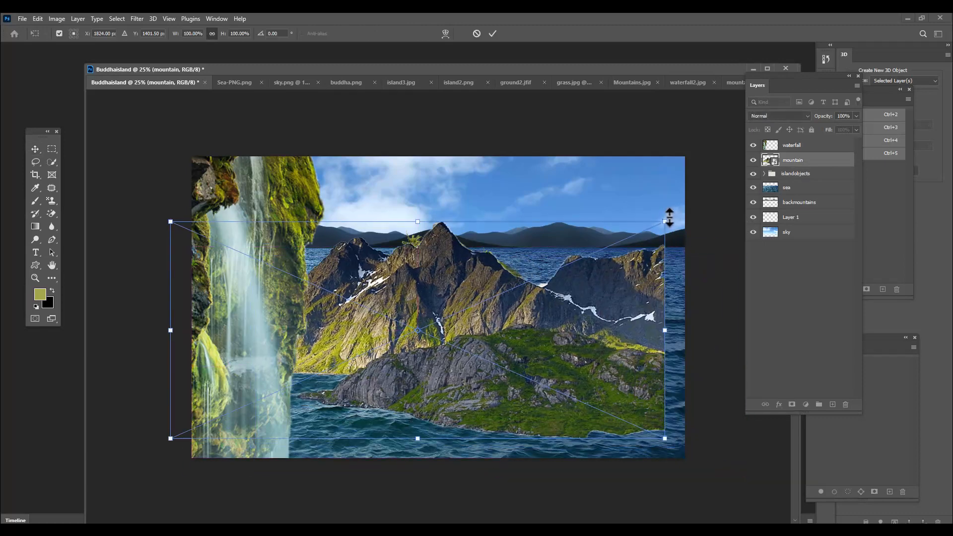
left_click_drag(667, 219, 539, 254)
key("Return")
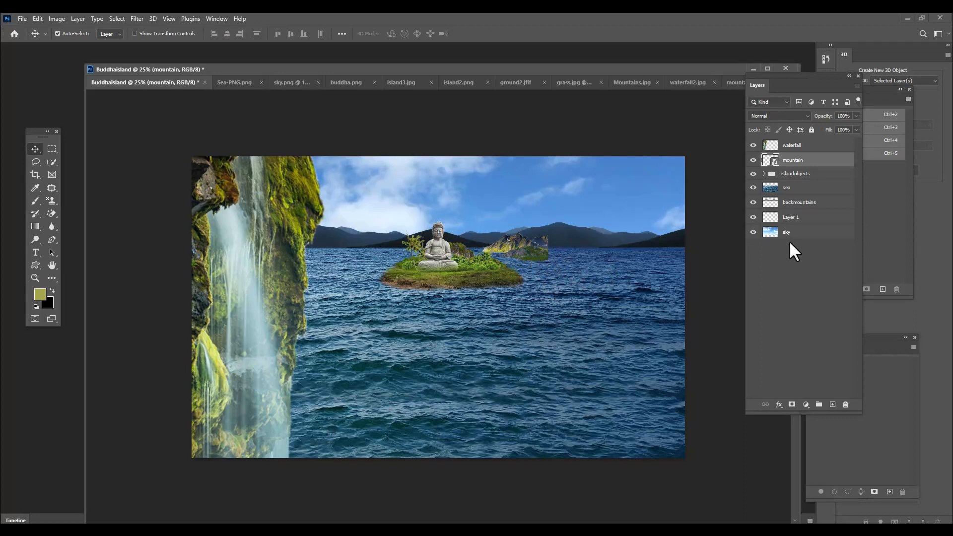
Duplicate the small mountain, enlarge the copy and place it overlapping the original's right side, slightly nearer the viewer.
left_click_drag(551, 252, 621, 274)
key("ctrl+t")
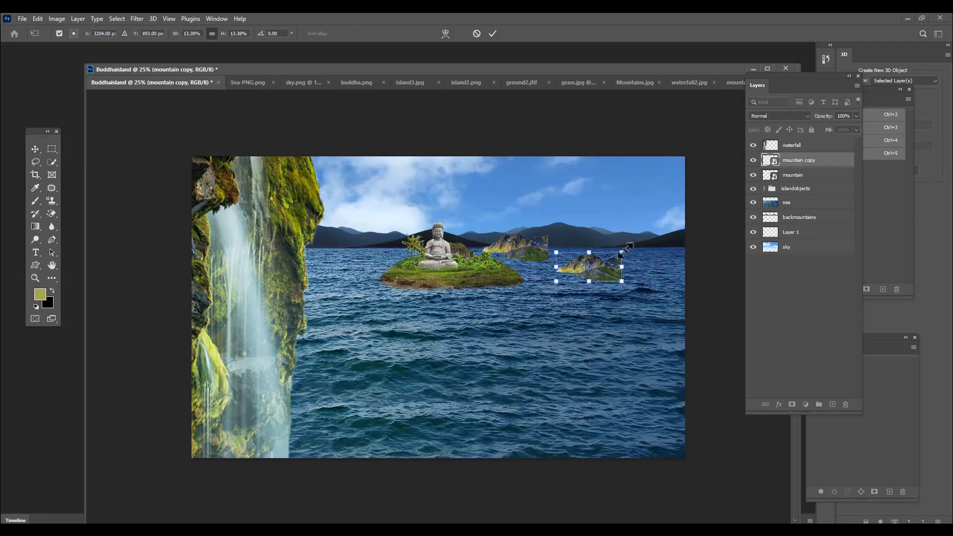
left_click_drag(622, 253, 671, 225)
left_click_drag(607, 267, 615, 254)
left_click_drag(679, 219, 600, 251)
key("Return")
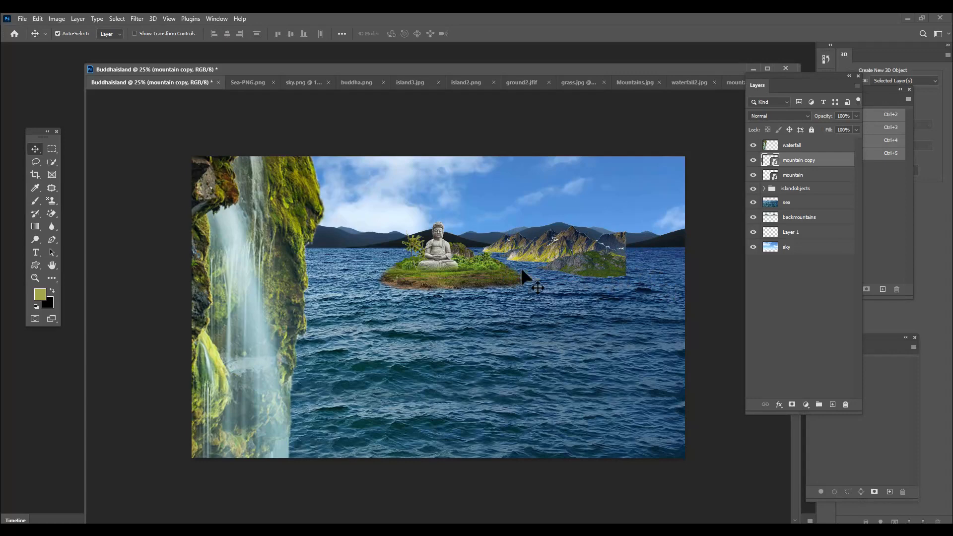
Duplicate the mountain copy, scale the new one to about 52% and place it in front, running past the canvas's right edge.
left_click_drag(574, 255, 611, 332)
key("ctrl+t")
left_click_drag(660, 301, 756, 258)
left_click_drag(608, 333, 640, 293)
left_click_drag(551, 285, 555, 285)
left_click_drag(708, 298, 702, 297)
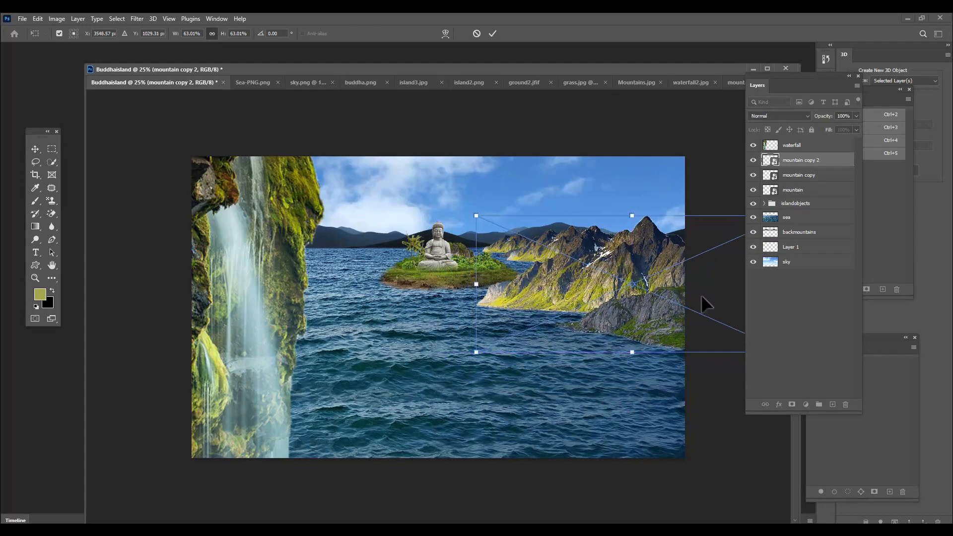
key("ctrl+minus")
left_click_drag(674, 243, 654, 254)
left_click_drag(578, 280, 581, 278)
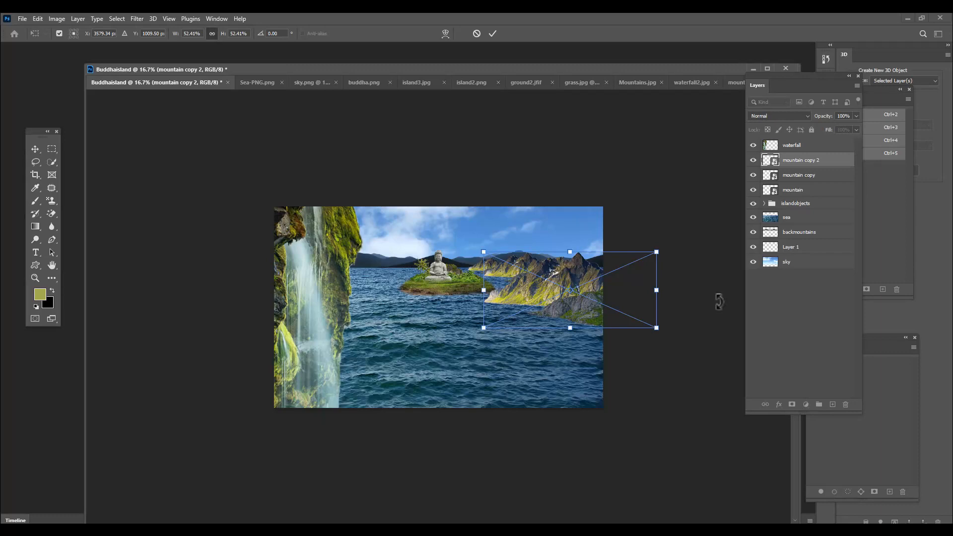
key("ctrl+plus")
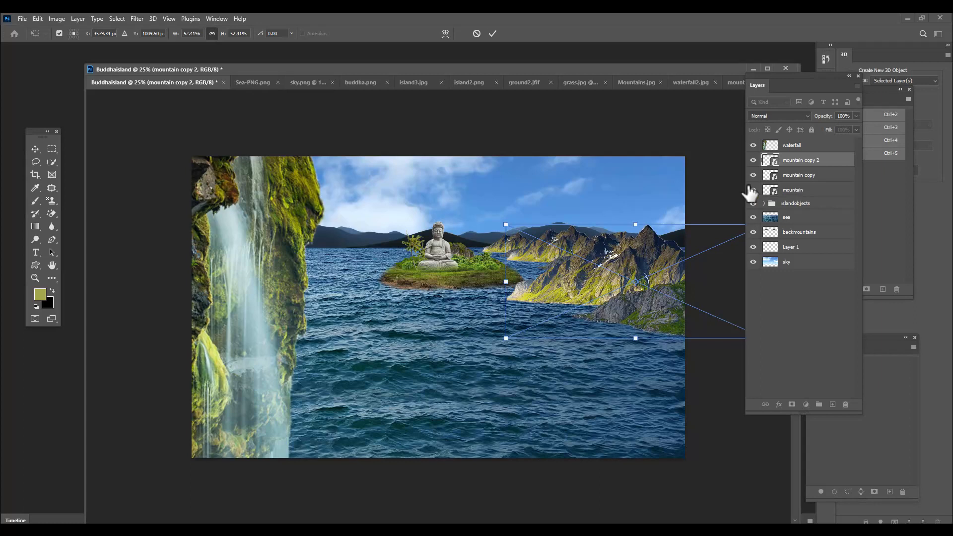
key("Return")
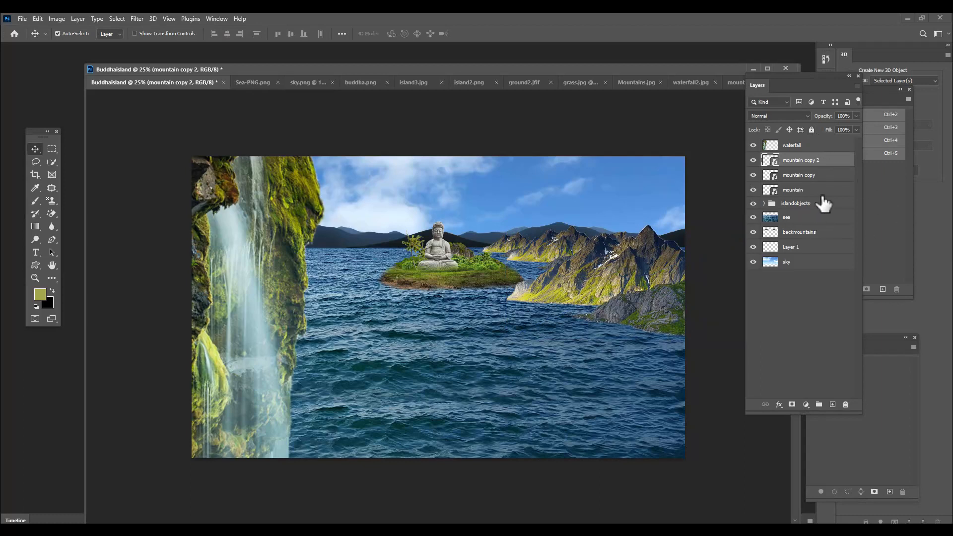
Move the islandobjects group left, toward the waterfall, and scale it down slightly.
left_click(827, 205)
key("ctrl+t")
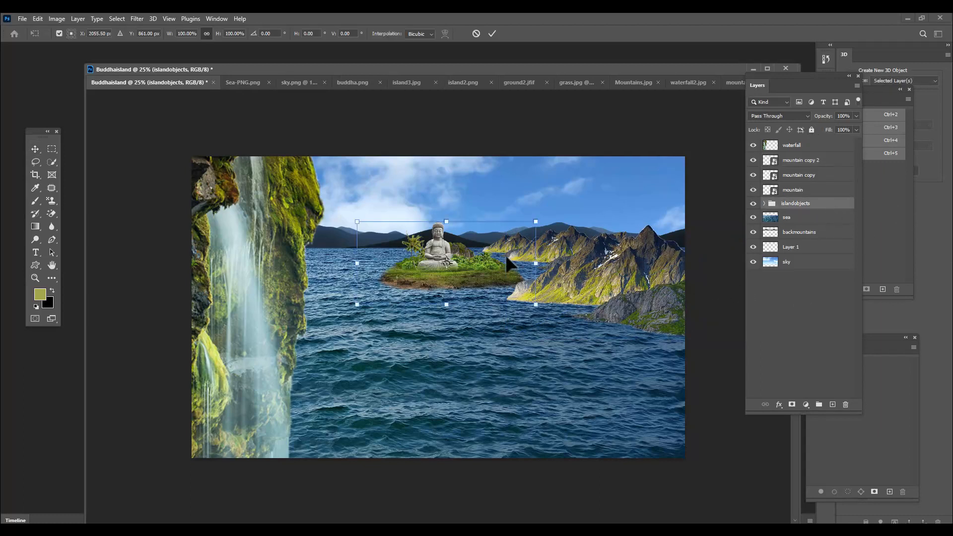
left_click_drag(479, 269, 439, 271)
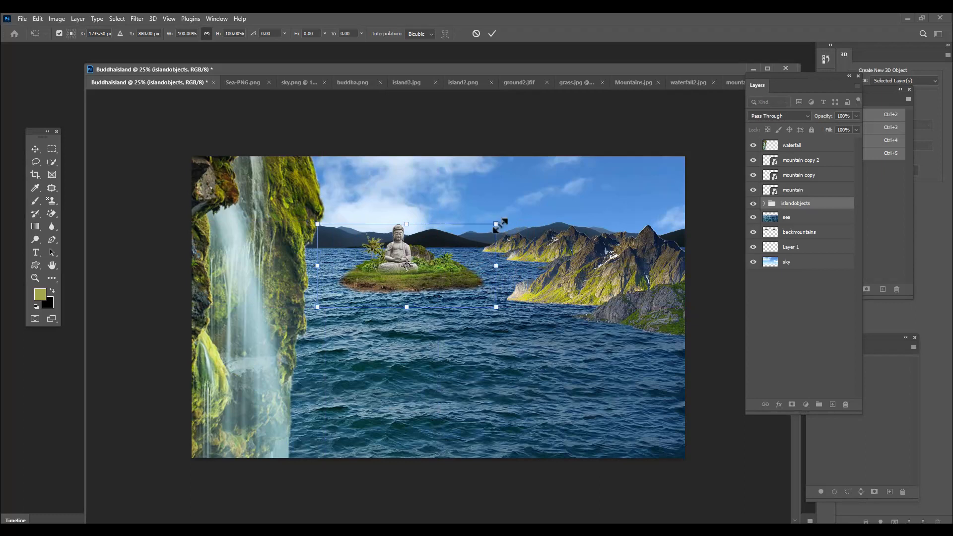
left_click_drag(497, 224, 477, 233)
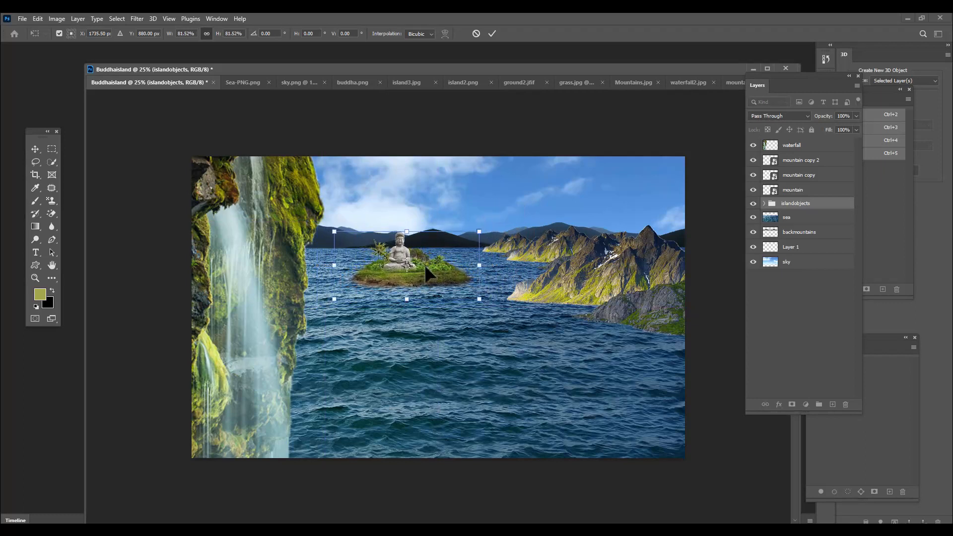
left_click_drag(421, 264, 427, 264)
left_click_drag(477, 300, 483, 302)
key("Return")
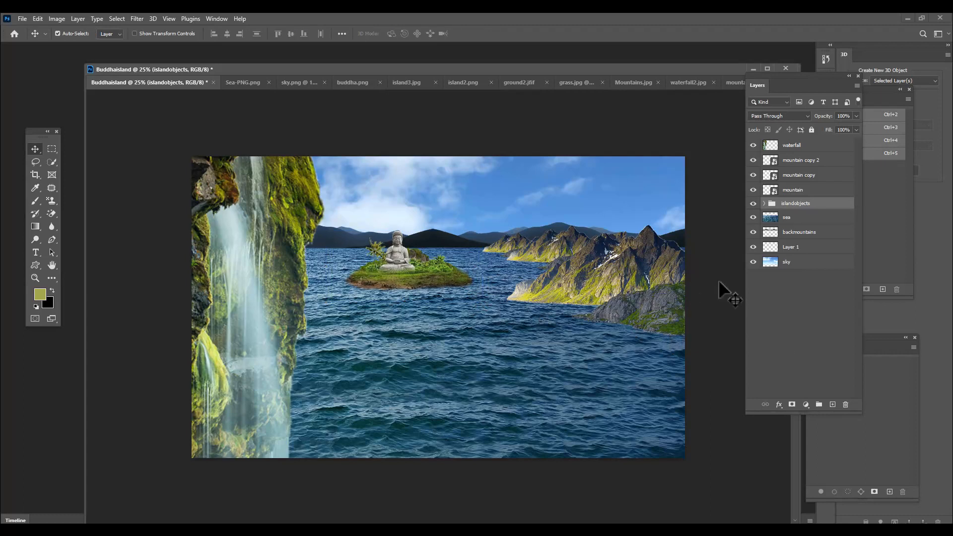
Extend the canvas to the right by about 15% of its width with the Crop tool.
key("c")
left_click_drag(686, 308, 724, 316)
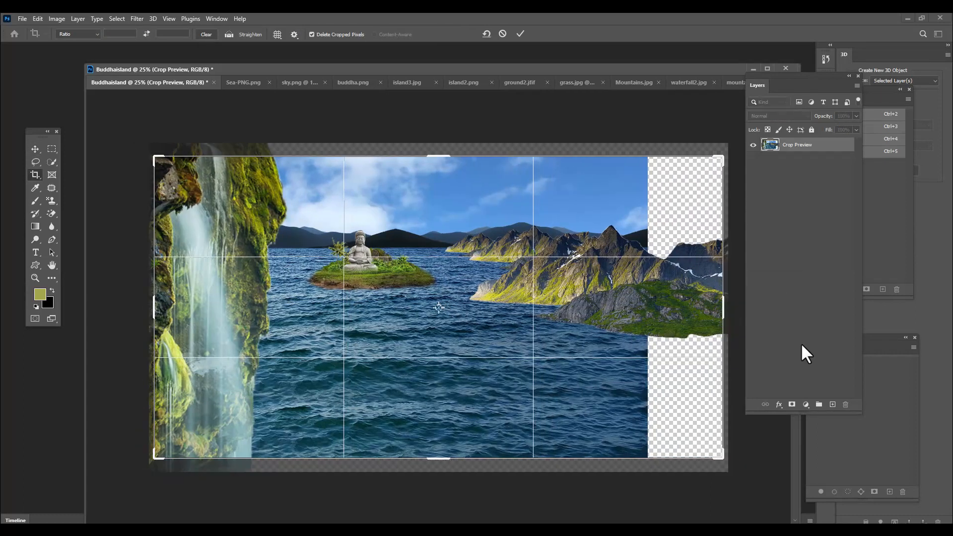
key("Return")
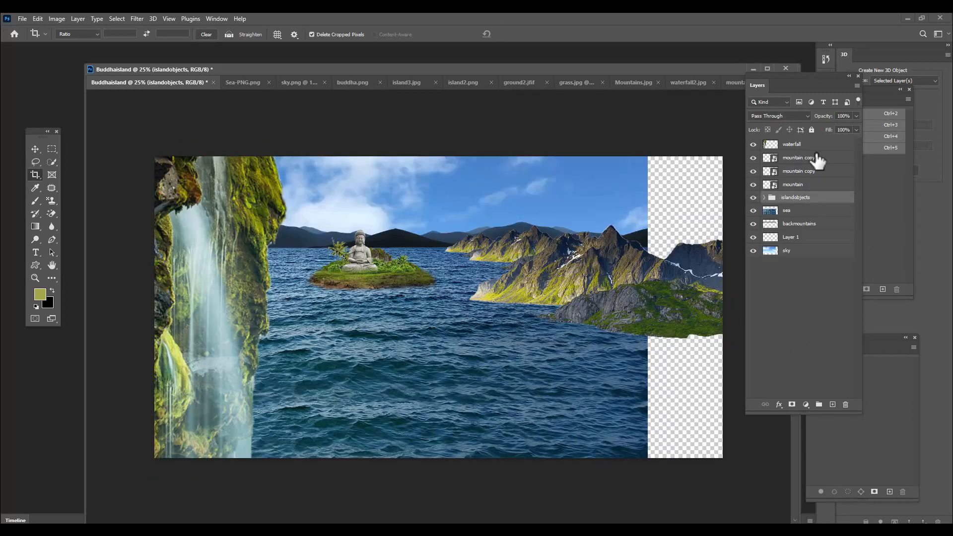
Stretch the sea layer horizontally to the canvas's new right edge.
left_click(34, 150)
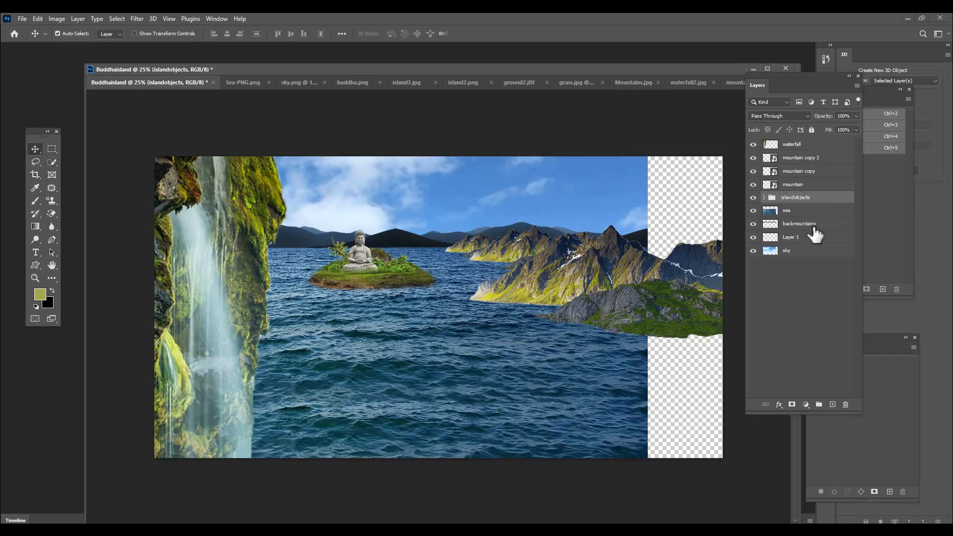
left_click(810, 211)
key("ctrl+t")
left_click_drag(648, 348, 726, 354)
key("Return")
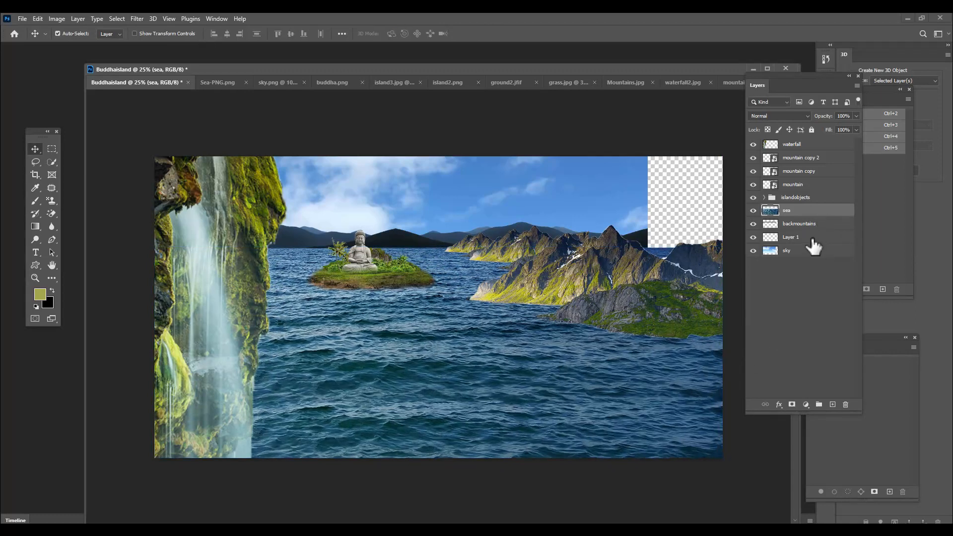
Stretch the sky layer to the canvas's new right edge, about 115% wide and 102% high.
left_click(807, 252)
key("ctrl+t")
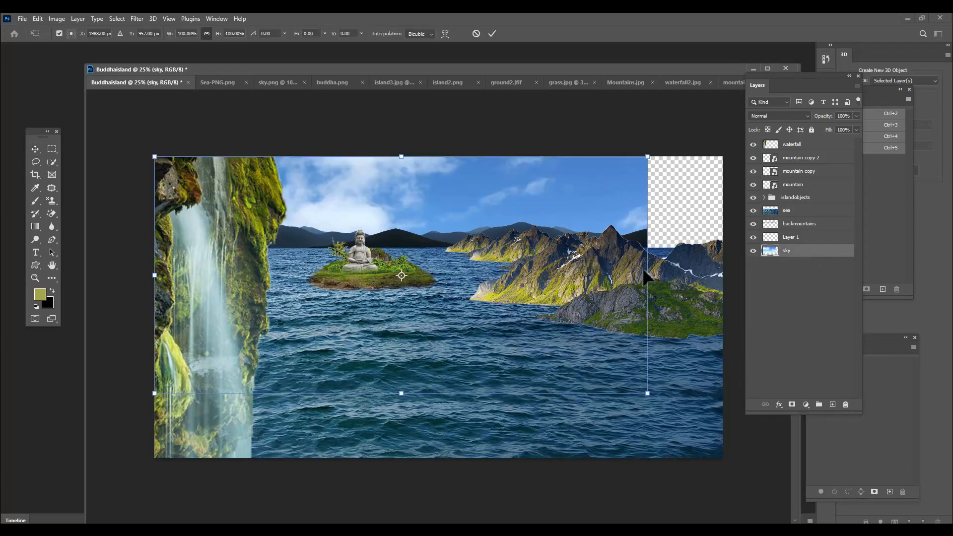
left_click_drag(648, 274, 723, 275)
left_click_drag(439, 157, 439, 152)
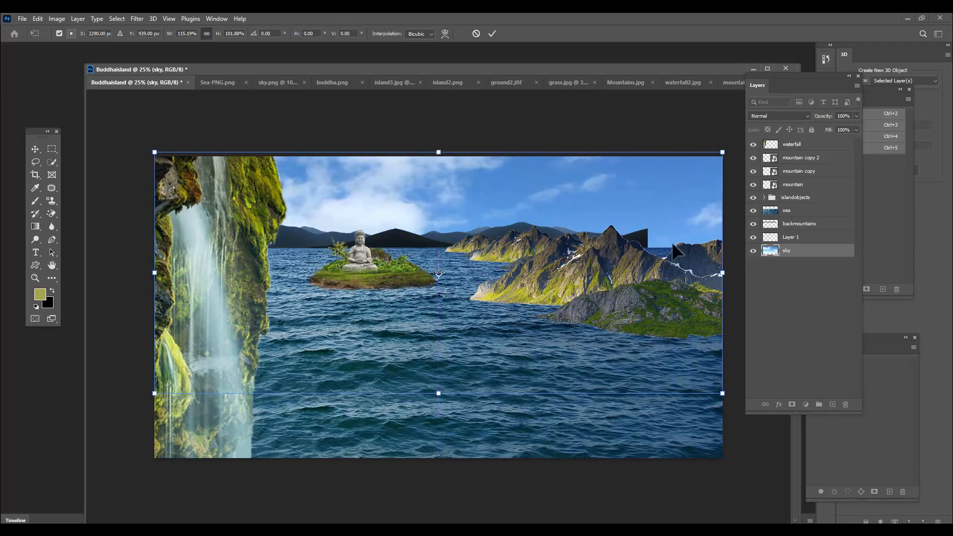
key("Return")
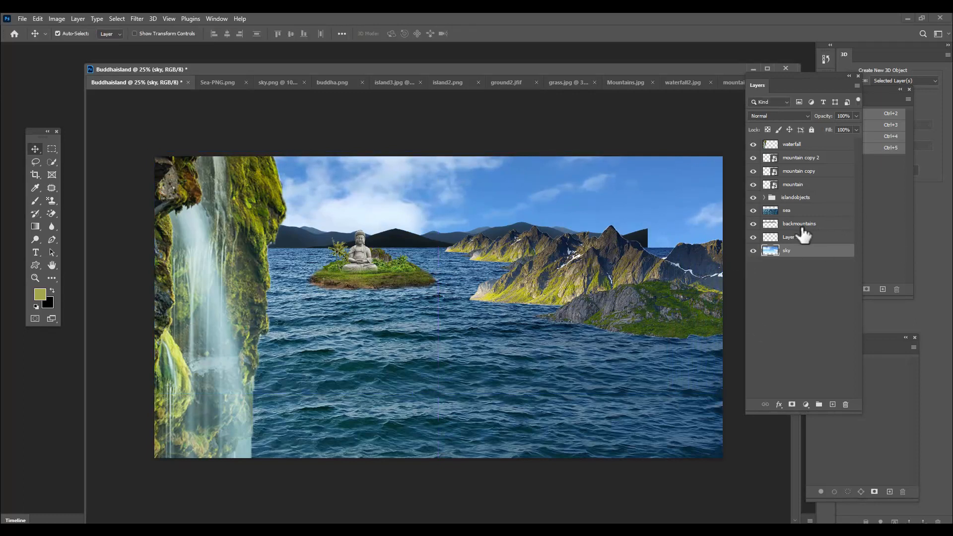
Scale the mountain copy 2 layer down to about 44% and place it against the canvas's right edge.
left_click(829, 161)
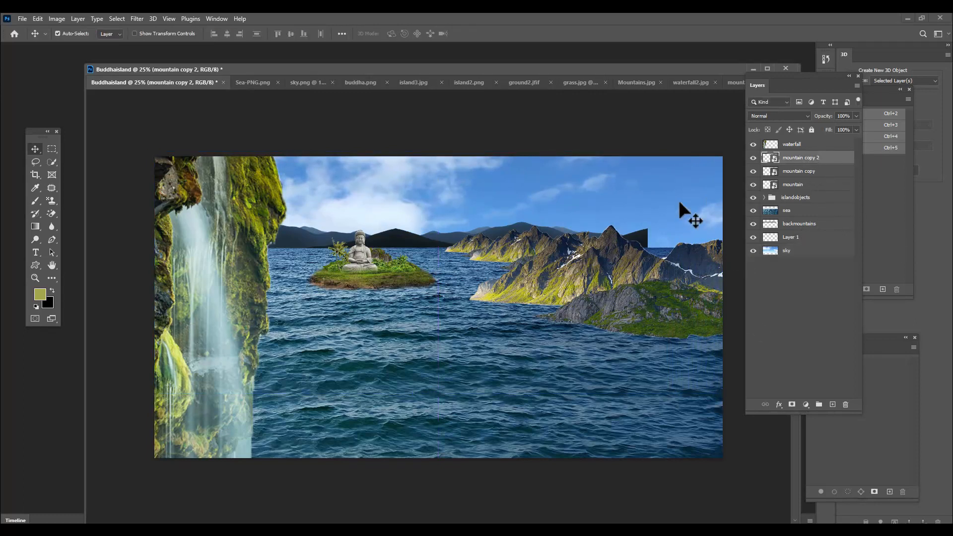
key("ctrl+t")
left_click_drag(470, 337, 490, 330)
left_click_drag(652, 296, 665, 297)
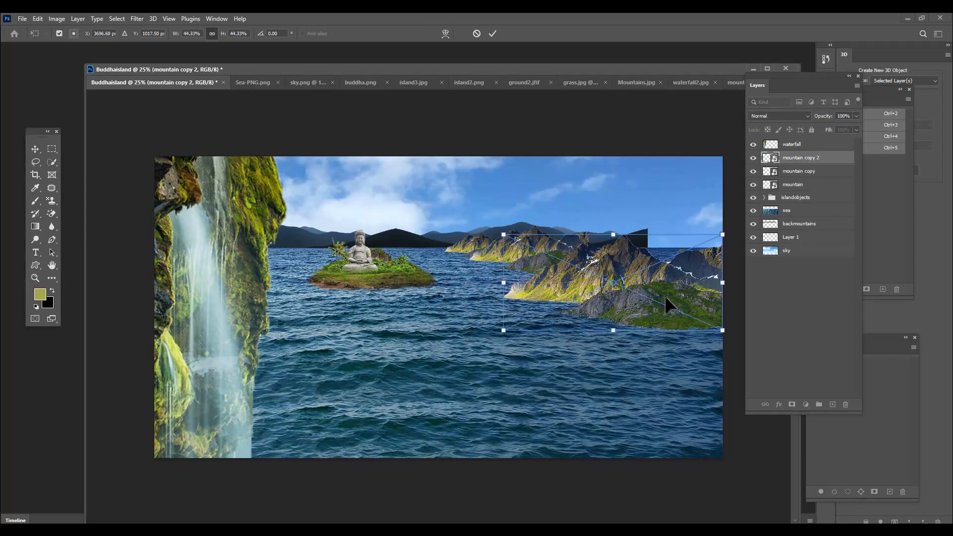
key("Return")
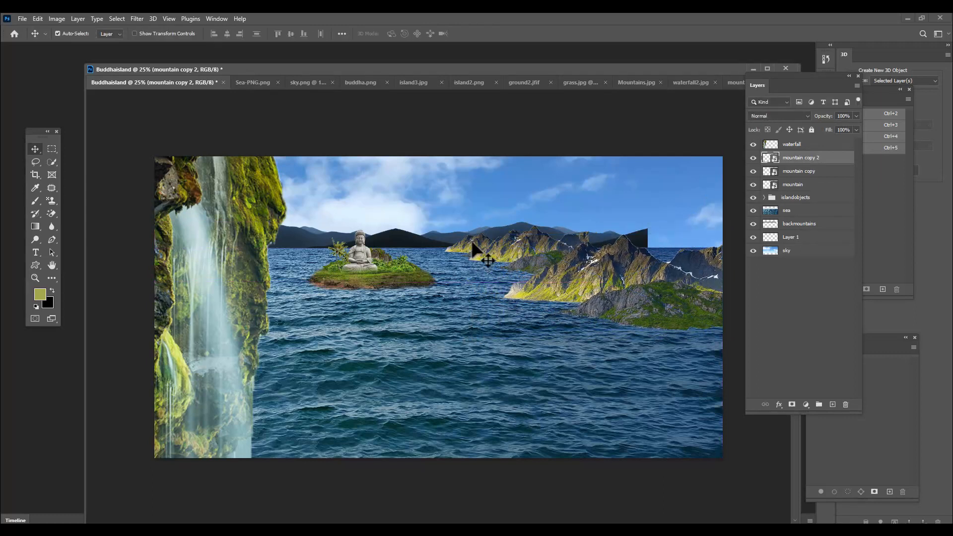
Shift the mountain and mountain copy layers left along the horizon, toward the Buddha island.
left_click_drag(513, 232, 427, 247)
left_click_drag(528, 245, 489, 249)
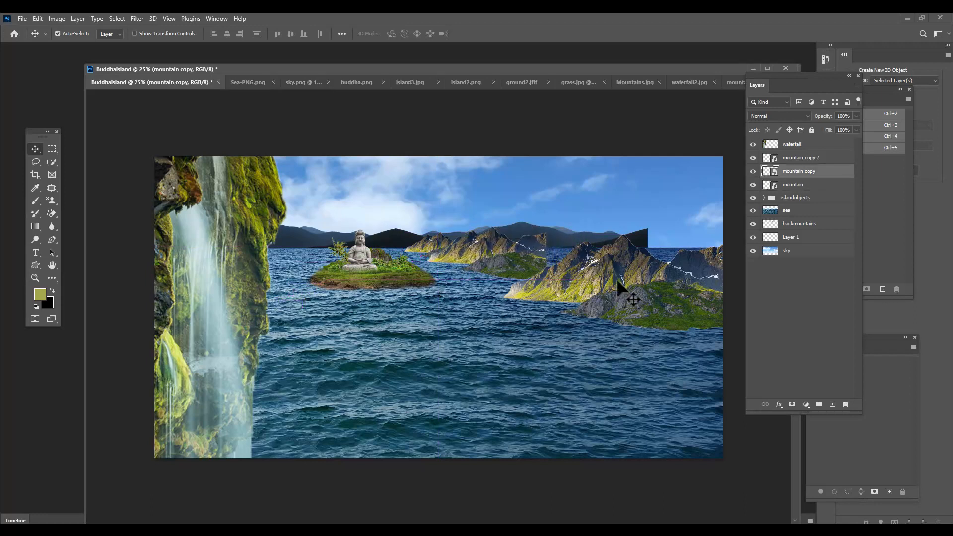
Raise the mountain copy 2 layer toward the horizon and widen it slightly to about 45%.
left_click(600, 267)
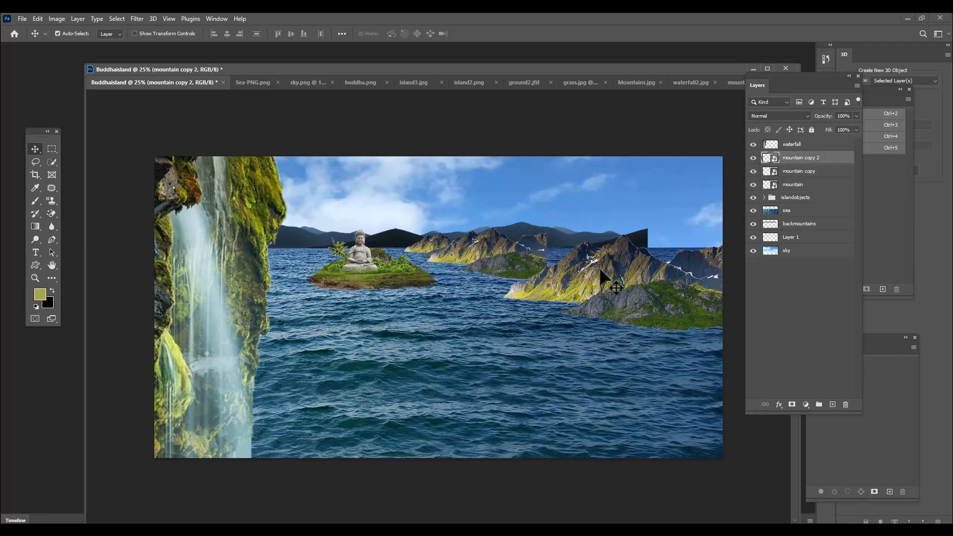
key("ctrl+t")
mouse_move(652, 276)
left_mouse_down()
mouse_move(639, 259)
mouse_move(647, 259)
left_mouse_up()
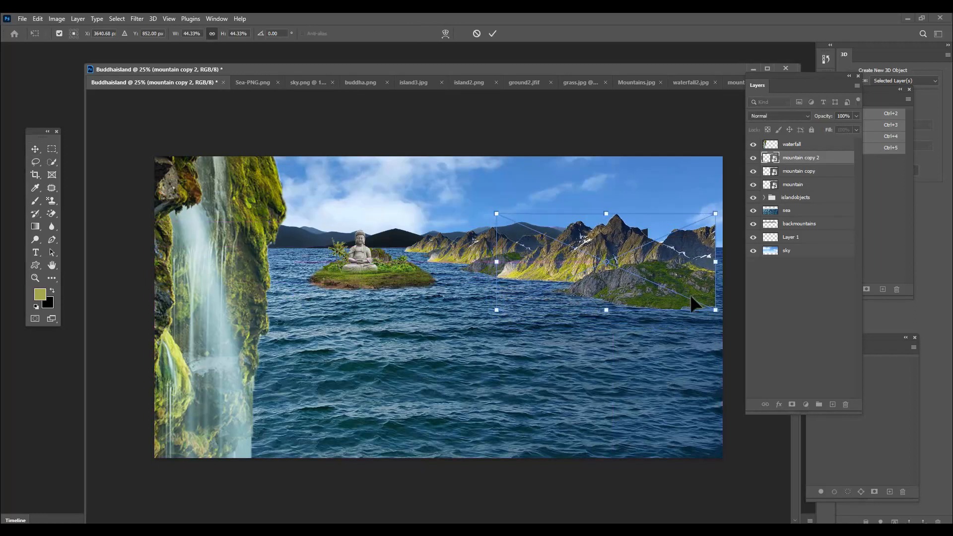
left_click_drag(498, 266, 494, 267)
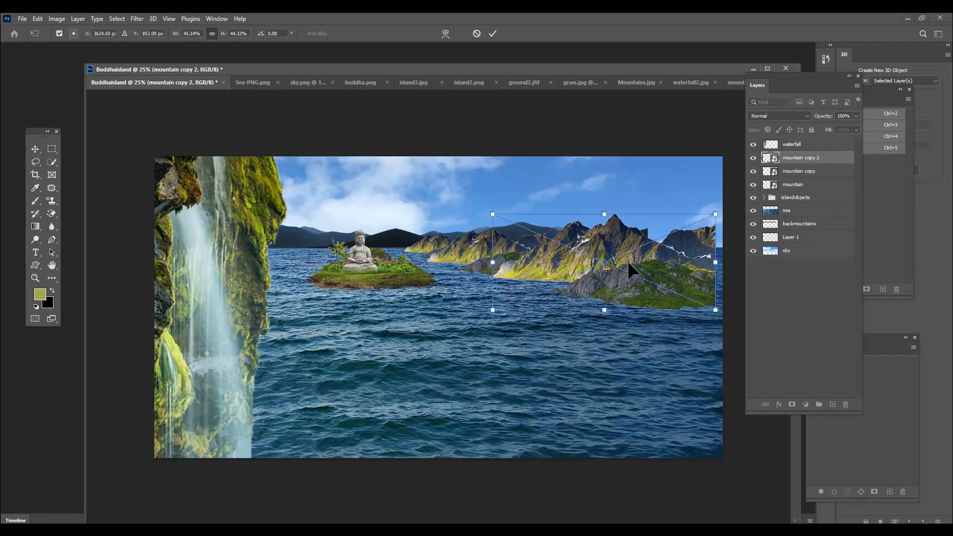
key("Return")
Stretch the mountain copy layer horizontally to about 27% so it reaches behind the large front mountain.
right_click(475, 248)
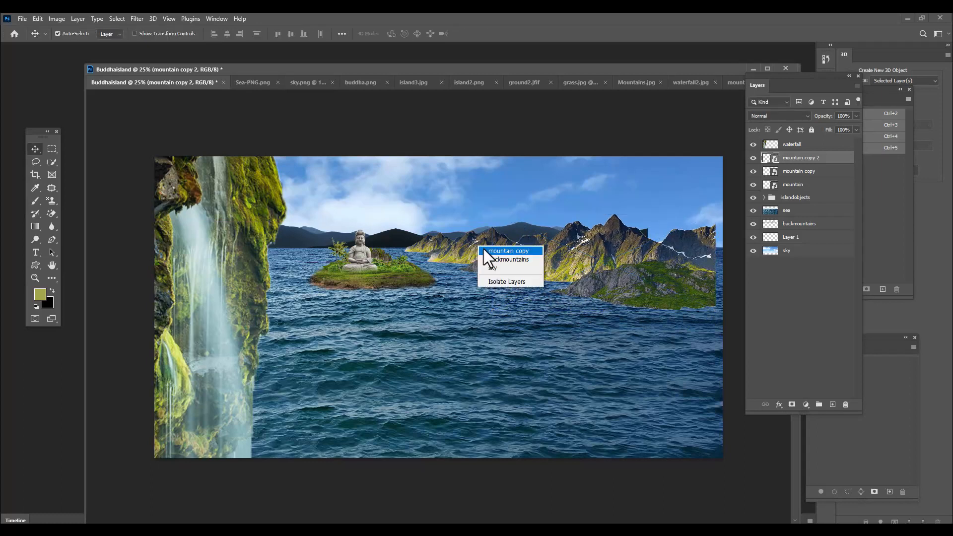
left_click(483, 248)
key("ctrl+t")
left_click_drag(546, 253, 560, 253)
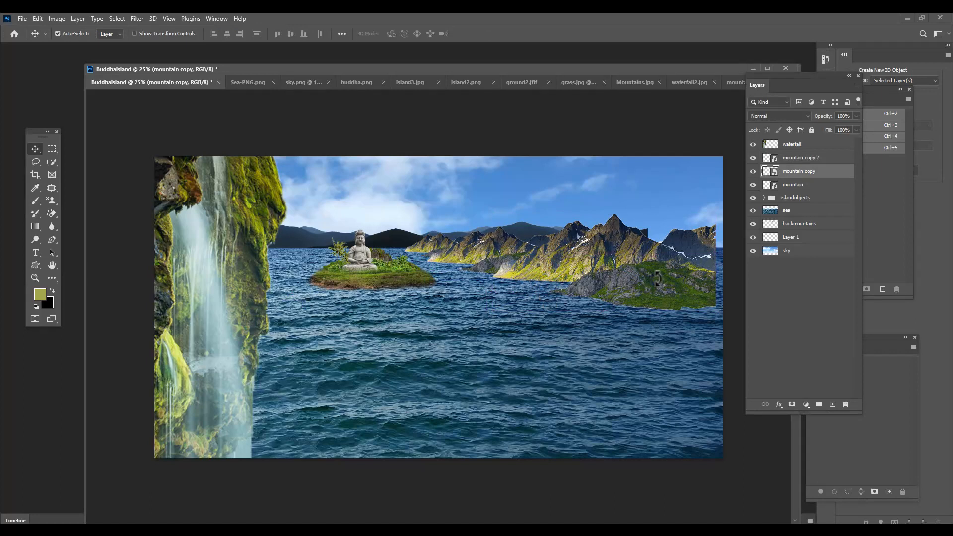
key("Return")
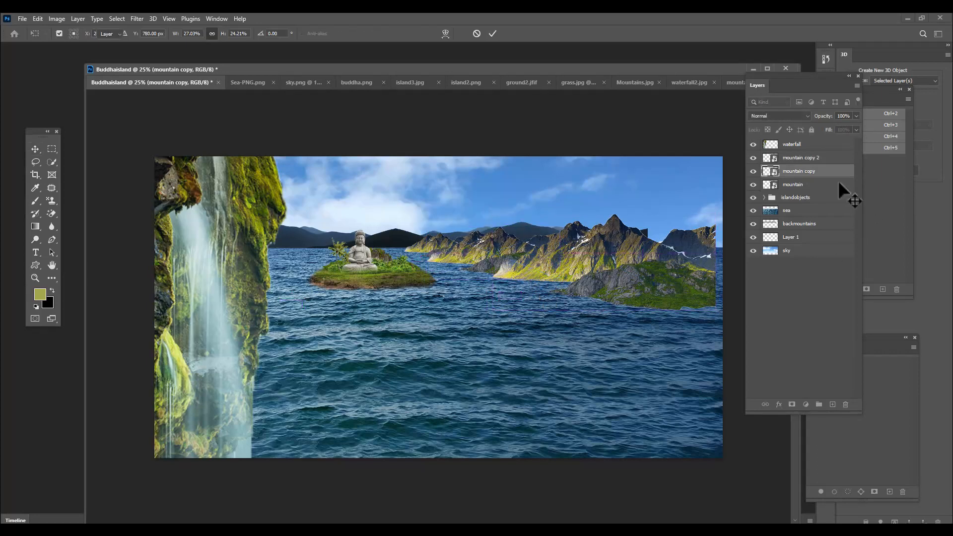
Reshape the mountain copy 2 layer to about 42% width and 48% height, running just past the canvas's right edge.
left_click(819, 159)
key("ctrl+t")
left_click_drag(684, 253, 690, 253)
left_click_drag(611, 214, 616, 209)
left_click_drag(492, 260, 521, 260)
left_click_drag(624, 309, 625, 313)
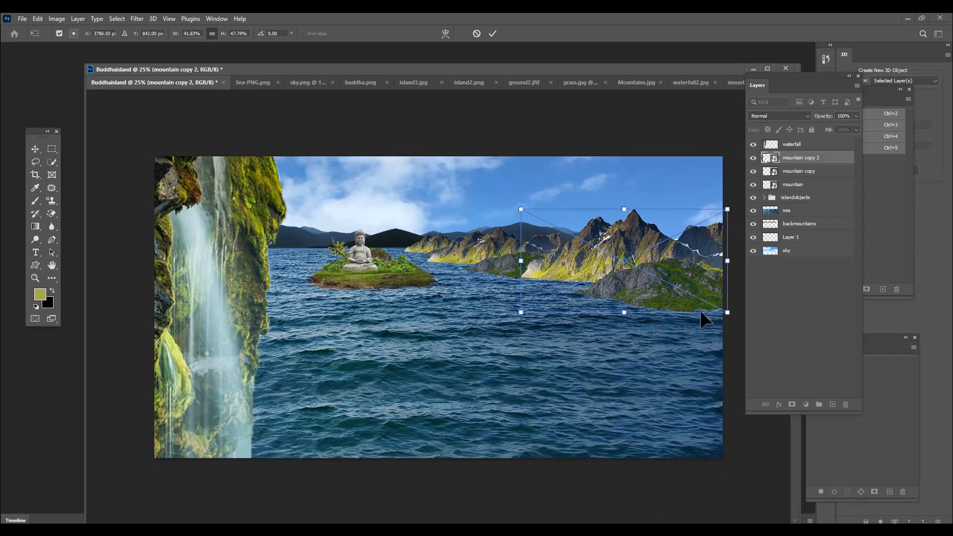
key("Return")
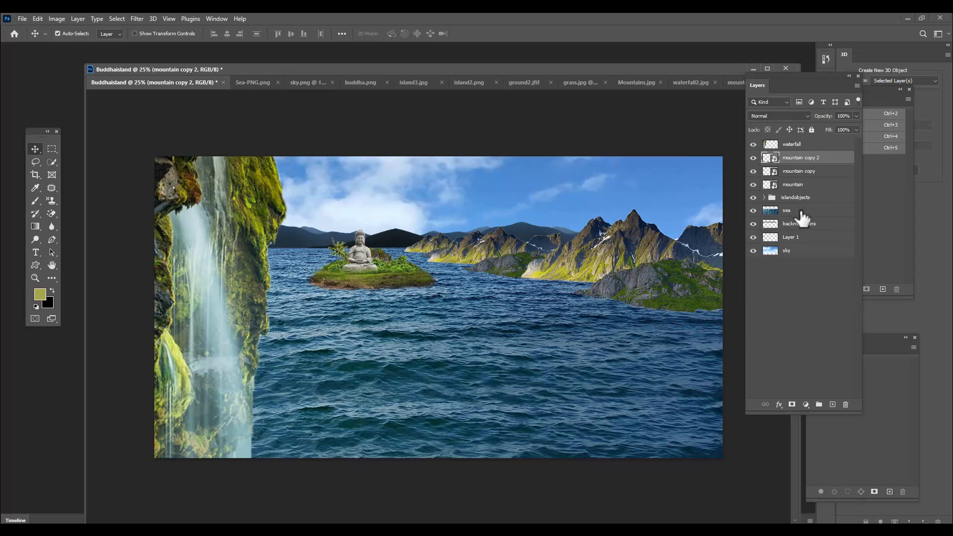
Enlarge the islandobjects group to over one and a half times its size and position it between the waterfall and the mountains.
left_click(816, 198)
key("ctrl+t")
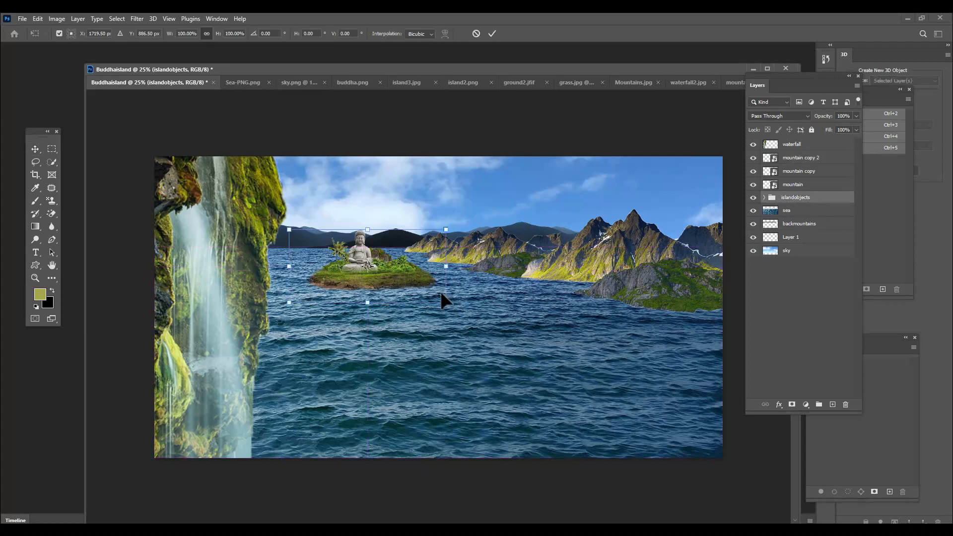
mouse_move(446, 302)
left_mouse_down()
mouse_move(520, 334)
mouse_move(463, 299)
left_mouse_up()
left_click_drag(521, 342, 520, 342)
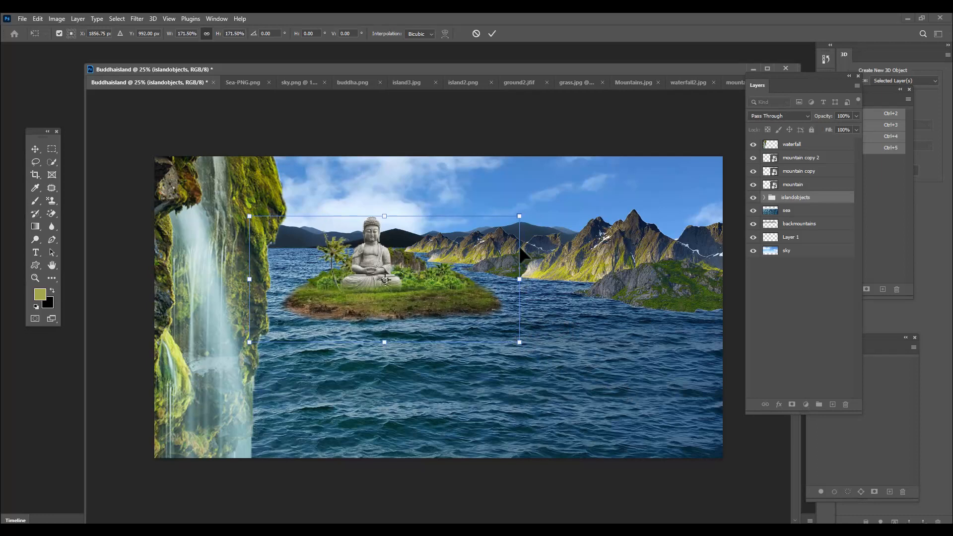
left_click_drag(519, 217, 506, 222)
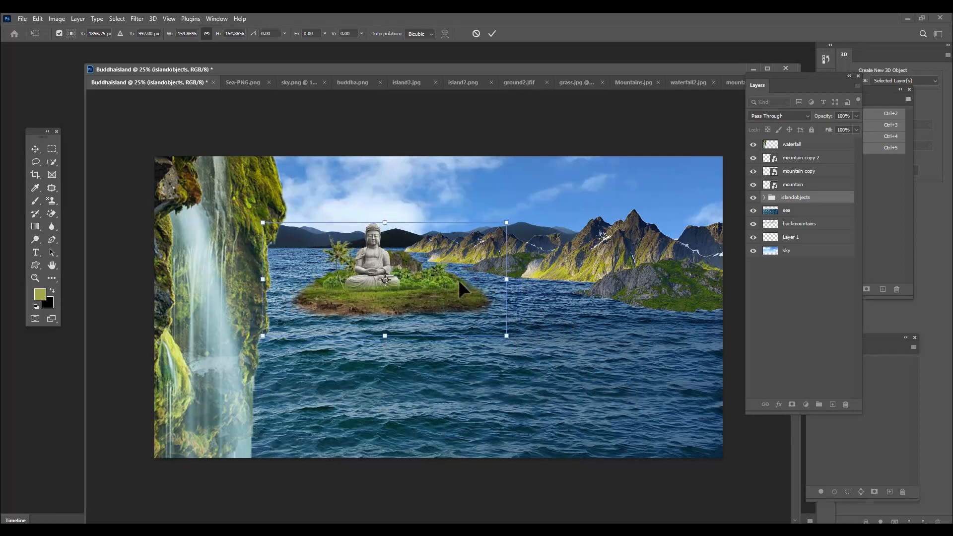
left_click_drag(507, 336, 513, 339)
left_click_drag(461, 302, 462, 296)
key("Return")
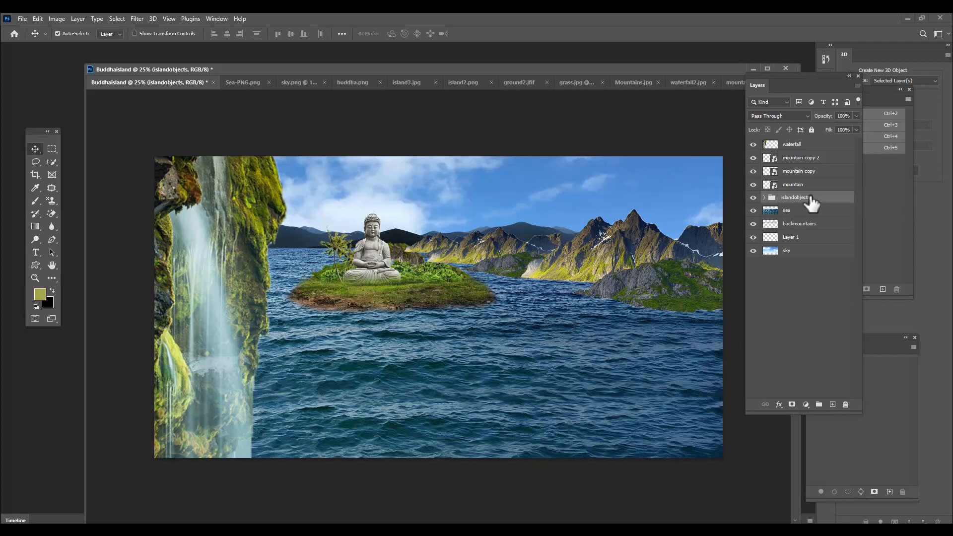
Add a layer mask to the islandobjects group and paint black along the island's shoreline with a 250 px brush at 100% flow.
left_click(793, 403)
left_click(34, 201)
right_click(33, 202)
left_click(55, 200)
key("bracketleft")
key("bracketright")
key("bracketright")
key("bracketleft")
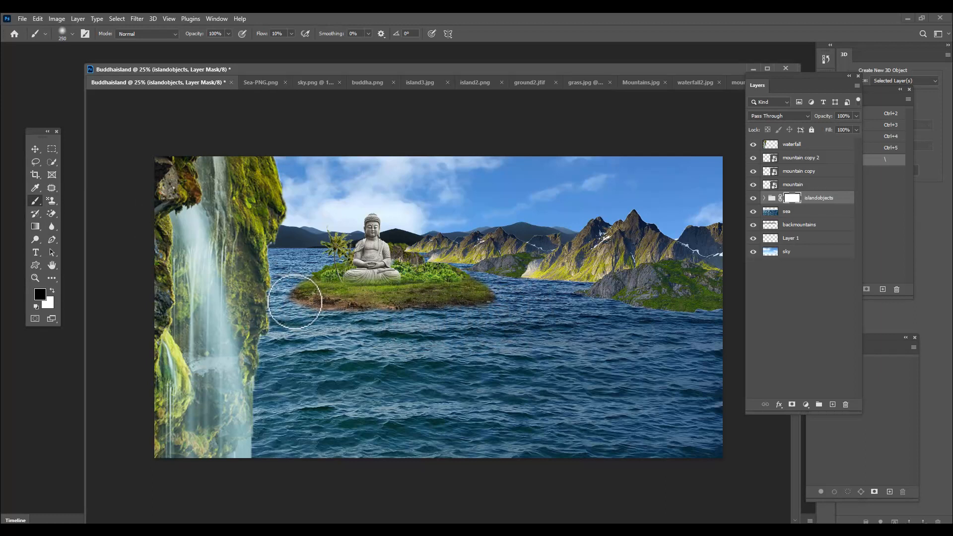
left_click(291, 33)
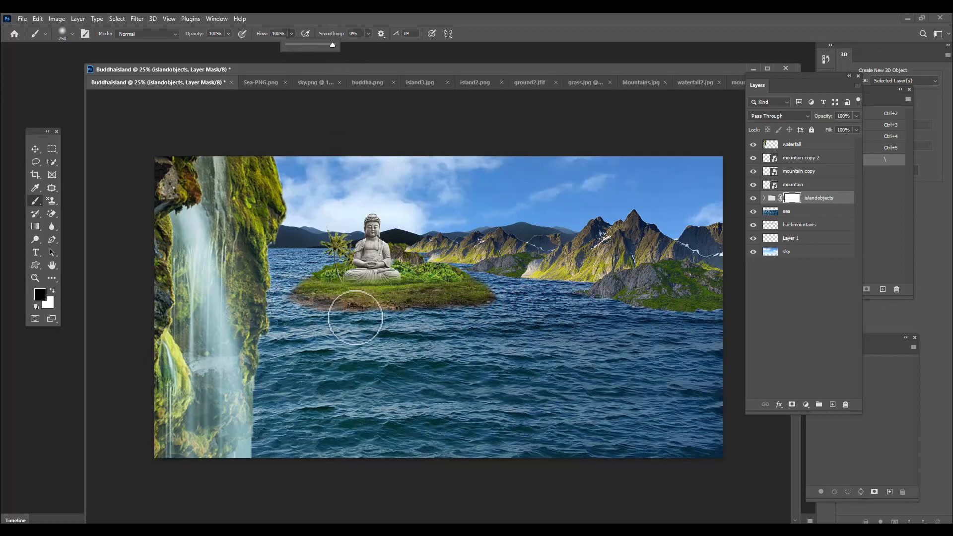
mouse_move(289, 305)
left_mouse_down()
mouse_move(388, 323)
mouse_move(460, 300)
mouse_move(492, 303)
mouse_move(486, 290)
mouse_move(503, 297)
left_mouse_up()
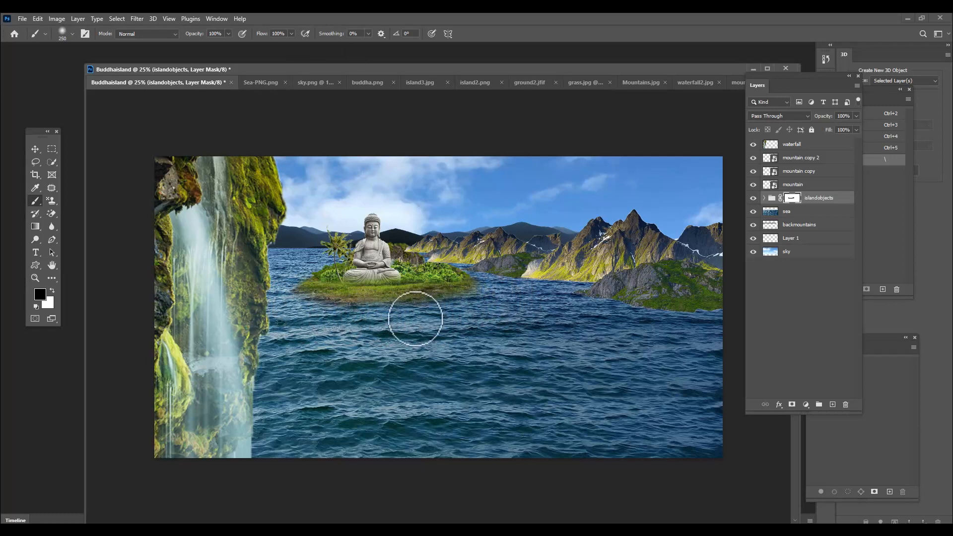
mouse_move(336, 312)
left_mouse_down()
mouse_move(320, 330)
mouse_move(315, 319)
mouse_move(357, 319)
mouse_move(283, 308)
left_mouse_up()
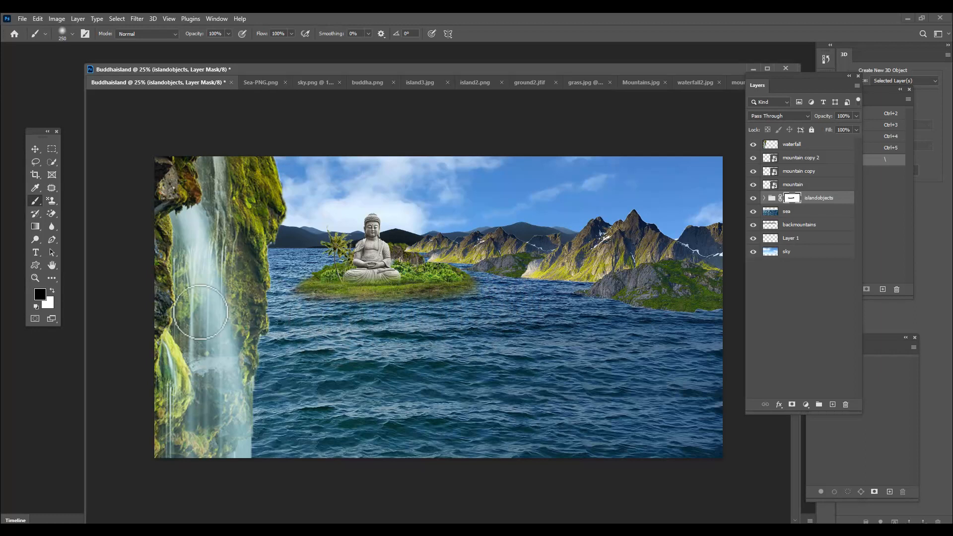
Partly restore the island's front shoreline by painting white on the group mask with a 175 px brush at 22% flow.
left_click(51, 291)
left_click_drag(326, 308, 340, 307)
key("ctrl+z")
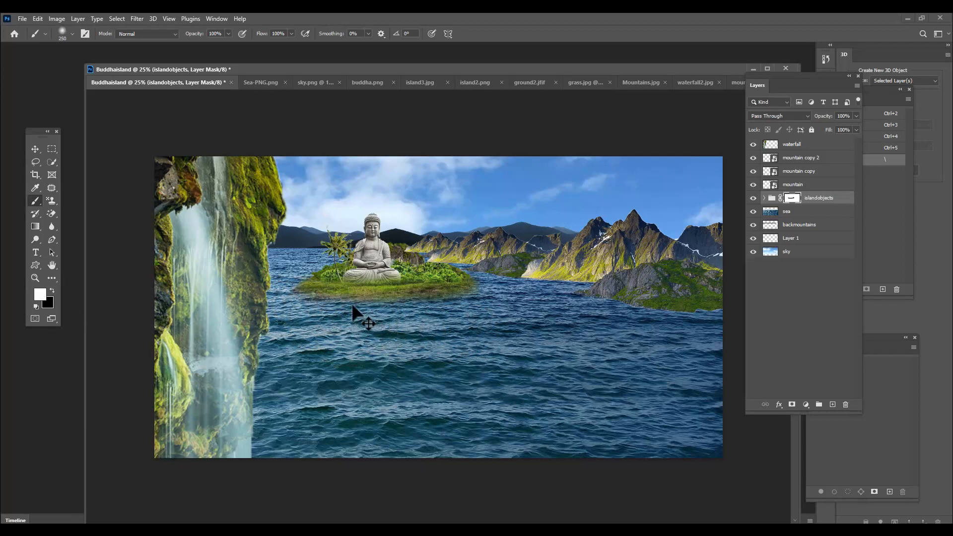
key("bracketleft")
key("bracketleft")
left_click_drag(314, 298, 469, 301)
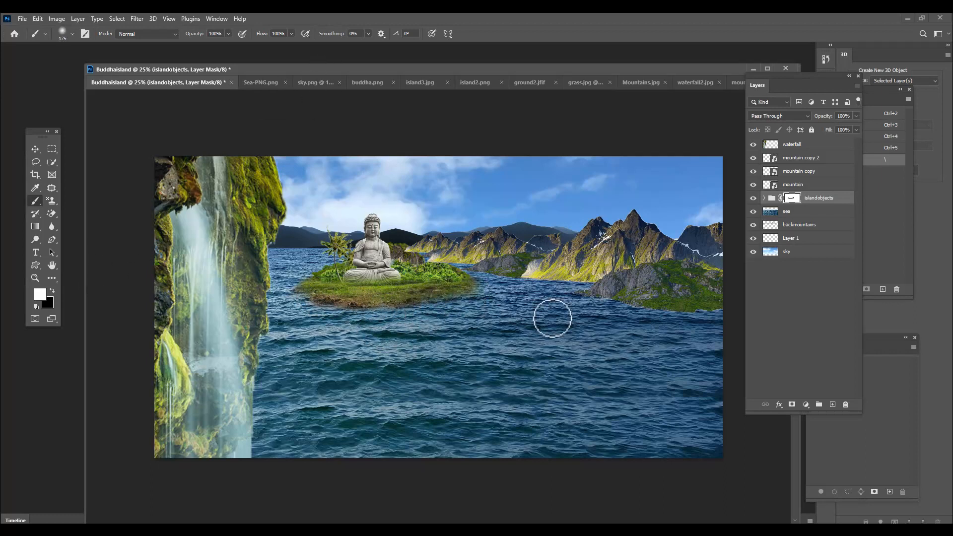
left_click(292, 34)
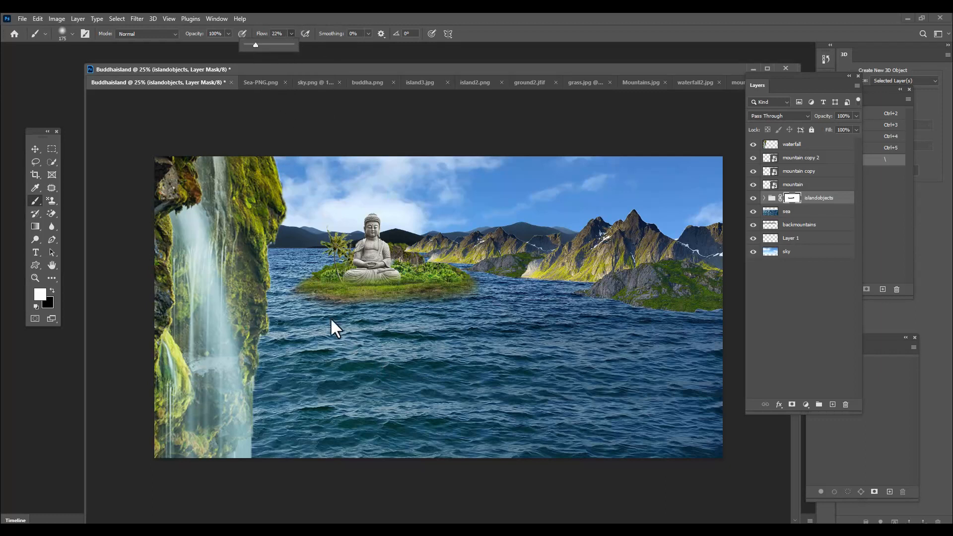
left_click(315, 301)
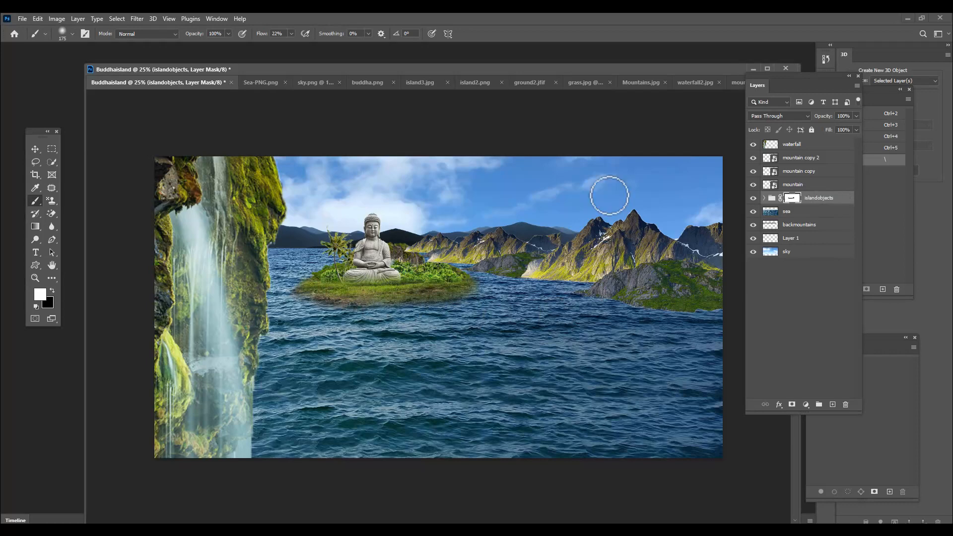
Move the islandobjects group above the mountain copy 2 layer in the layer order.
left_click(35, 149)
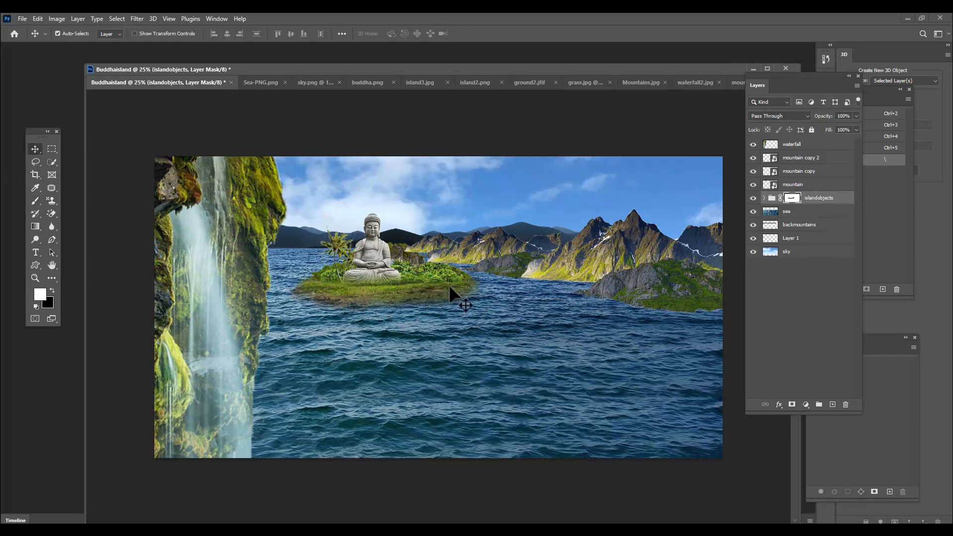
key("ctrl+plus")
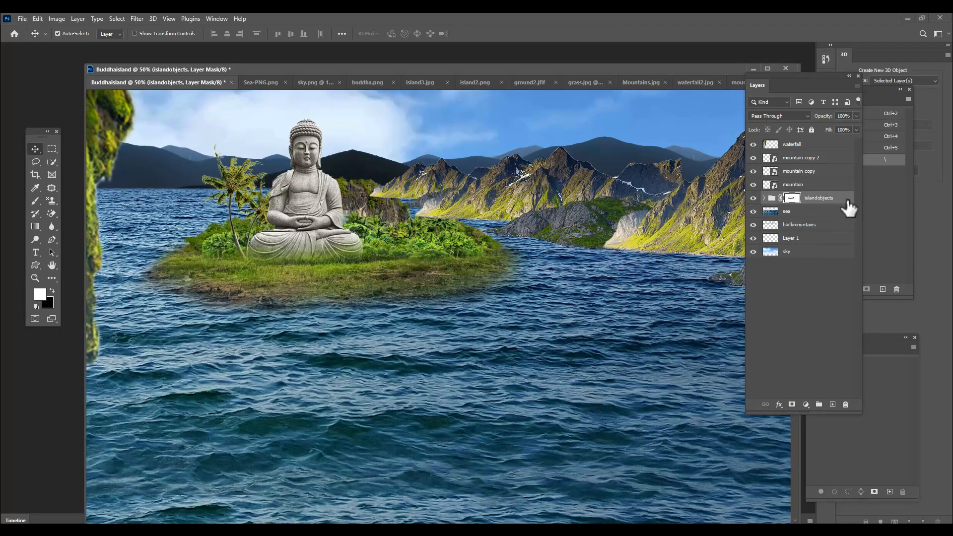
left_click_drag(845, 201, 823, 149)
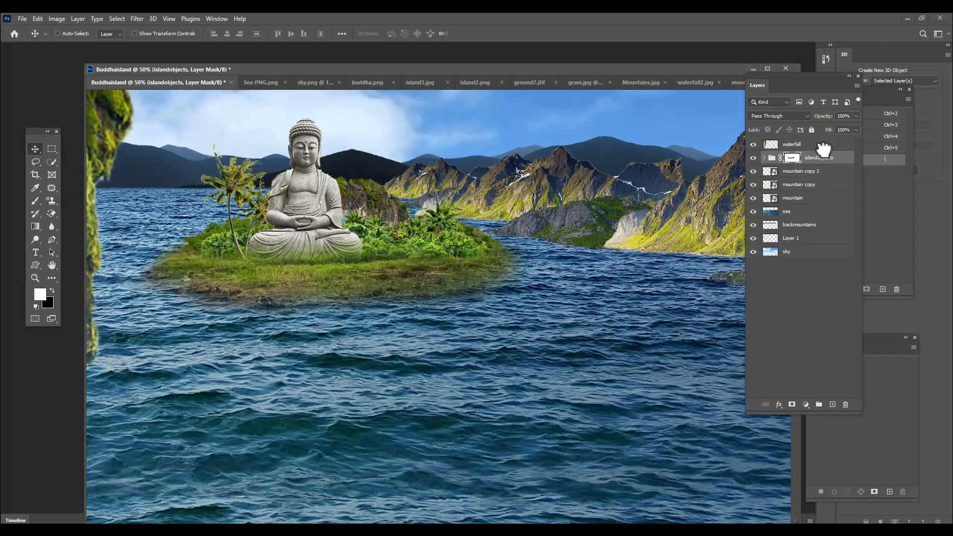
Open the mountain smart object's contents for editing and resize its document window to show the whole mountain.
key("ctrl+plus")
scroll(638, 129, "up", 2)
scroll(616, 146, "up", 2)
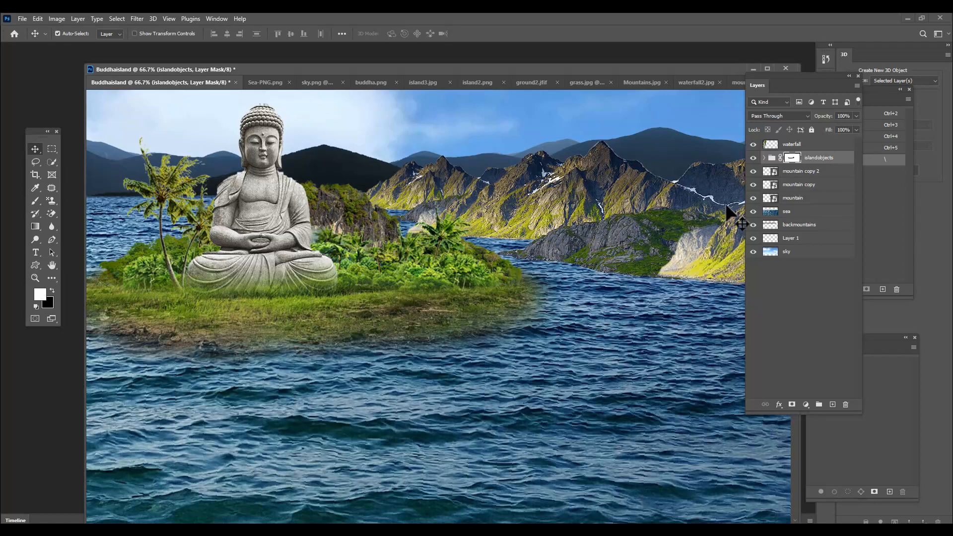
scroll(728, 209, "up", 1)
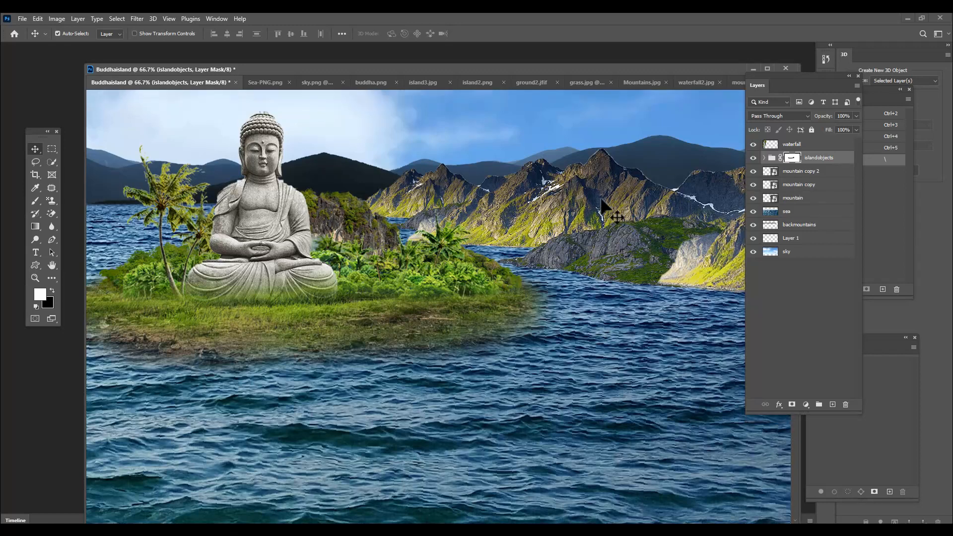
double_click(772, 198)
left_click_drag(590, 316, 754, 461)
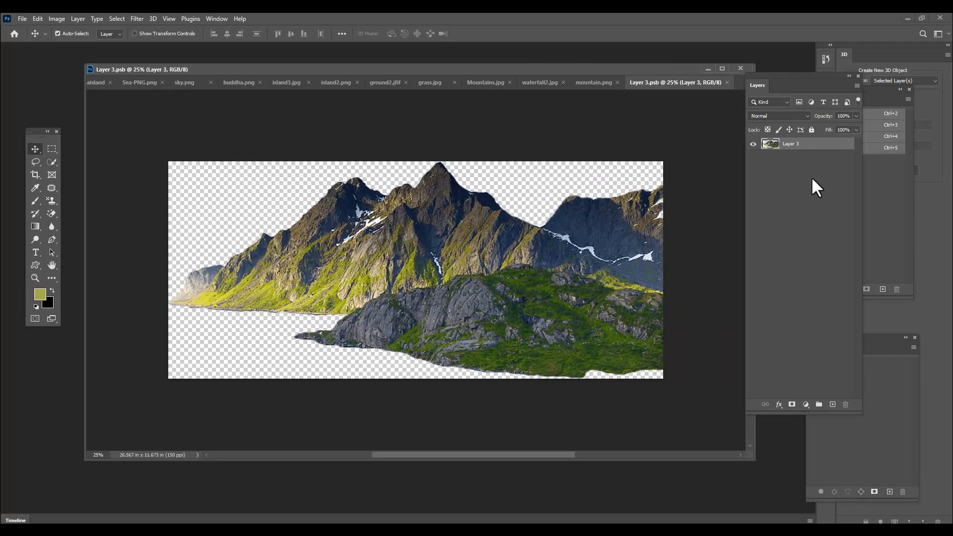
Load the mountain's outline as a selection, contract it by 2 pixels, and clear everything outside it to trim the edge.
left_click(772, 145, "ctrl")
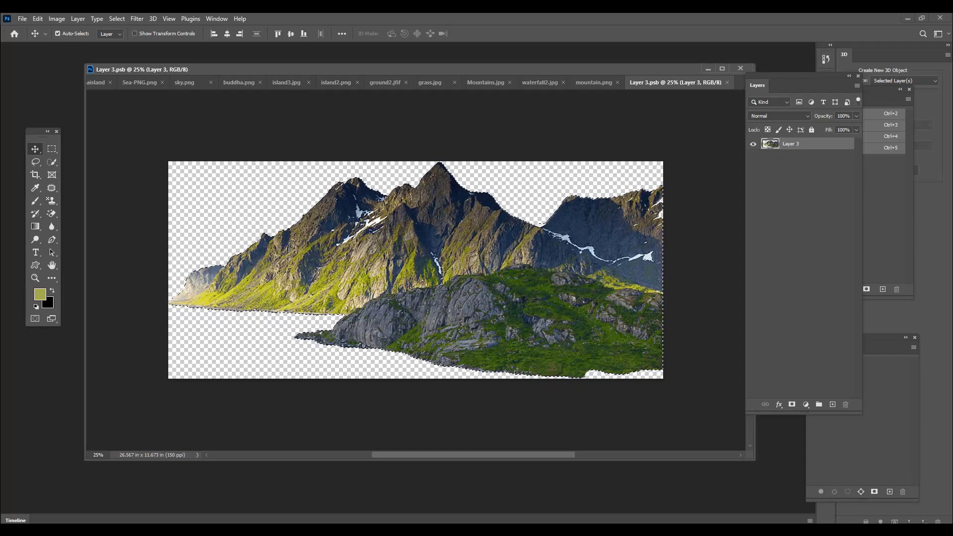
left_click(115, 20)
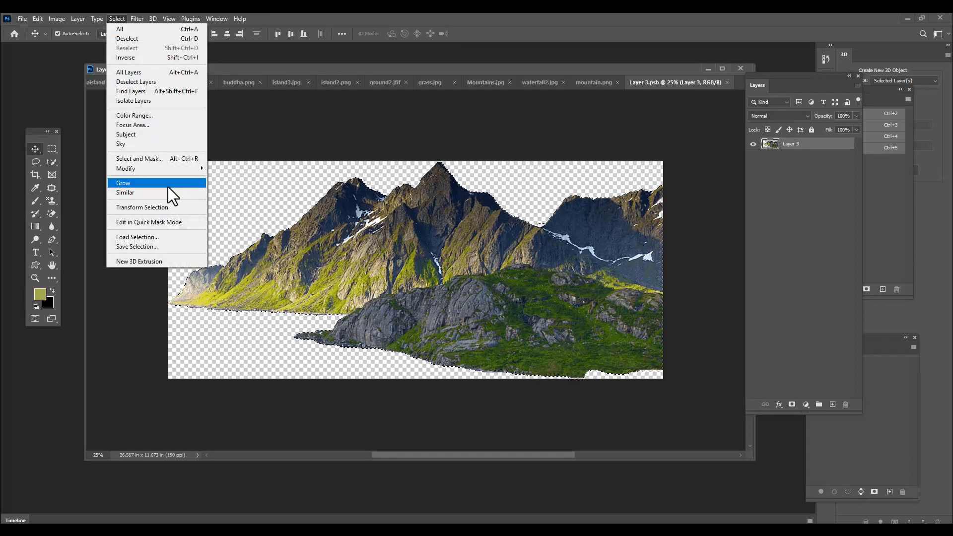
mouse_move(167, 172)
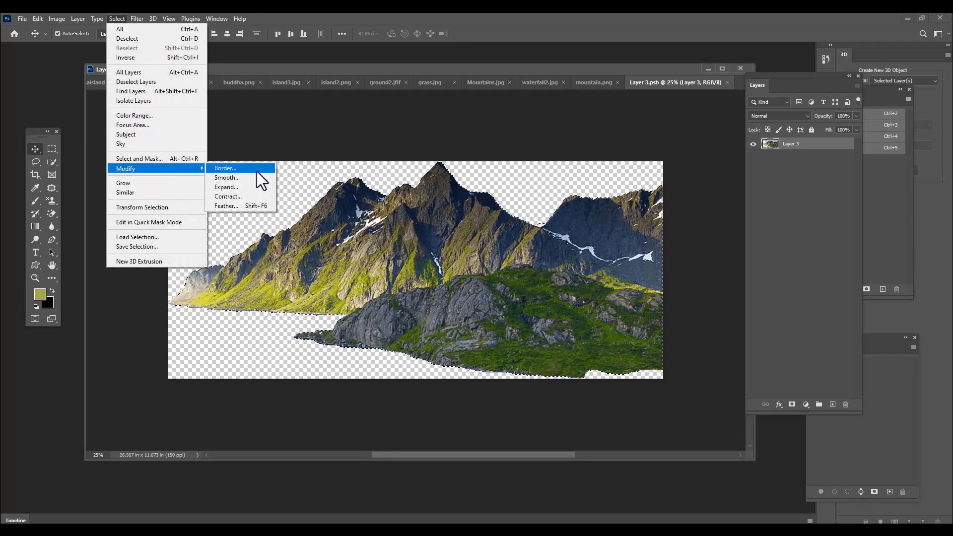
left_click(239, 195)
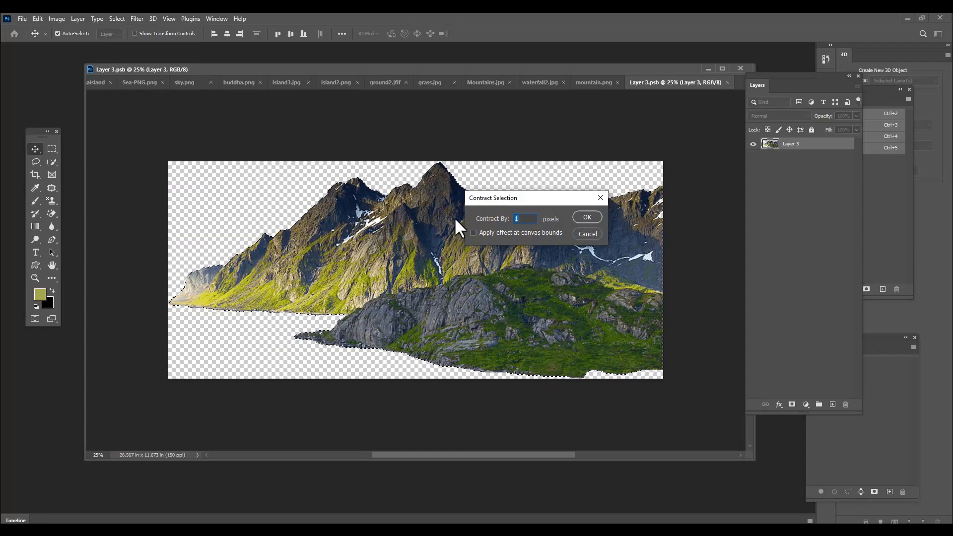
type("2")
left_click(587, 218)
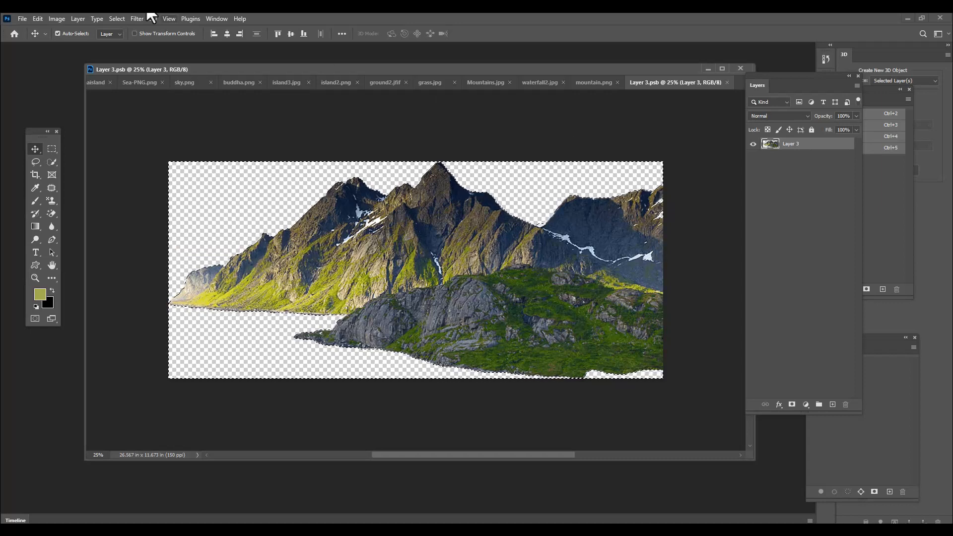
key("ctrl+d")
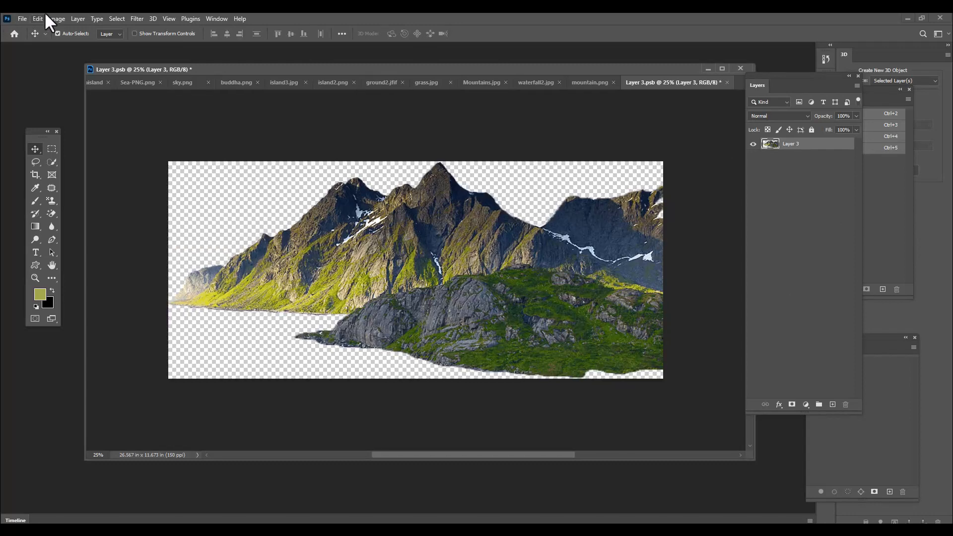
Save the edited mountain contents, enlarge the document window, and return to the Buddhaisland composite to check the mountain edges up close.
left_click(22, 19)
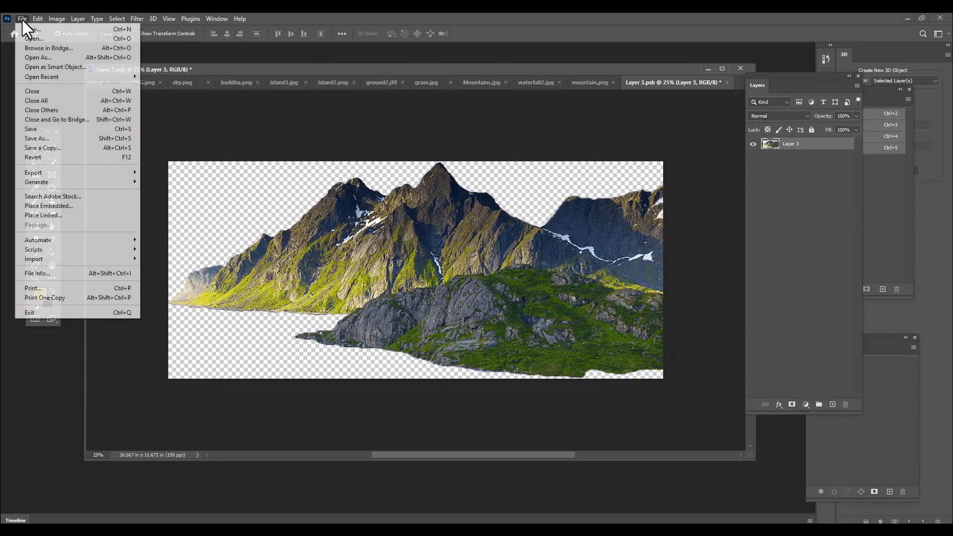
left_click(61, 130)
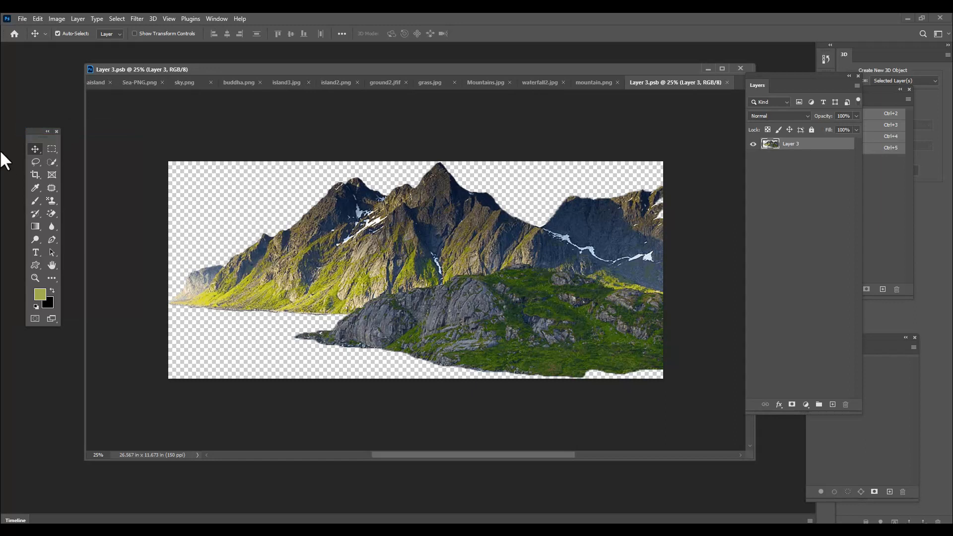
left_click_drag(753, 459, 919, 496)
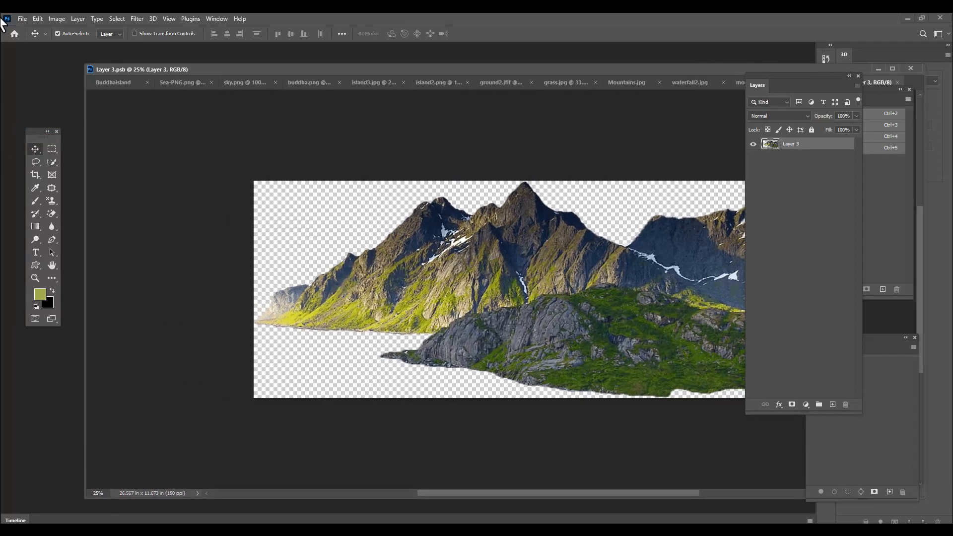
left_click(112, 83)
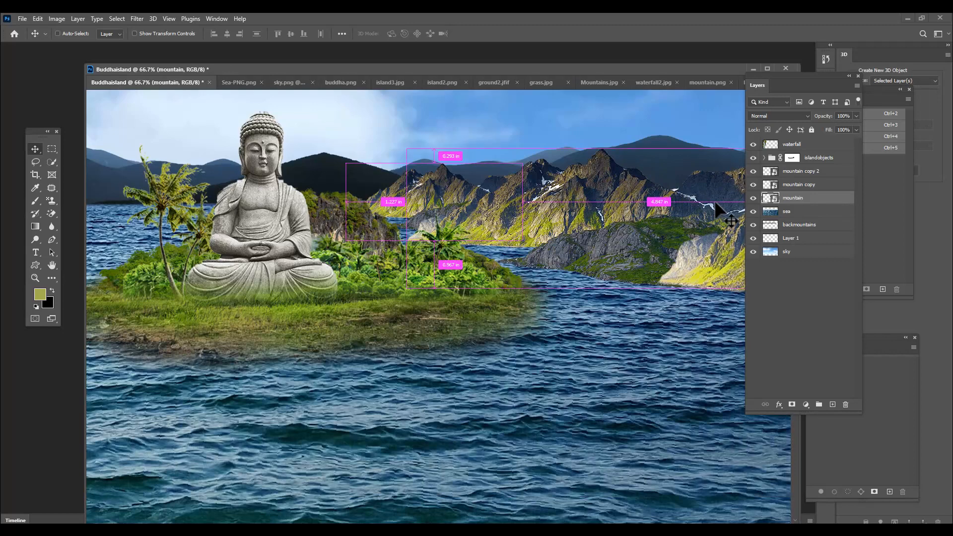
key("ctrl+plus")
scroll(651, 149, "up", 2)
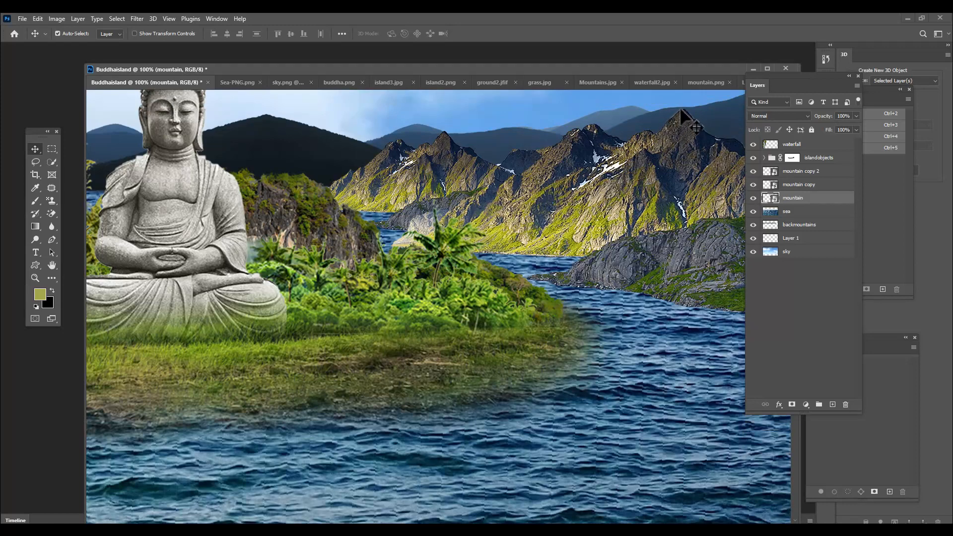
Reopen the mountain smart object's contents and trim another 2 pixels off the mountain's edge using a contracted, inverted selection.
double_click(771, 199)
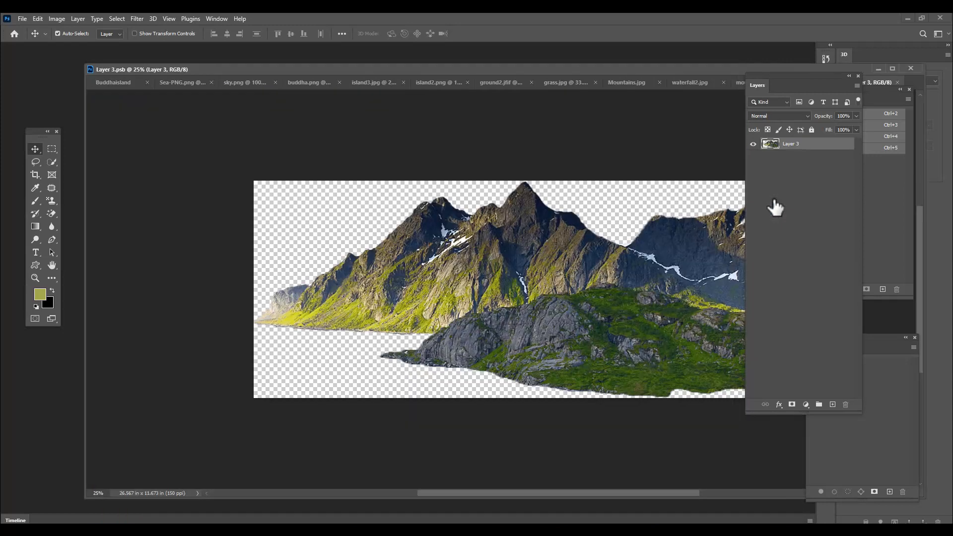
left_click(771, 145, "ctrl")
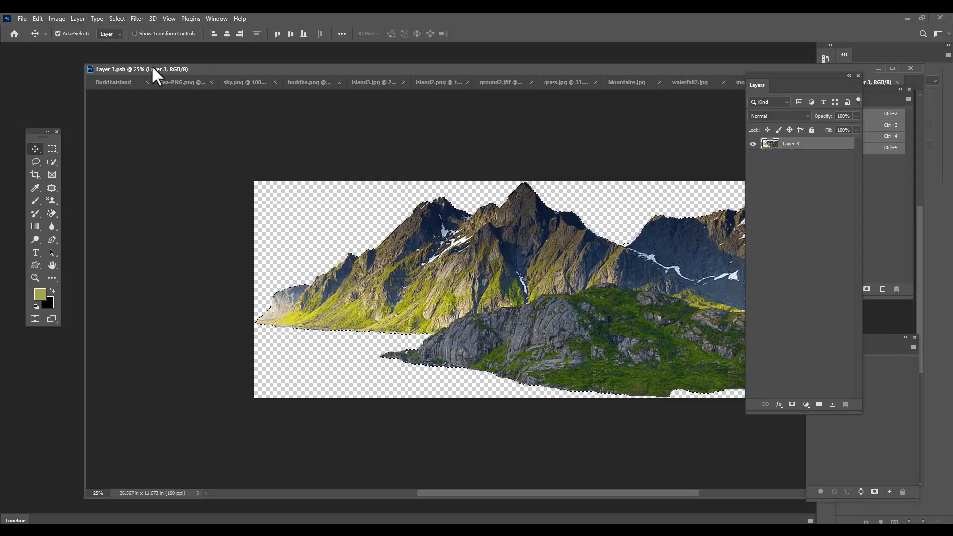
left_click(115, 17)
mouse_move(201, 168)
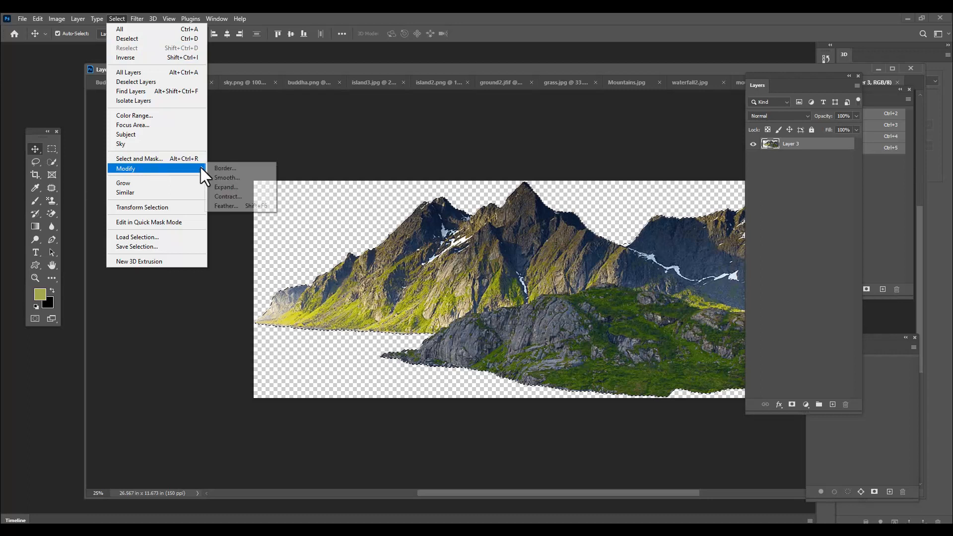
left_click(251, 196)
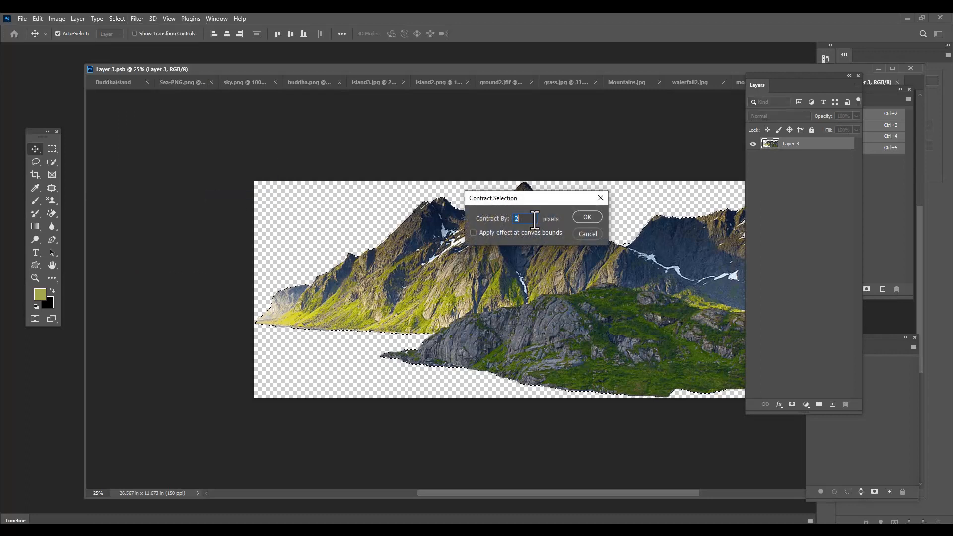
left_click(585, 217)
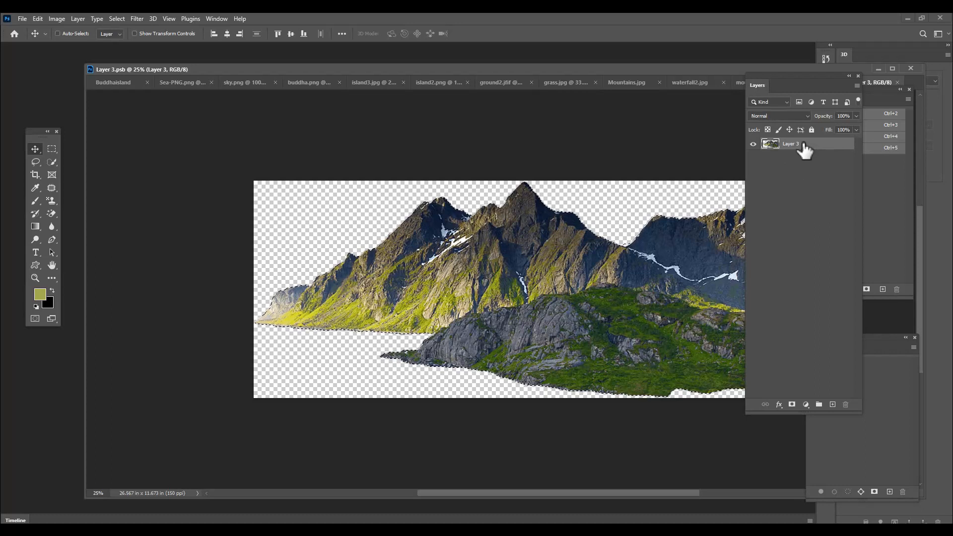
key("ctrl+shift+i")
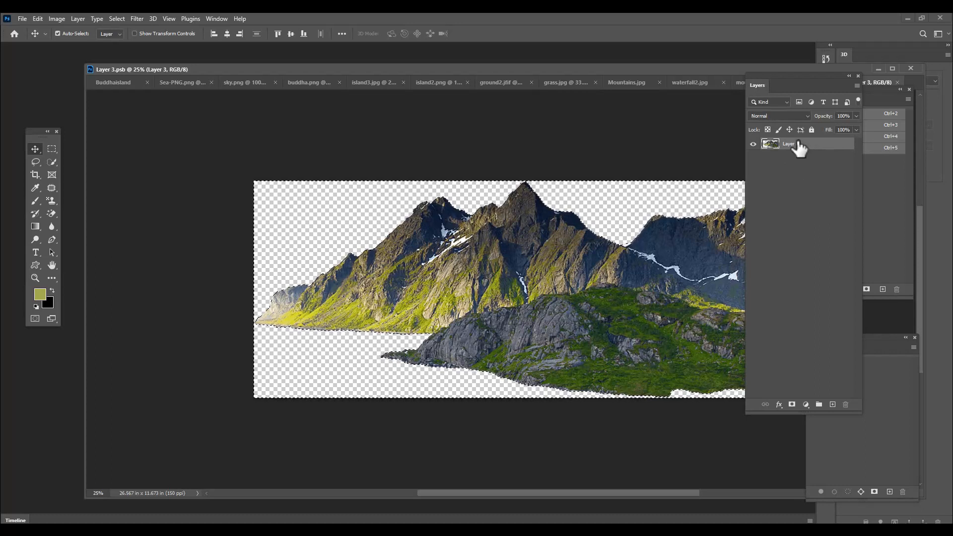
key("Delete")
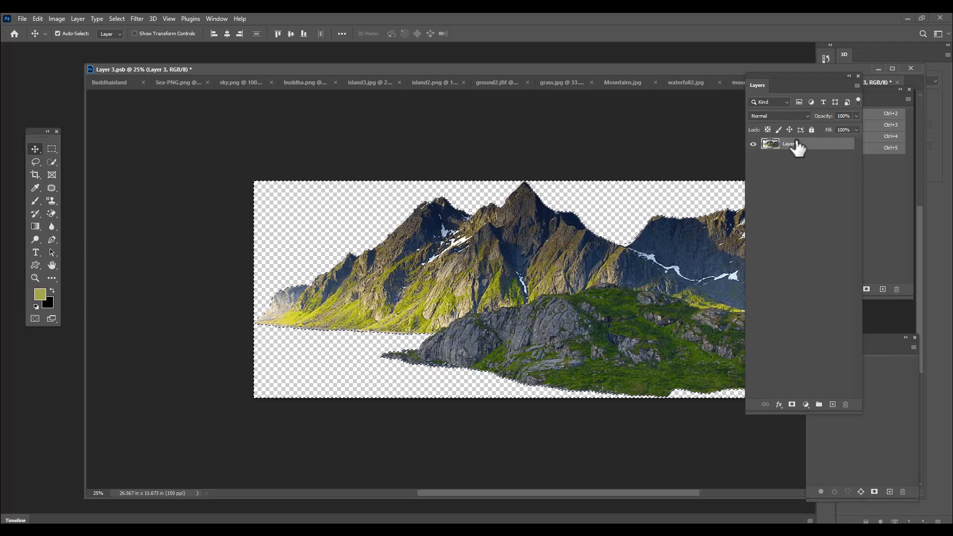
key("ctrl+d")
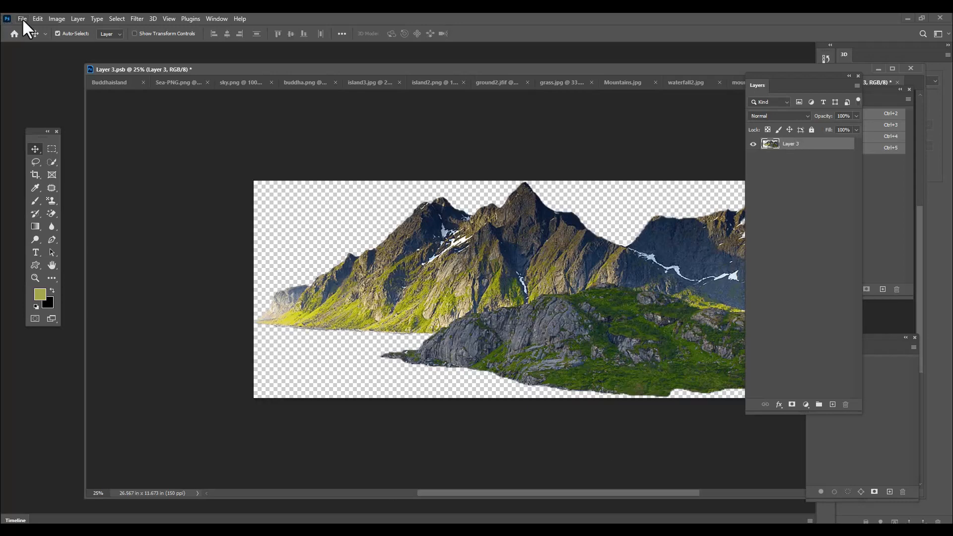
Save the mountain contents again and return to the Buddhaisland composite to review the scene.
left_click(22, 19)
left_click(45, 130)
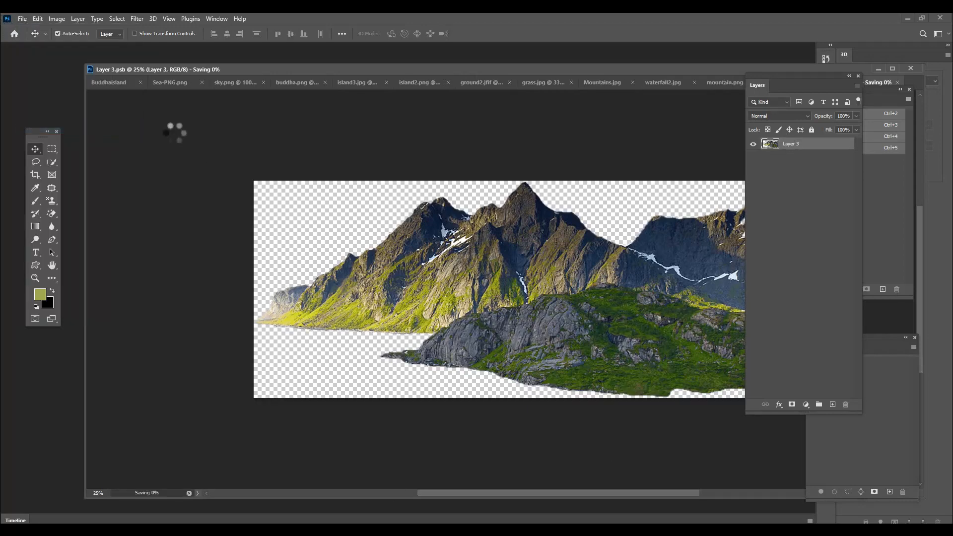
left_click(111, 82)
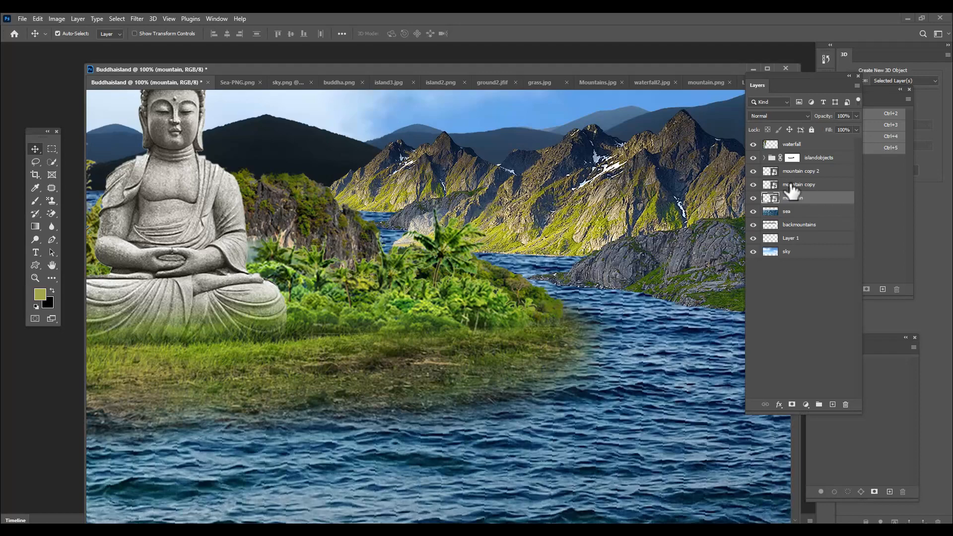
key("ctrl+minus")
key("ctrl+minus")
key("ctrl+minus")
key("ctrl+minus")
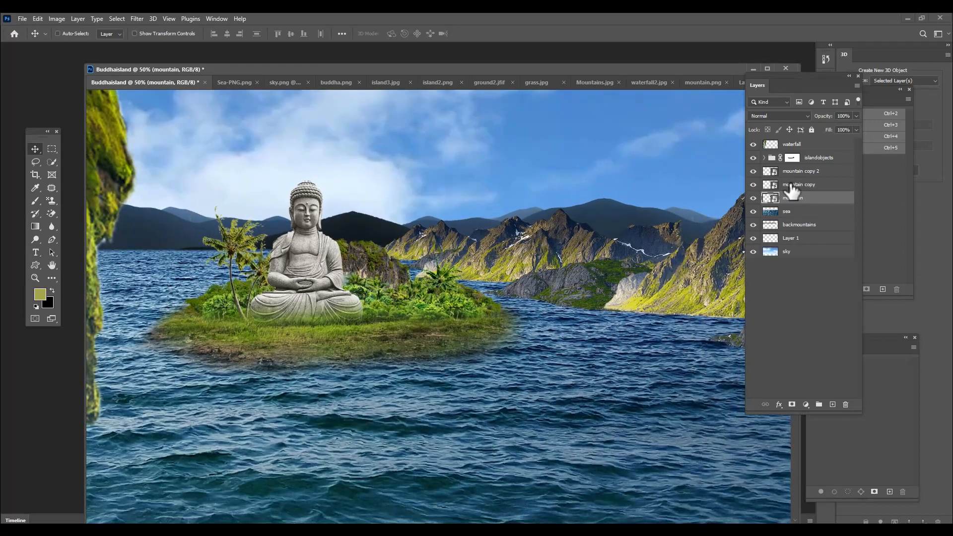
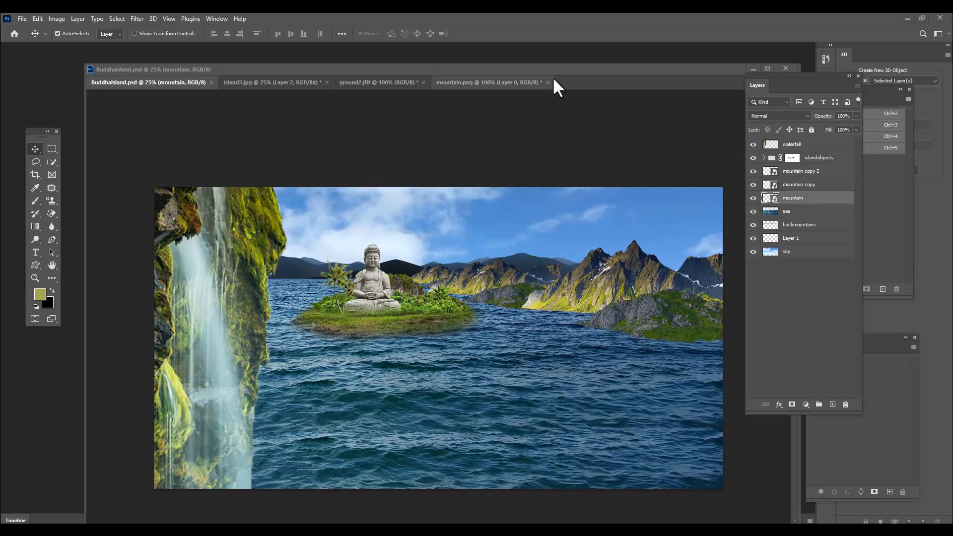
Open the shipback image from the buddhastatue folder and size its document window to show the ship at 100%.
left_click_drag(553, 81, 536, 75)
key("ctrl+o")
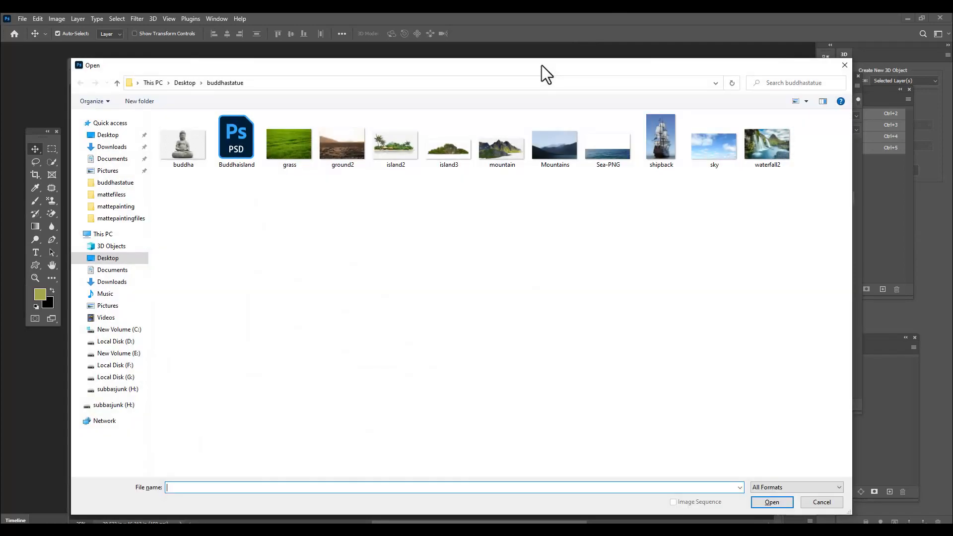
left_click(663, 138)
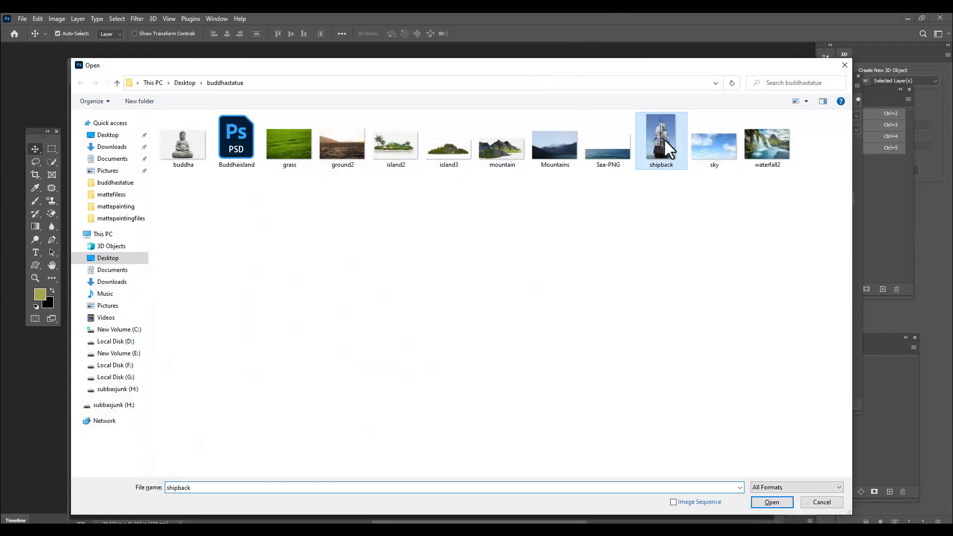
left_click(768, 503)
left_click_drag(347, 508, 696, 502)
key("ctrl+minus")
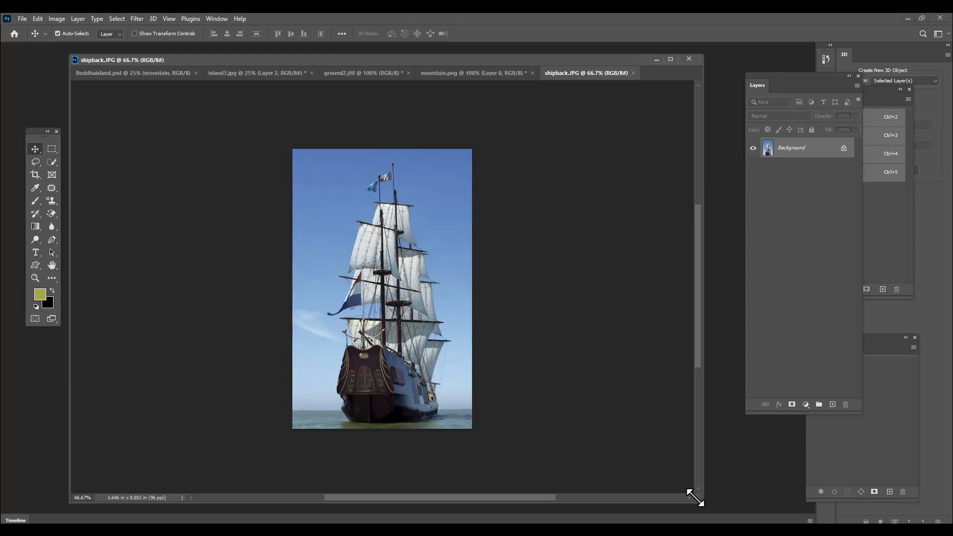
key("ctrl+plus")
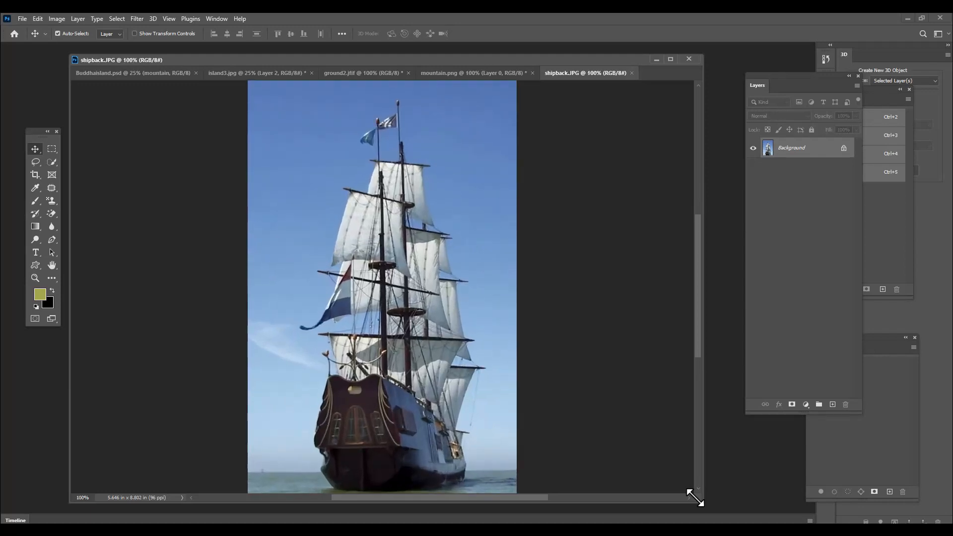
Select the sailing ship with the Quick Selection tool and isolate it from the sky and sea with a layer mask.
left_click(51, 162)
left_click(82, 169)
left_click_drag(341, 60, 356, 61)
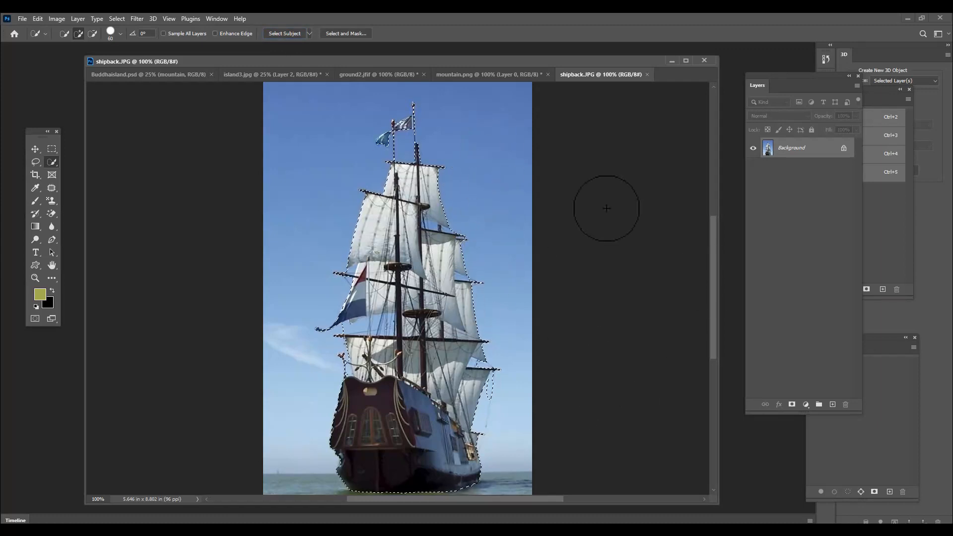
left_click_drag(765, 76, 700, 77)
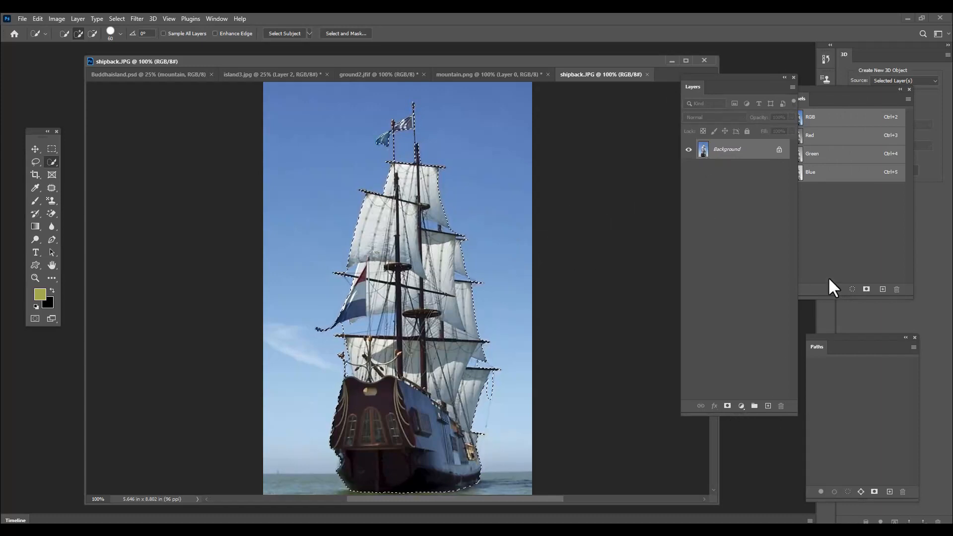
left_click(727, 406)
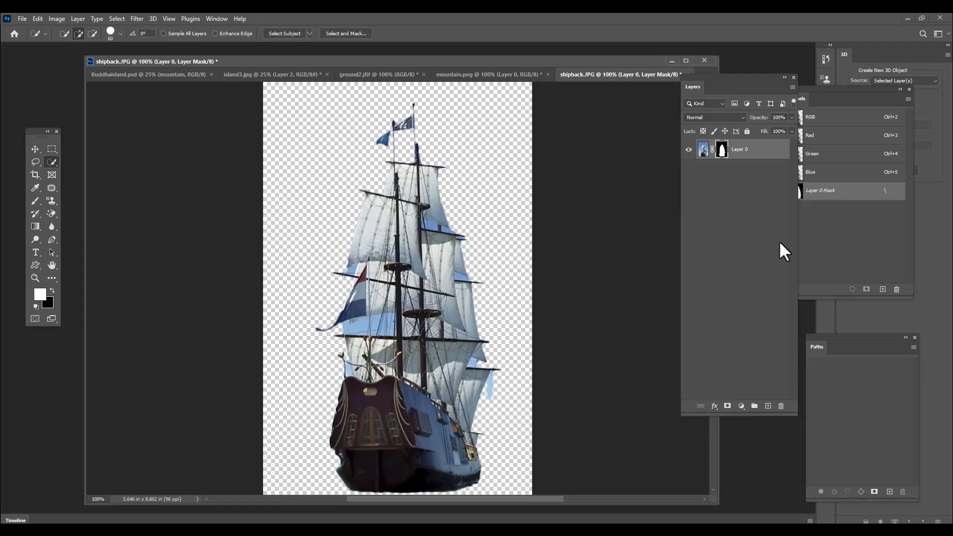
Examine the masked ship's sails, flag and rigging at 200% for leftover patches of blue sky.
scroll(482, 317, "down", 2)
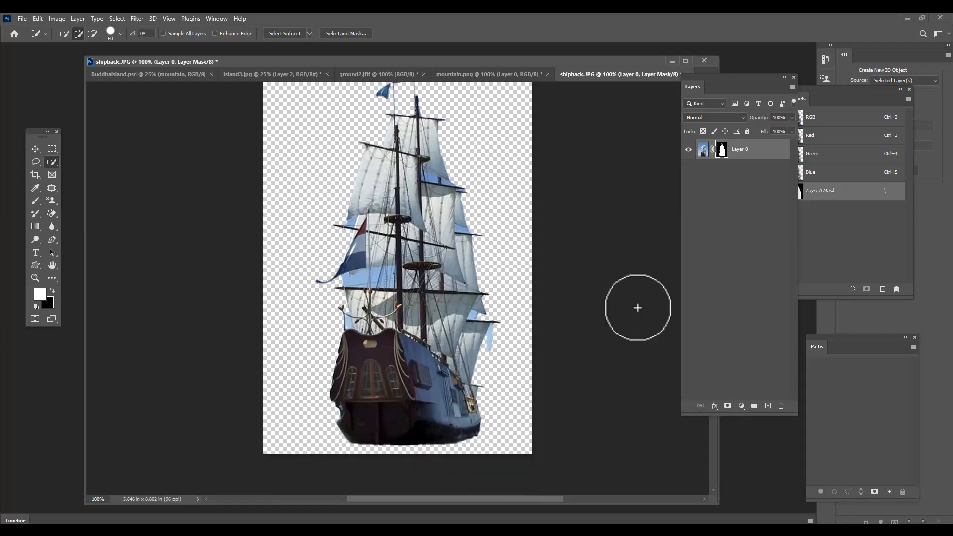
key("ctrl+plus")
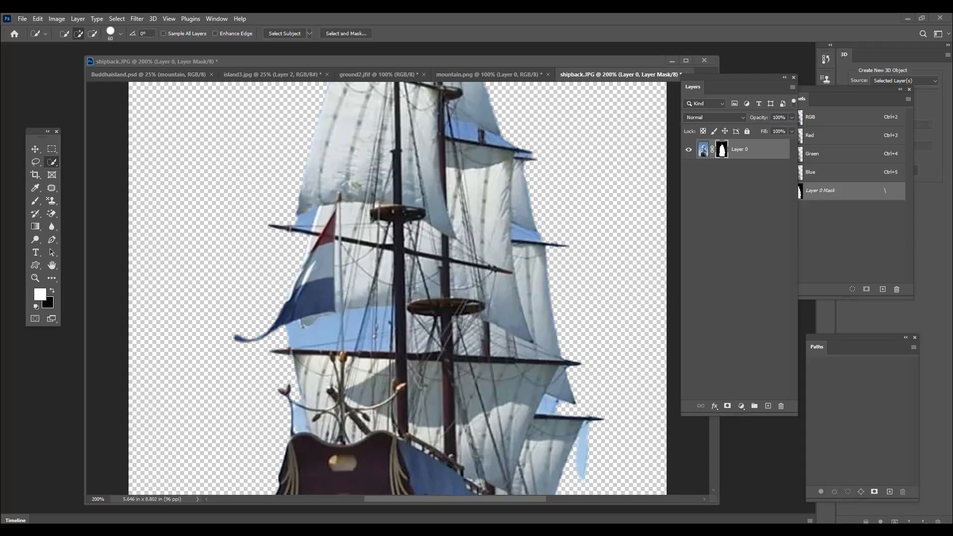
scroll(575, 247, "down", 2)
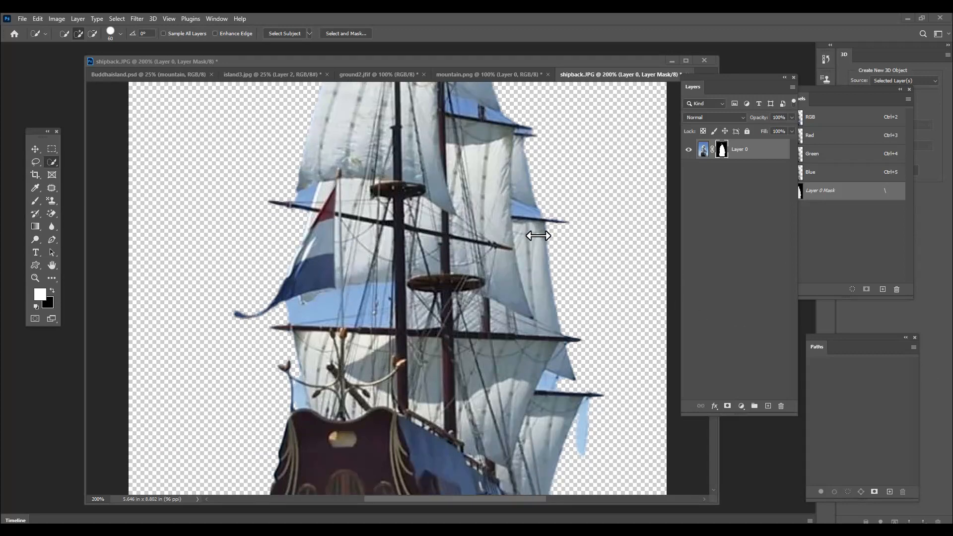
scroll(350, 215, "up", 3)
scroll(348, 260, "down", 4)
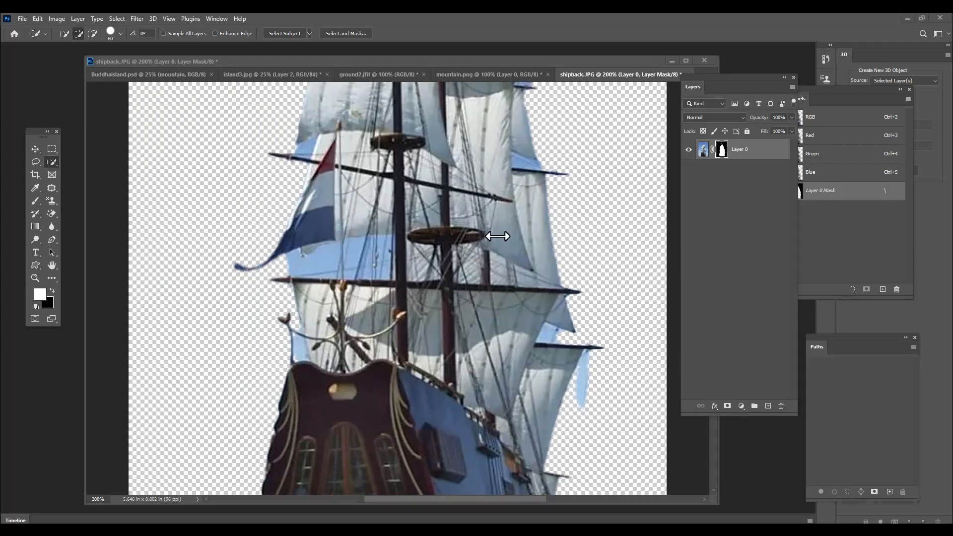
scroll(497, 237, "up", 5)
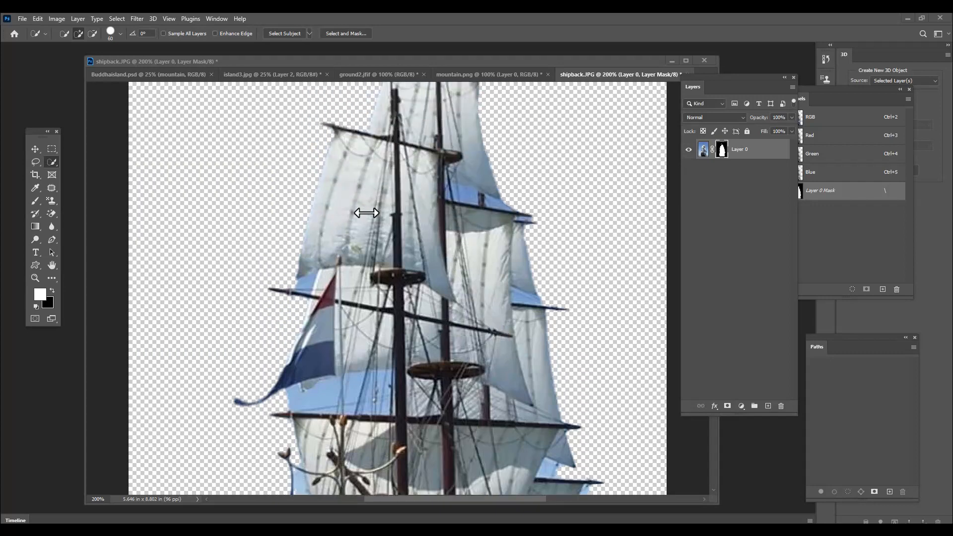
Examine the masked ship's lower sails, flag, rigging and hull for remaining sky patches, and return to the full ship at 100%.
scroll(385, 246, "up", 2)
scroll(383, 245, "down", 2)
scroll(432, 322, "down", 2)
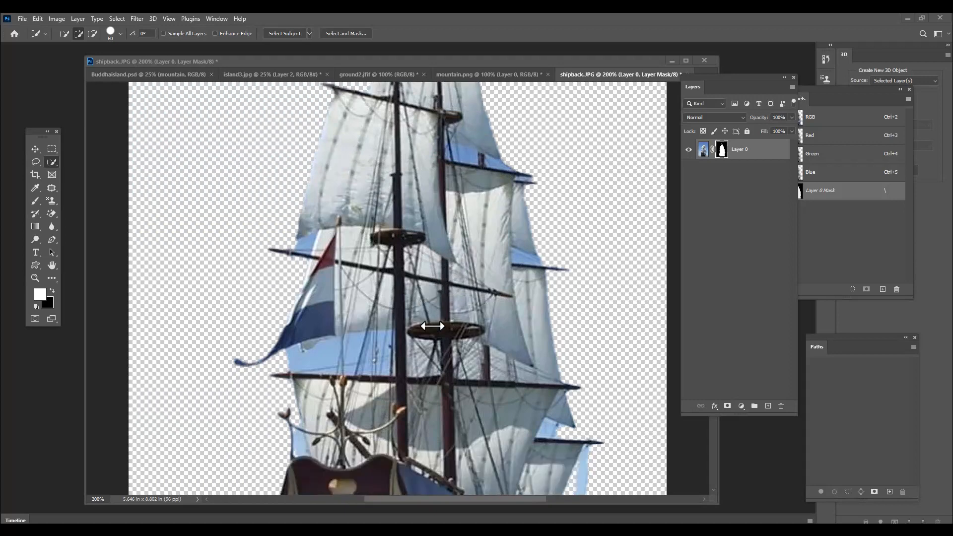
scroll(432, 326, "down", 5)
scroll(432, 326, "up", 4)
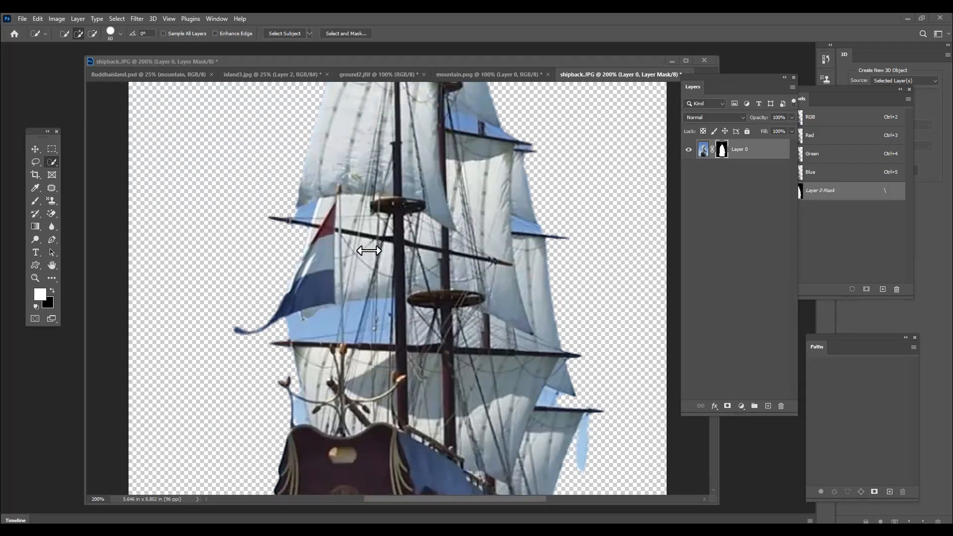
scroll(352, 257, "down", 2)
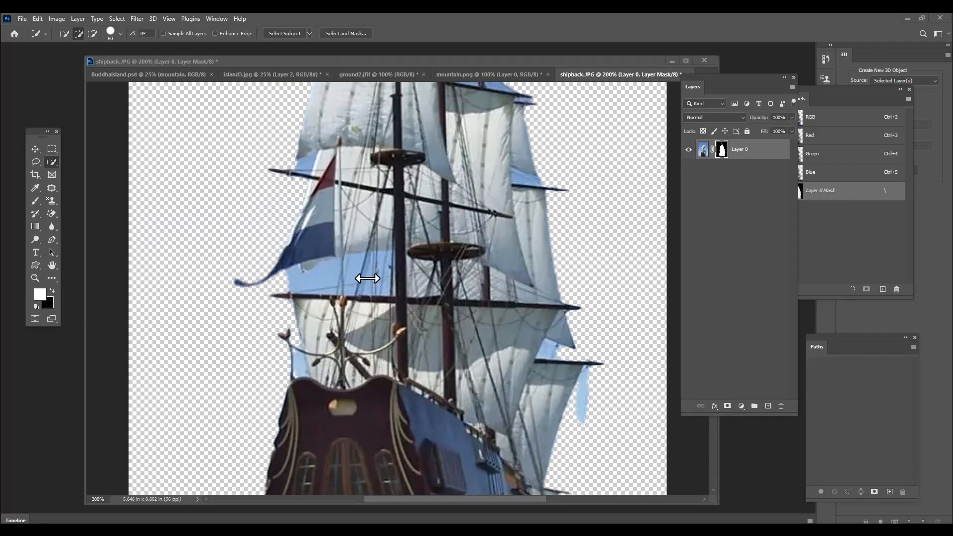
scroll(351, 272, "down", 2)
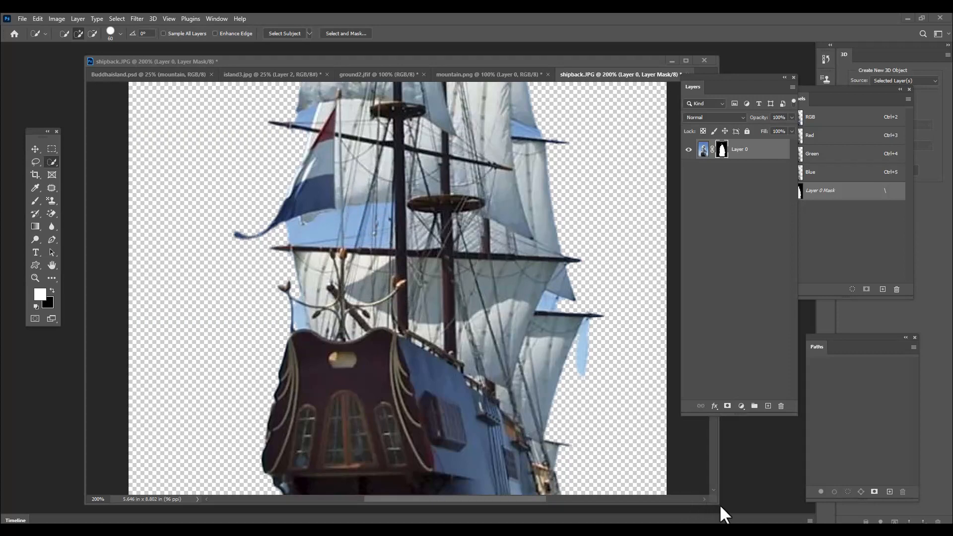
left_click_drag(720, 504, 734, 511)
key("ctrl+minus")
scroll(521, 217, "up", 1)
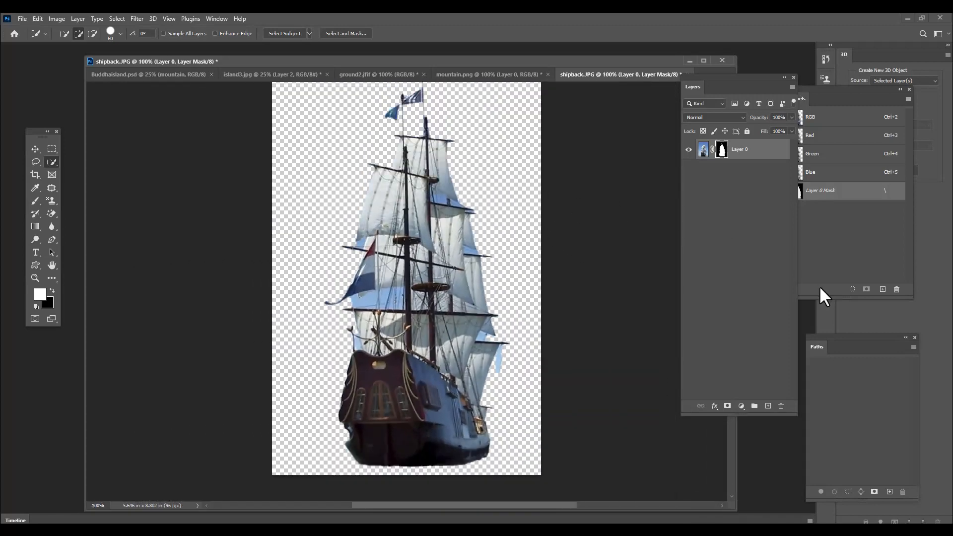
Apply the ship's layer mask permanently to Layer 0 and duplicate the layer.
left_click_drag(721, 76, 680, 93)
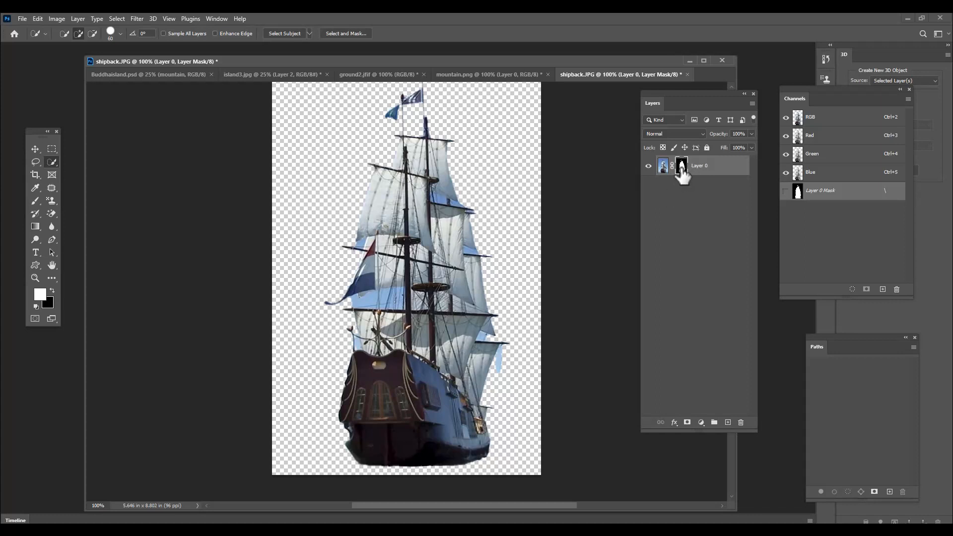
right_click(682, 169)
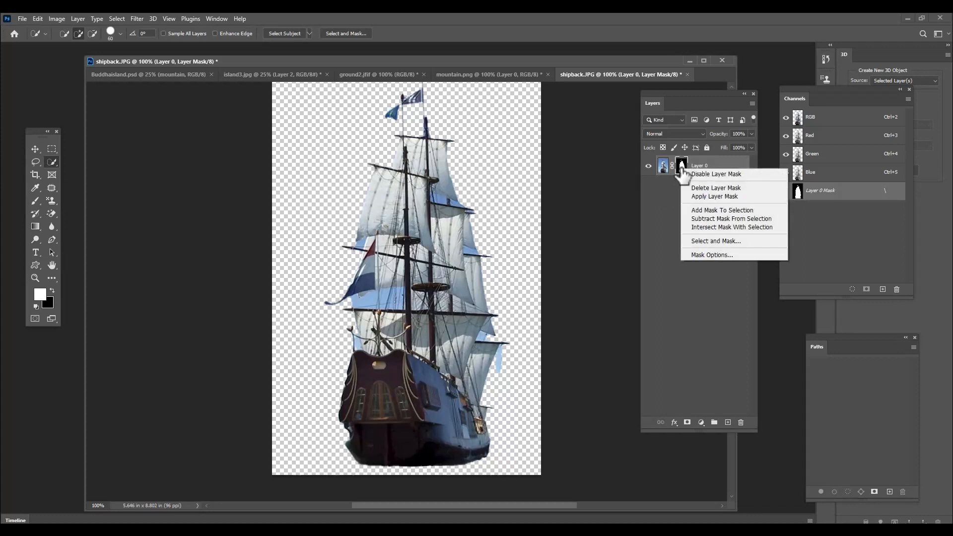
left_click(743, 197)
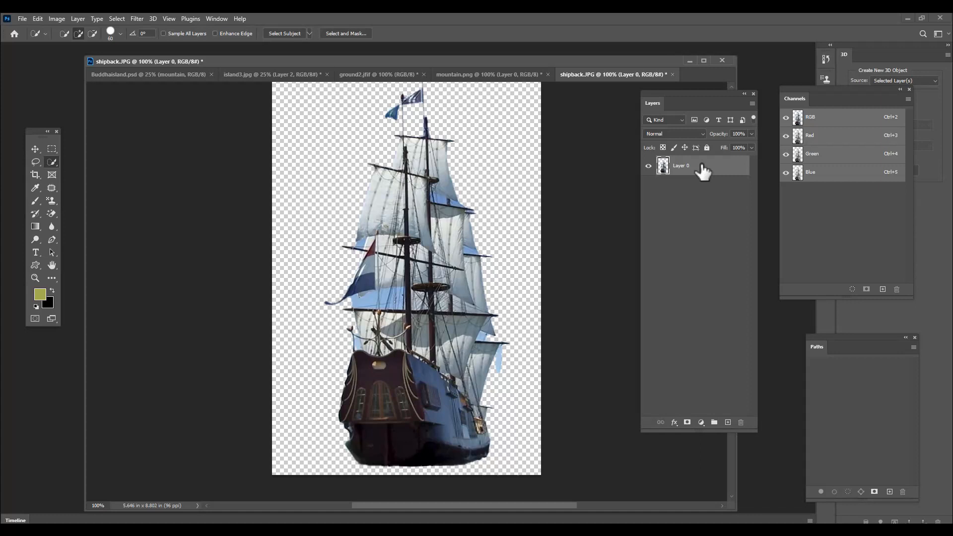
key("ctrl+j")
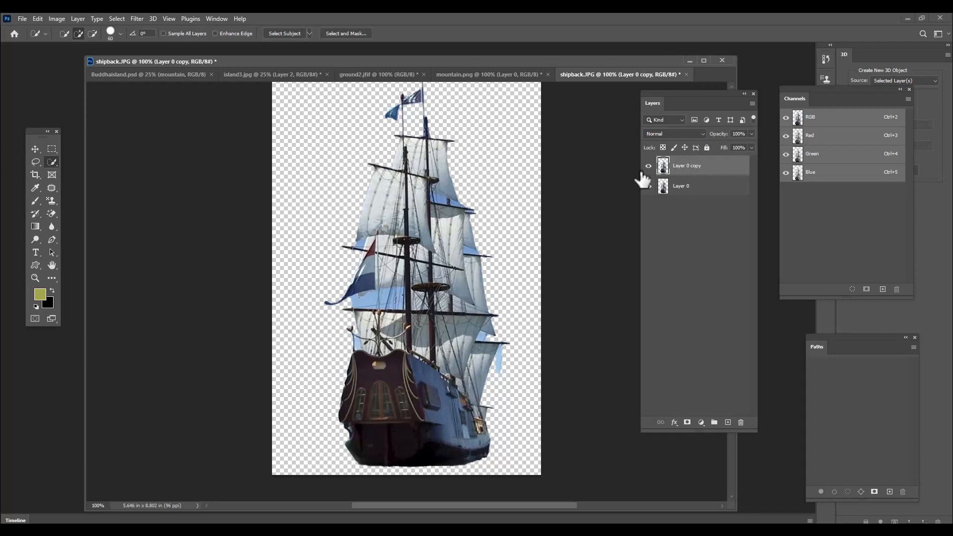
double_click(719, 174)
left_click_drag(596, 96, 640, 49)
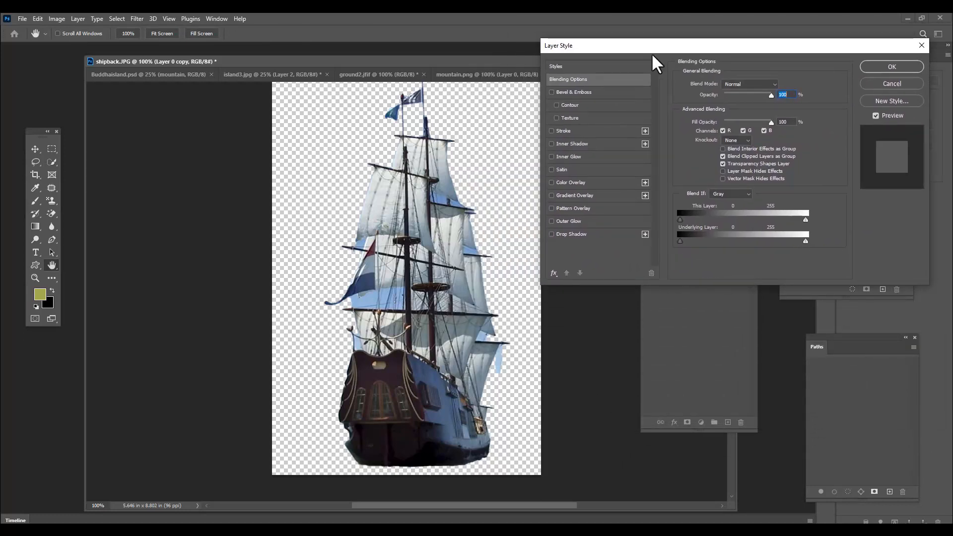
left_click_drag(652, 52, 621, 53)
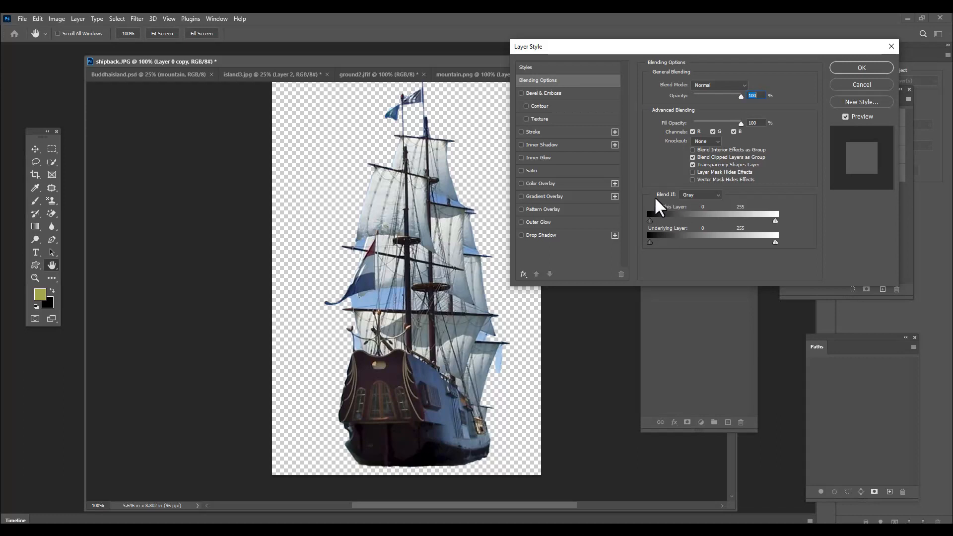
left_click(701, 195)
left_click(690, 225)
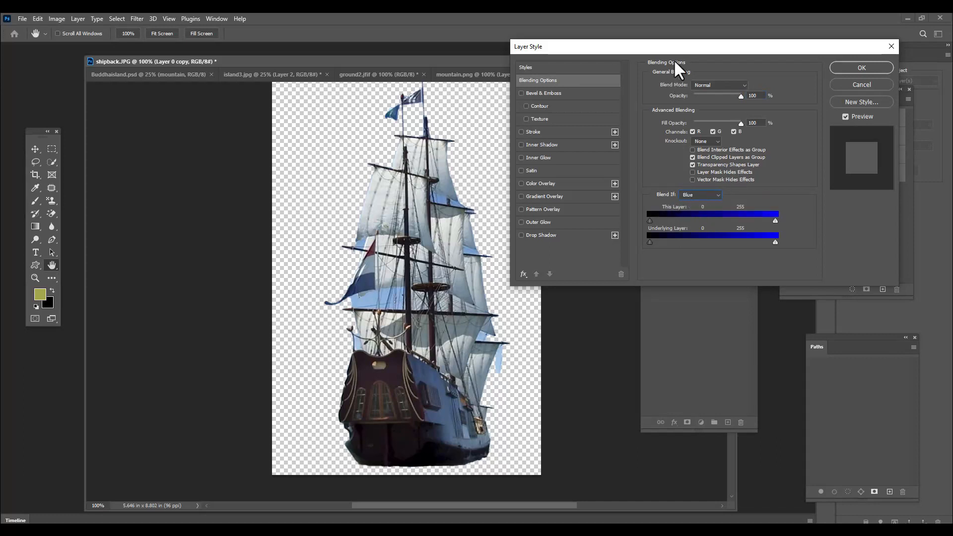
left_click_drag(675, 48, 667, 48)
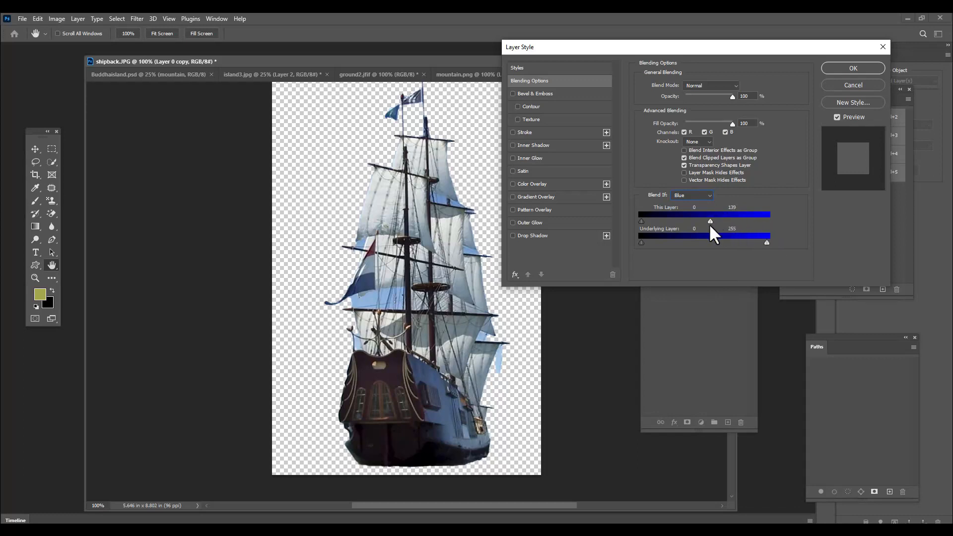
left_click_drag(689, 227, 784, 221)
left_click(866, 86)
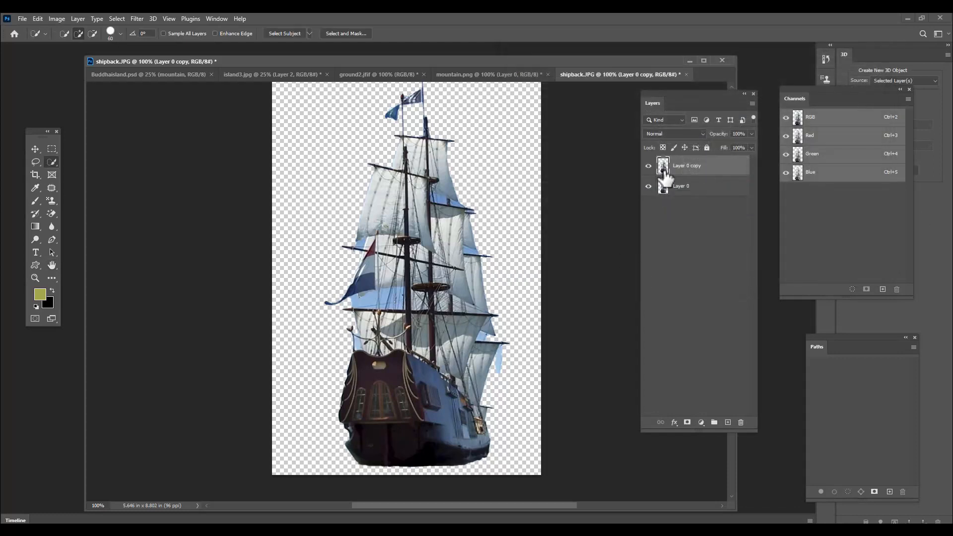
Hide Layer 0 and set Blend If to Blue on Layer 0 copy, with This Layer's upper limit at 171.
left_click(648, 186)
double_click(721, 166)
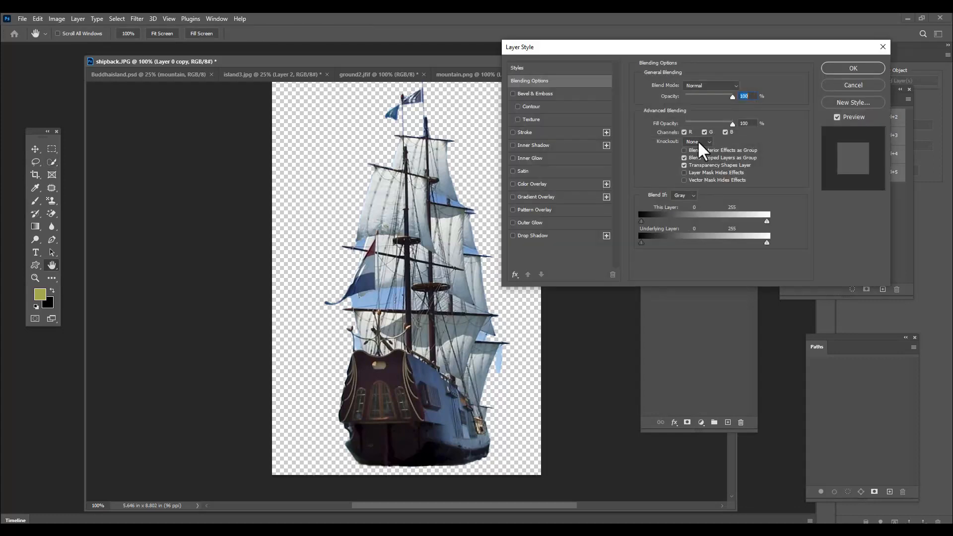
left_click_drag(567, 53, 581, 58)
left_click(700, 199)
left_click(703, 231)
left_click_drag(782, 226, 740, 230)
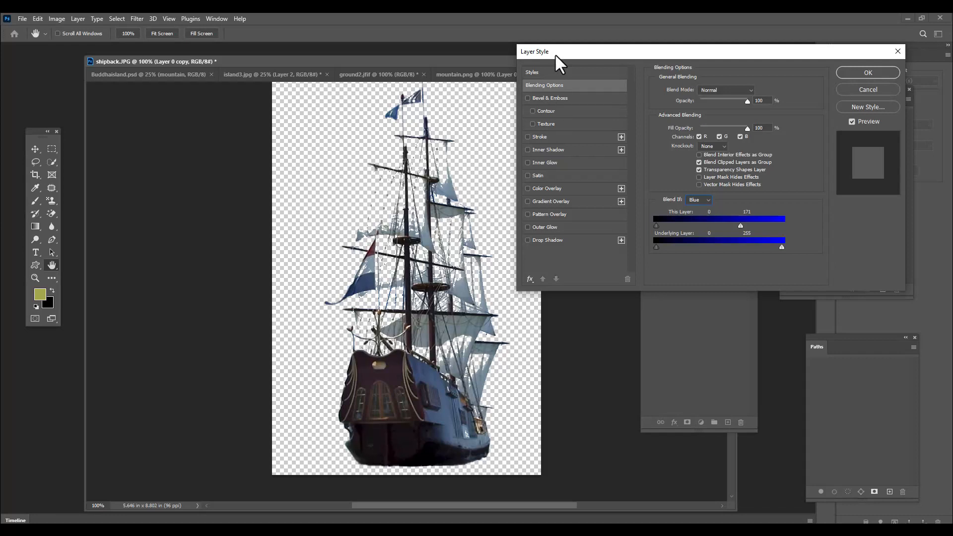
left_click_drag(640, 52, 553, 59)
key("Return")
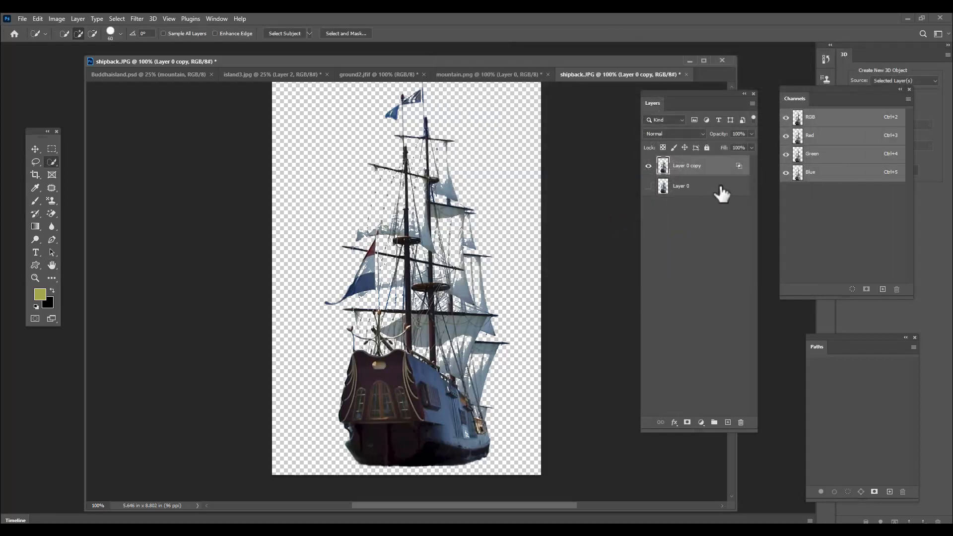
Show Layer 0 again and add a black layer mask that hides all of it.
left_click(649, 186)
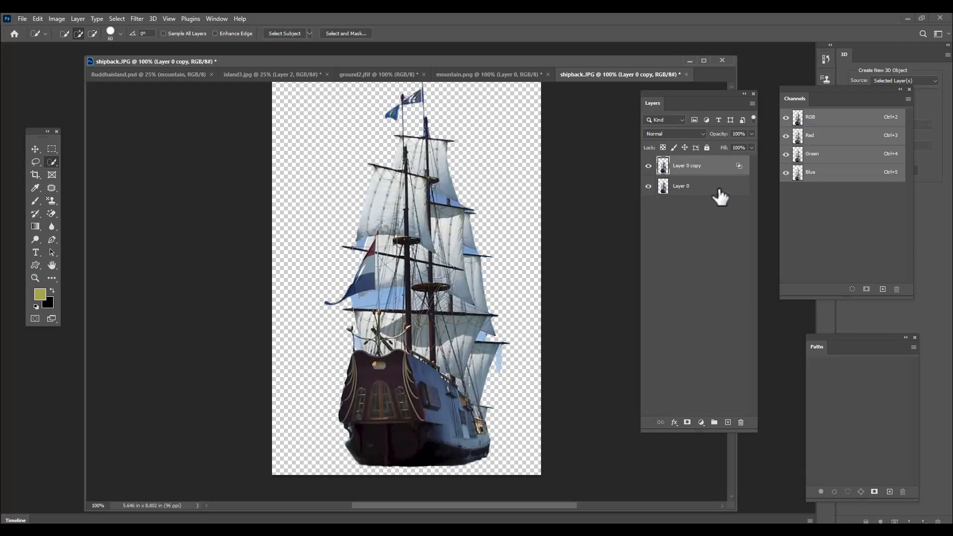
left_click(704, 187)
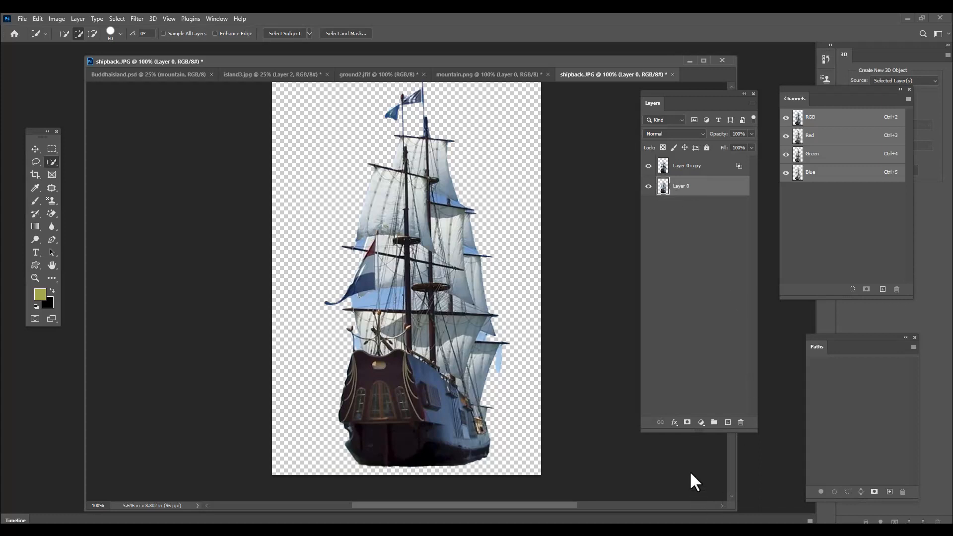
left_click(688, 422)
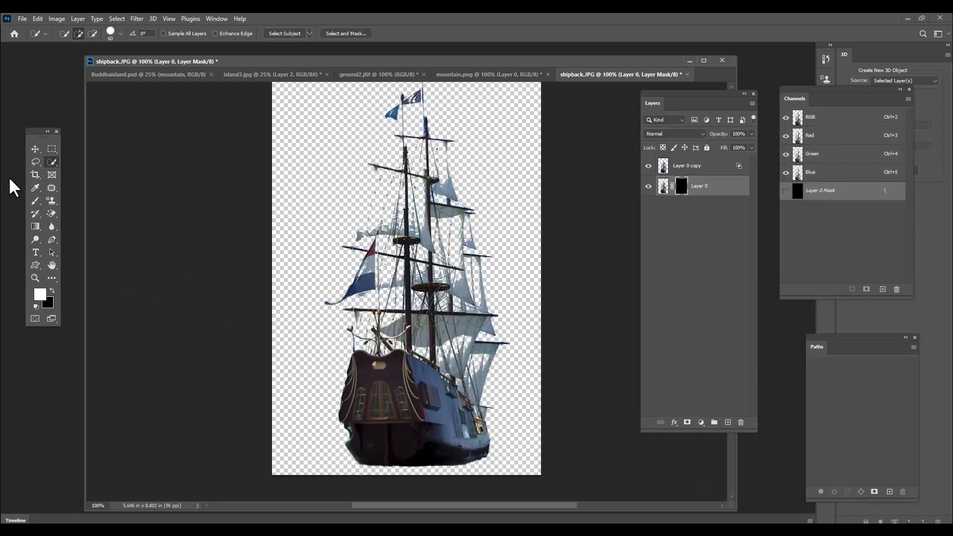
Paint the upper and middle sails back in on Layer 0's mask with a white brush at 100% flow.
left_click(33, 201)
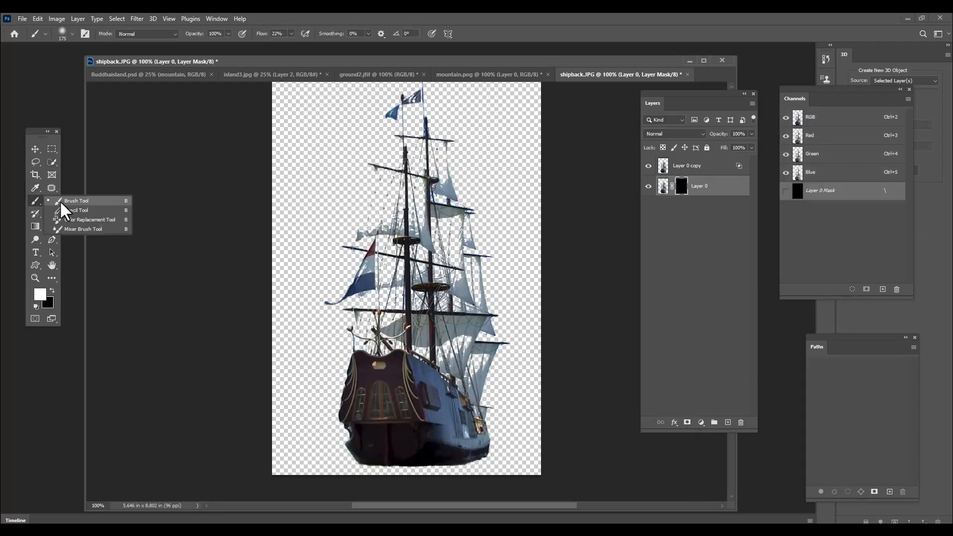
left_click(59, 200)
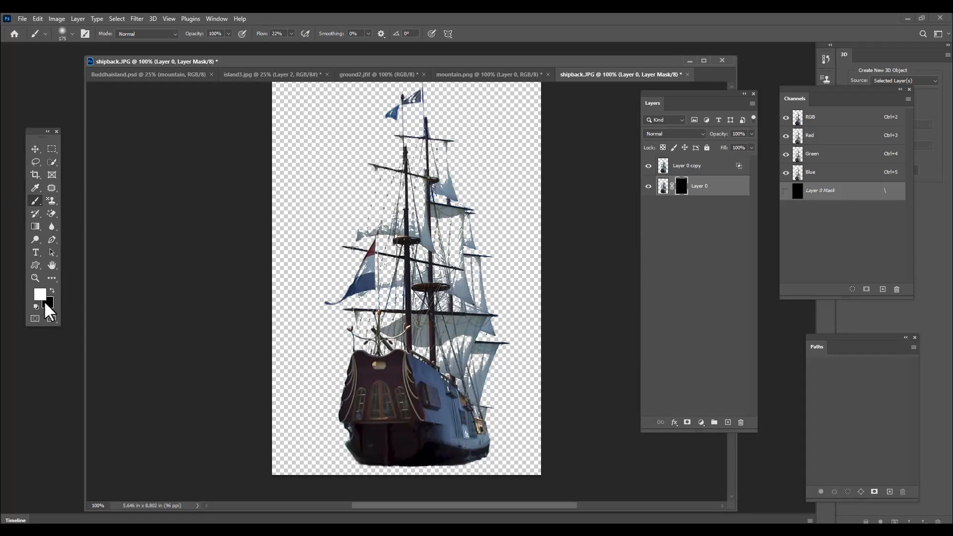
key("bracketleft")
key("bracketleft")
key("bracketleft")
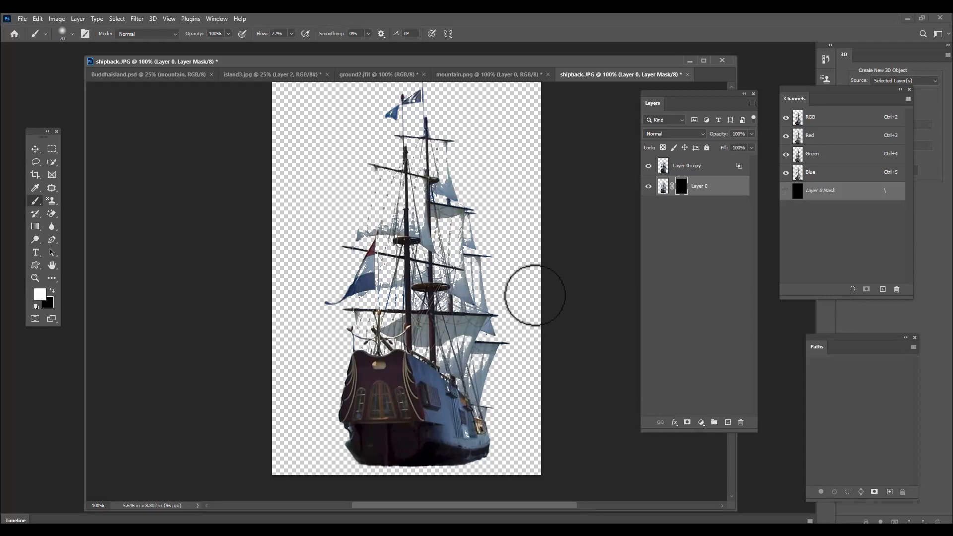
key("bracketright")
key("bracketleft")
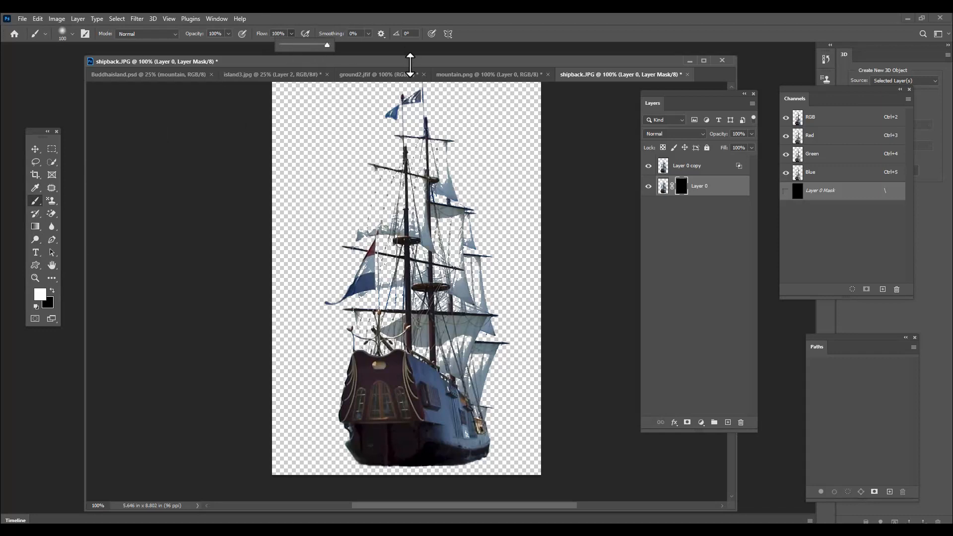
key("bracketleft")
key("bracketleft")
key("bracketleft")
key("bracketleft")
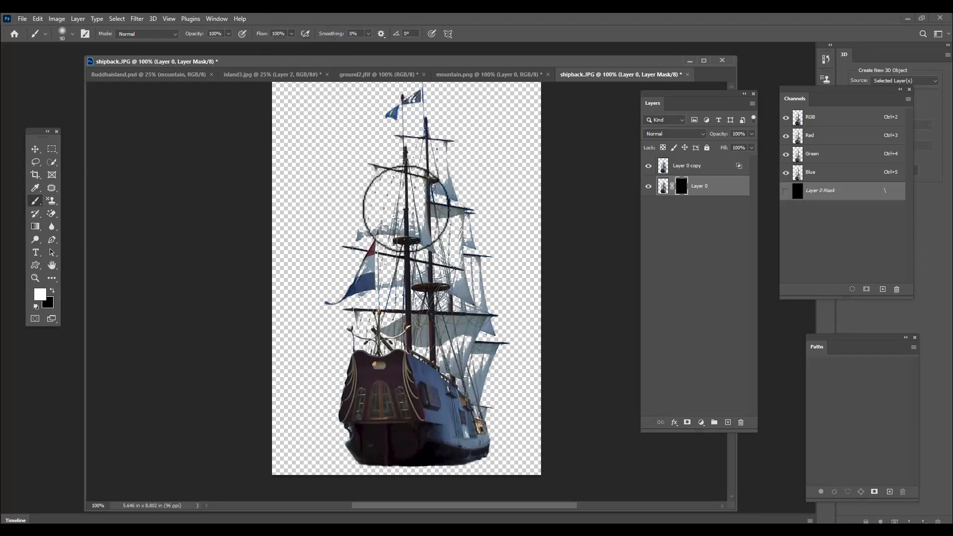
mouse_move(384, 189)
left_mouse_down()
mouse_move(431, 196)
mouse_move(378, 181)
mouse_move(422, 188)
mouse_move(383, 224)
mouse_move(380, 204)
mouse_move(356, 214)
mouse_move(366, 217)
mouse_move(359, 224)
mouse_move(411, 222)
mouse_move(410, 207)
mouse_move(415, 224)
mouse_move(401, 218)
mouse_move(418, 232)
mouse_move(404, 223)
mouse_move(414, 225)
mouse_move(407, 219)
mouse_move(423, 164)
mouse_move(413, 153)
mouse_move(429, 148)
mouse_move(418, 145)
mouse_move(447, 161)
mouse_move(433, 155)
mouse_move(440, 179)
mouse_move(415, 163)
mouse_move(413, 177)
mouse_move(425, 168)
mouse_move(441, 181)
mouse_move(424, 159)
left_mouse_up()
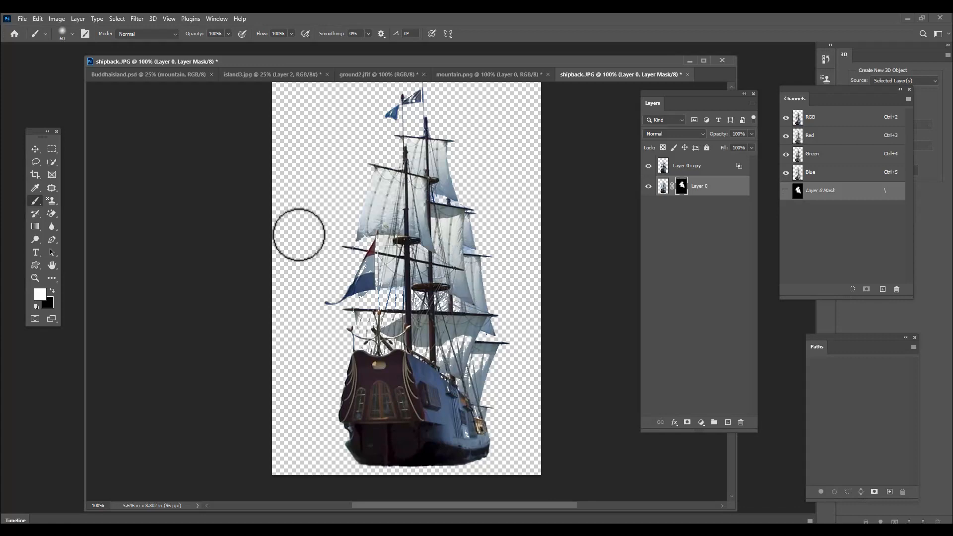
Paint out the blue sky patch under the small rear sail on Layer 0's mask with a black brush of size 15.
scroll(447, 240, "up", 3)
key("ctrl+plus")
key("ctrl+plus")
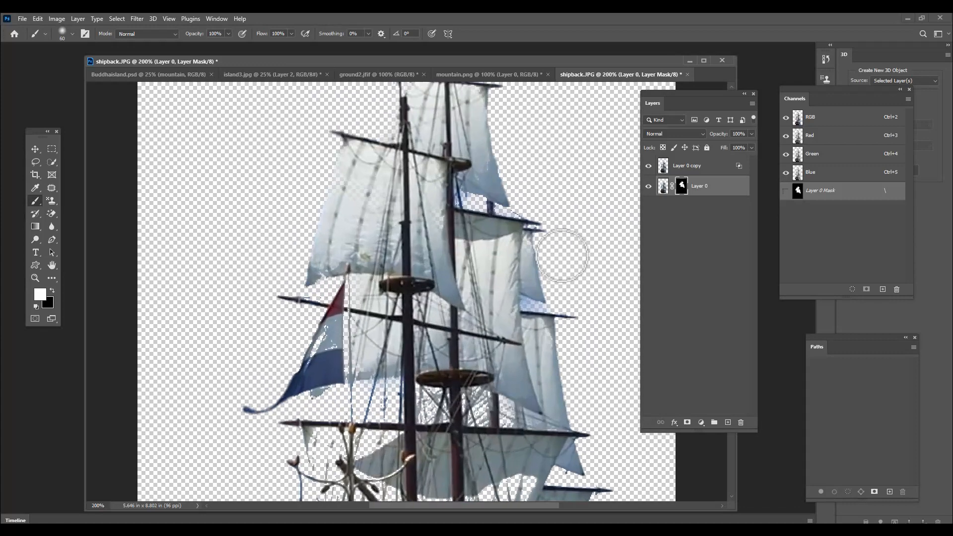
key("bracketleft")
key("bracketleft")
key("bracketleft")
key("bracketleft")
key("bracketleft")
key("x")
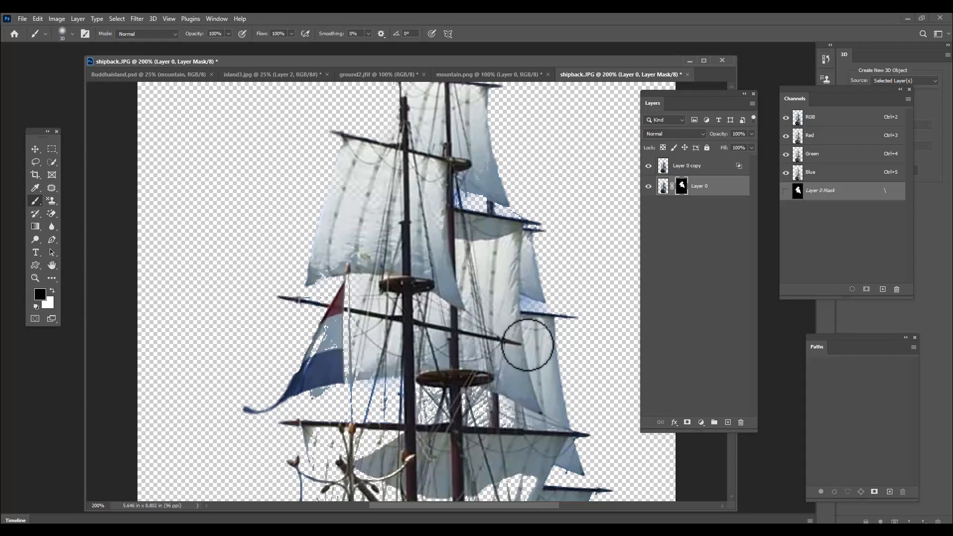
key("bracketleft")
key("bracketleft")
key("bracketleft")
left_click(529, 304)
mouse_move(528, 304)
left_mouse_down()
mouse_move(540, 309)
mouse_move(530, 308)
left_mouse_up()
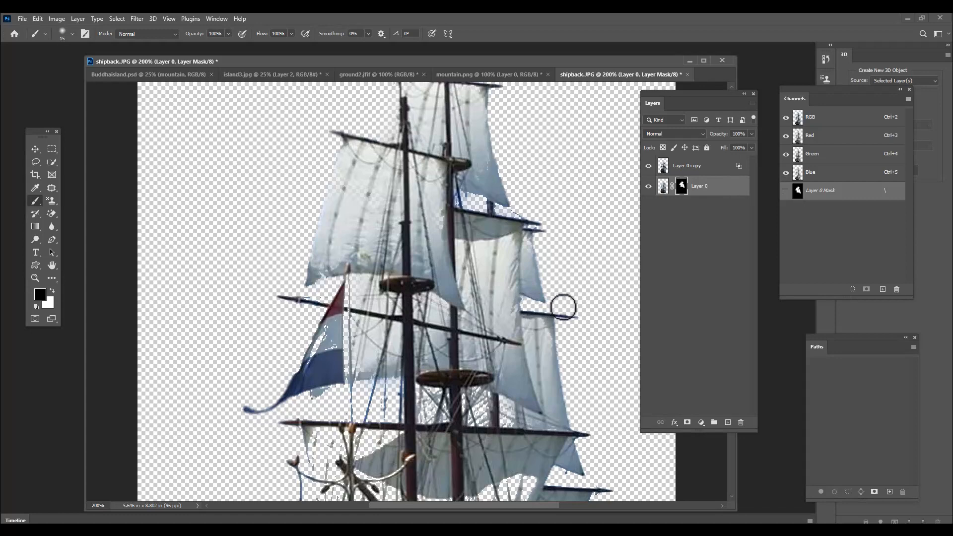
Restore the lower sails on the ship's starboard side by painting white on Layer 0's mask.
scroll(561, 306, "down", 5)
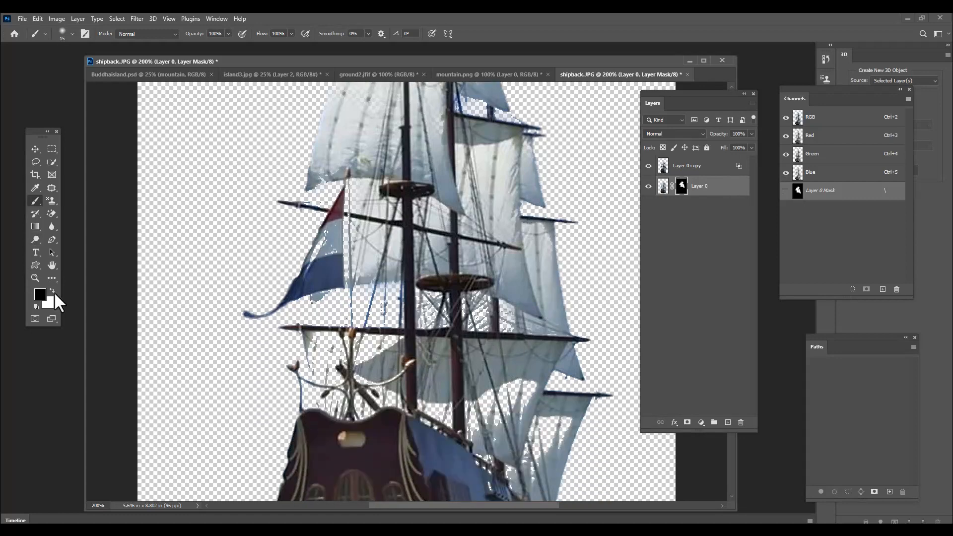
left_click(52, 290)
key("bracketright")
key("bracketright")
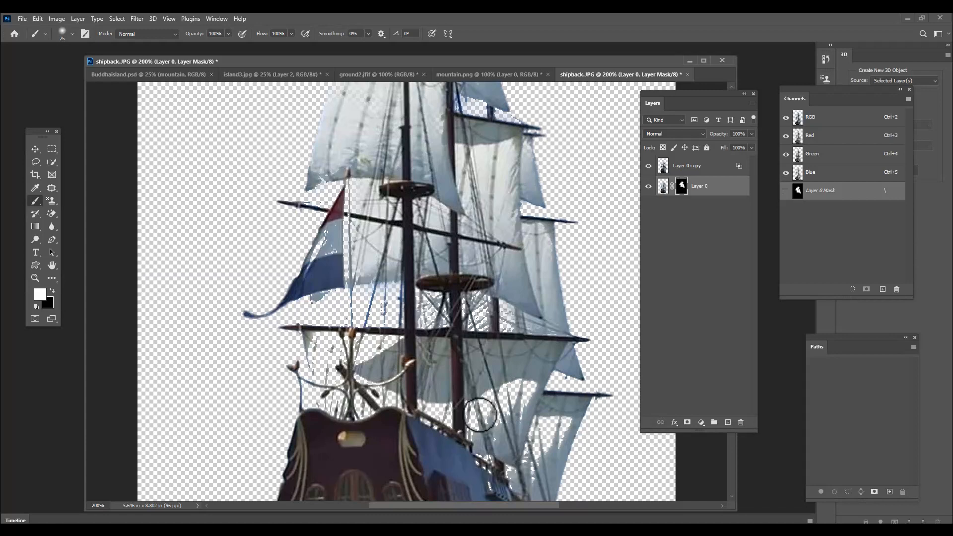
mouse_move(524, 388)
left_mouse_down()
mouse_move(485, 414)
mouse_move(491, 402)
mouse_move(477, 399)
mouse_move(482, 416)
mouse_move(438, 403)
mouse_move(461, 408)
mouse_move(410, 376)
mouse_move(366, 371)
mouse_move(468, 399)
mouse_move(545, 435)
mouse_move(554, 422)
mouse_move(535, 436)
mouse_move(545, 420)
mouse_move(571, 415)
mouse_move(532, 465)
left_mouse_up()
mouse_move(521, 475)
left_mouse_down()
mouse_move(511, 472)
mouse_move(506, 489)
mouse_move(483, 461)
left_mouse_up()
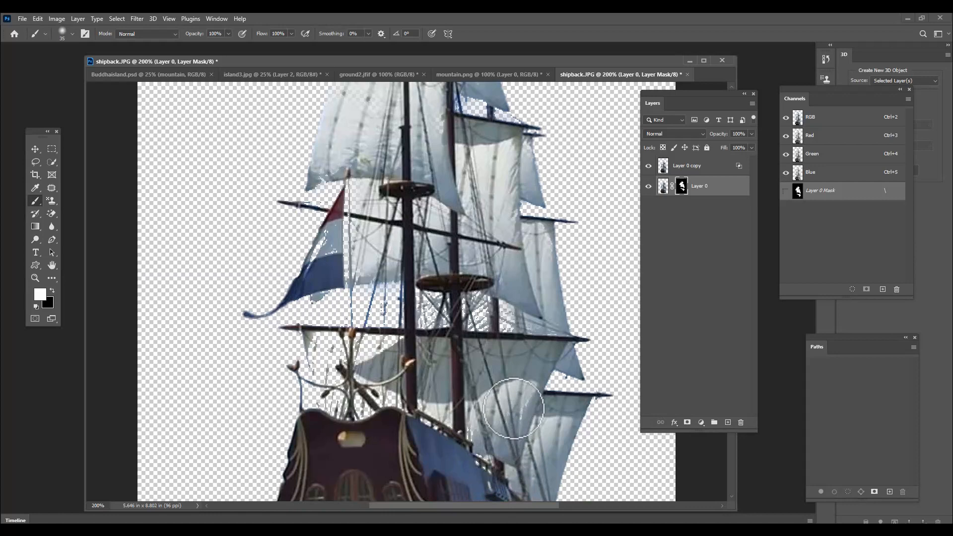
Restore the flag's white stripe and the lower sail behind the stern ornament with a size 25 white brush, and switch to black.
key("bracketleft")
mouse_move(336, 255)
left_mouse_down()
mouse_move(304, 244)
mouse_move(324, 271)
left_mouse_up()
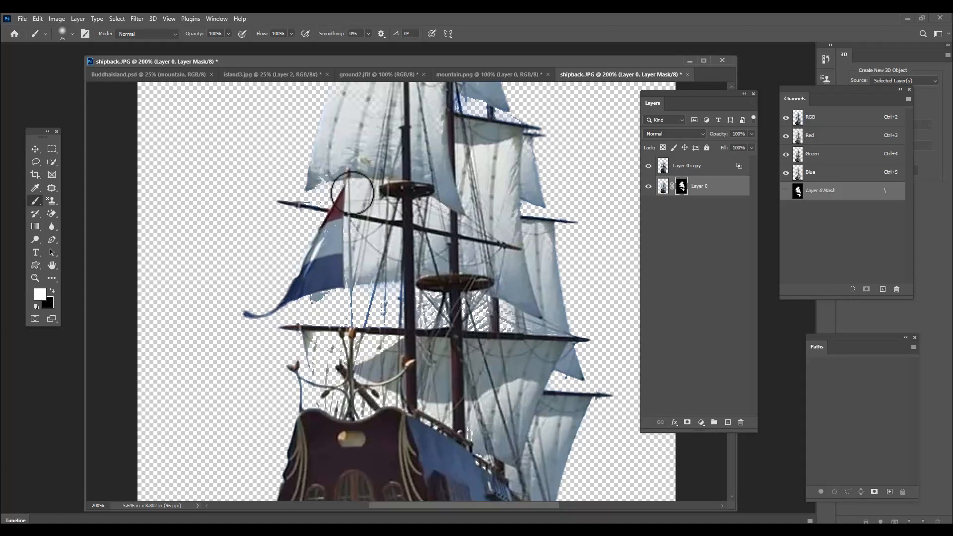
mouse_move(320, 289)
left_mouse_down()
mouse_move(363, 304)
mouse_move(366, 277)
left_mouse_up()
key("ctrl+z")
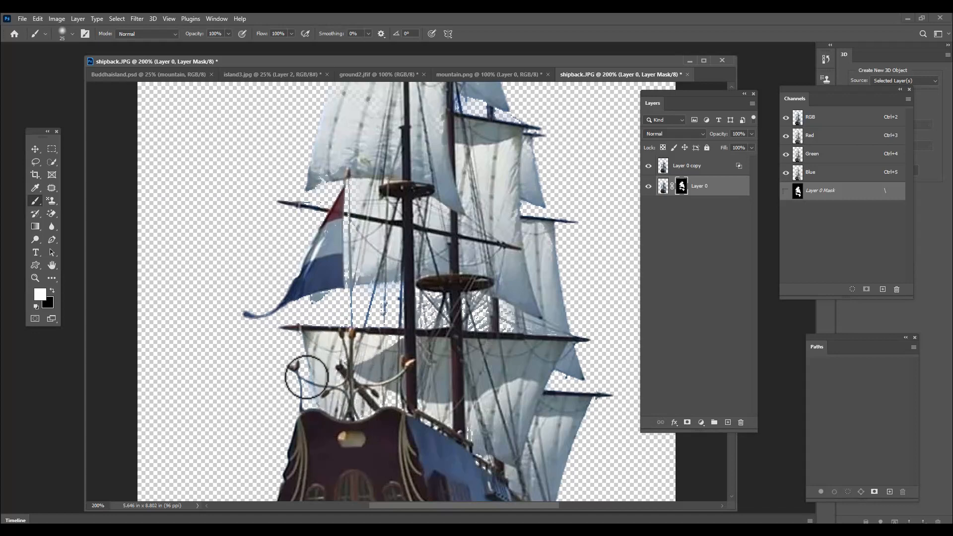
left_click(51, 291)
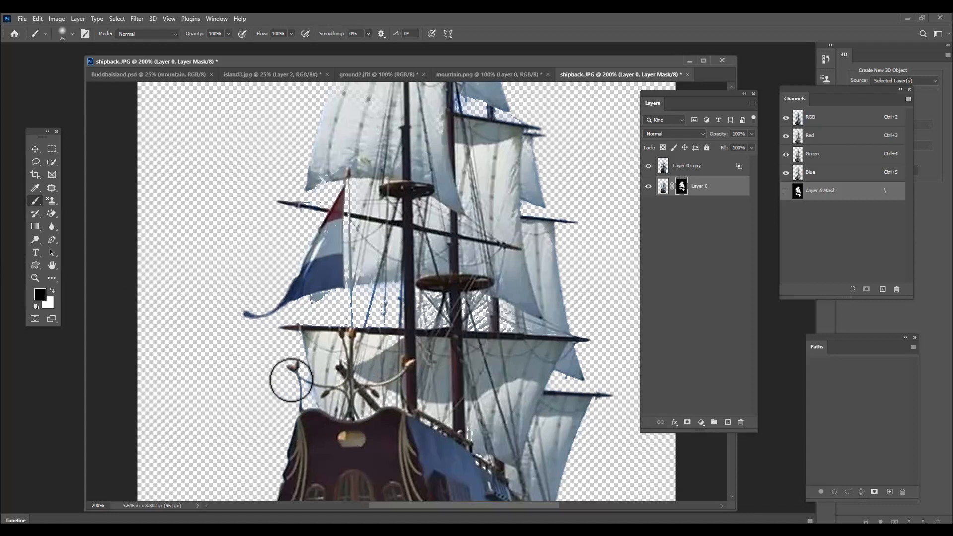
Examine the ship's cutout from the masthead down to the hull for missing sail areas and leftover sky, with a size 25 white brush ready.
key("bracketleft")
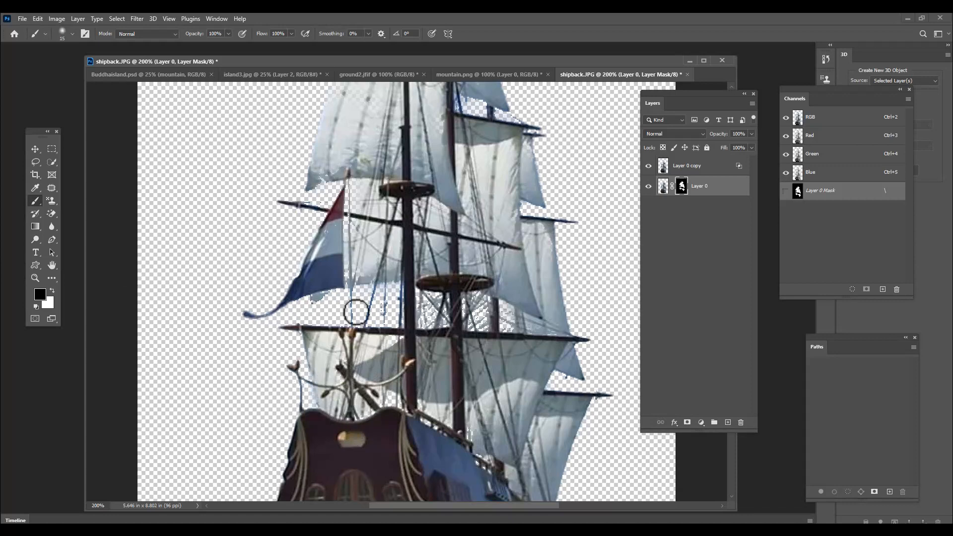
scroll(422, 306, "up", 5)
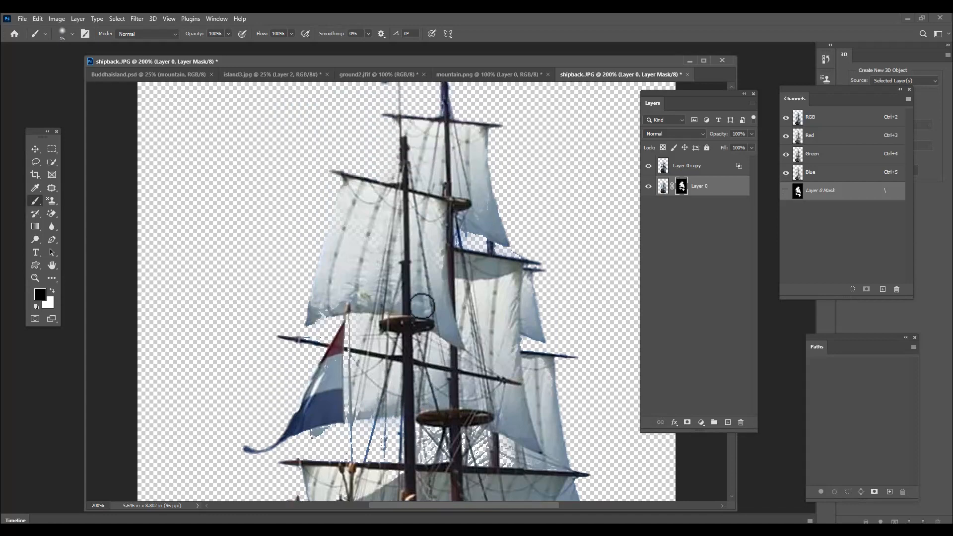
left_click(54, 292)
key("]")
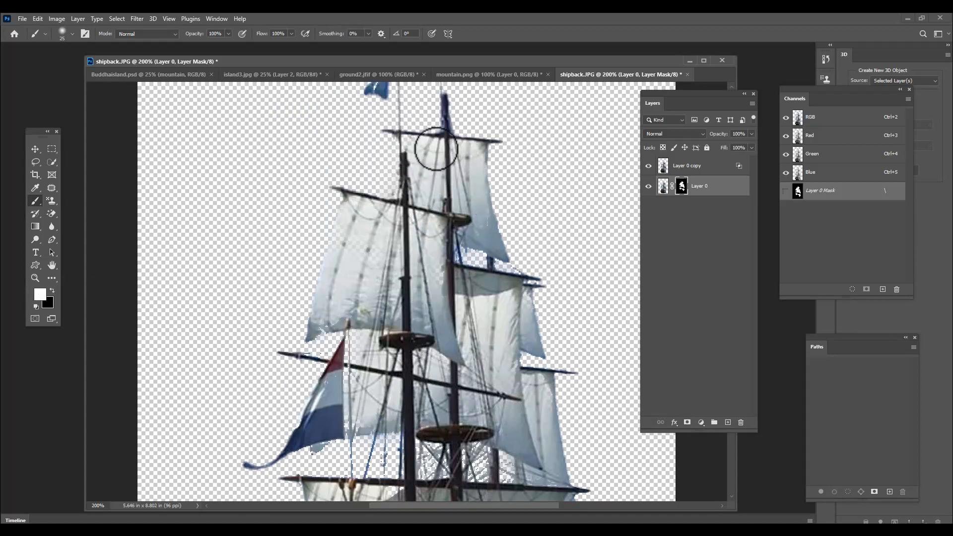
scroll(472, 244, "down", 1)
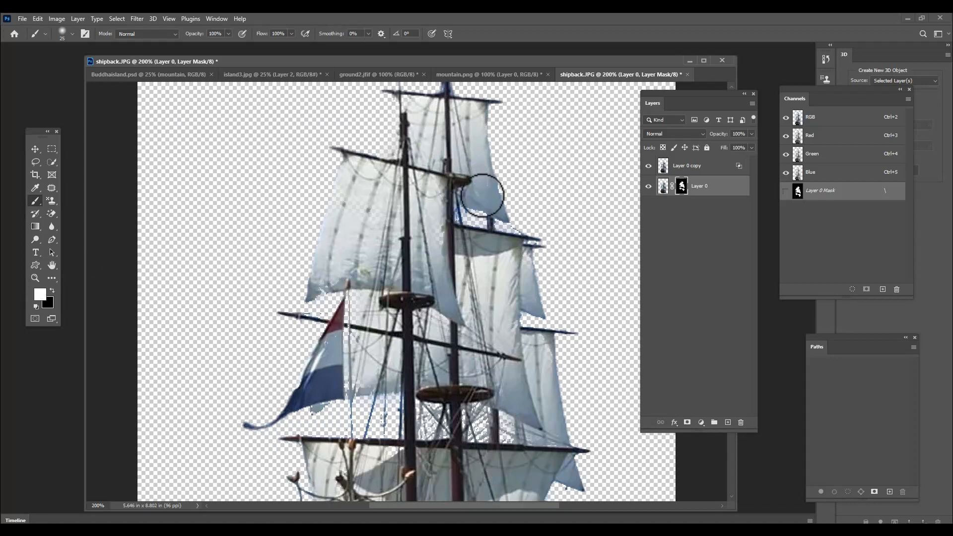
scroll(432, 172, "down", 1)
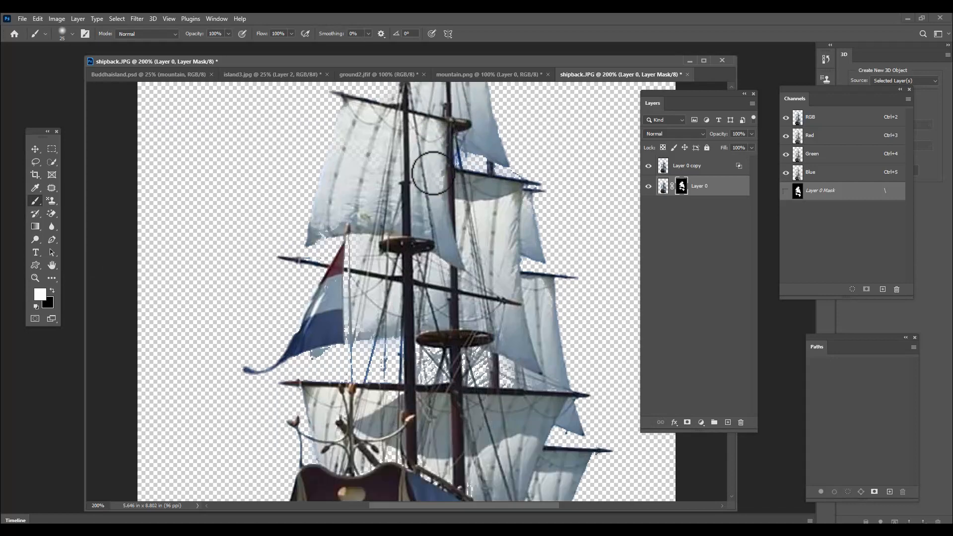
scroll(432, 173, "down", 3)
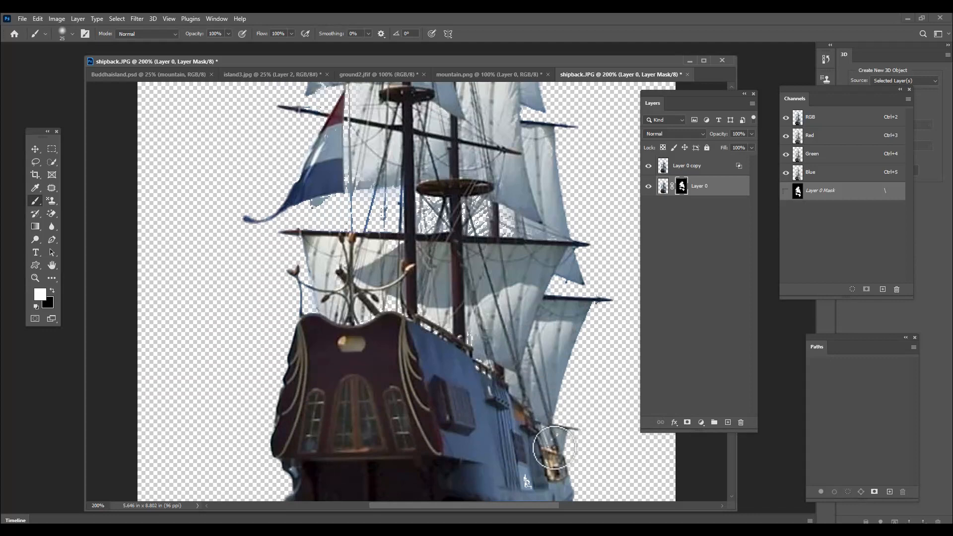
scroll(529, 425, "down", 1)
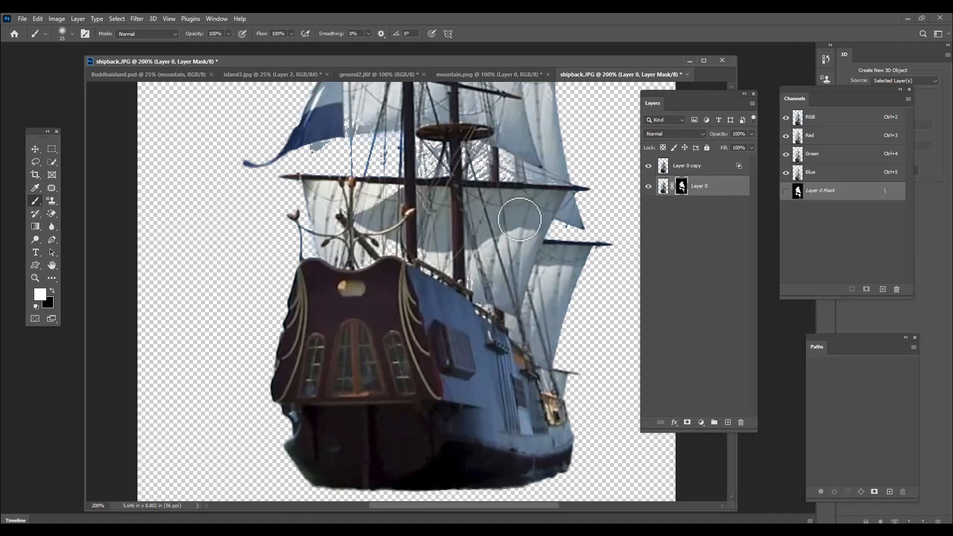
scroll(477, 228, "up", 2)
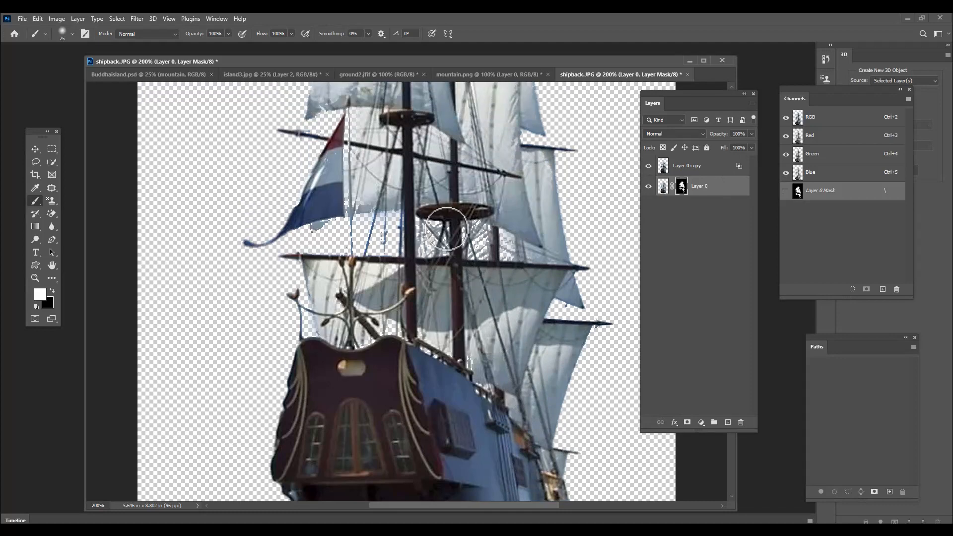
scroll(515, 191, "up", 1)
scroll(434, 173, "up", 1)
scroll(489, 153, "up", 4)
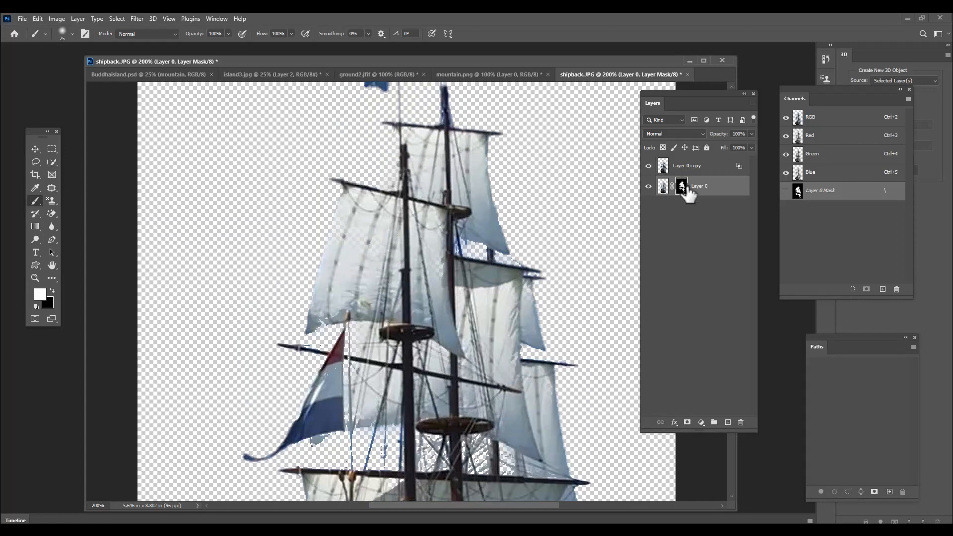
Add a new layer beneath Layer 0 and fill it with black as a backdrop for checking the cutout.
key("ctrl+minus")
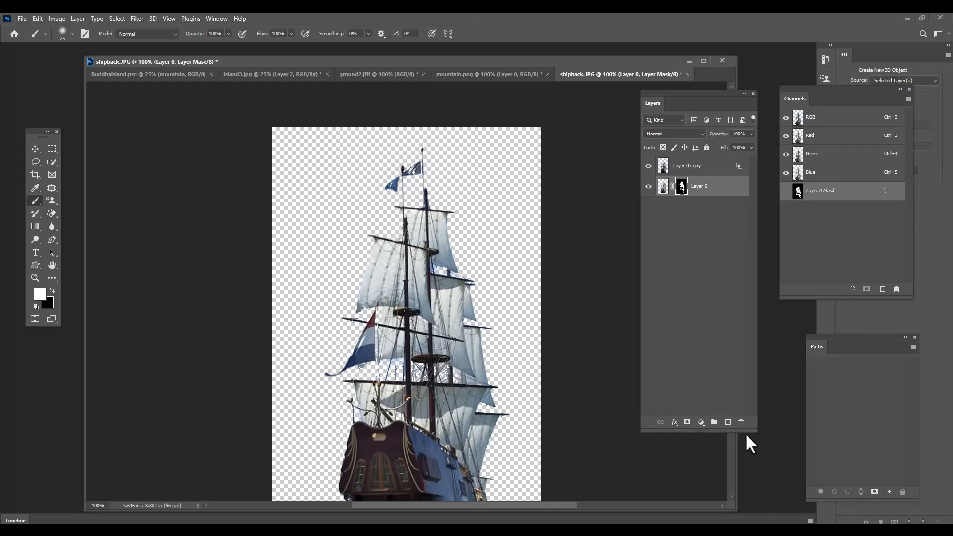
left_click(729, 423, "ctrl")
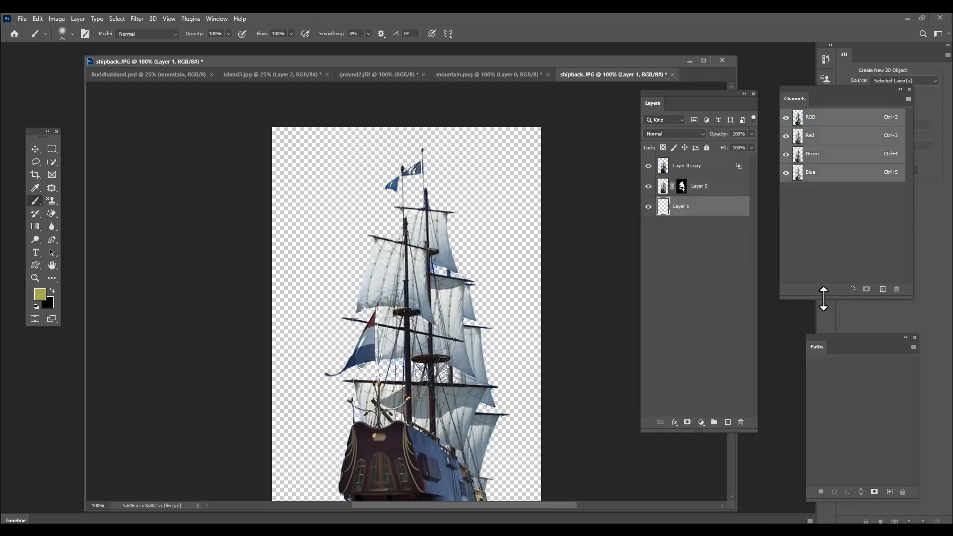
key("ctrl+BackSpace")
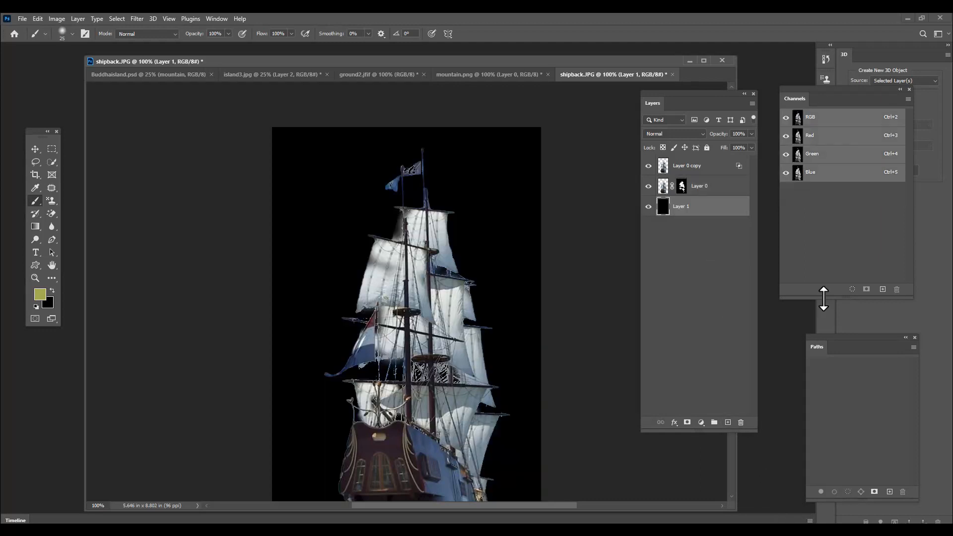
scroll(481, 311, "down", 2)
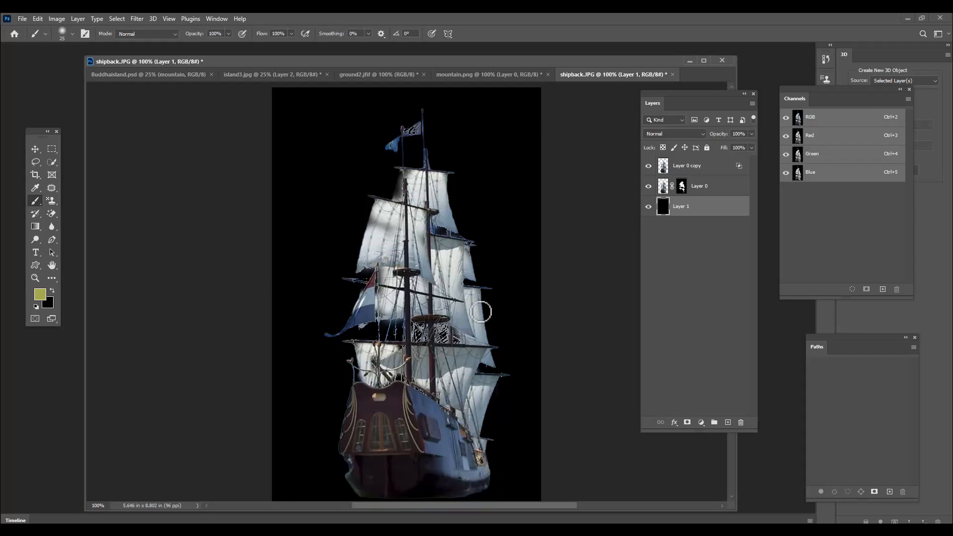
Paint out remnants between the upper sails, under the flag and beside the stern sail on Layer 0's mask with a size 15 black brush.
key("ctrl+plus")
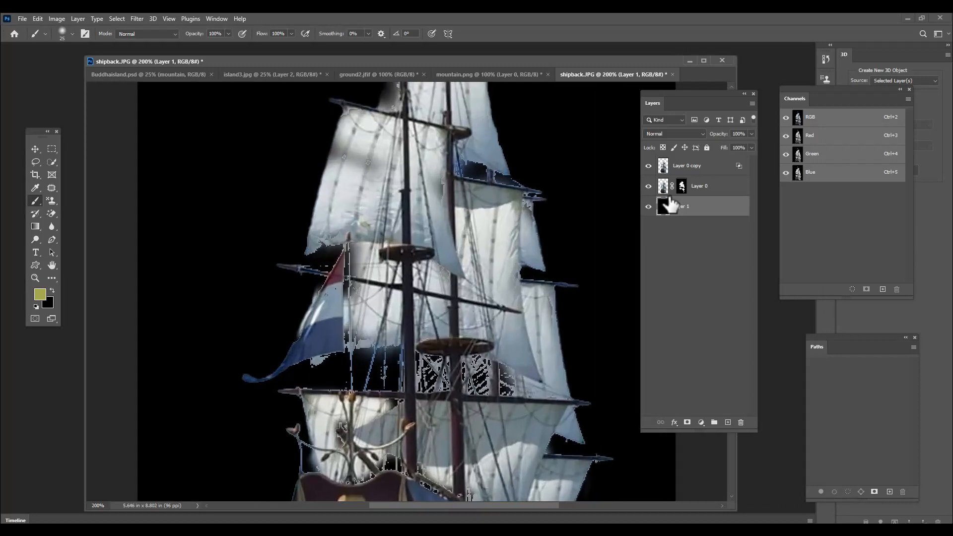
left_click(682, 186)
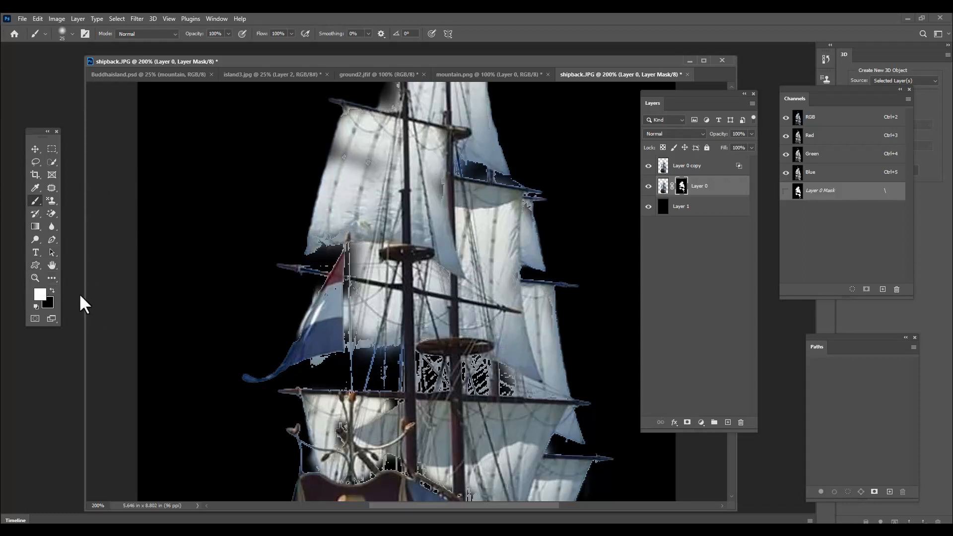
left_click(52, 291)
key("bracketleft")
mouse_move(459, 168)
left_mouse_down()
mouse_move(511, 178)
mouse_move(463, 168)
left_mouse_up()
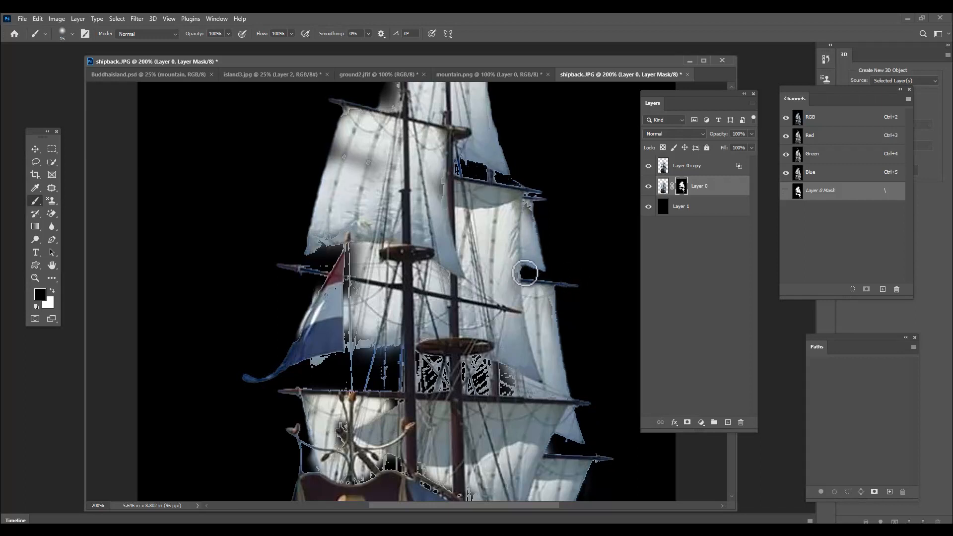
mouse_move(344, 359)
left_mouse_down()
mouse_move(397, 347)
mouse_move(365, 356)
mouse_move(390, 385)
mouse_move(337, 384)
left_mouse_up()
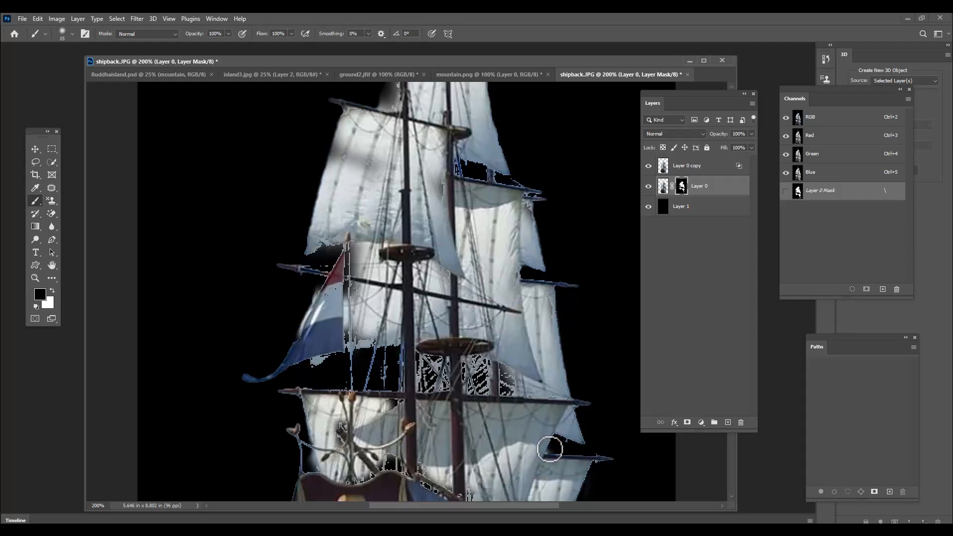
scroll(620, 450, "down", 3)
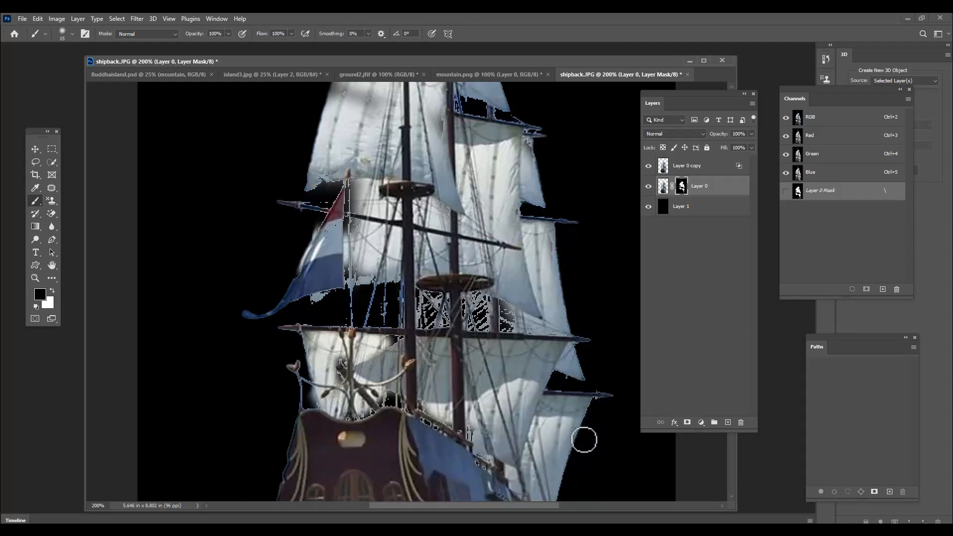
left_click(310, 406)
left_click_drag(308, 395, 311, 397)
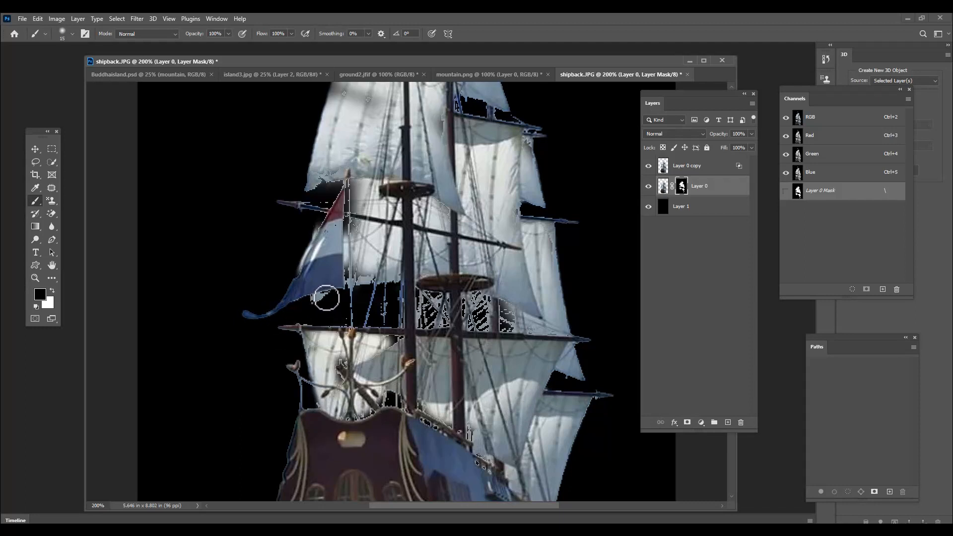
Switch to white and restore the patch of sail beside the flagpole's lower end on Layer 0's mask.
left_click(349, 272)
left_click(52, 291)
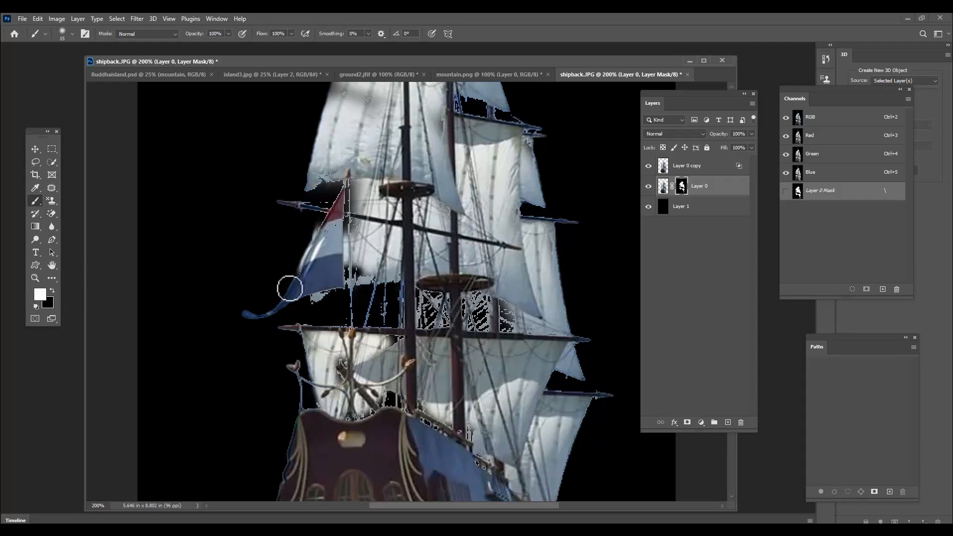
left_click_drag(359, 270, 358, 272)
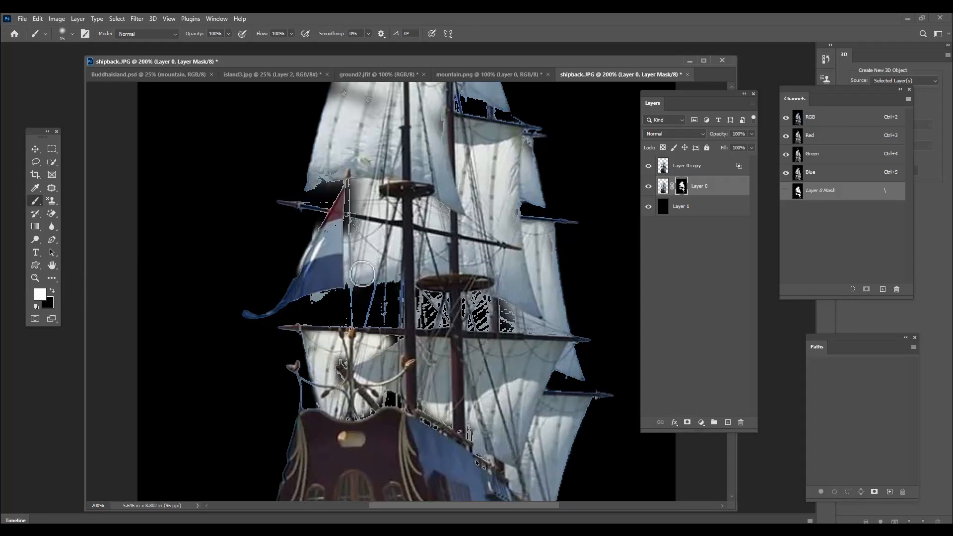
Restore the faded parts of the upper sails and the masthead flag by painting white on Layer 0's mask.
scroll(387, 241, "down", 3)
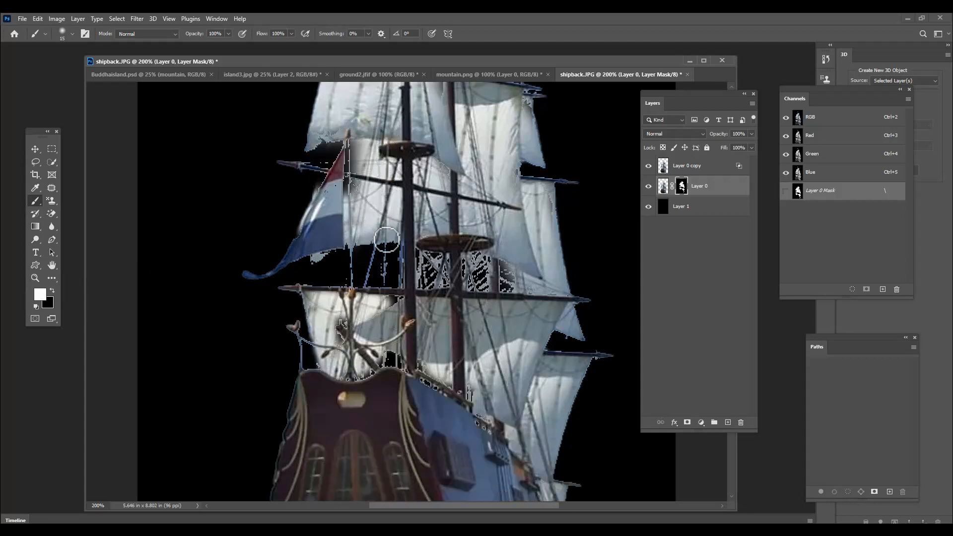
scroll(387, 240, "down", 3)
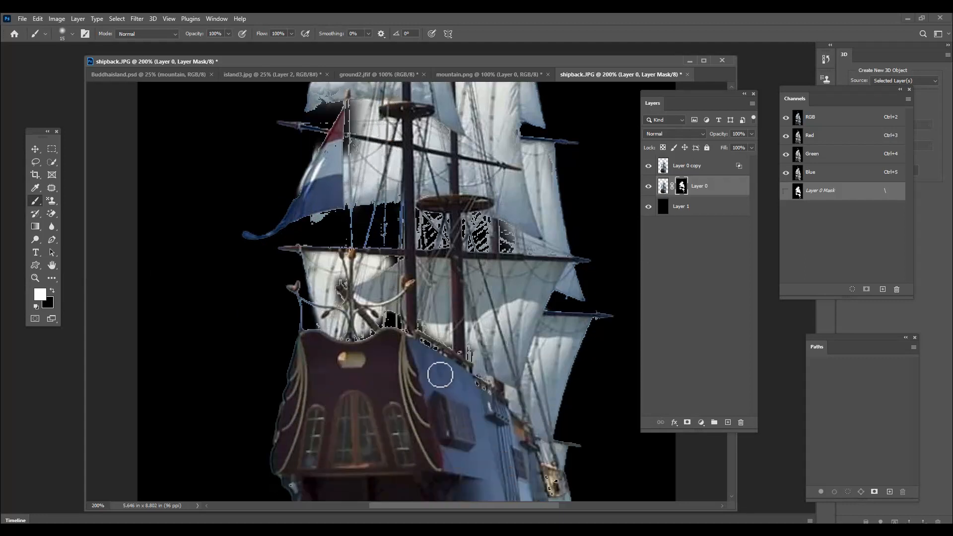
scroll(557, 253, "up", 15)
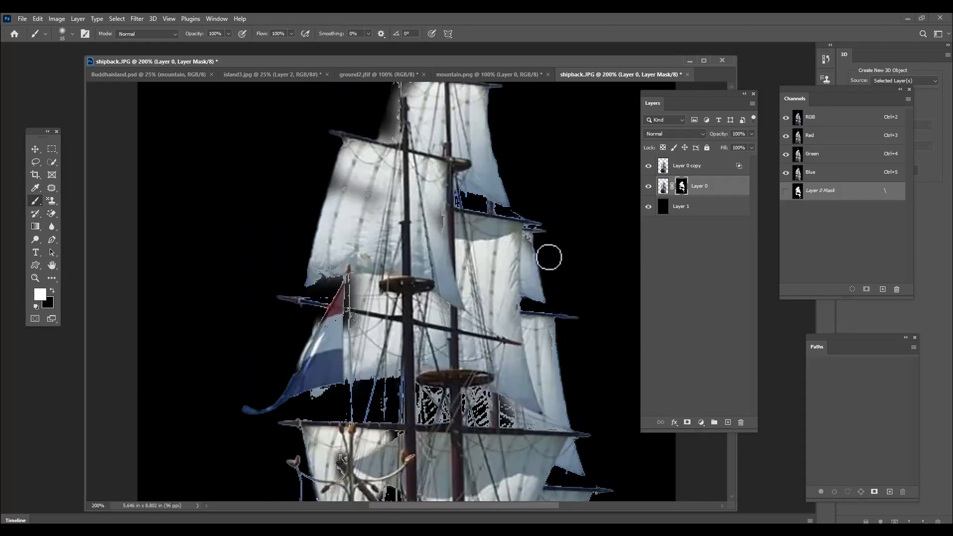
mouse_move(411, 155)
left_mouse_down()
mouse_move(383, 194)
mouse_move(398, 179)
mouse_move(384, 218)
mouse_move(348, 239)
mouse_move(330, 270)
mouse_move(362, 273)
mouse_move(334, 279)
mouse_move(368, 290)
left_mouse_up()
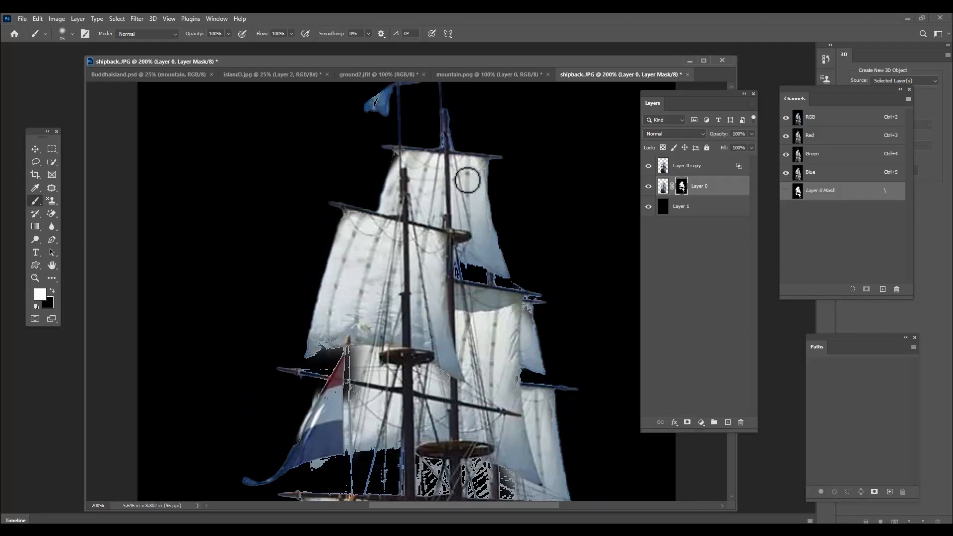
scroll(424, 131, "up", 3)
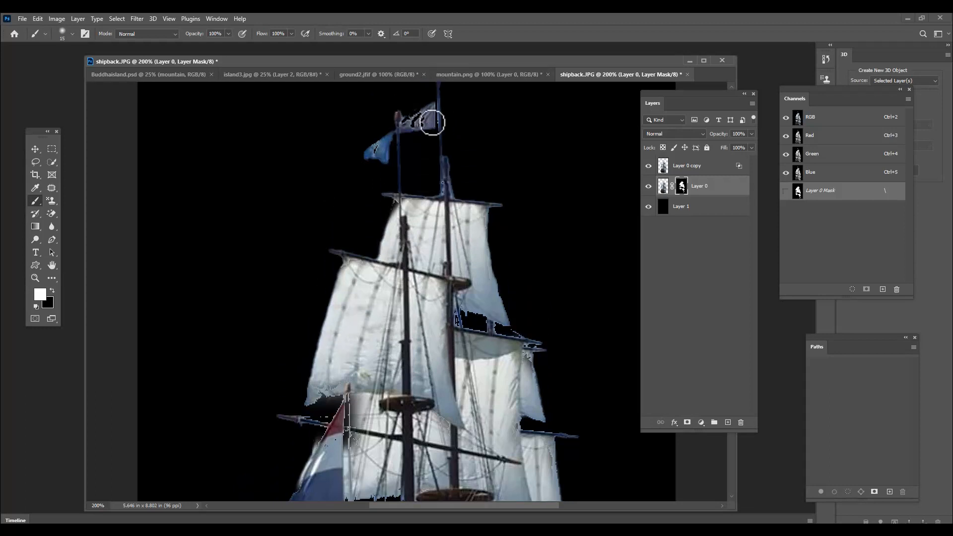
mouse_move(414, 134)
left_mouse_down()
mouse_move(404, 145)
mouse_move(426, 132)
mouse_move(408, 140)
left_mouse_up()
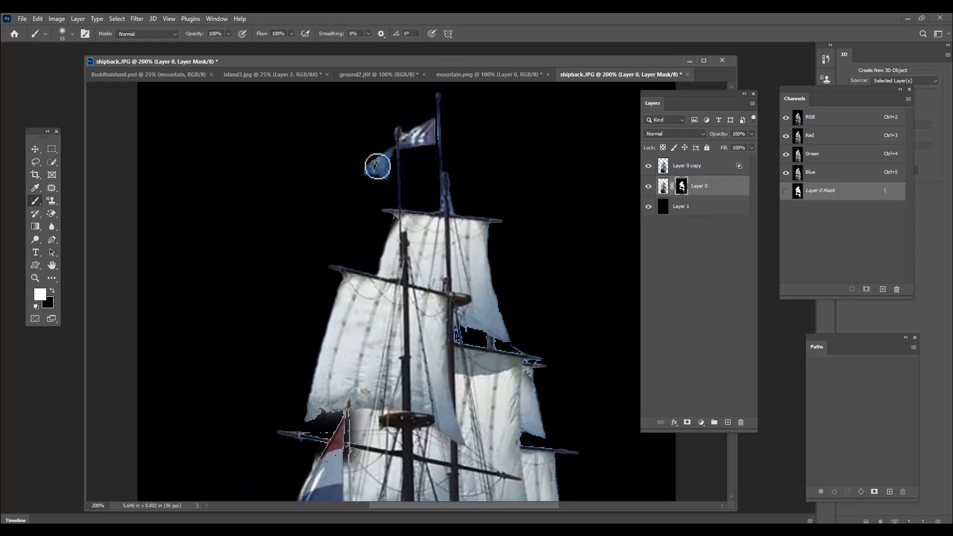
scroll(497, 199, "down", 6)
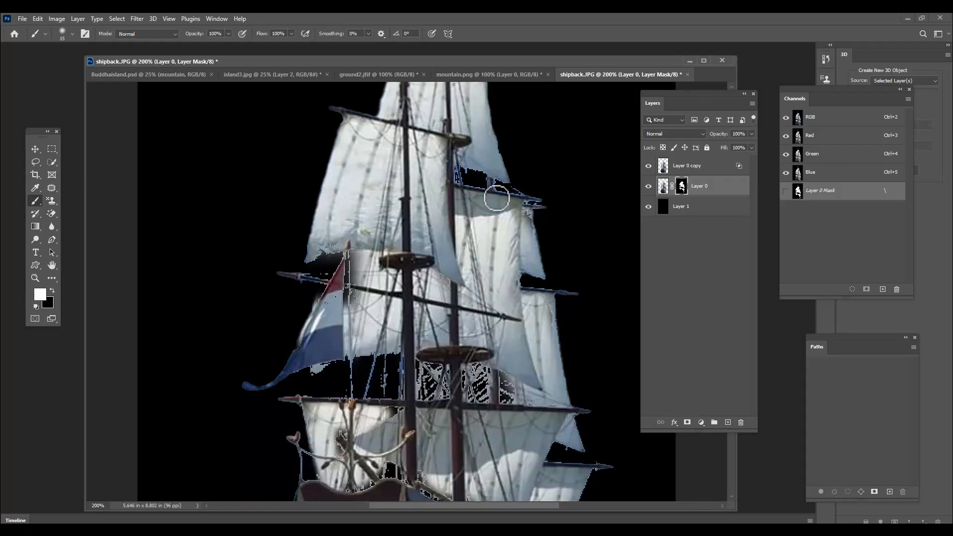
key("ctrl+minus")
key("ctrl+minus")
scroll(546, 214, "up", 1)
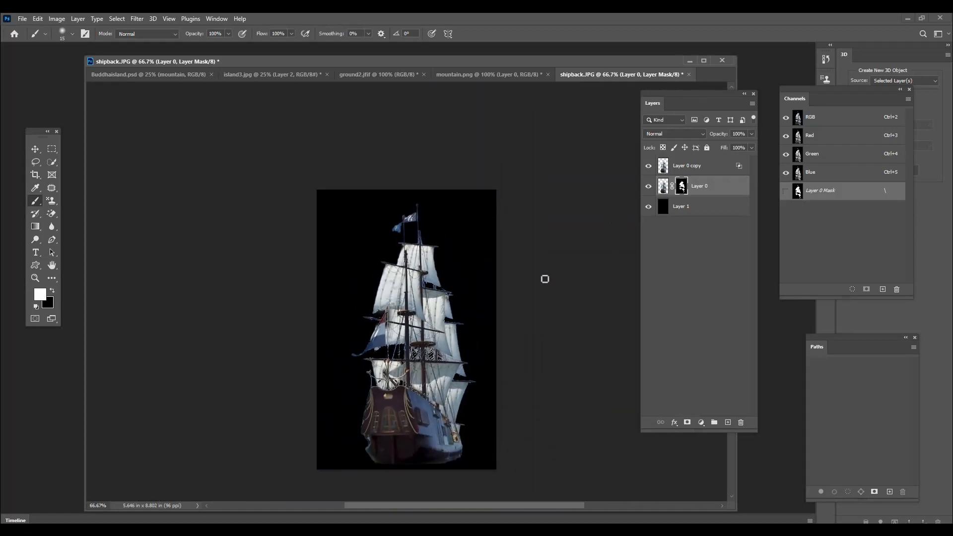
Add an empty layer above Layer 0 copy, and merge Layer 0 copy with Layer 0.
left_click(700, 169)
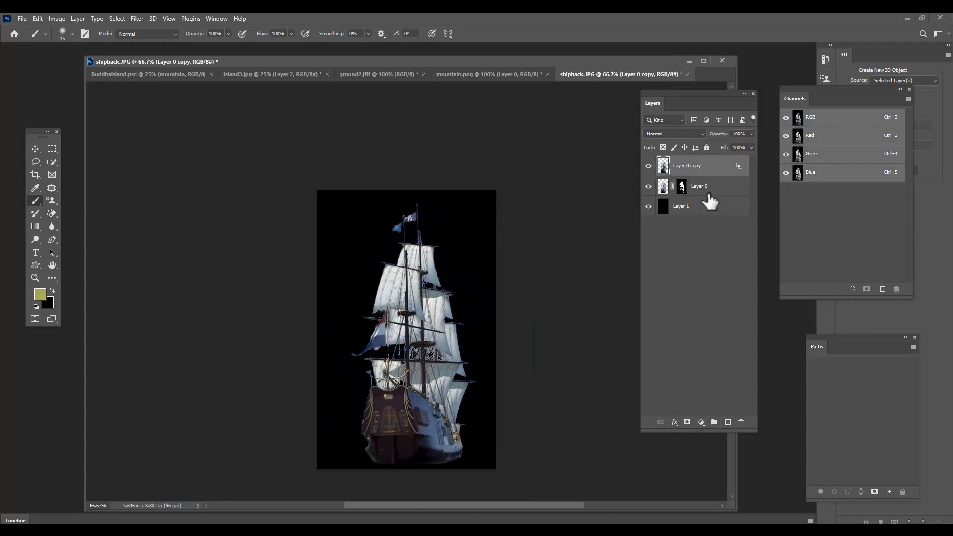
left_click(729, 423)
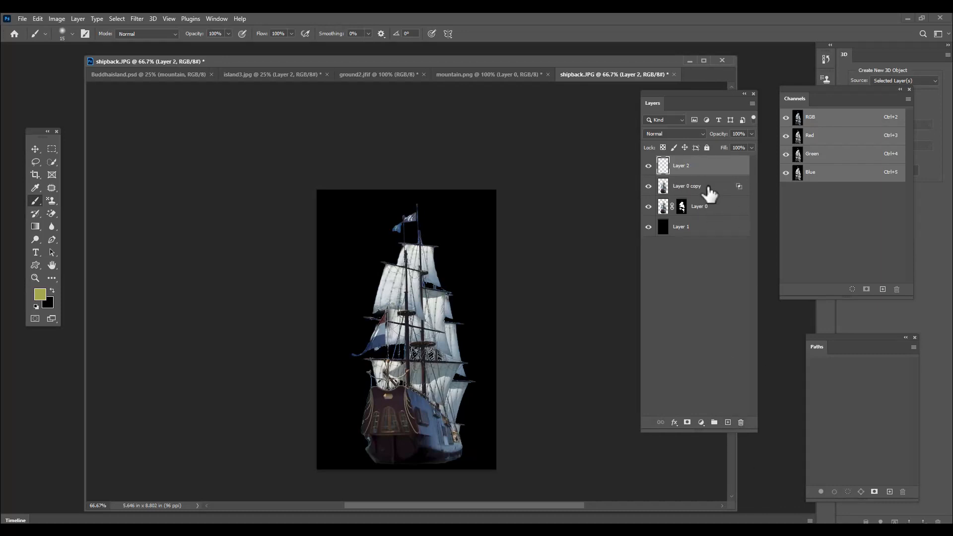
left_click(708, 191)
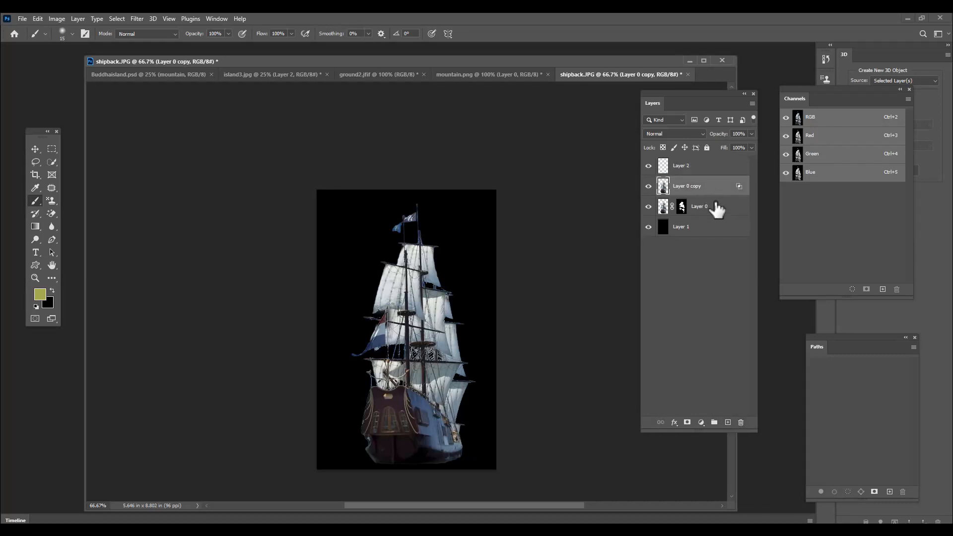
left_click(717, 208, "shift")
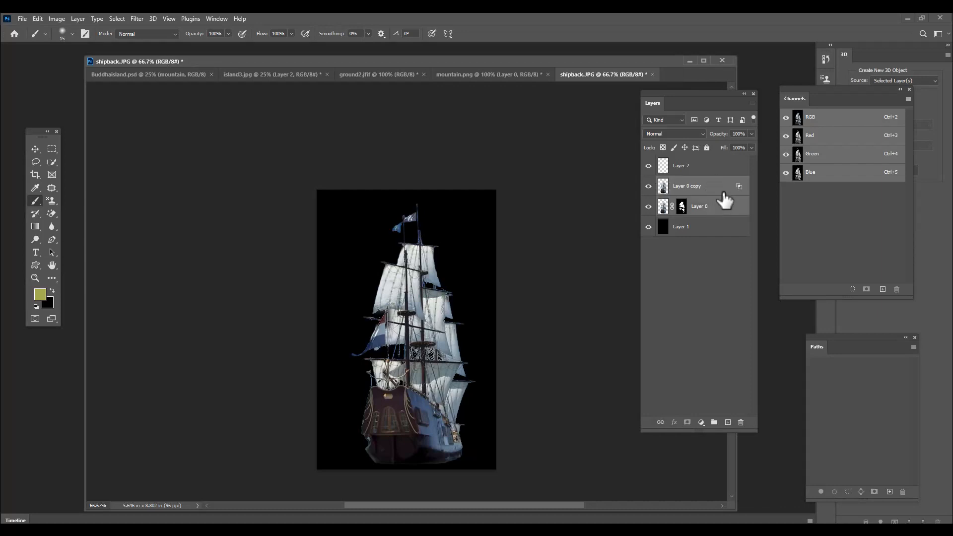
key("ctrl+e")
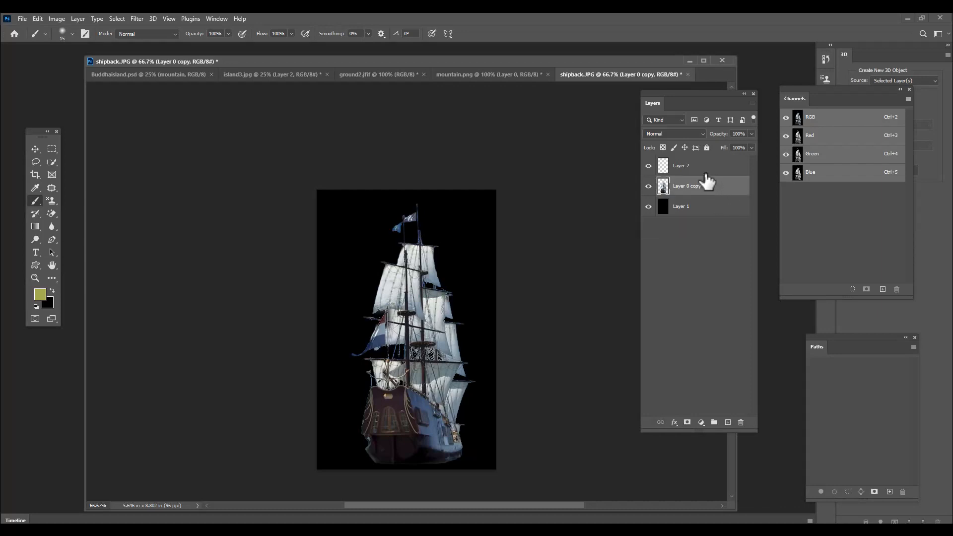
Clip the empty Layer 2 to the merged ship layer below it.
key("ctrl+plus")
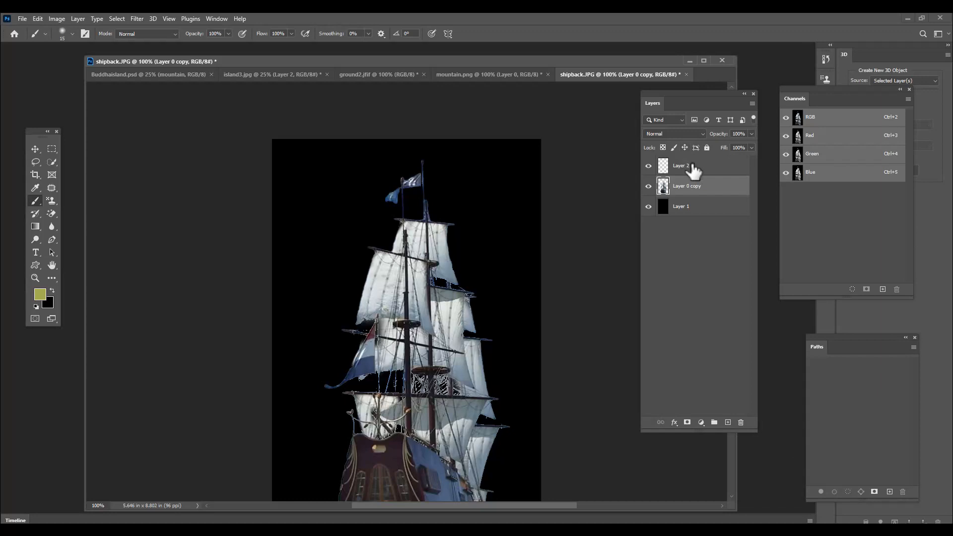
left_click(690, 166)
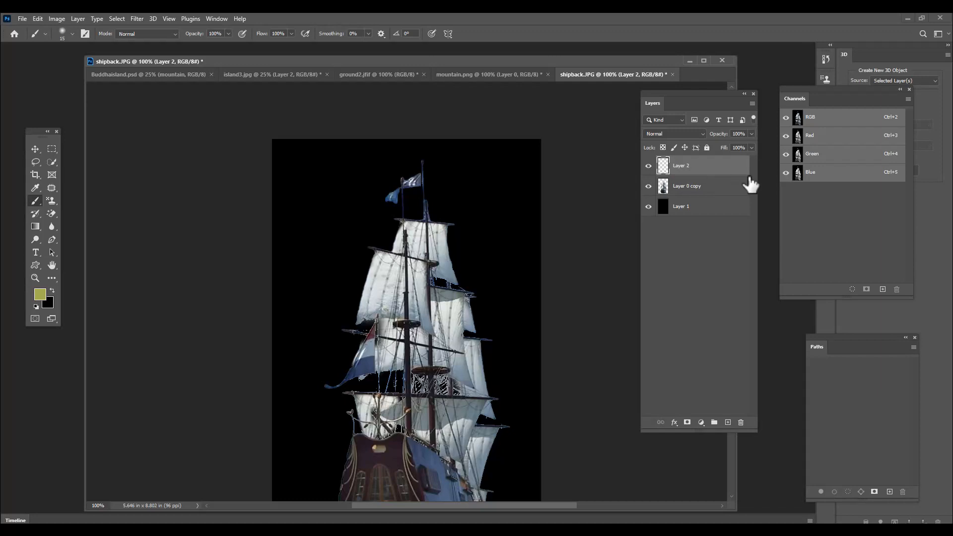
left_click_drag(663, 168, 725, 171)
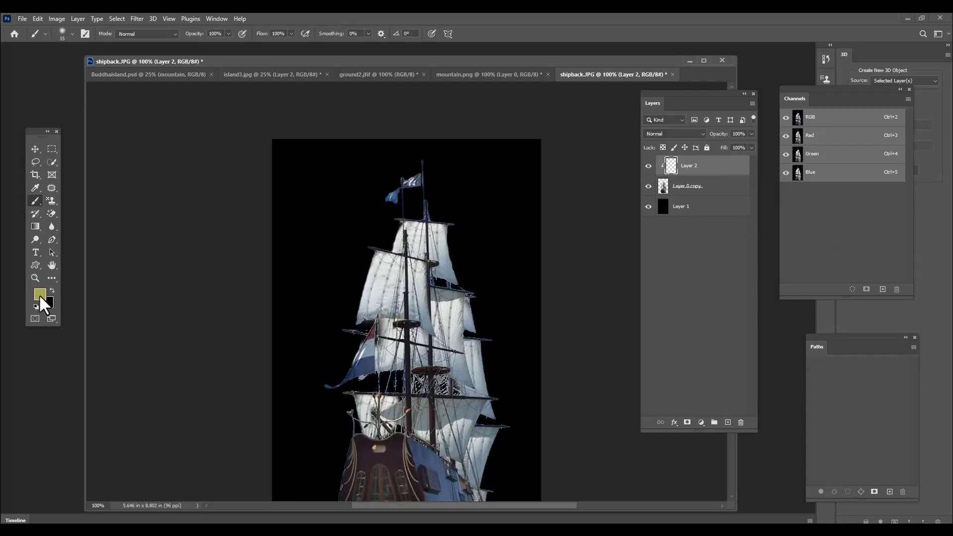
Sample the light grey ccd0cf from the top sail as the foreground color.
left_click(40, 296)
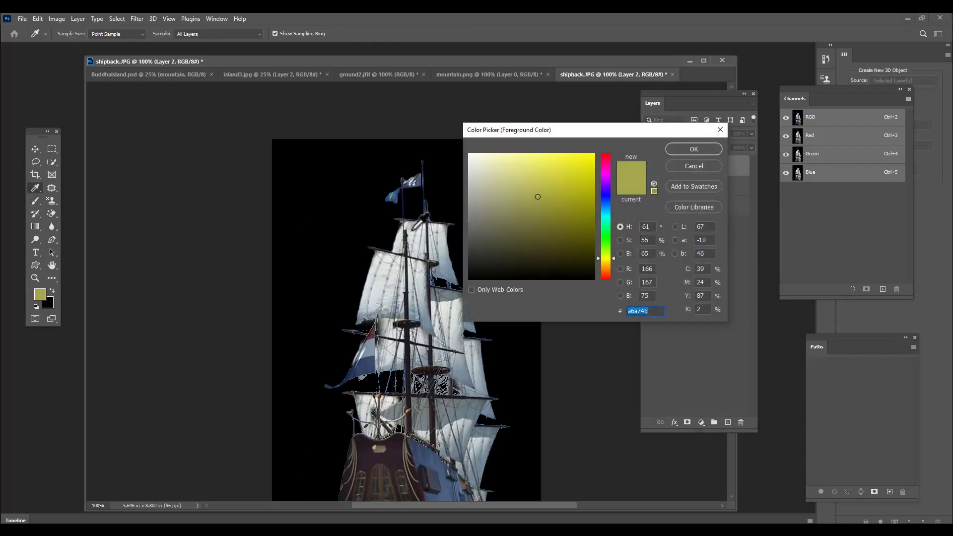
left_click(414, 230)
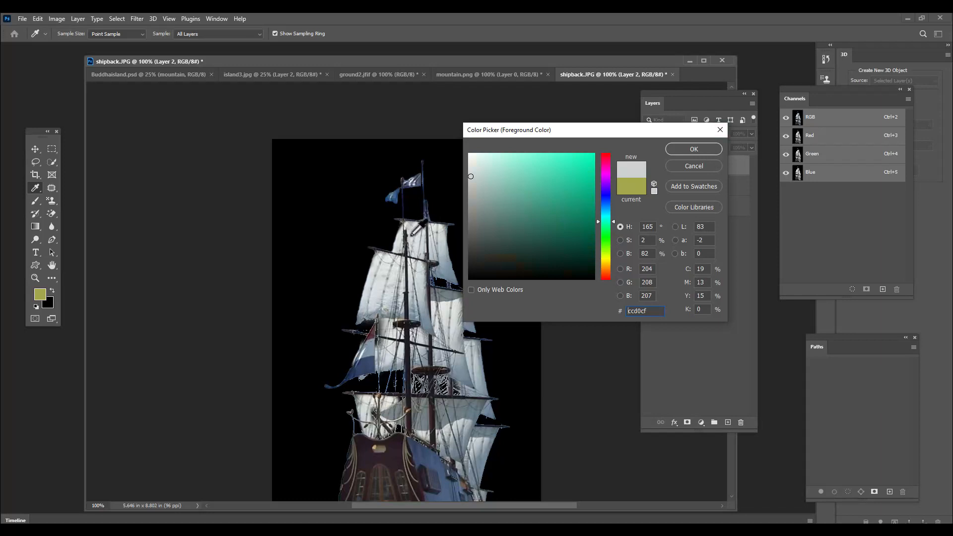
Set the foreground colour to #ccd0cf and enlarge the brush to 60 px to paint over the ship's masts and sails.
left_click(694, 150)
key("b")
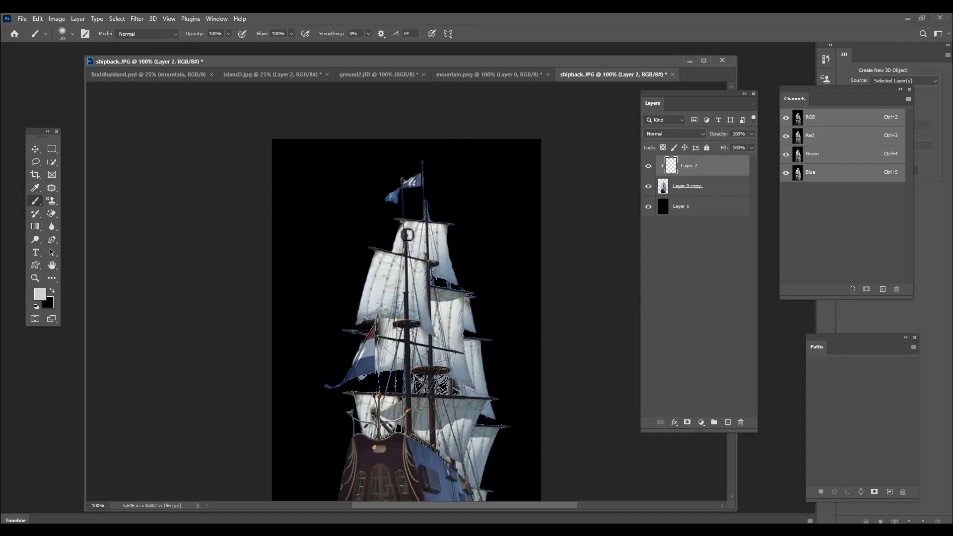
key("bracketright")
key("bracketright")
key("bracketright")
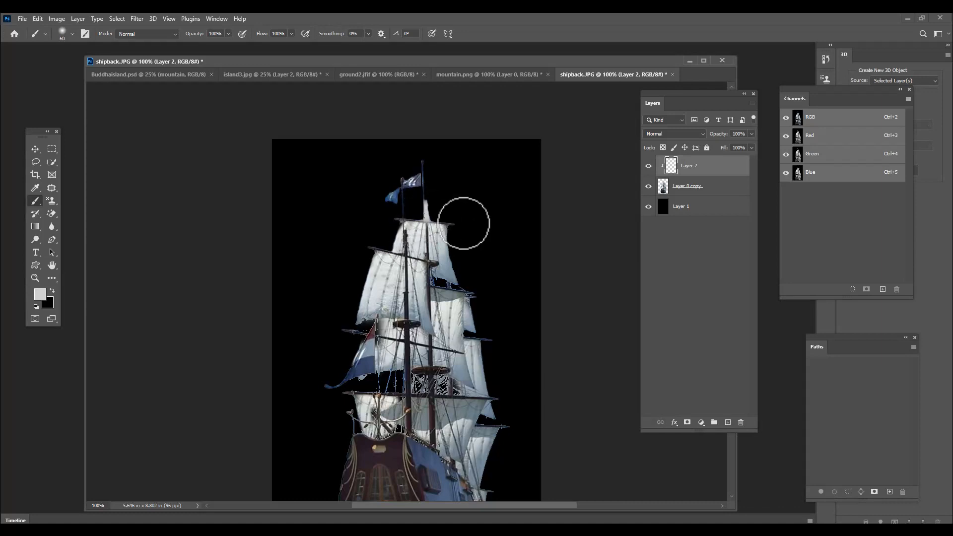
Try the Darken blend mode on the clipped Layer 2 and settle on Soft Light.
left_click(684, 132)
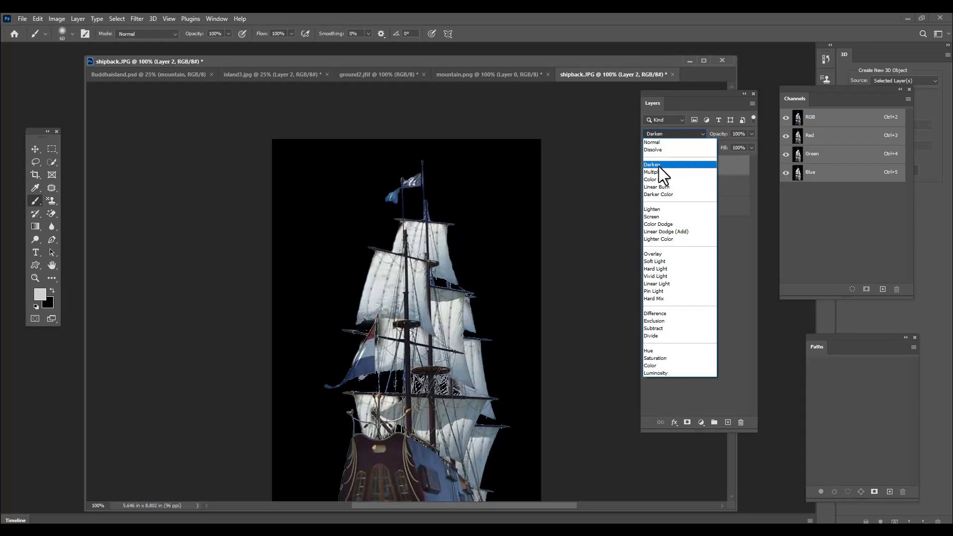
left_click(660, 166)
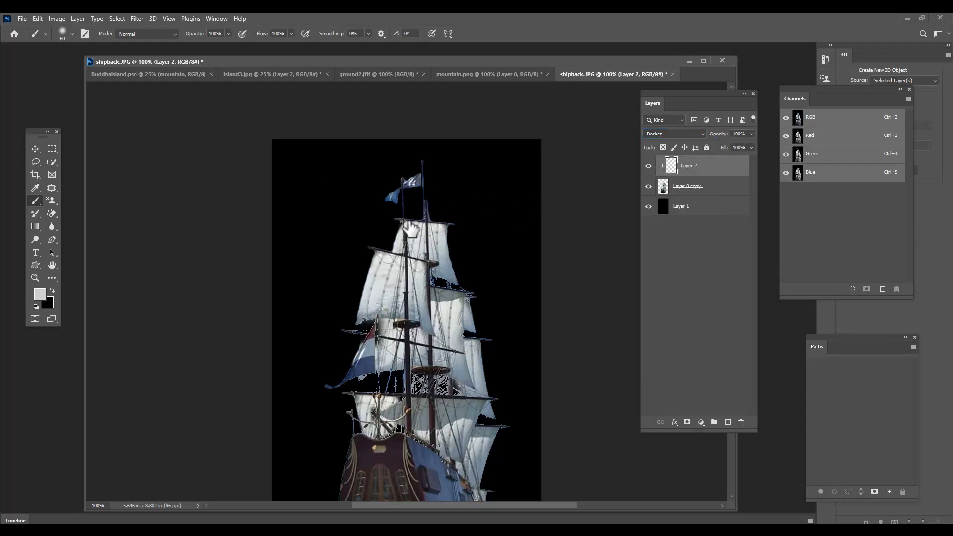
left_click(684, 134)
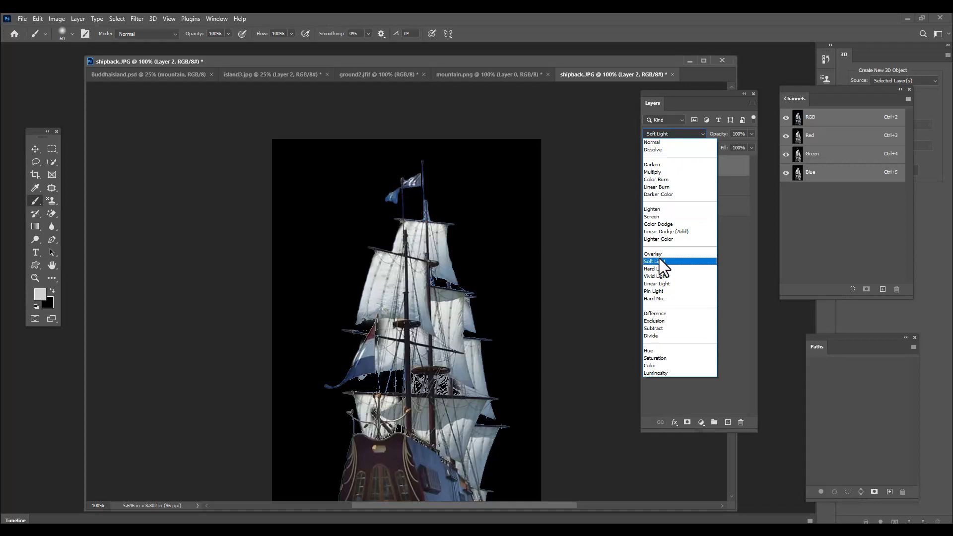
left_click(659, 261)
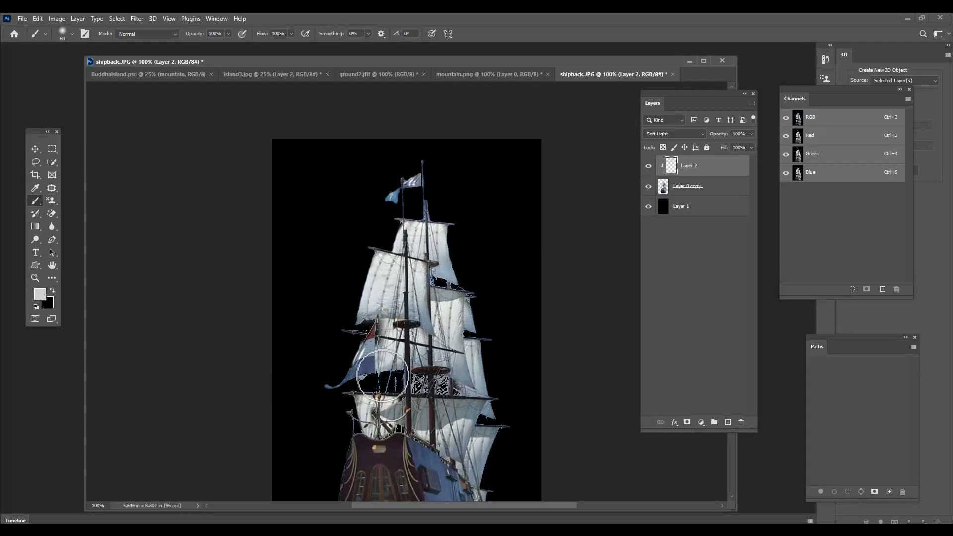
scroll(479, 419, "down", 2)
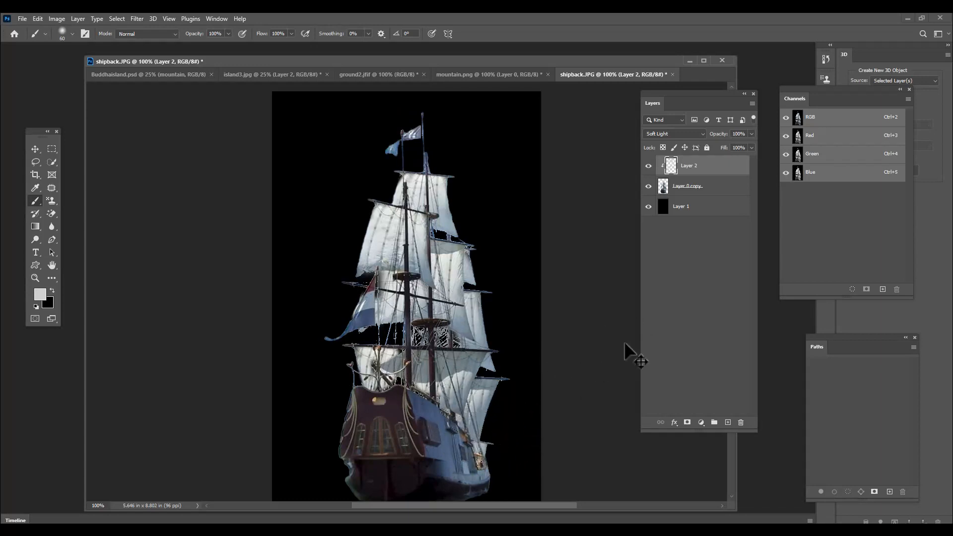
Merge the clipped paint layer with the ship layer and delete the black background layer.
left_click(749, 189, "shift")
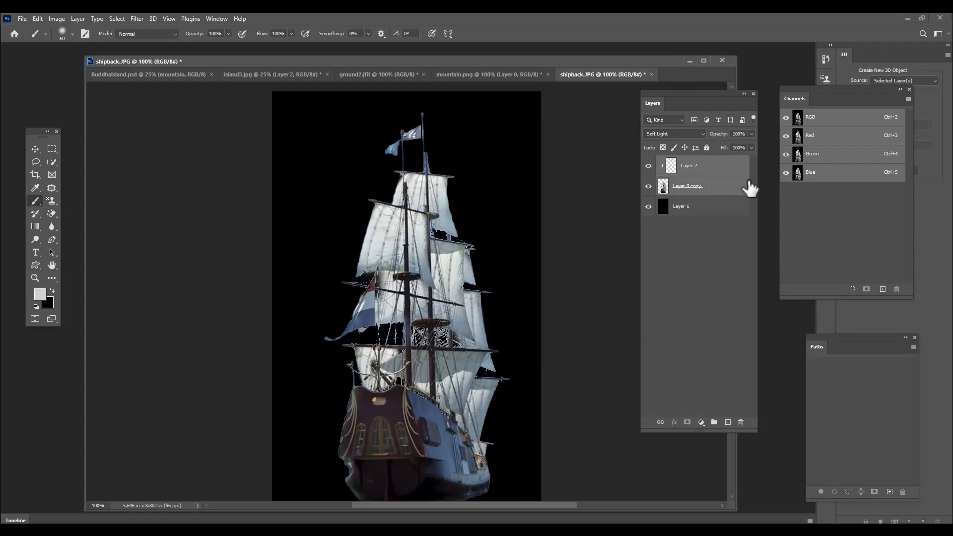
key("ctrl+e")
left_click(700, 186)
key("Delete")
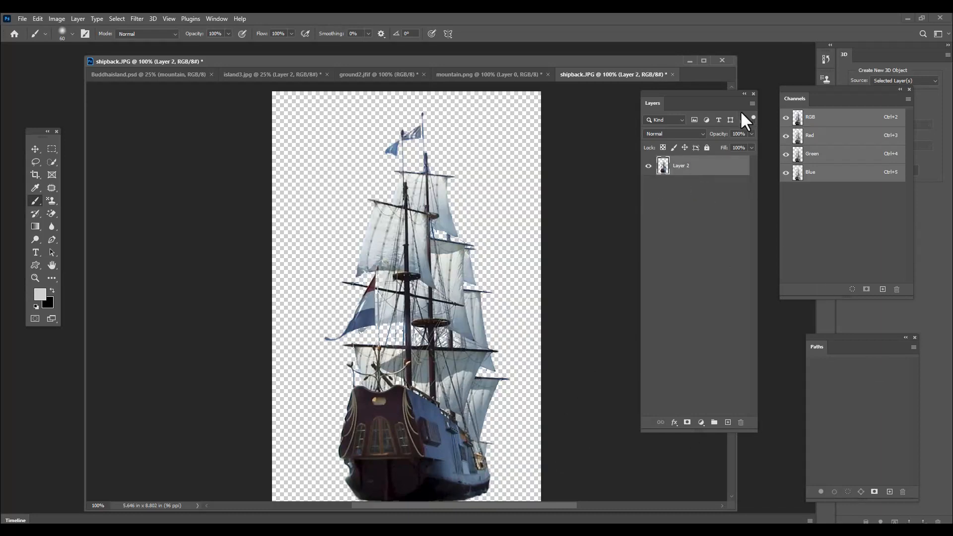
Copy the ship cutout into the Buddhaisland.psd composite and place it on the sea below the right-hand mountains.
key("ctrl+minus")
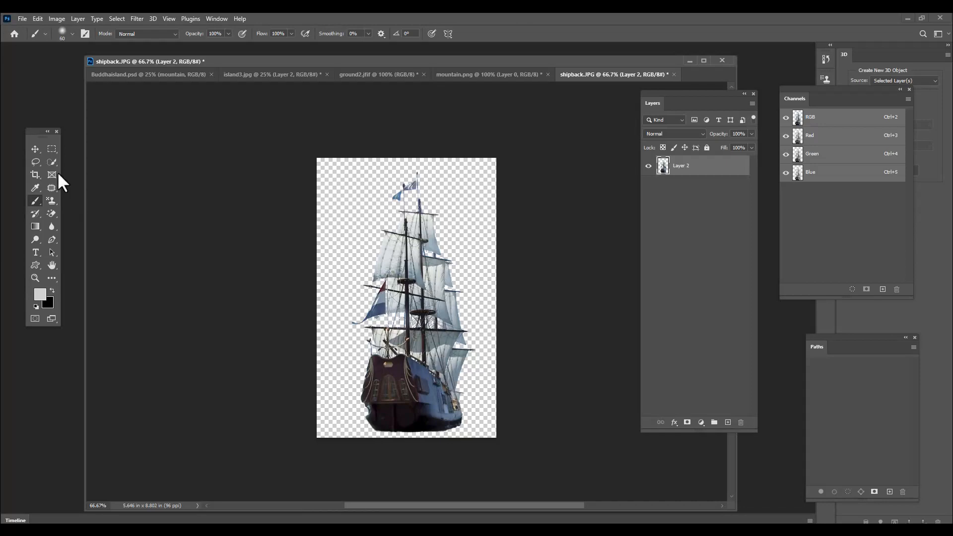
left_click(35, 150)
left_click_drag(426, 301, 565, 384)
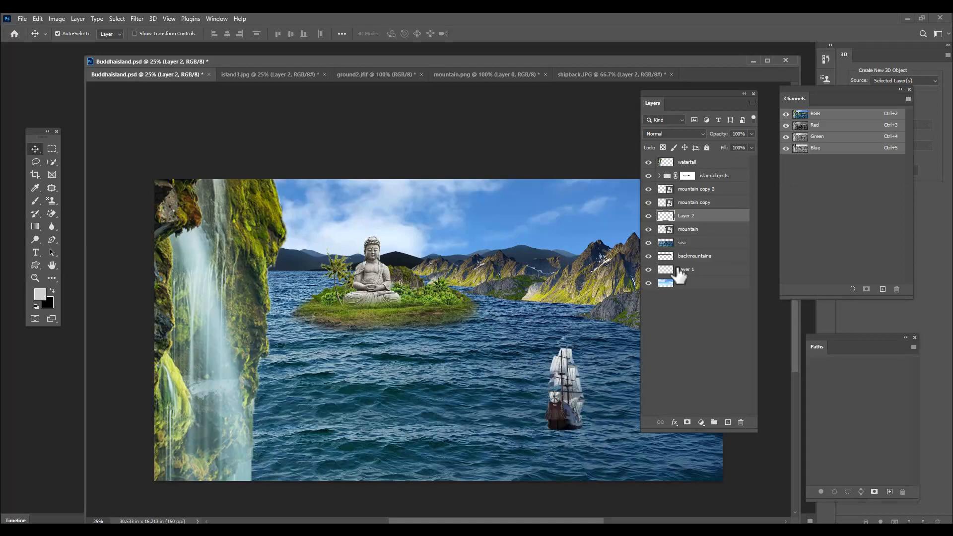
left_click_drag(681, 100, 854, 99)
scroll(636, 315, "down", 1)
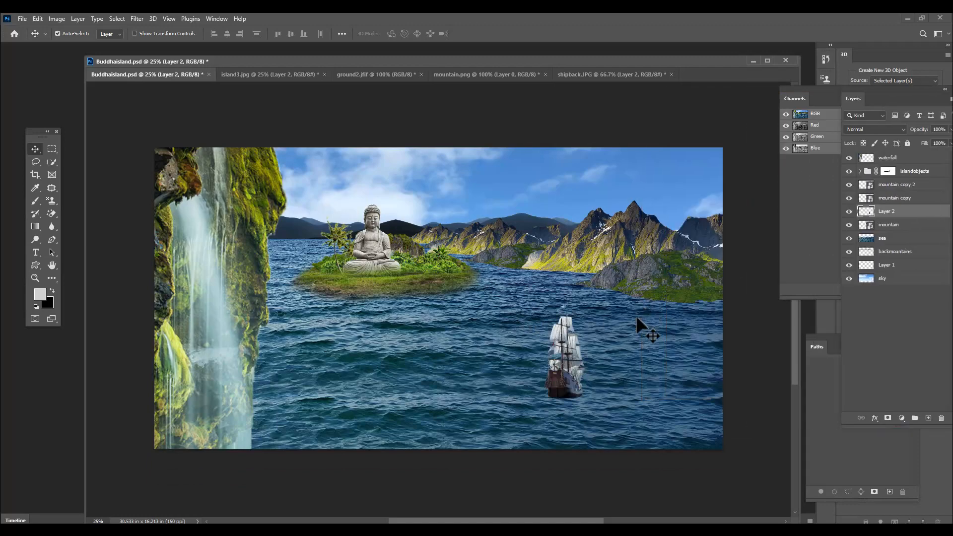
key("ctrl")
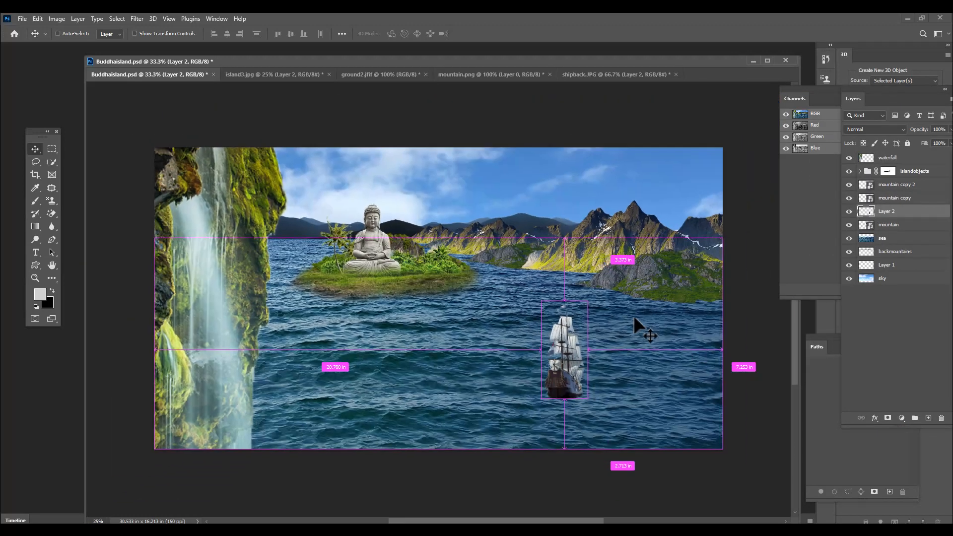
left_click_drag(566, 366, 621, 374)
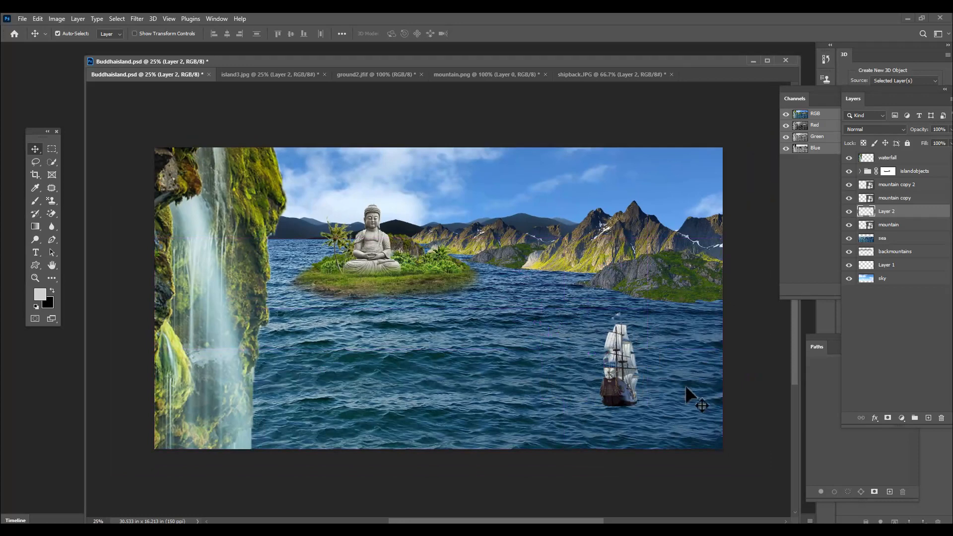
Enlarge the ship with Free Transform until it fills the lower right part of the image.
key("ctrl+t")
left_click_drag(639, 315, 677, 267)
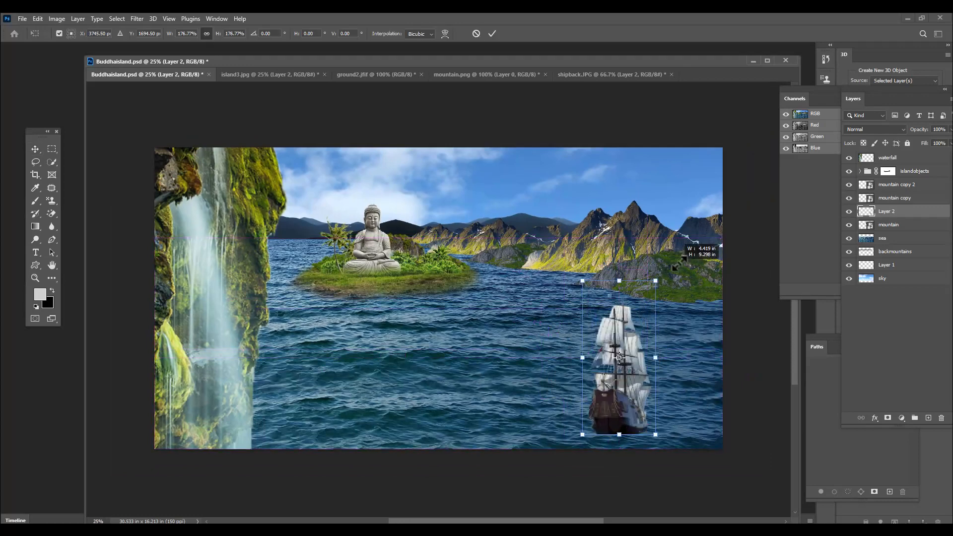
key("Return")
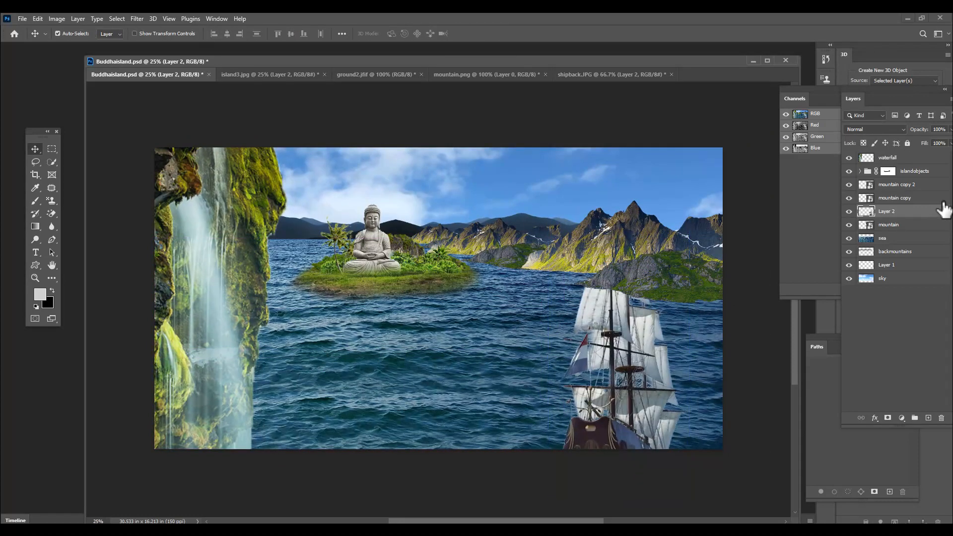
Move the ship layer to the top of the layer stack and raise the ship until its hull is inside the image.
left_click_drag(928, 214, 911, 158)
left_click_drag(679, 370, 692, 302)
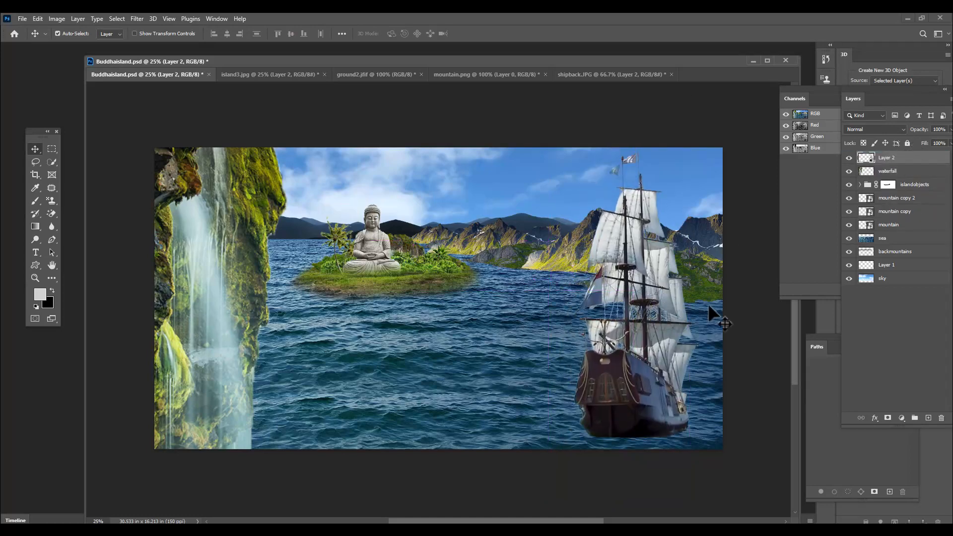
key("ctrl+minus")
mouse_move(582, 319)
left_mouse_down()
mouse_move(585, 331)
mouse_move(583, 323)
left_mouse_up()
Flip the ship horizontally, slightly enlarge it and position it against the right edge of the image.
key("ctrl+t")
right_click(584, 321)
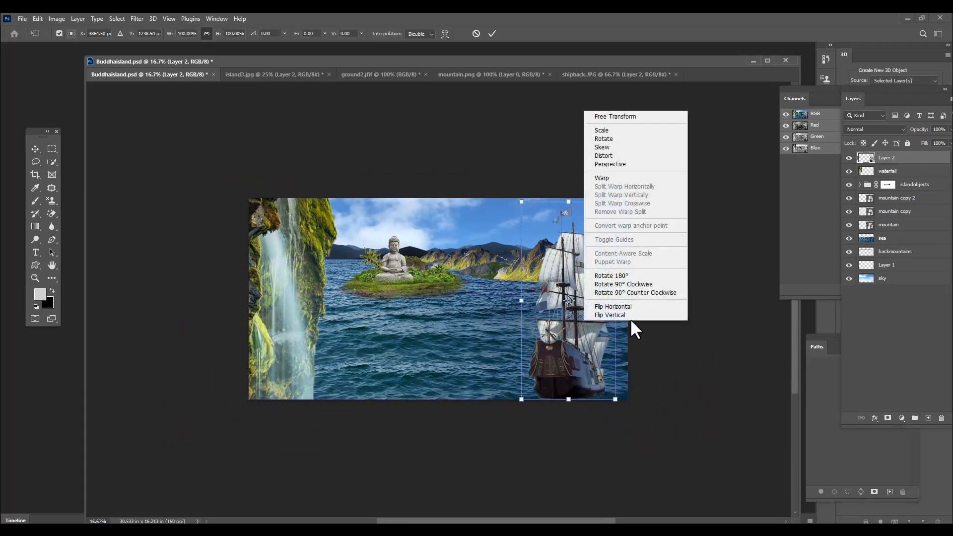
left_click(627, 306)
left_click_drag(619, 317, 628, 301)
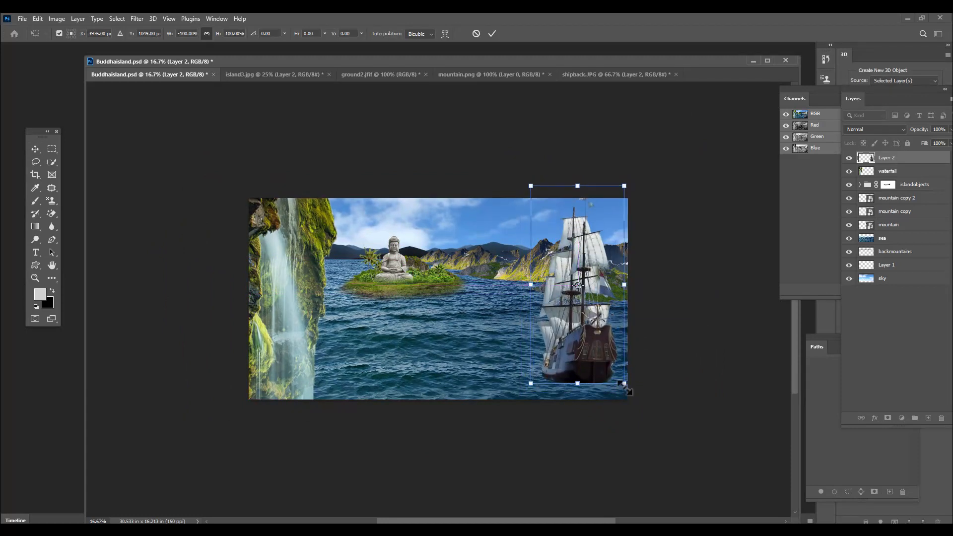
left_click_drag(624, 385, 627, 388)
mouse_move(592, 290)
left_mouse_down()
mouse_move(592, 304)
mouse_move(593, 293)
left_mouse_up()
left_click_drag(629, 184, 628, 187)
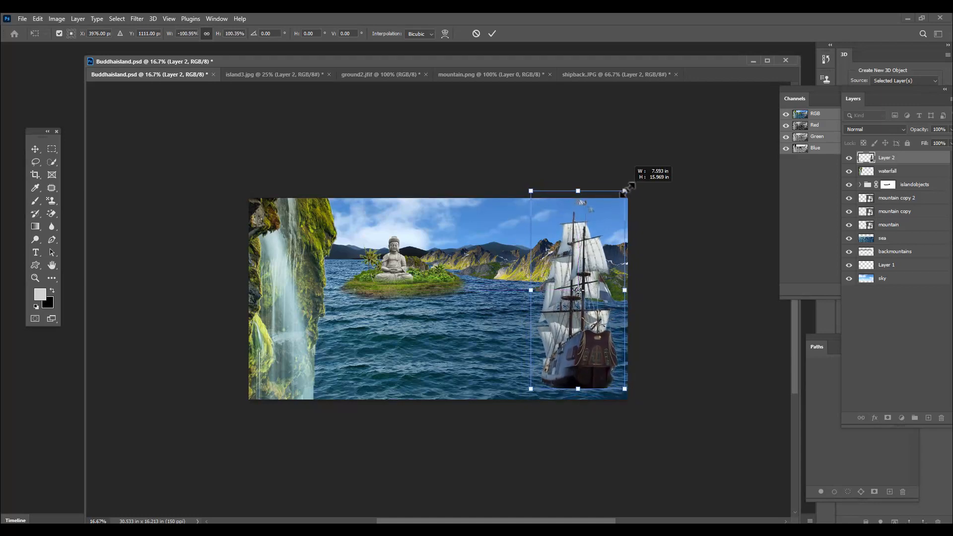
key("Return")
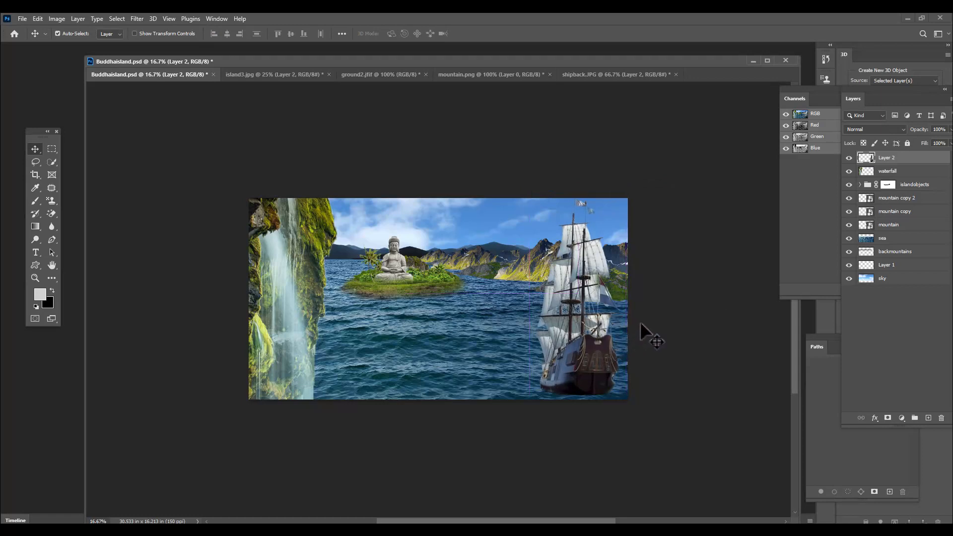
Scale the ship down to 75% with its hull near the lower edge of the image.
key("ctrl+t")
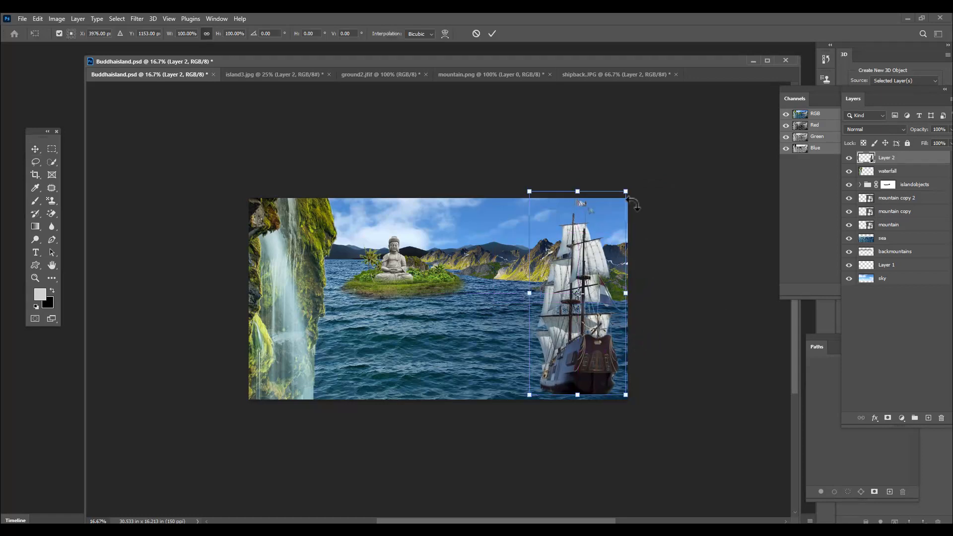
left_click_drag(626, 191, 601, 242)
left_click_drag(579, 359, 590, 362)
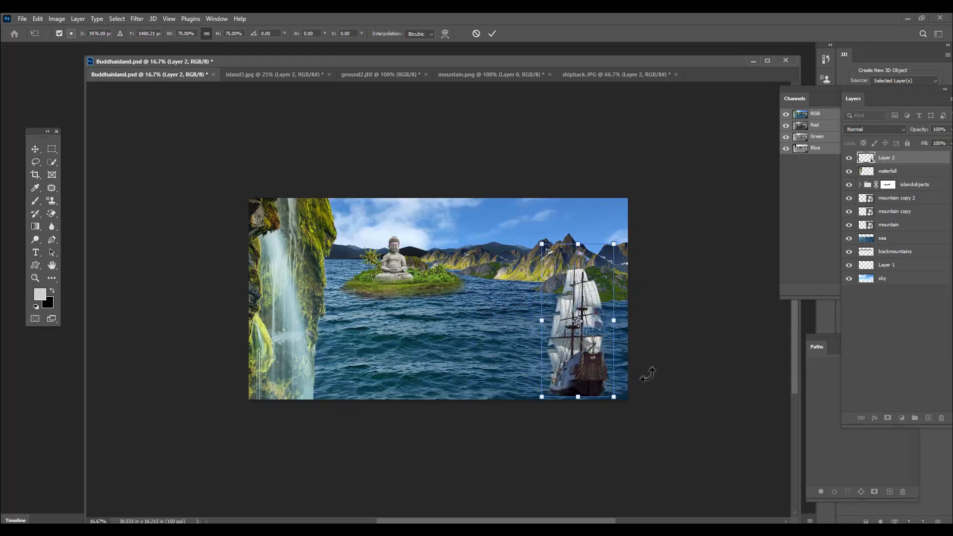
key("Return")
Duplicate the ship and shrink the copy to about half size, placed farther back on the sea in front of the mountains.
left_click_drag(593, 382, 493, 340, "alt")
key("ctrl+t")
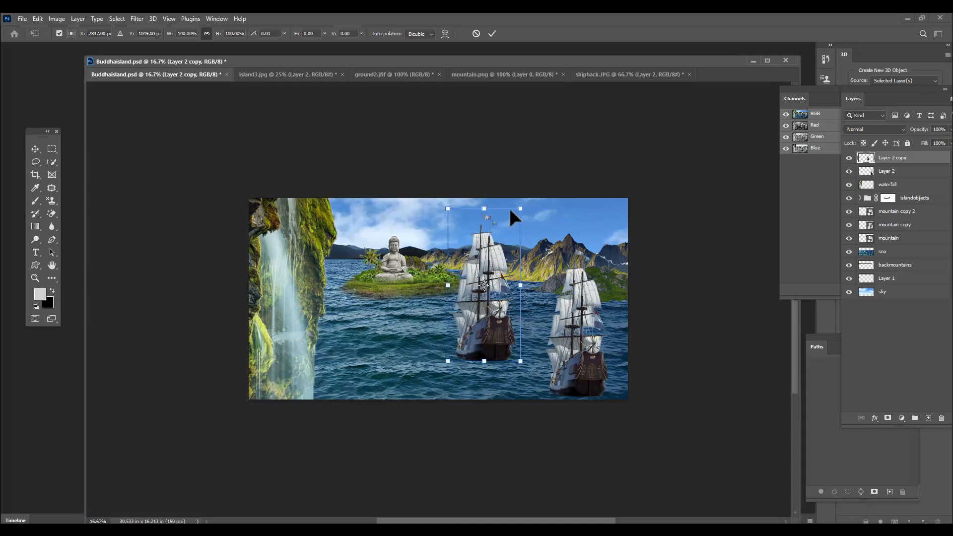
left_click_drag(521, 209, 507, 236)
left_click_drag(489, 278, 505, 269)
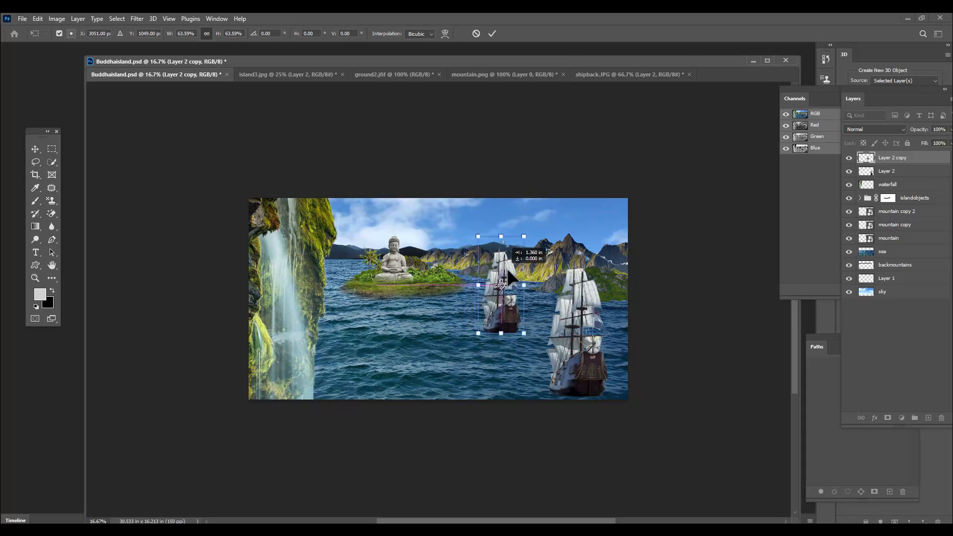
left_click_drag(526, 234, 522, 241)
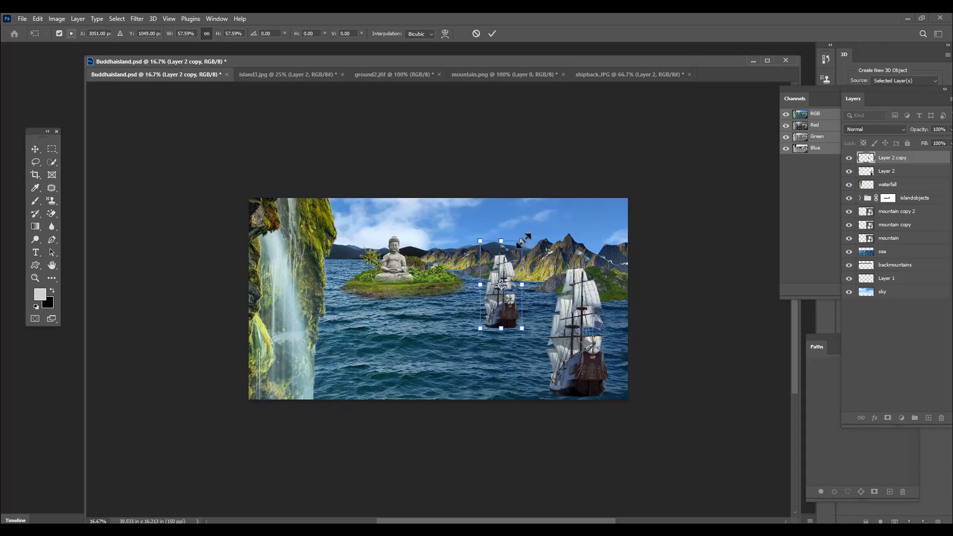
left_click_drag(522, 240, 521, 242)
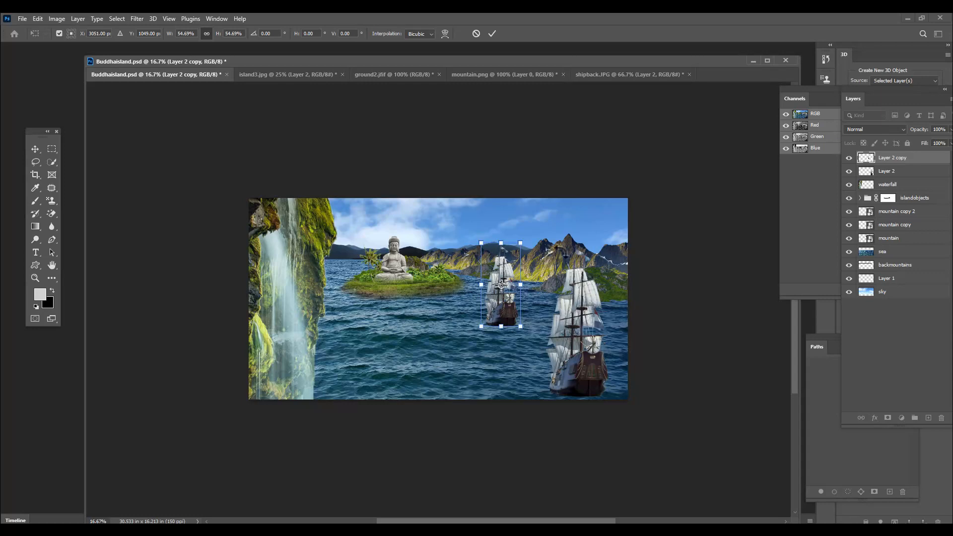
left_click_drag(521, 242, 520, 245)
key("Return")
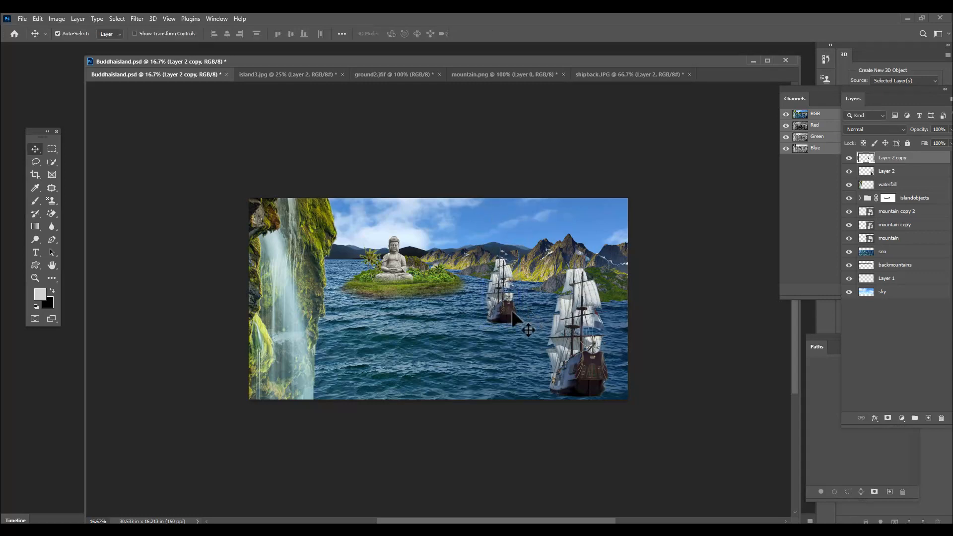
Duplicate the smaller ship in front of the Buddha island, flipping the copy horizontally and scaling it to 60.69%.
left_click_drag(511, 322, 401, 304)
key("ctrl+t")
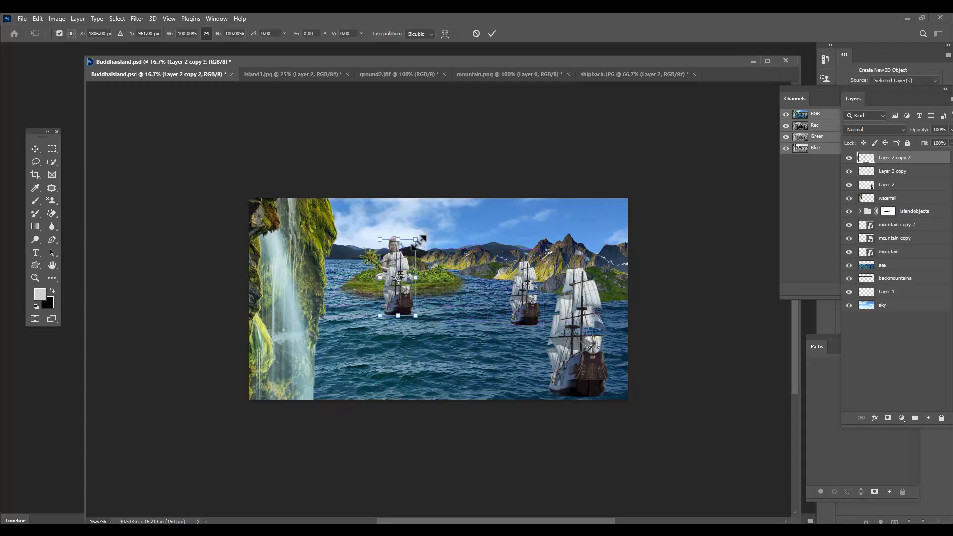
left_click_drag(420, 241, 398, 277)
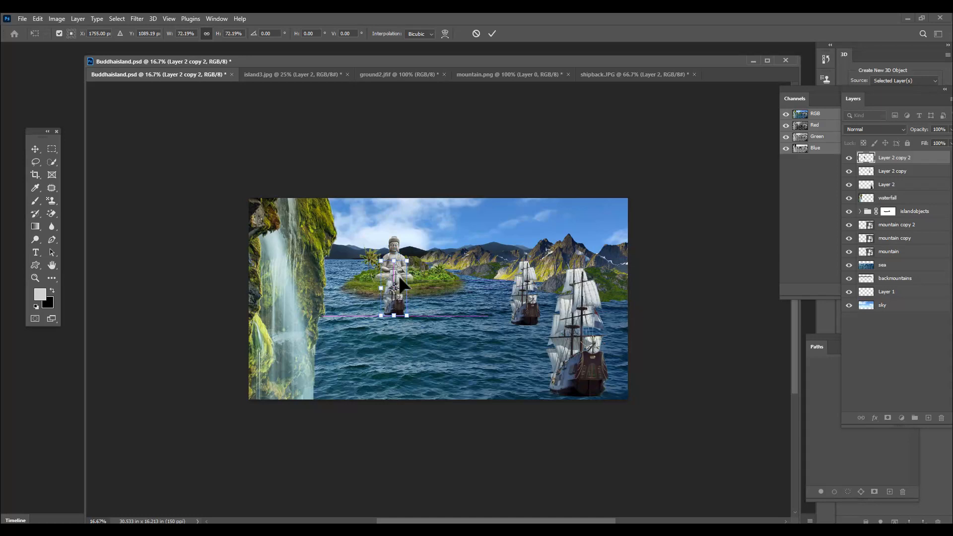
right_click(401, 307)
left_click(446, 500)
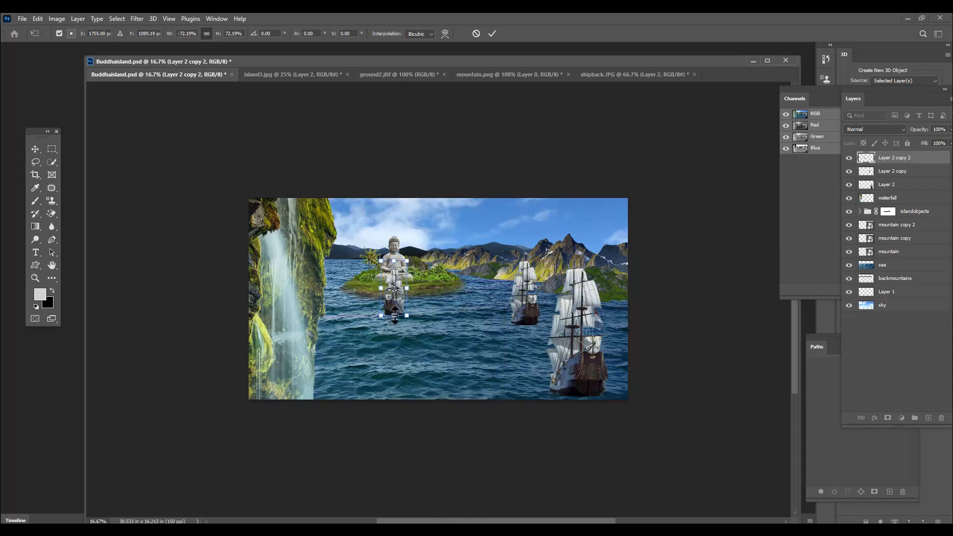
left_click_drag(405, 307, 385, 309)
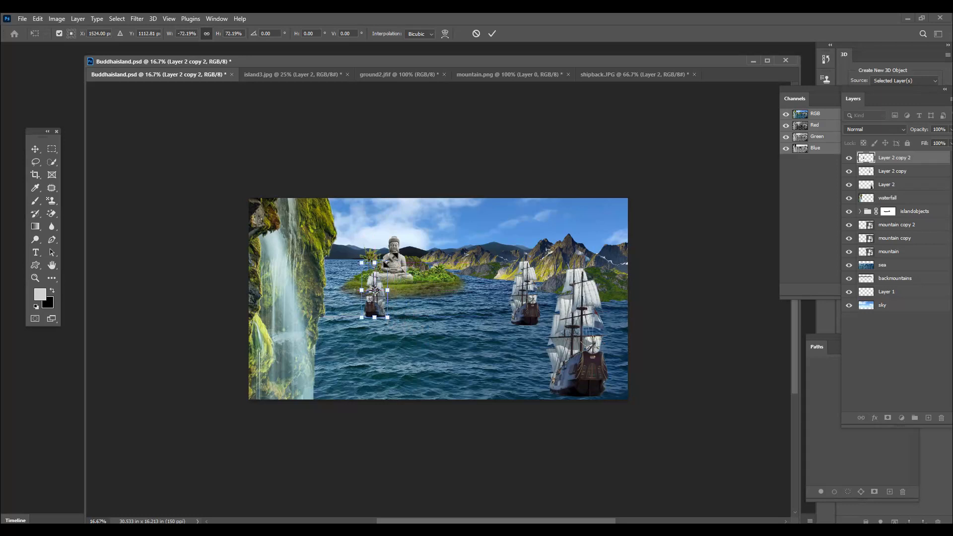
left_click_drag(388, 263, 386, 267)
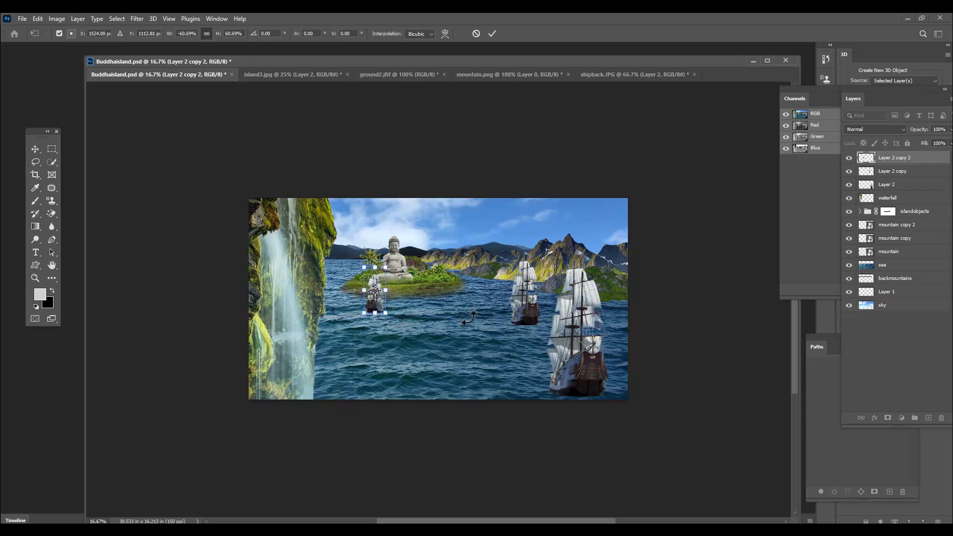
key("Return")
Reposition the middle ship and the ship by the Buddha island, scaling the island one to 109.30%.
left_click(530, 311)
left_click_drag(530, 311, 501, 323)
left_click_drag(377, 314, 409, 322)
key("ctrl+t")
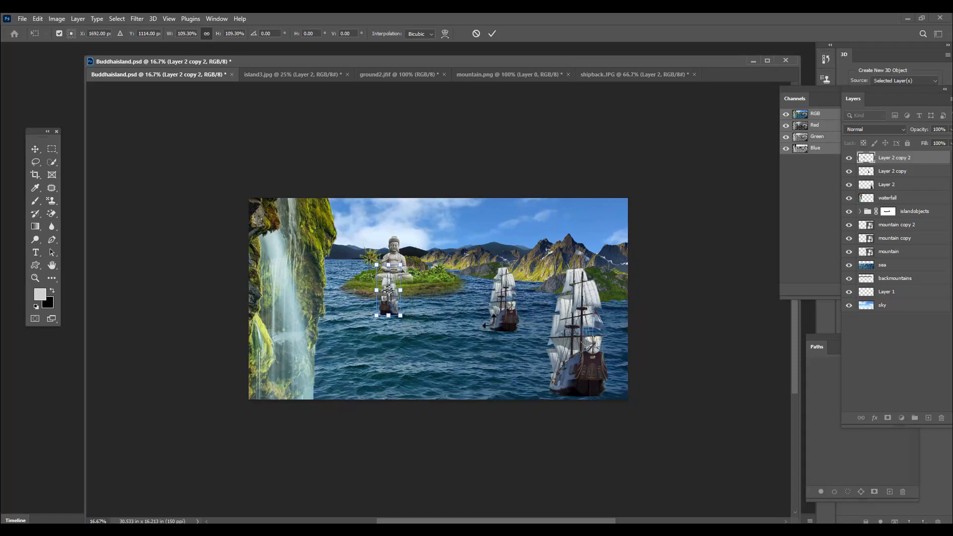
key("Return")
left_click_drag(514, 320, 503, 324)
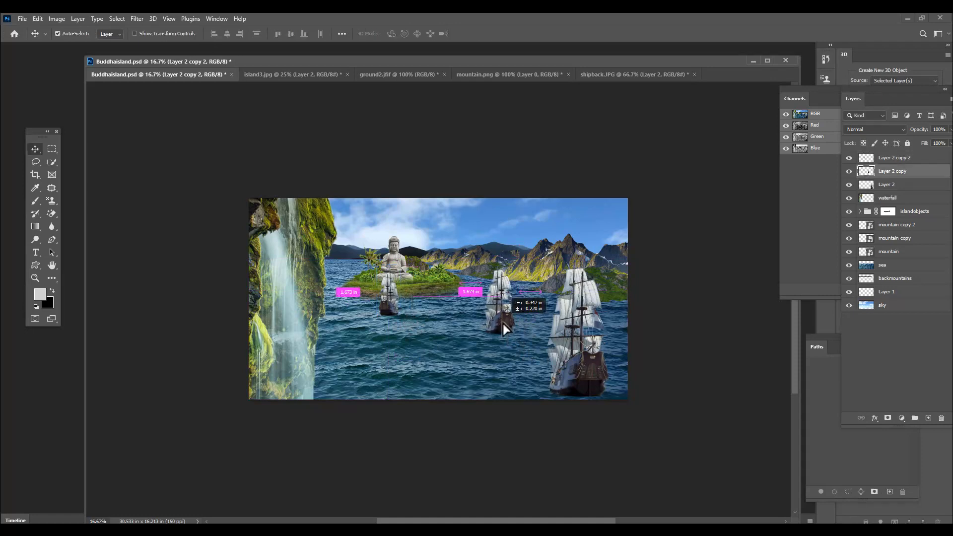
Try a horizontal flip on the middle ship, flip it back, and scale it to 98.84% slightly closer to the island.
key("ctrl+t")
right_click(500, 323)
left_click(520, 307)
left_click_drag(512, 335, 493, 332)
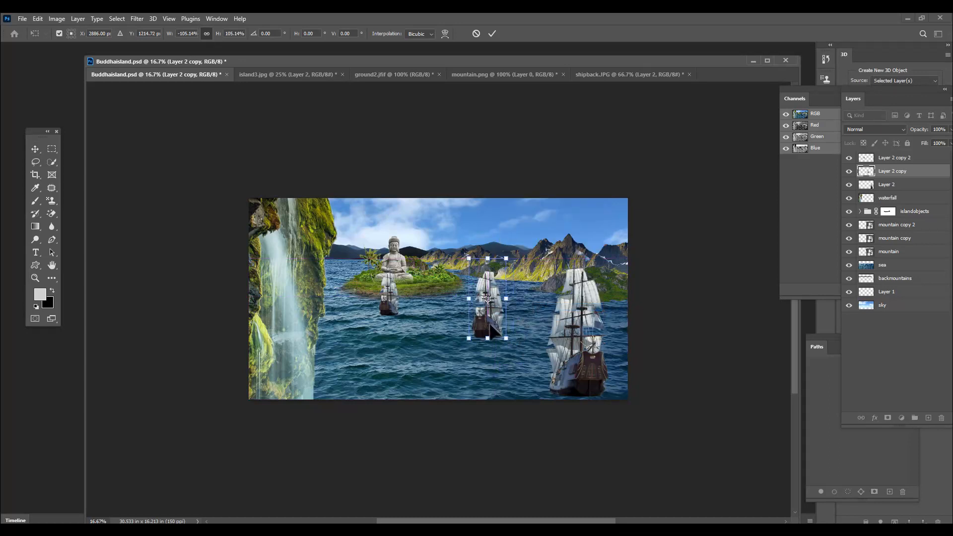
right_click(499, 323)
left_click(519, 310)
left_click_drag(509, 342, 509, 341)
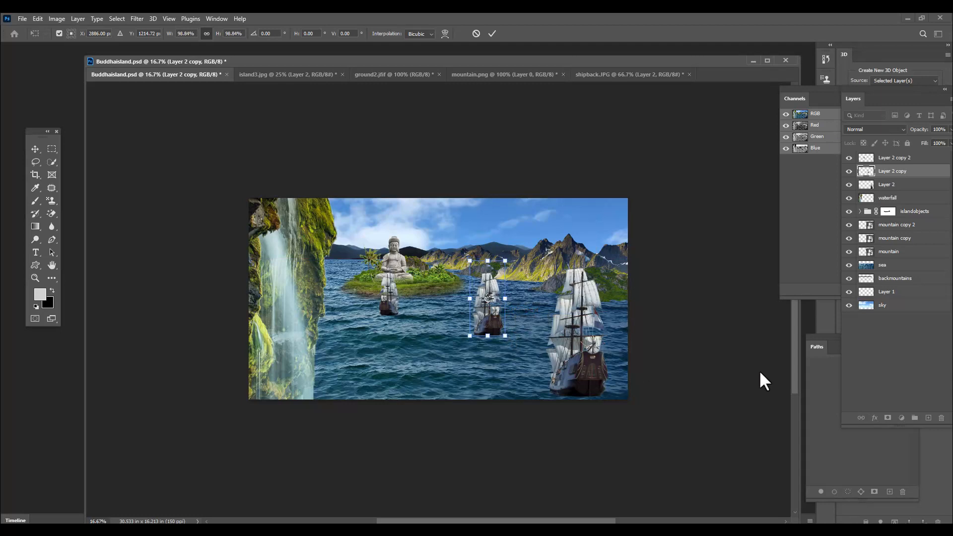
key("Return")
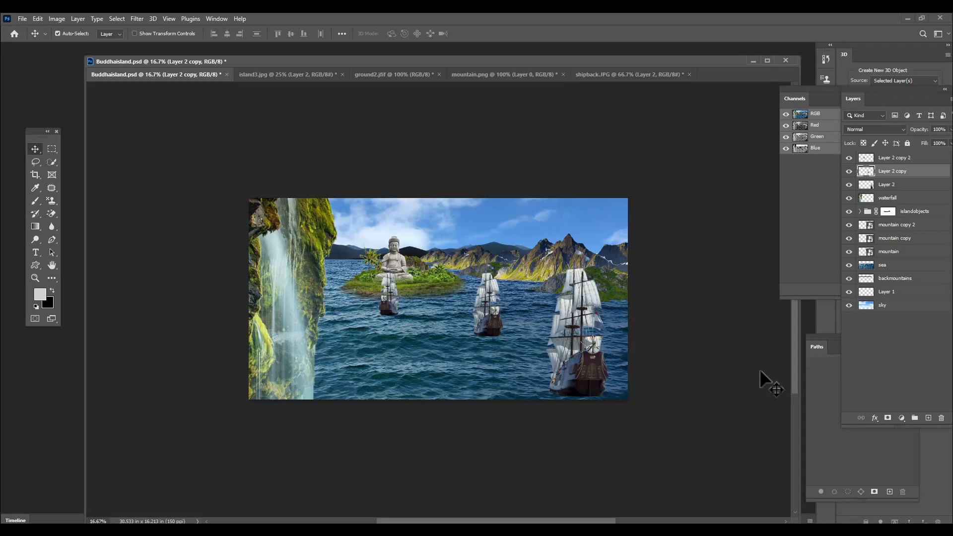
Rename the layer of the large foreground ship as closestship.
left_click_drag(859, 102, 689, 95)
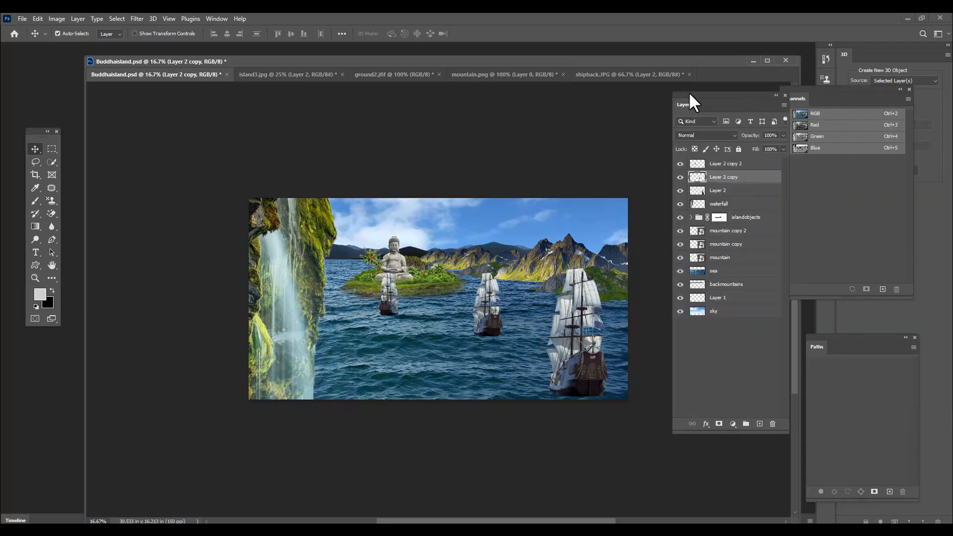
right_click(590, 365)
left_click(606, 377)
double_click(719, 190)
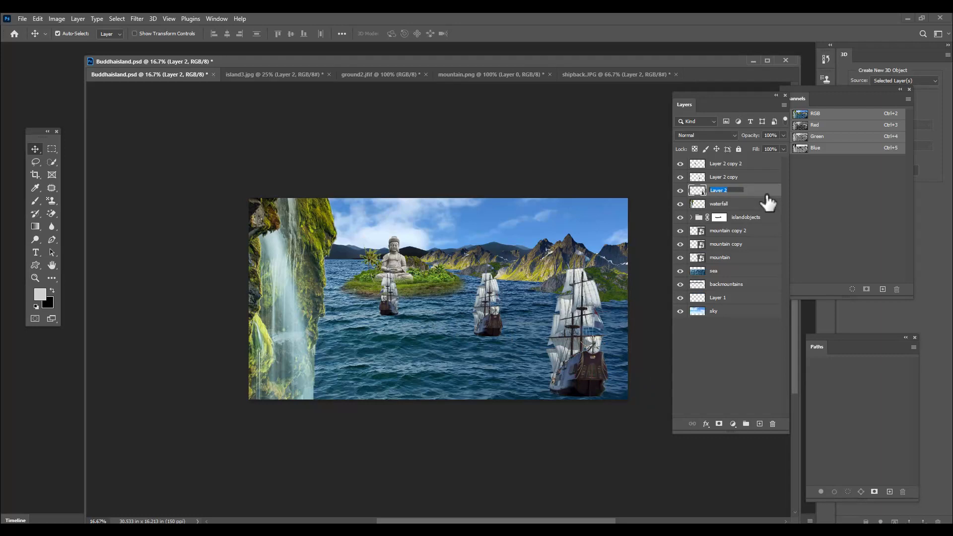
type("closestship")
key("Return")
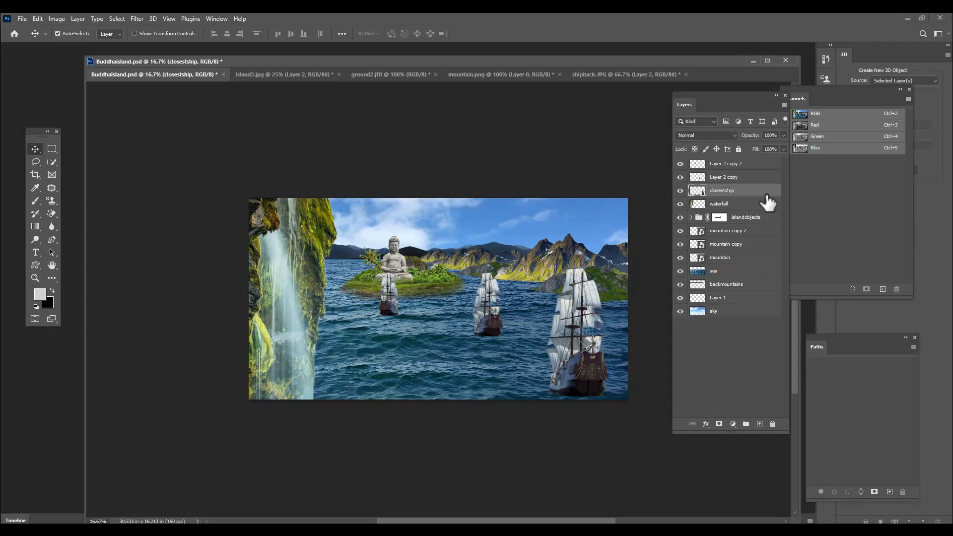
Rename the middle ship's layer as centership and the layer of the ship by the Buddha island as farwayship.
double_click(739, 177)
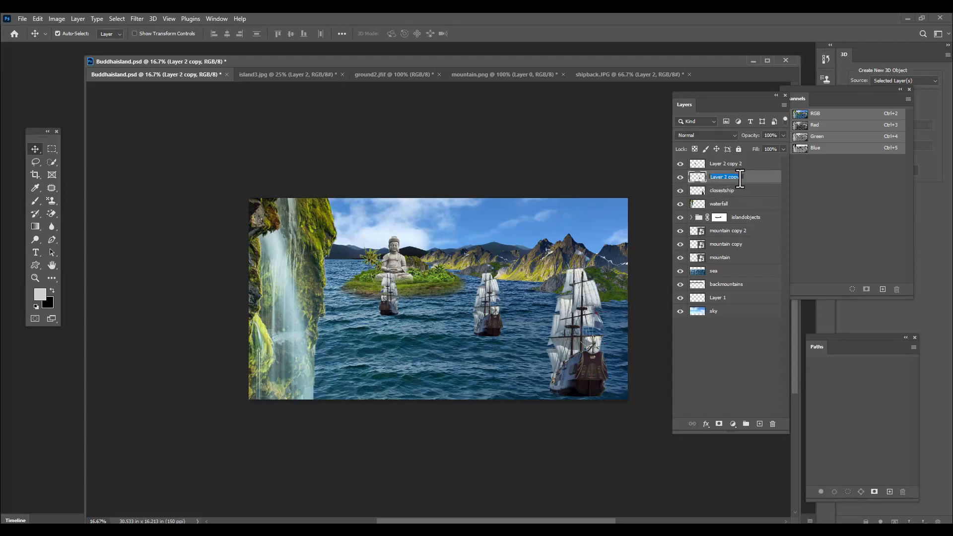
type("centership")
key("Return")
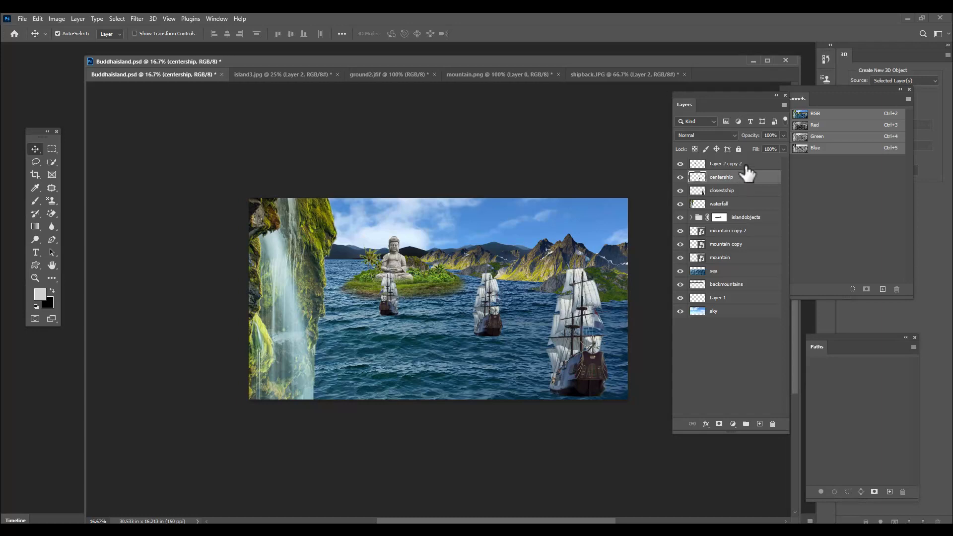
double_click(743, 164)
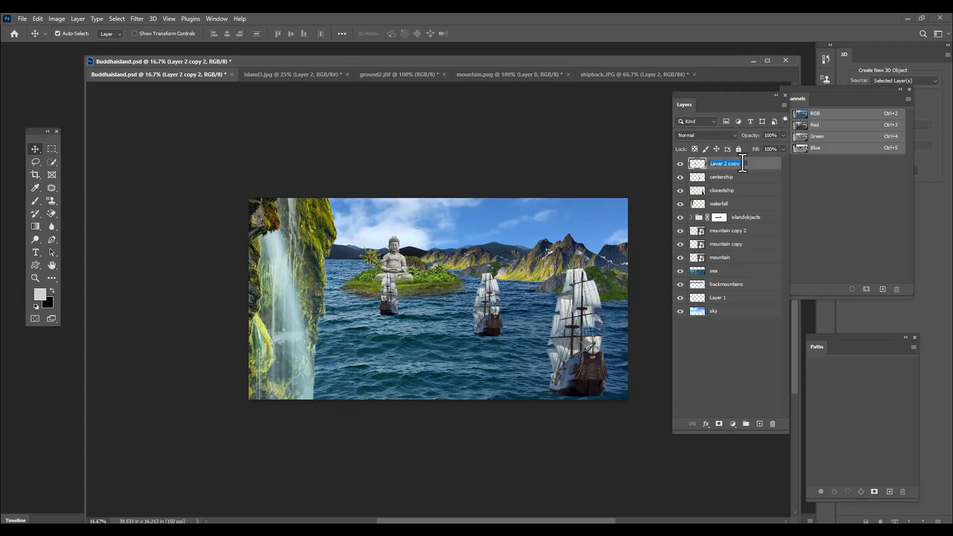
type("farwayship")
key("Return")
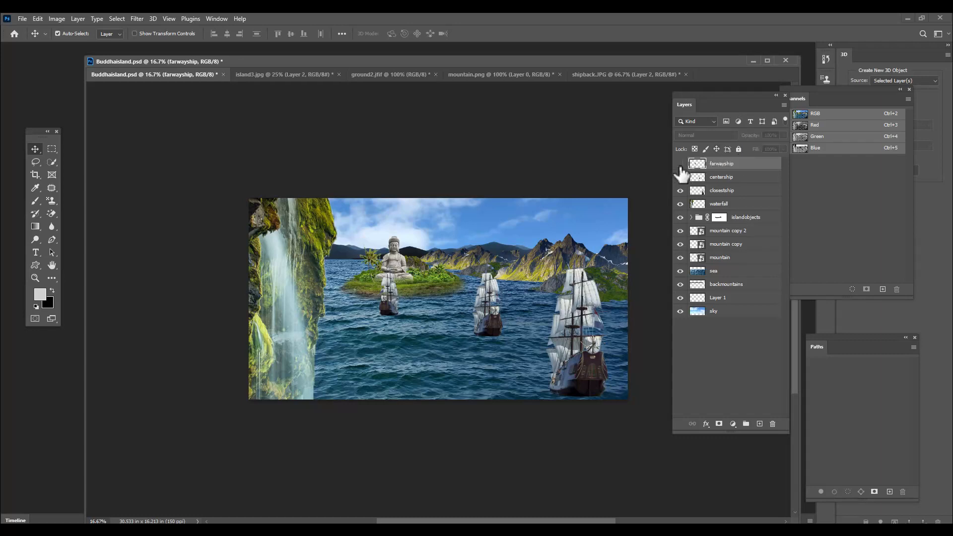
Extend the canvas above the sky with the Crop tool to a document height of 17.413 in.
left_click(748, 179)
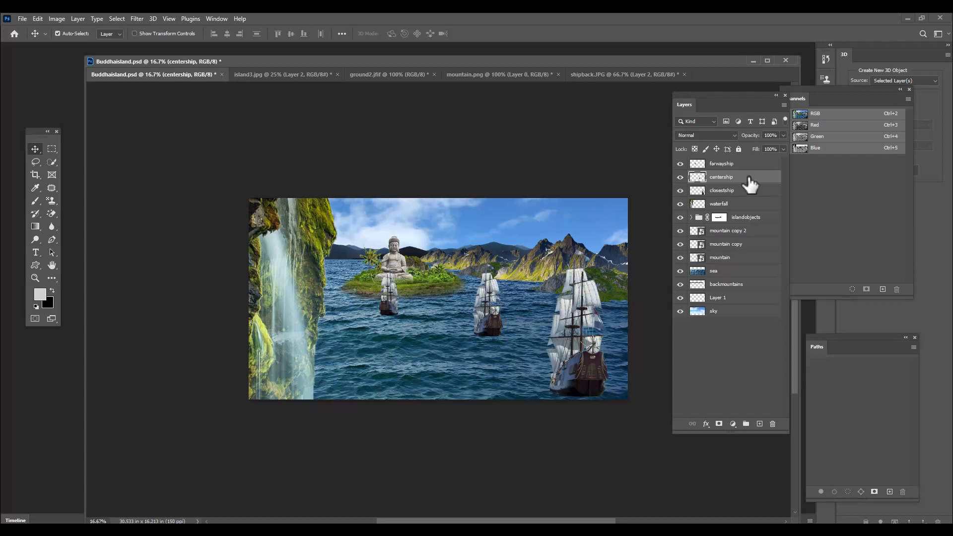
left_click(734, 313)
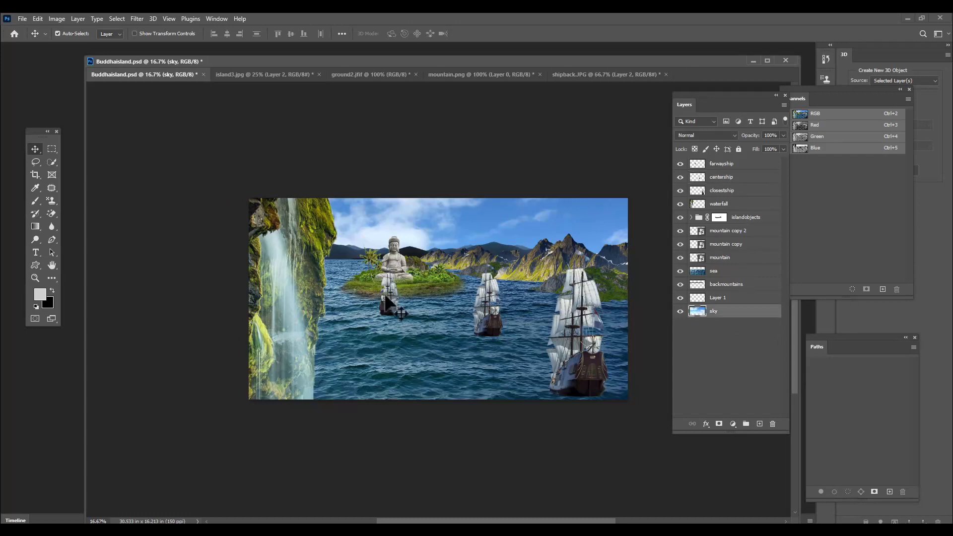
key("c")
left_click_drag(438, 198, 436, 189)
left_click(33, 147)
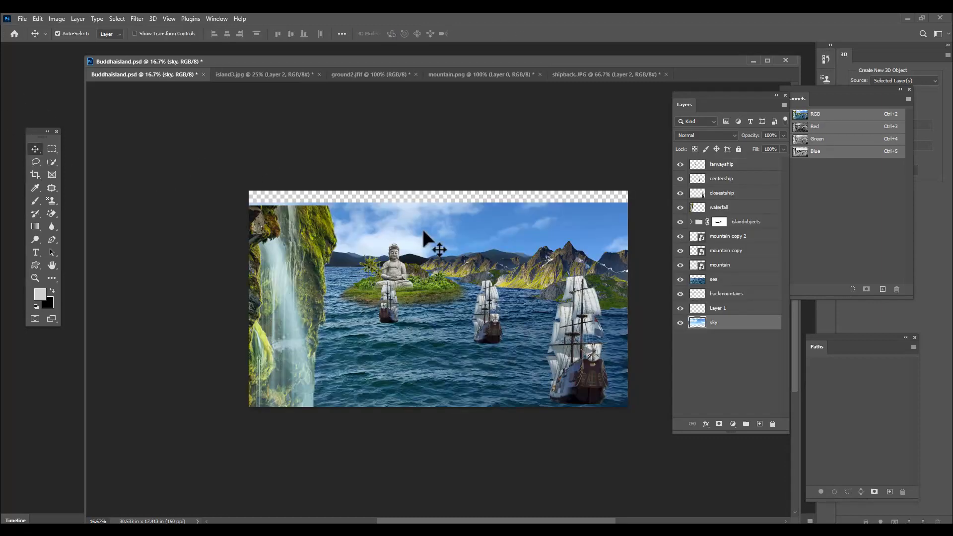
Stretch the sky layer vertically to 107.38% to fill the empty strip above it.
key("ctrl+t")
left_click_drag(438, 204, 442, 195)
key("Return")
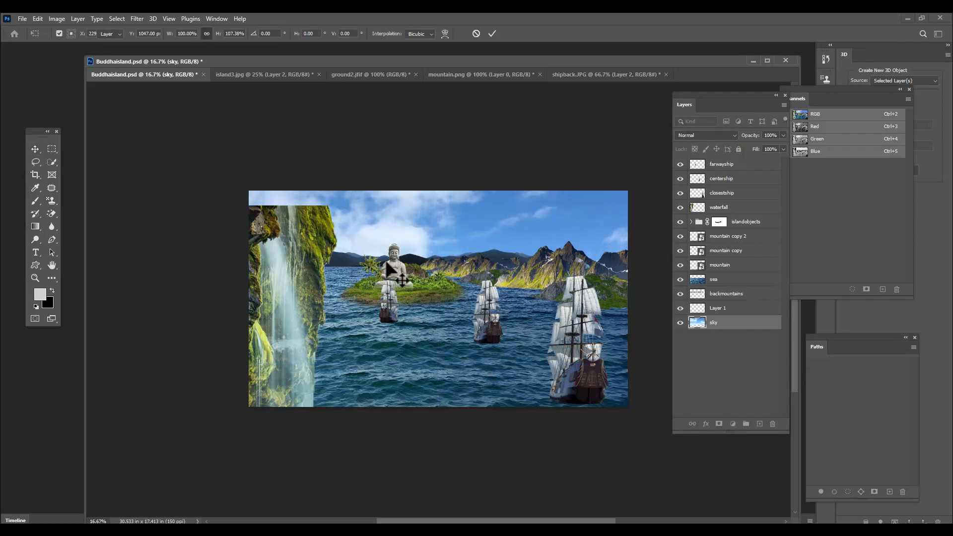
Stretch the waterfall layer vertically up to the canvas's upper edge and slightly past its lower edge.
left_click(308, 243, "ctrl")
key("ctrl+t")
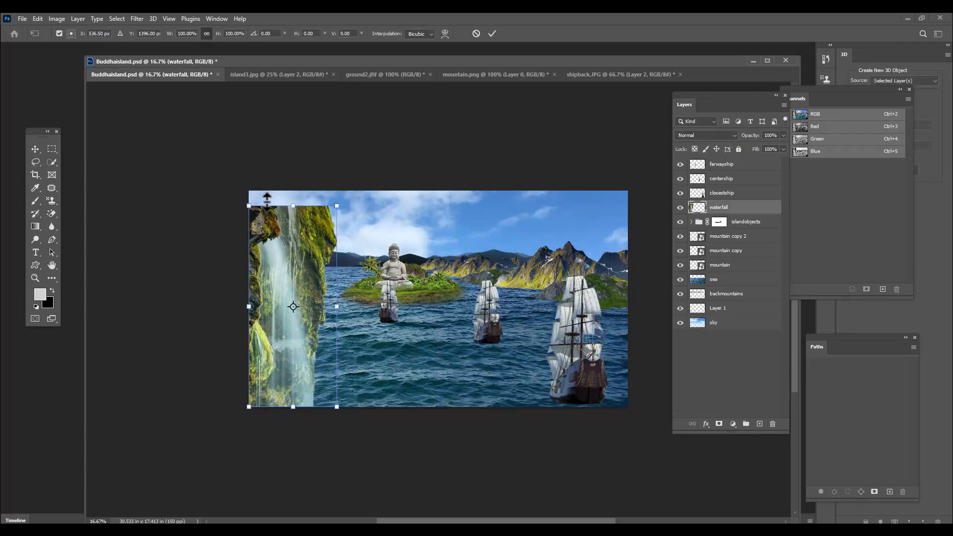
mouse_move(293, 205)
left_mouse_down()
mouse_move(297, 183)
mouse_move(297, 191)
left_mouse_up()
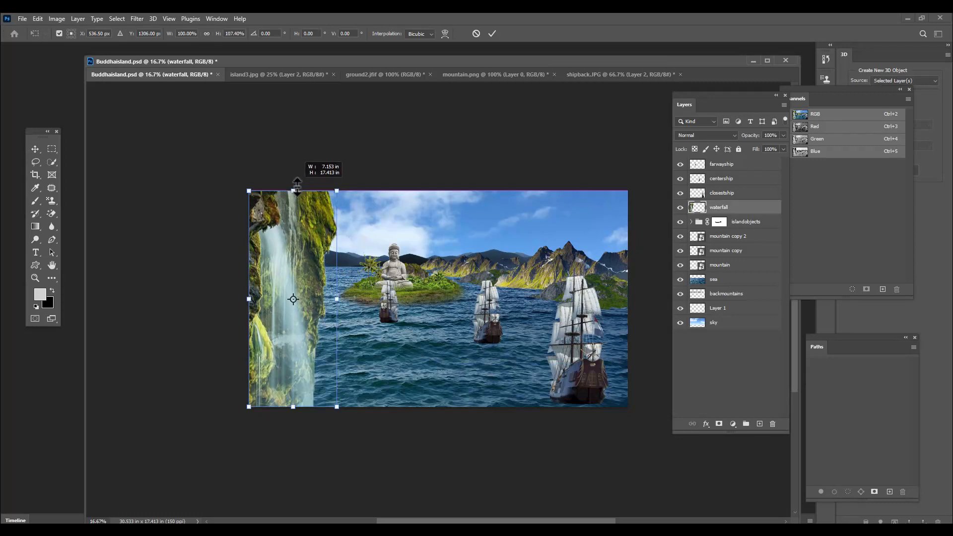
left_click_drag(293, 406, 295, 416)
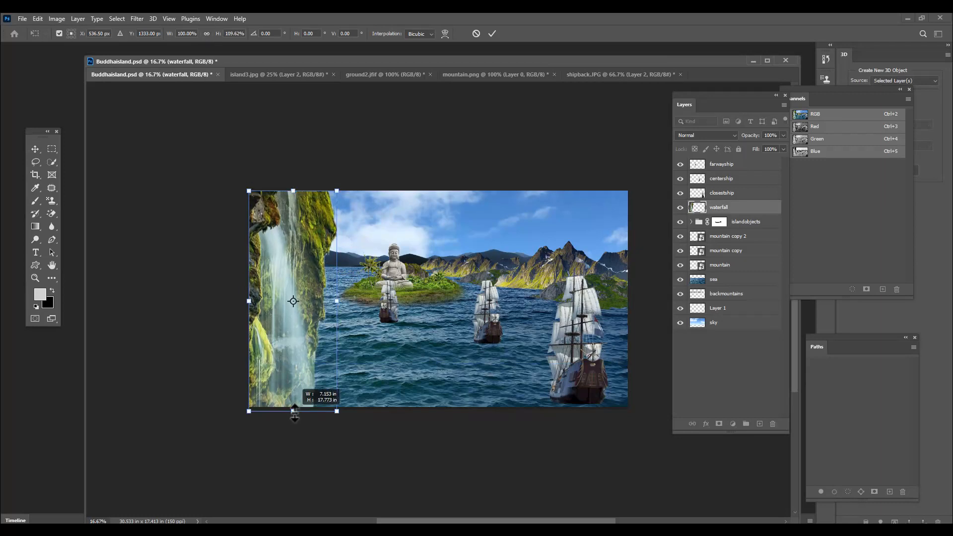
key("Return")
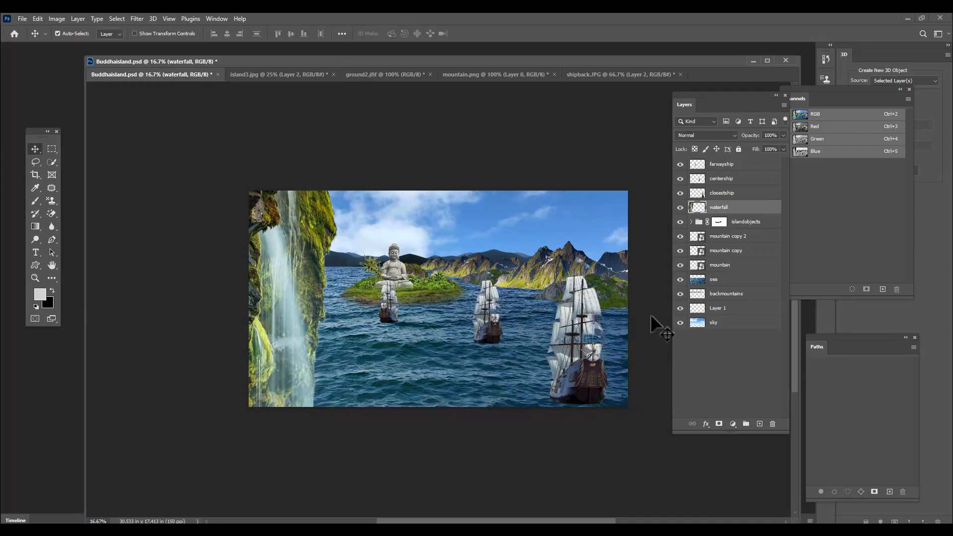
Add a new empty layer directly above the farwayship layer.
key("ctrl+plus")
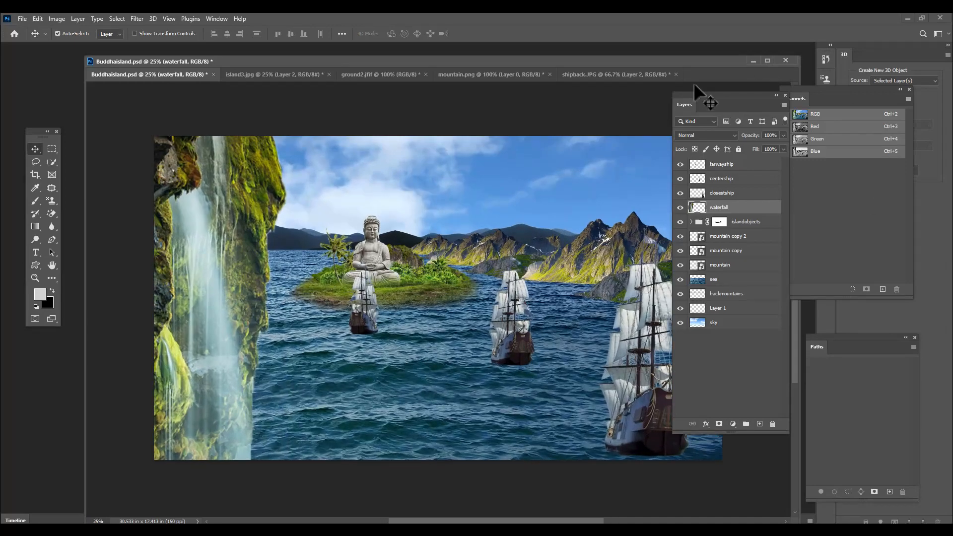
left_click_drag(694, 96, 771, 99)
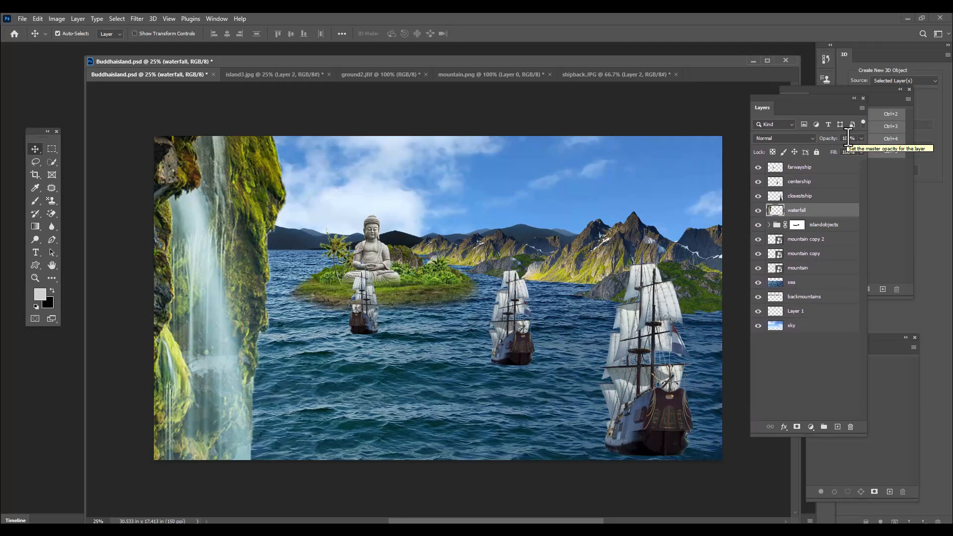
left_click(833, 167)
left_click(838, 427)
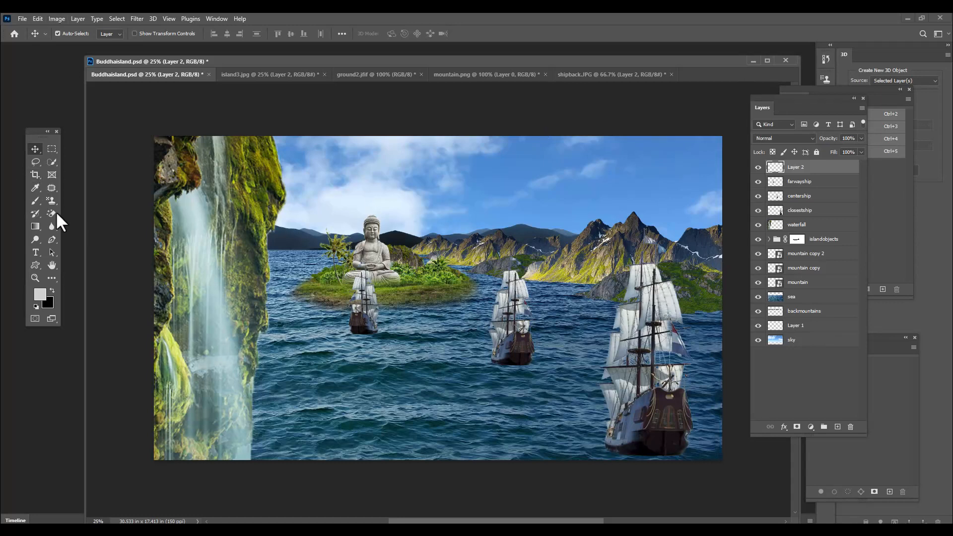
Ready the Soft Round brush at 500 px and set the new layer's blend mode to Linear Dodge (Add).
left_click(32, 200)
left_click(63, 30)
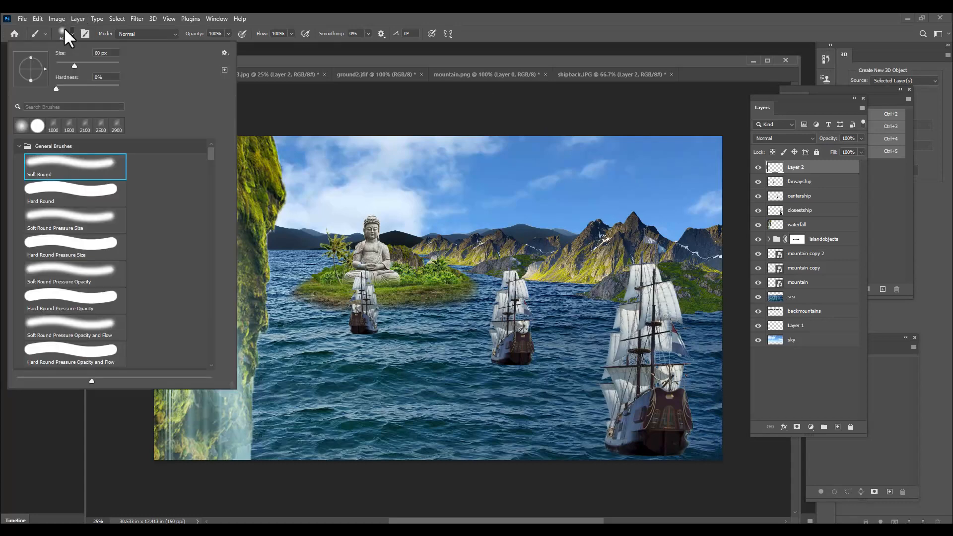
left_click_drag(494, 60, 502, 60)
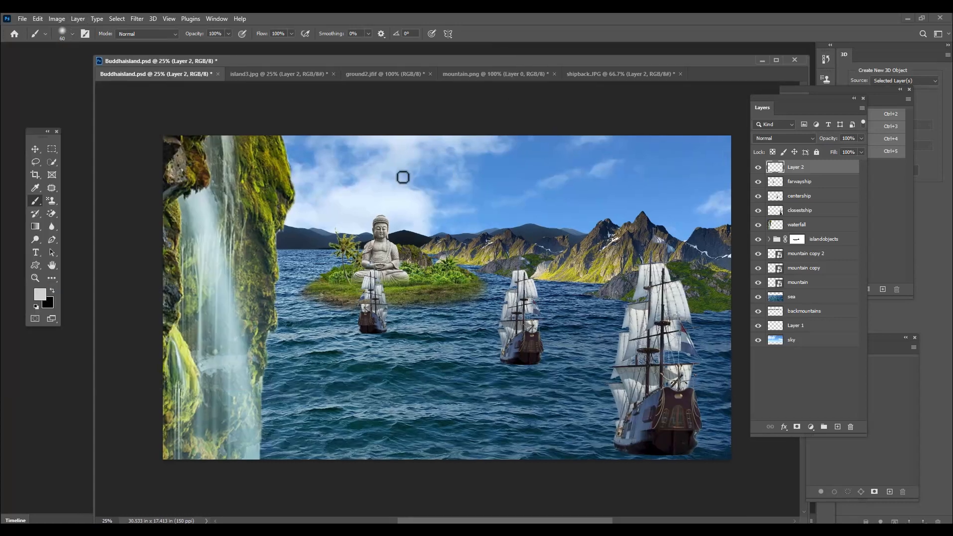
key("bracketright")
key("bracketright")
key("bracketright")
key("bracketleft")
key("bracketleft")
key("bracketleft")
key("bracketright")
key("bracketright")
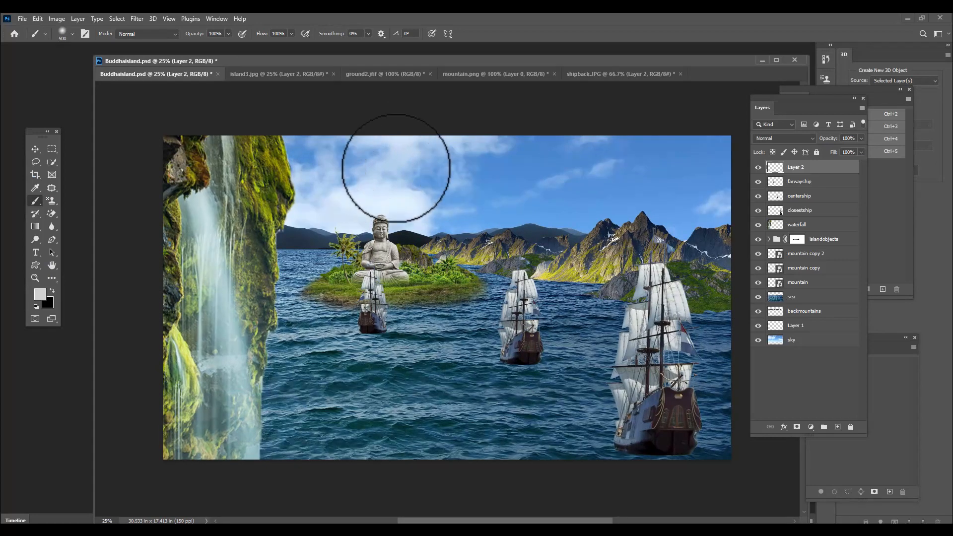
left_click(788, 138)
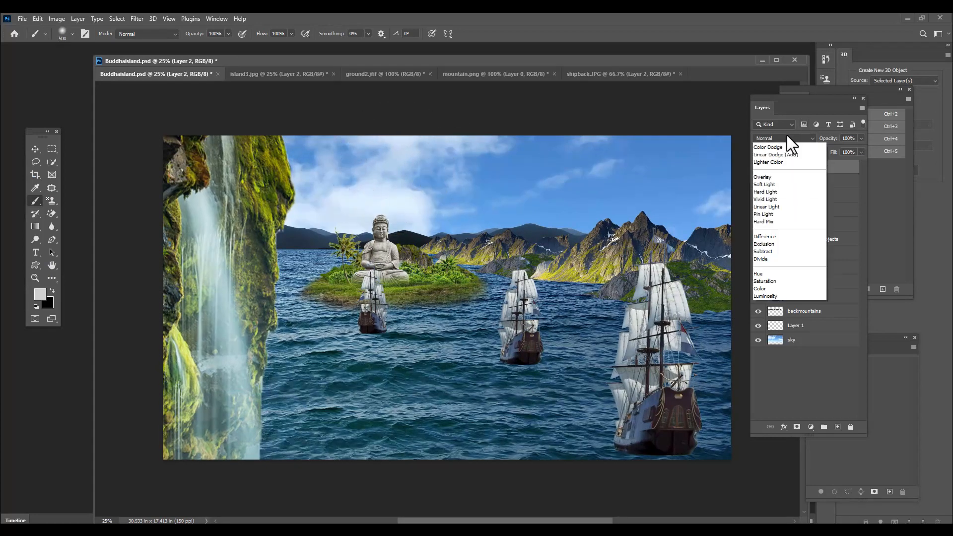
left_click(788, 237)
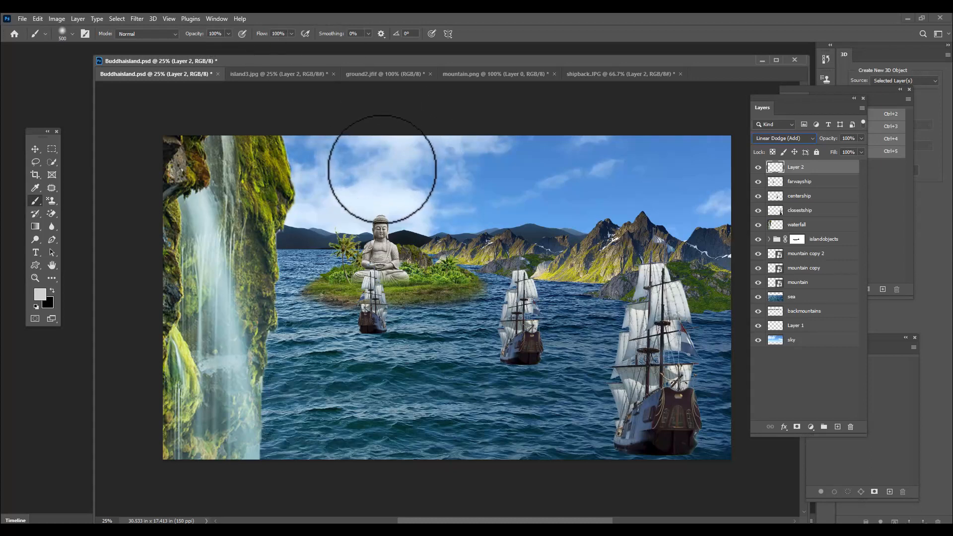
Paint a glowing white sun in the clouds above the Buddha with two dabs of a soft 300 px brush.
left_click(36, 149)
left_click(35, 202)
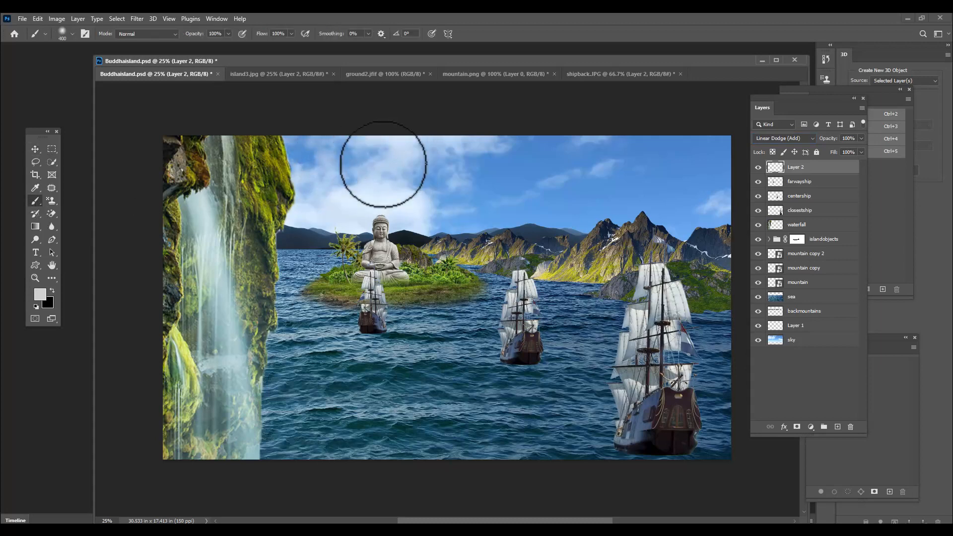
key("bracketright")
key("bracketright")
key("bracketright")
key("x")
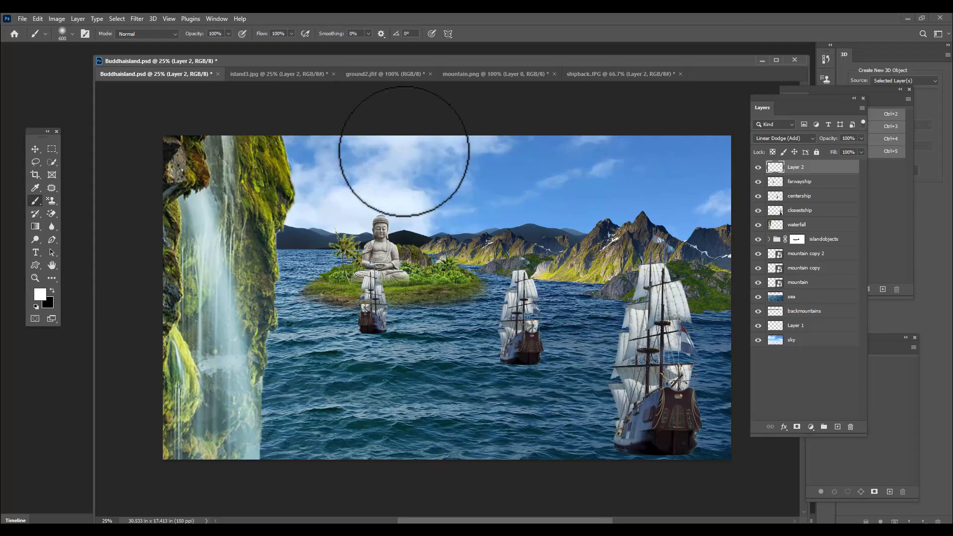
key("bracketleft")
key("bracketleft")
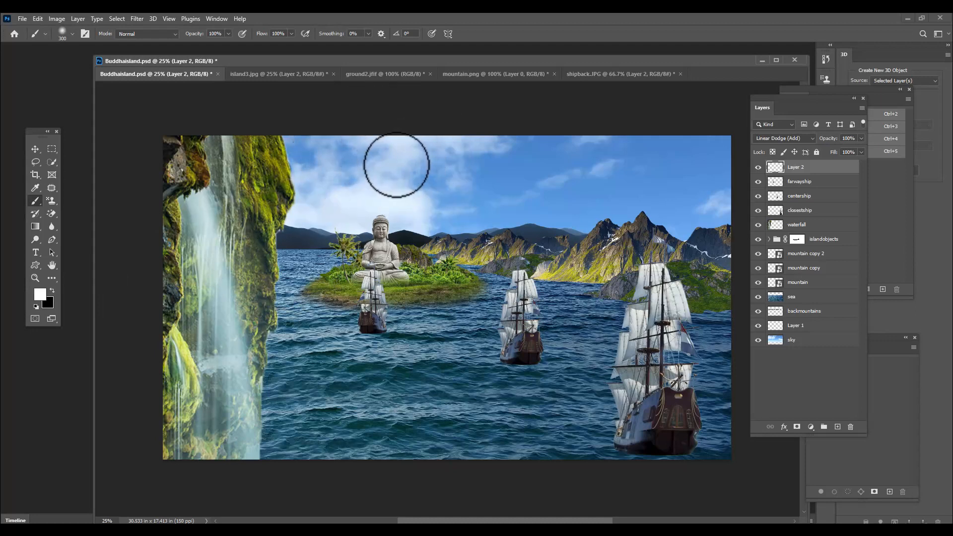
left_click(398, 157)
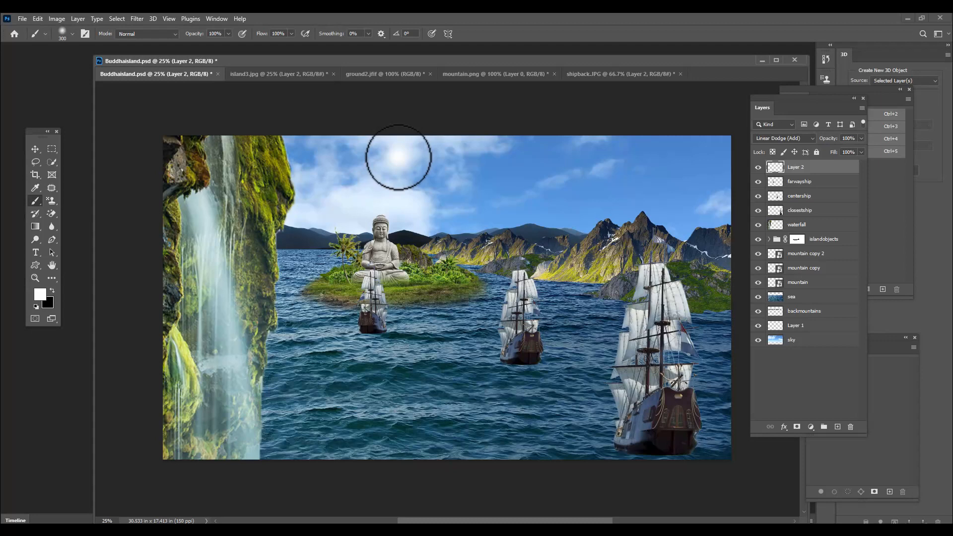
left_click(398, 157)
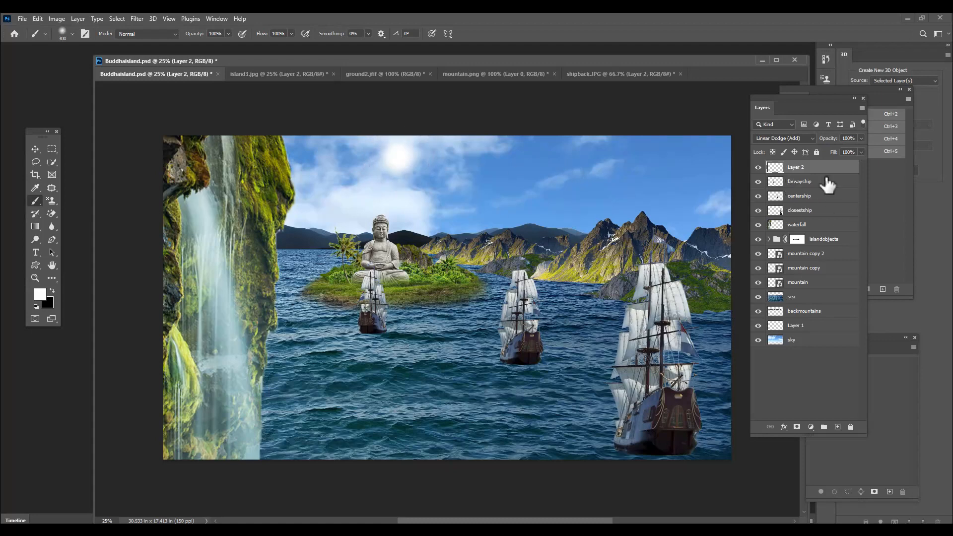
Add another layer above the sun glow with its blend mode set to Linear Dodge (Add).
left_click(838, 427)
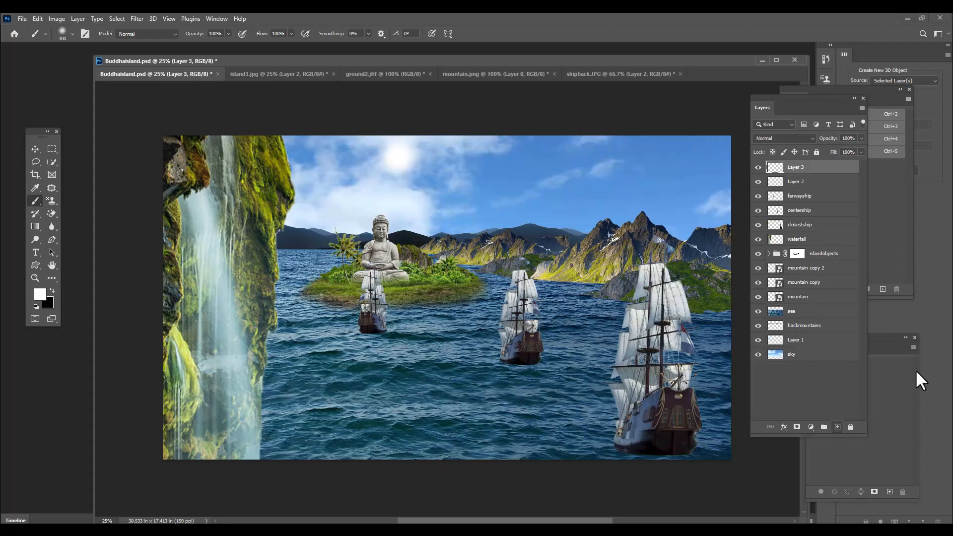
left_click(788, 139)
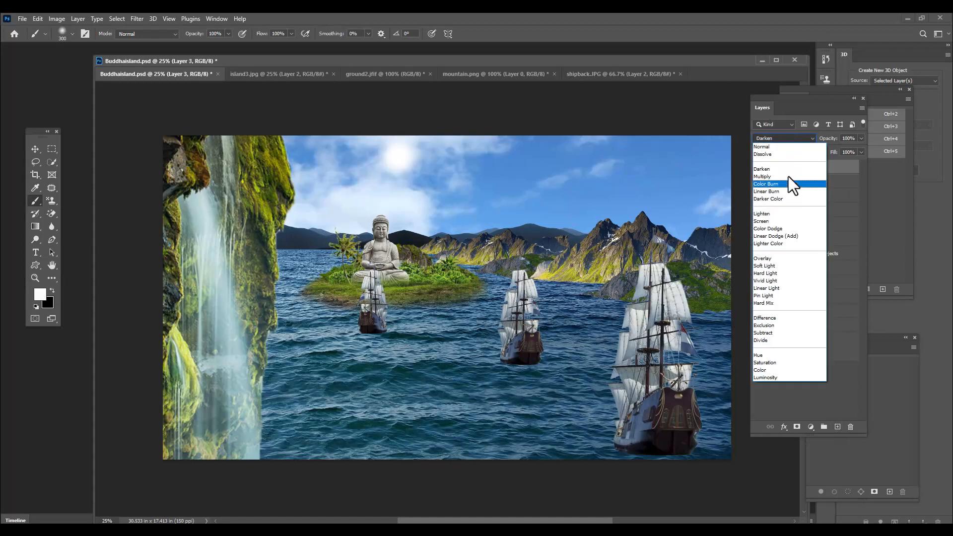
left_click(792, 235)
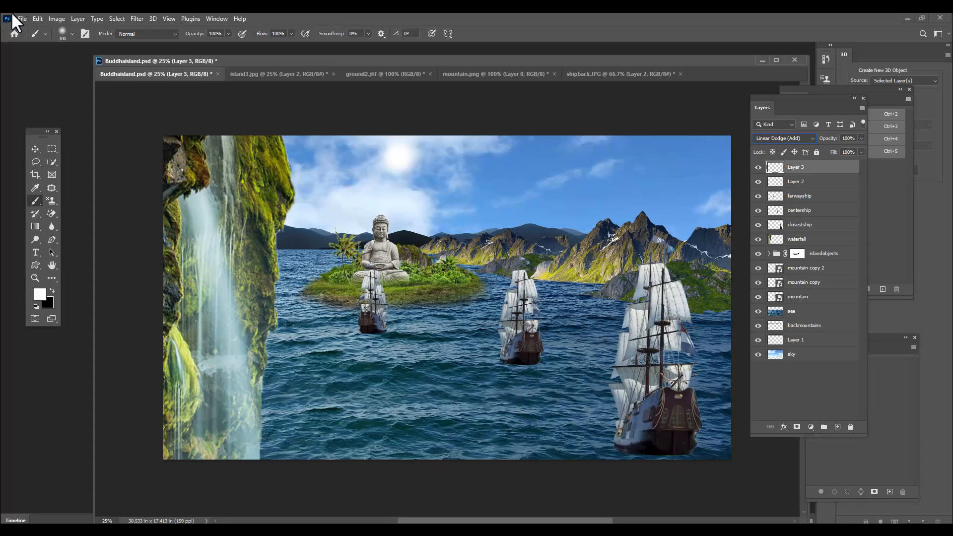
Paint a crisp white sun disc on Layer 3 at the centre of the glow with a hard 150 px brush.
left_click(62, 37)
left_click(58, 193)
left_click_drag(416, 63, 411, 64)
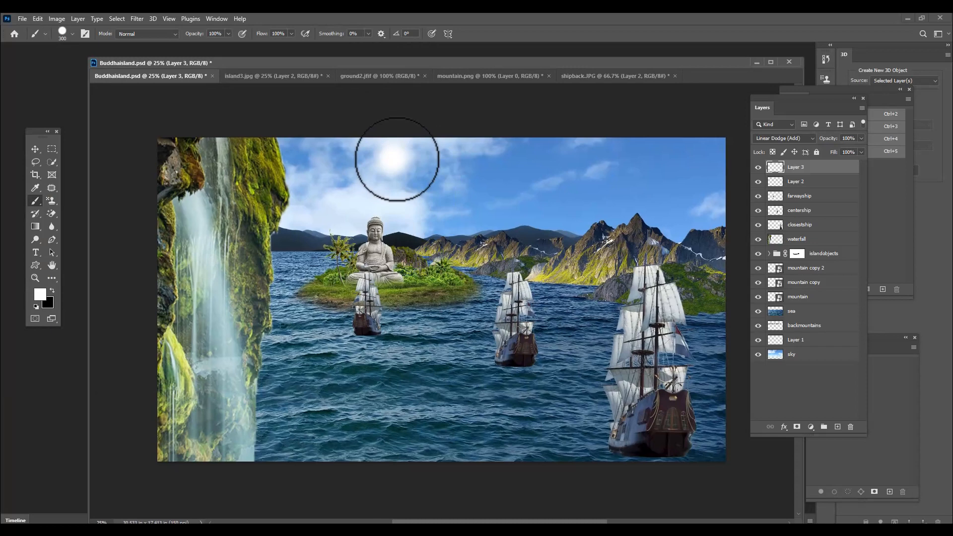
key("bracketleft")
key("bracketleft")
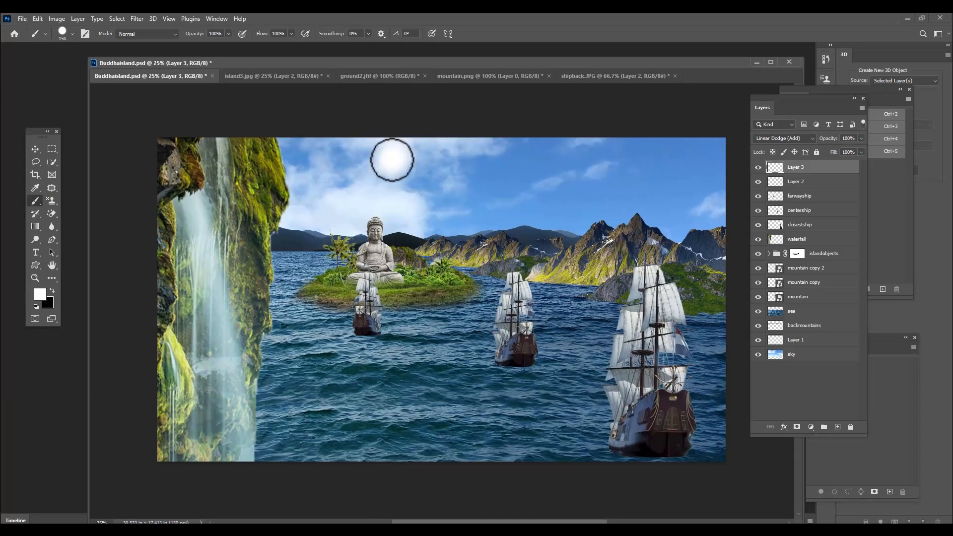
key("bracketleft")
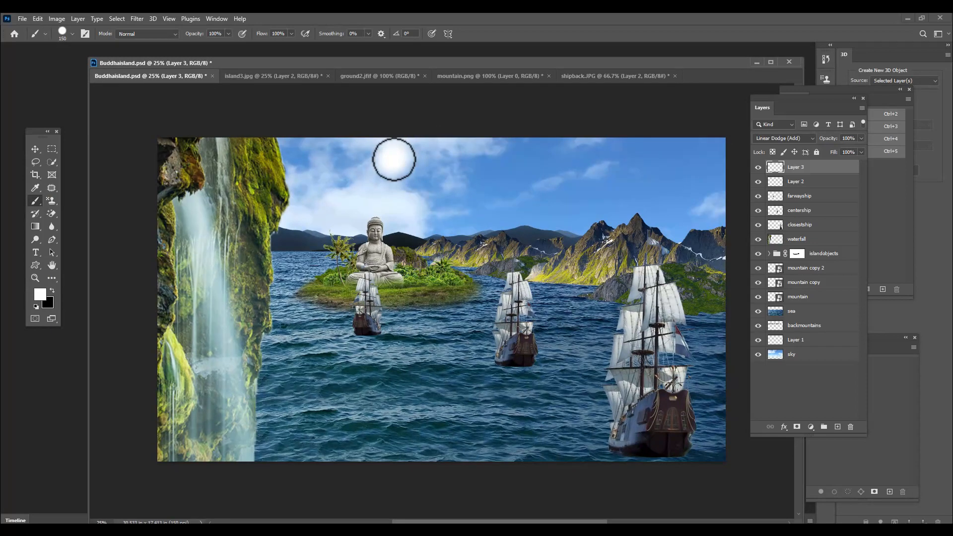
Reduce the sun glow layer's opacity to 64% and scale both sun layers together to about 124%.
left_click(802, 182)
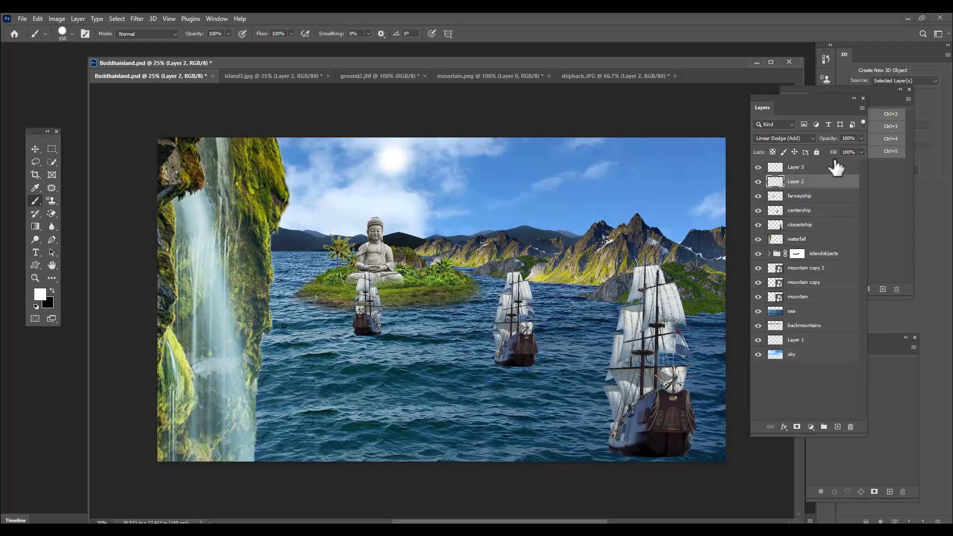
left_click(860, 139)
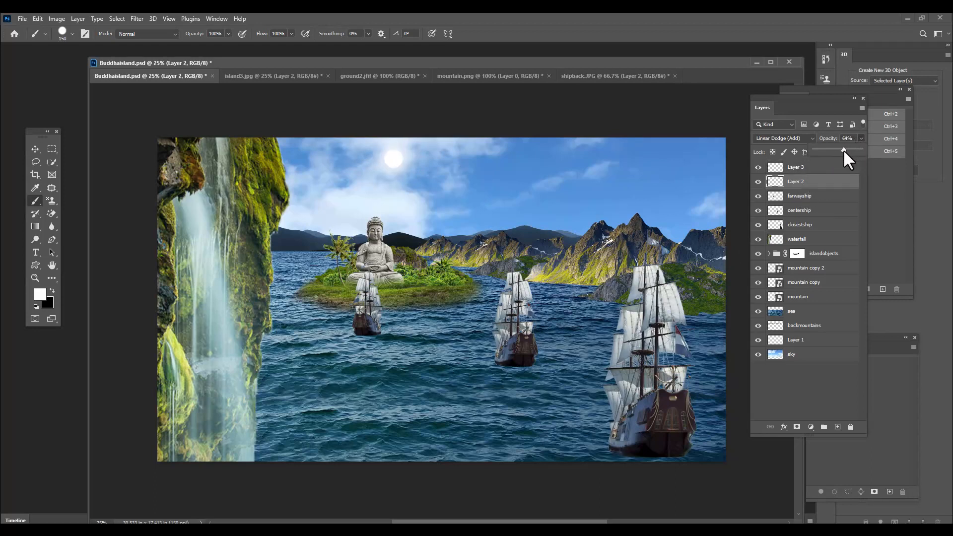
left_click(828, 168, "shift")
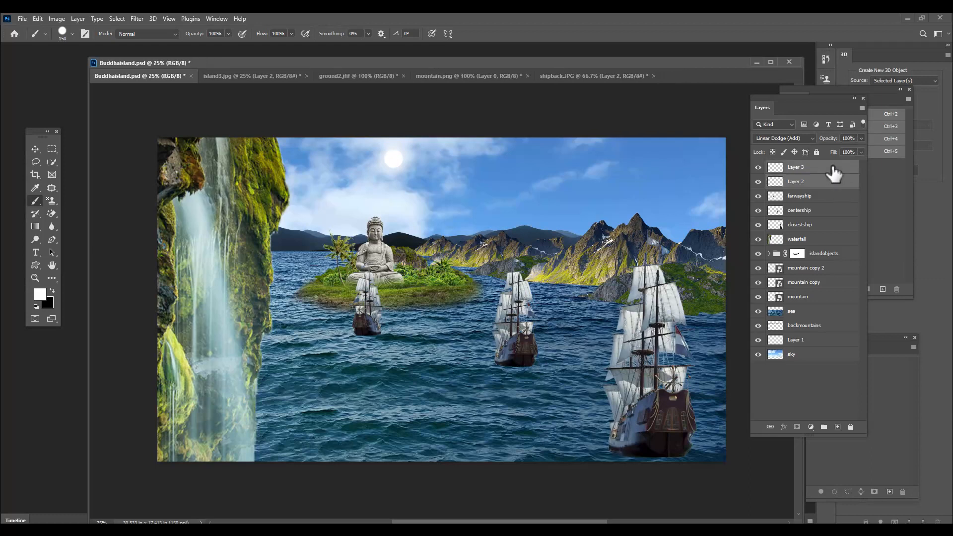
key("ctrl+t")
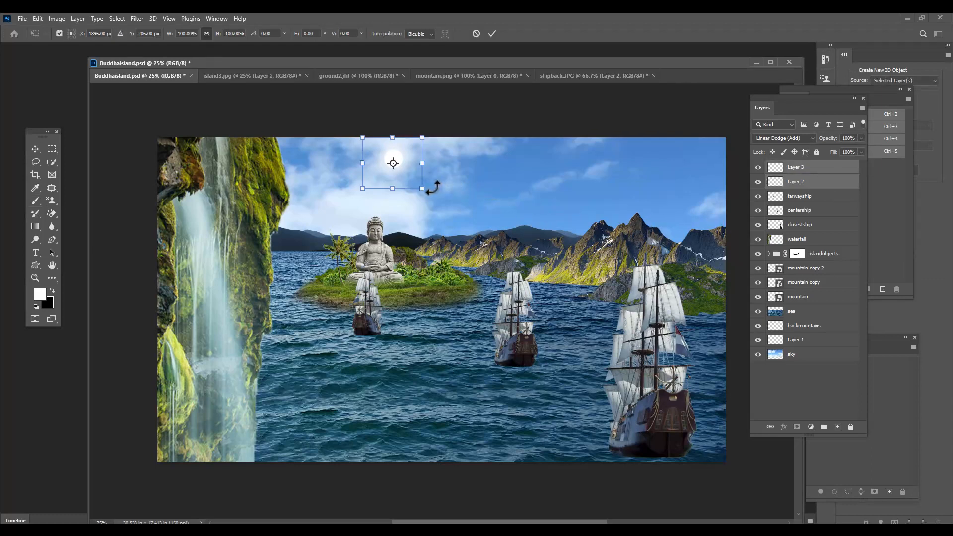
left_click_drag(423, 188, 429, 194)
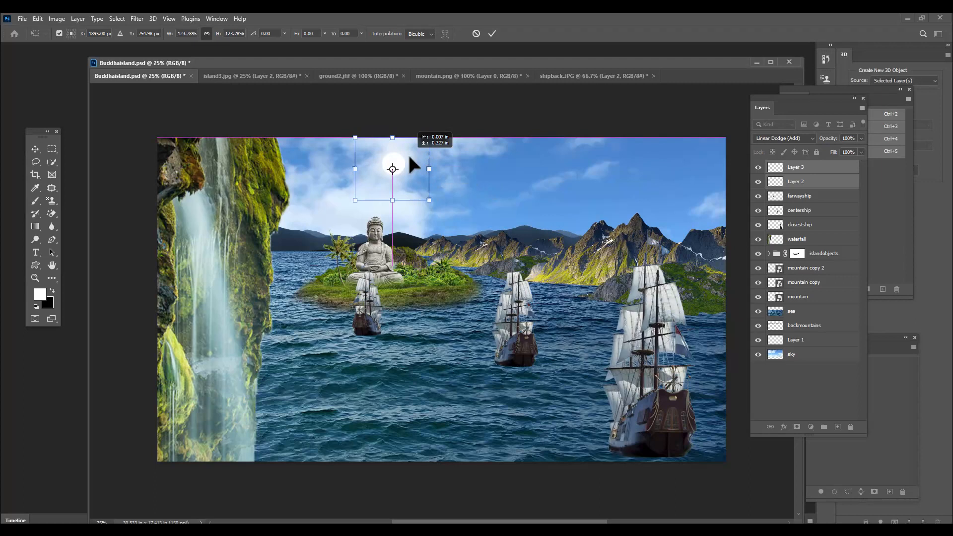
key("Return")
key("b")
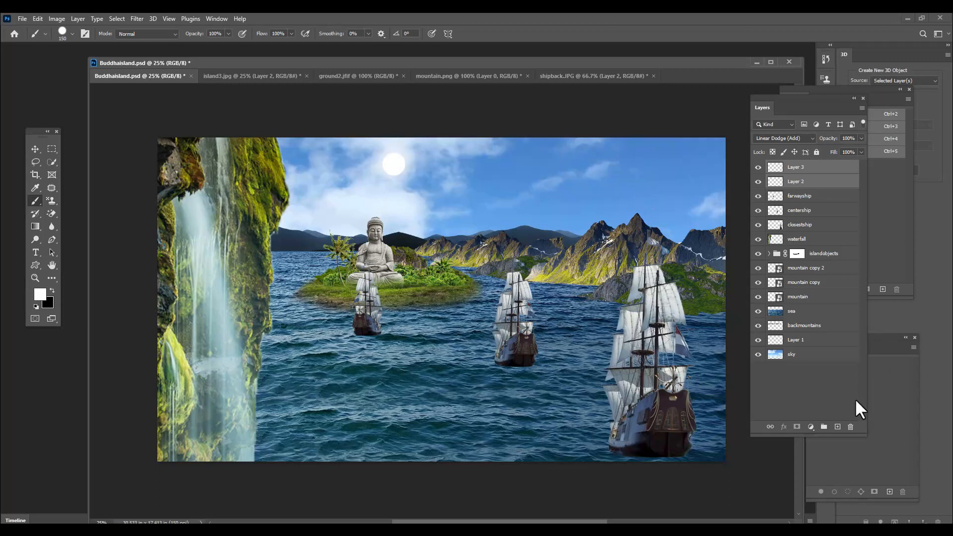
Rename Layer 3 as sun and Layer 2 as sunglow.
left_click(798, 168)
double_click(796, 168)
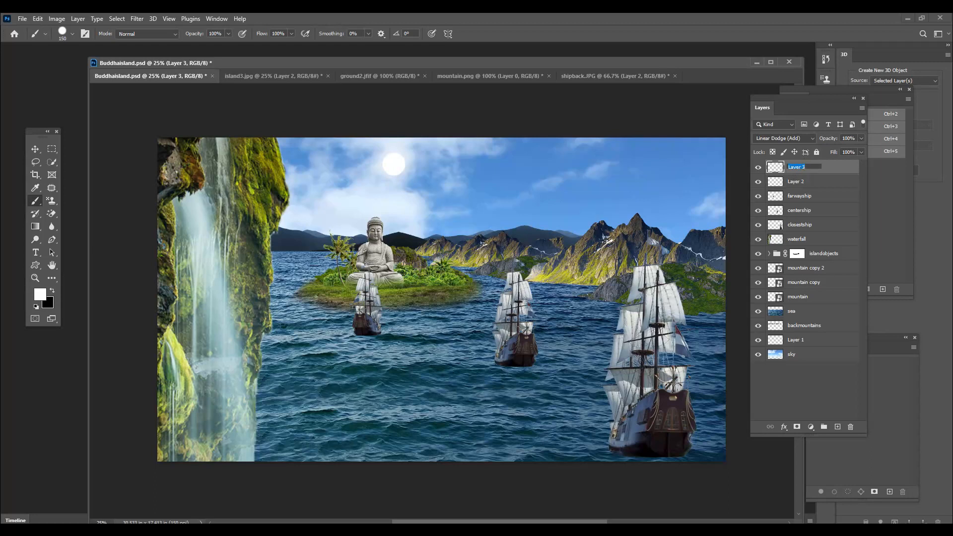
type("sun")
key("Return")
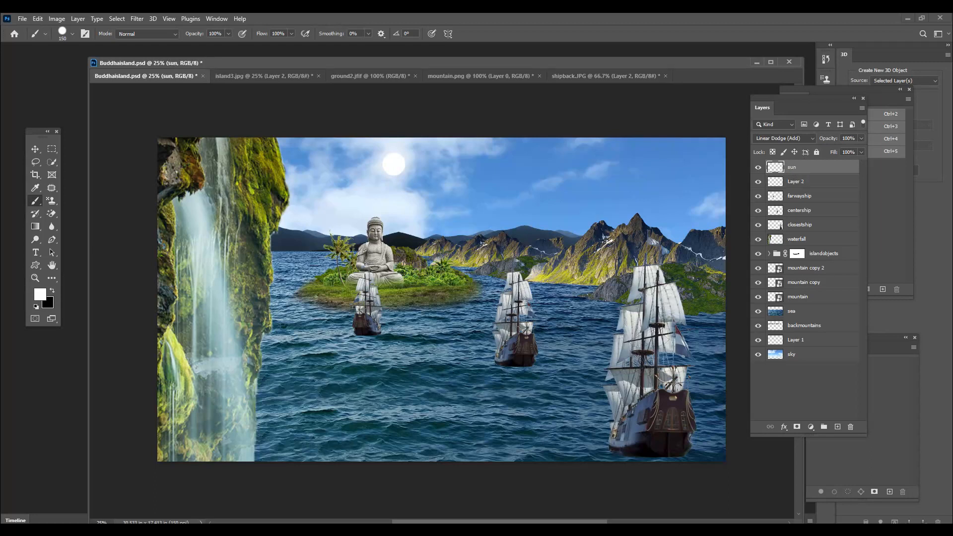
double_click(797, 182)
type("sun")
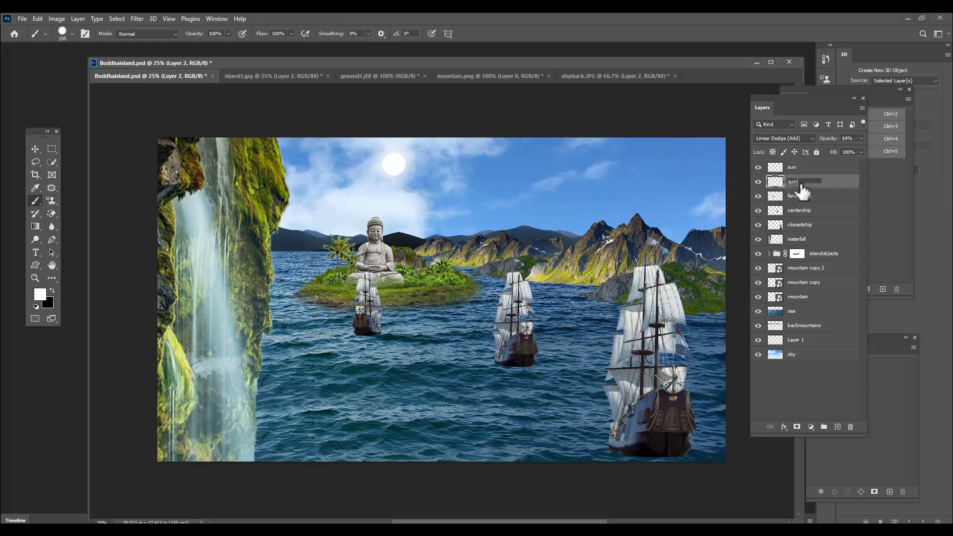
key("BackSpace")
key("Return")
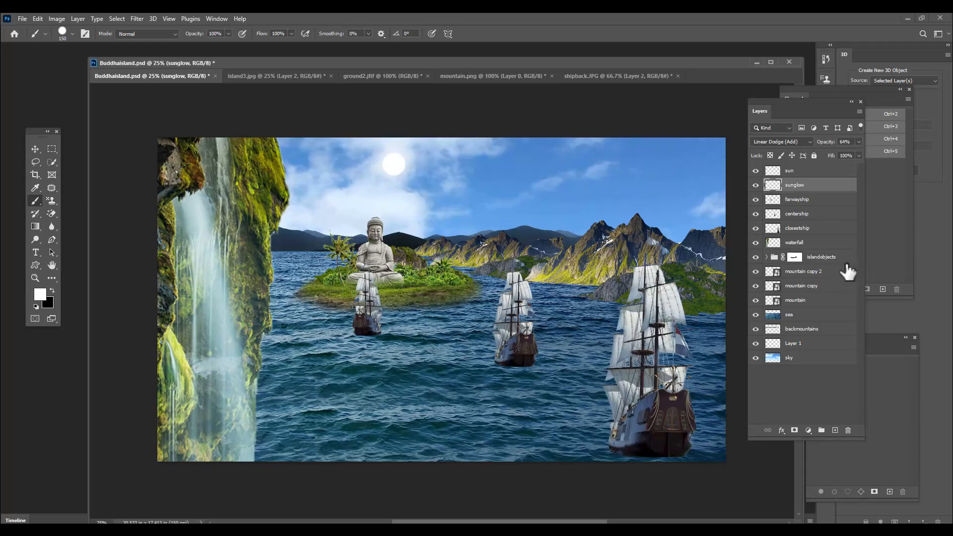
Identify the mountain copy 2 layer by toggling its visibility and rename it closestmountain.
left_click(826, 274)
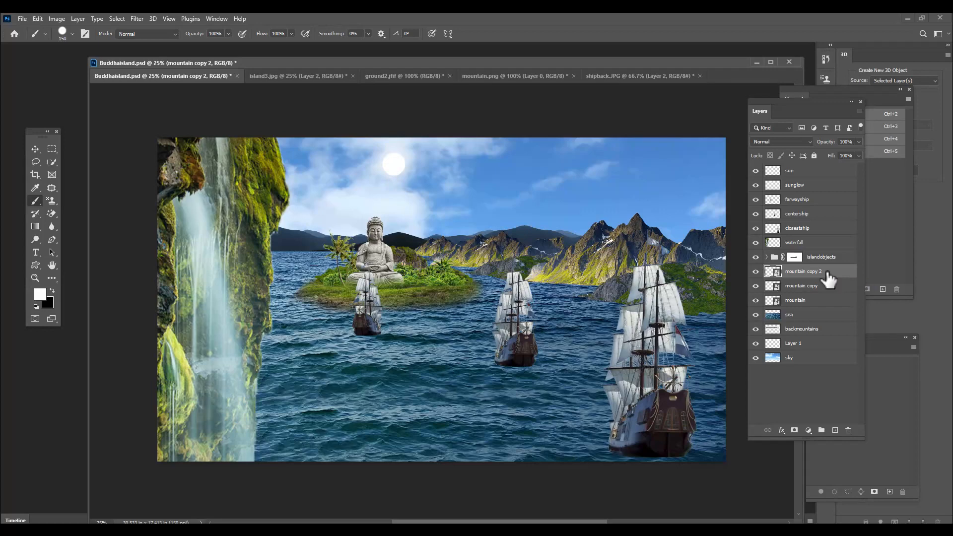
left_click(755, 272)
left_click(755, 271)
double_click(801, 271)
type("closestmount")
Rename the mountain copy layer as centermountain and the mountain layer as farmountain.
double_click(815, 286)
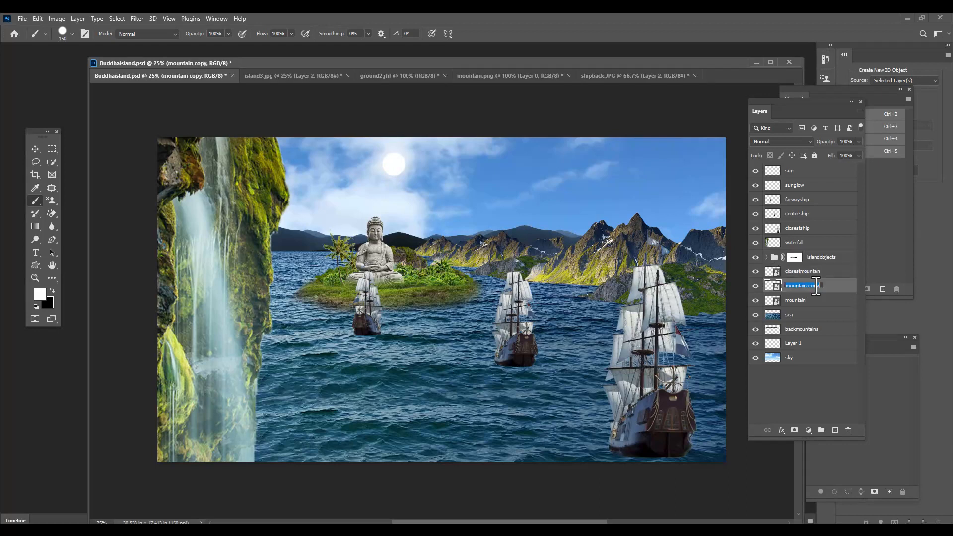
type("centermountain")
double_click(797, 301)
type("far")
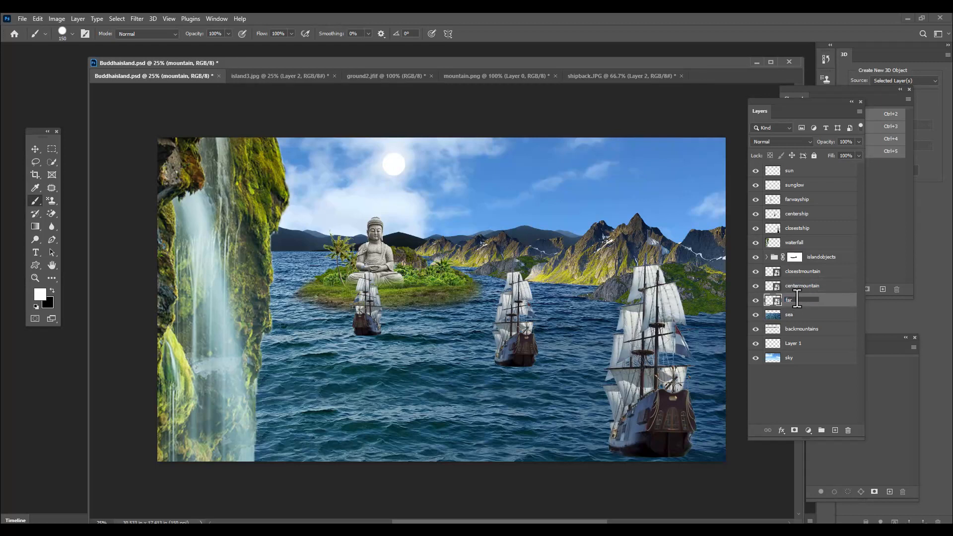
type("mountain")
key("Return")
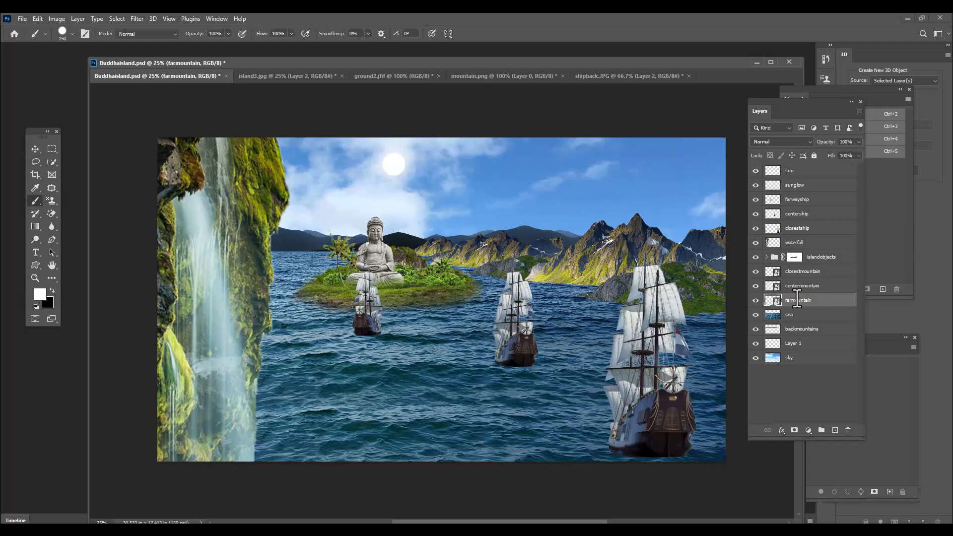
left_click(814, 274)
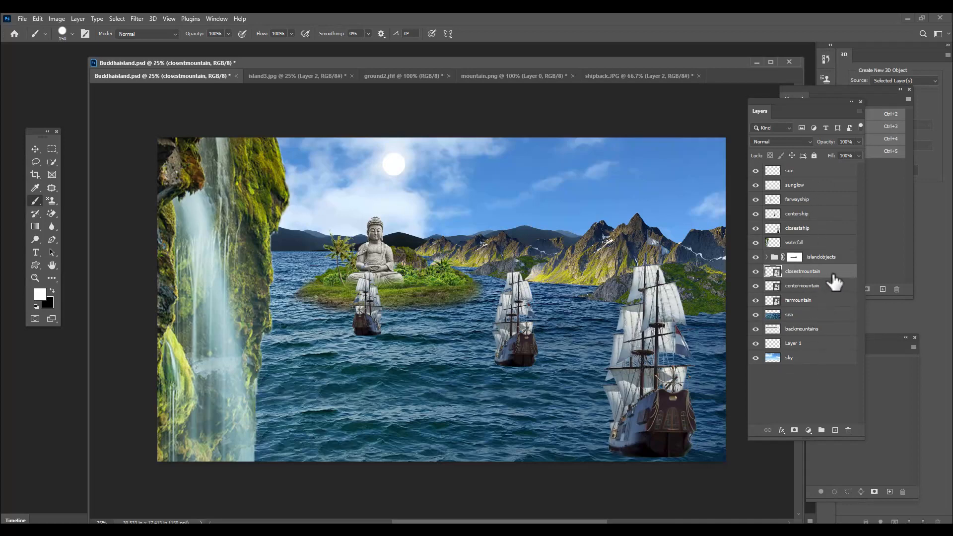
left_click(56, 19)
mouse_move(102, 43)
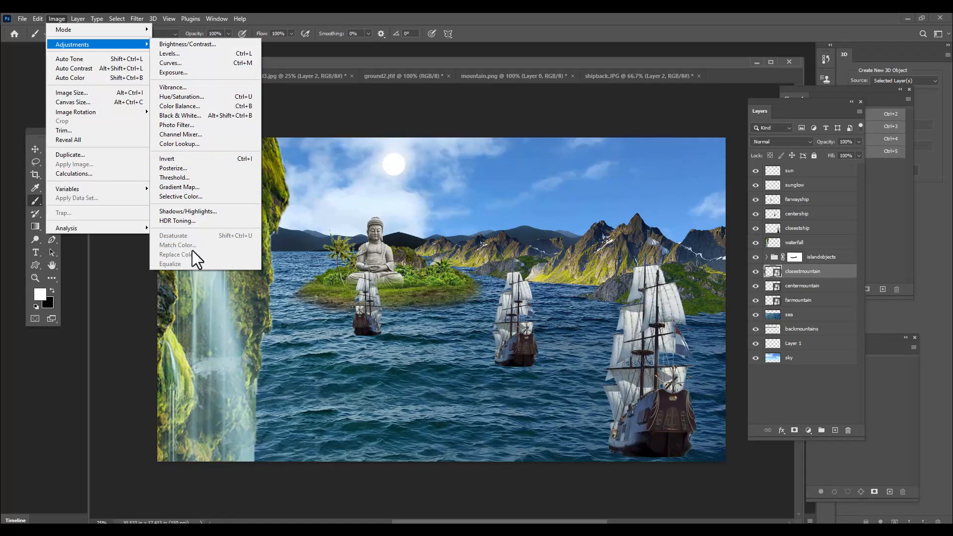
left_click(797, 269)
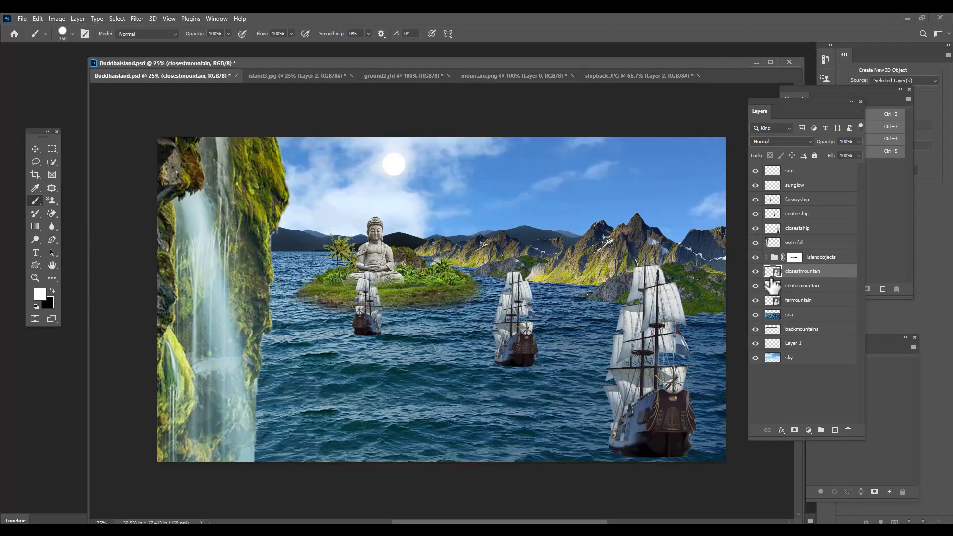
left_click(56, 18)
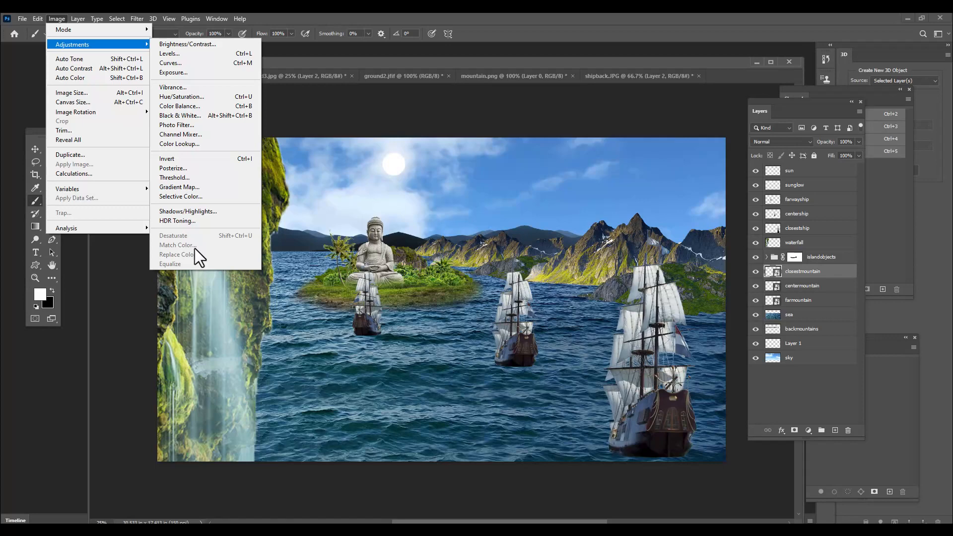
left_click(800, 271)
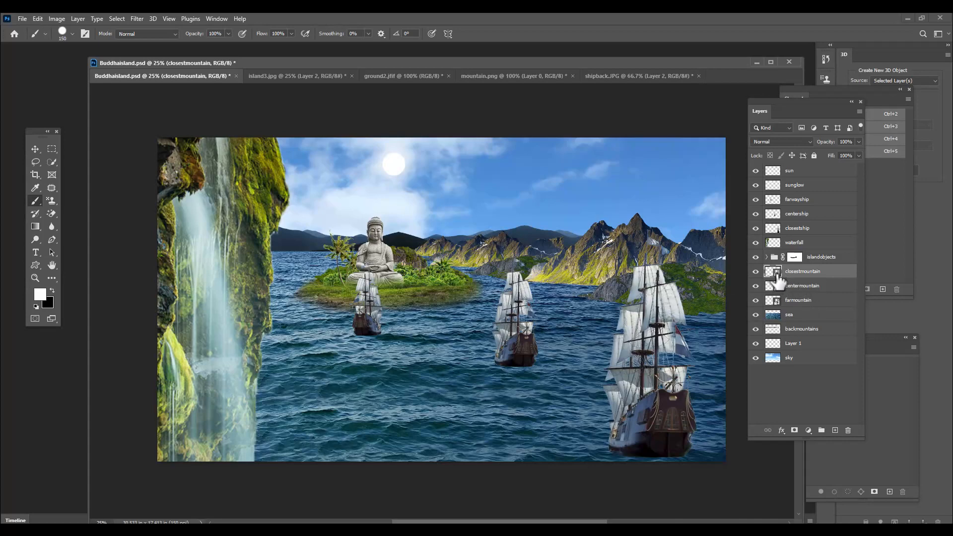
Open the contents of the closestmountain smart object and enlarge its document window to fit the mountains.
double_click(776, 273)
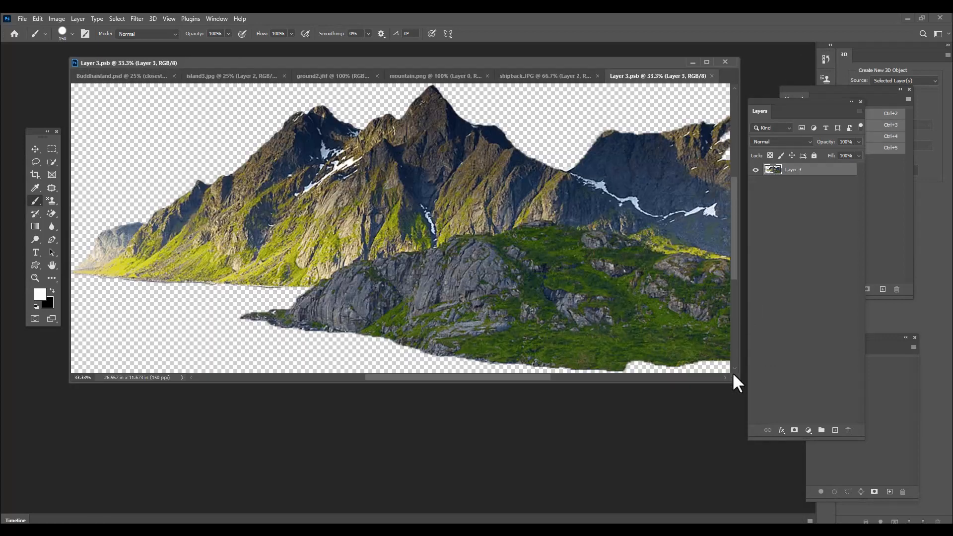
left_click_drag(737, 383, 729, 452)
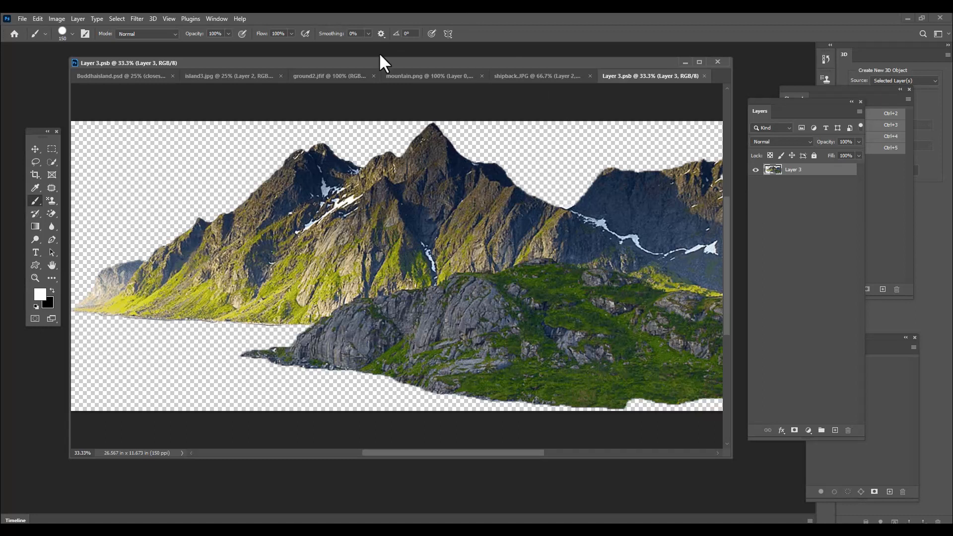
left_click_drag(383, 61, 387, 79)
Start Match Color on the mountain image with Buddhaisland.psd as the source and sea as the source layer.
left_click(61, 17)
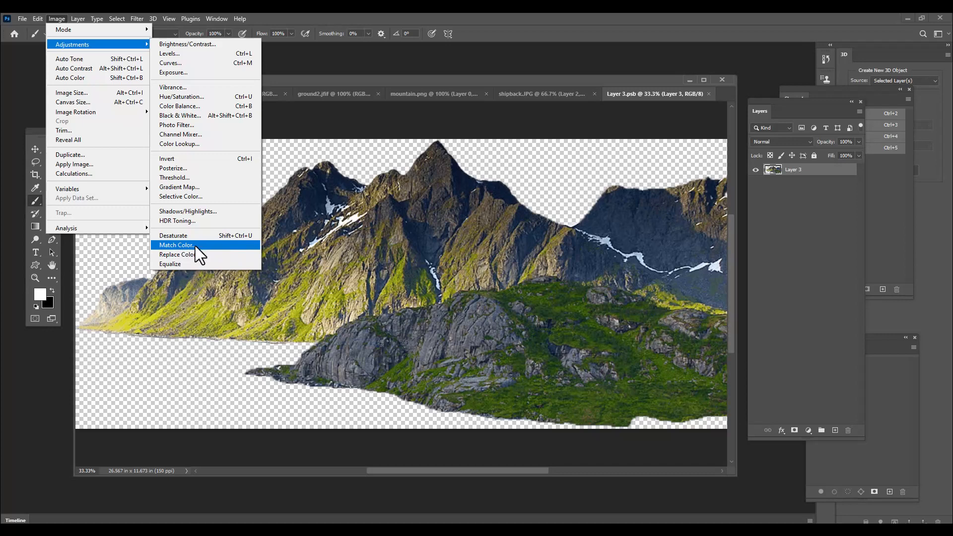
left_click(198, 246)
left_click_drag(490, 78, 440, 59)
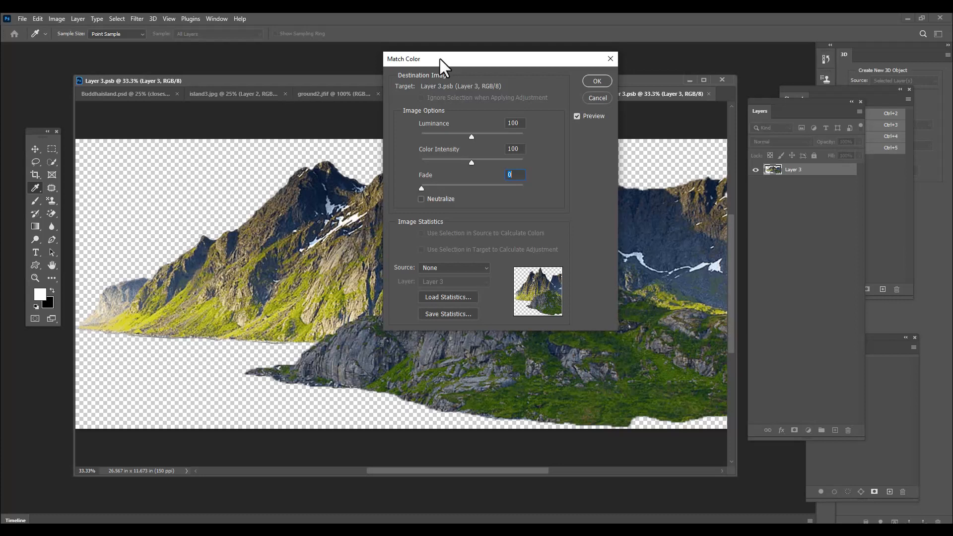
left_click_drag(454, 58, 433, 65)
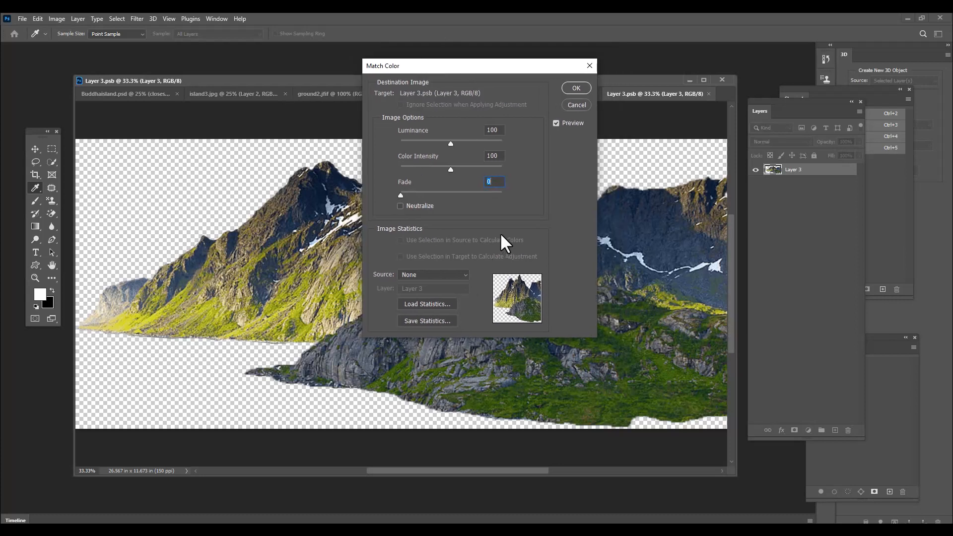
left_click_drag(461, 66, 458, 65)
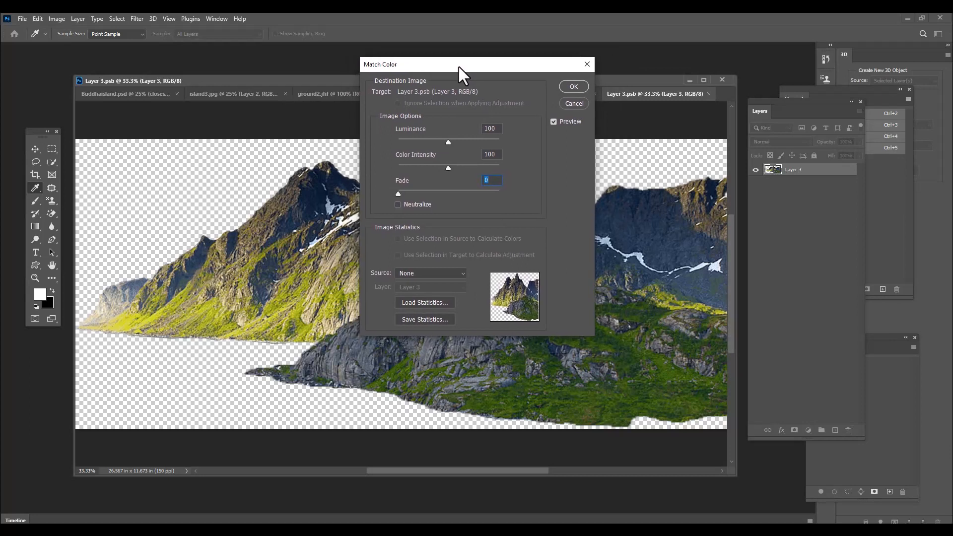
left_click_drag(443, 69, 457, 48)
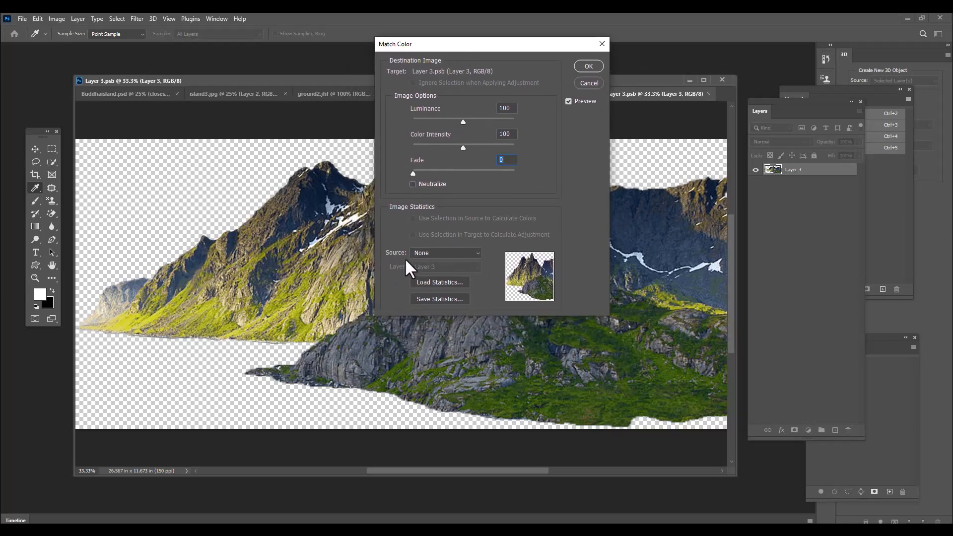
left_click(444, 252)
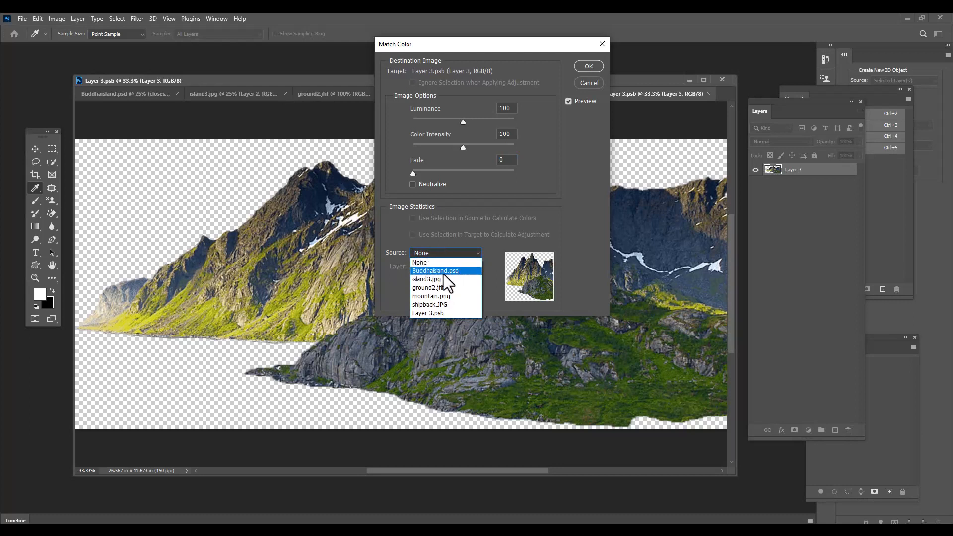
left_click(453, 271)
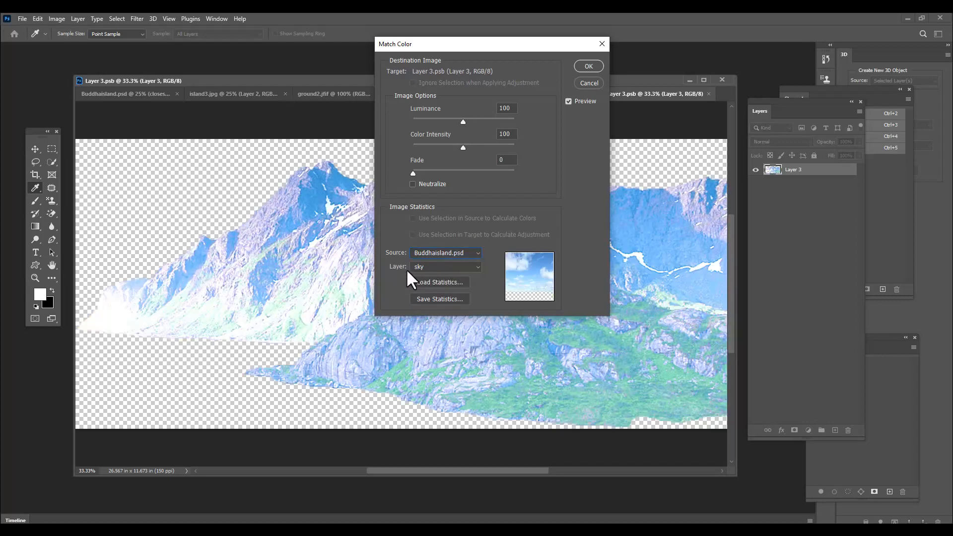
left_click(448, 267)
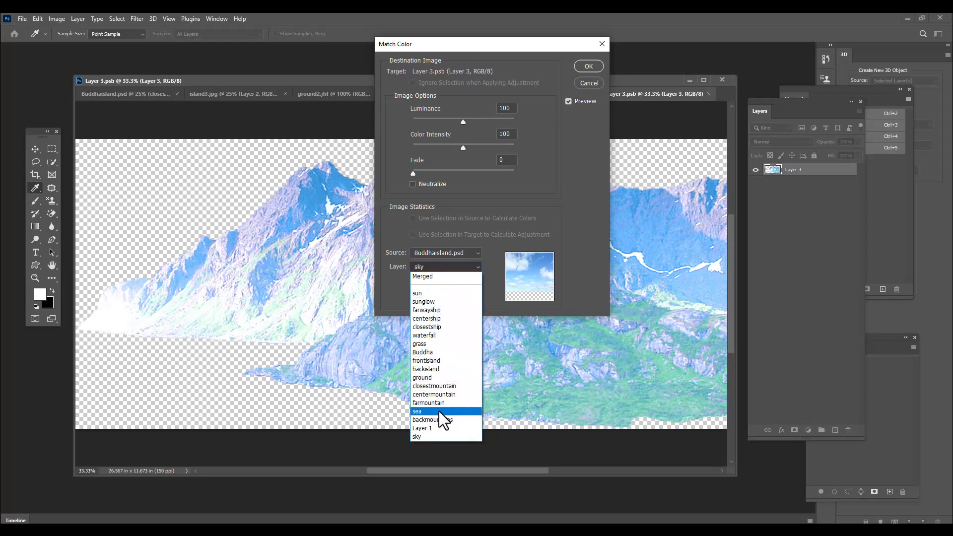
left_click(424, 412)
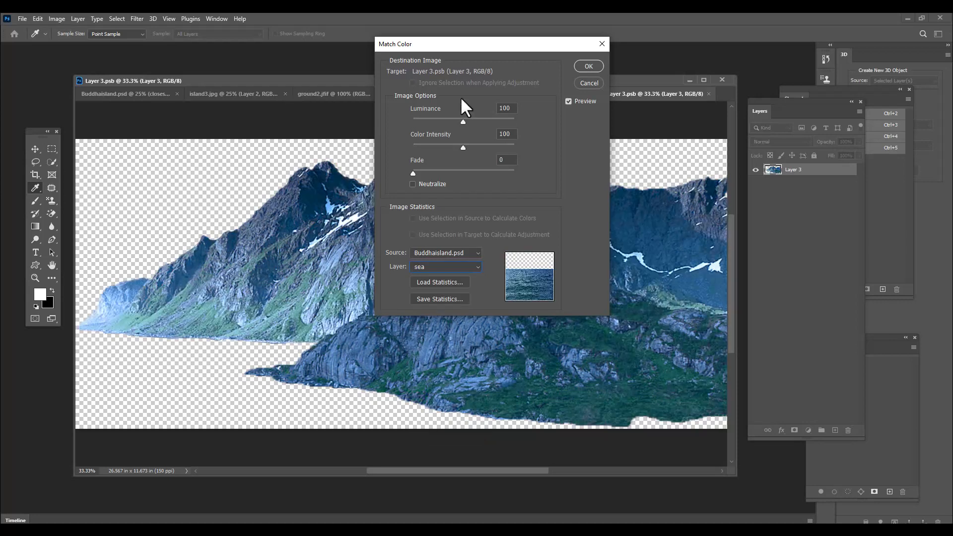
left_click_drag(460, 47, 651, 45)
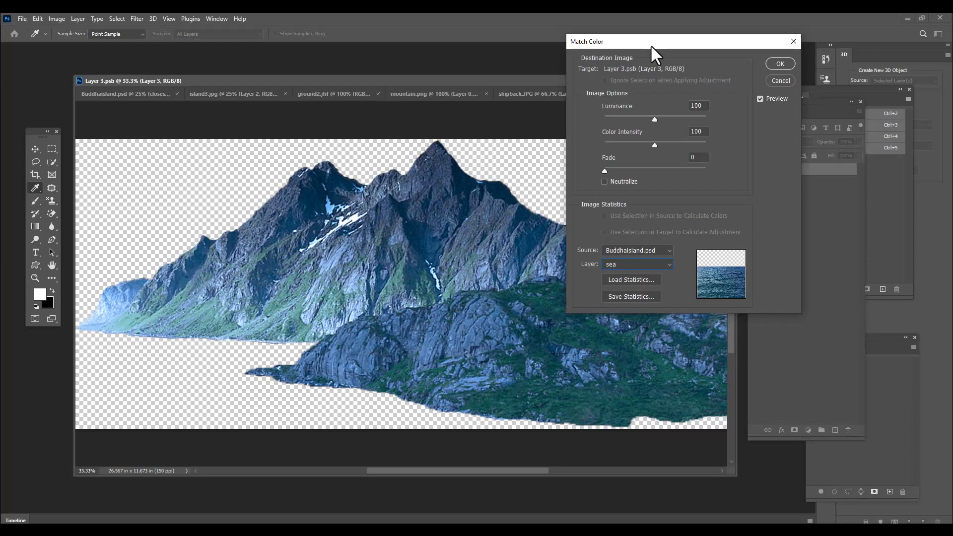
left_click_drag(633, 42, 586, 48)
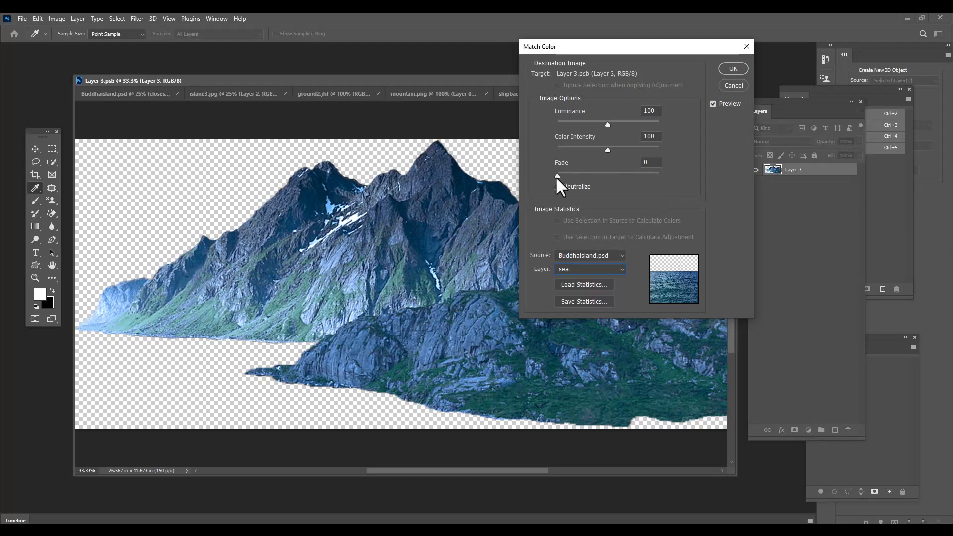
Set the mountain's Match Color options to Fade 32, Color Intensity 94 and Luminance 93, and apply the adjustment.
left_click_drag(558, 176, 594, 176)
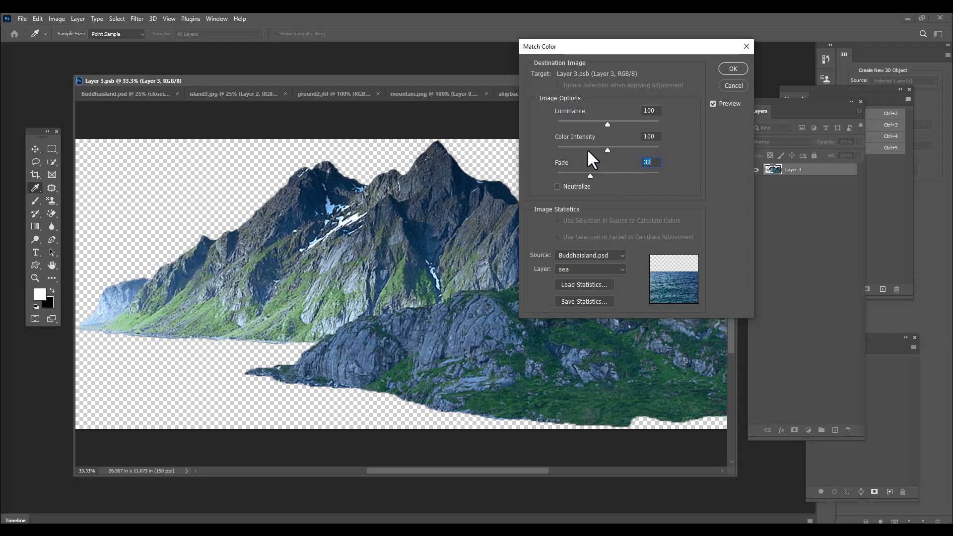
left_click_drag(610, 150, 626, 150)
left_click_drag(634, 150, 600, 154)
left_click_drag(602, 155, 603, 156)
key("shift+Tab")
mouse_move(608, 124)
left_mouse_down()
mouse_move(619, 123)
mouse_move(598, 127)
mouse_move(619, 127)
mouse_move(577, 131)
mouse_move(608, 131)
left_mouse_up()
left_click(606, 130)
left_click_drag(607, 127, 605, 126)
mouse_move(568, 50)
left_mouse_down()
mouse_move(590, 49)
mouse_move(567, 54)
left_mouse_up()
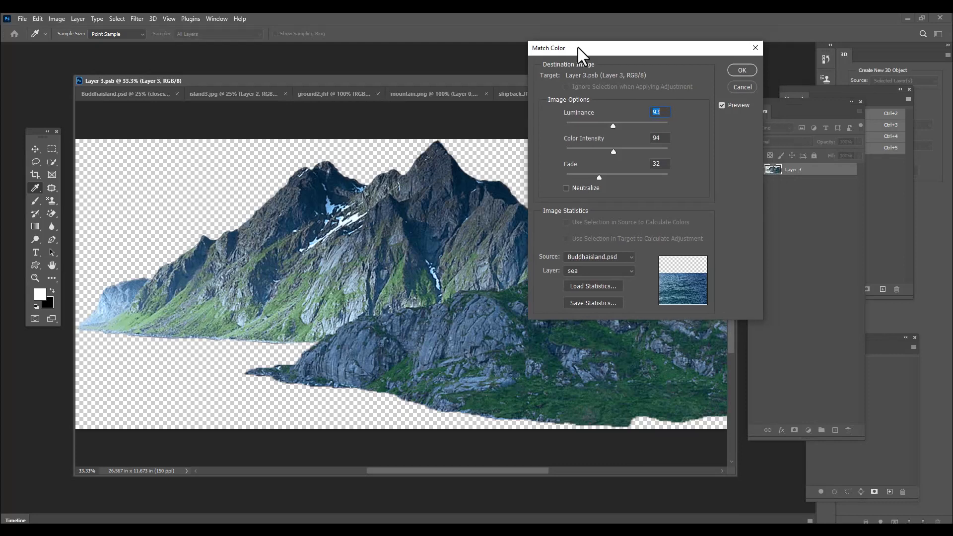
left_click(734, 74)
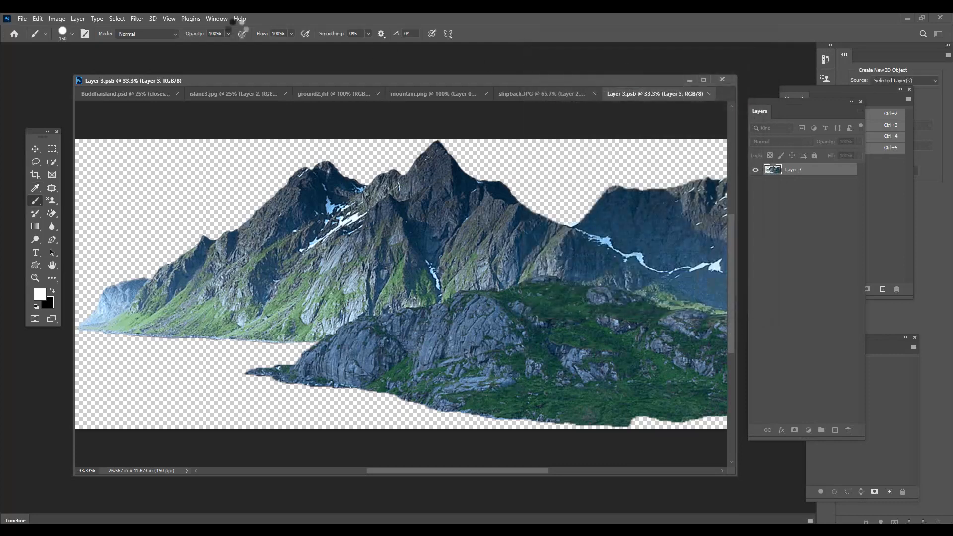
Save the edited mountain smart object contents and return to the Buddhaisland.psd document.
left_click(22, 18)
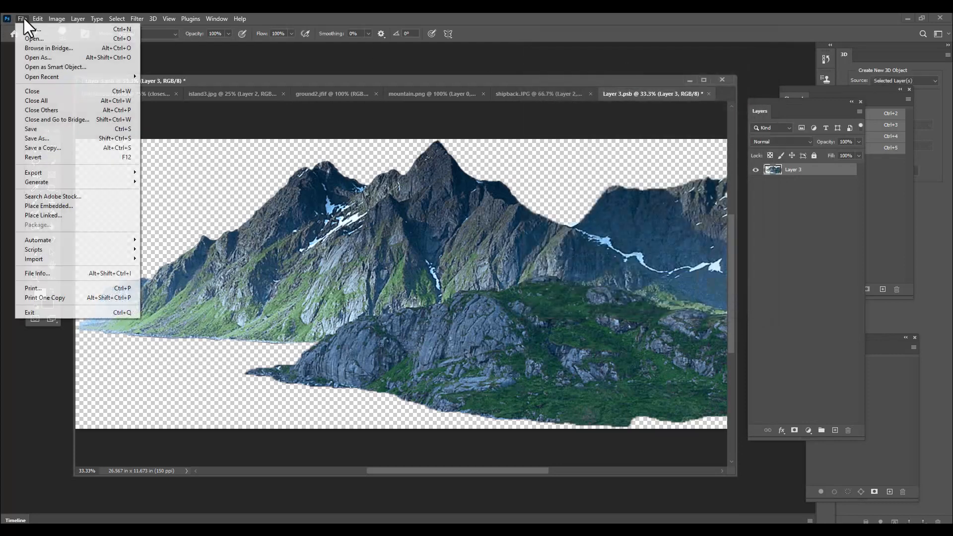
left_click(50, 129)
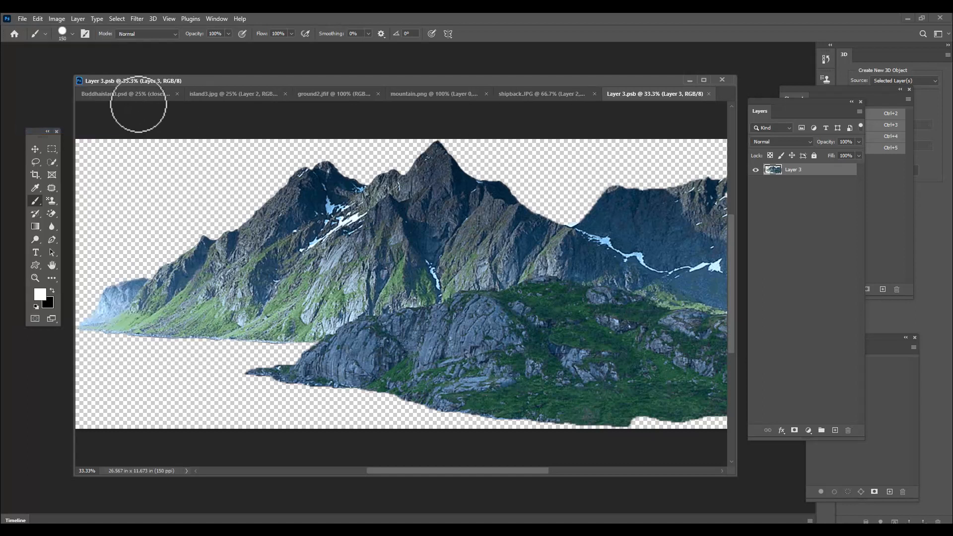
left_click(111, 92)
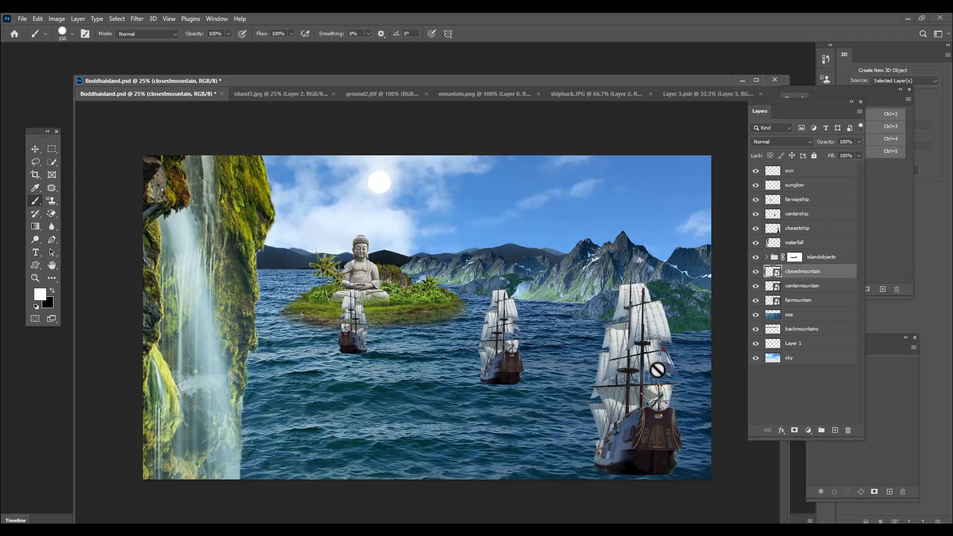
Start Match Color on the closestship layer with Buddhaisland.psd as the source and sea as the source layer.
left_click(820, 215)
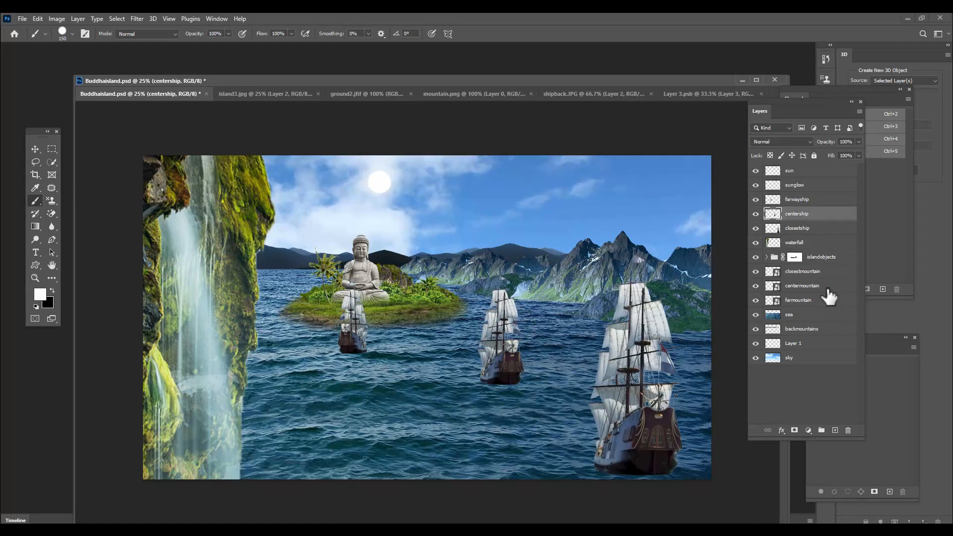
left_click(818, 229)
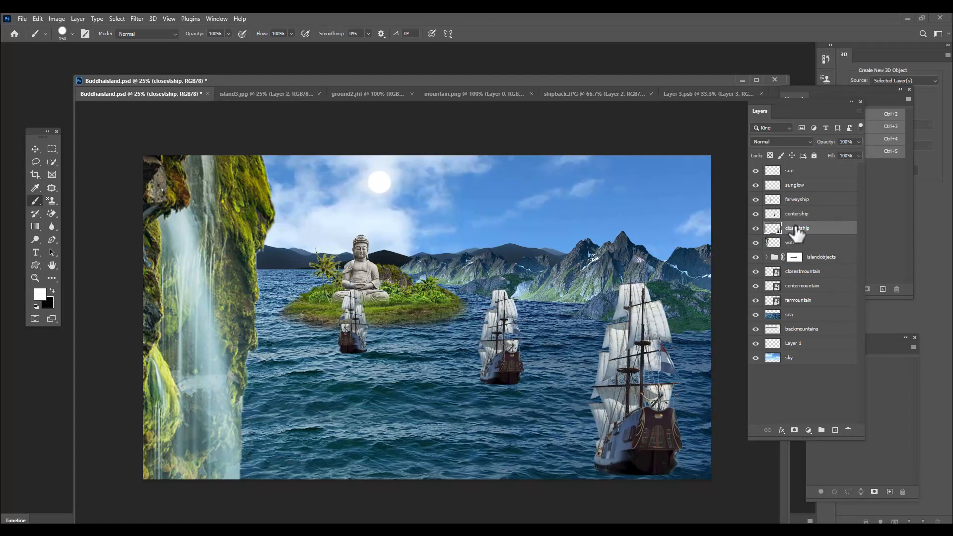
left_click(58, 19)
mouse_move(85, 45)
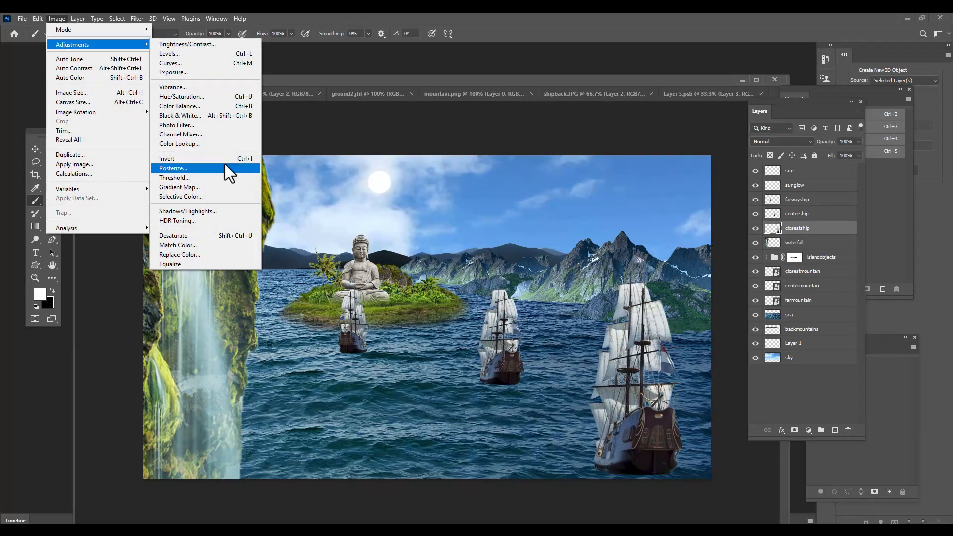
left_click(200, 245)
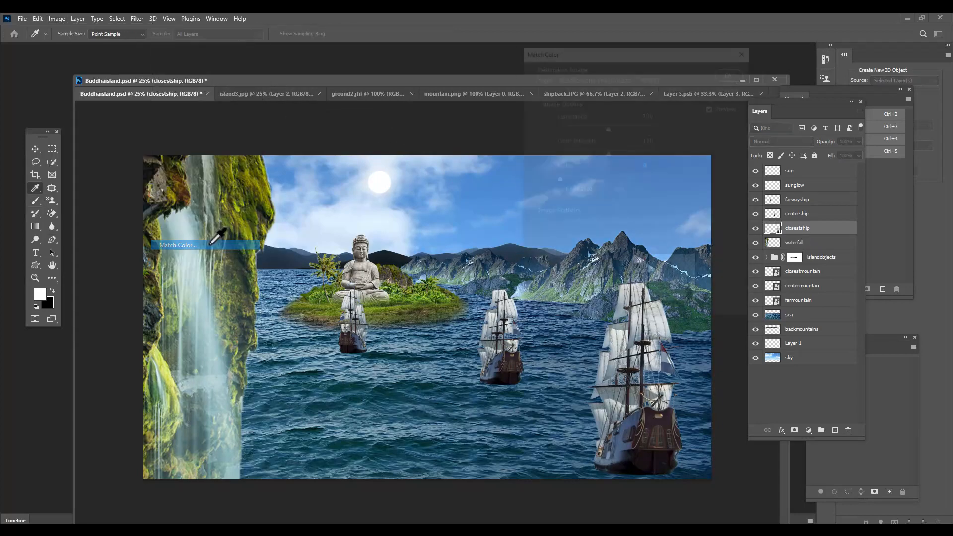
left_click_drag(579, 52, 659, 60)
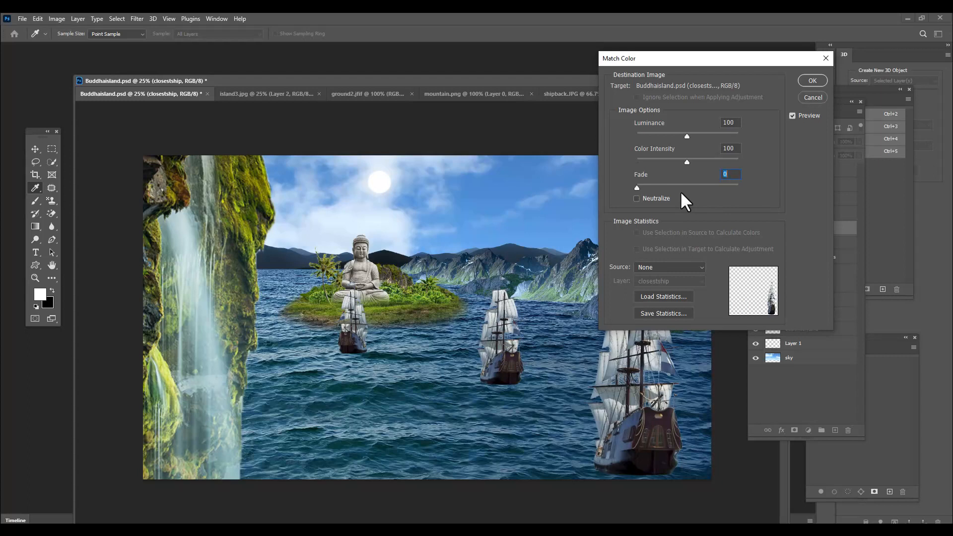
left_click(669, 267)
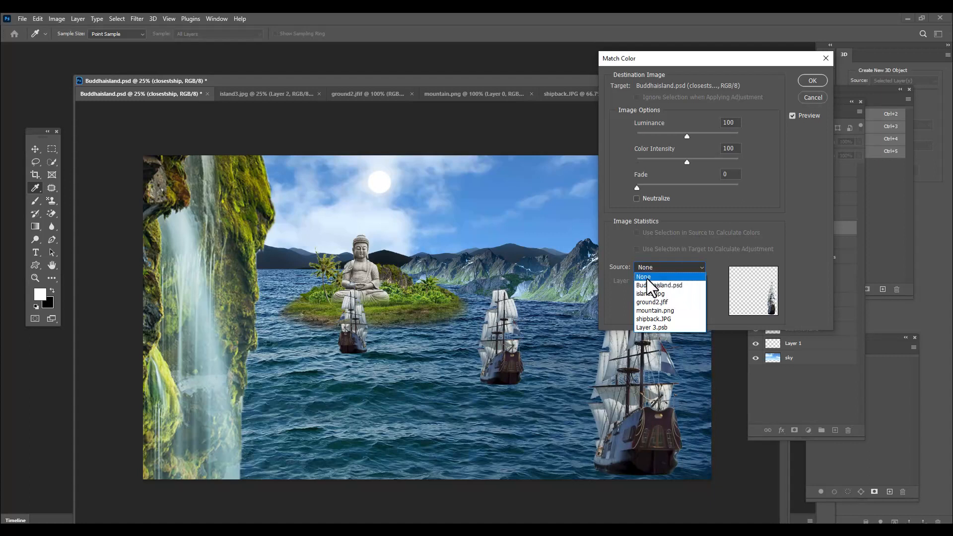
left_click(658, 286)
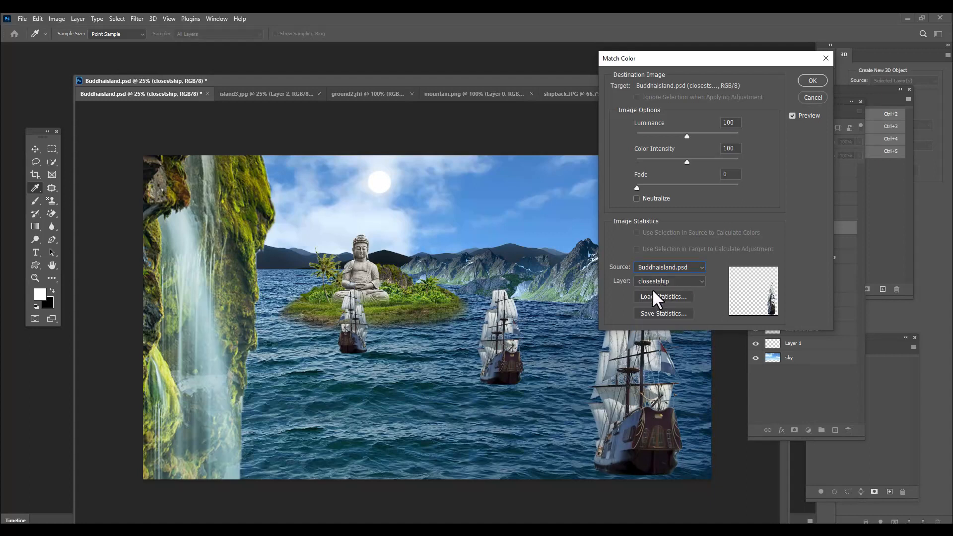
left_click(680, 281)
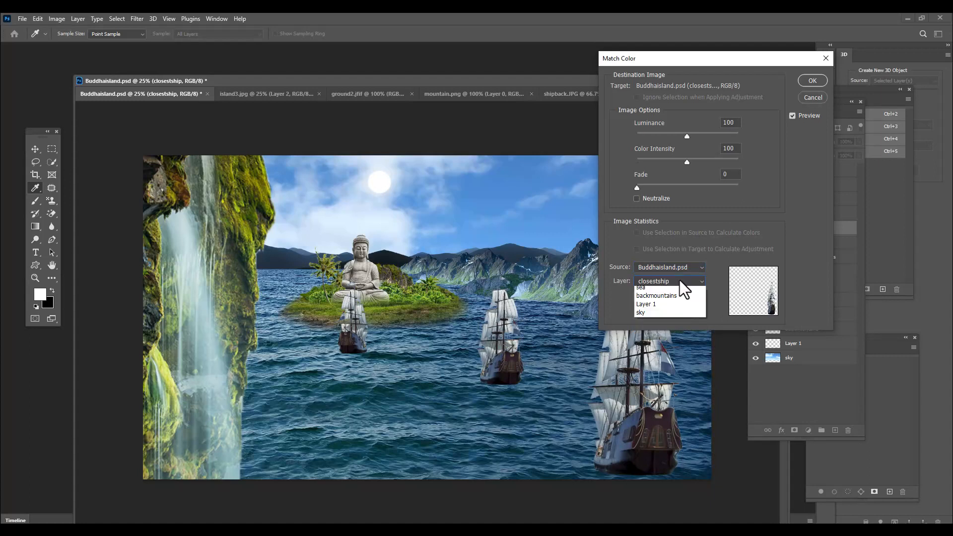
left_click(654, 422)
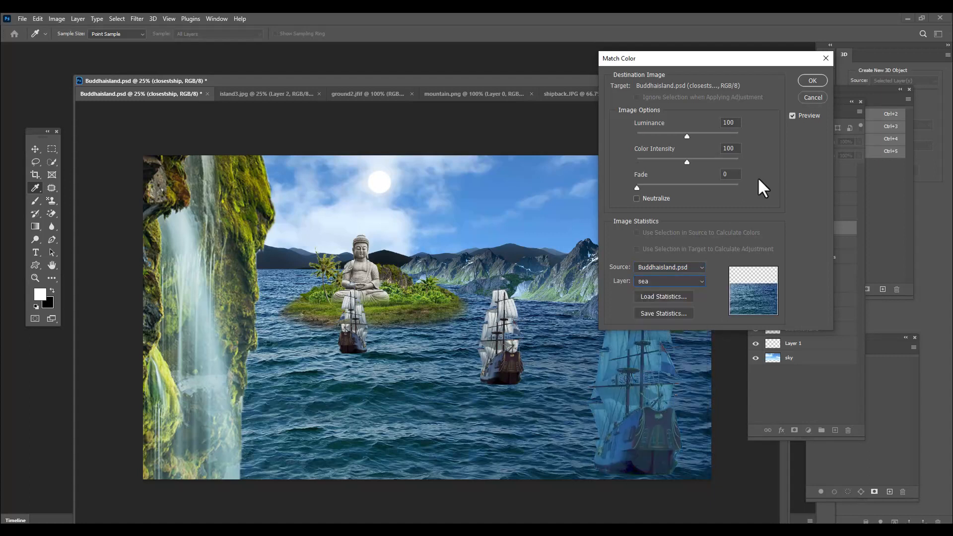
Set the closestship colour match's Fade to 72 and apply it.
left_click_drag(675, 64, 702, 40)
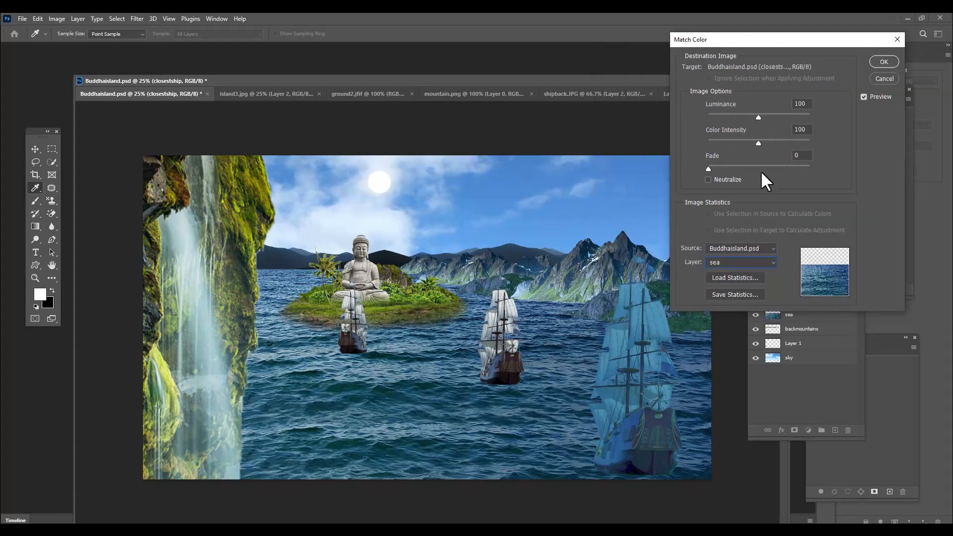
left_click_drag(759, 165, 772, 168)
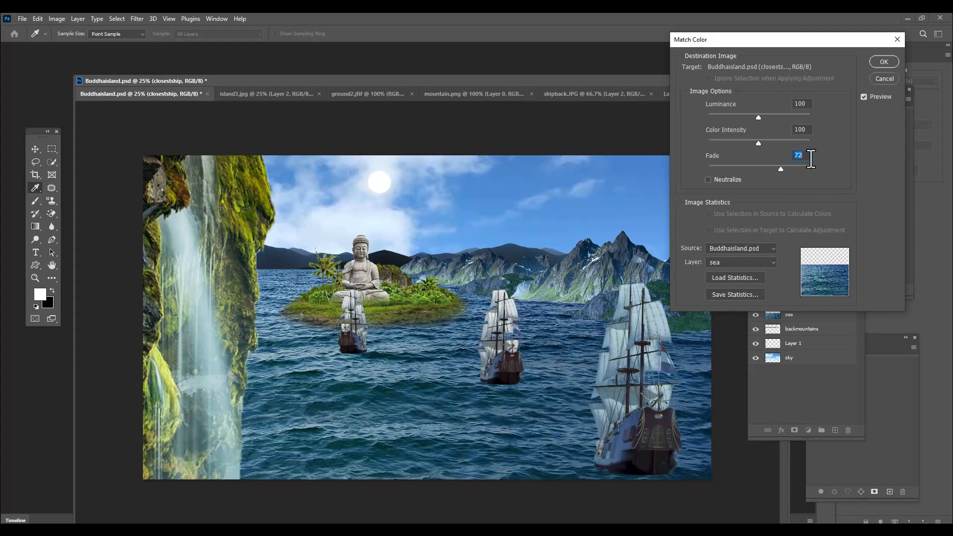
left_click_drag(758, 44, 731, 49)
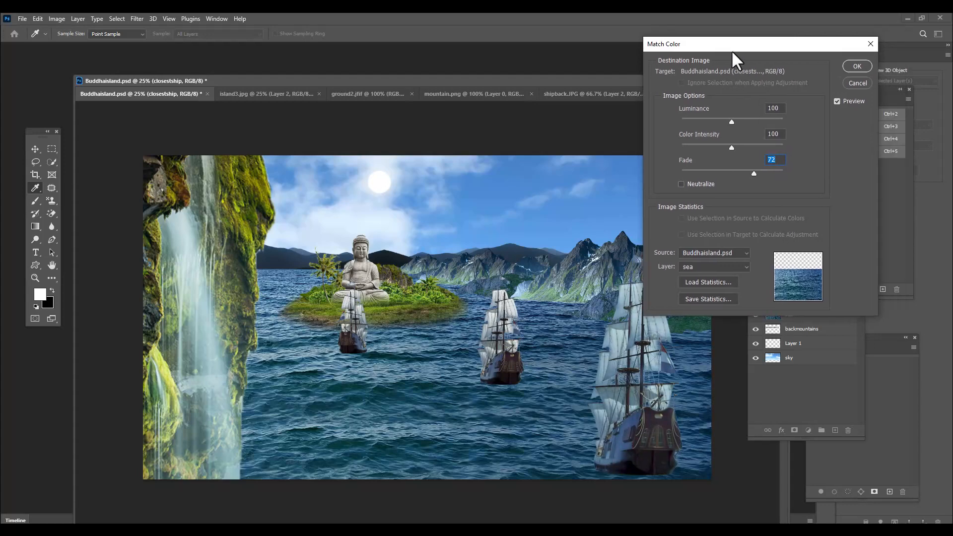
left_click(857, 65)
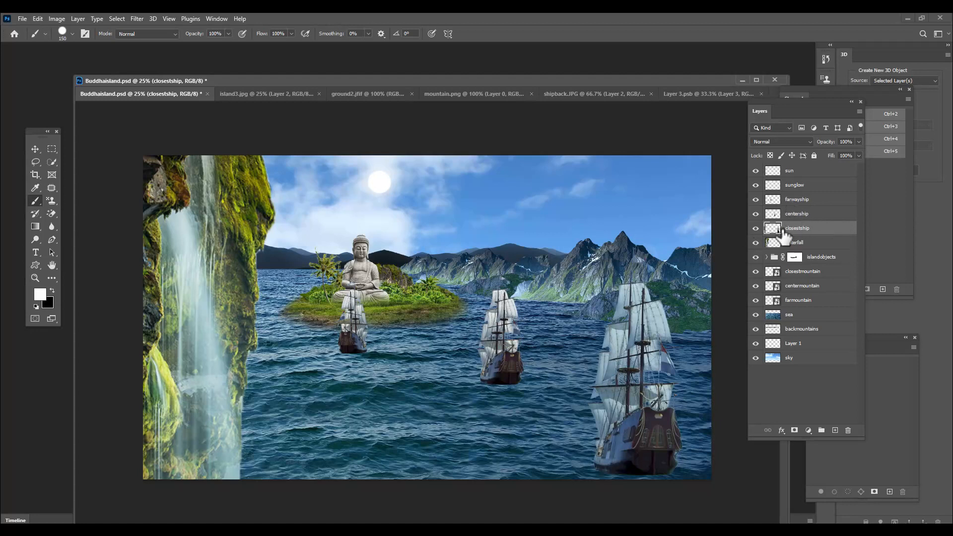
Start Match Color on the centership layer with Buddhaisland.psd as the source and sea as the source layer.
left_click(821, 216)
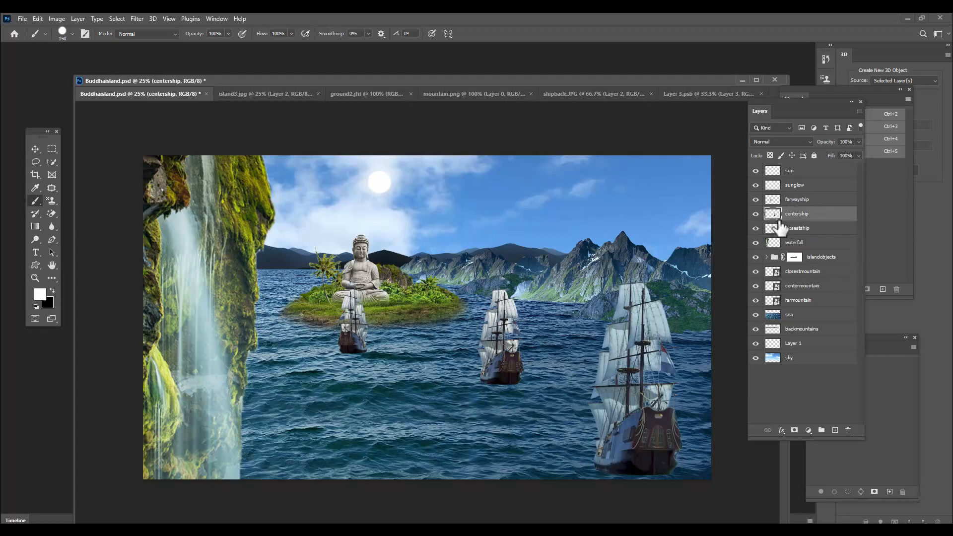
left_click(56, 18)
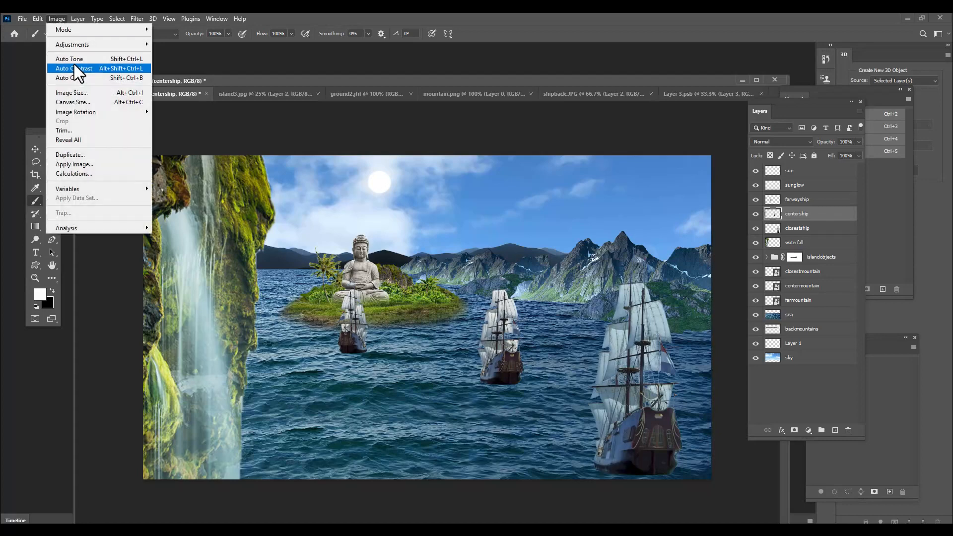
mouse_move(81, 44)
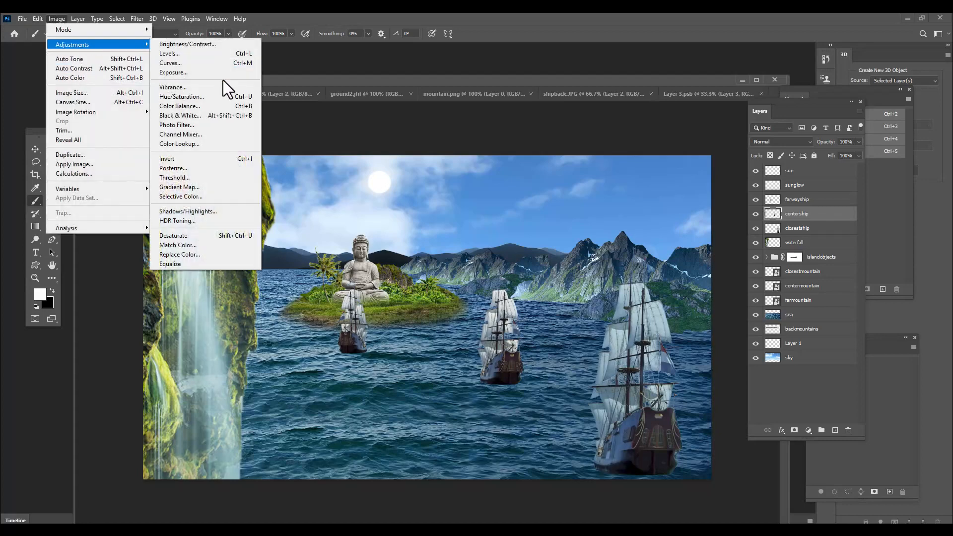
left_click(209, 244)
left_click(717, 254)
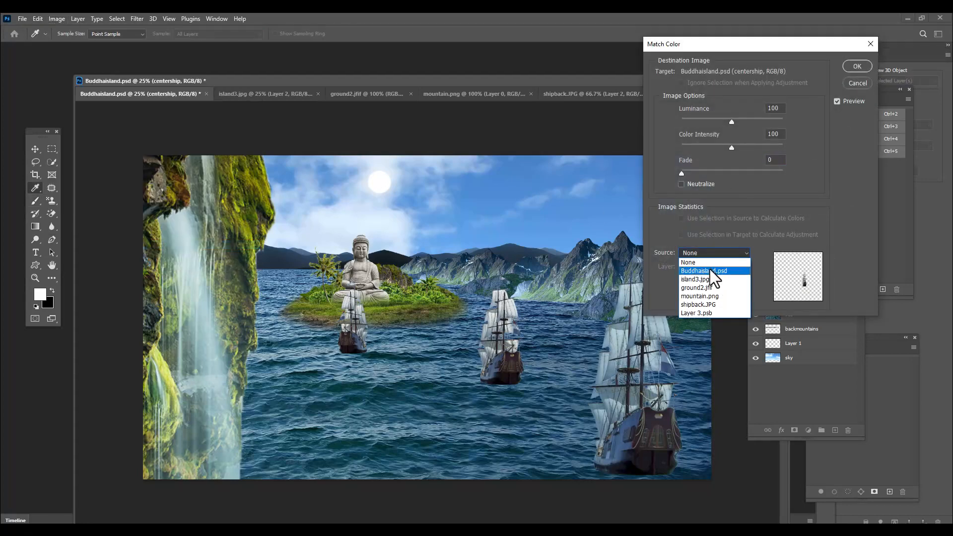
left_click(722, 271)
left_click(719, 267)
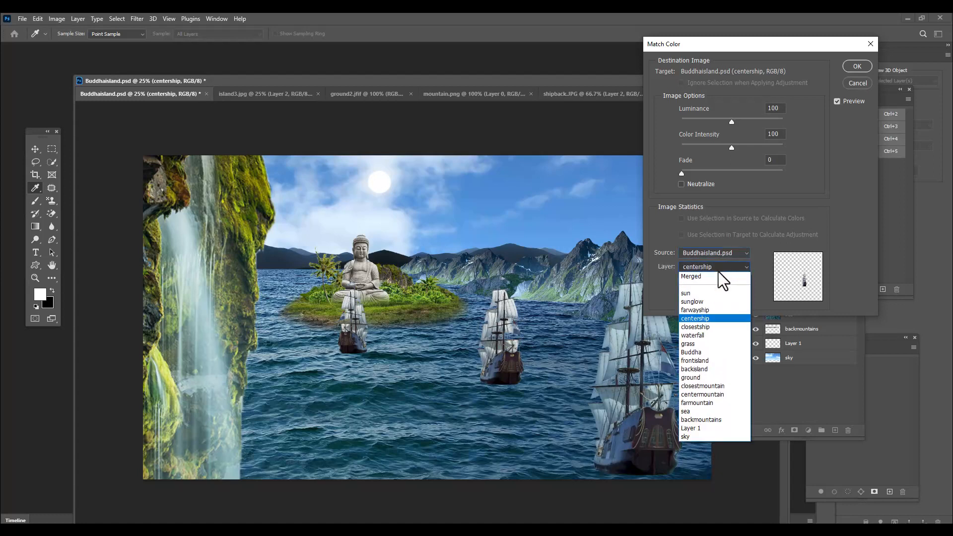
left_click(693, 412)
Set the centership colour match's Fade to 70 and apply it.
left_click(784, 160)
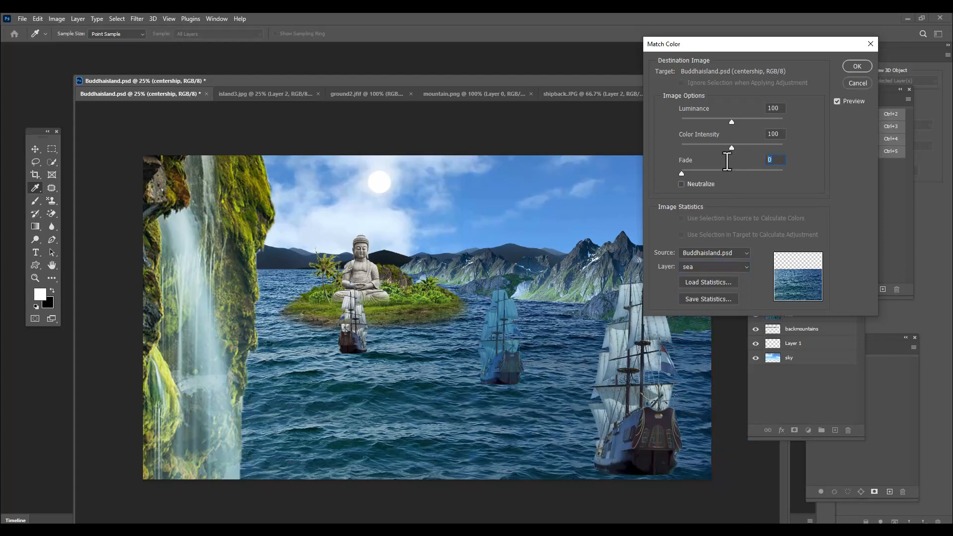
type("70")
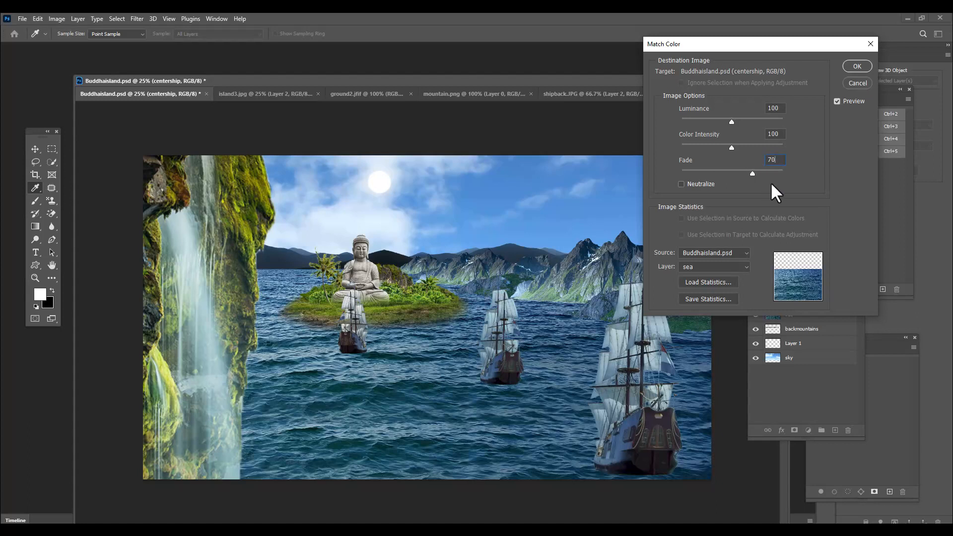
left_click_drag(763, 48, 702, 50)
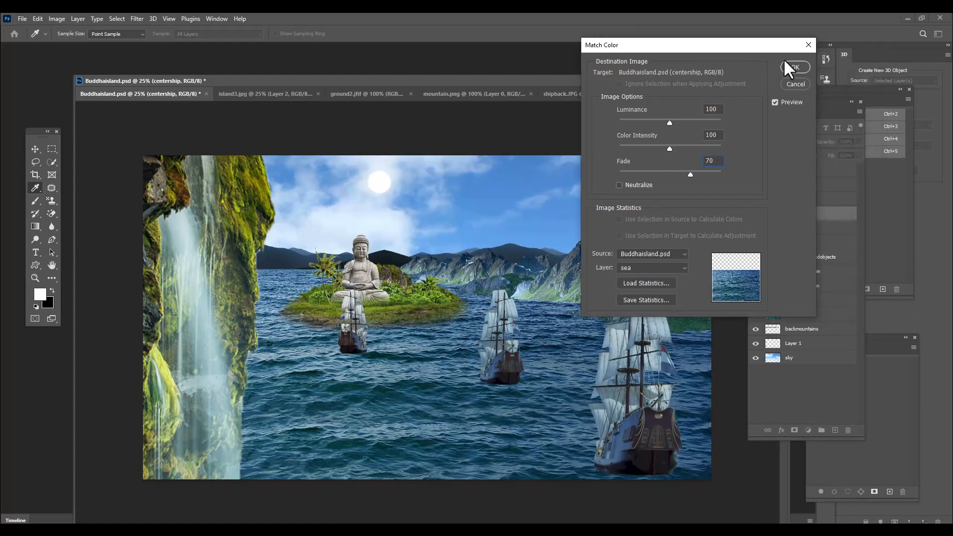
left_click(785, 62)
key("b")
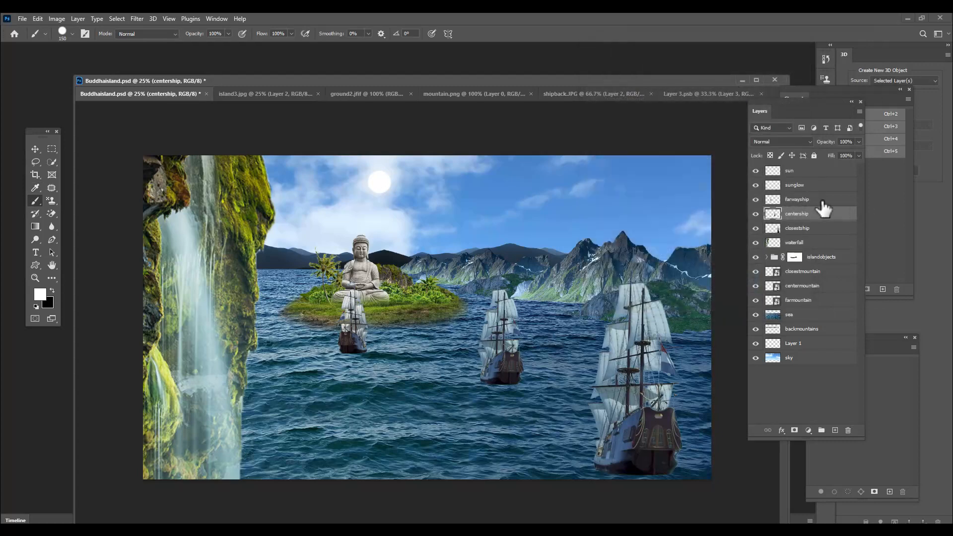
Start Match Color on the farwayship layer with Buddhaisland.psd as the source and sea as the source layer.
left_click(821, 200)
left_click(53, 18)
mouse_move(90, 44)
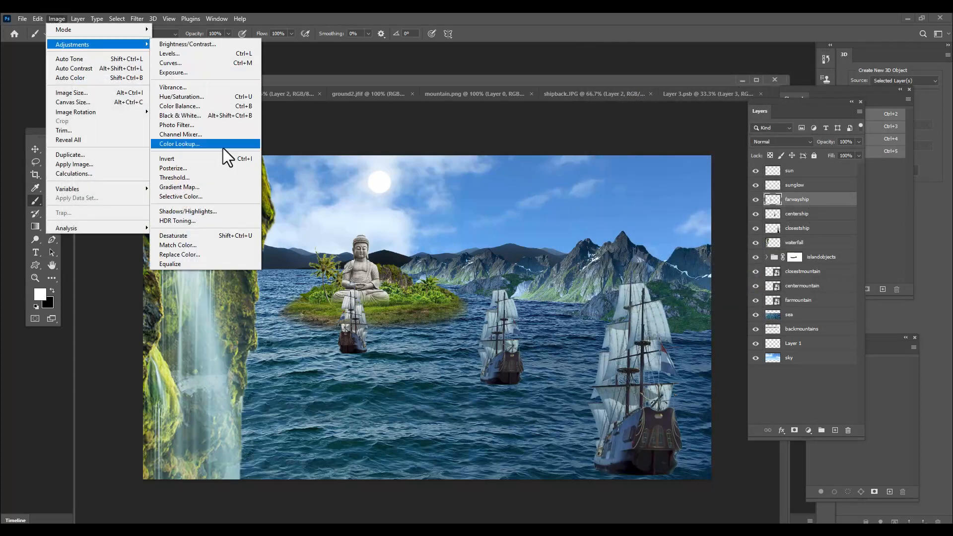
left_click(183, 245)
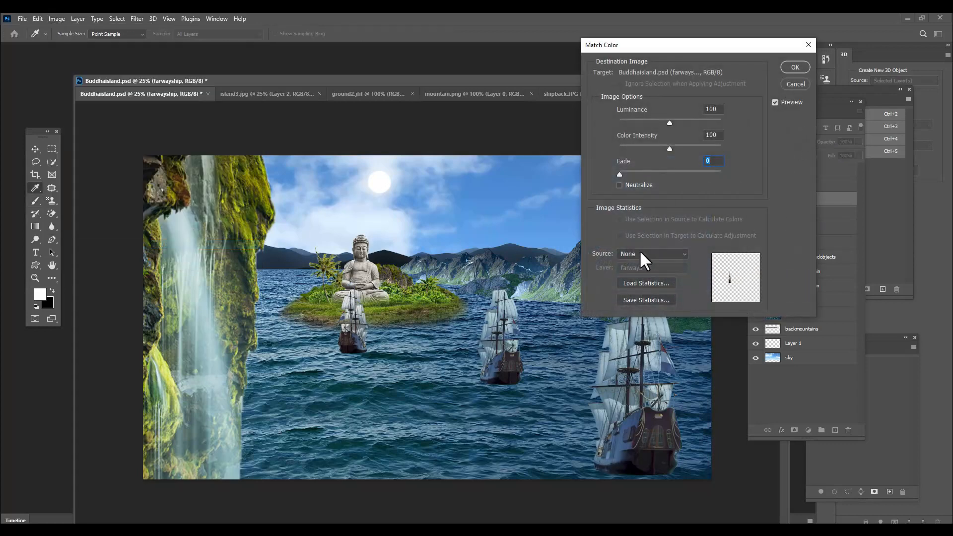
left_click(640, 252)
left_click(654, 273)
left_click(654, 268)
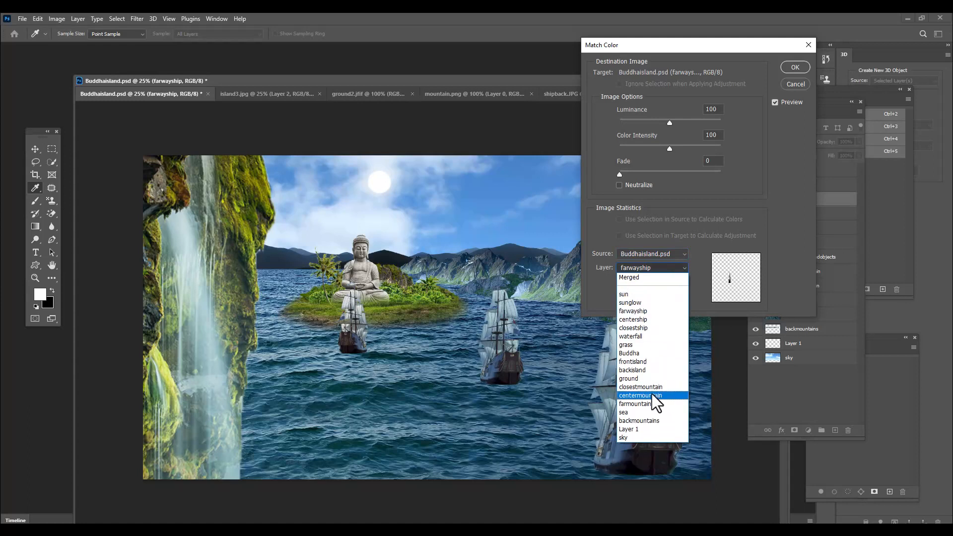
left_click(640, 412)
Set the farwayship colour match's Fade to 70 and apply it.
left_click(711, 160)
type("70")
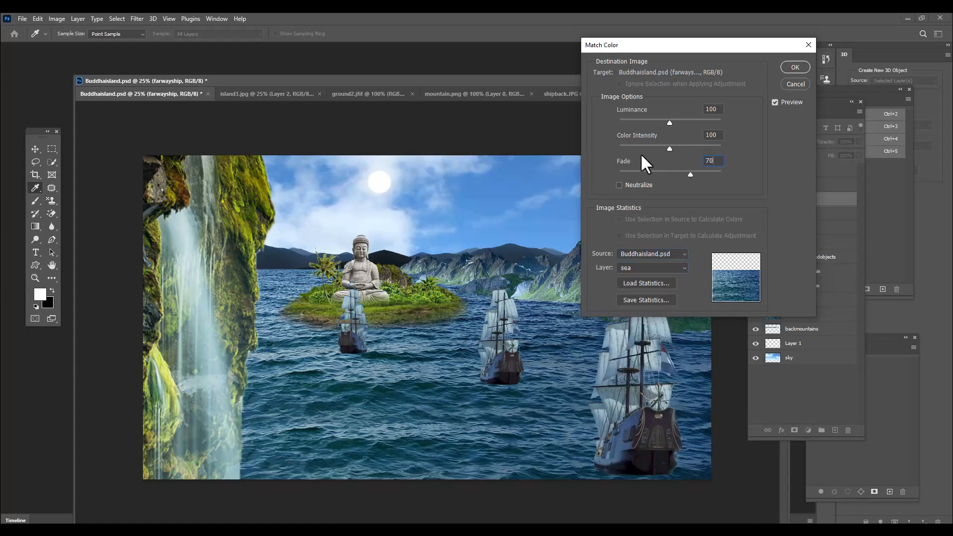
left_click_drag(711, 49, 660, 54)
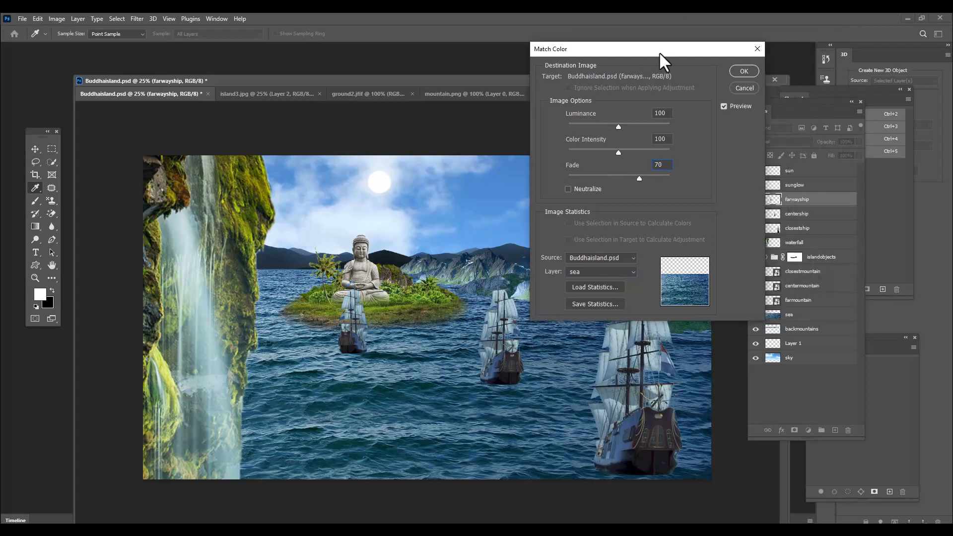
left_click(745, 74)
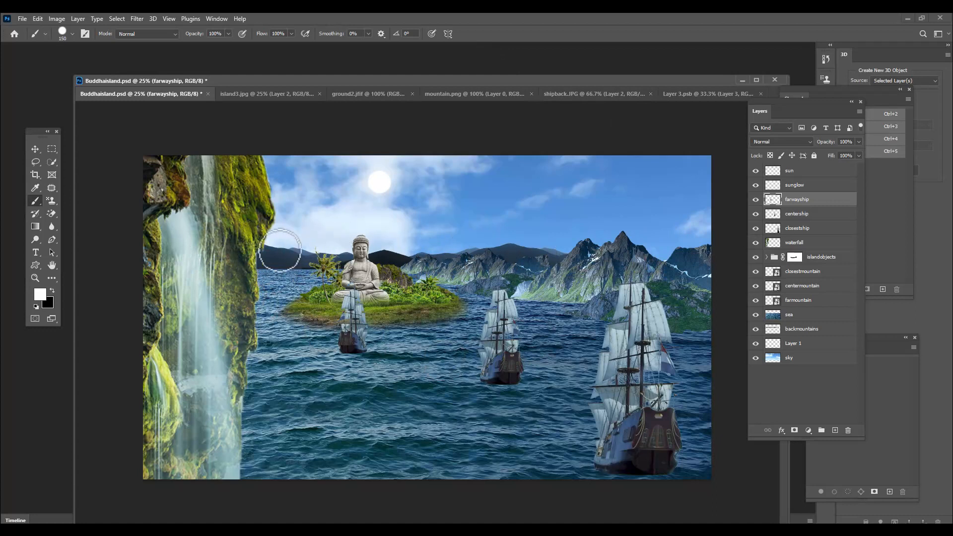
Start Match Color on the waterfall layer with Buddhaisland.psd as the source and sea as the source layer.
left_click(814, 243)
left_click(60, 20)
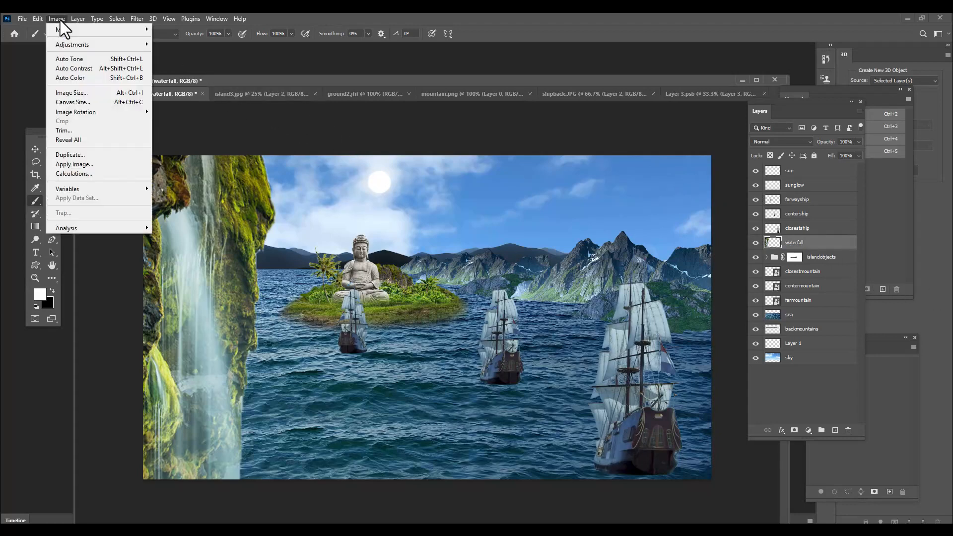
mouse_move(68, 45)
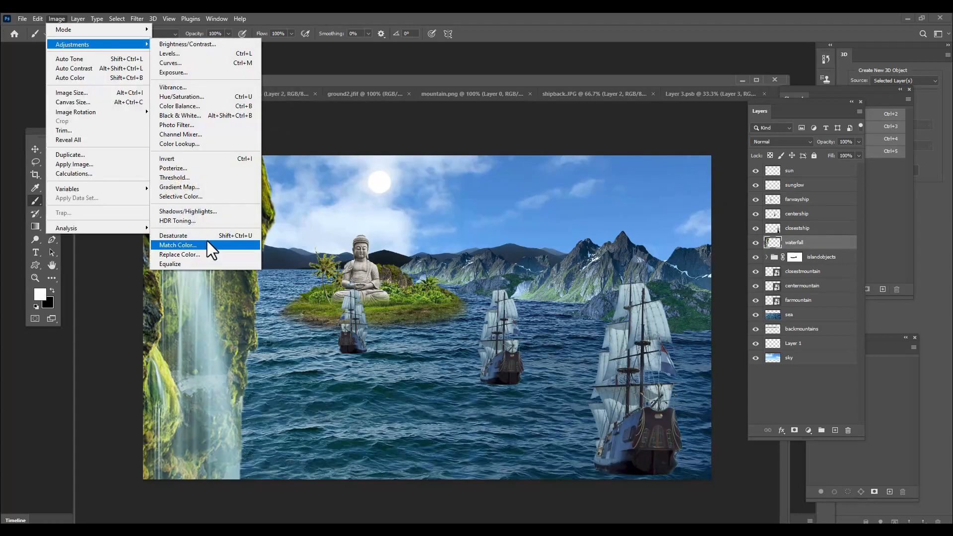
left_click(207, 244)
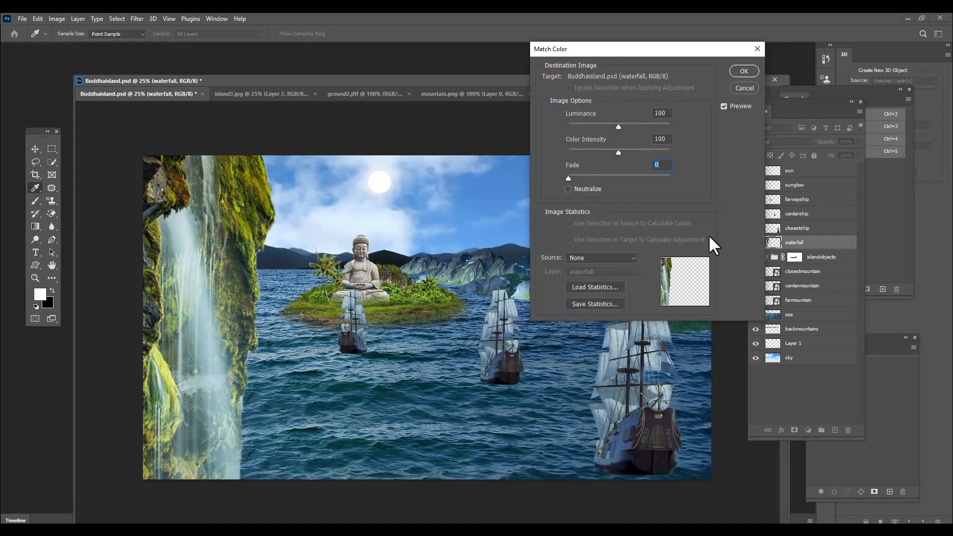
left_click(607, 258)
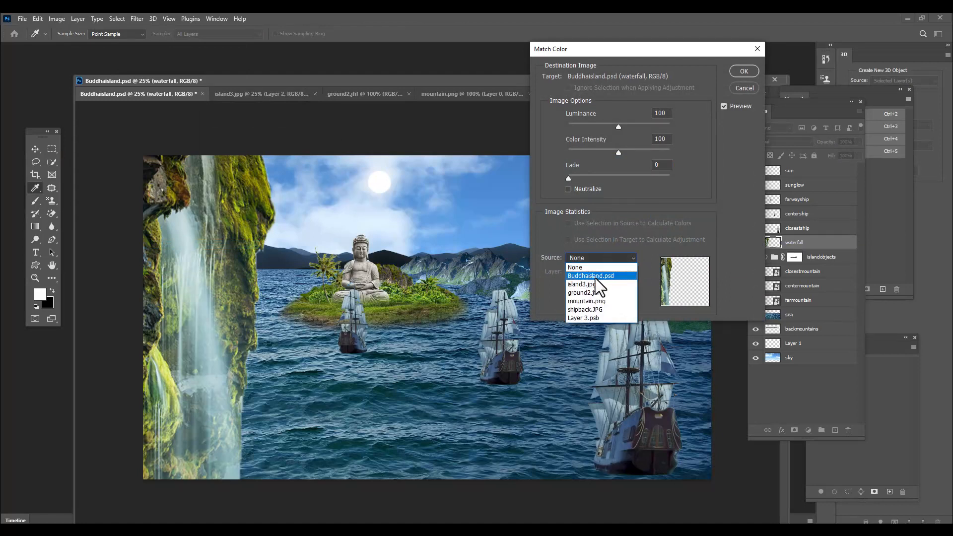
left_click(598, 277)
left_click(602, 272)
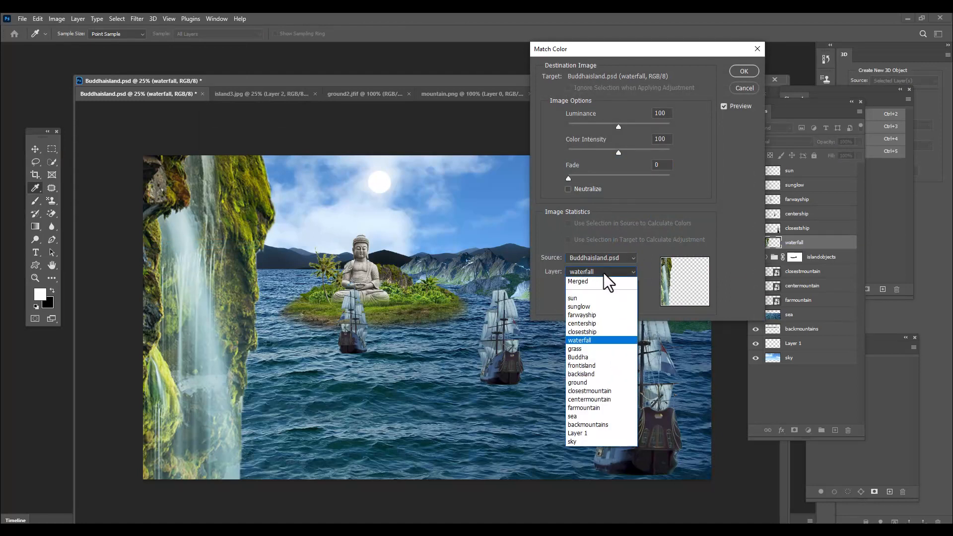
left_click(583, 417)
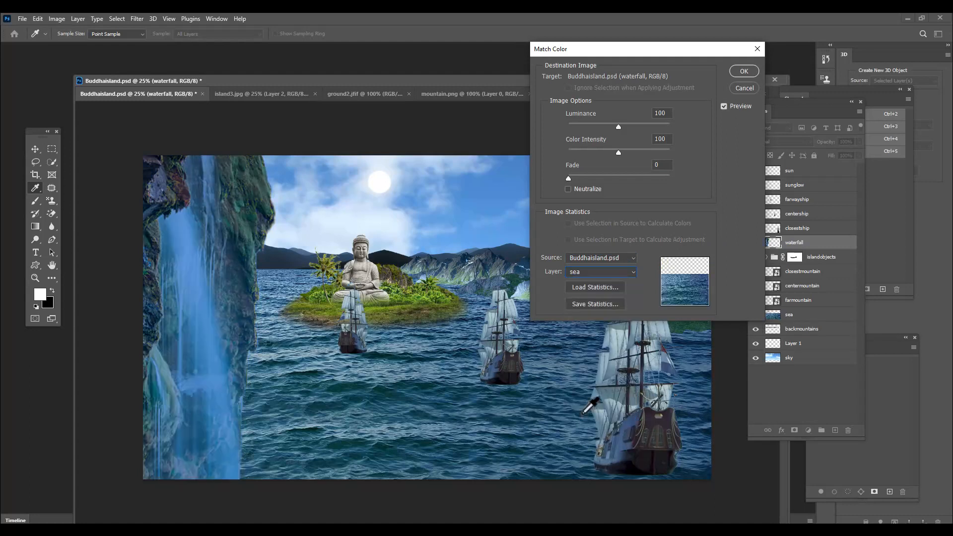
Set the waterfall colour match's Fade to 70 and apply it.
left_click_drag(607, 174, 631, 177)
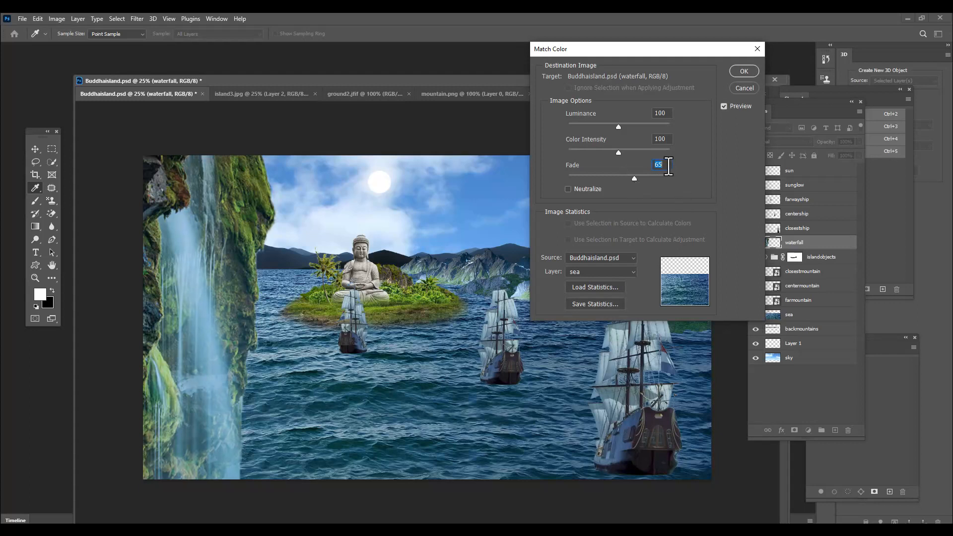
key("Up")
key("Up")
key("Up")
key("Up")
key("Up")
left_click_drag(646, 56, 632, 59)
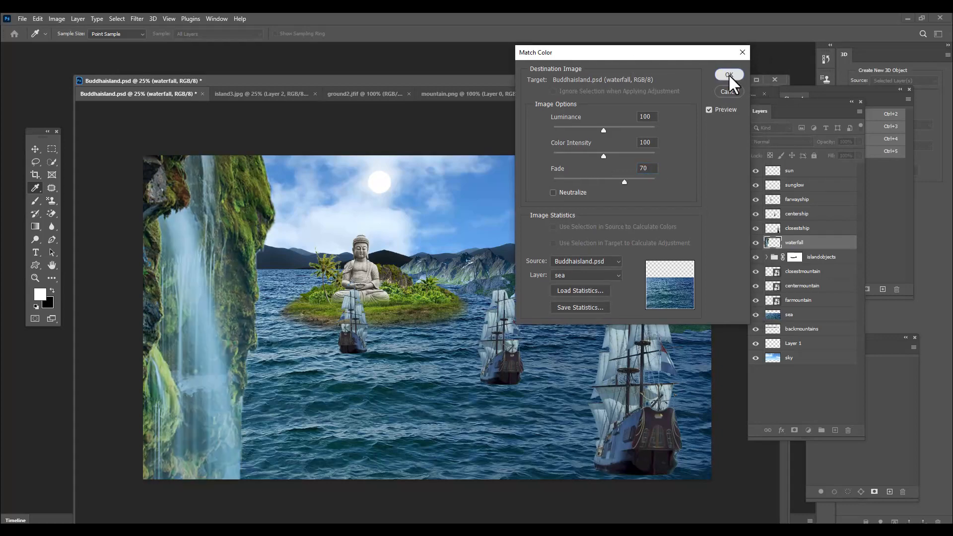
left_click(728, 74)
key("b")
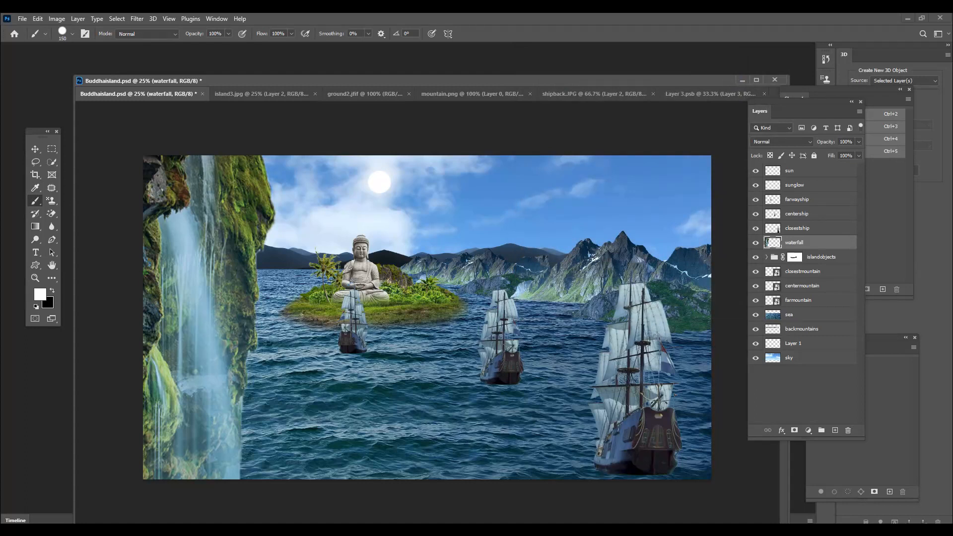
Expand the islandobjects group and start Match Color on its ground layer, with Buddhaisland.psd as the source and sea as the source layer.
left_click(767, 257)
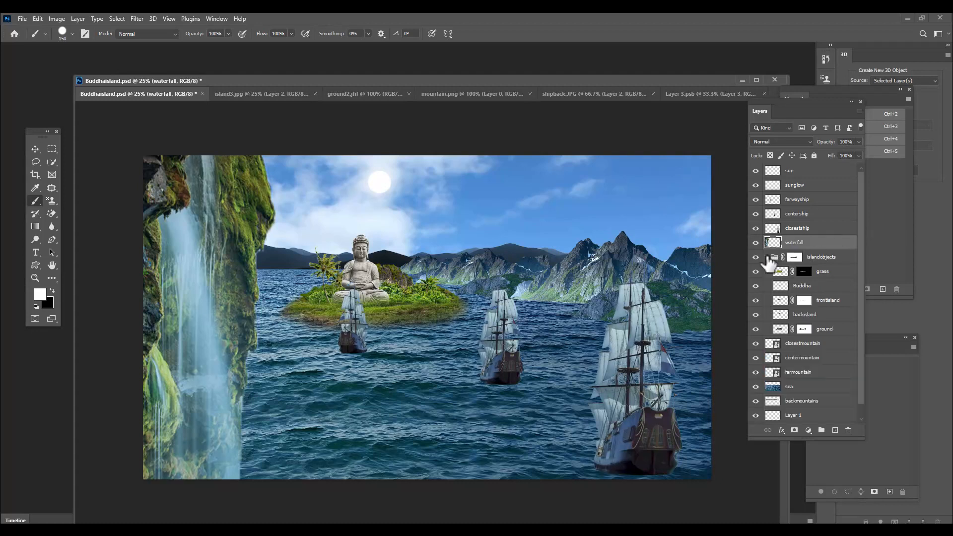
left_click(844, 329)
left_click(57, 19)
mouse_move(85, 45)
left_click(204, 246)
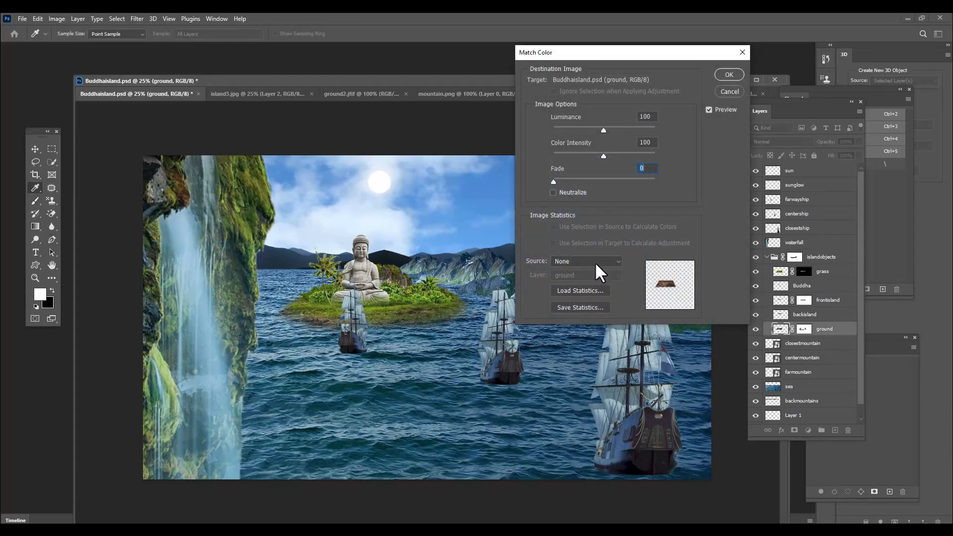
left_click(595, 261)
left_click(586, 278)
left_click(588, 275)
left_click(564, 420)
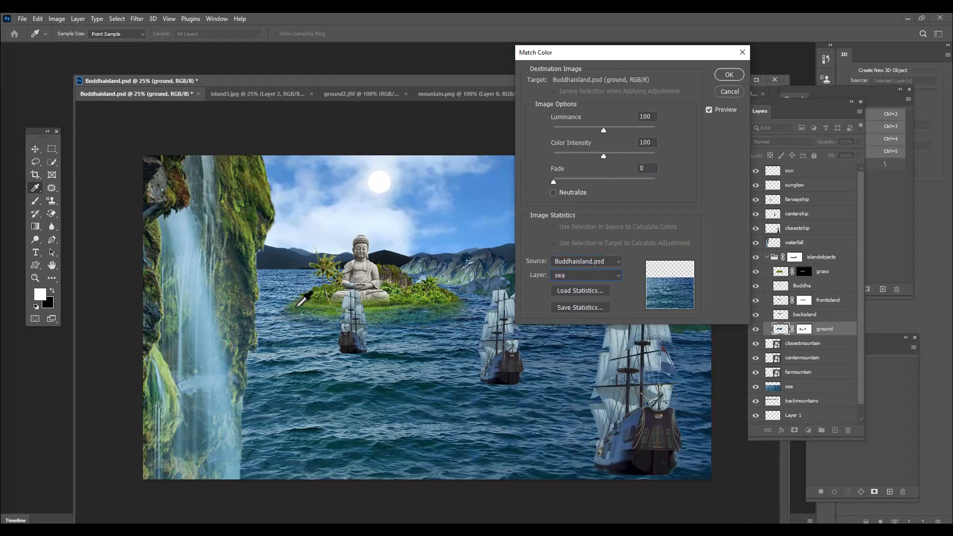
Raise the ground colour match's Fade to a little over half of its range and apply it.
left_click(604, 180)
left_click_drag(605, 181, 608, 182)
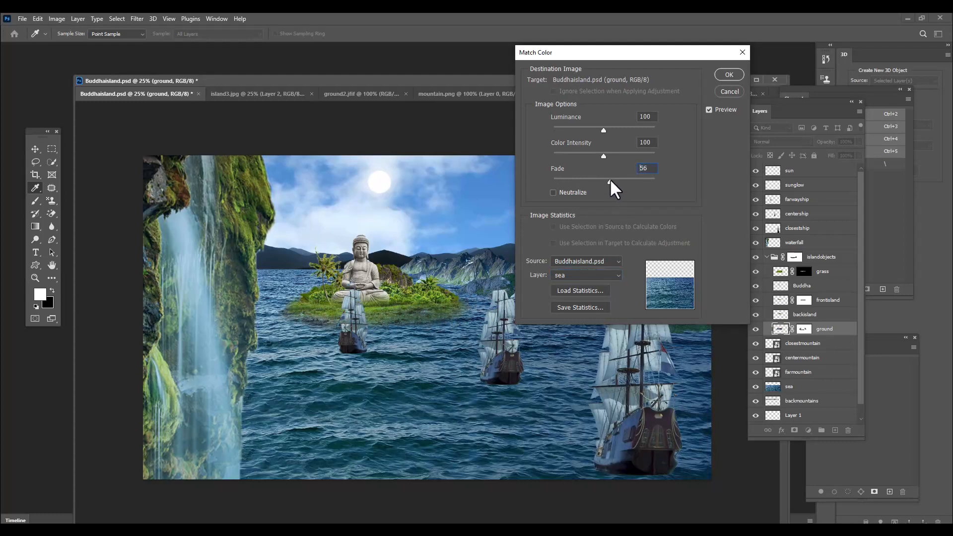
left_click_drag(614, 180, 616, 181)
left_click(728, 73)
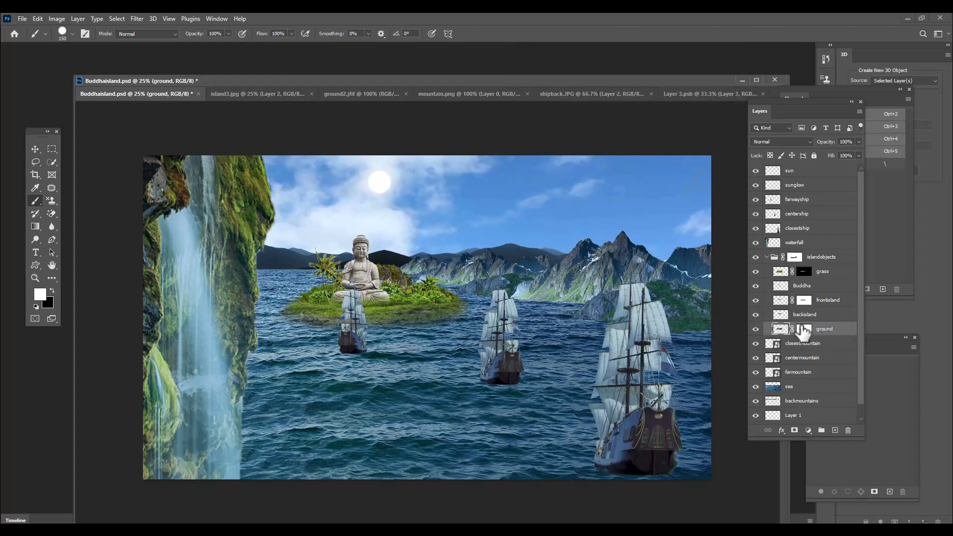
Start Match Color on the backisland layer with Buddhaisland.psd as the source and ground as the source layer.
left_click(824, 317)
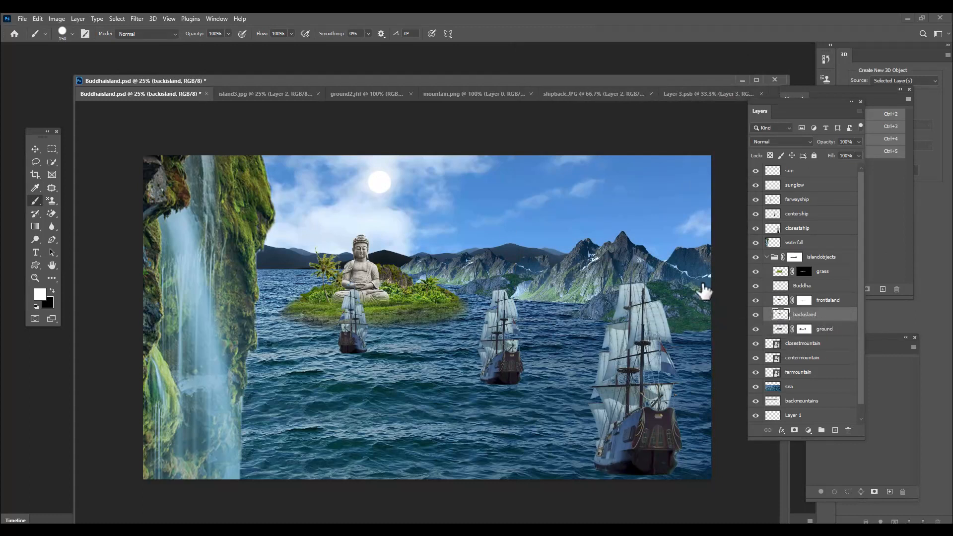
left_click(56, 18)
mouse_move(79, 42)
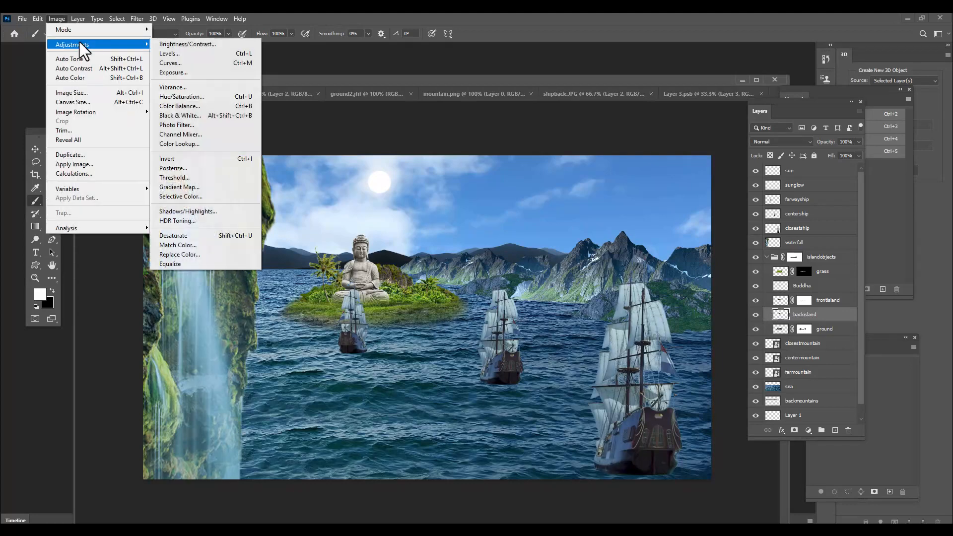
left_click(212, 253)
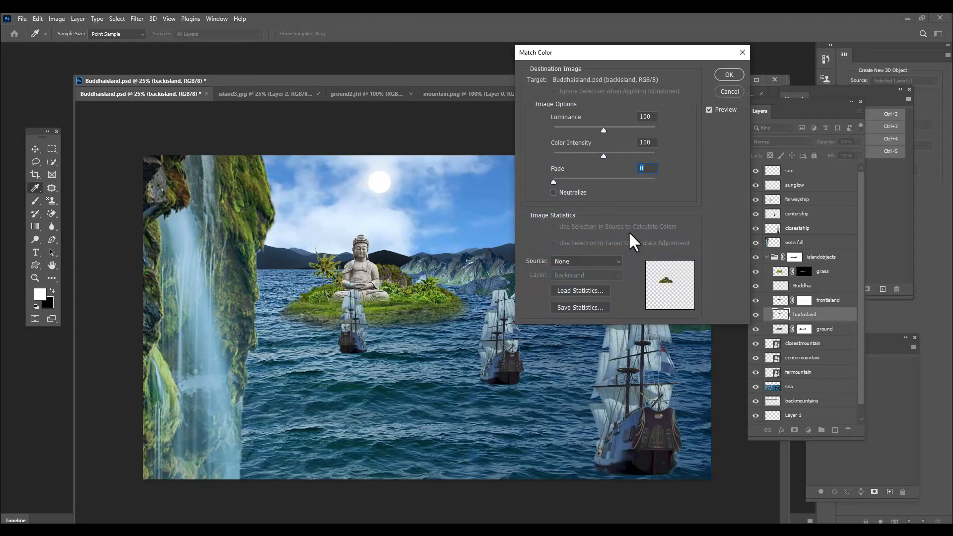
left_click(584, 258)
left_click(579, 277)
left_click(579, 276)
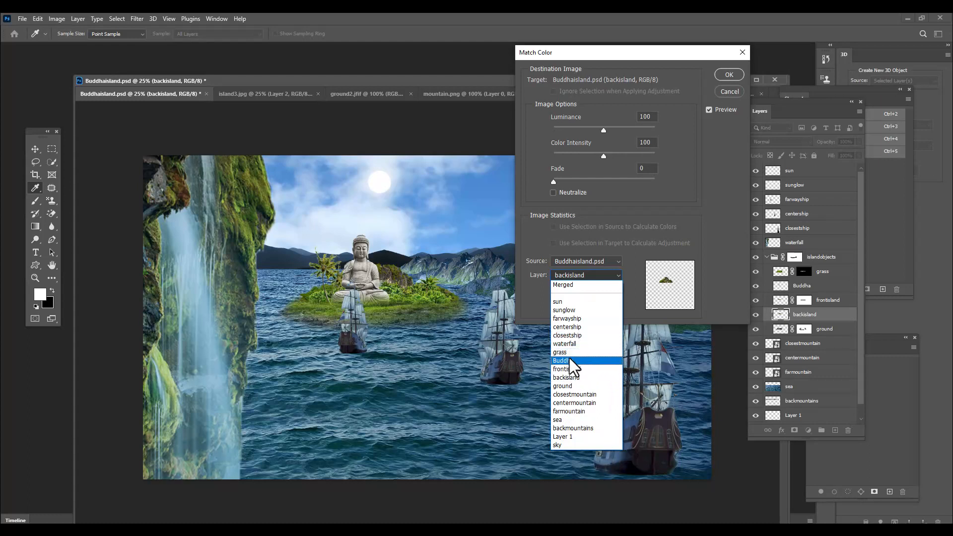
left_click(567, 386)
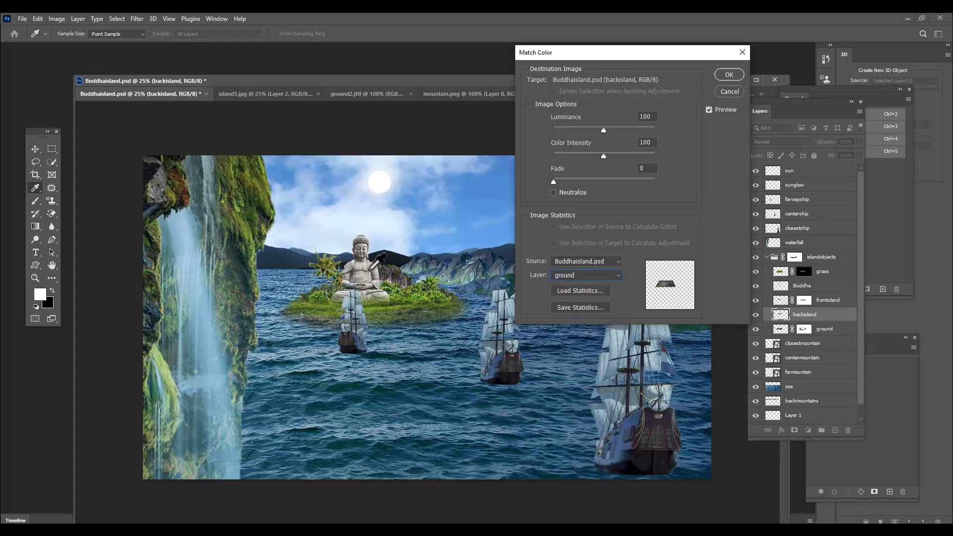
Raise the backisland colour match's Fade to roughly the middle of its range and apply it.
left_click(593, 179)
left_click(600, 181)
left_click(729, 74)
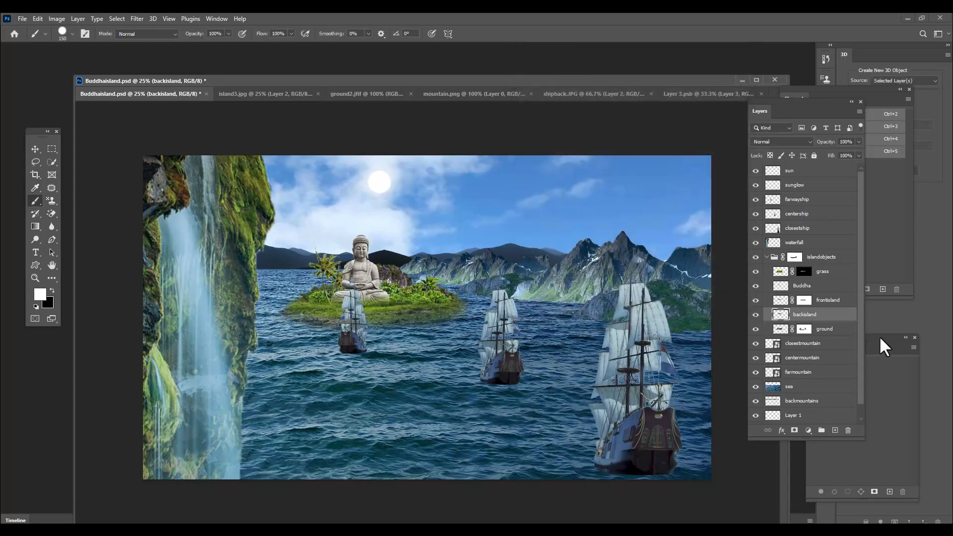
Start Match Color on the frontisland layer with Buddhaisland.psd as the source and ground as the source layer.
left_click(844, 302)
left_click(57, 20)
mouse_move(80, 46)
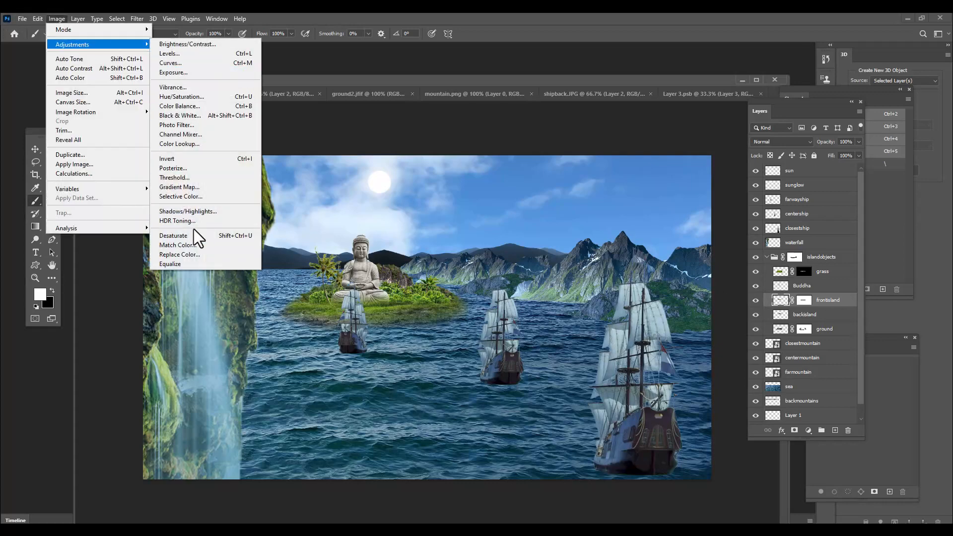
left_click(178, 245)
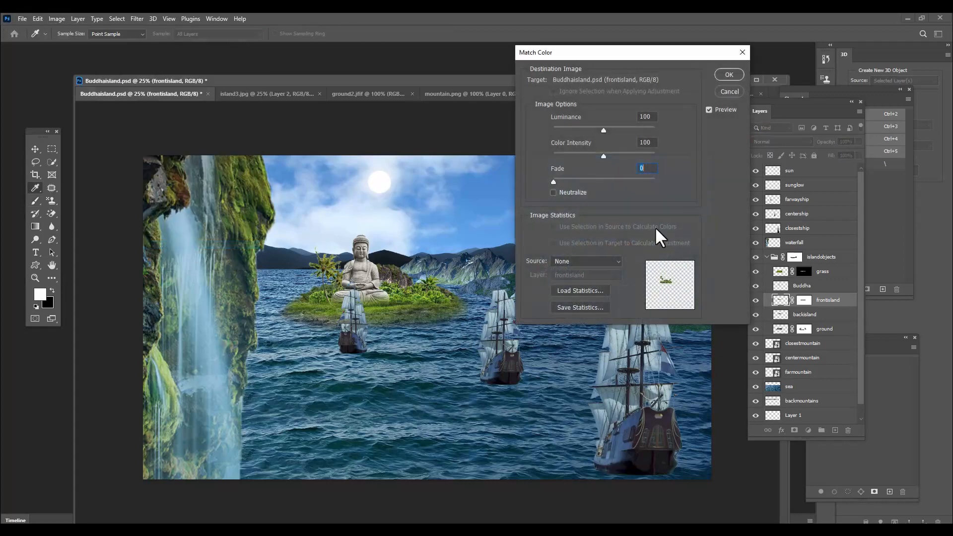
left_click(584, 259)
left_click(578, 278)
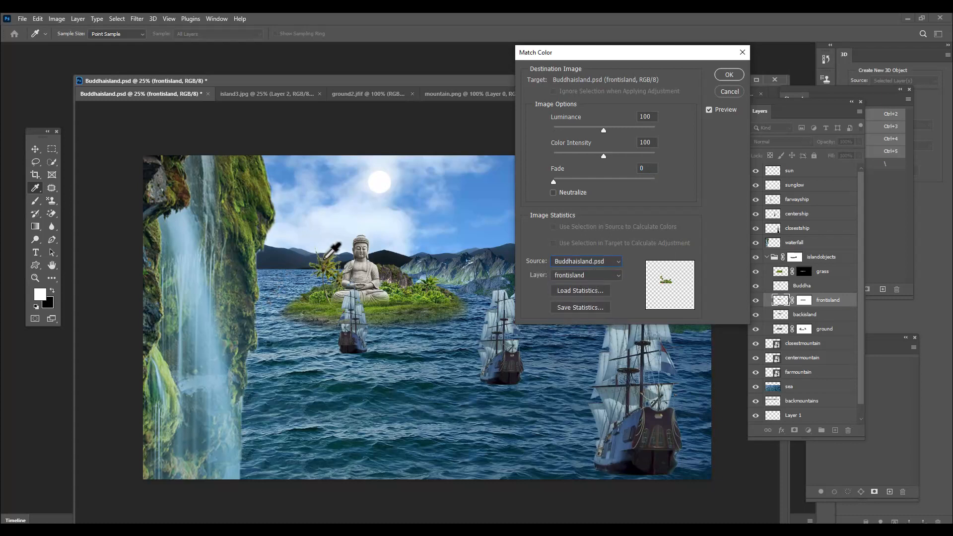
left_click(589, 274)
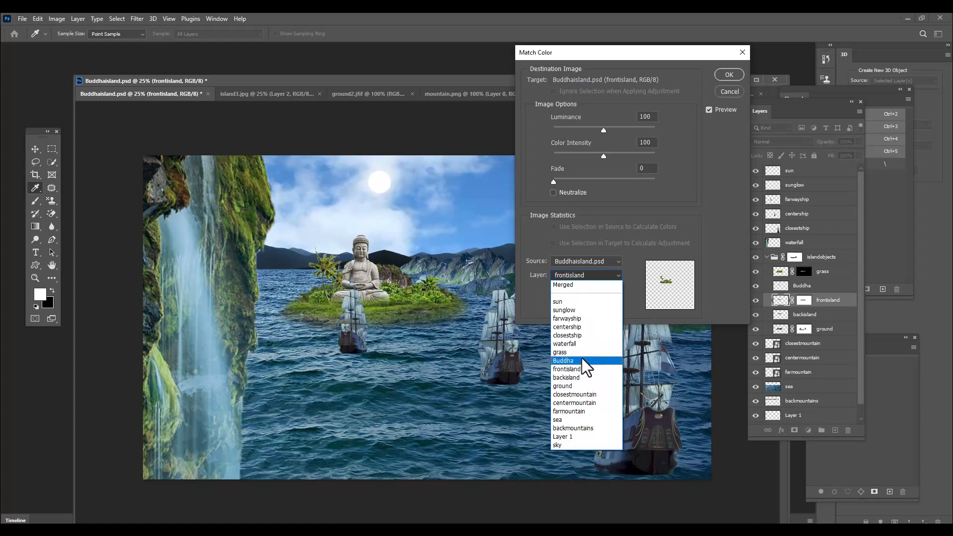
left_click(572, 386)
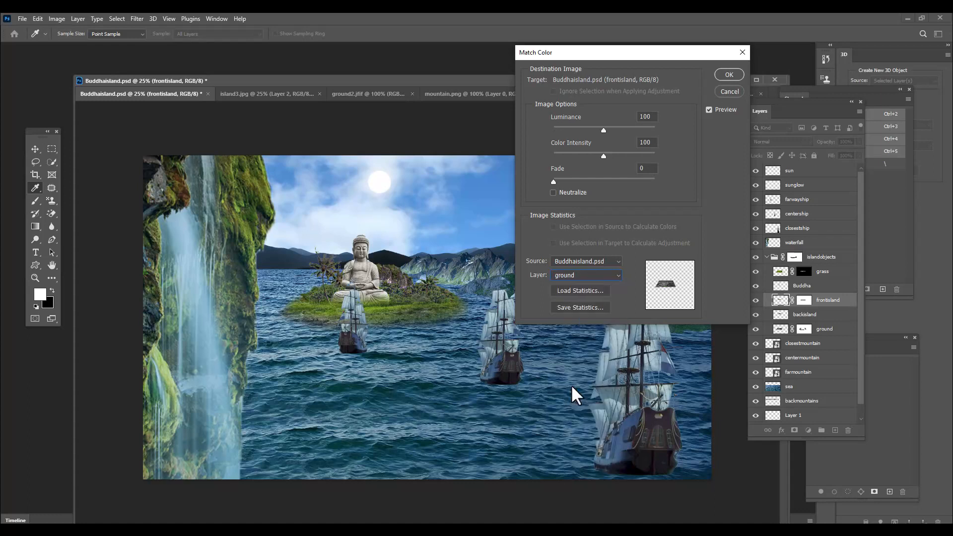
Set the frontisland colour match's Fade to about 60 and apply it.
left_click(604, 178)
left_click_drag(604, 178, 608, 178)
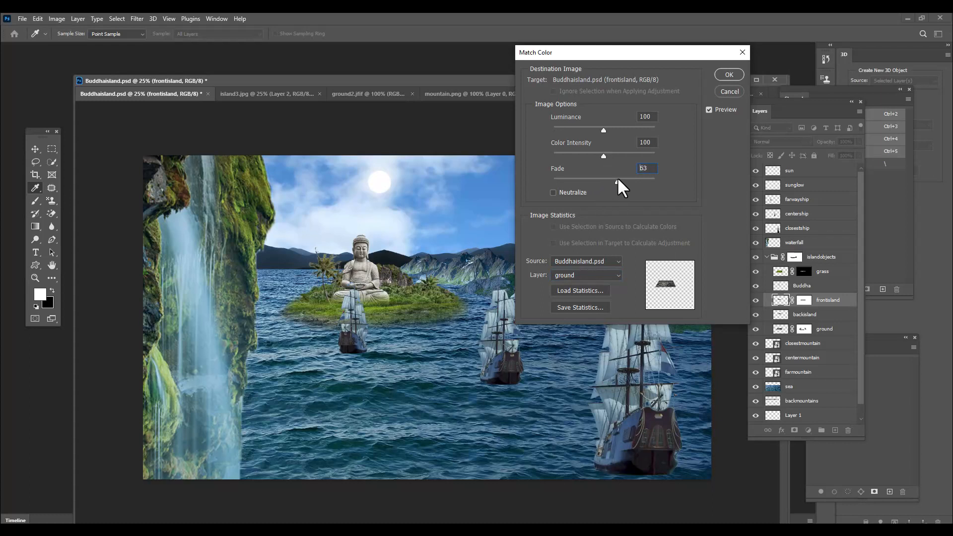
left_click_drag(613, 178, 613, 178)
left_click(729, 74)
key("b")
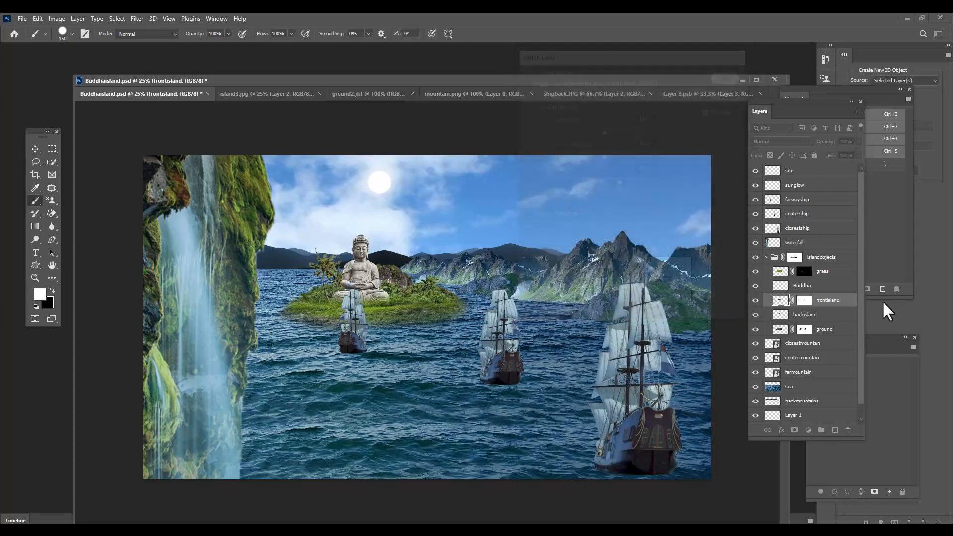
Start Match Color on the grass layer with Buddhaisland.psd as the source and frontisland as the source layer.
left_click(824, 272)
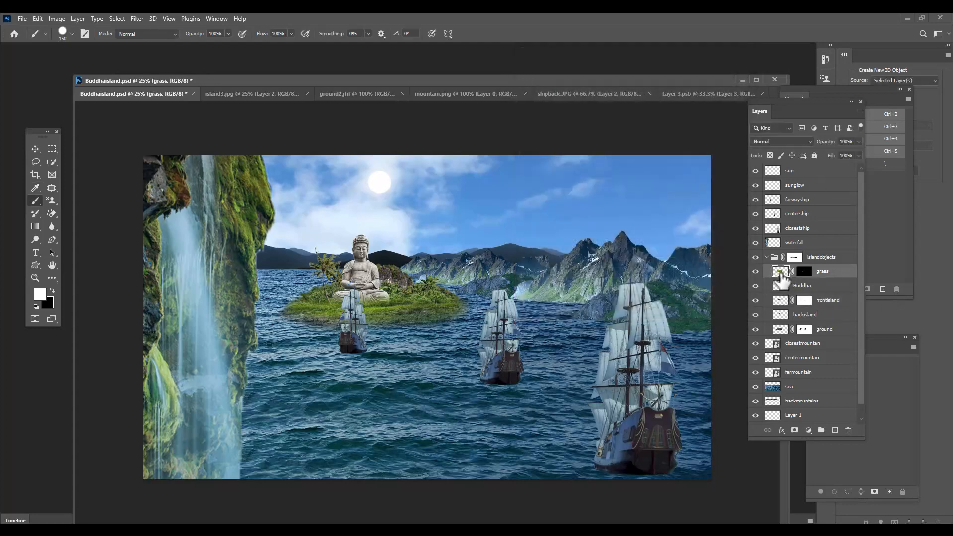
left_click(62, 18)
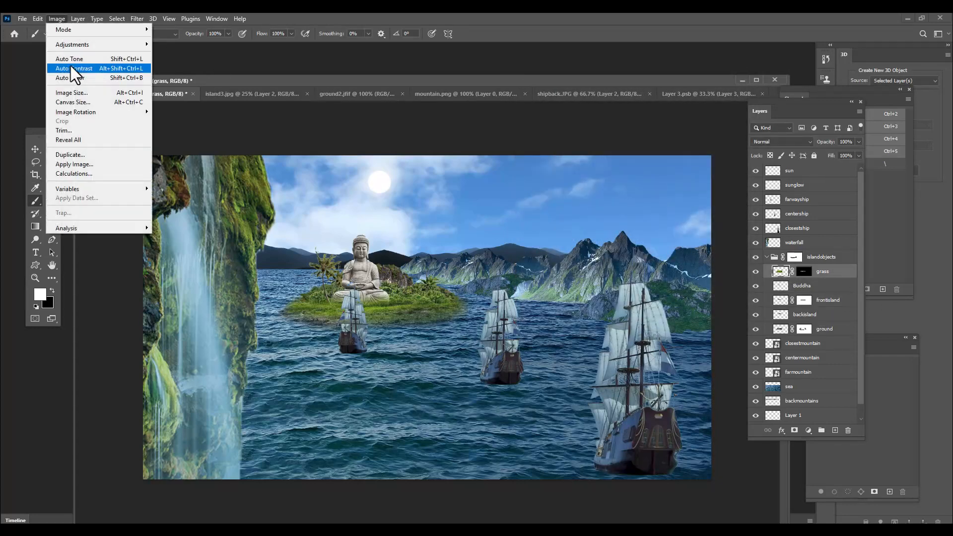
mouse_move(72, 44)
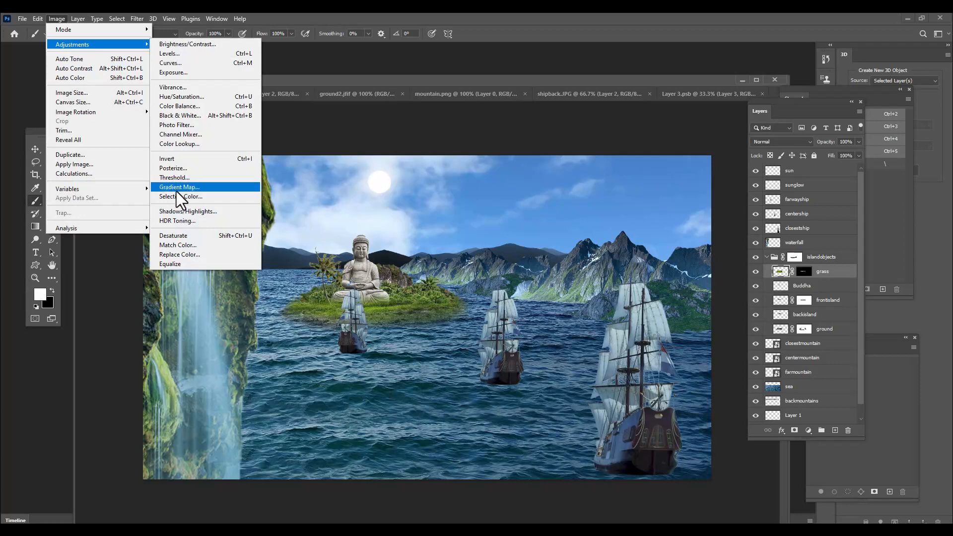
left_click(174, 244)
left_click(583, 261)
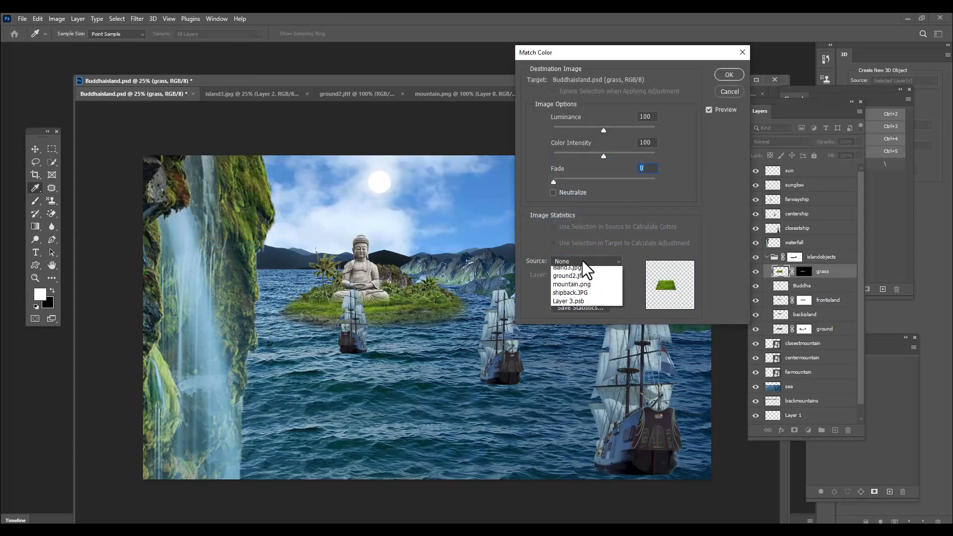
left_click(579, 276)
left_click(581, 275)
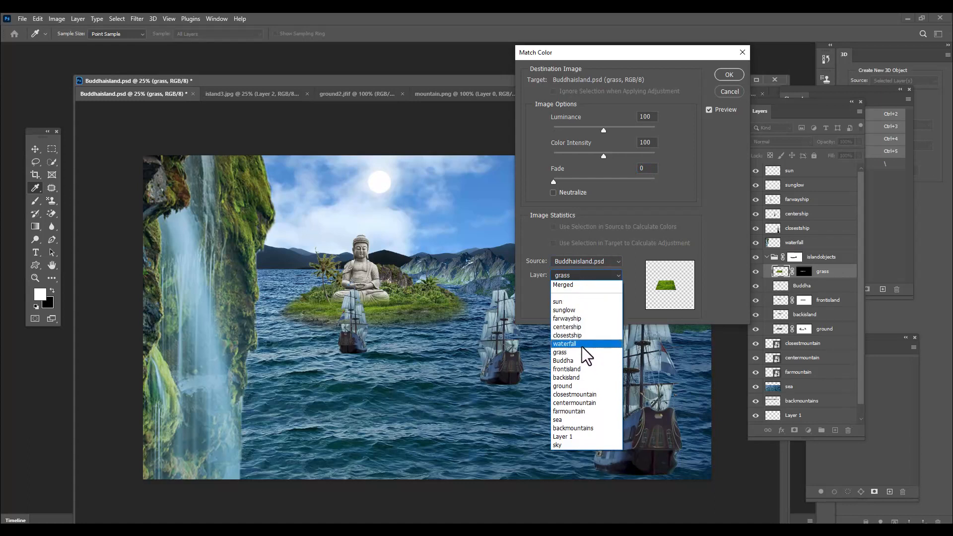
left_click(579, 370)
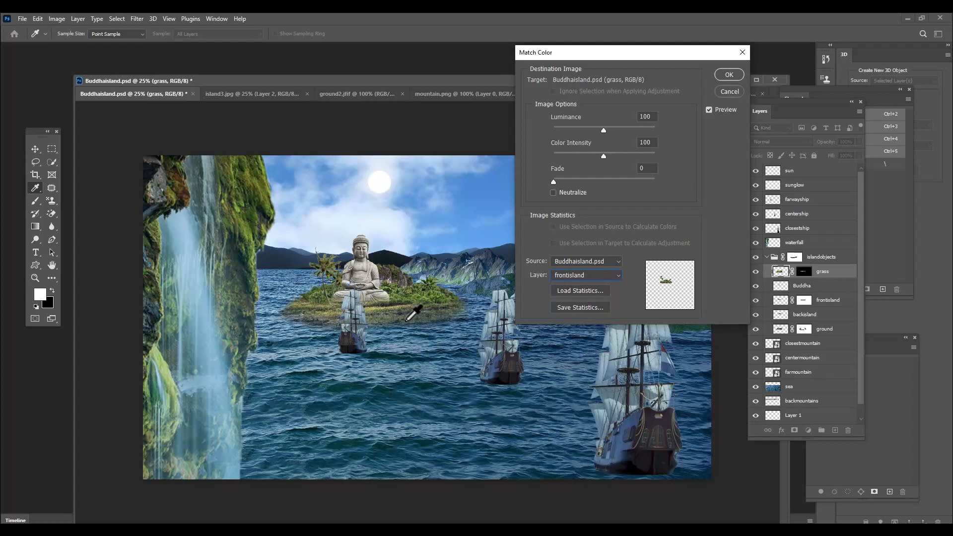
Raise the grass colour match's Fade to somewhat under half of its range and apply it.
left_click(586, 179)
left_click_drag(586, 178, 593, 179)
left_click_drag(655, 53, 631, 58)
left_click(699, 76)
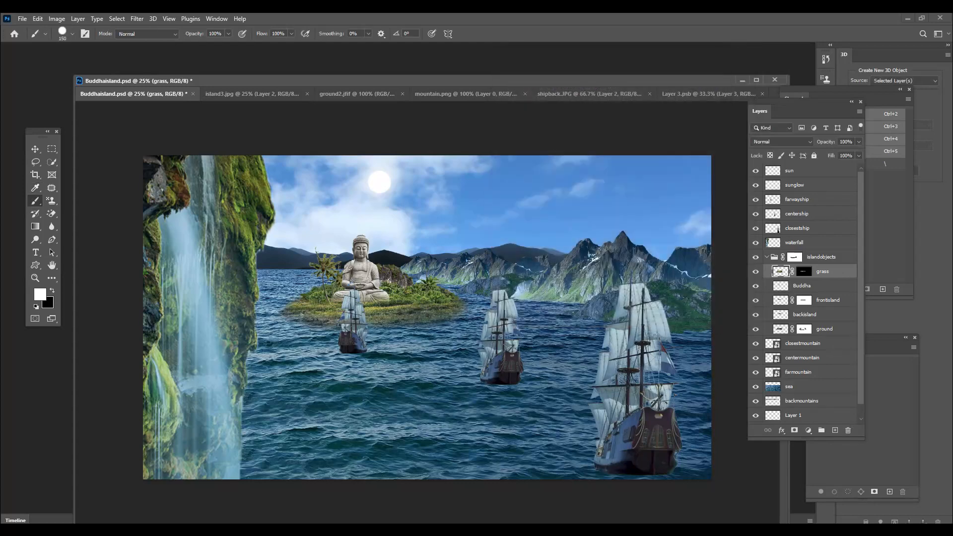
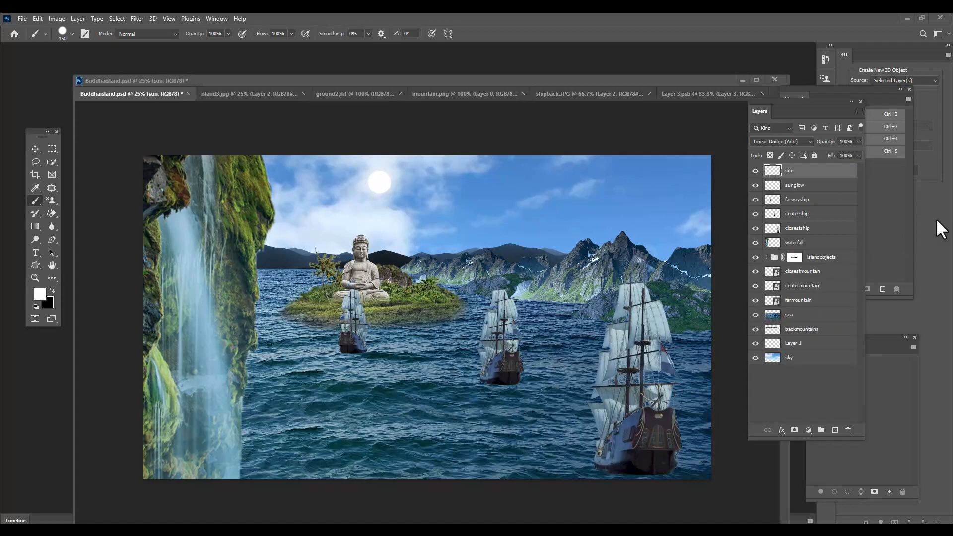
Add a Curves adjustment layer above the sun layer and lower the midtones to input 143, output 91.
left_click_drag(779, 101, 770, 103)
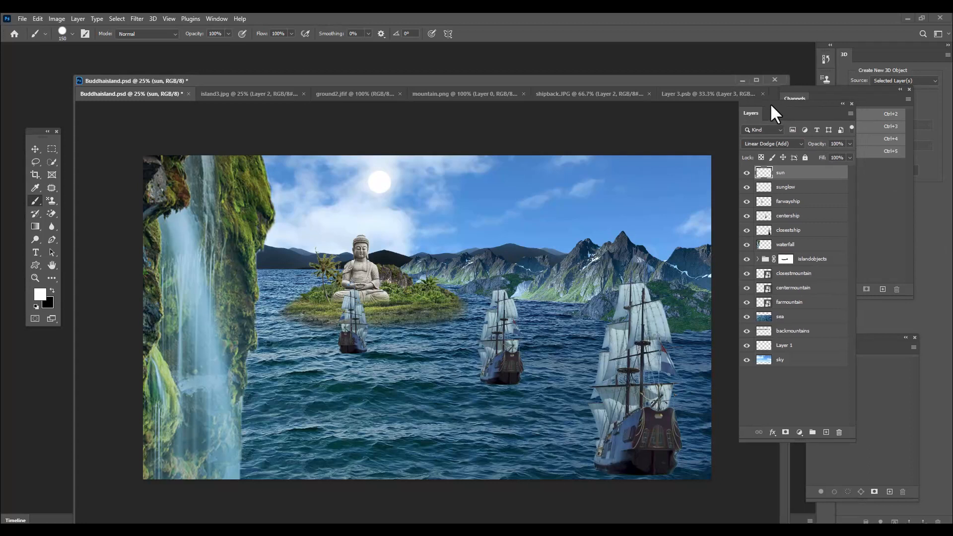
left_click(800, 432)
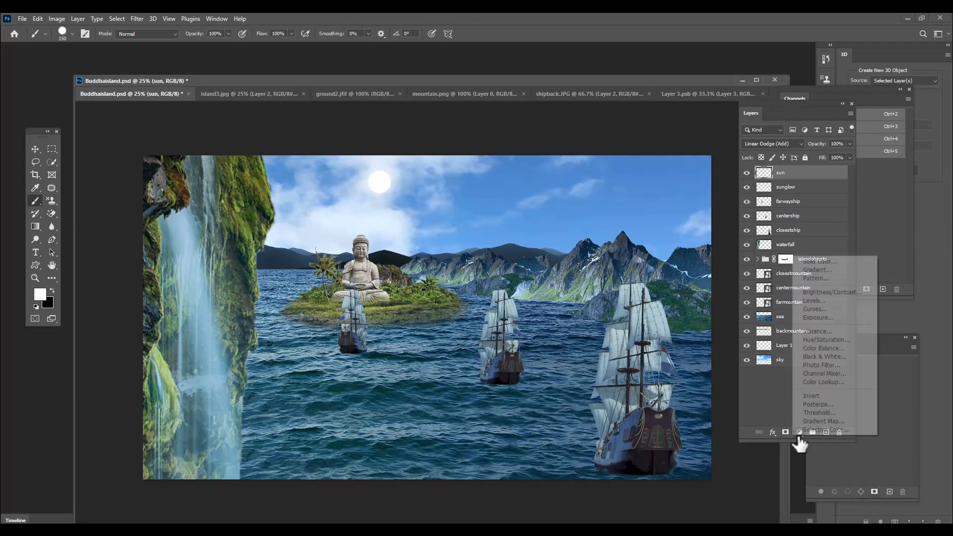
left_click(822, 310)
mouse_move(739, 238)
left_mouse_down()
mouse_move(745, 247)
mouse_move(742, 230)
mouse_move(747, 253)
left_mouse_up()
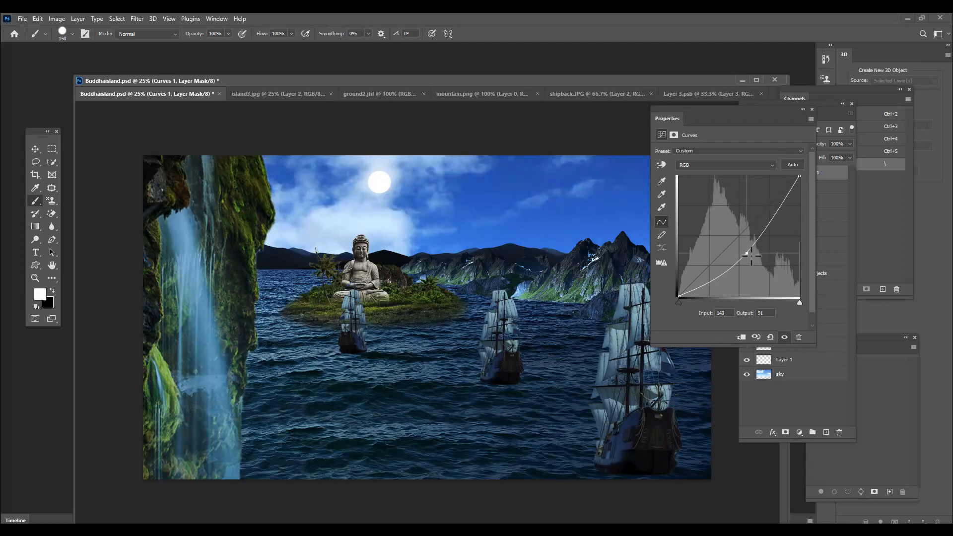
left_click_drag(748, 254, 747, 253)
left_click(813, 109)
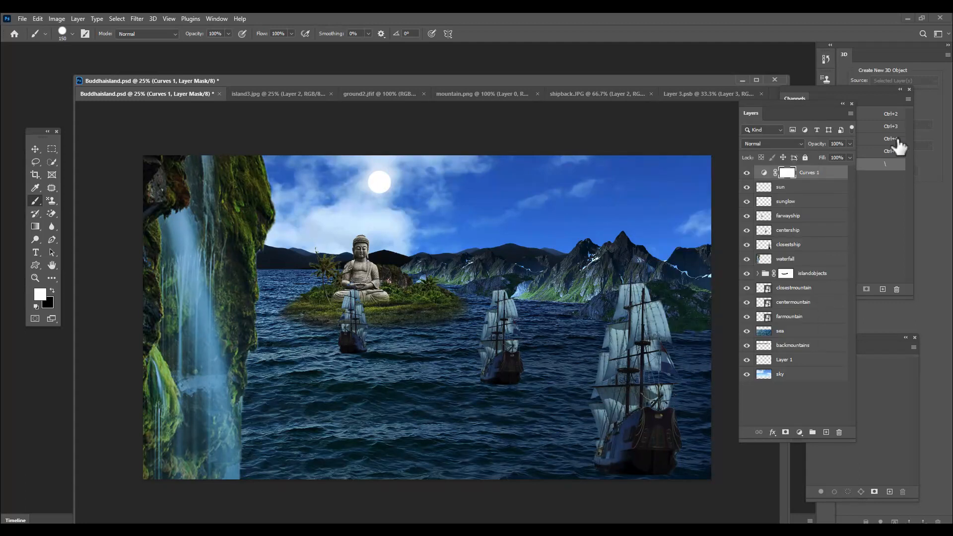
Invert the Curves layer's mask to black, set the Brush flow to 71%, and make the mask active for painting.
left_click_drag(747, 102, 738, 105)
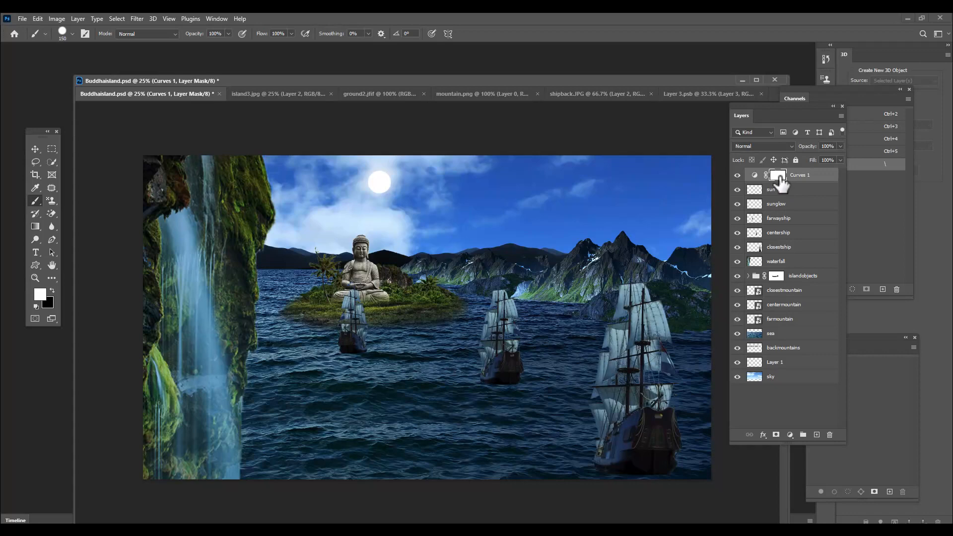
key("ctrl+i")
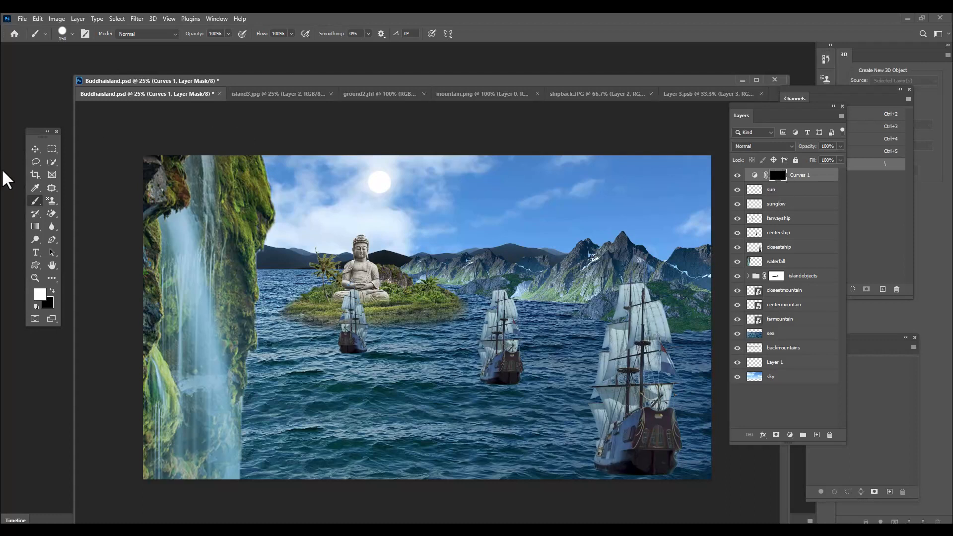
left_click(56, 201)
left_click(754, 175)
left_click_drag(783, 104, 792, 106)
mouse_move(291, 33)
left_mouse_down()
mouse_move(292, 43)
mouse_move(278, 45)
left_mouse_up()
left_click_drag(310, 98, 328, 91)
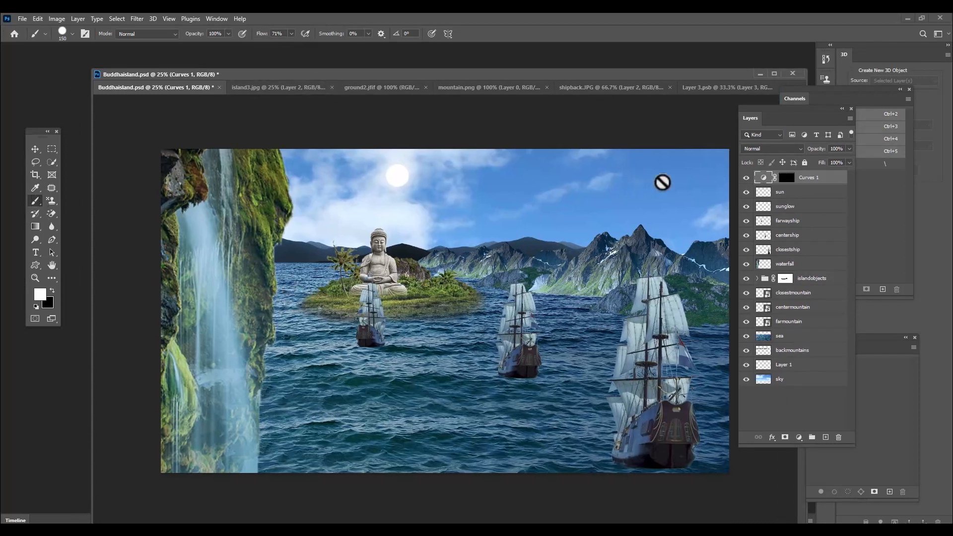
left_click(787, 177)
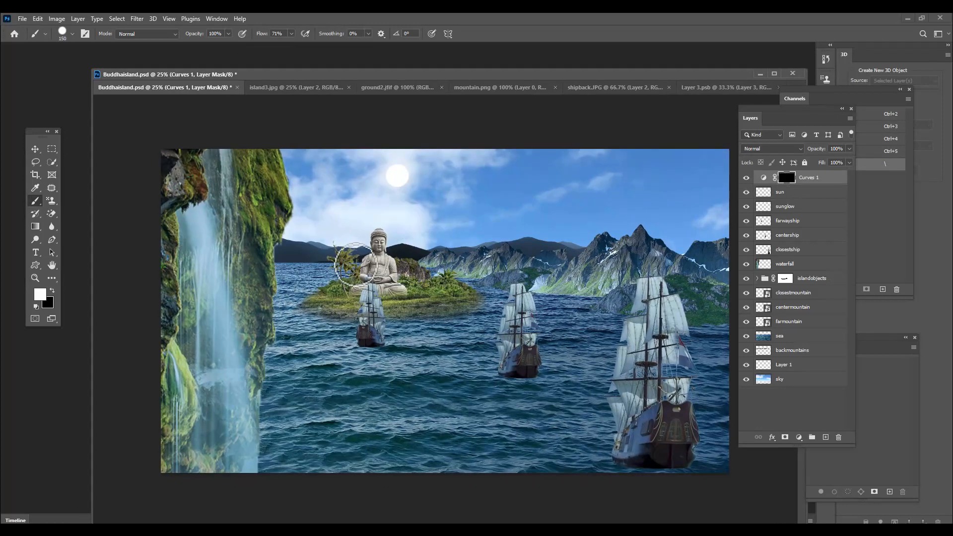
Set the brush size to 600 px for painting the Curves mask.
key("bracketright")
key("bracketright")
key("bracketright")
key("bracketright")
key("bracketright")
key("bracketright")
key("bracketright")
key("bracketright")
key("bracketright")
key("bracketright")
key("bracketright")
key("bracketright")
key("bracketright")
key("bracketright")
key("bracketright")
key("bracketright")
key("bracketright")
key("bracketright")
key("bracketright")
key("bracketright")
key("bracketright")
key("bracketright")
key("bracketright")
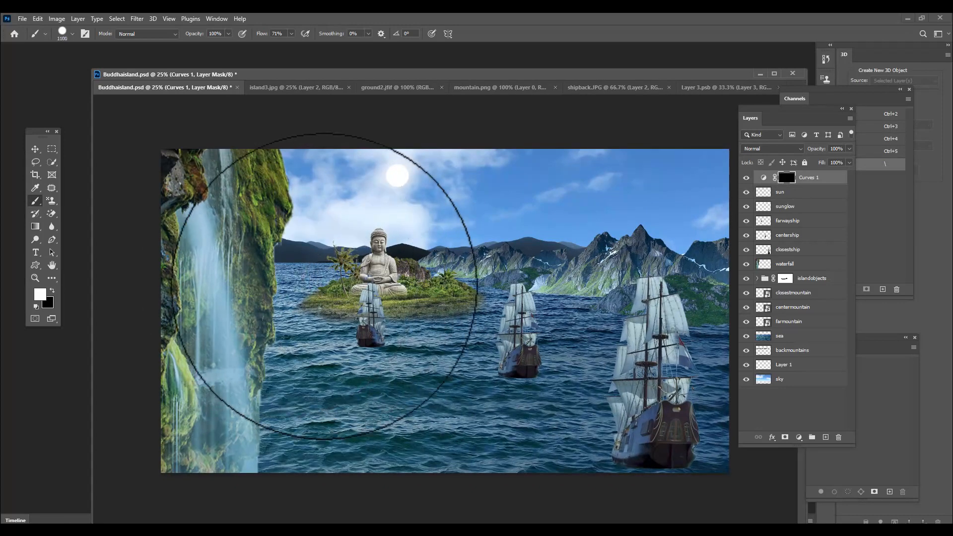
key("bracketleft")
key("bracketleft")
key("bracketleft")
key("bracketleft")
key("bracketleft")
key("bracketleft")
key("bracketleft")
key("bracketleft")
key("bracketleft")
key("bracketleft")
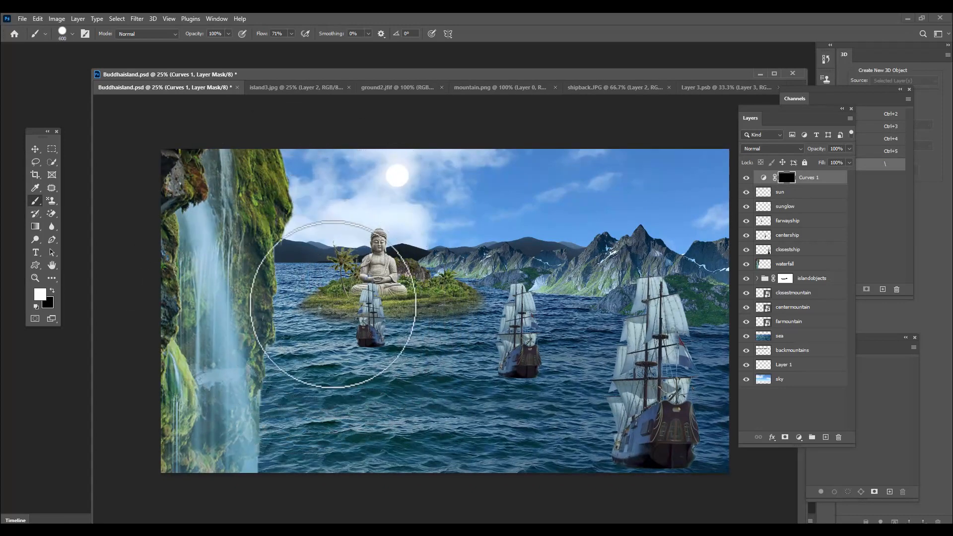
Try a hard-edged mask stroke across the island, undo it, and switch to the Soft Round brush with 0% hardness.
left_click_drag(292, 285, 366, 310)
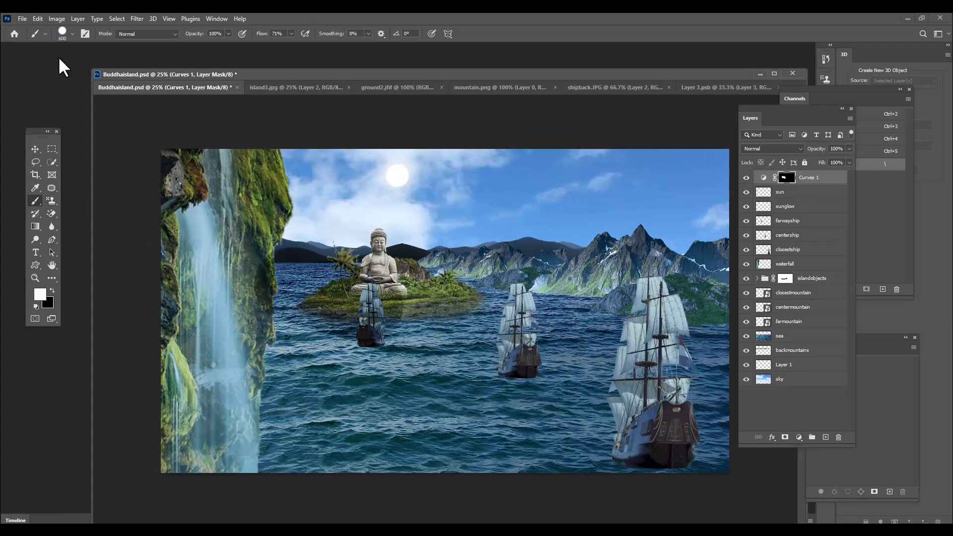
key("ctrl+z")
left_click(65, 34)
left_click(58, 177)
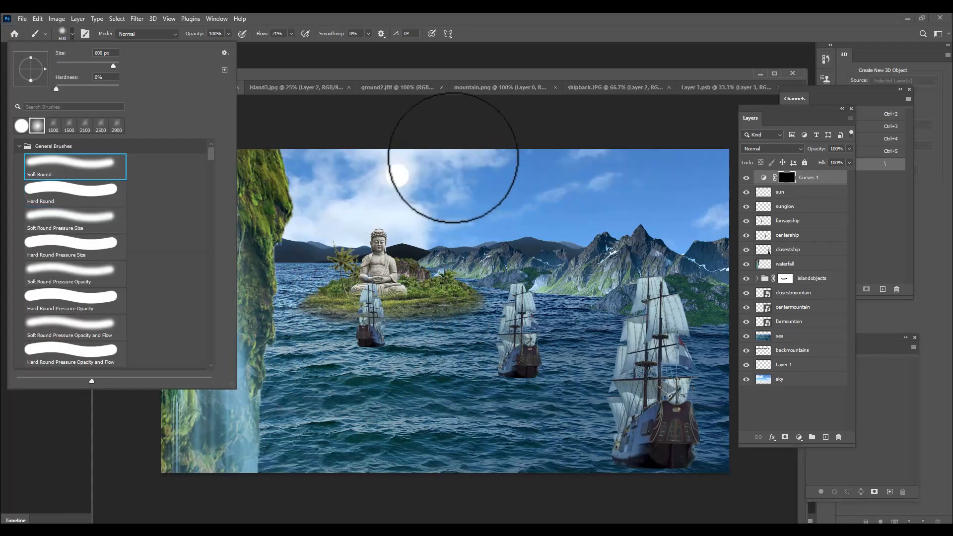
left_click(409, 179)
mouse_move(294, 288)
left_mouse_down()
mouse_move(301, 280)
mouse_move(324, 301)
mouse_move(305, 321)
left_mouse_up()
mouse_move(519, 312)
left_mouse_down()
mouse_move(518, 295)
mouse_move(655, 323)
mouse_move(638, 330)
mouse_move(571, 302)
mouse_move(680, 329)
left_mouse_up()
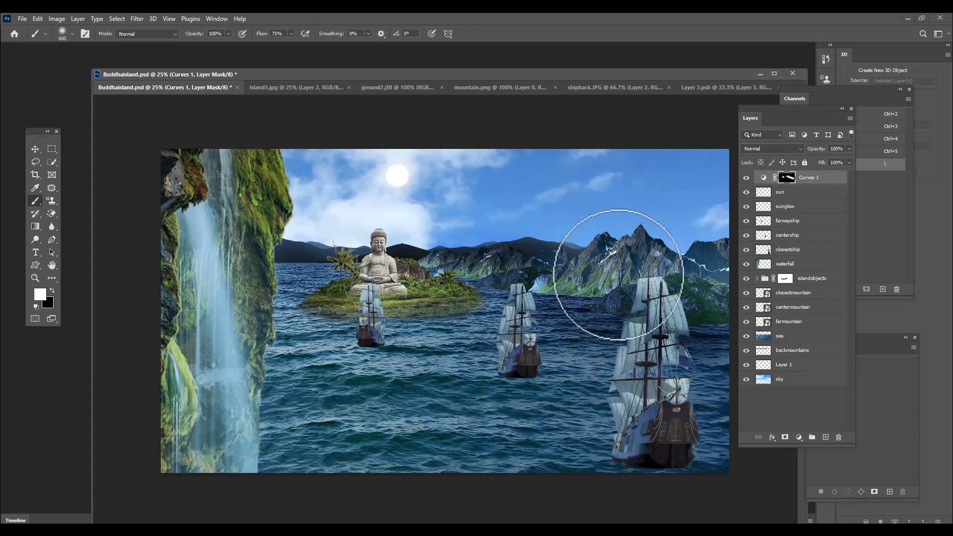
key("ctrl+z")
key("ctrl+z")
key("ctrl+z")
key("ctrl+z")
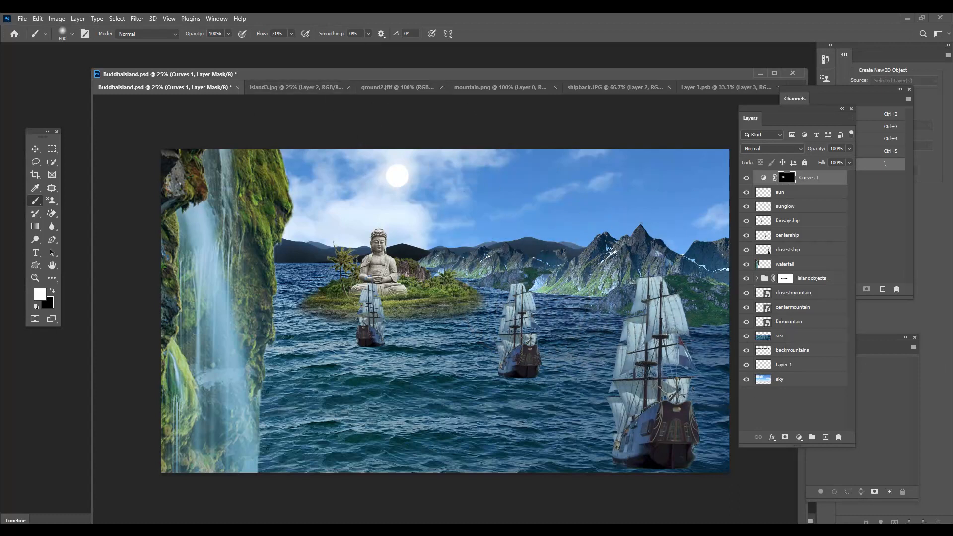
Reduce the brush flow to 16% and paint the Curves darkening softly over the mountains and the closest ship.
left_click(291, 33)
left_click(537, 279)
mouse_move(616, 283)
left_mouse_down()
mouse_move(534, 286)
mouse_move(618, 312)
left_mouse_up()
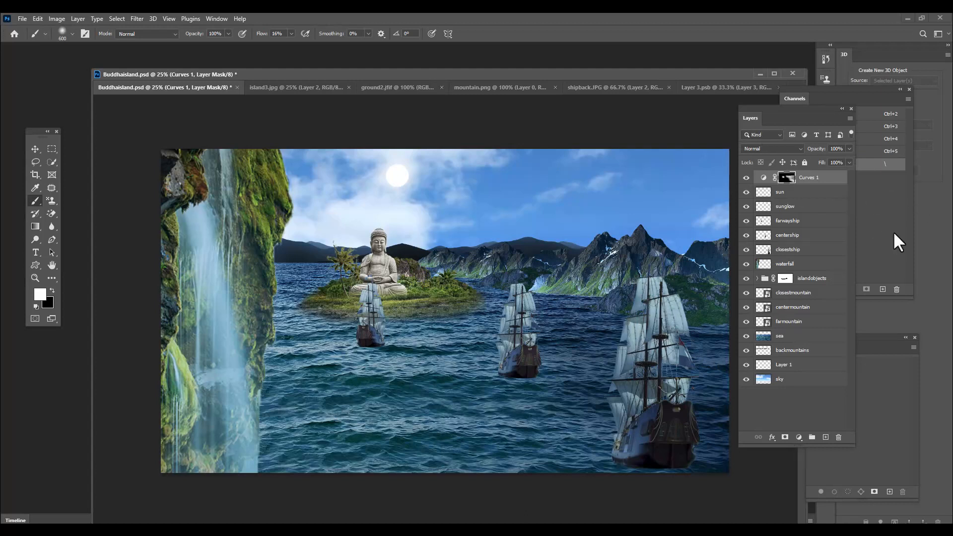
Add an Exposure adjustment layer with exposure +0.72, offset +0.0156 and gamma correction 0.77.
left_click(799, 438)
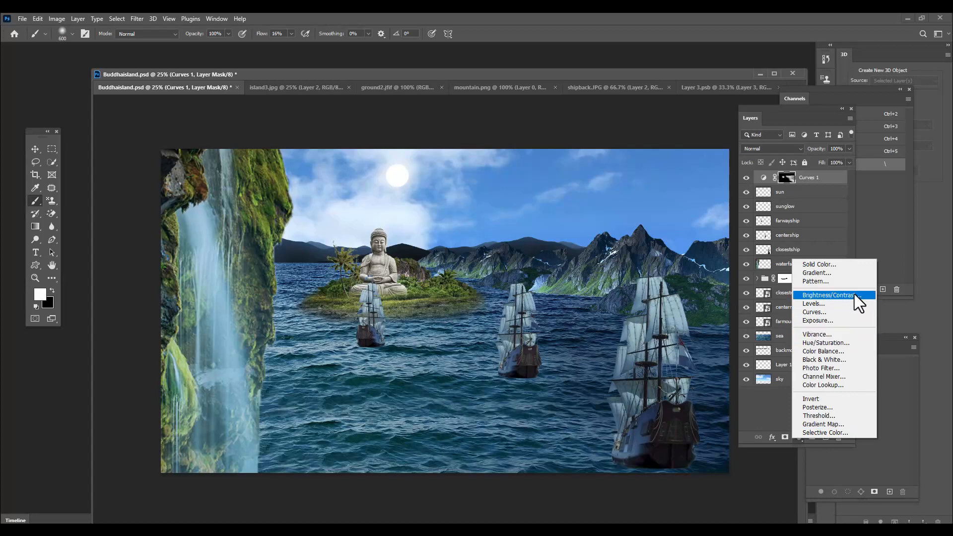
left_click(838, 321)
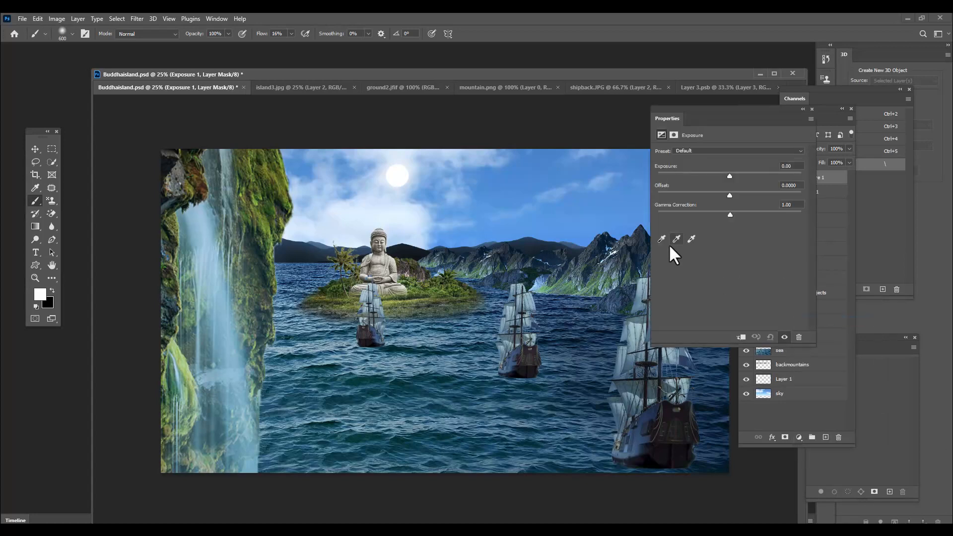
left_click_drag(729, 176, 740, 175)
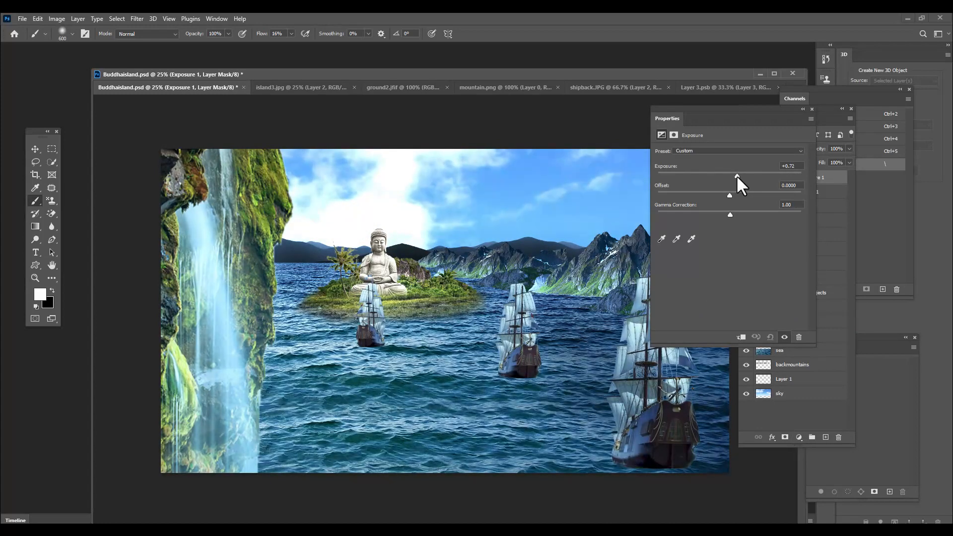
left_click_drag(737, 175, 736, 177)
left_click_drag(731, 215, 740, 214)
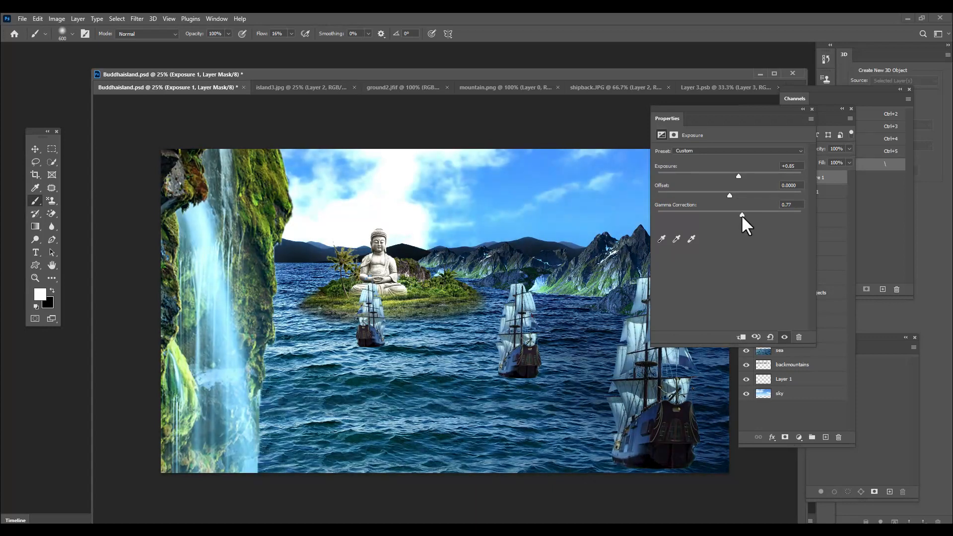
left_click_drag(739, 177, 735, 194)
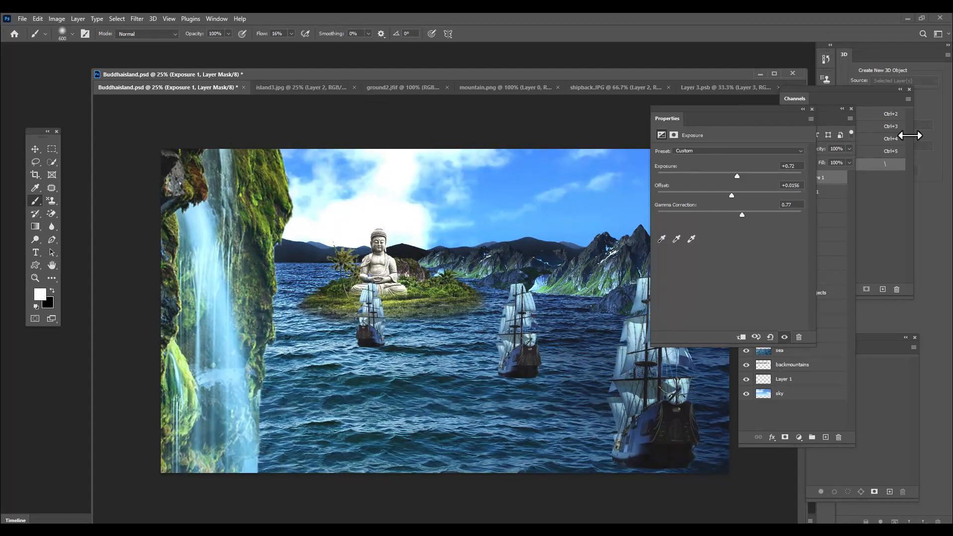
left_click(812, 109)
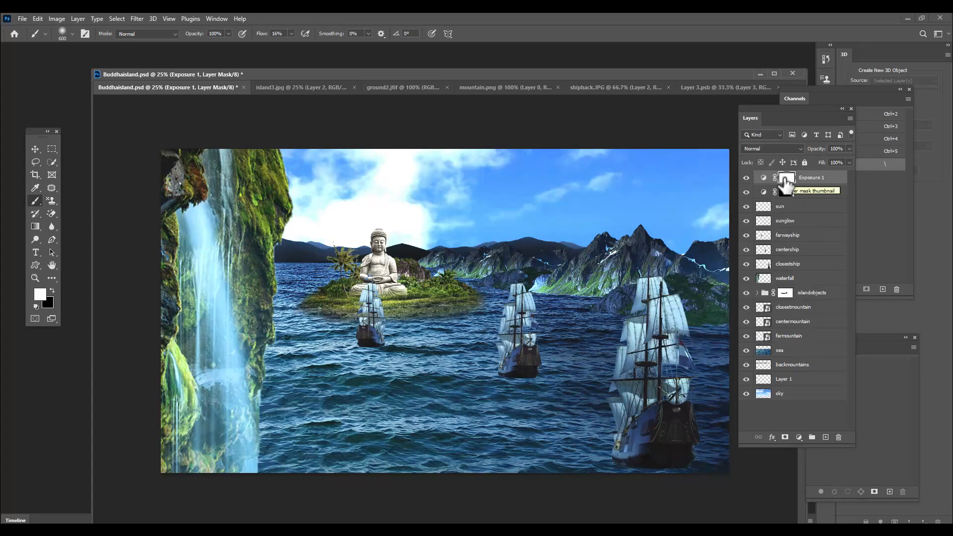
Invert the Exposure layer's mask to black and reveal the brightening over the sea below the island with a 1000 px brush at 16% flow.
key("ctrl+i")
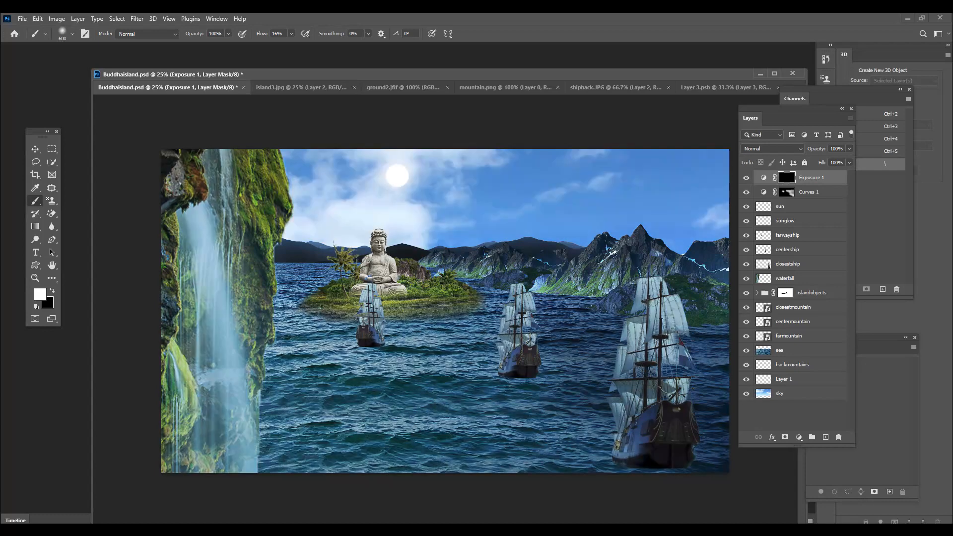
left_click(291, 33)
left_click(350, 342)
key("bracketright")
key("bracketright")
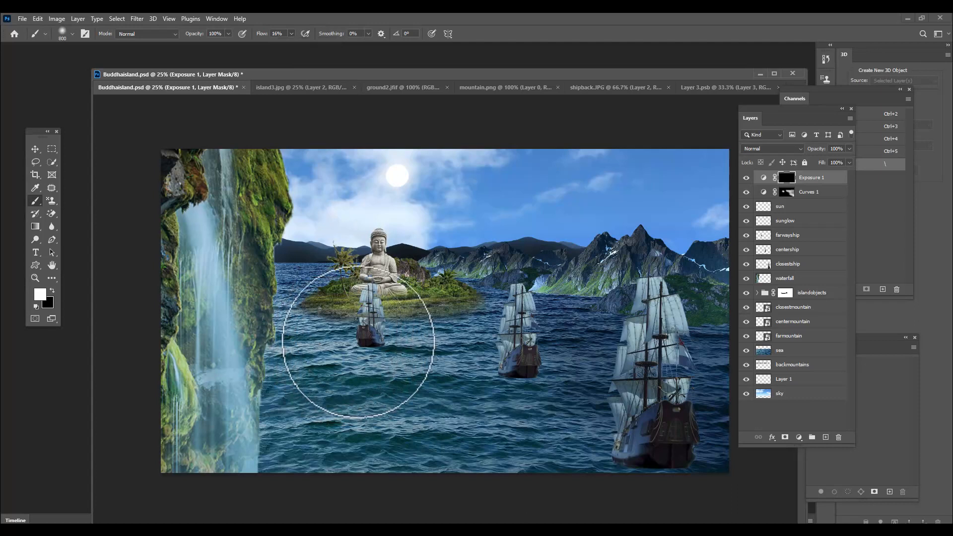
left_click(35, 149)
left_click(34, 201)
key("bracketright")
key("bracketright")
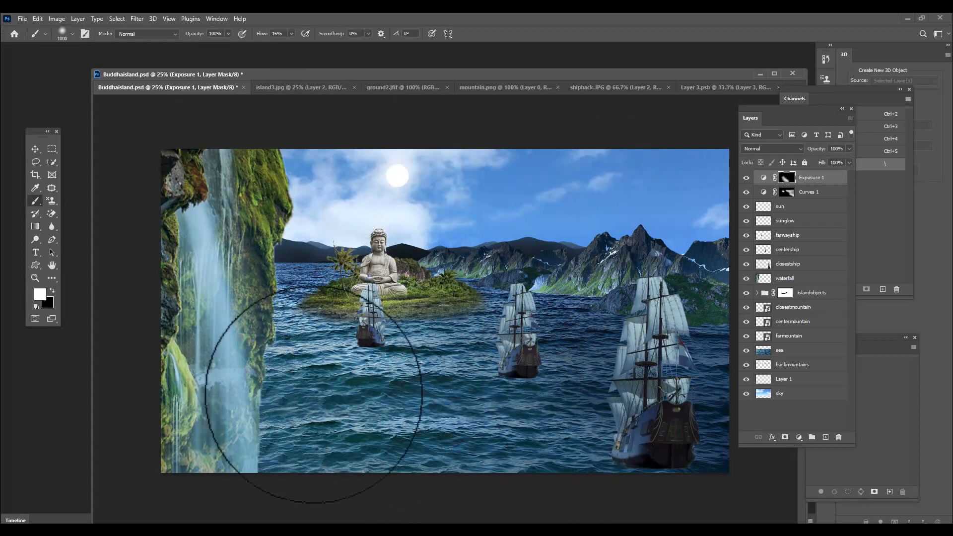
Raise the brush flow to 50% and then 75%, painting the Exposure mask more strongly across the foreground sea.
left_click(291, 33)
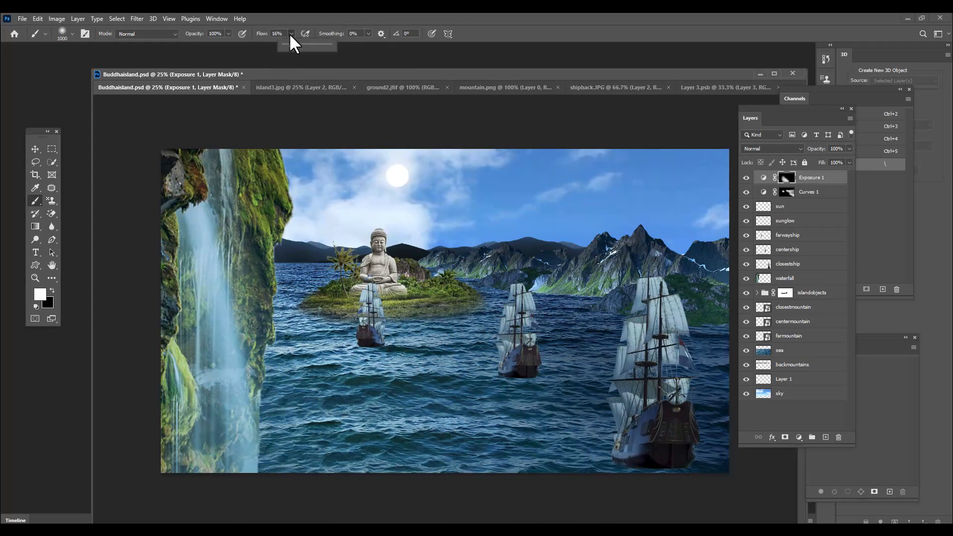
left_click_drag(297, 45, 308, 46)
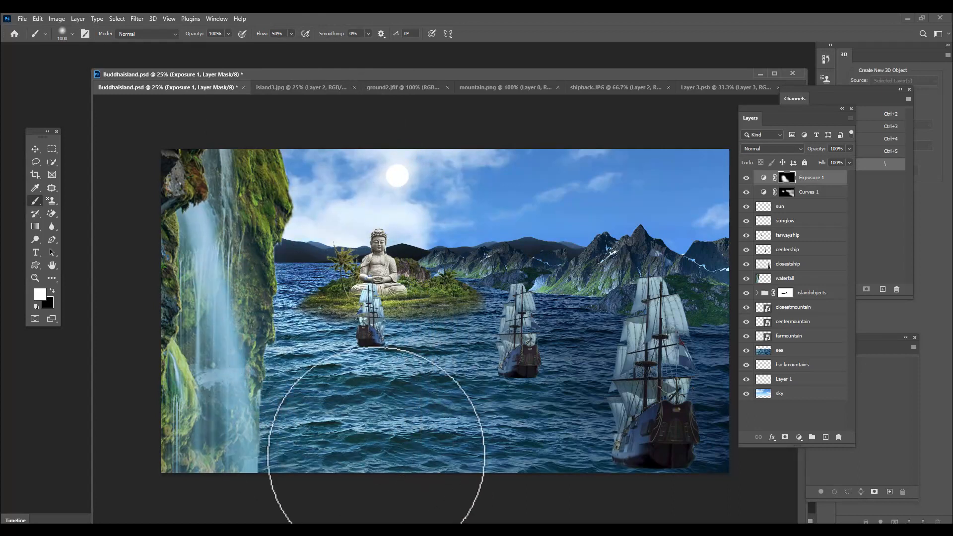
left_click(291, 34)
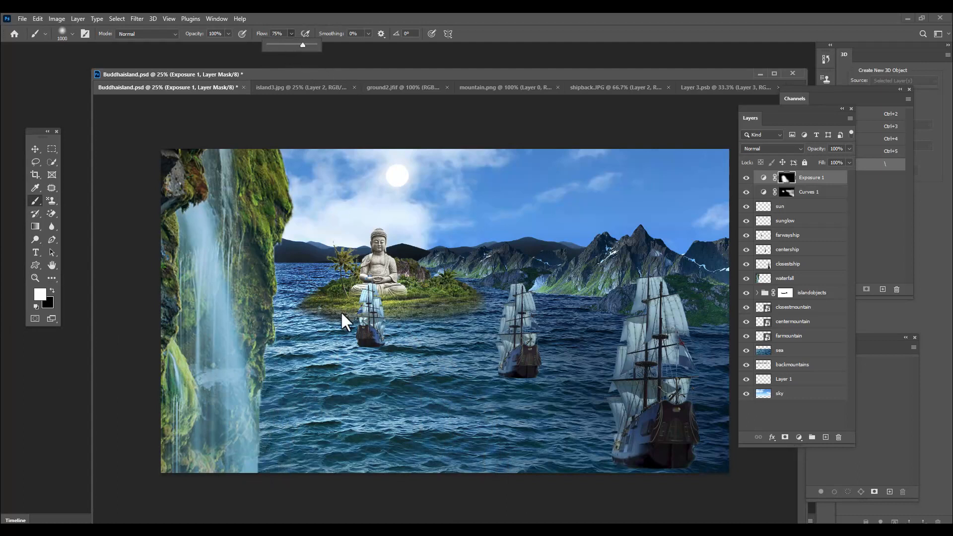
left_click(397, 351)
mouse_move(426, 364)
left_mouse_down()
mouse_move(445, 351)
mouse_move(463, 355)
left_mouse_up()
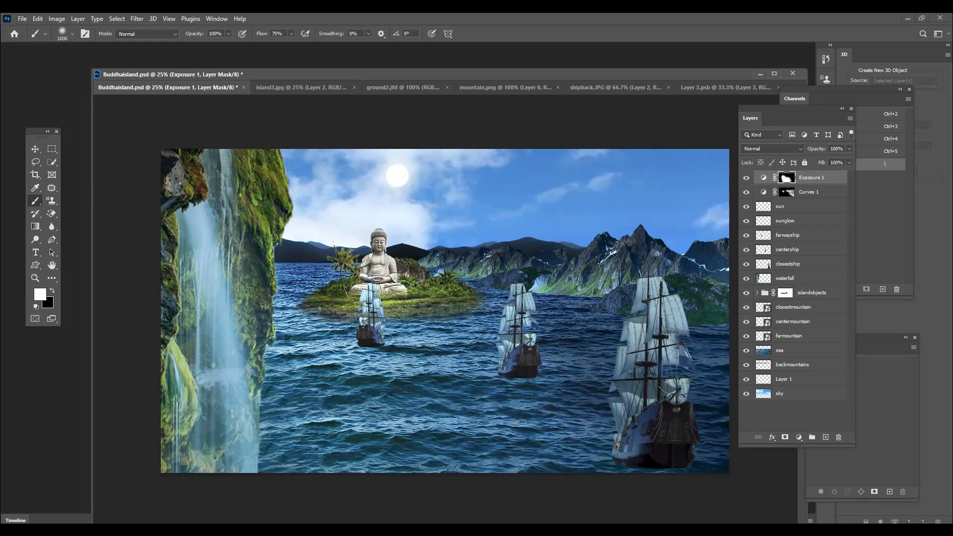
Add a Color Lookup adjustment layer using the TealOrangePlusContrast.3DL 3D LUT.
left_click(799, 437)
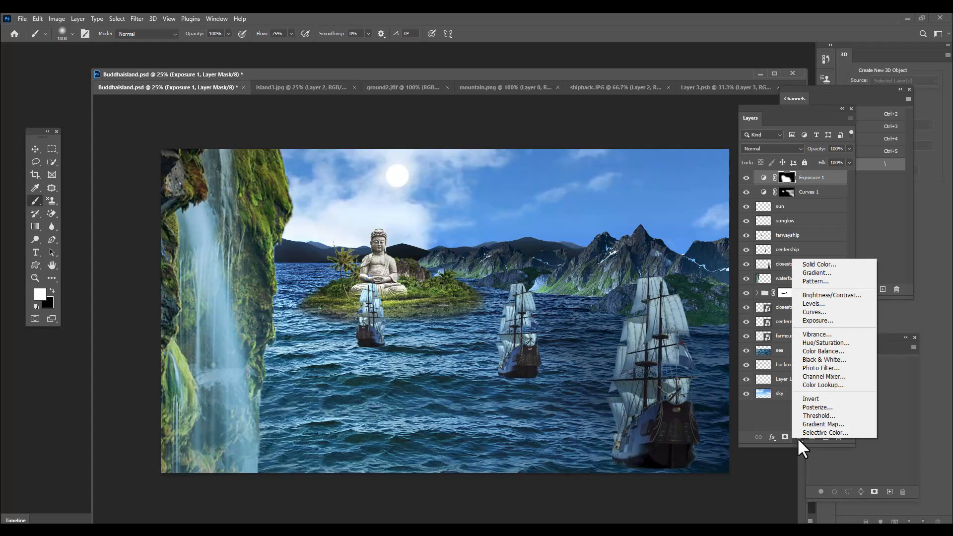
left_click(848, 385)
left_click_drag(695, 108, 659, 106)
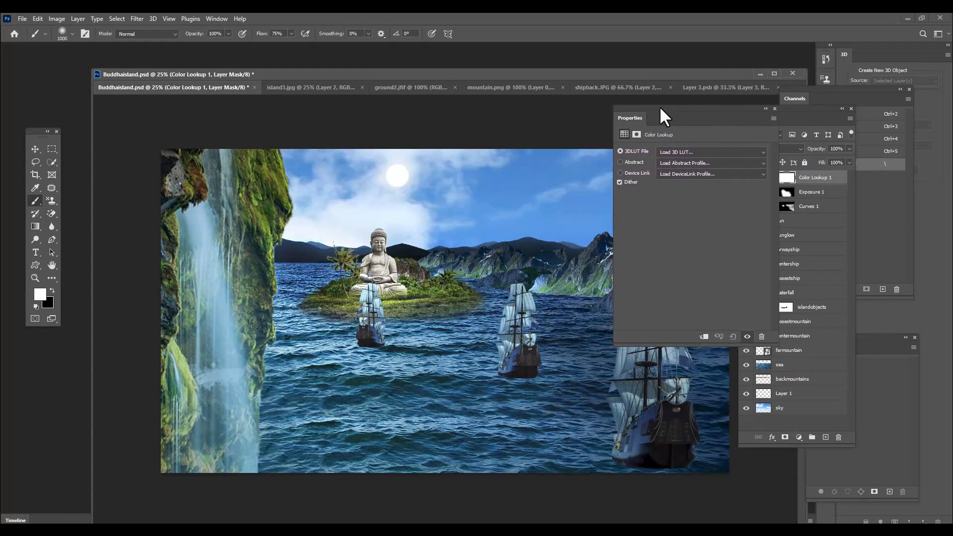
left_click_drag(670, 105, 655, 110)
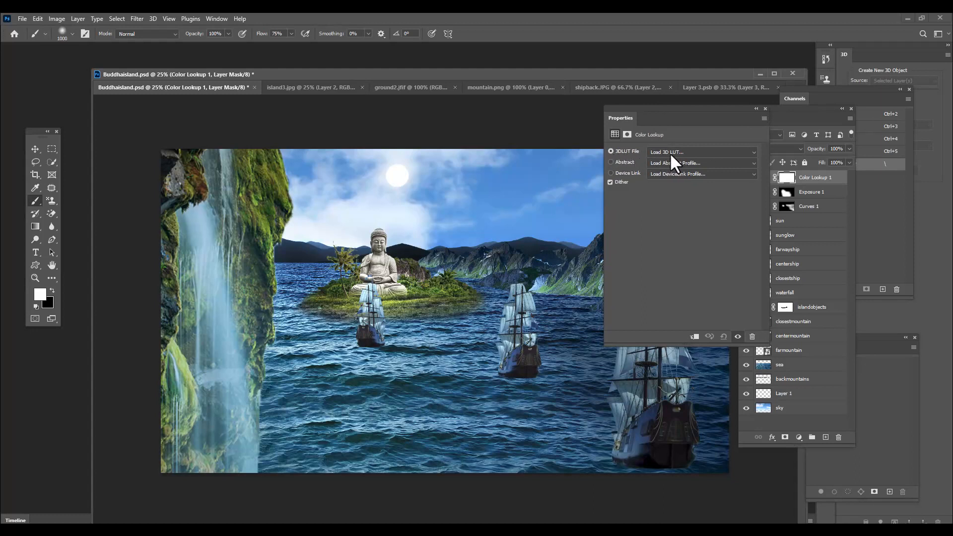
left_click(680, 151)
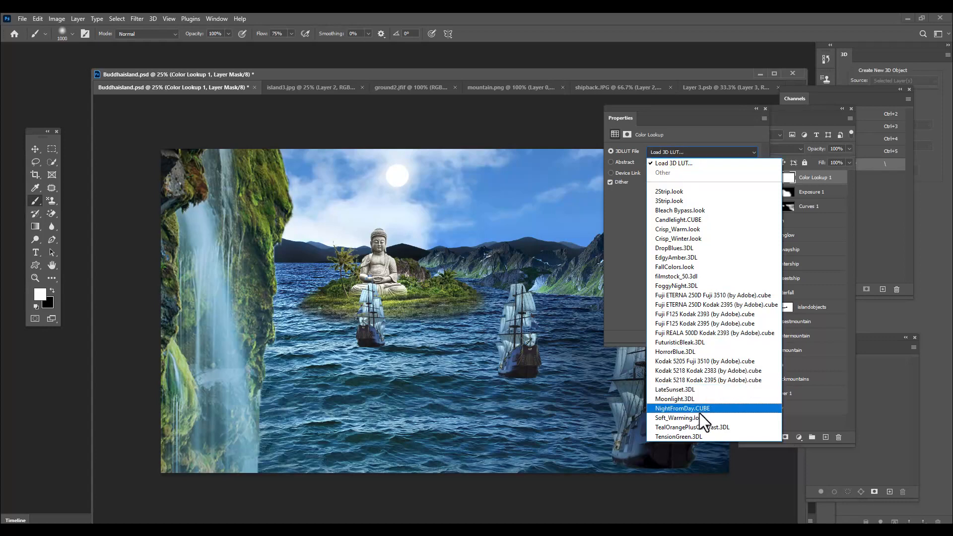
left_click(703, 429)
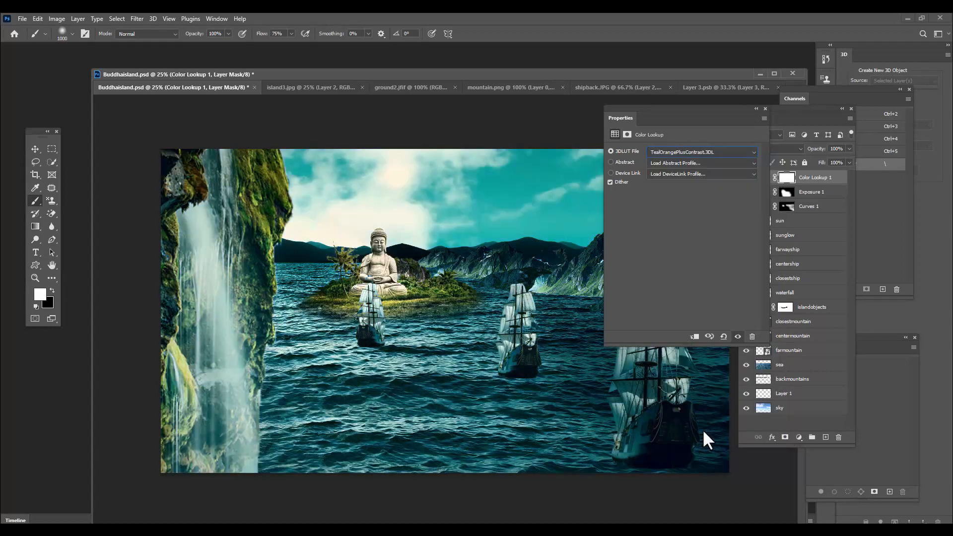
Move the Properties panel aside and try the TensionGreen.3DL, HorrorBlue.3DL and EdgyAmber.3DL looks on the Color Lookup layer.
left_click_drag(663, 107, 734, 95)
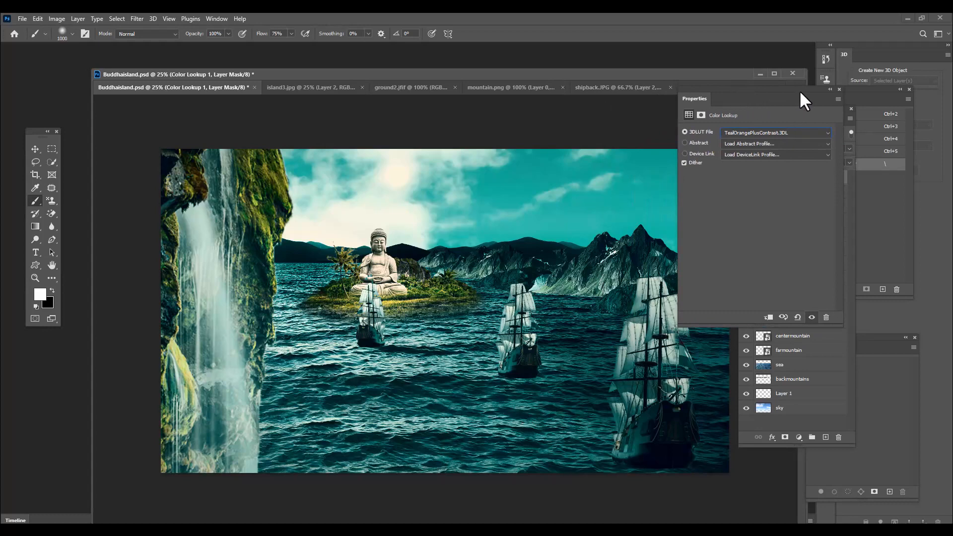
left_click_drag(741, 91, 806, 82)
mouse_move(793, 83)
left_mouse_down()
mouse_move(787, 102)
mouse_move(812, 88)
mouse_move(787, 93)
left_mouse_up()
left_click(818, 135)
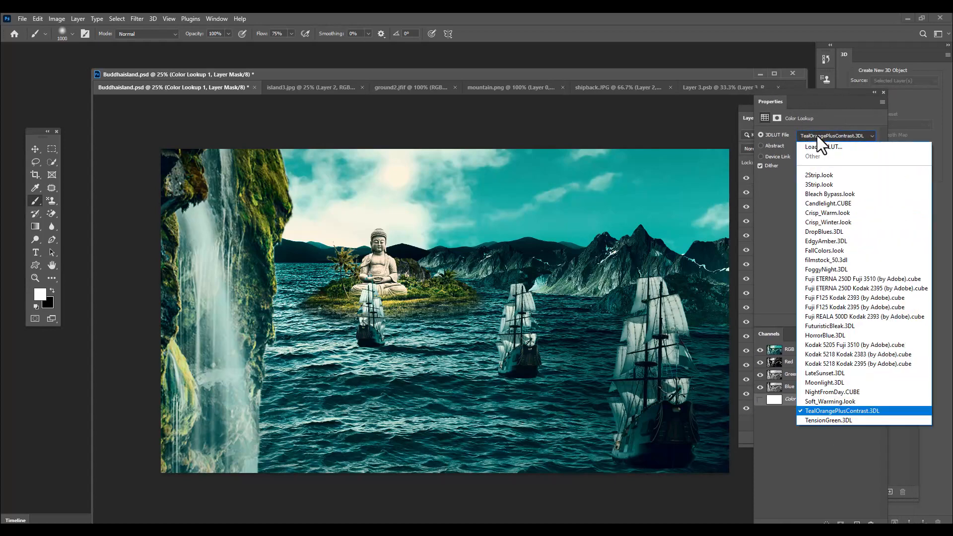
left_click(830, 420)
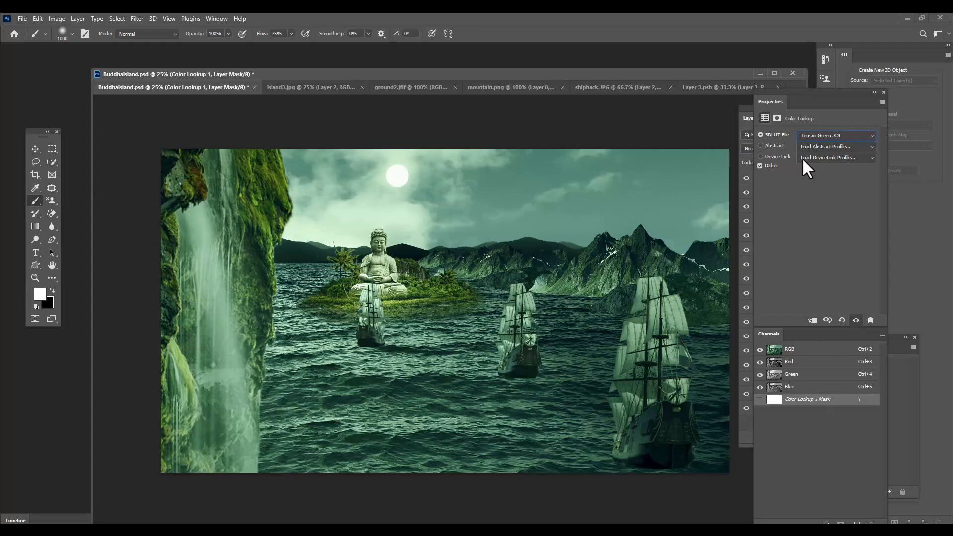
left_click(817, 137)
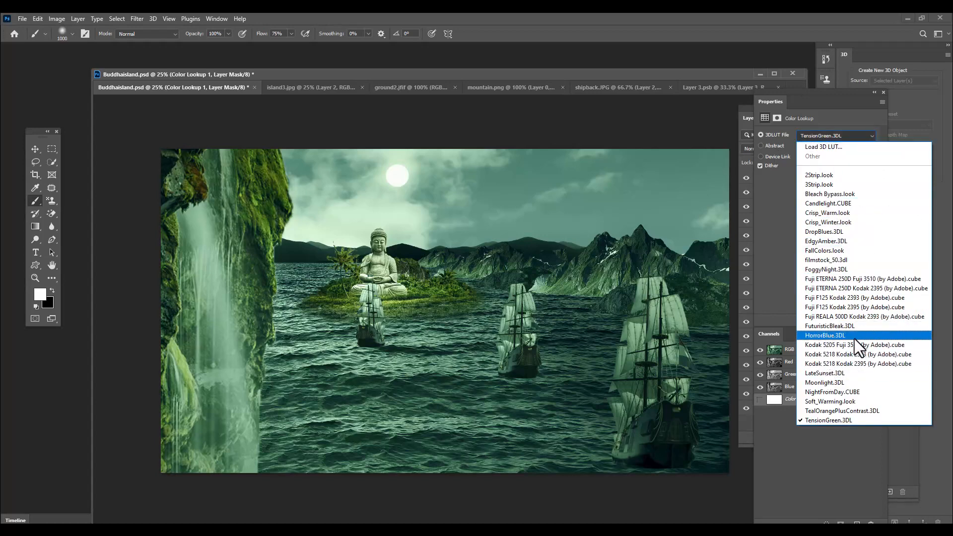
left_click(839, 335)
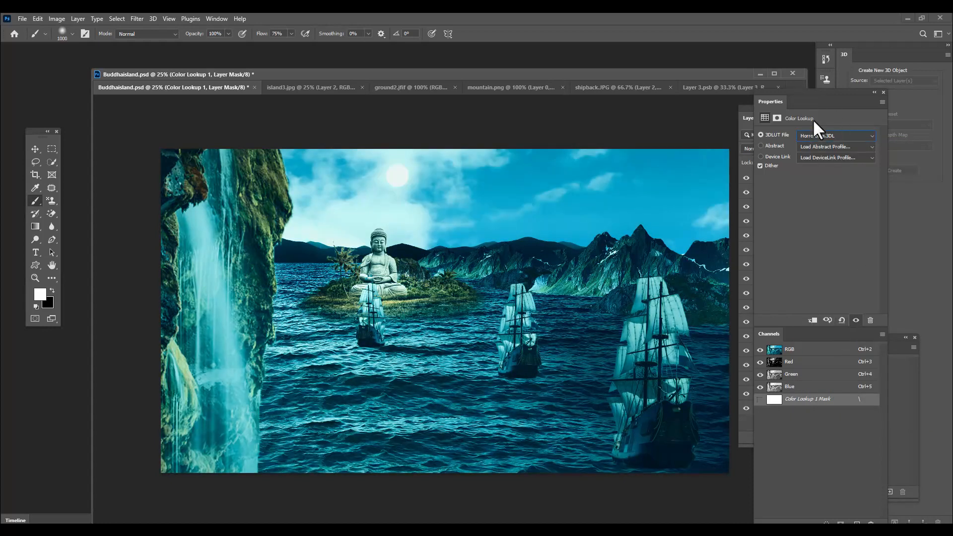
left_click(817, 135)
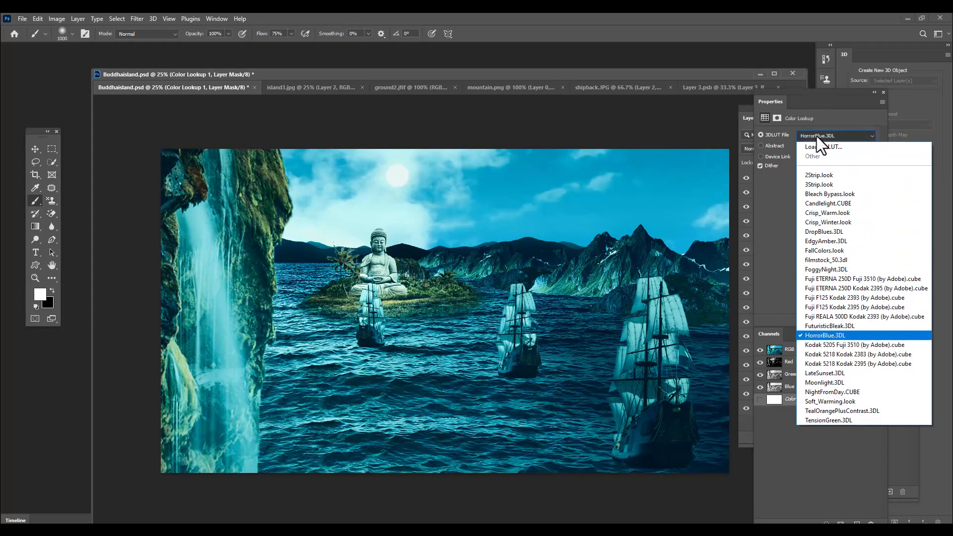
left_click(829, 241)
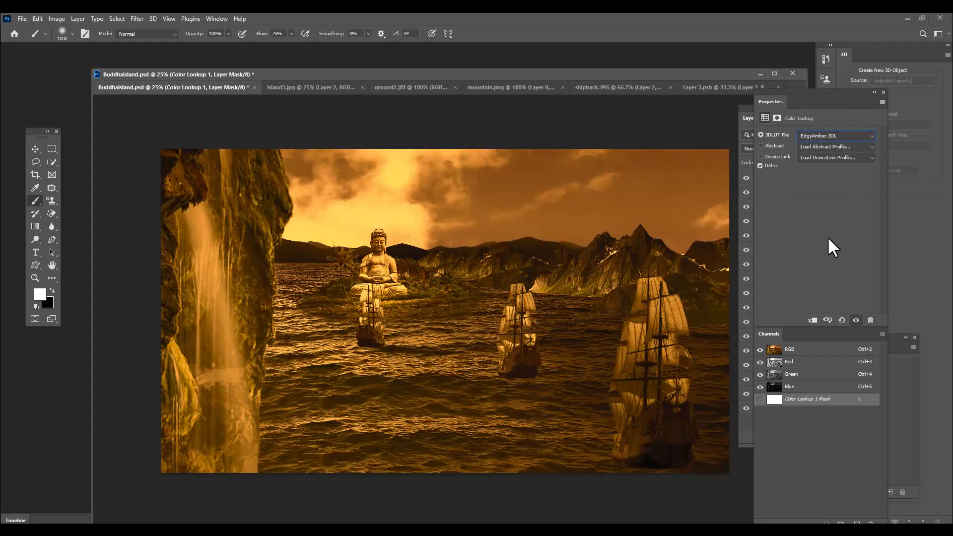
Try the Fuji F125 Kodak 2393 and Fuji ETERNA 250D Fuji 3510 cube files as the 3D LUT.
left_click(818, 136)
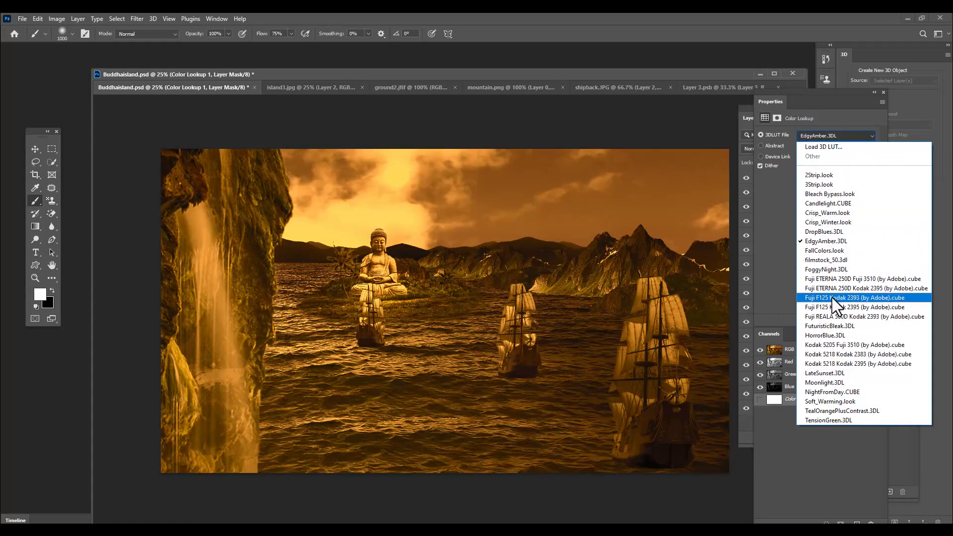
left_click(833, 297)
left_click(841, 135)
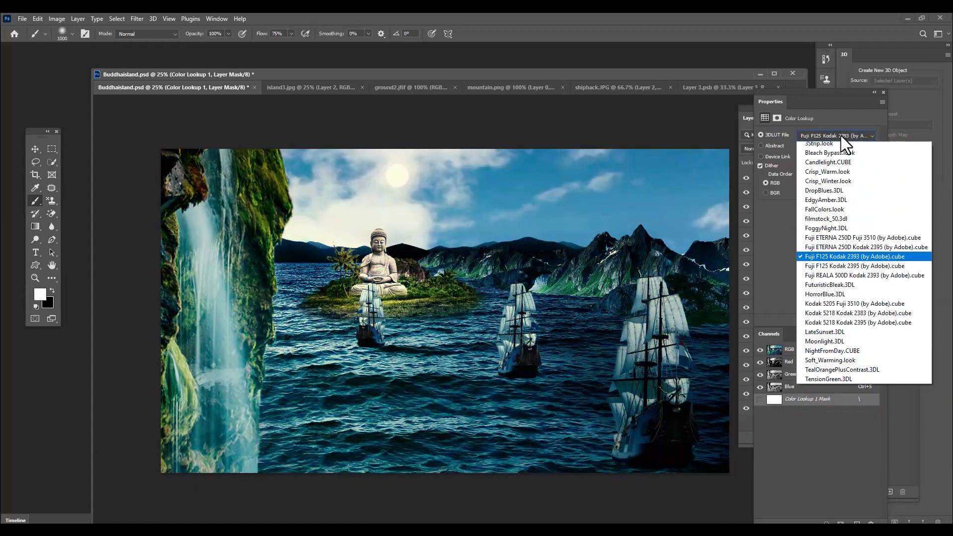
left_click(828, 279)
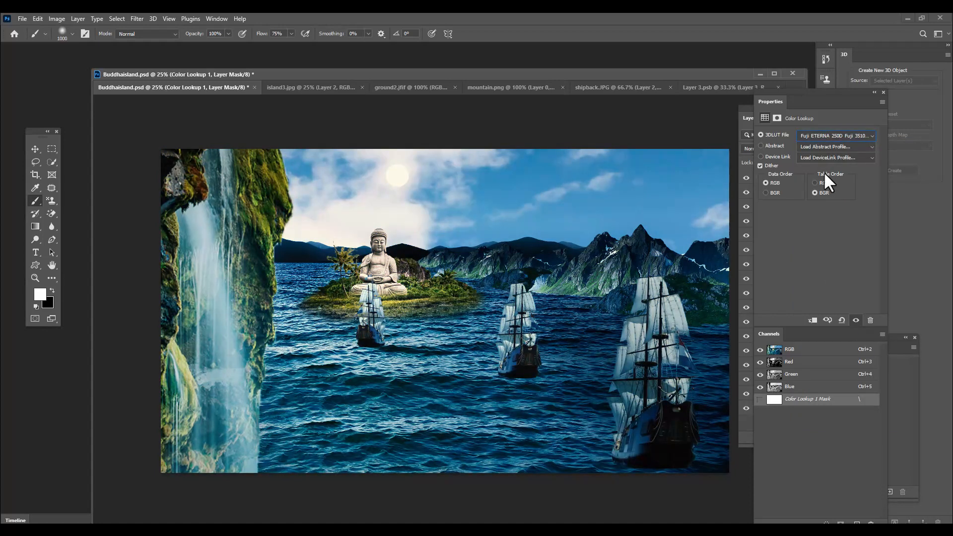
Set the Color Lookup layer's 3D LUT to TensionGreen.3DL and invert its mask to black.
left_click(820, 135)
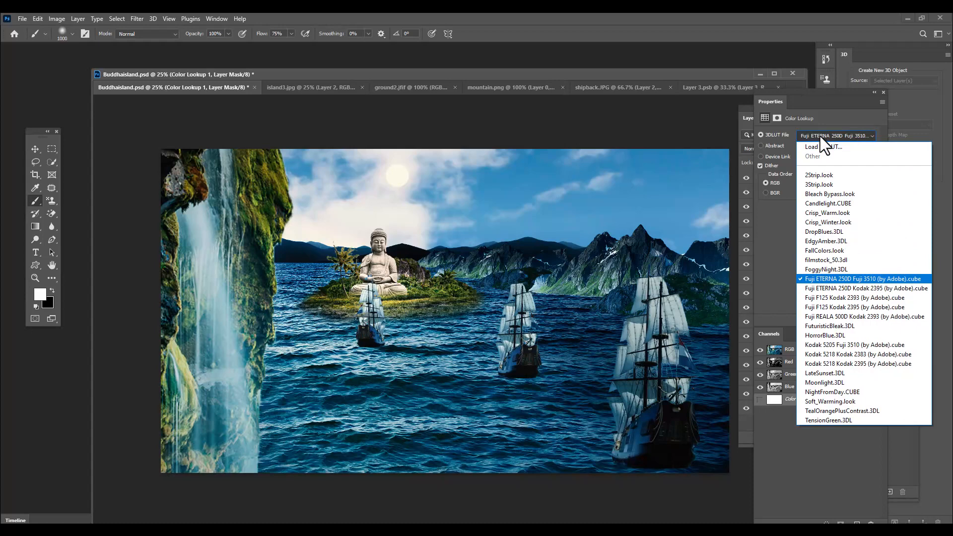
left_click(821, 419)
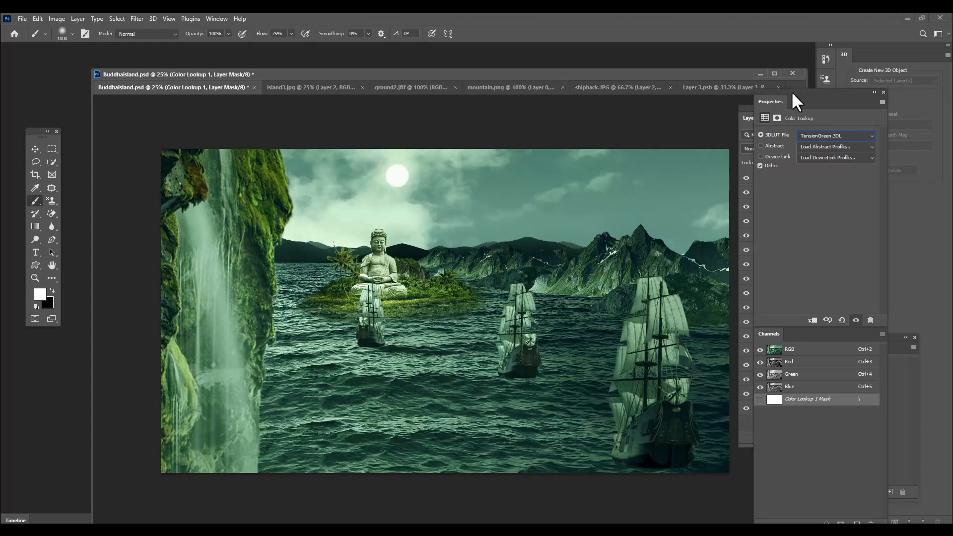
left_click_drag(791, 91, 866, 112)
left_click_drag(774, 110, 726, 109)
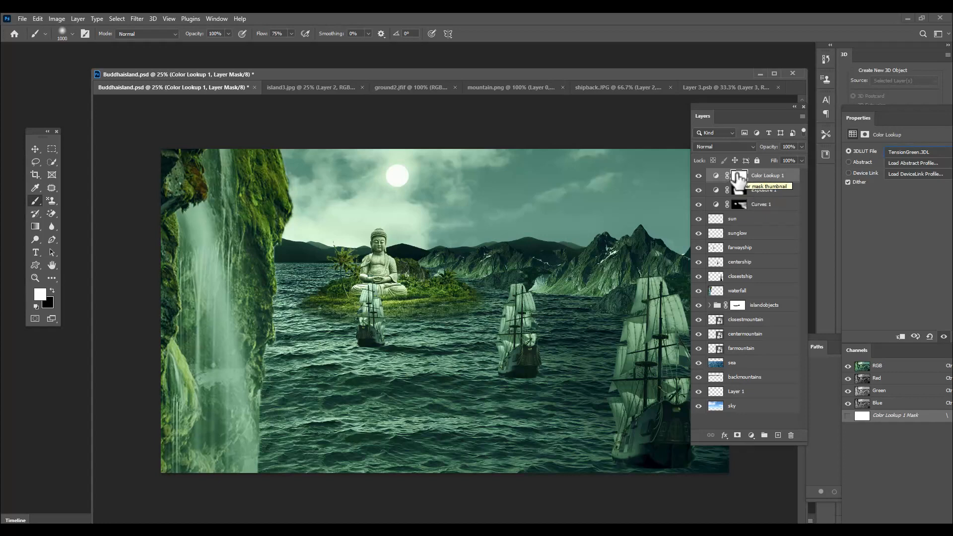
key("ctrl+i")
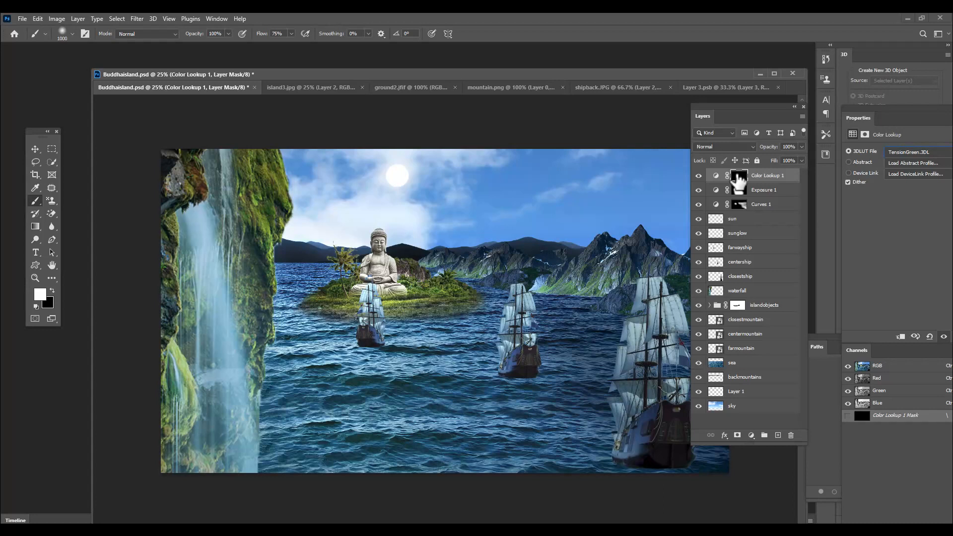
left_click_drag(715, 116, 729, 116)
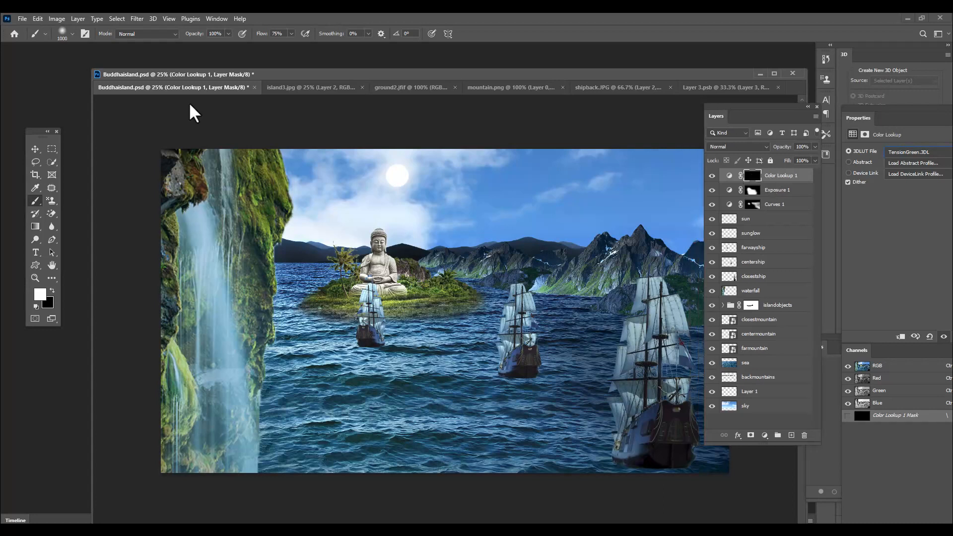
Reveal the green grade across the scene by painting the Color Lookup mask in white with a 1300 px soft brush at 15% flow.
left_click(292, 33)
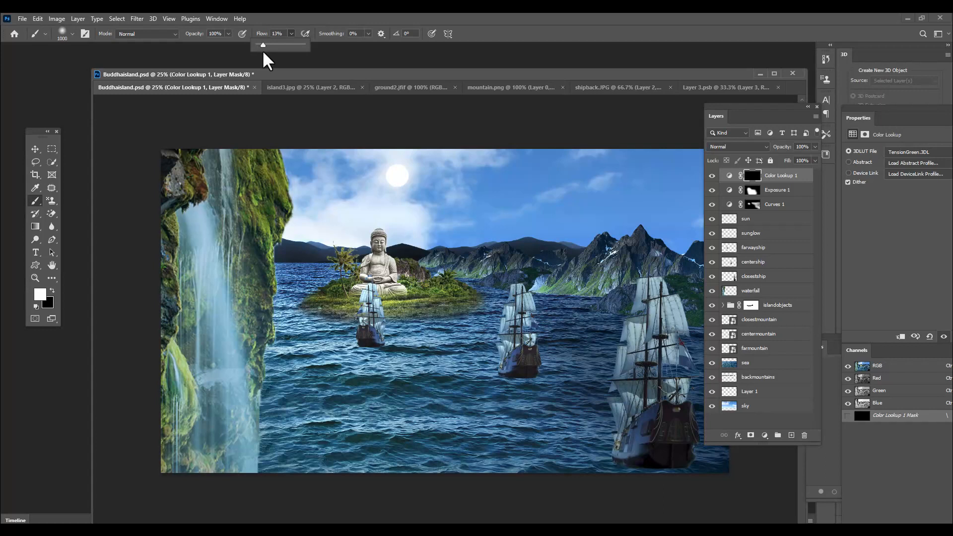
left_click(277, 34)
type("15")
left_click(356, 34)
left_click_drag(732, 105, 792, 114)
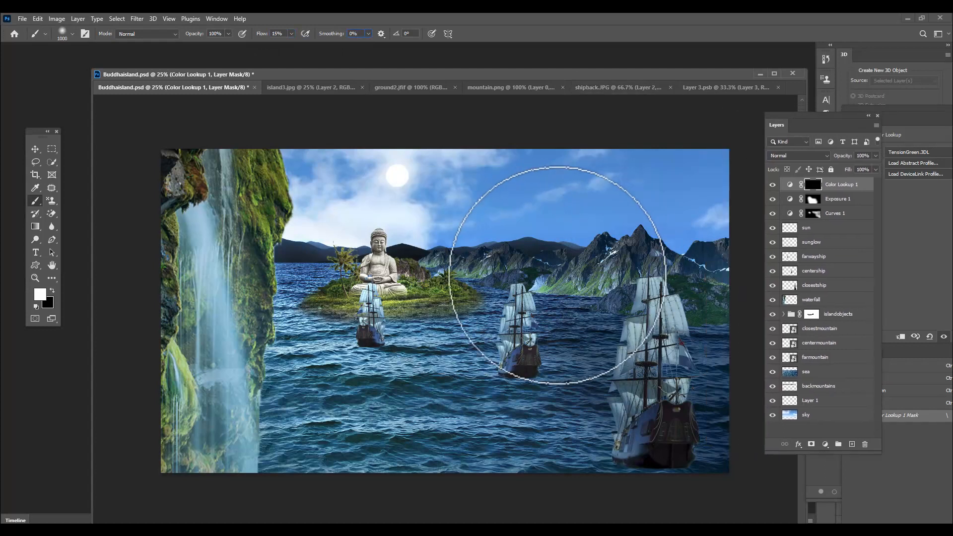
left_click(35, 149)
left_click(35, 201)
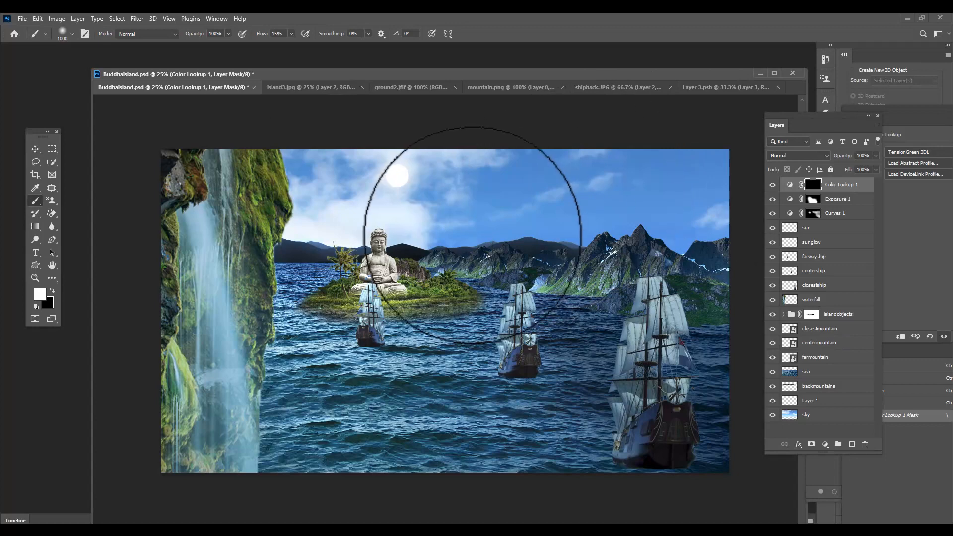
key("bracketright")
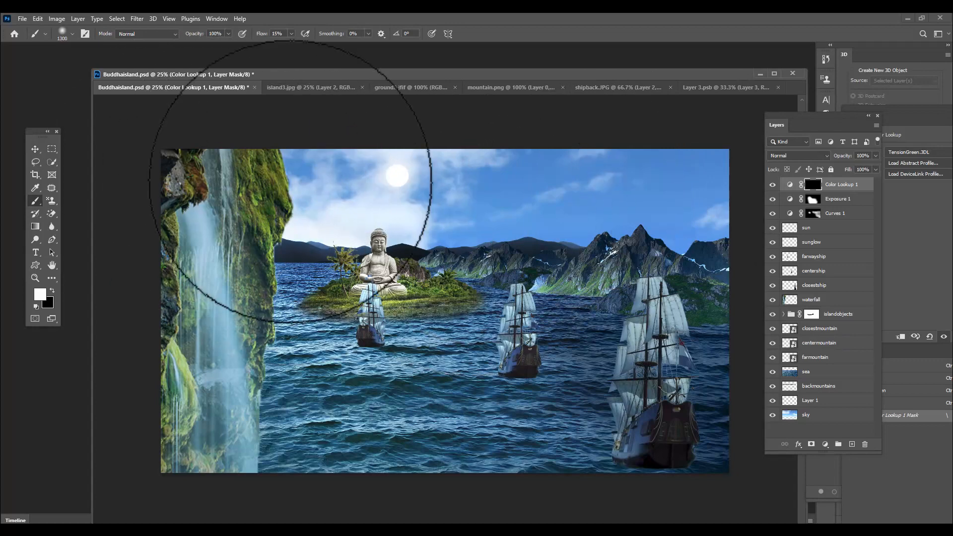
mouse_move(344, 155)
left_mouse_down()
mouse_move(328, 249)
mouse_move(545, 257)
mouse_move(467, 279)
mouse_move(497, 341)
mouse_move(733, 329)
mouse_move(418, 423)
mouse_move(687, 419)
mouse_move(580, 428)
mouse_move(553, 418)
mouse_move(655, 404)
mouse_move(527, 330)
mouse_move(647, 205)
mouse_move(784, 161)
mouse_move(570, 189)
mouse_move(470, 245)
mouse_move(564, 161)
mouse_move(603, 174)
mouse_move(413, 401)
mouse_move(209, 430)
mouse_move(307, 405)
mouse_move(398, 473)
mouse_move(542, 476)
mouse_move(680, 451)
mouse_move(338, 445)
mouse_move(150, 232)
mouse_move(323, 306)
mouse_move(163, 304)
left_mouse_up()
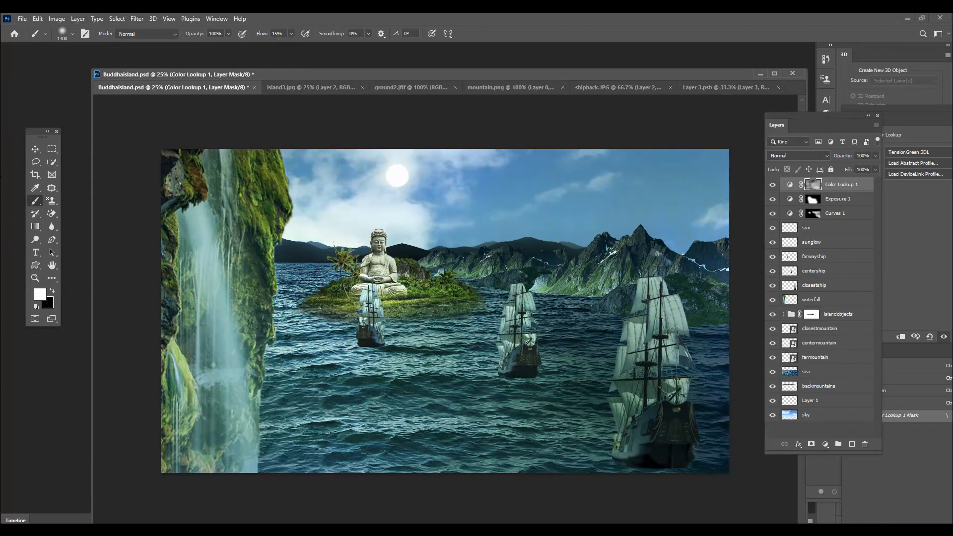
Choose the Fog 3 brush from the 20 Fog PS Brushes 2 set and raise its flow to 75%.
left_click(34, 149)
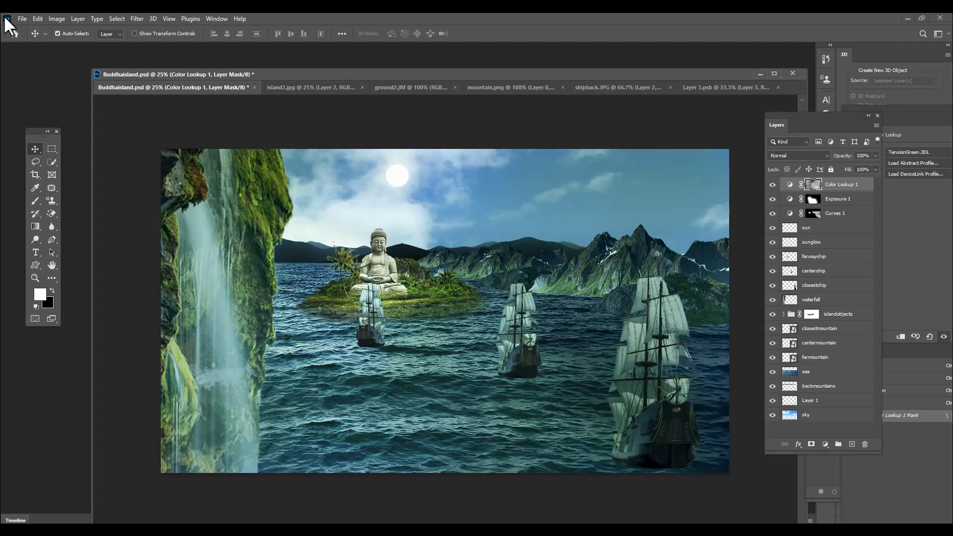
left_click(35, 202)
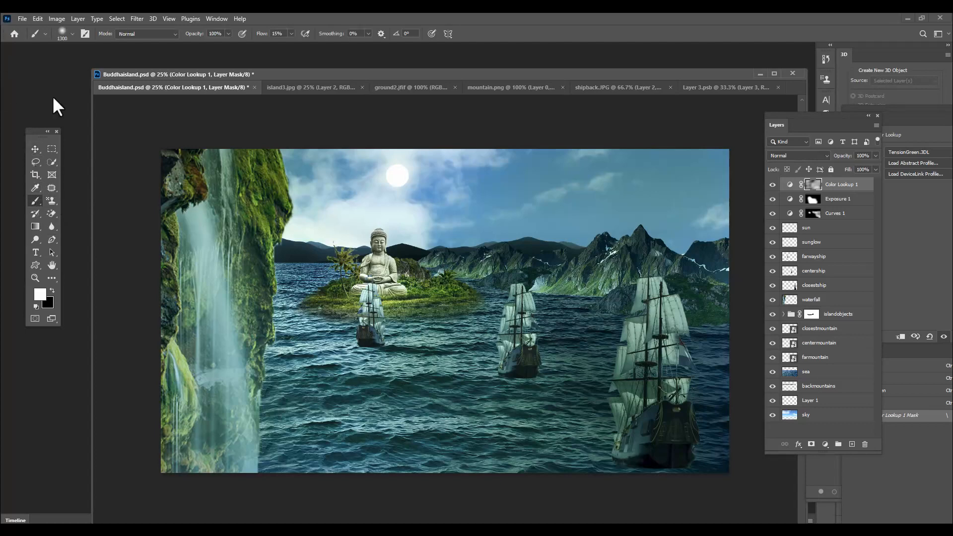
left_click(62, 34)
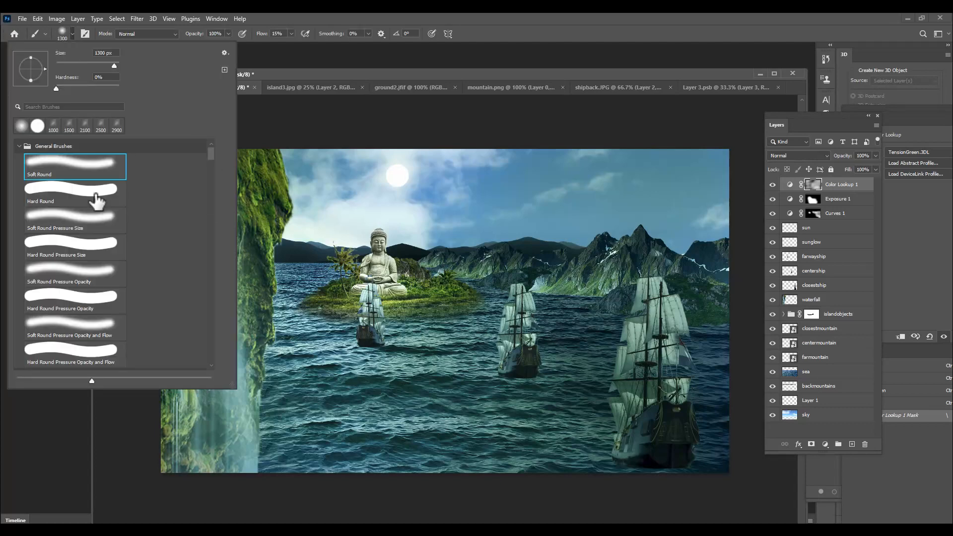
left_click(53, 125)
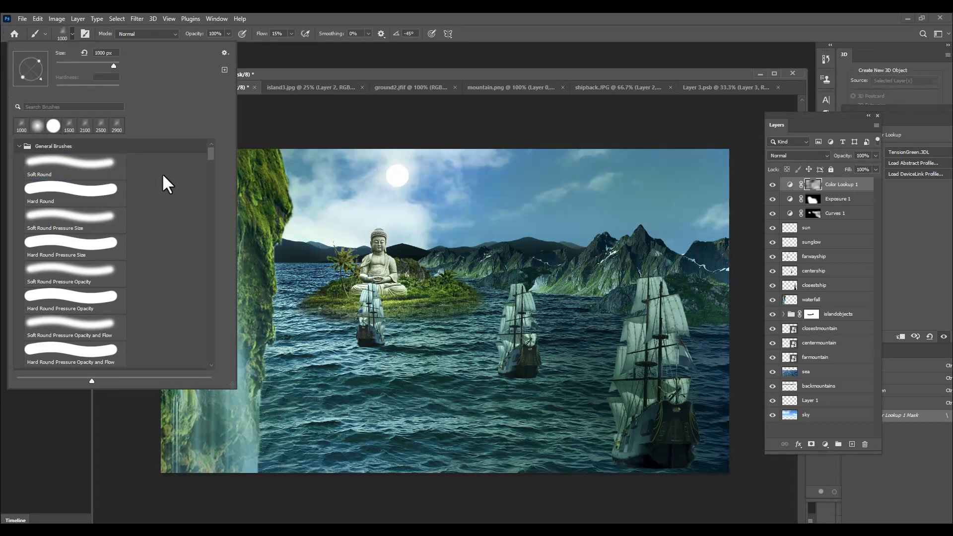
mouse_move(208, 152)
left_mouse_down()
mouse_move(204, 357)
mouse_move(200, 336)
left_mouse_up()
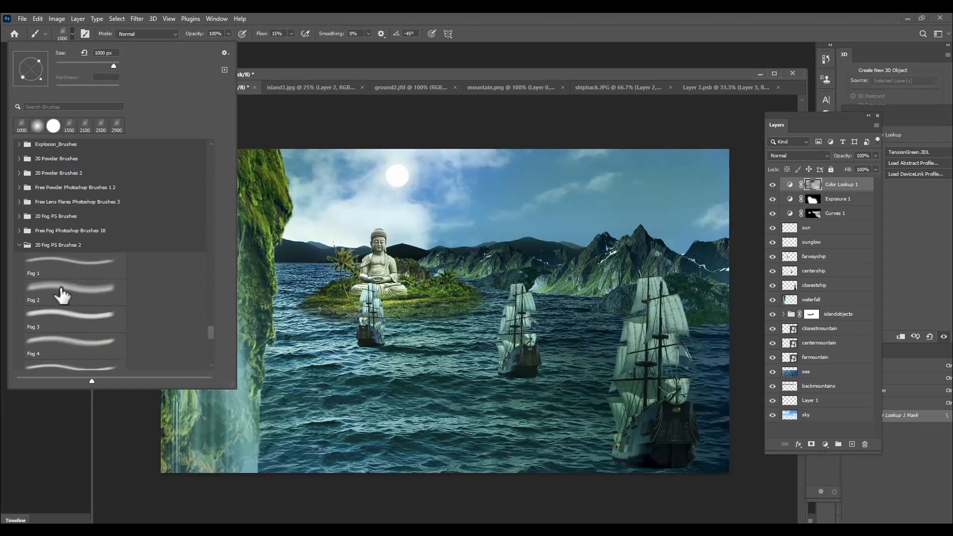
left_click(55, 322)
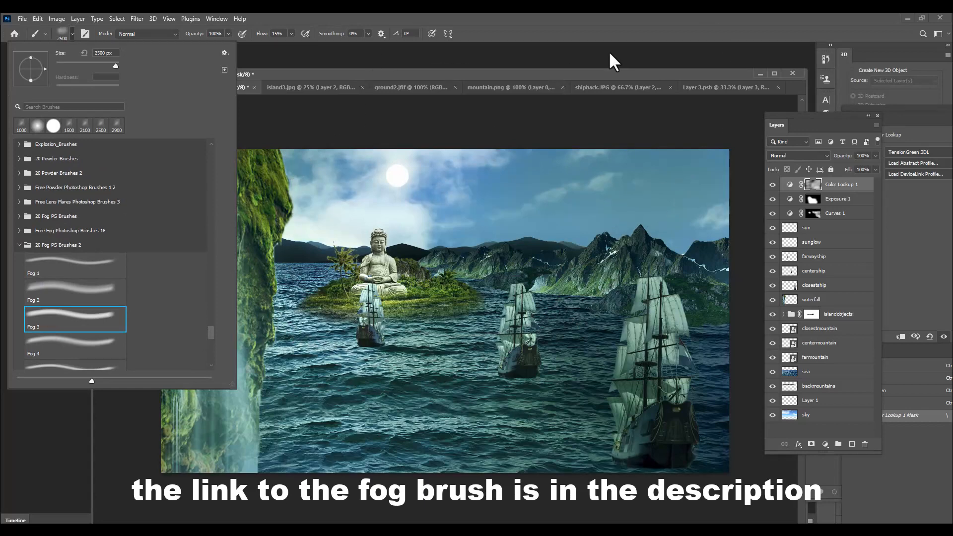
left_click(577, 74)
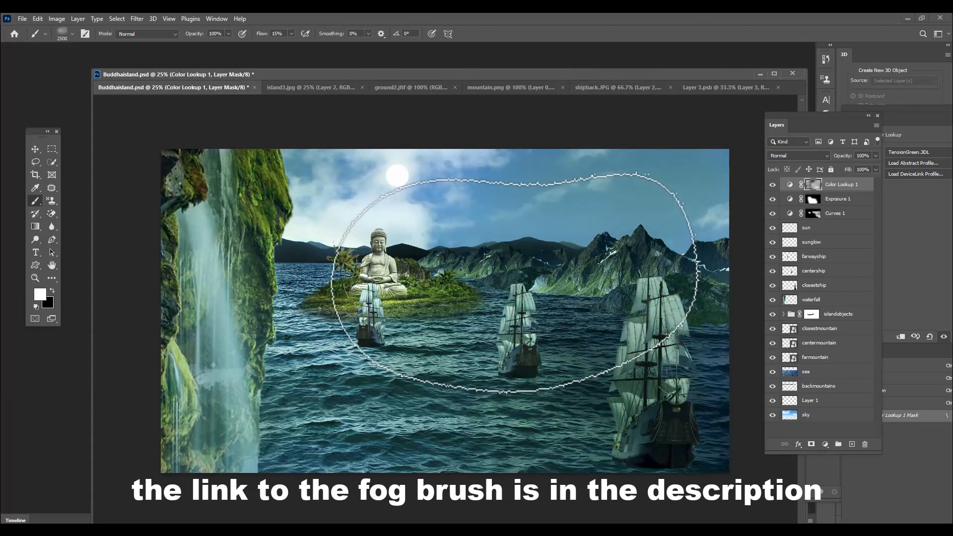
left_click(291, 33)
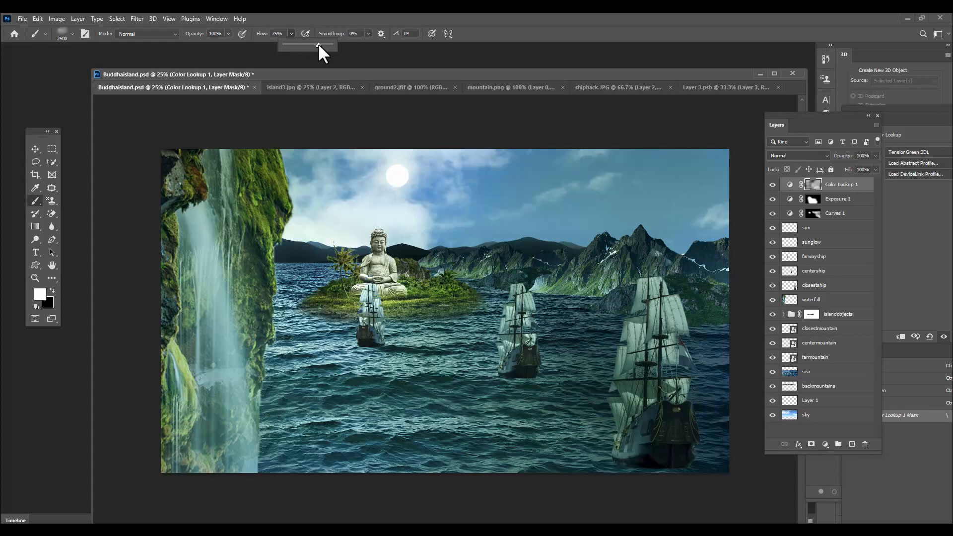
left_click(502, 231)
Reduce the fog brush to 1200 px and add a new layer above the Color Lookup layer.
key("bracketleft")
key("bracketleft")
key("bracketleft")
key("bracketleft")
key("bracketleft")
key("bracketleft")
key("bracketleft")
key("bracketleft")
key("bracketleft")
key("bracketleft")
key("bracketleft")
key("bracketleft")
key("bracketleft")
left_click(852, 445)
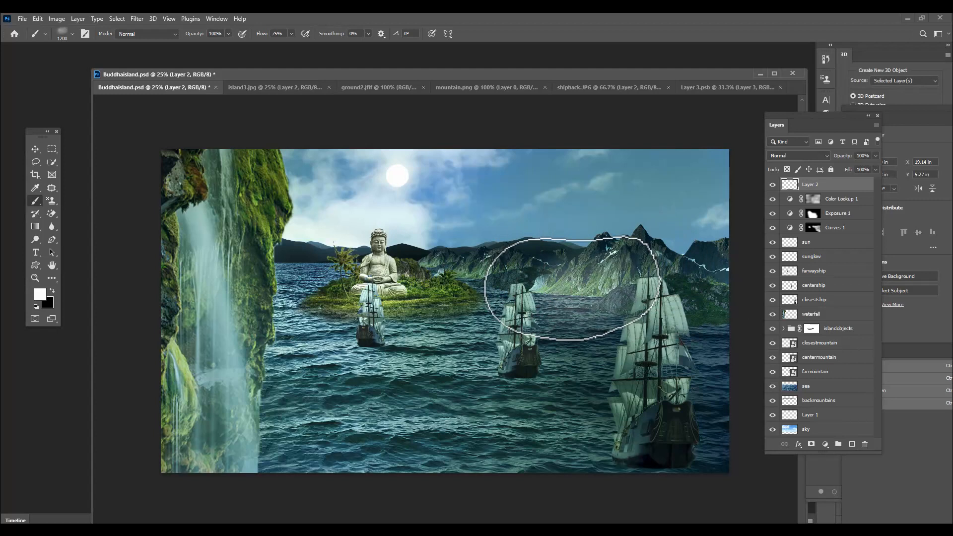
Try stamping fog over the water in front of the mountains and undo it.
left_click(490, 291)
key("ctrl+z")
key("ctrl+z")
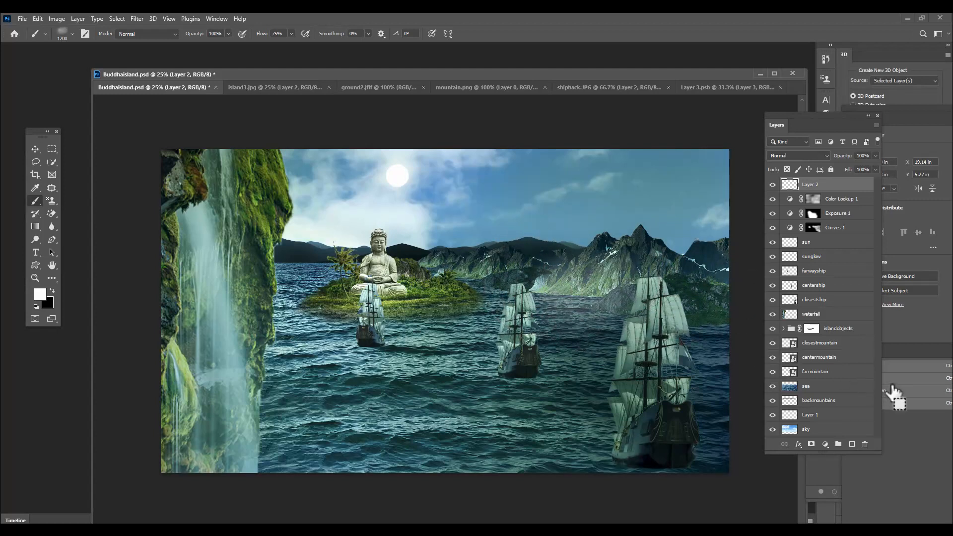
Add a new empty layer directly above the backmountains layer.
scroll(857, 383, "down", 5)
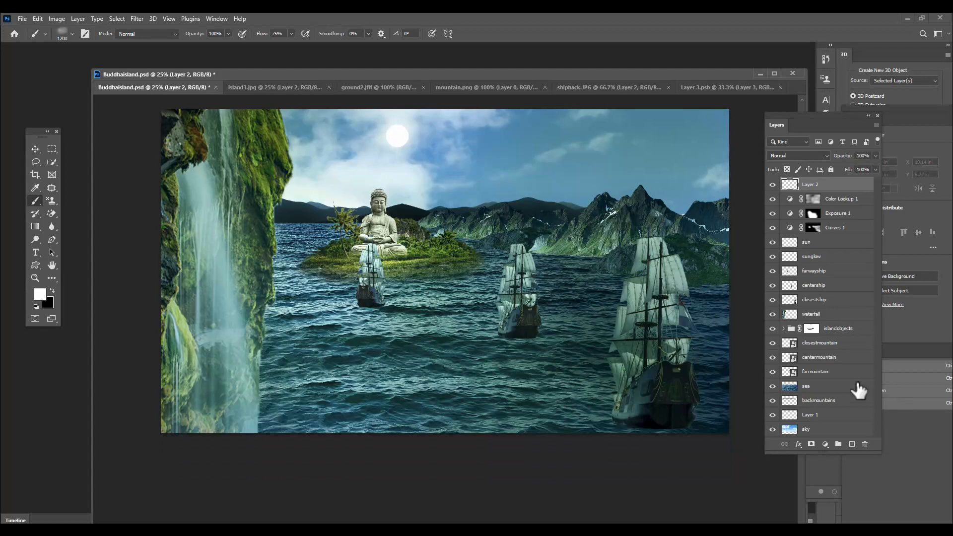
scroll(416, 250, "up", 3)
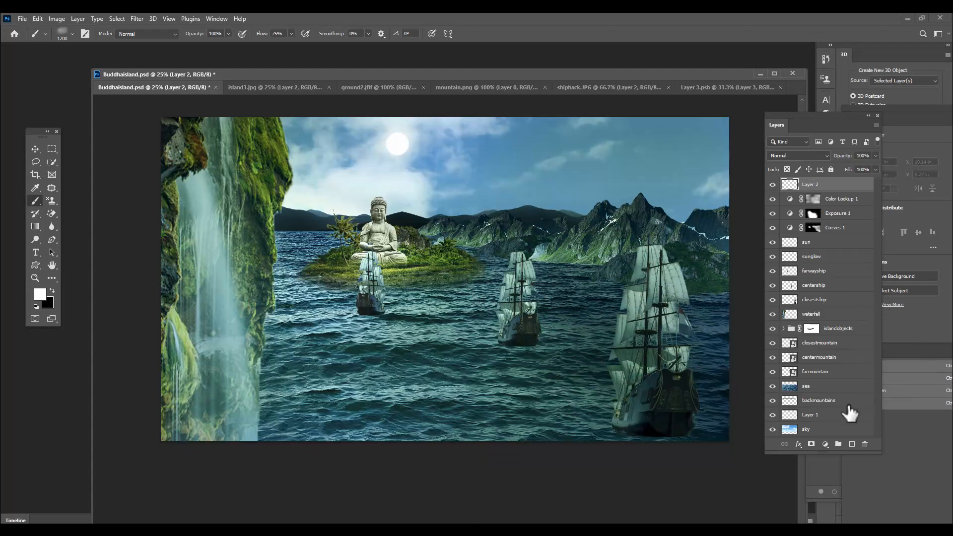
left_click(840, 400)
left_click(852, 444)
Paint light fog over the distant mountains behind the Buddha on the new layer, using the fog brush at 500 px and 47% flow.
key("bracketleft")
key("bracketleft")
key("bracketleft")
left_click(291, 34)
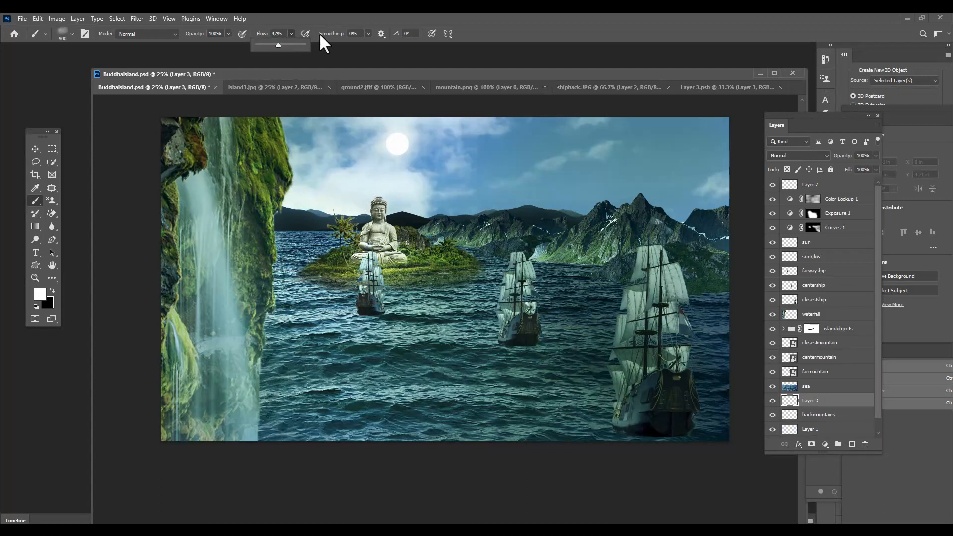
left_click_drag(338, 74, 354, 78)
key("bracketleft")
key("bracketleft")
key("bracketleft")
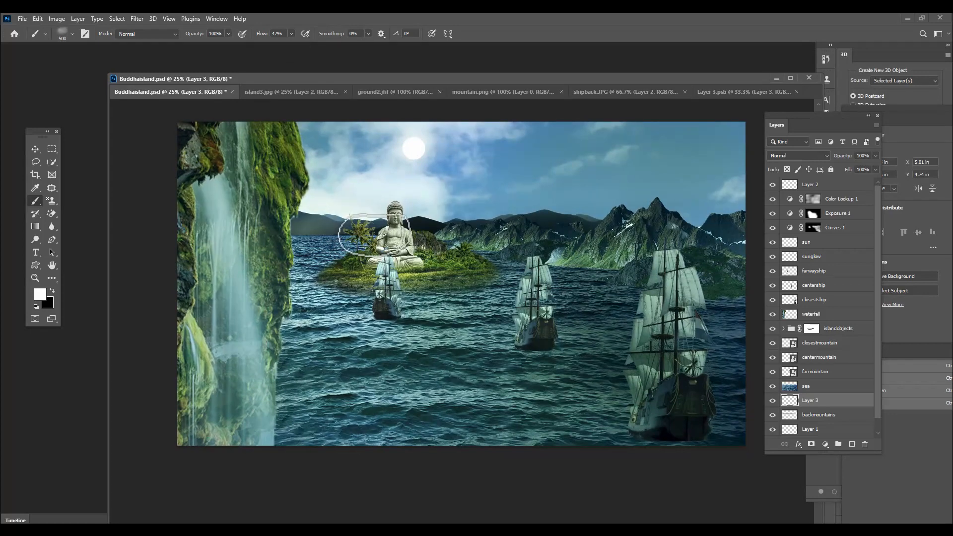
key("bracketleft")
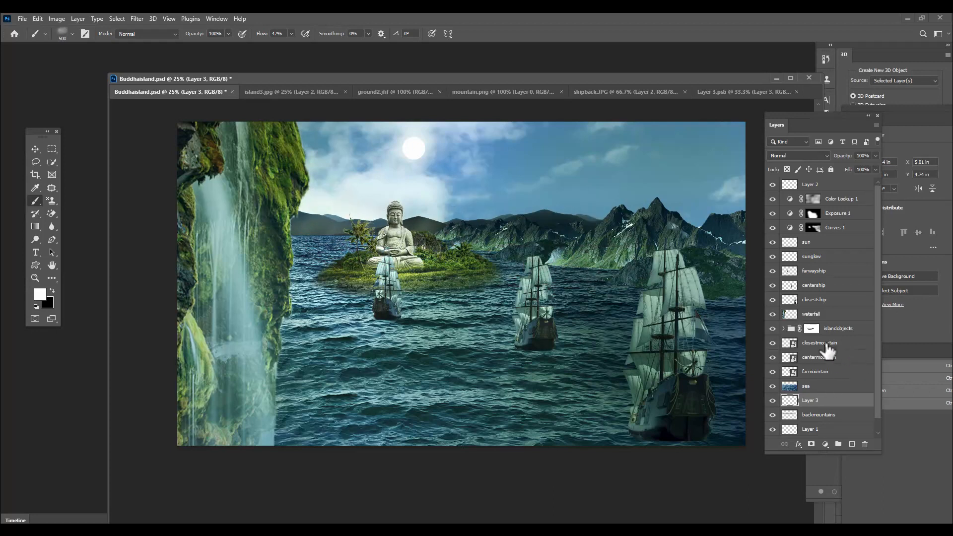
Add a new layer directly above the farmountain layer and paint light fog over that mountain, setting the fog brush to 600 px.
left_click(850, 372)
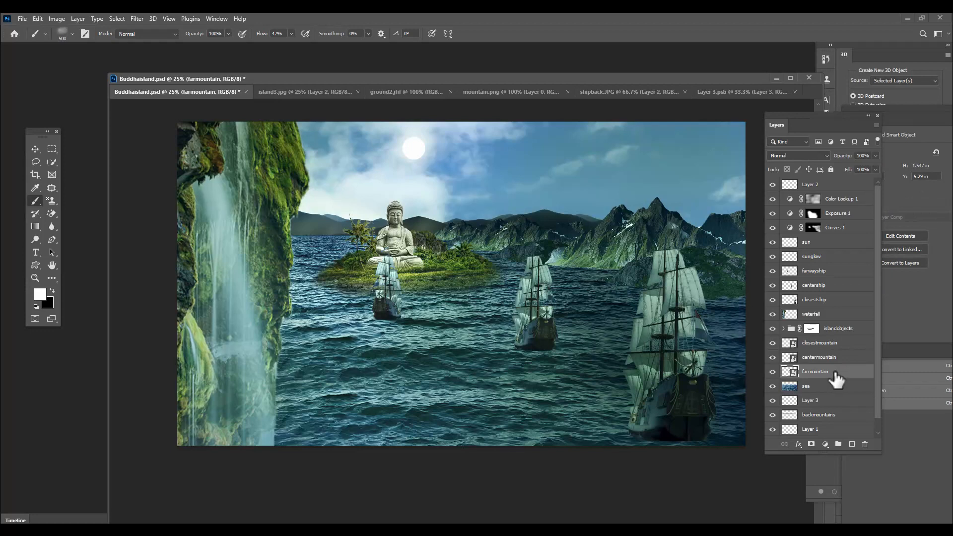
left_click(850, 444)
key("bracketright")
key("bracketright")
key("bracketright")
key("bracketleft")
key("bracketleft")
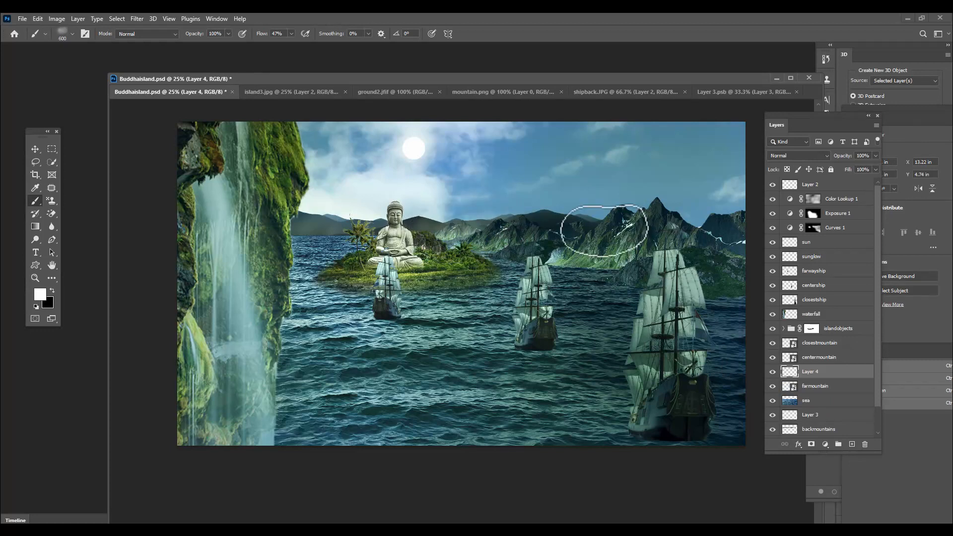
Add a new layer directly above centermountain and paint fog over the mountains beyond the island's far shore with an 800 px fog brush.
left_click(846, 358)
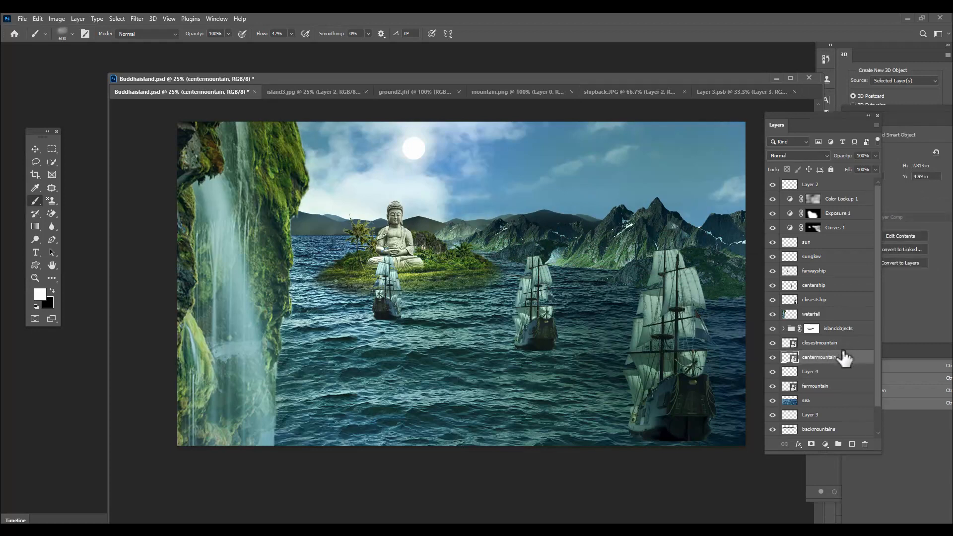
left_click(852, 445)
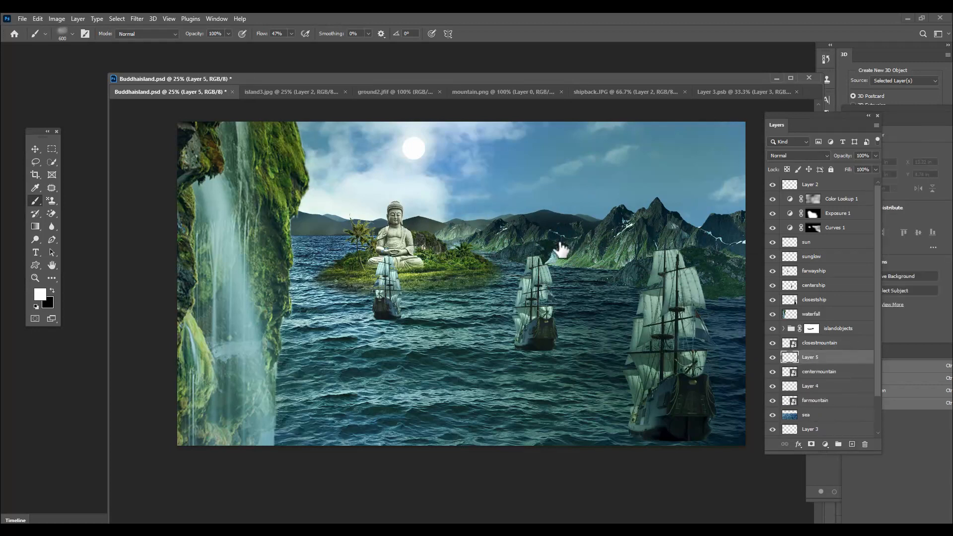
key("bracketright")
key("bracketright")
left_click(505, 245)
left_click(491, 245)
left_click(500, 244)
left_click(527, 240)
left_click(483, 240)
left_click(548, 237)
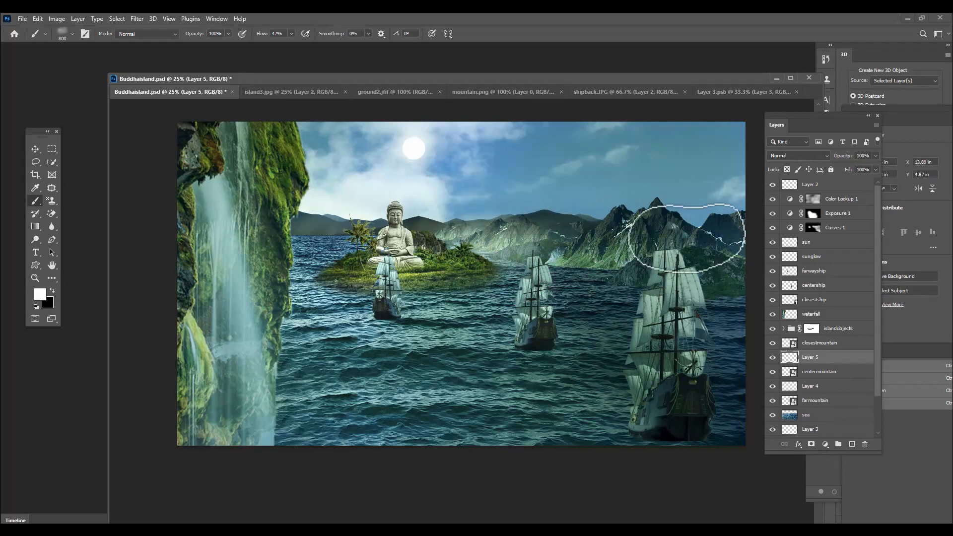
Add a new layer directly above closestmountain and paint fog over the nearest mountain, enlarging the fog brush to 1100 px.
left_click(852, 445)
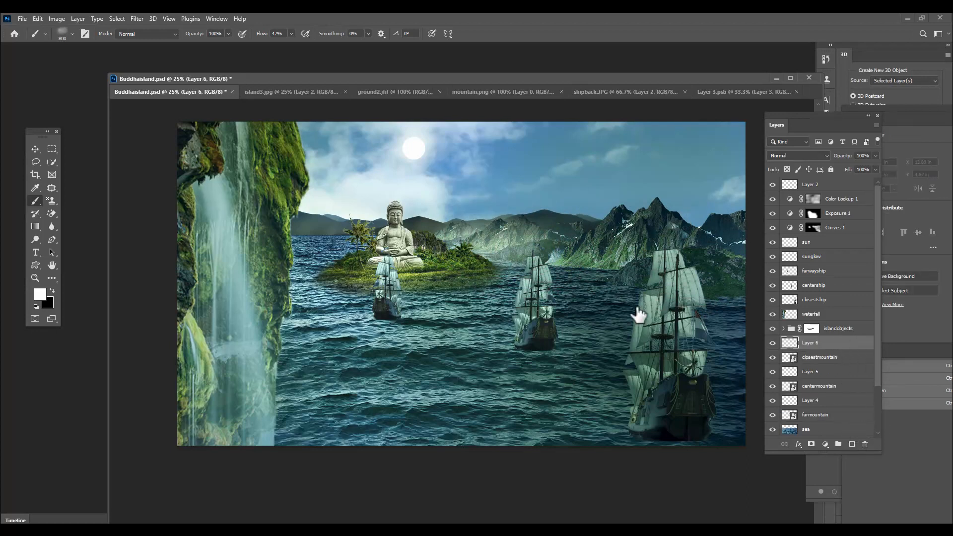
left_click_drag(627, 266, 626, 284)
key("bracketright")
key("bracketright")
key("bracketright")
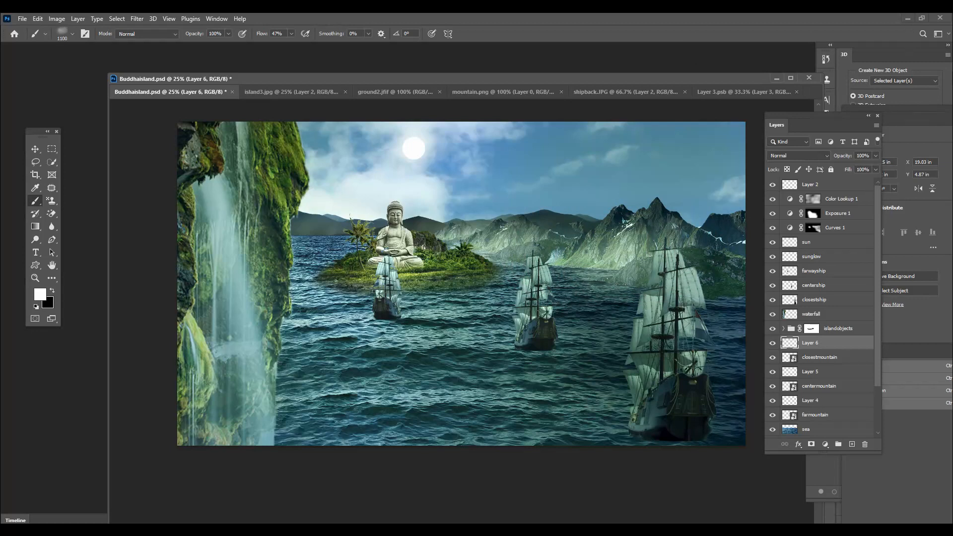
Add a linear white-to-transparent gradient fill at 90° above the Color Lookup layer and set its first opacity stop to 69%.
left_click(842, 187)
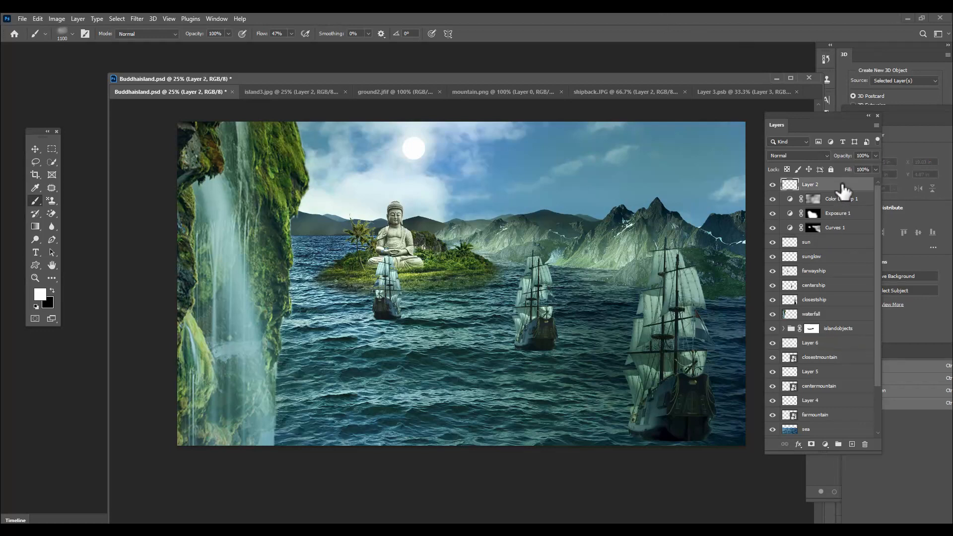
left_click(825, 444)
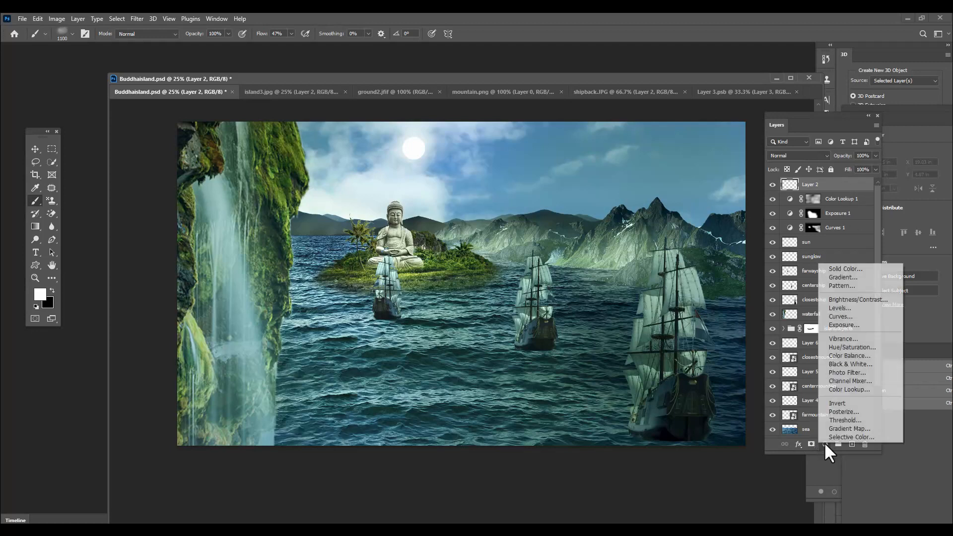
left_click(853, 278)
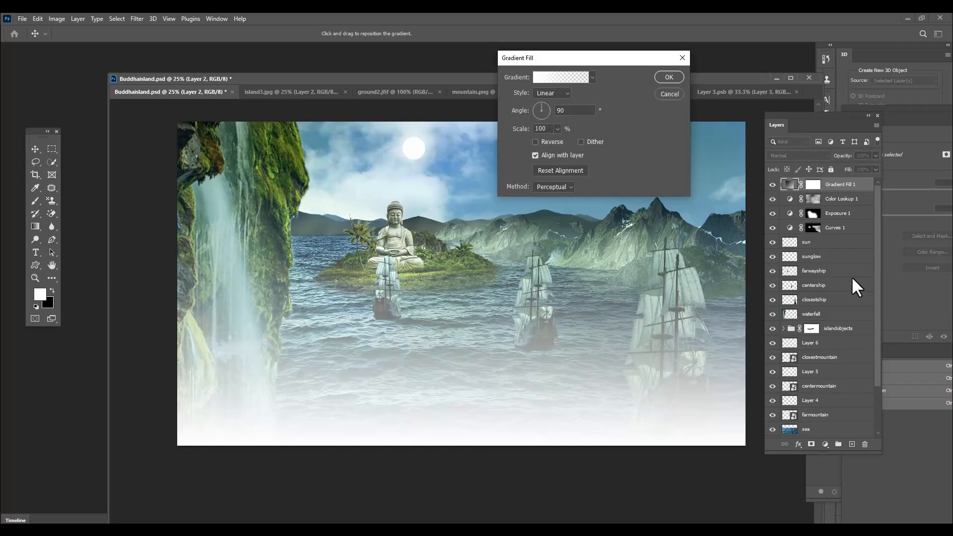
left_click(538, 78)
left_click_drag(549, 20, 584, 20)
left_click(546, 180)
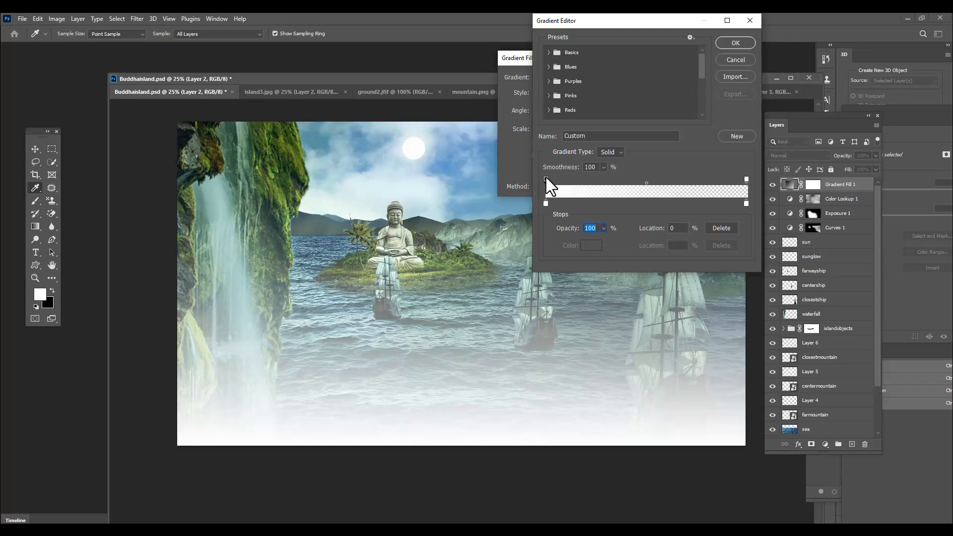
left_click(604, 228)
left_click_drag(591, 247, 590, 248)
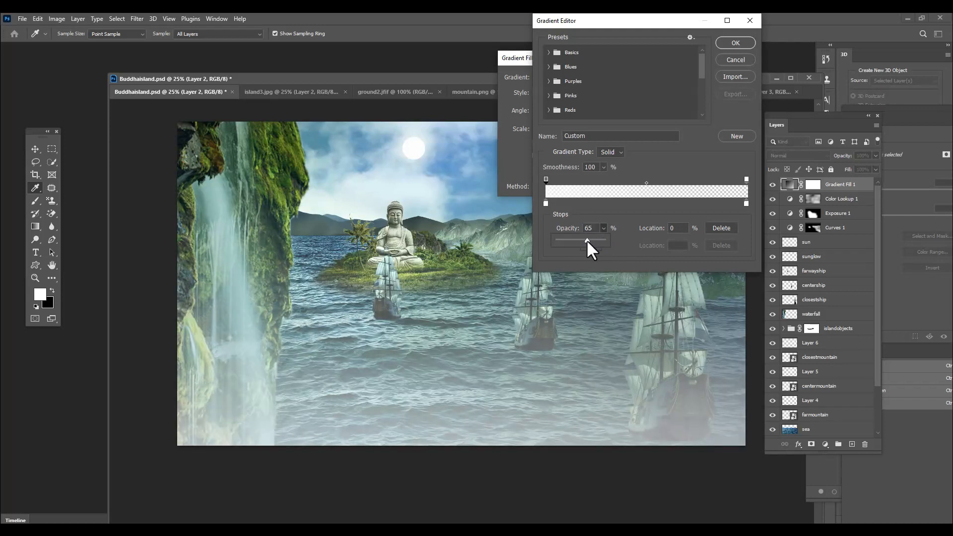
left_click_drag(585, 239, 589, 240)
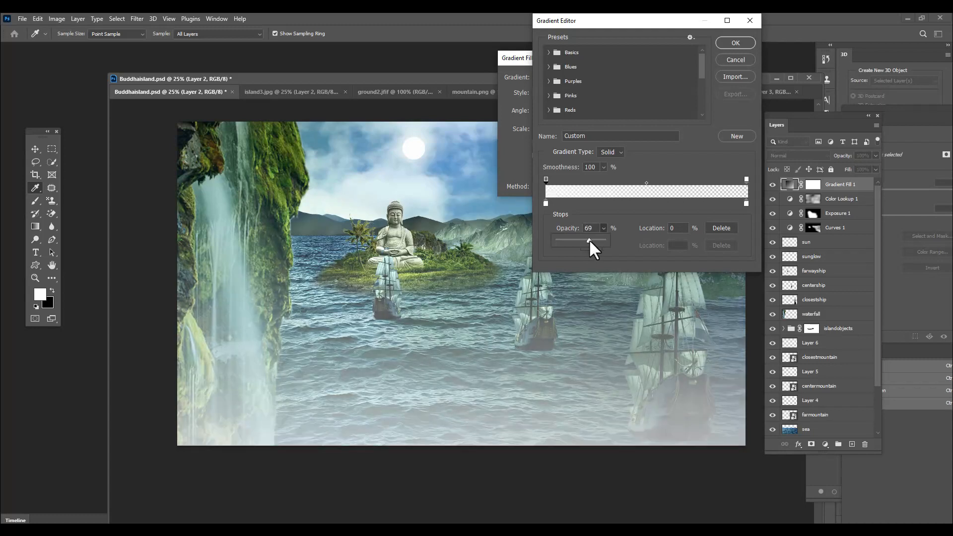
left_click(734, 42)
Reduce the gradient fill's first opacity stop to 59% and accept the fill.
left_click(554, 76)
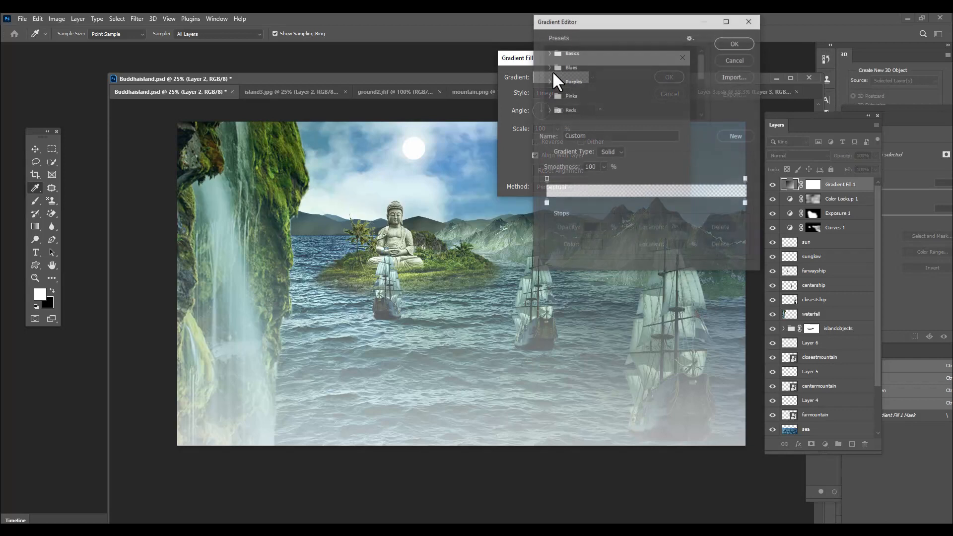
left_click(546, 180)
left_click(604, 228)
left_click_drag(601, 240, 597, 239)
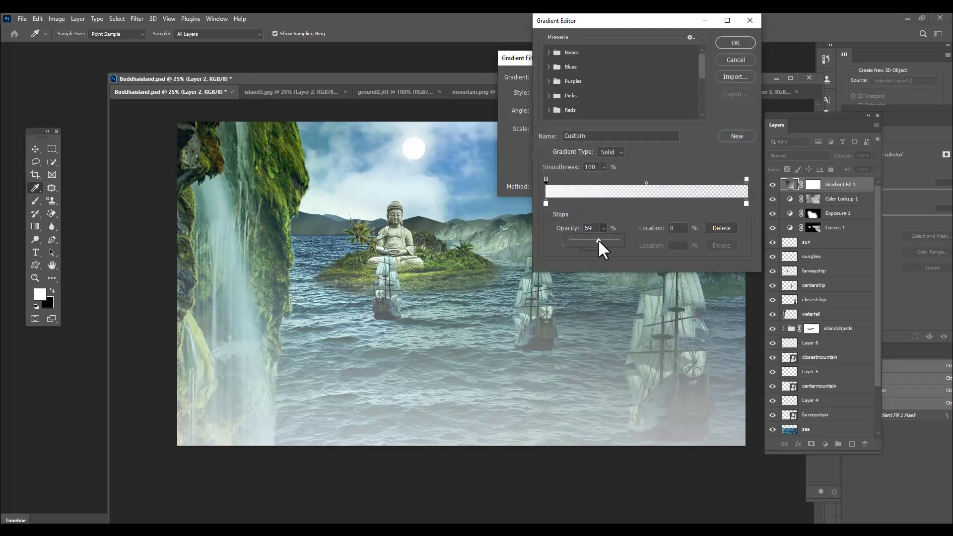
left_click(736, 43)
left_click(667, 78)
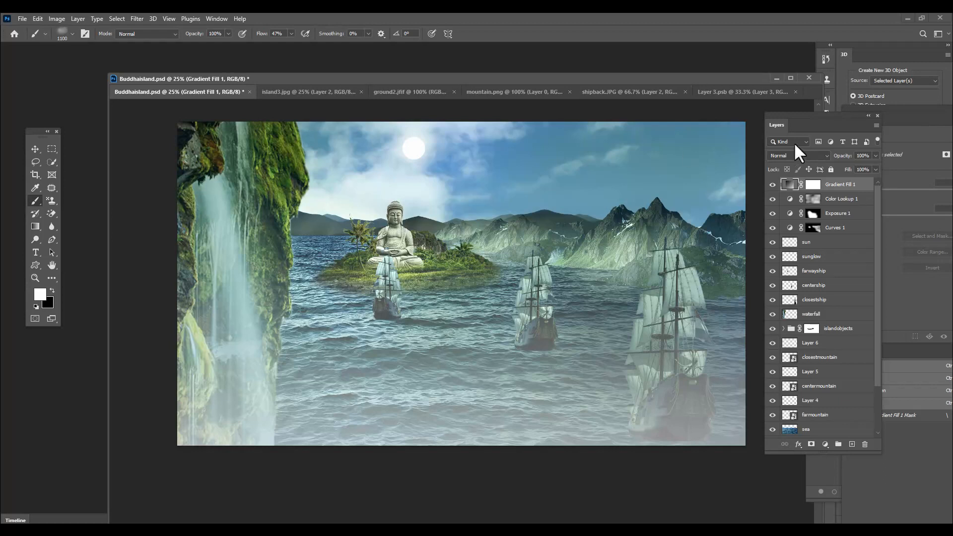
Add a Curves adjustment layer above the gradient fill and darken the midtones, pulling input 143 down to about output 109.
left_click(825, 445)
left_click(850, 320)
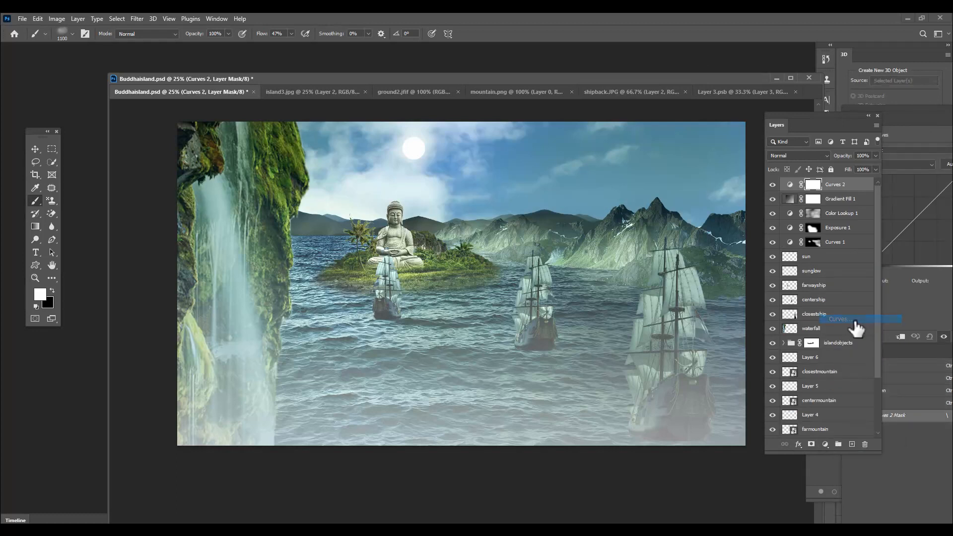
left_click_drag(891, 111, 821, 121)
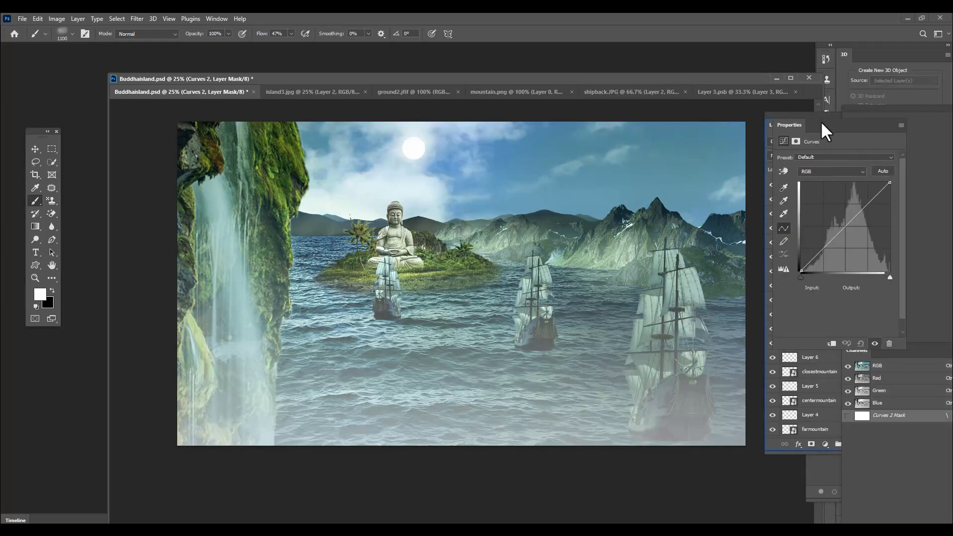
left_click_drag(842, 233, 849, 233)
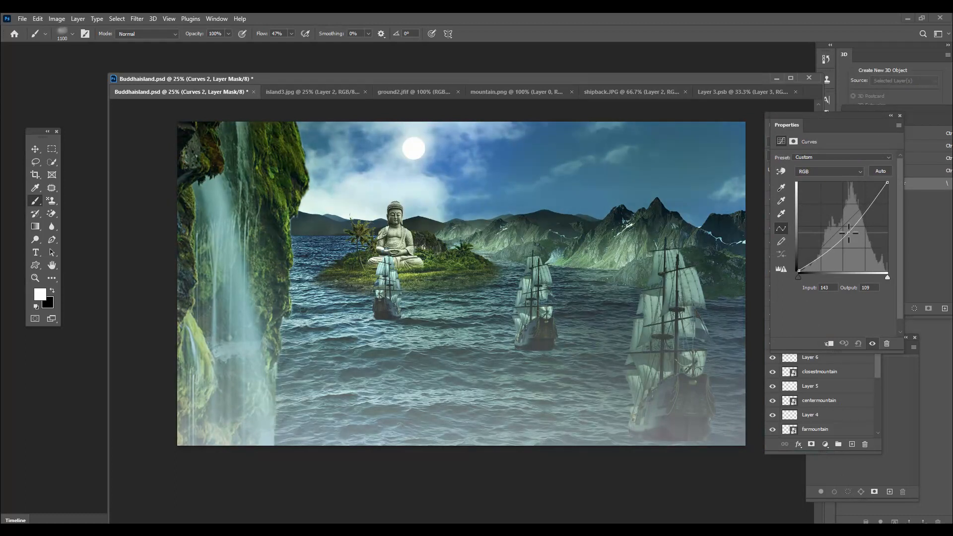
left_click_drag(849, 233, 850, 234)
left_click(900, 115)
left_click_drag(782, 112, 768, 117)
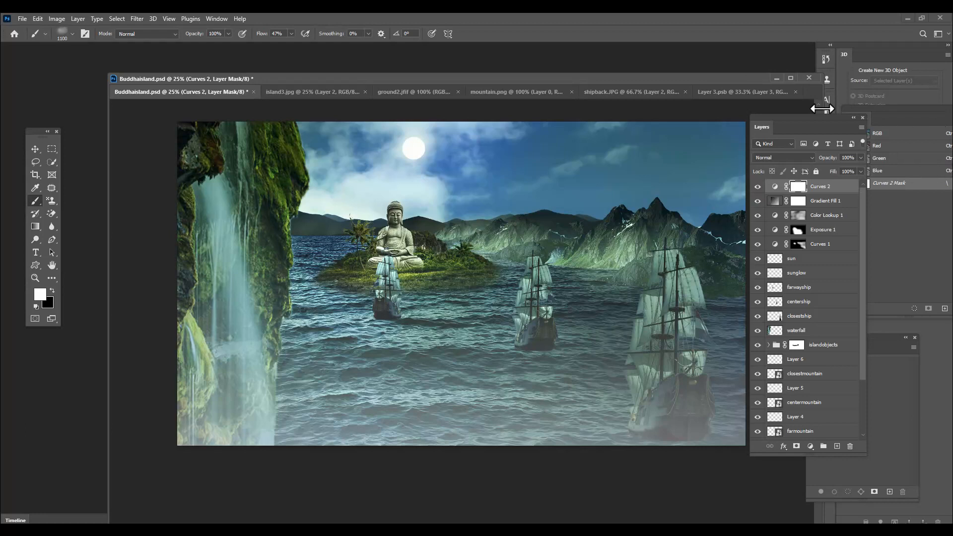
left_click_drag(802, 121, 791, 114)
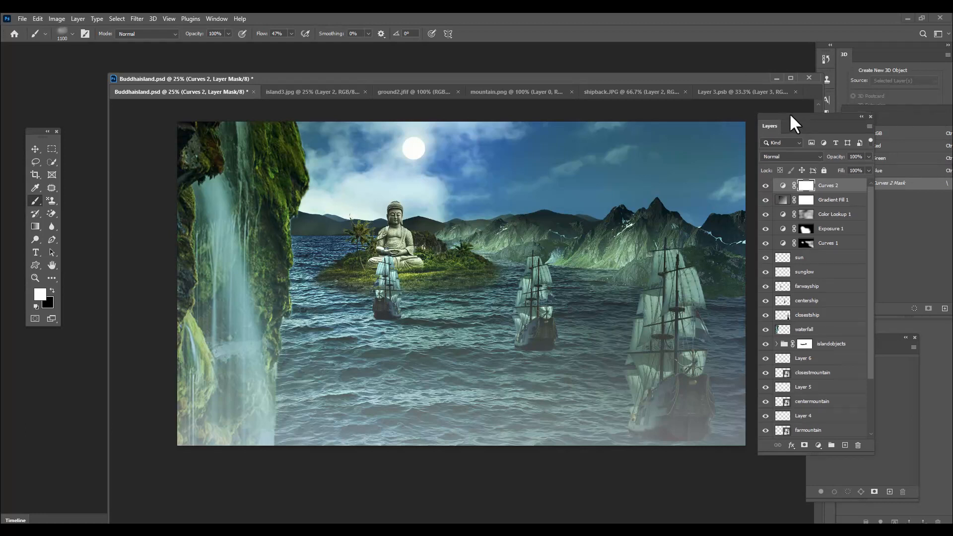
Add a Hue/Saturation adjustment layer above the second Curves layer with hue -14 and saturation +21.
left_click(819, 446)
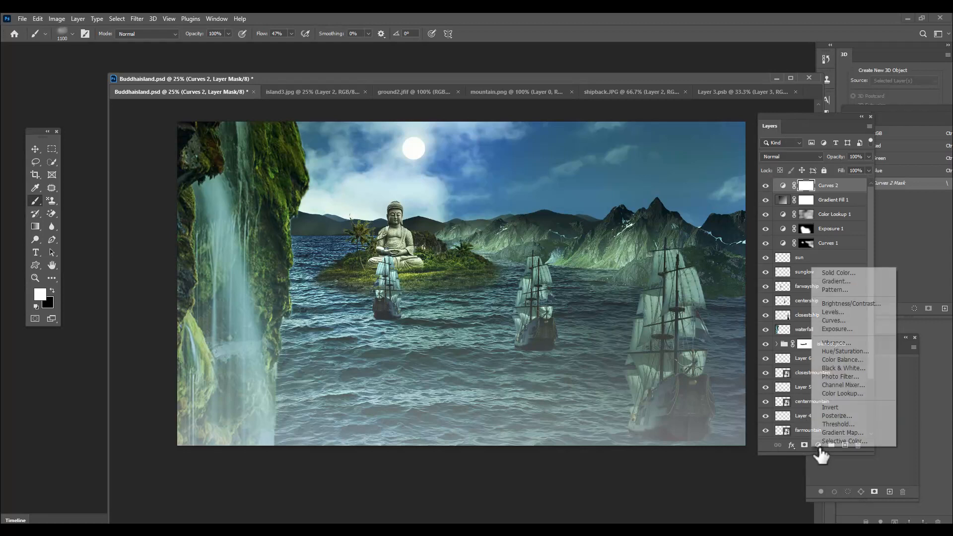
left_click(863, 353)
left_click_drag(794, 117, 657, 111)
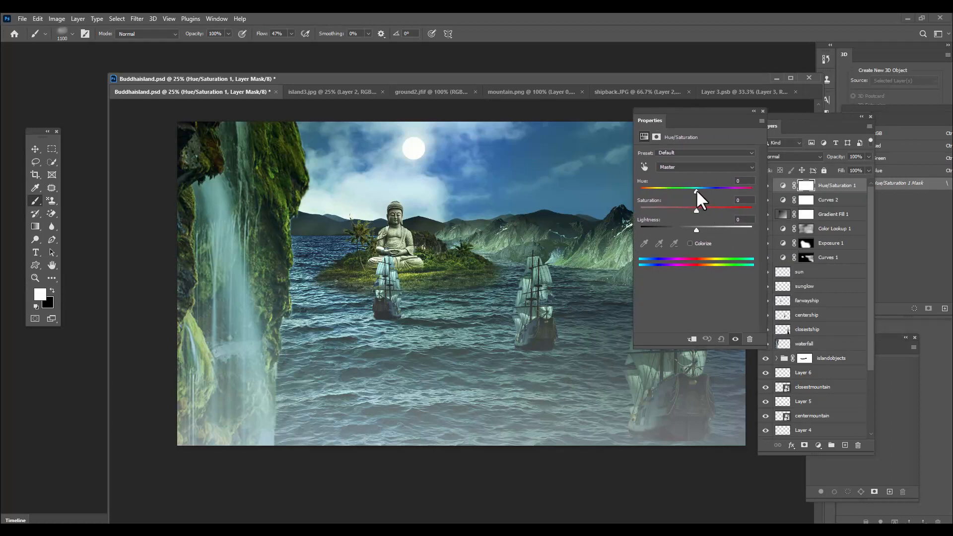
mouse_move(696, 191)
left_mouse_down()
mouse_move(705, 192)
mouse_move(681, 197)
mouse_move(689, 201)
left_mouse_up()
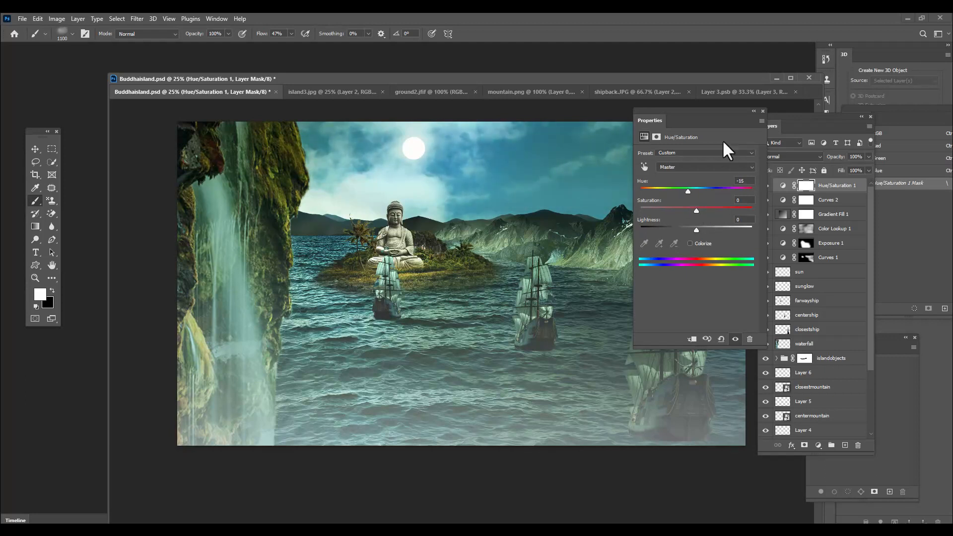
left_click_drag(699, 123, 710, 119)
mouse_move(699, 188)
left_mouse_down()
mouse_move(688, 191)
mouse_move(697, 194)
left_mouse_up()
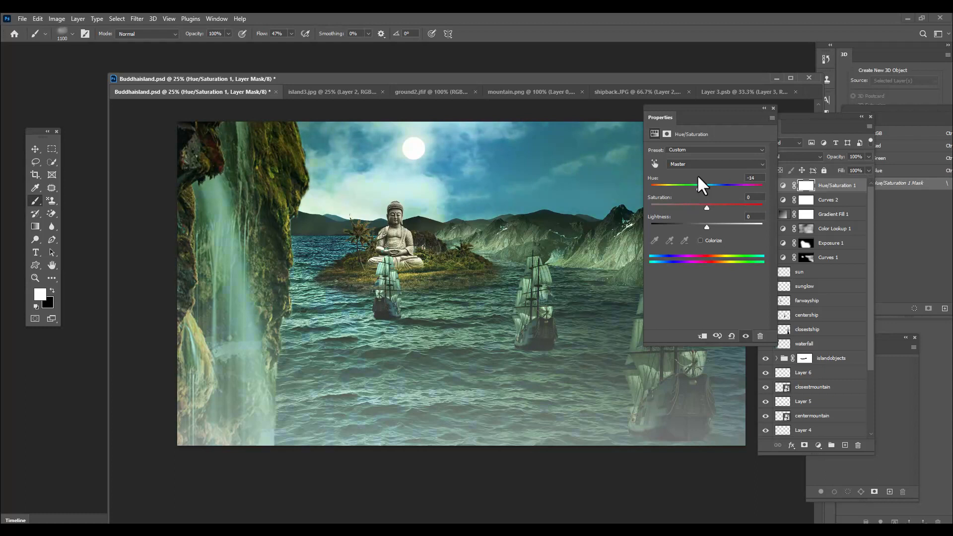
left_click_drag(683, 106, 711, 106)
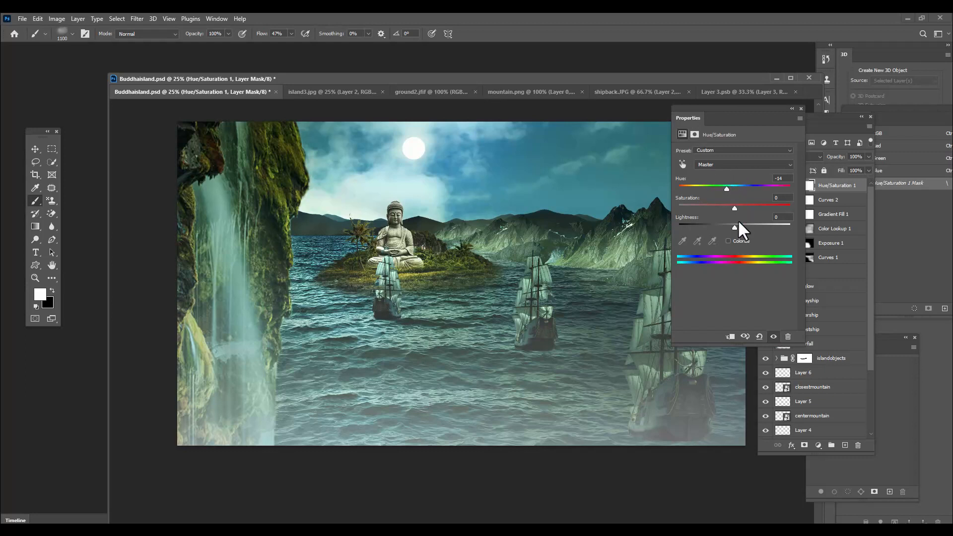
left_click_drag(735, 208, 736, 208)
left_click_drag(731, 112, 713, 115)
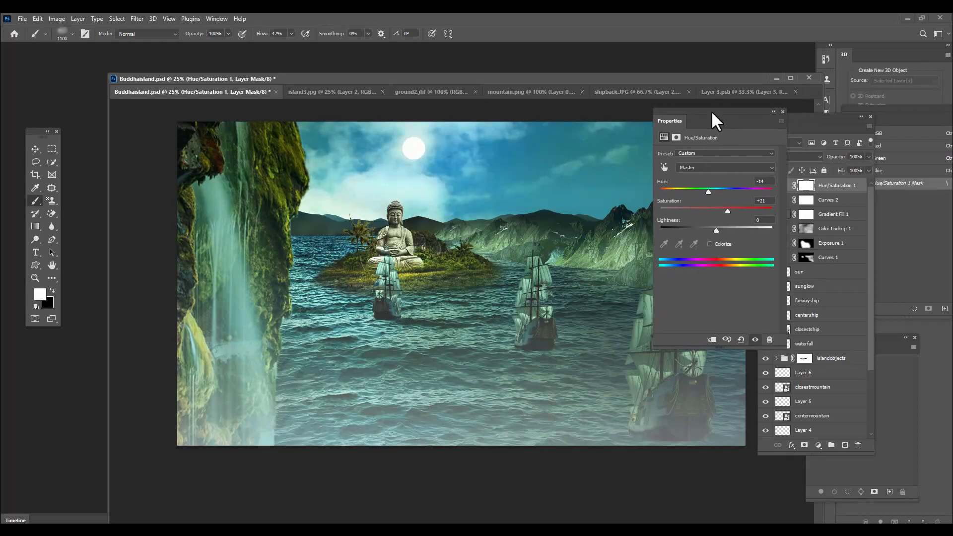
left_click(783, 112)
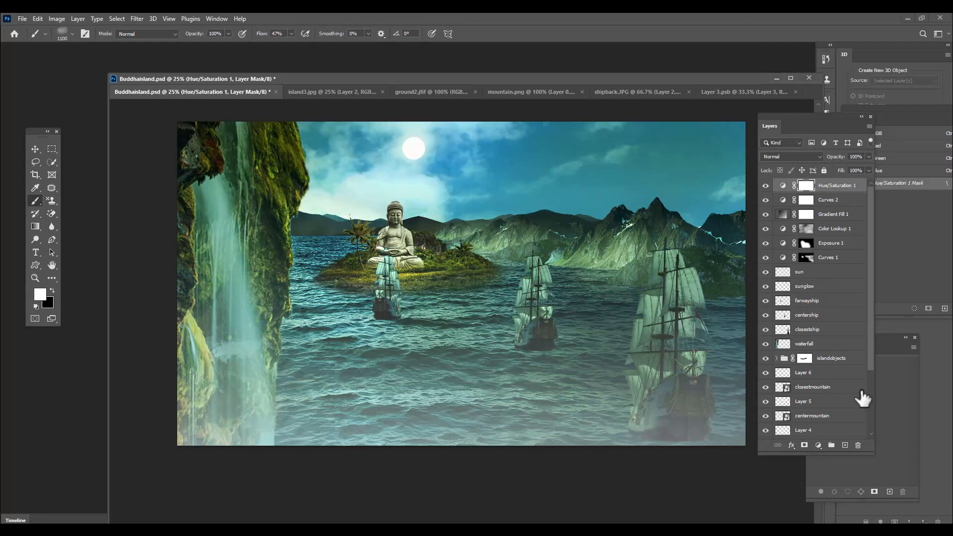
Add a Color Balance adjustment layer on top and shift the midtones slightly toward green, yellow and cyan.
left_click(818, 445)
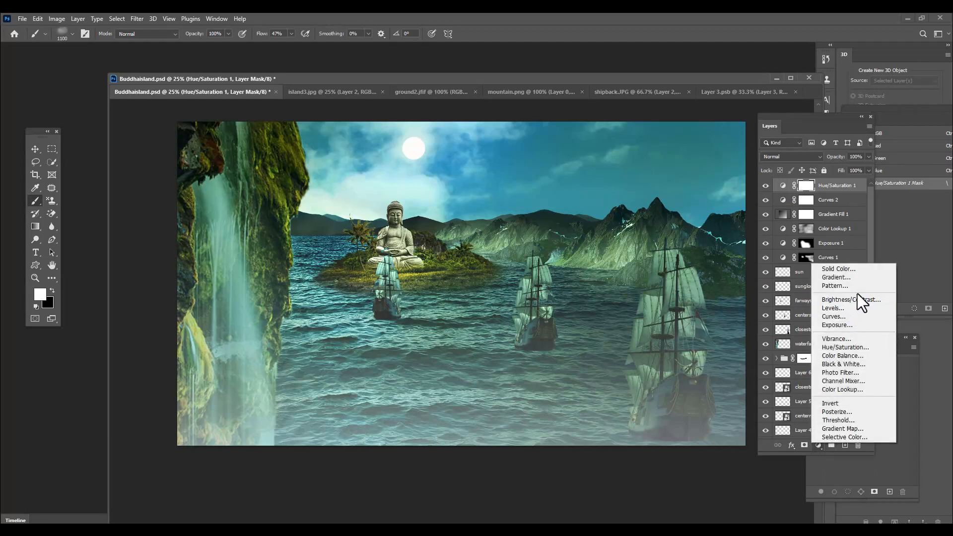
left_click(855, 355)
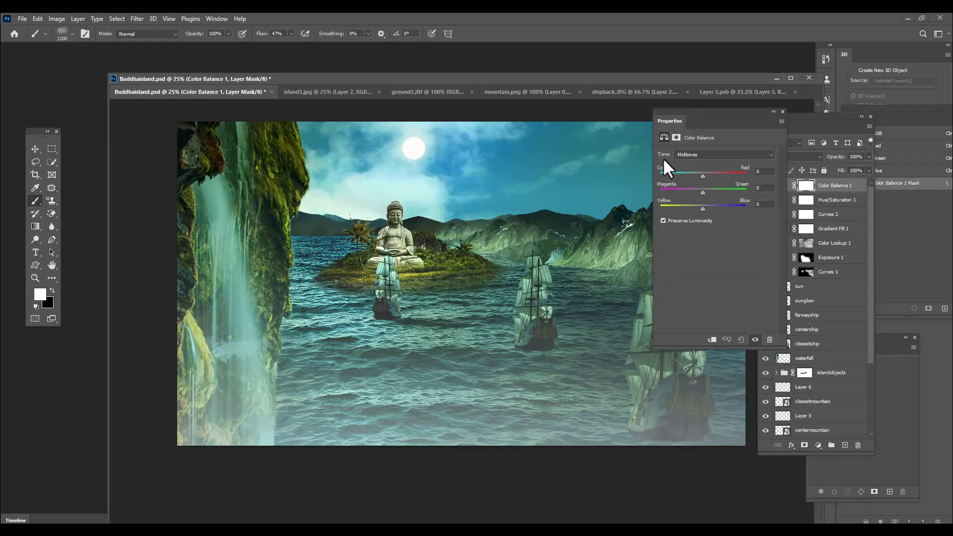
left_click_drag(686, 115, 697, 114)
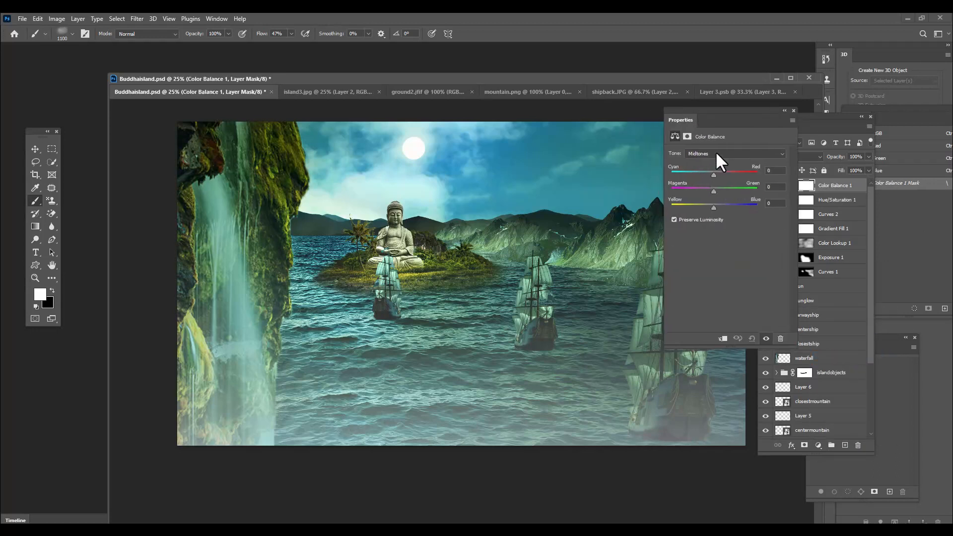
left_click_drag(715, 189, 715, 189)
left_click_drag(713, 207, 710, 209)
left_click_drag(714, 176, 706, 175)
left_click_drag(707, 174, 710, 173)
left_click(793, 110)
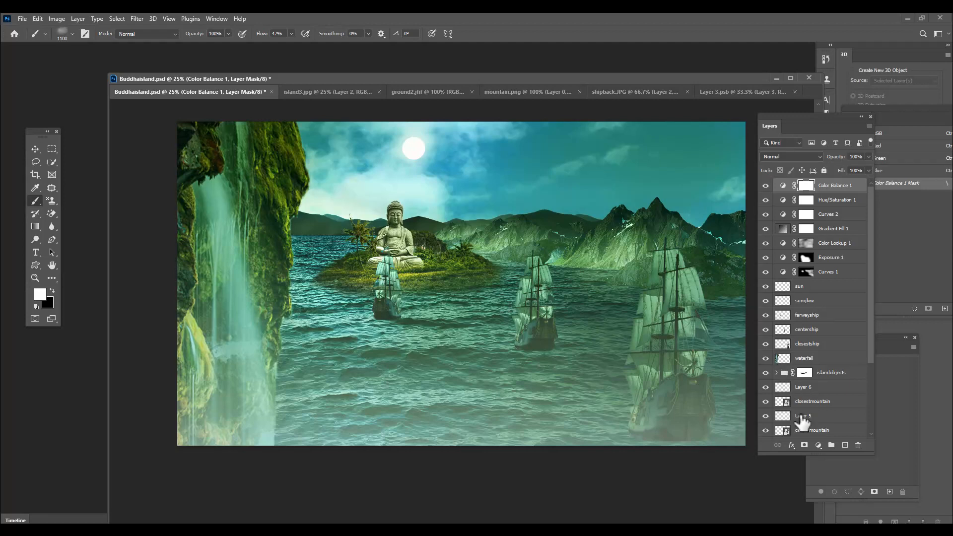
Add a Brightness/Contrast adjustment layer on top with brightness -11 and contrast 32.
left_click(818, 446)
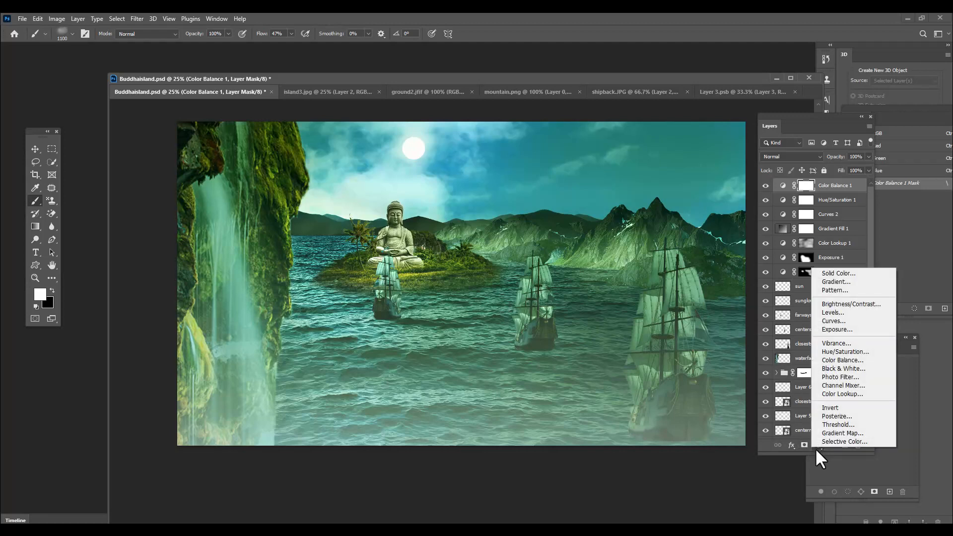
left_click(856, 303)
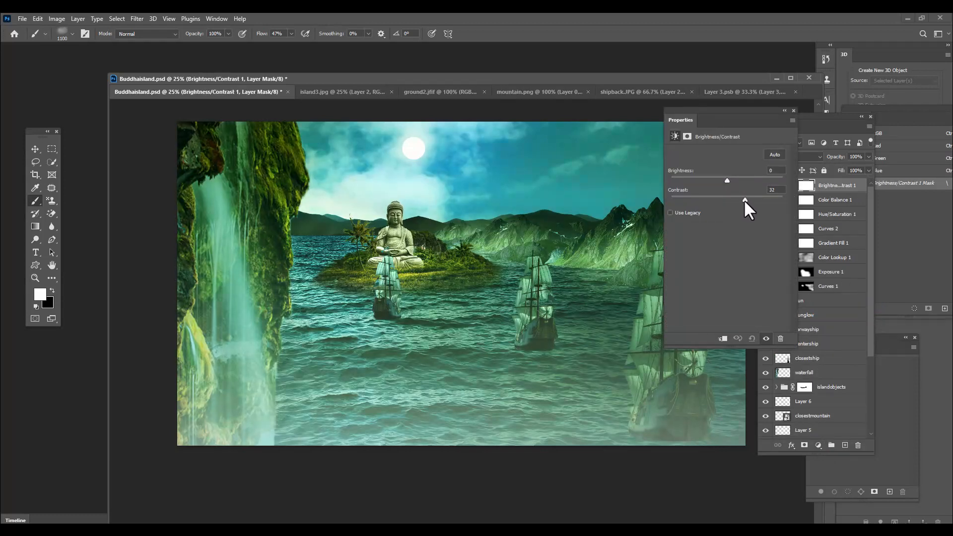
left_click_drag(748, 200, 752, 201)
mouse_move(727, 180)
left_mouse_down()
mouse_move(736, 180)
mouse_move(717, 183)
left_mouse_up()
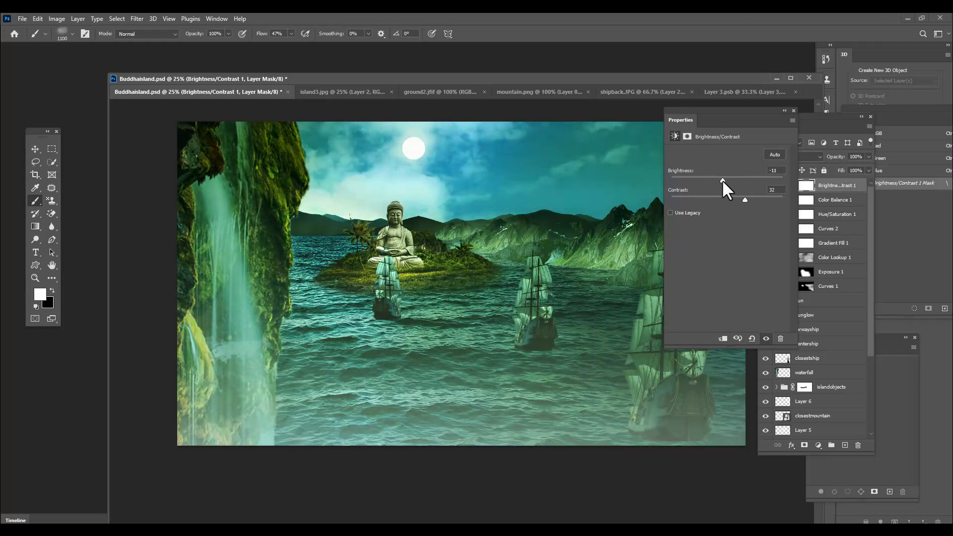
left_click_drag(731, 112, 747, 112)
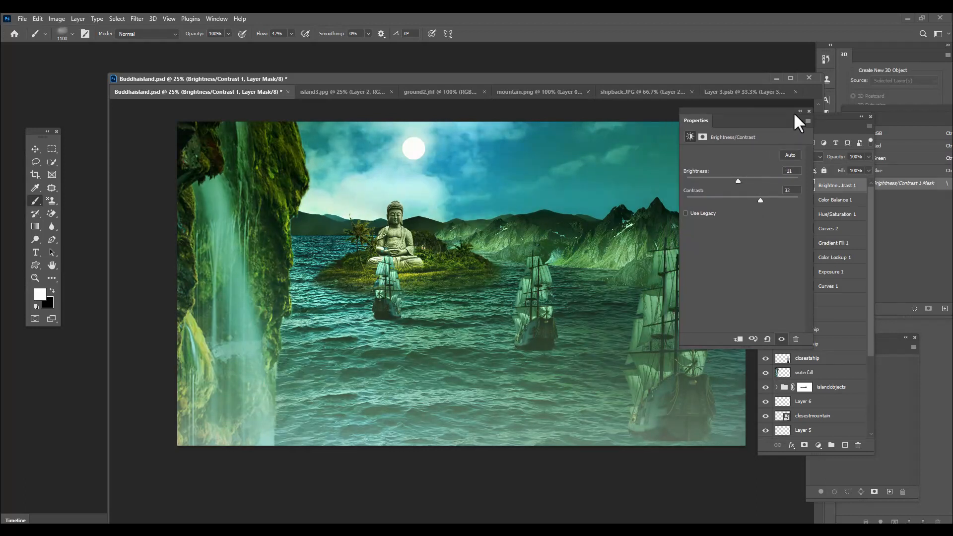
left_click(809, 111)
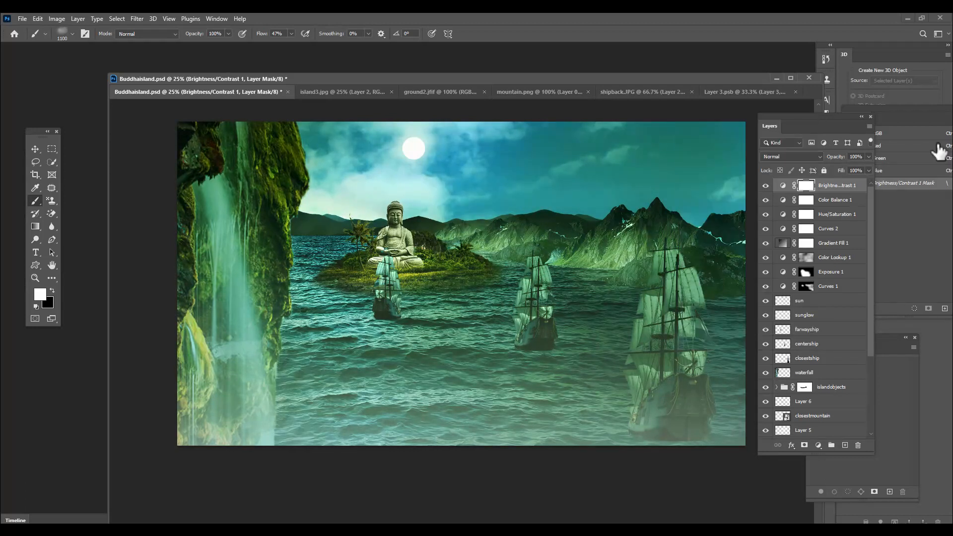